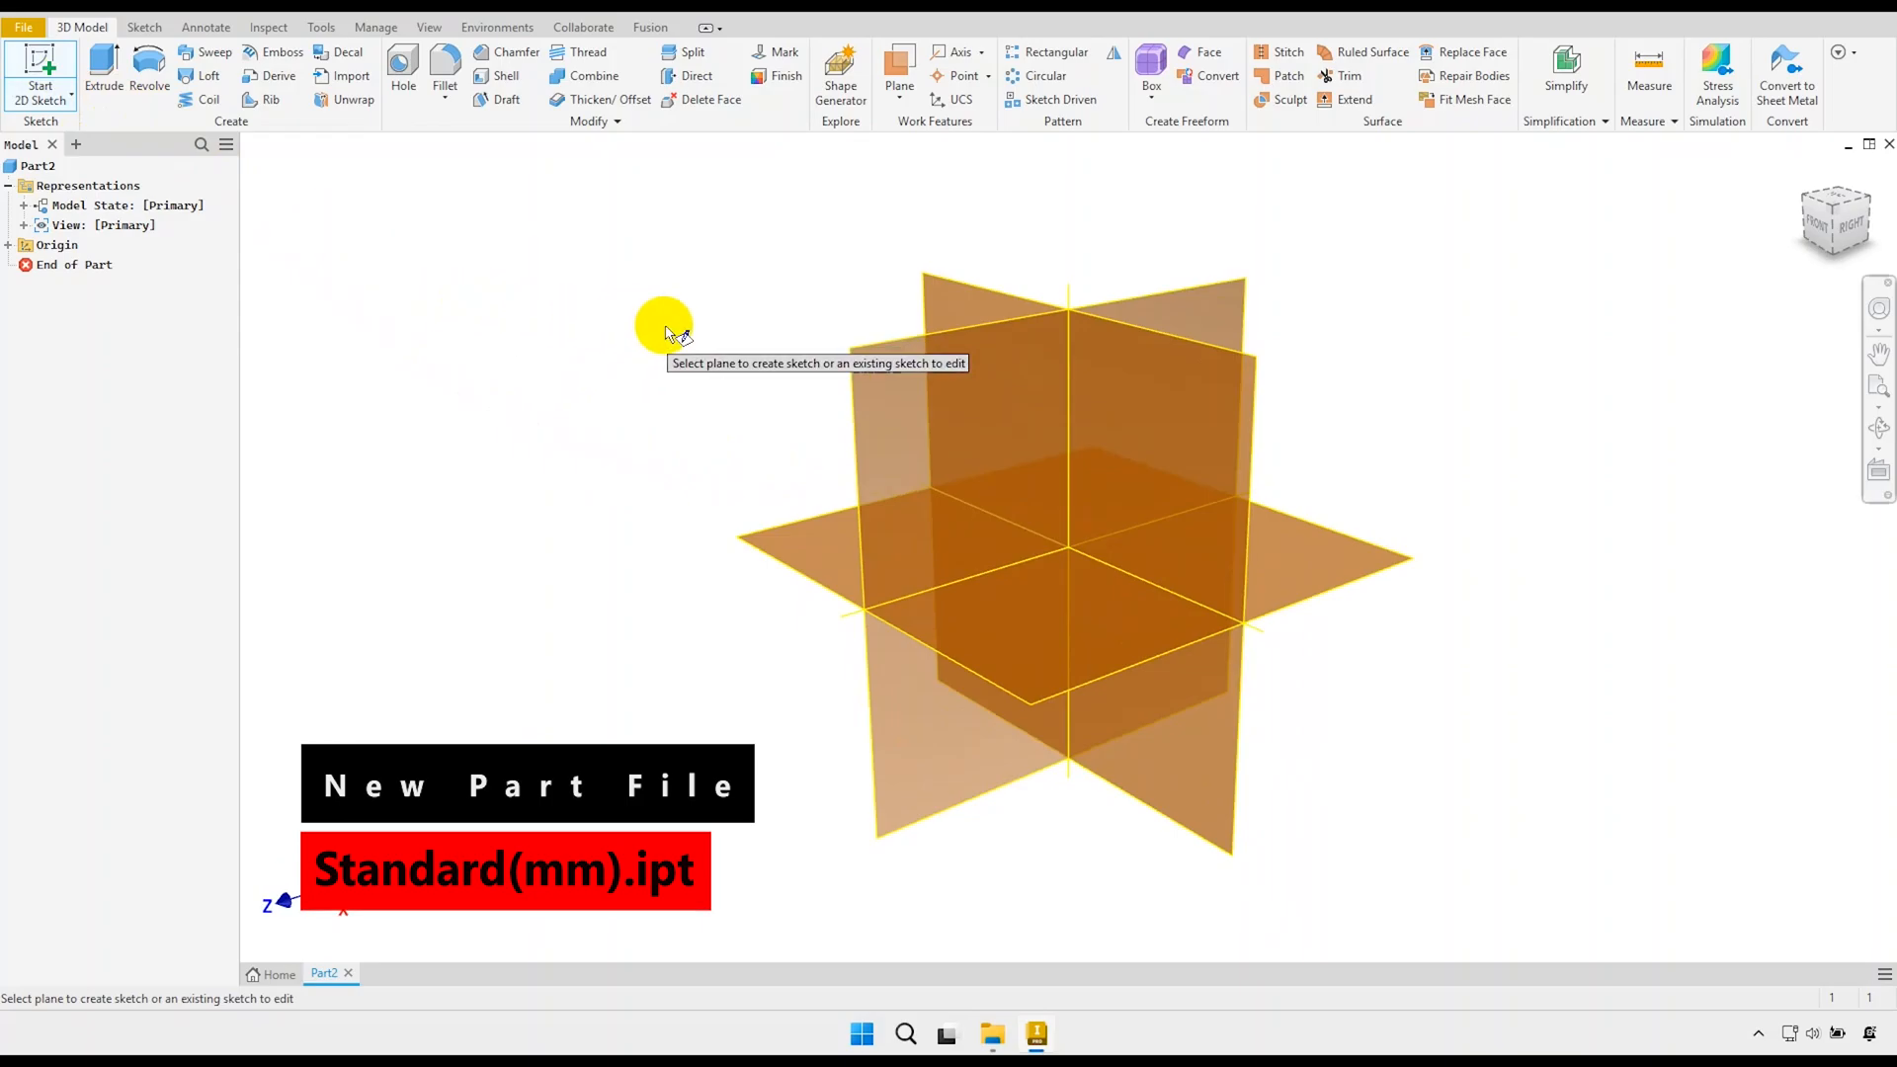
Sketch a centre rectangle on the YZ plane, centred on the origin, 2100 mm high and 1000 mm wide.
click(889, 373)
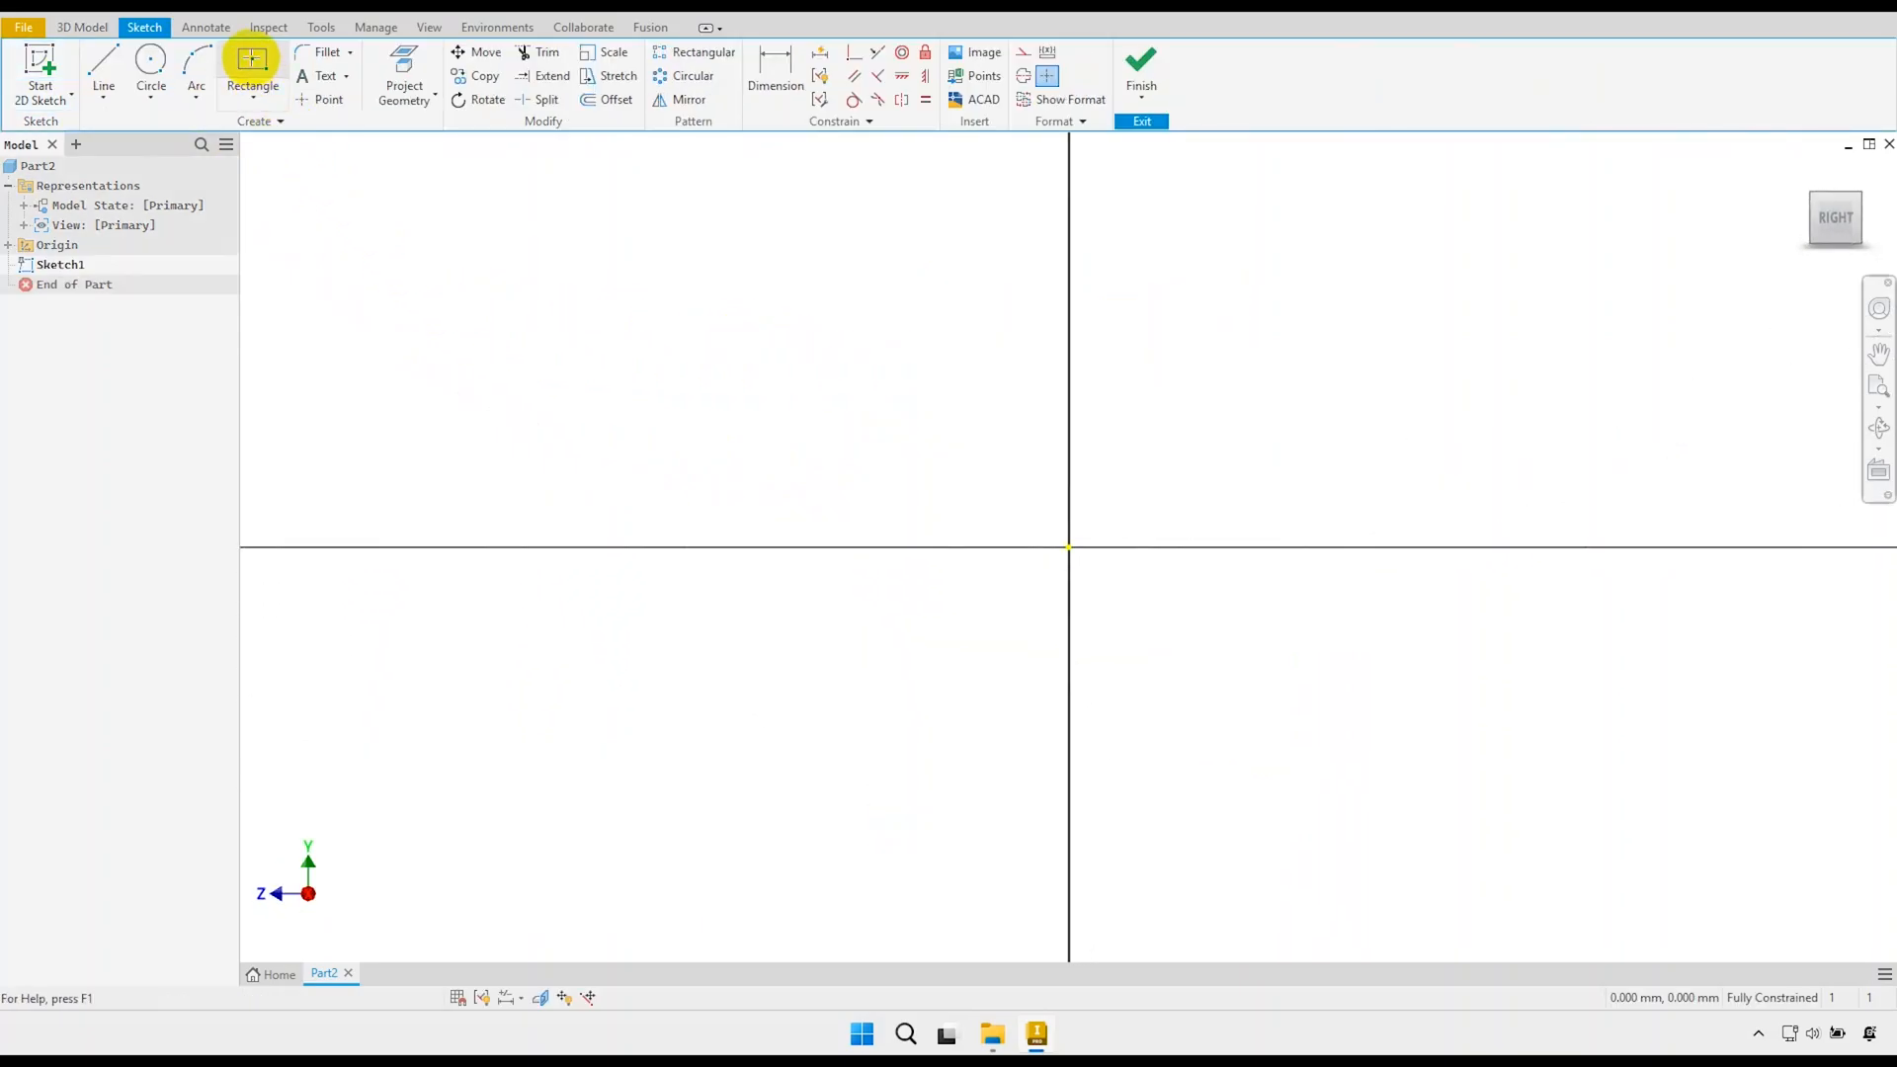
click(252, 59)
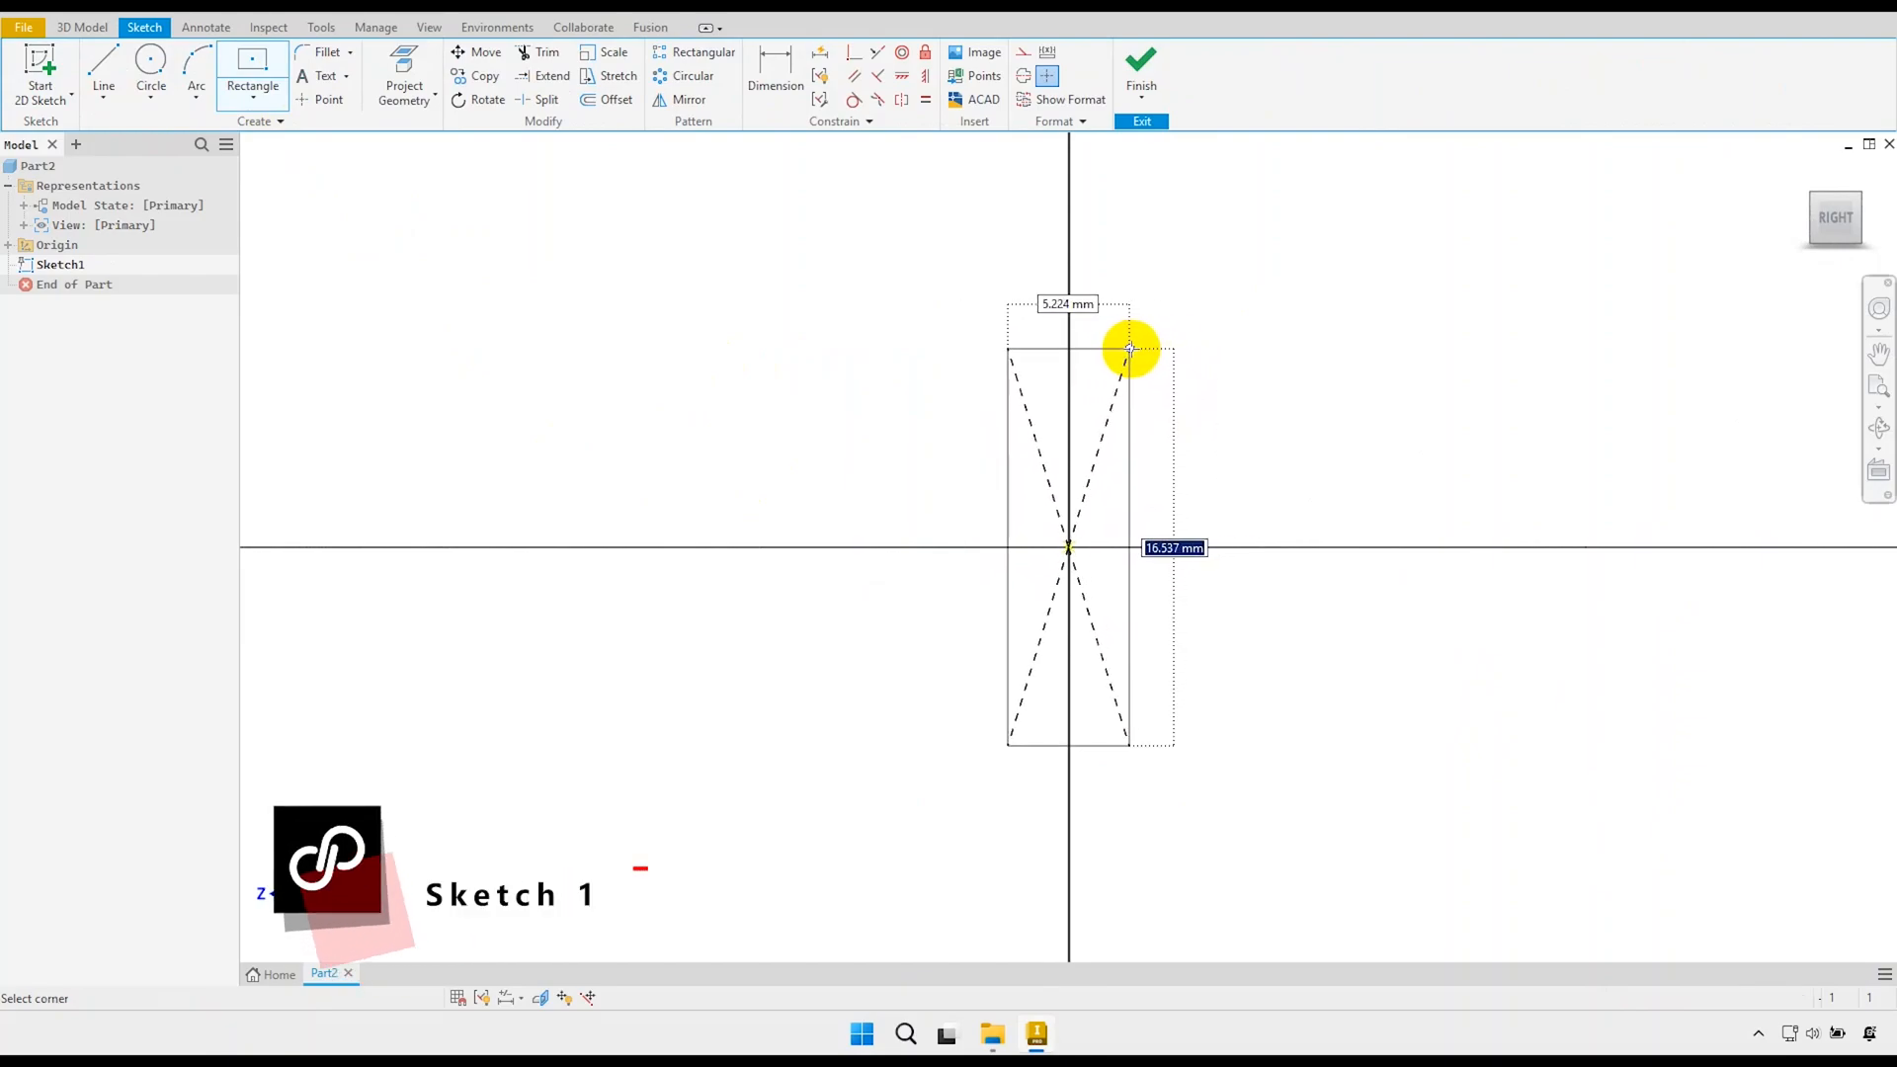
text(2100)
key(Tab)
text(1)
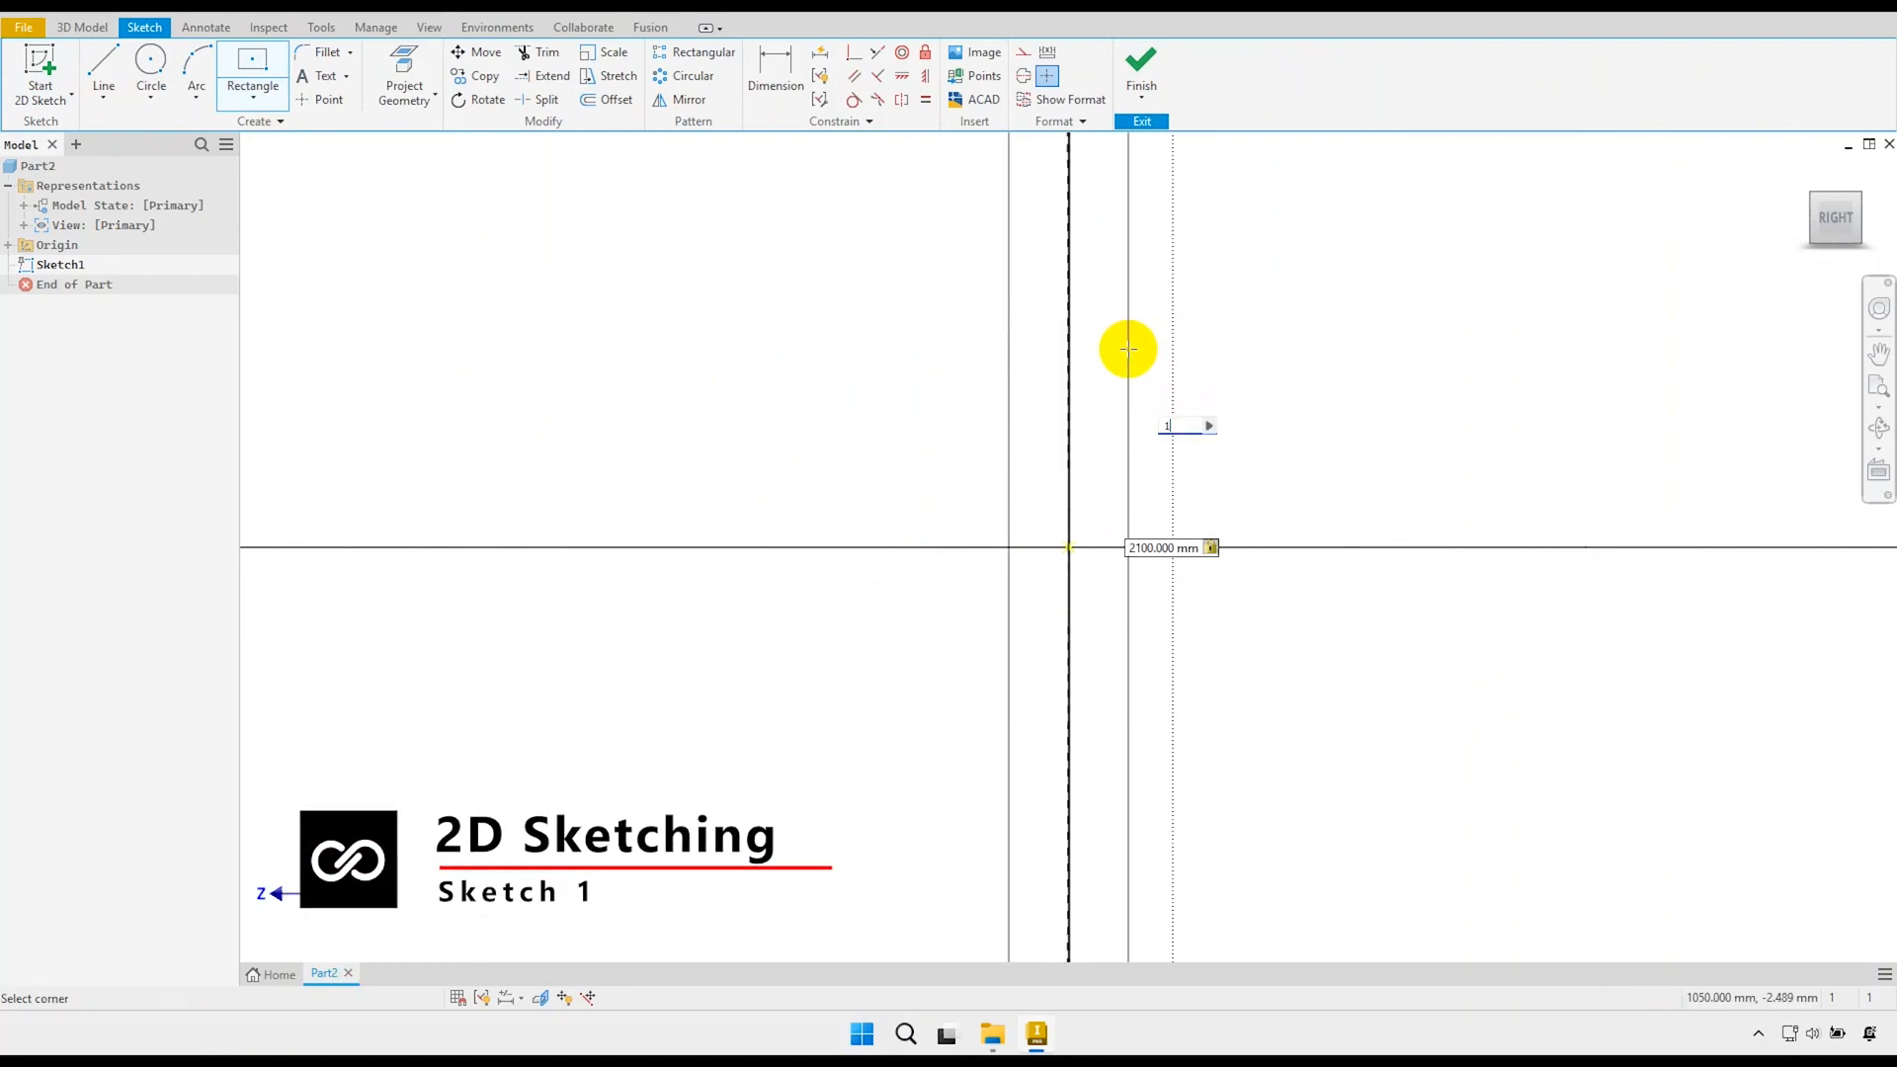
text(000)
key(Return)
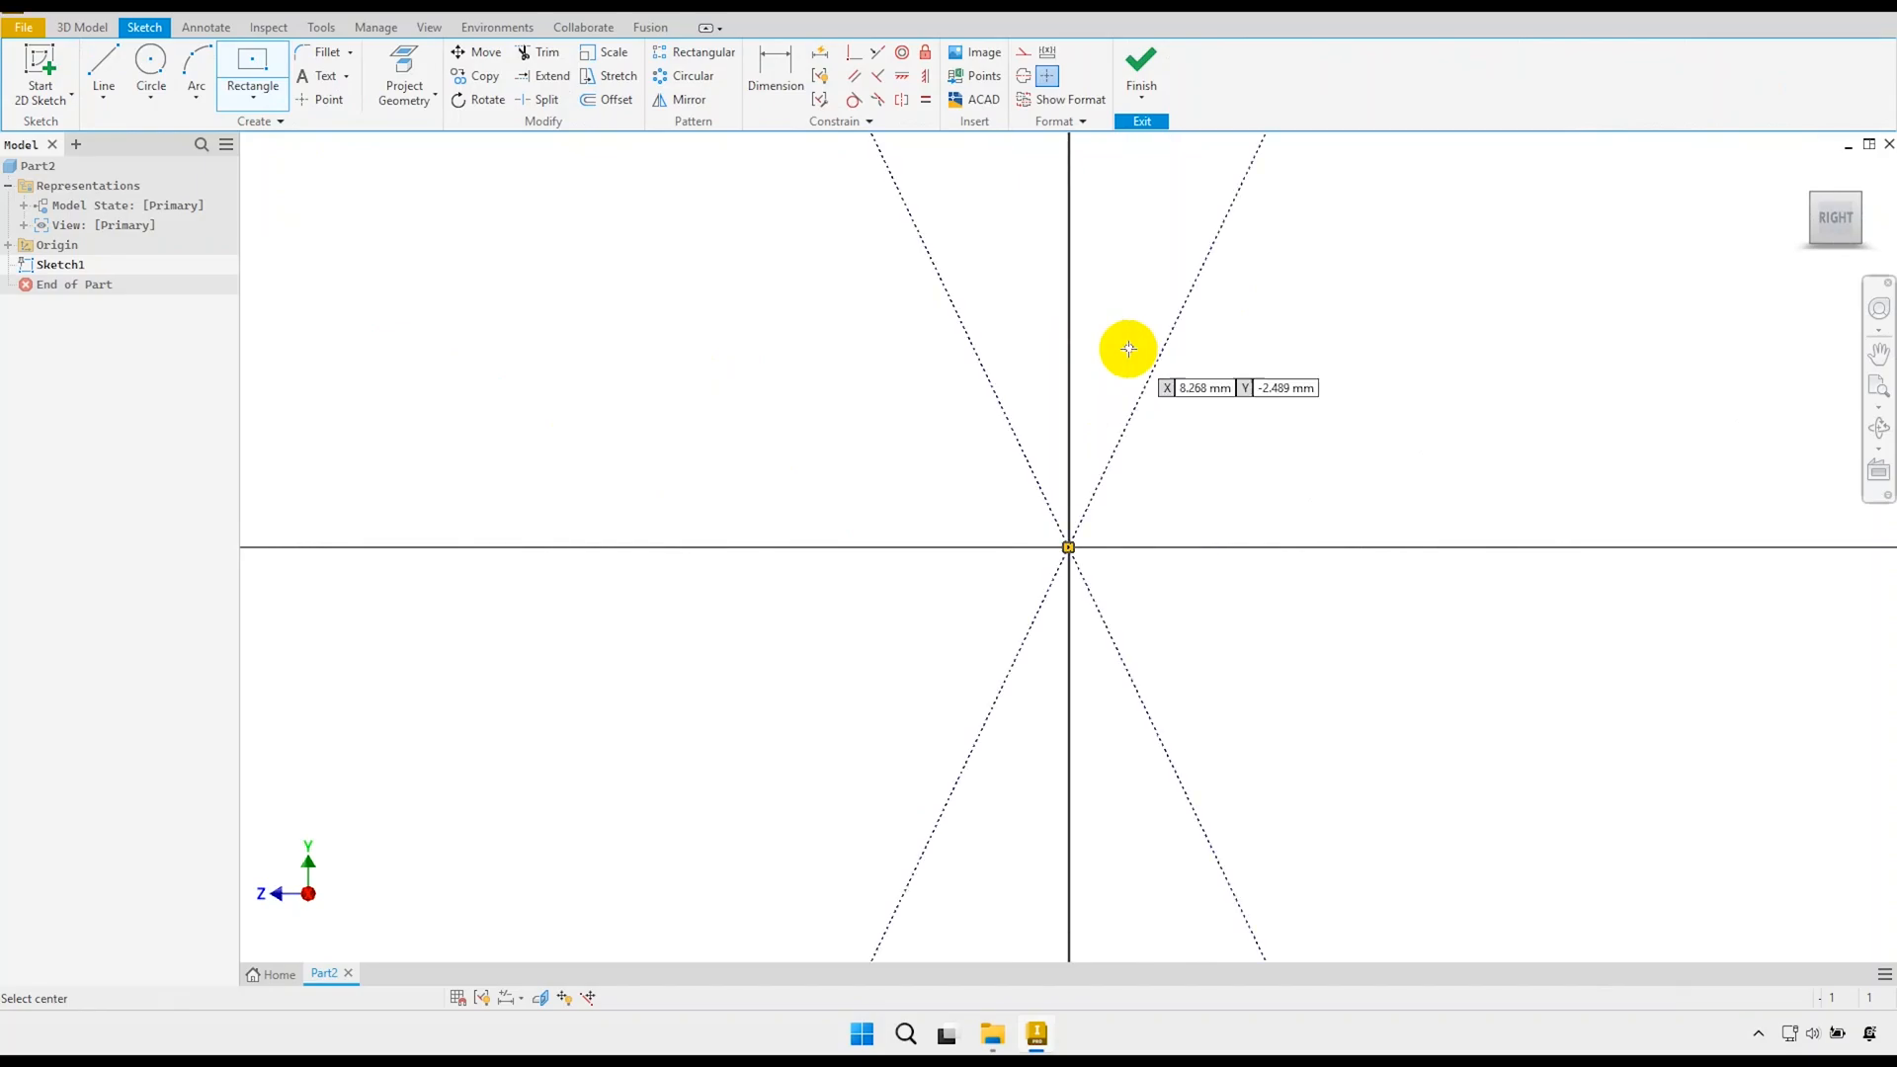
scroll(1117, 351, down, 5)
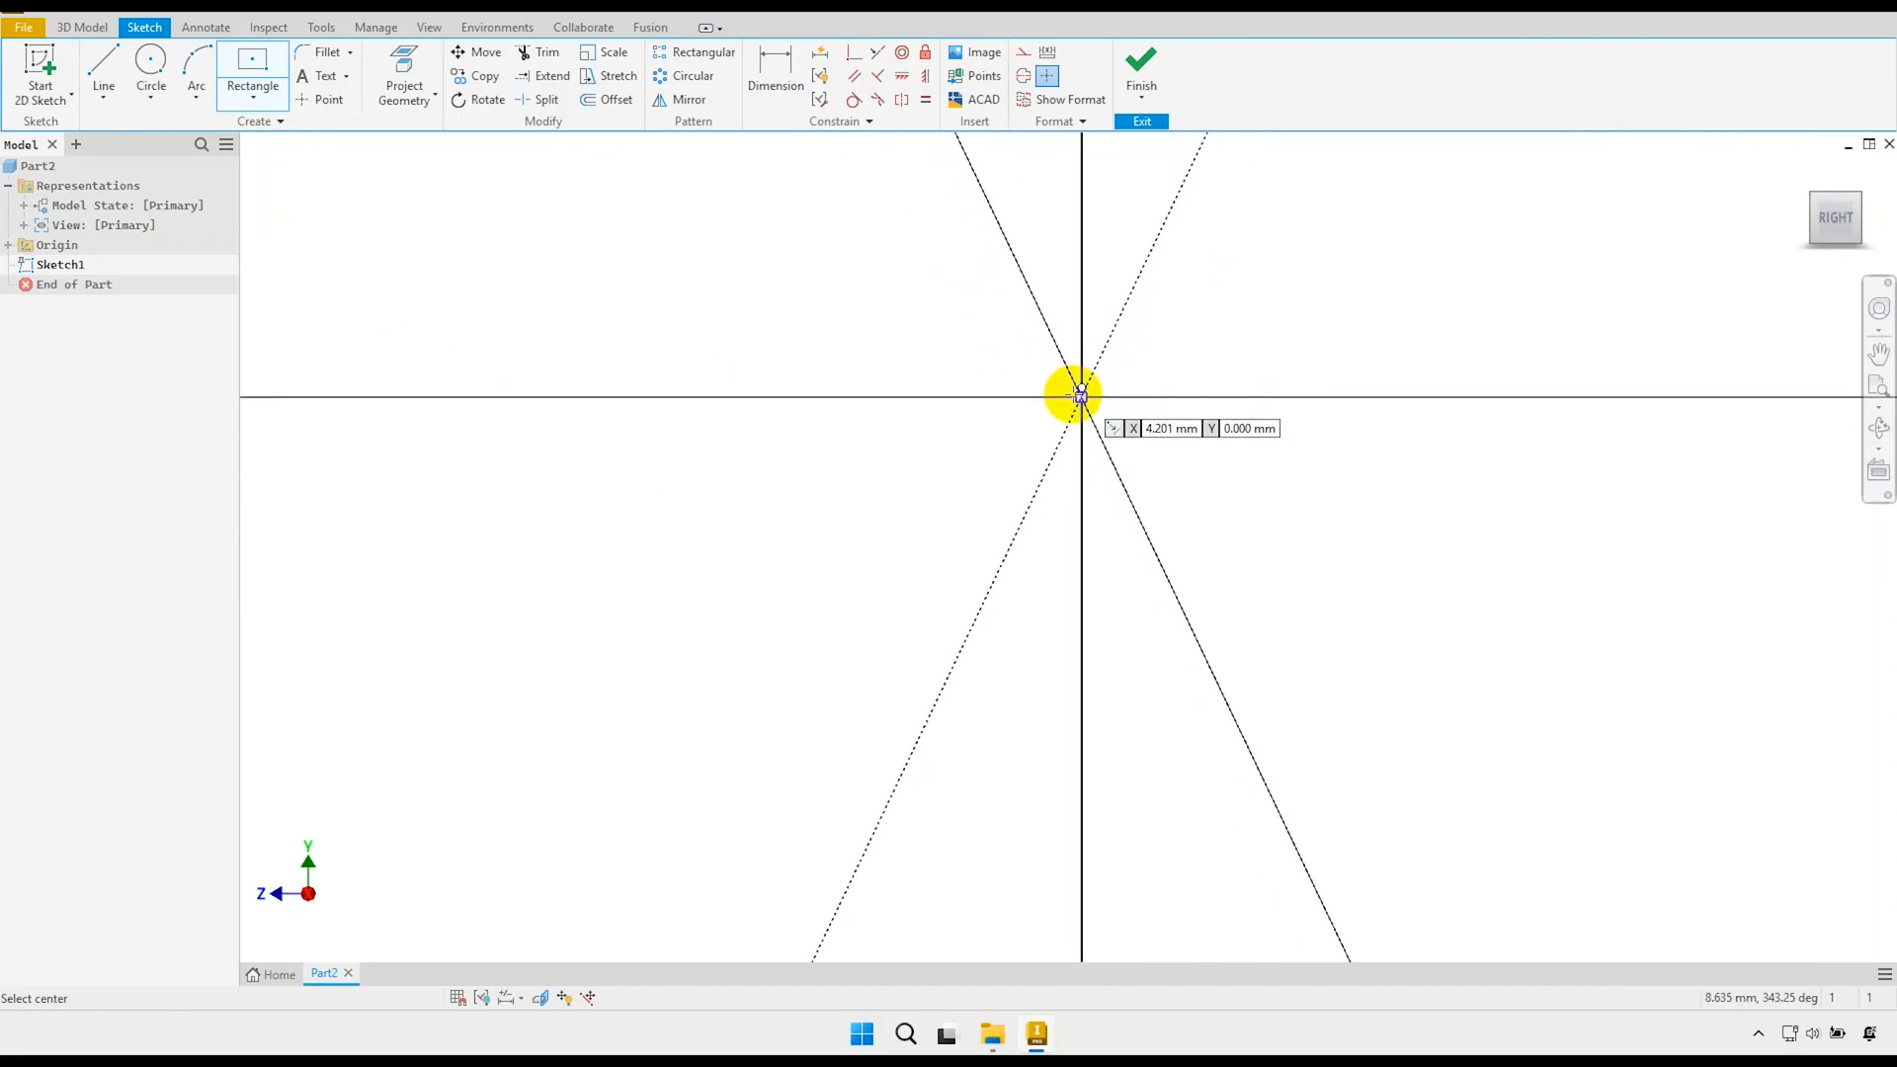
scroll(1073, 399, down, 3)
right_click(1198, 373)
click(1216, 373)
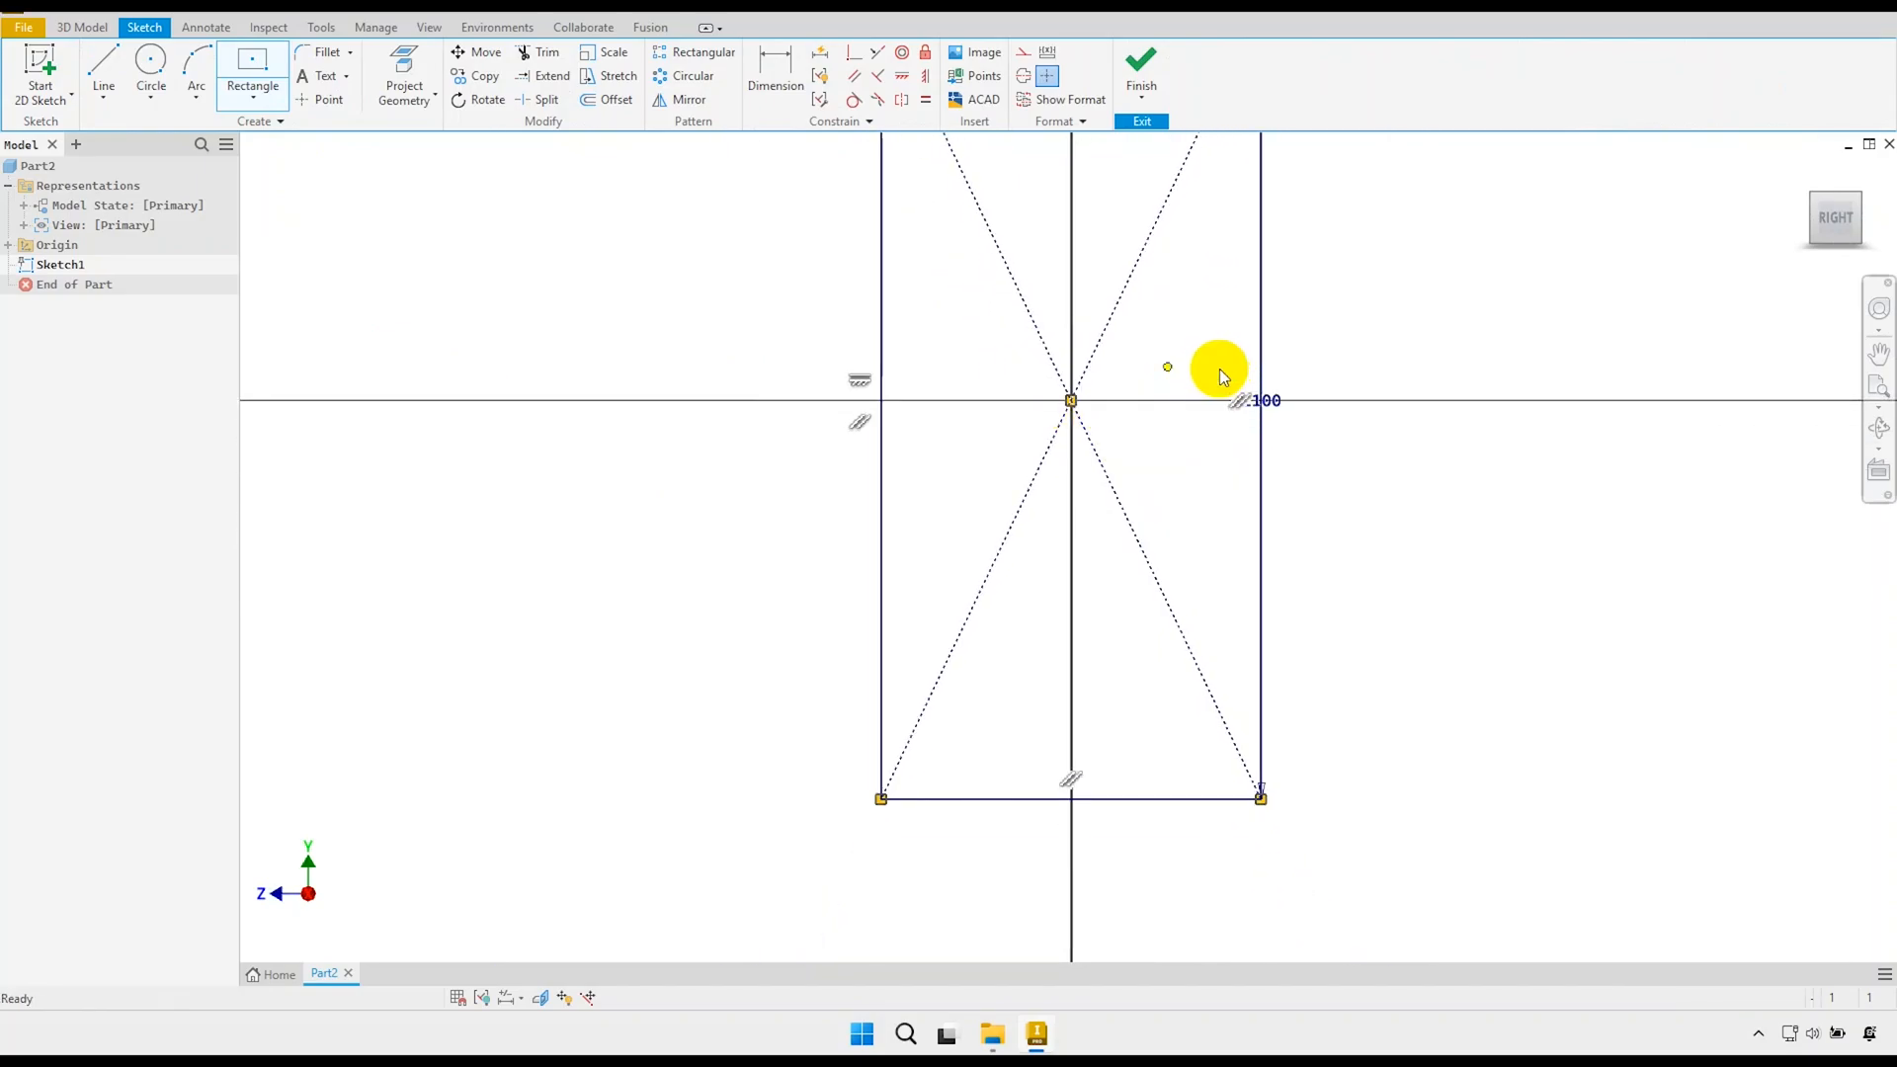
Move the rectangle's width and height dimensions outside its outline, above and to the right of it.
mouse_move(1216, 373)
middle_down()
mouse_move(1171, 374)
mouse_move(1157, 553)
middle_up()
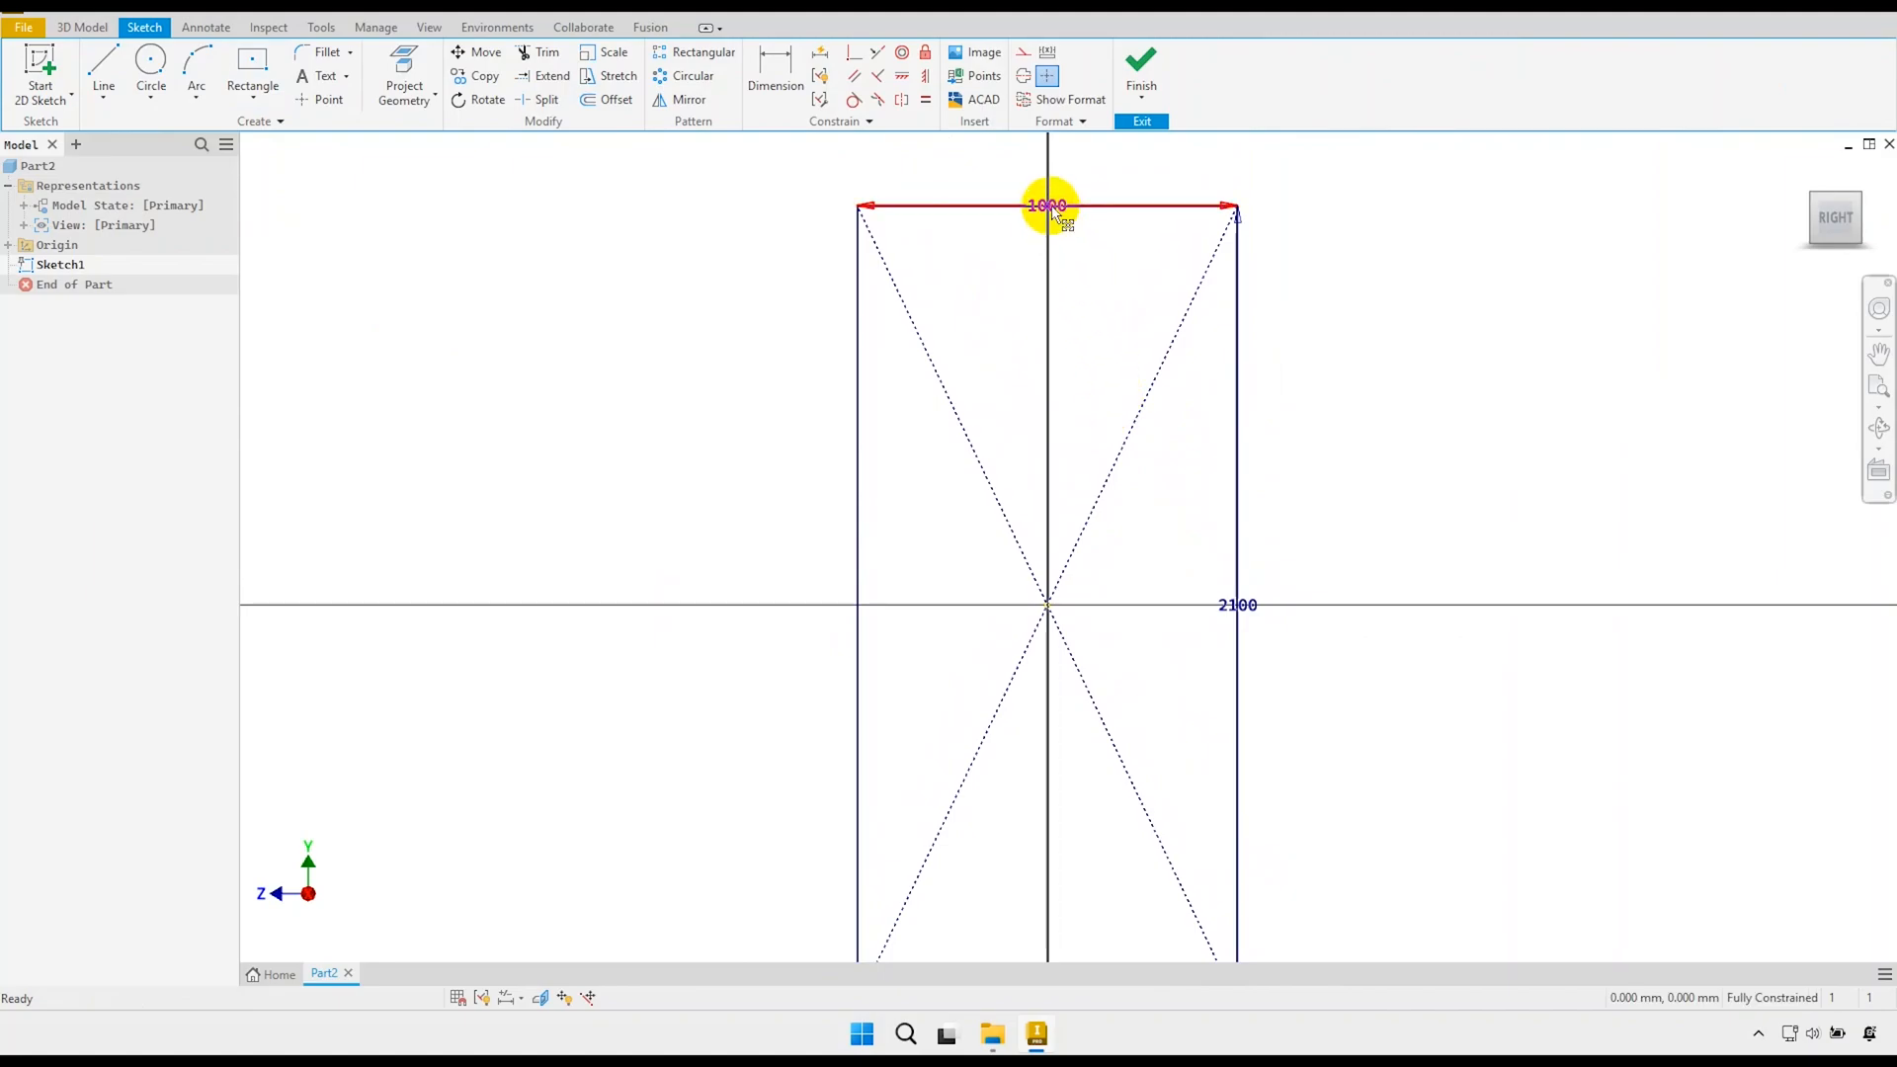
drag(1053, 210, 972, 165)
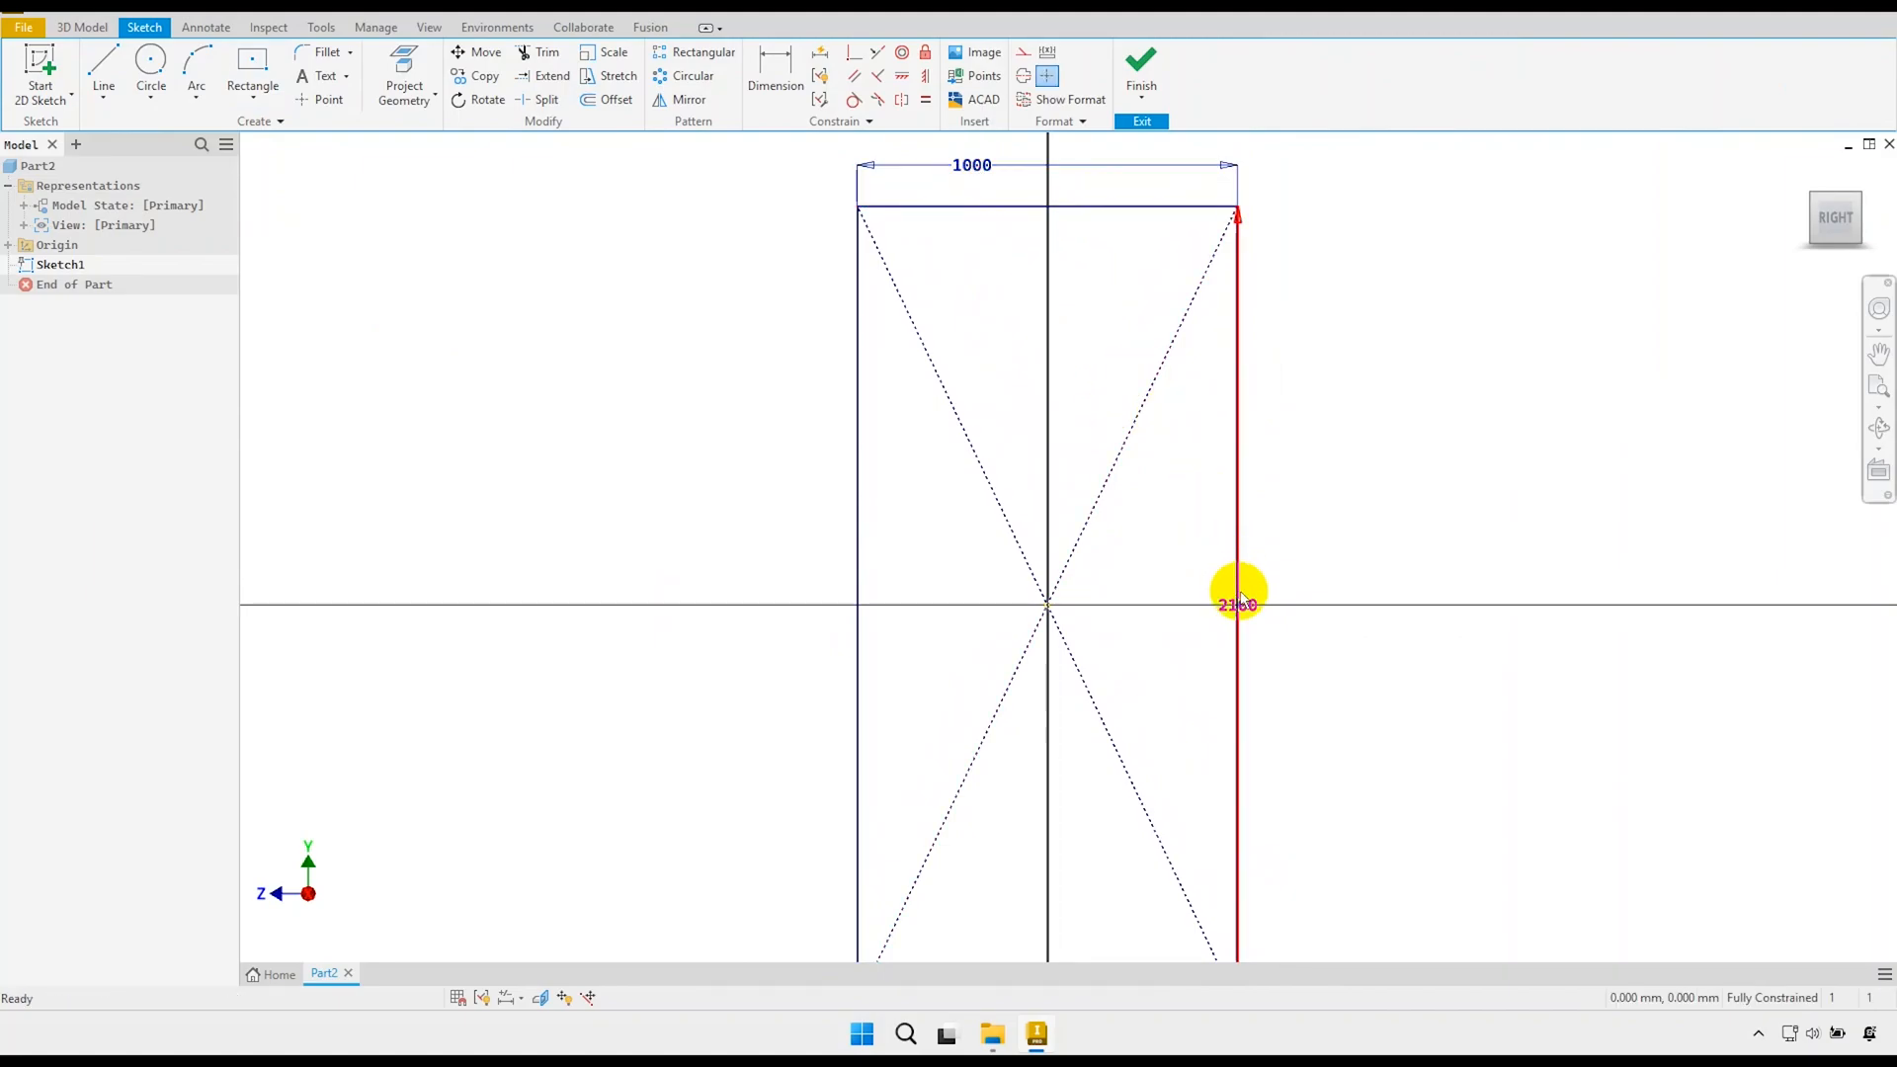
drag(1247, 605, 1352, 564)
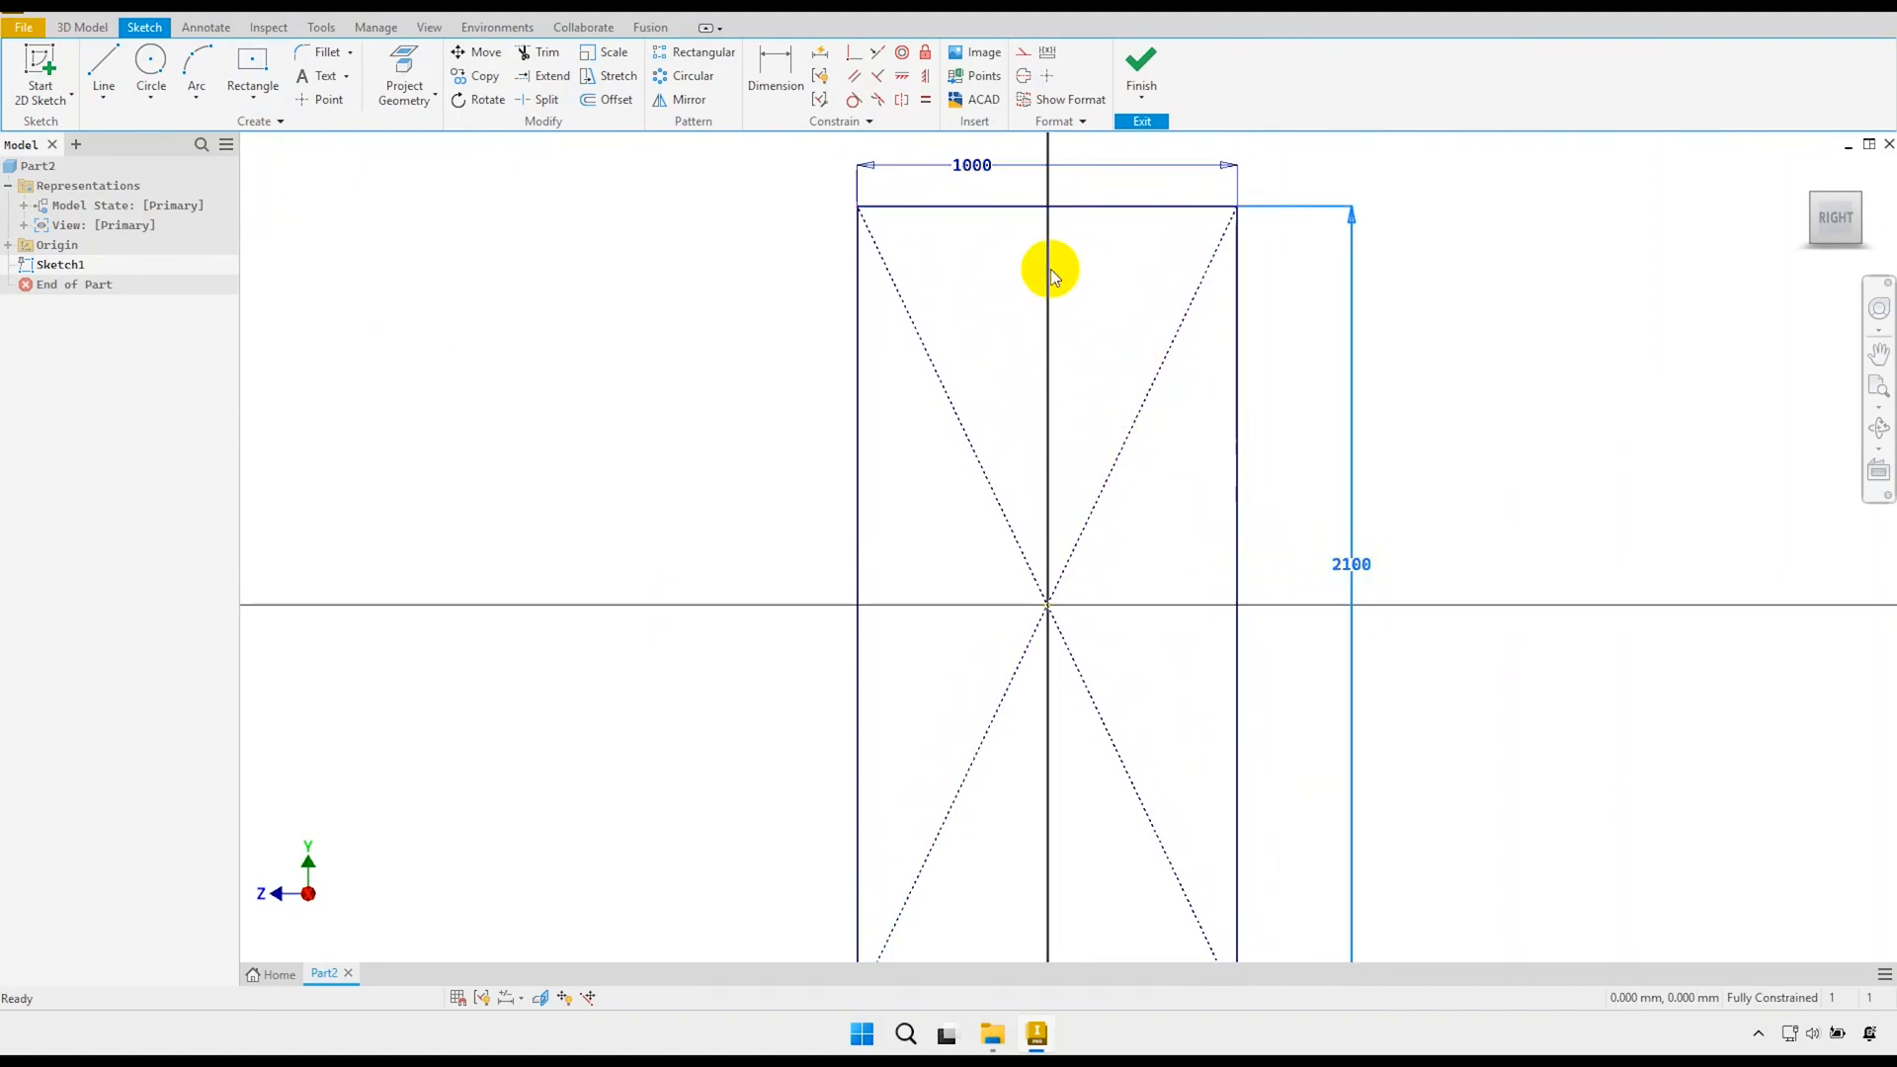
drag(972, 165, 963, 133)
scroll(949, 376, down, 1)
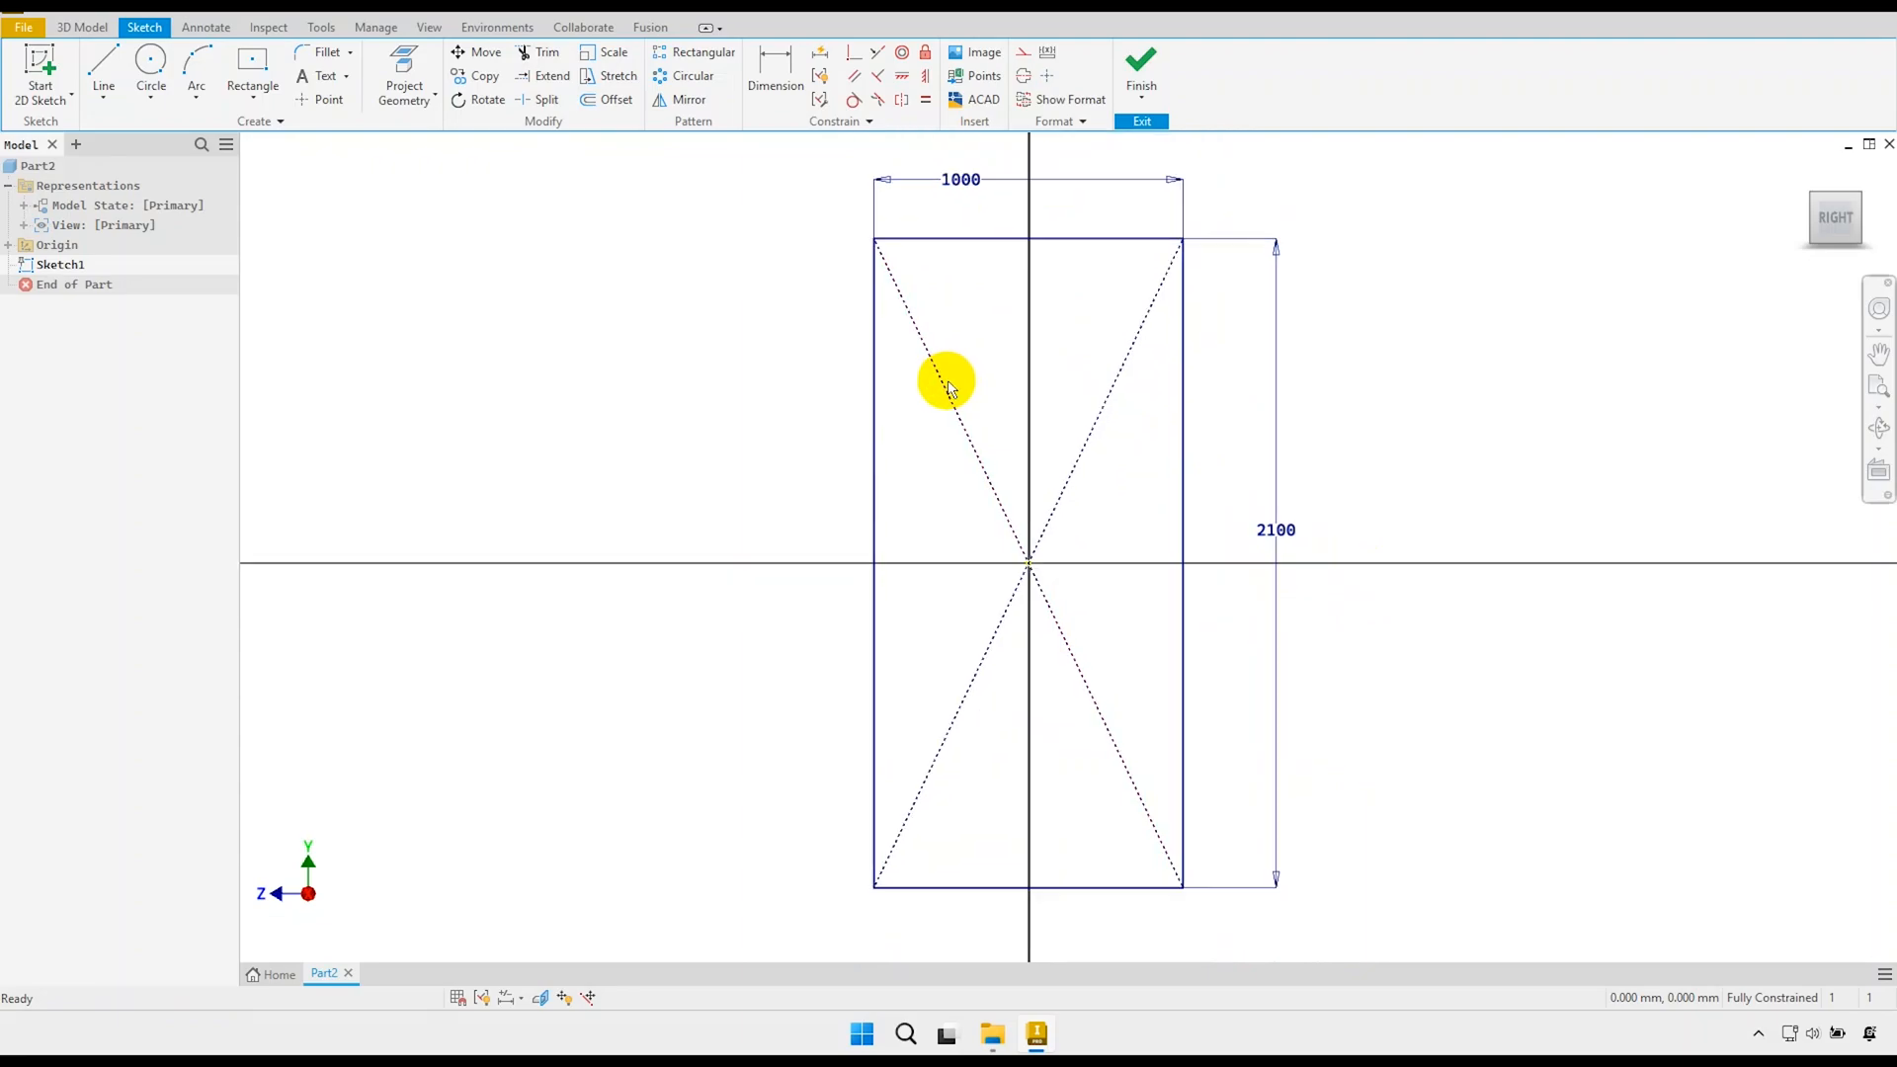
Sketch a three-sided box about 303 mm tall on the rectangle's lower left edge and a horizontal line from its inner side's midpoint to the right edge.
middle_drag(961, 581, 909, 398)
scroll(919, 530, up, 3)
middle_drag(929, 565, 911, 523)
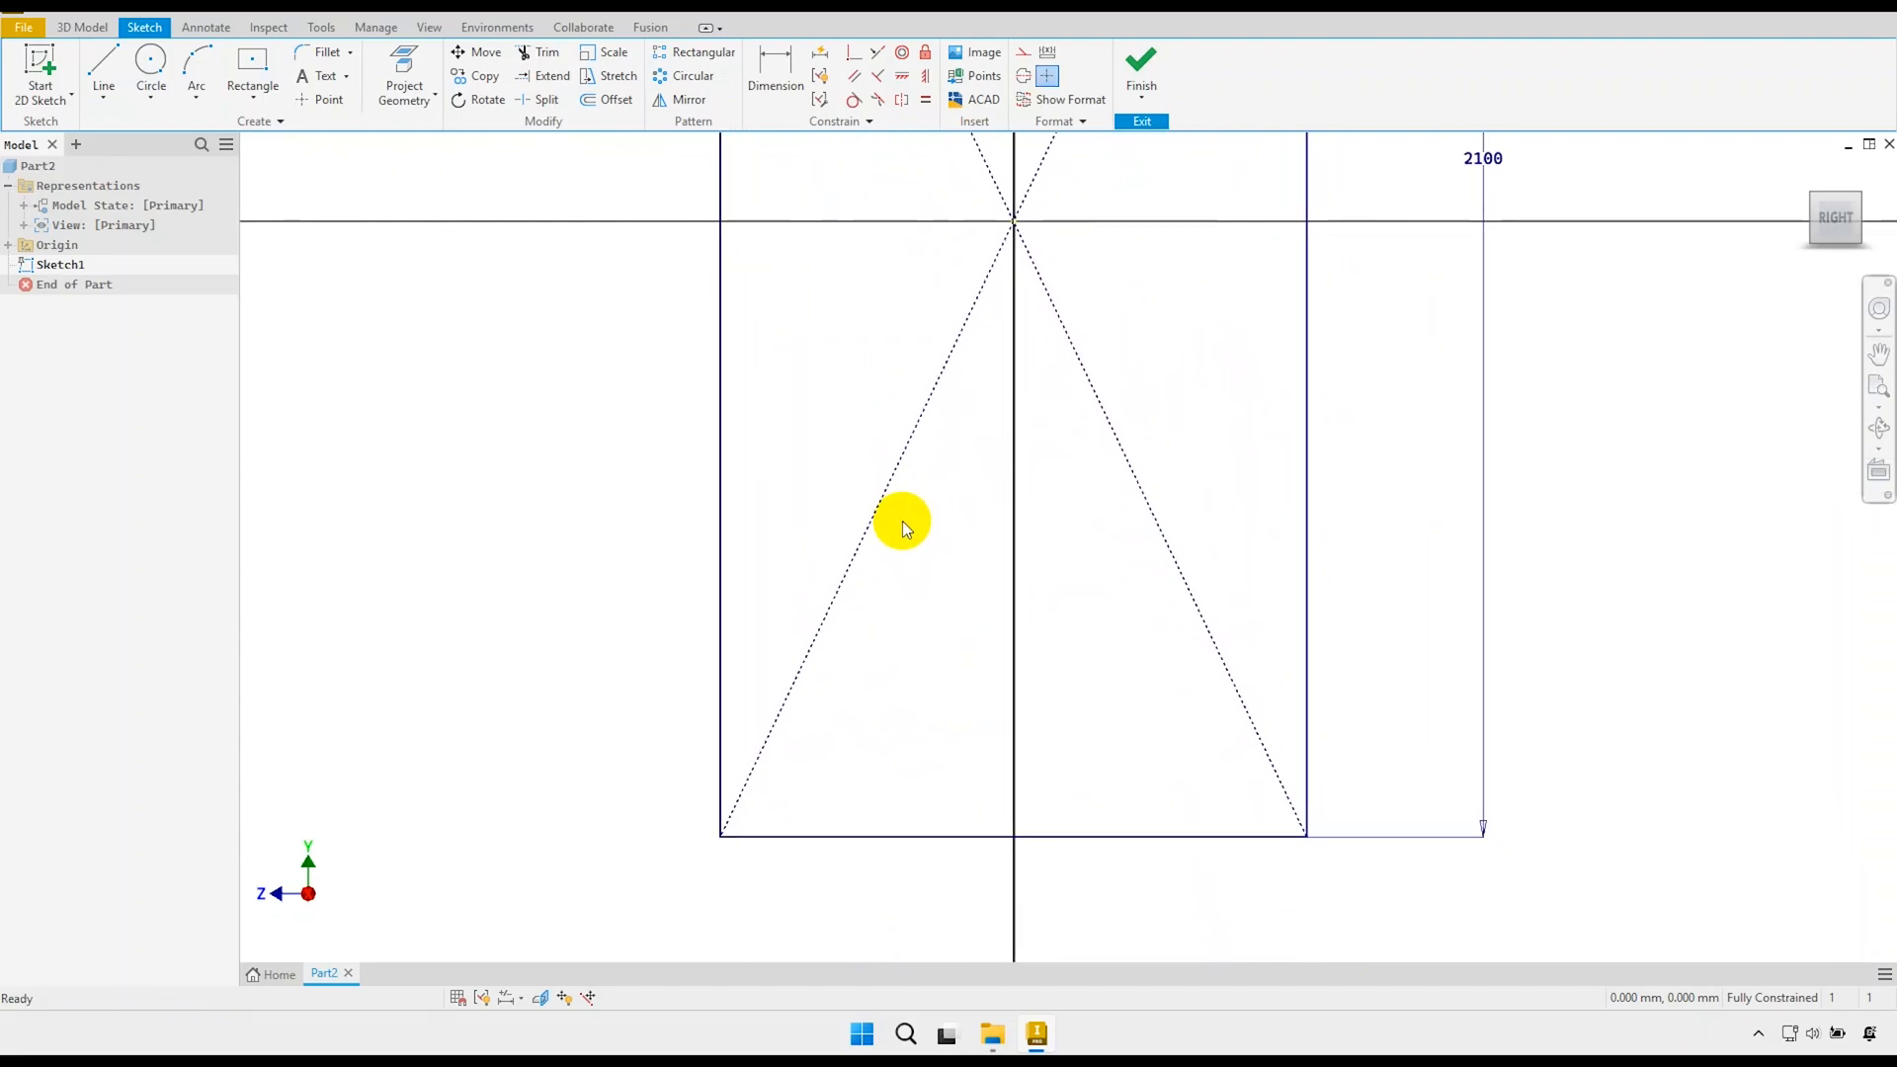
click(101, 67)
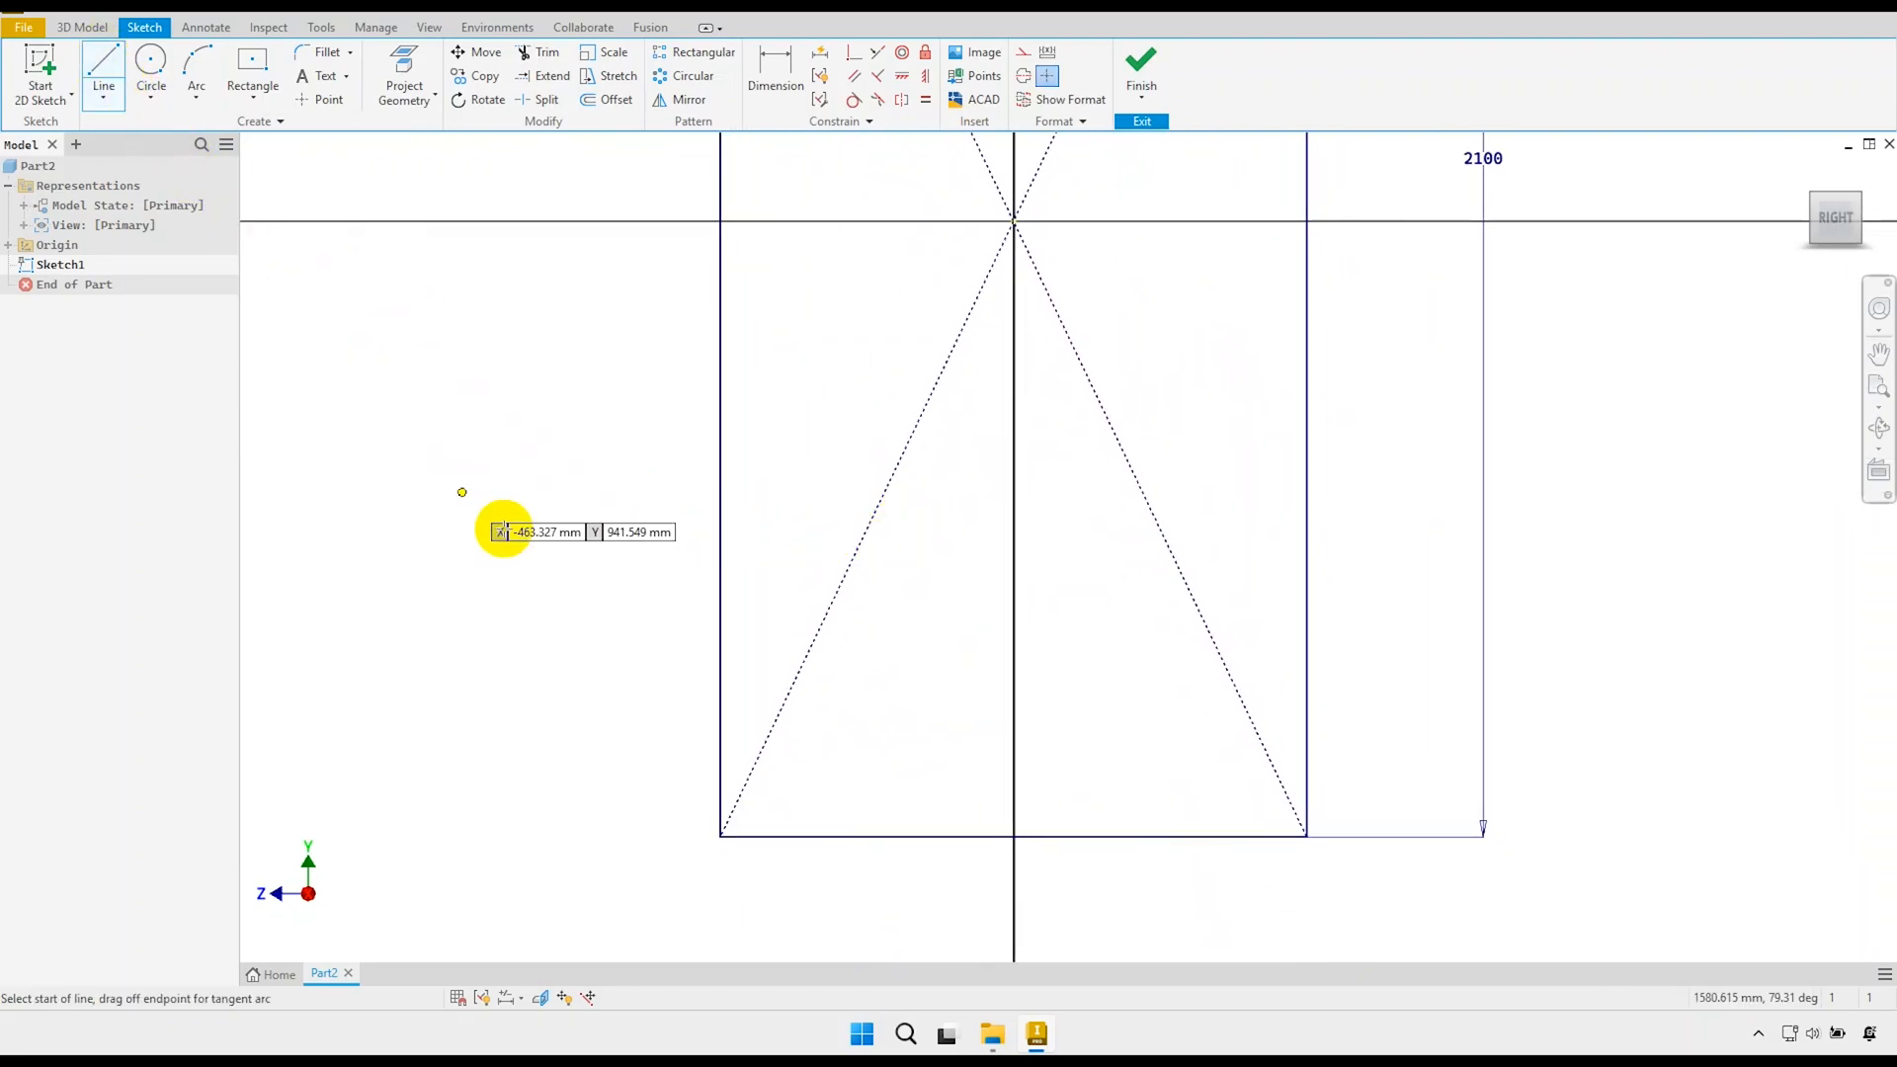
click(720, 534)
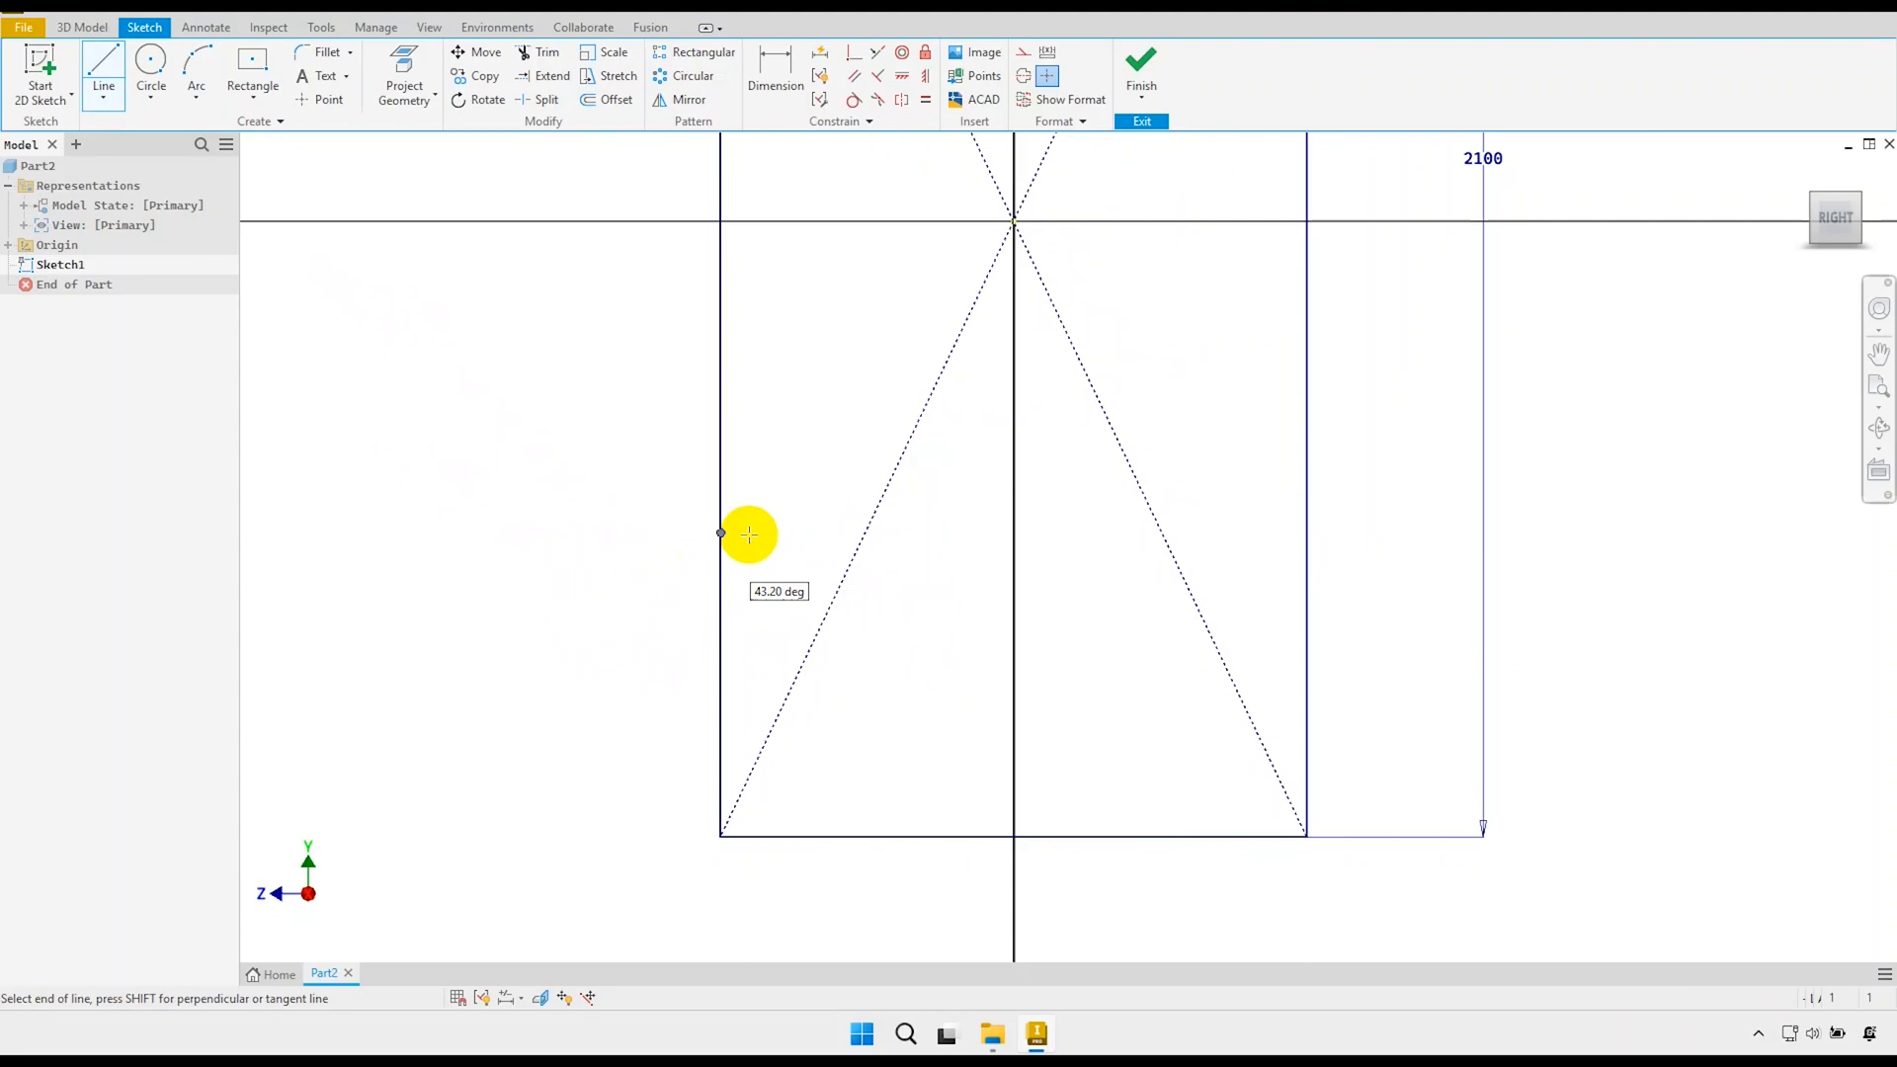
click(894, 534)
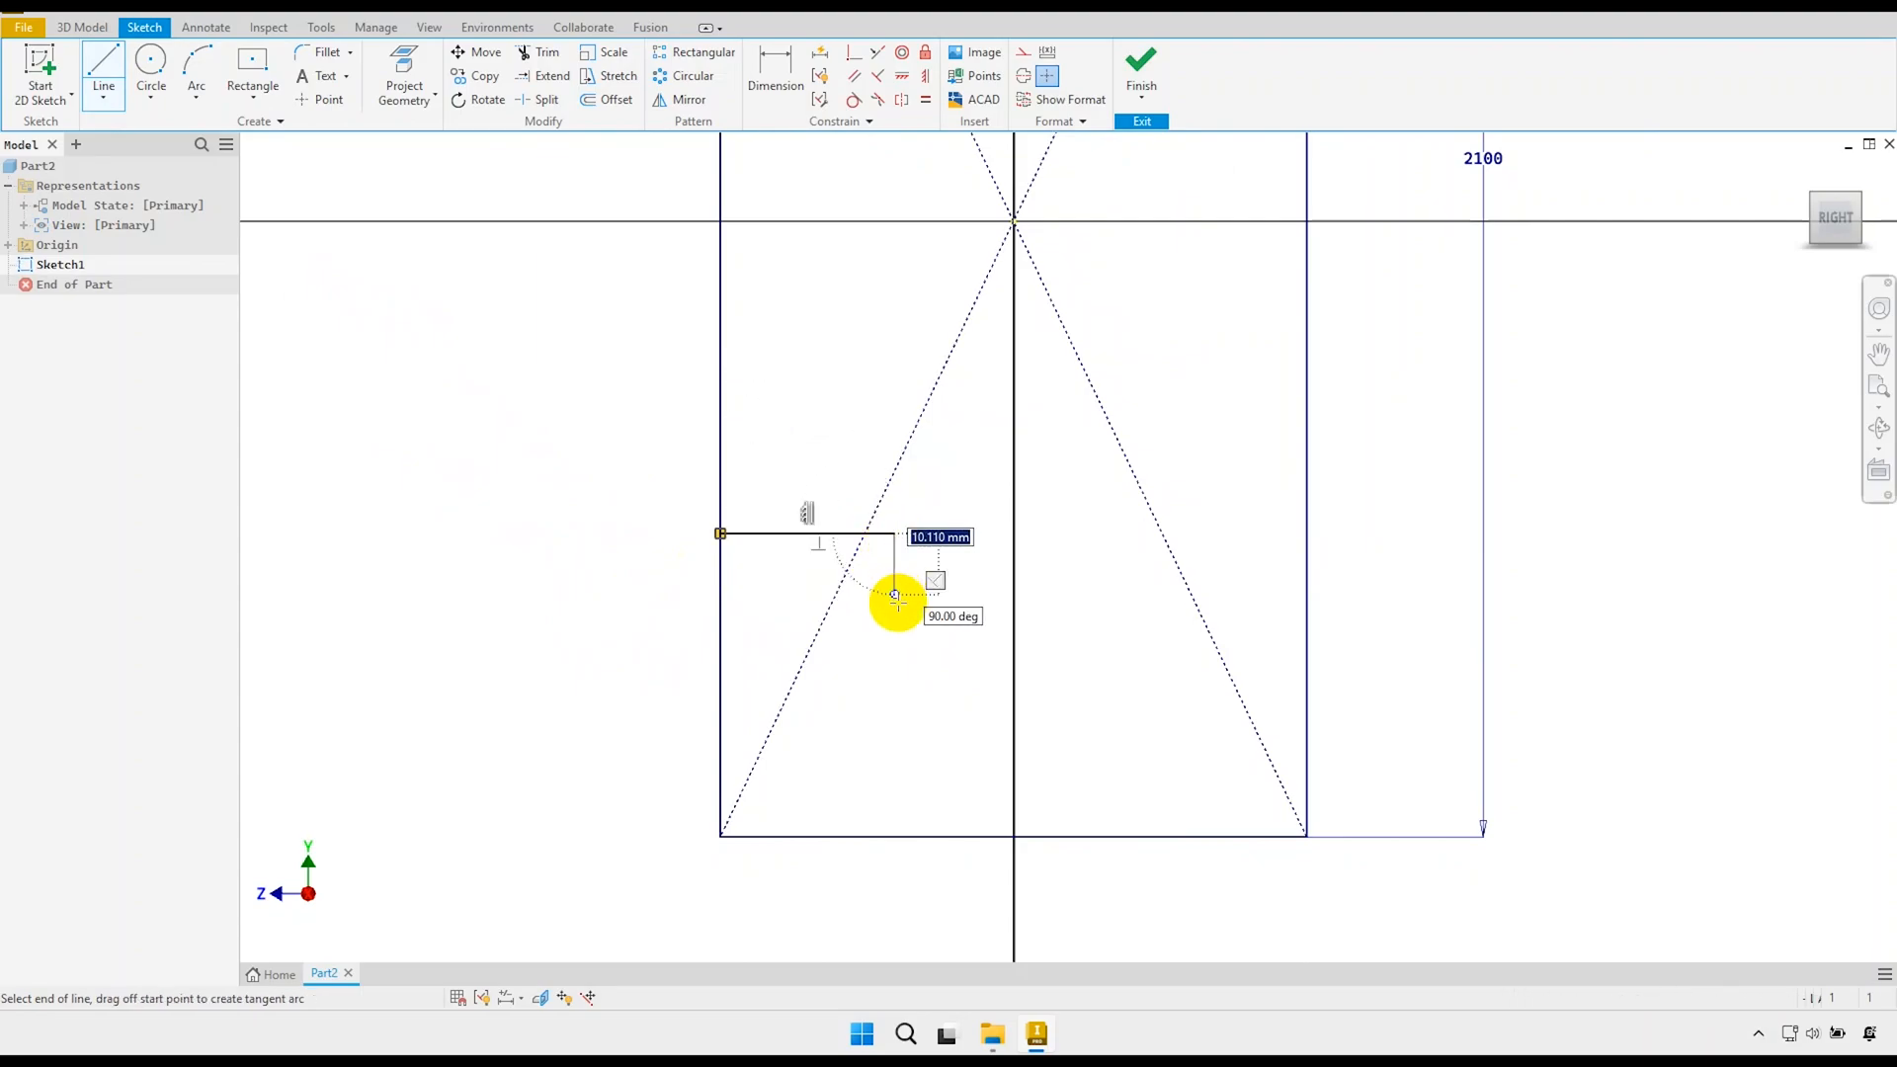
click(894, 711)
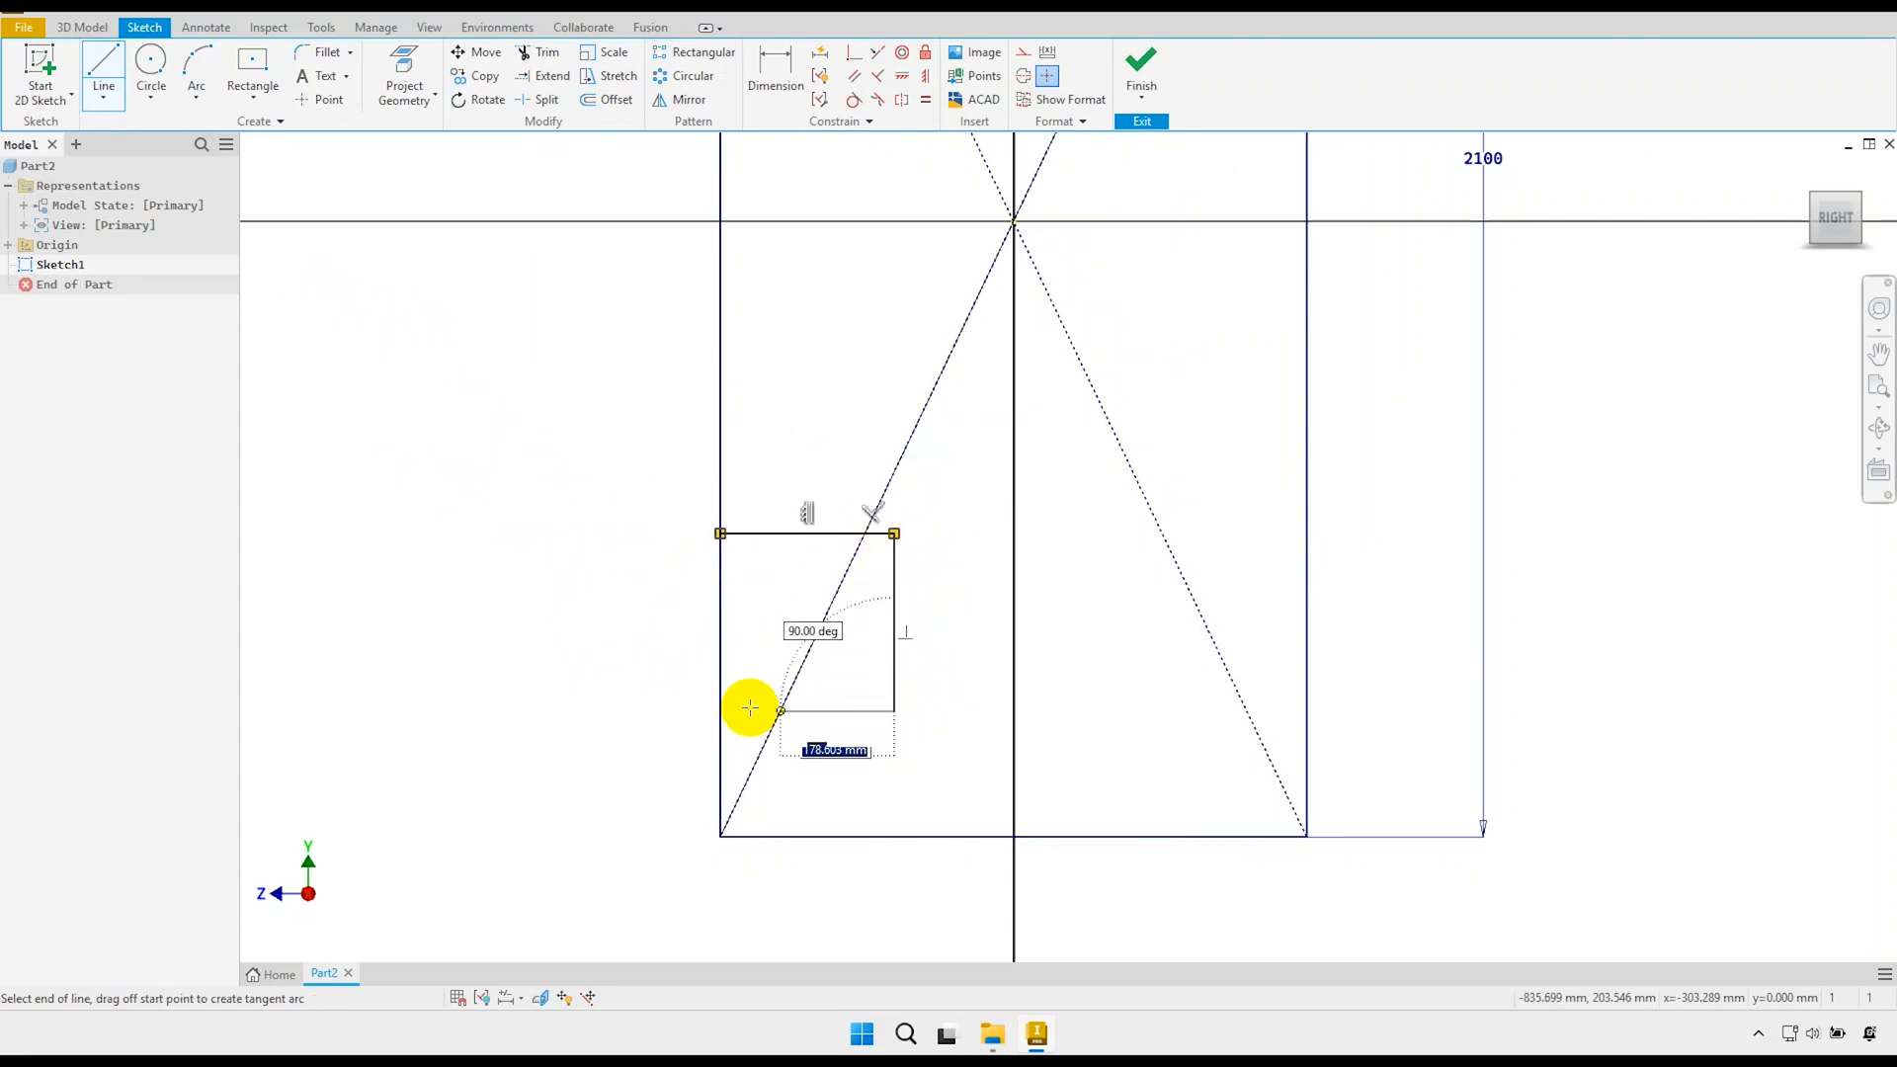
click(720, 710)
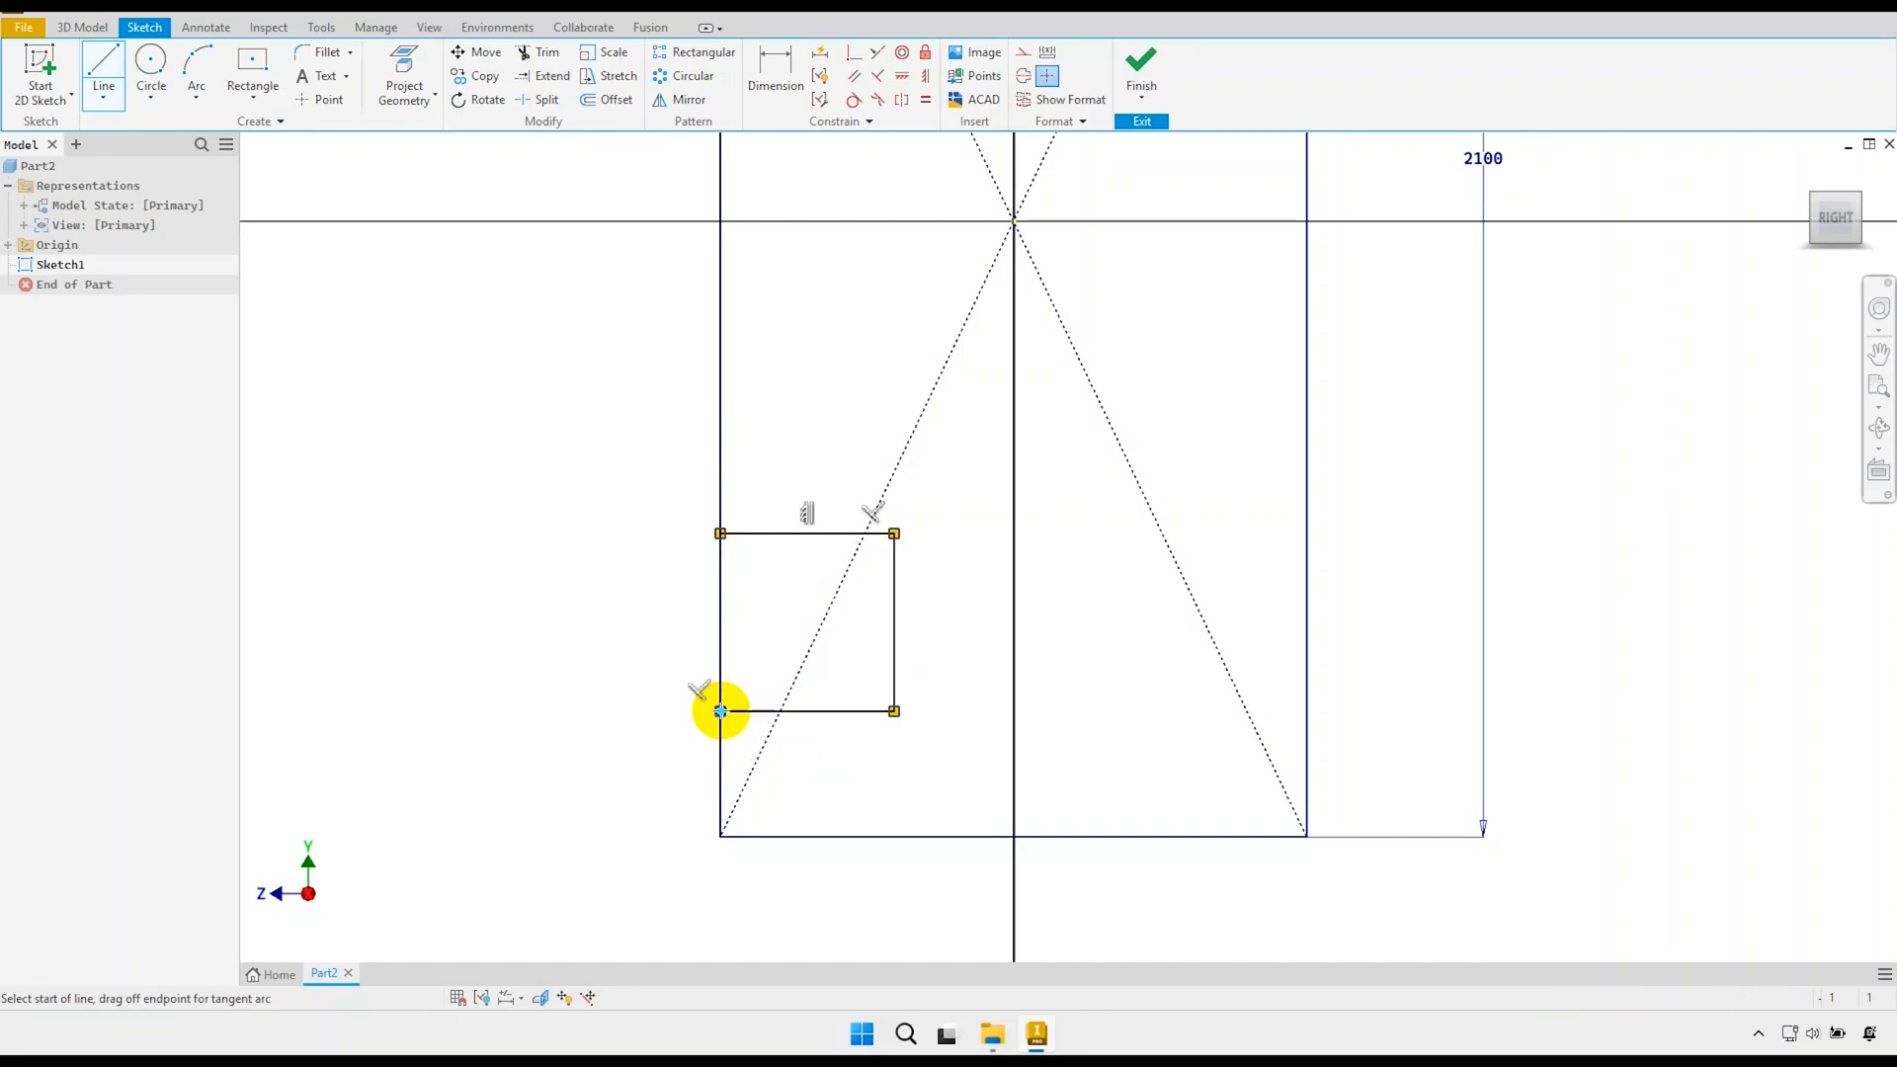
click(891, 621)
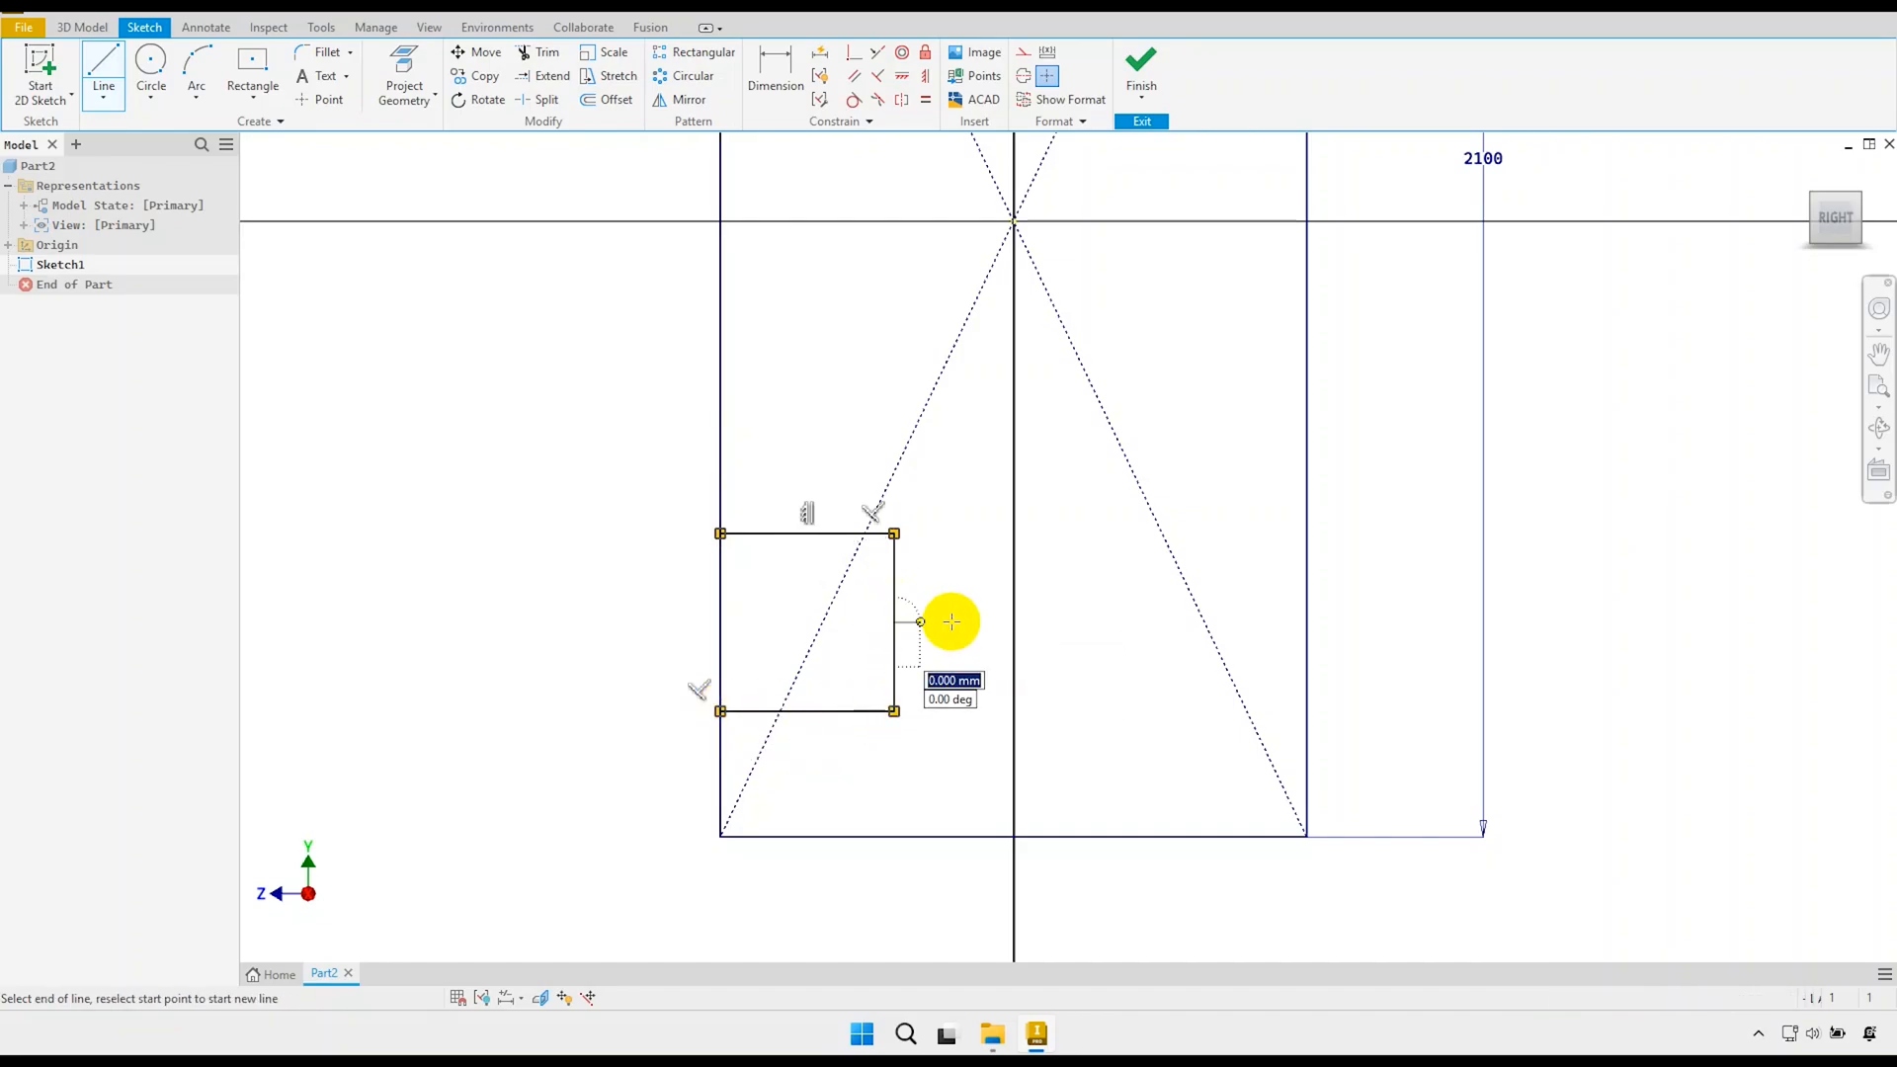
click(1306, 621)
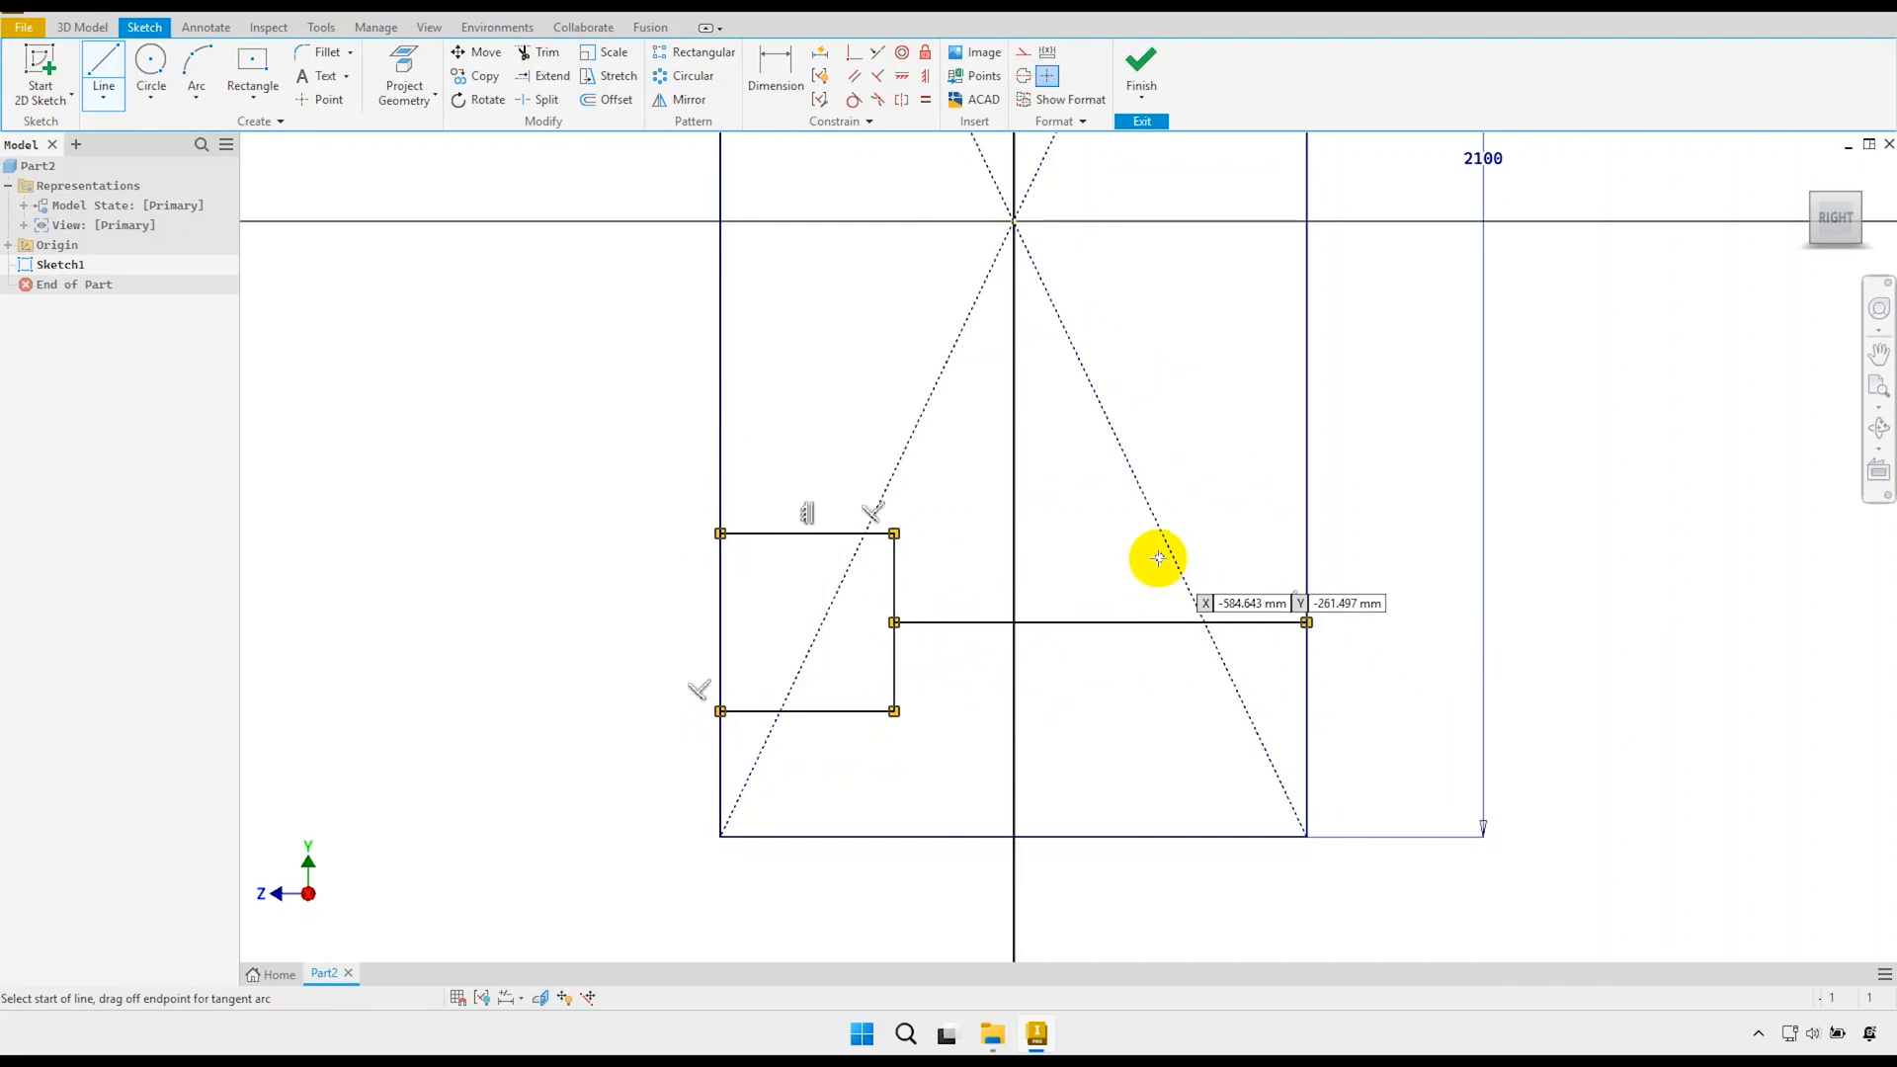
Sketch a three-sided box about 210 mm wide and 300 mm tall on the upper part of the rectangle's right edge.
scroll(1153, 554, down, 5)
middle_drag(1148, 394, 1113, 559)
scroll(1154, 451, up, 5)
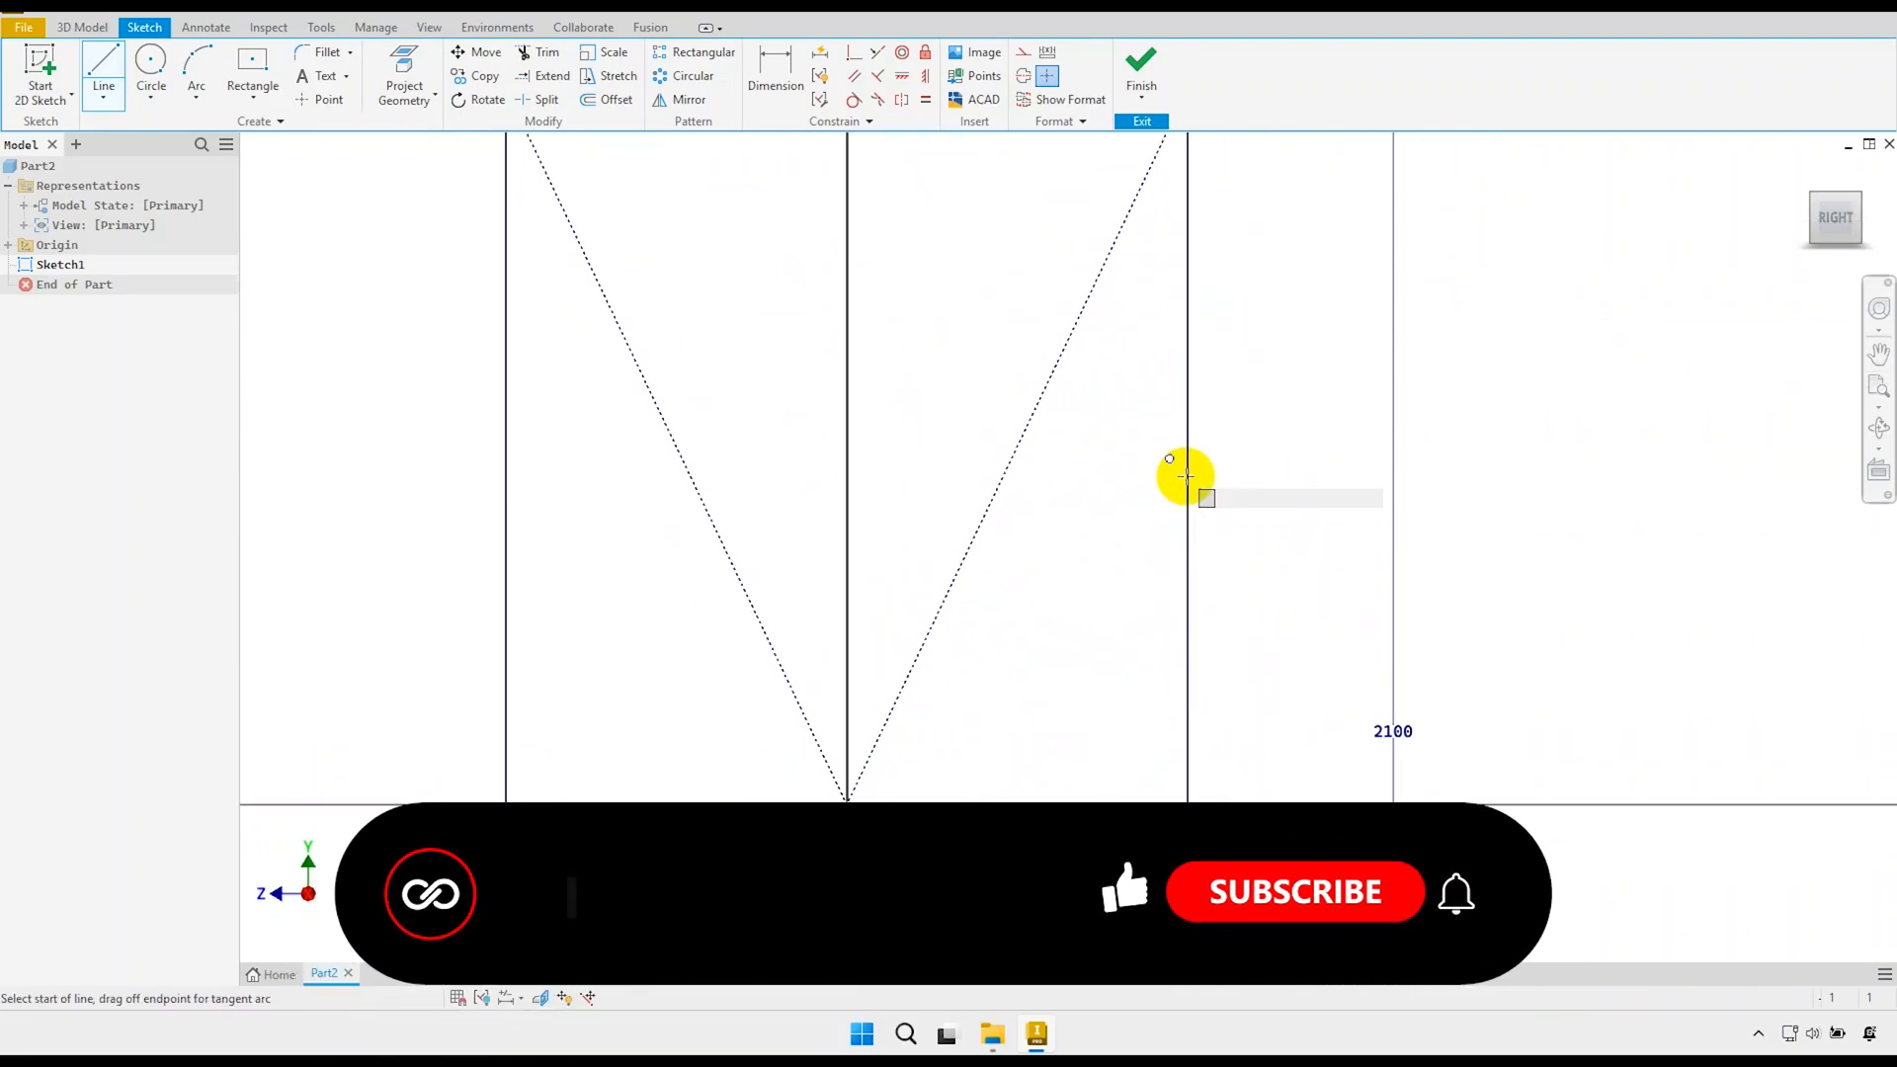
click(1187, 481)
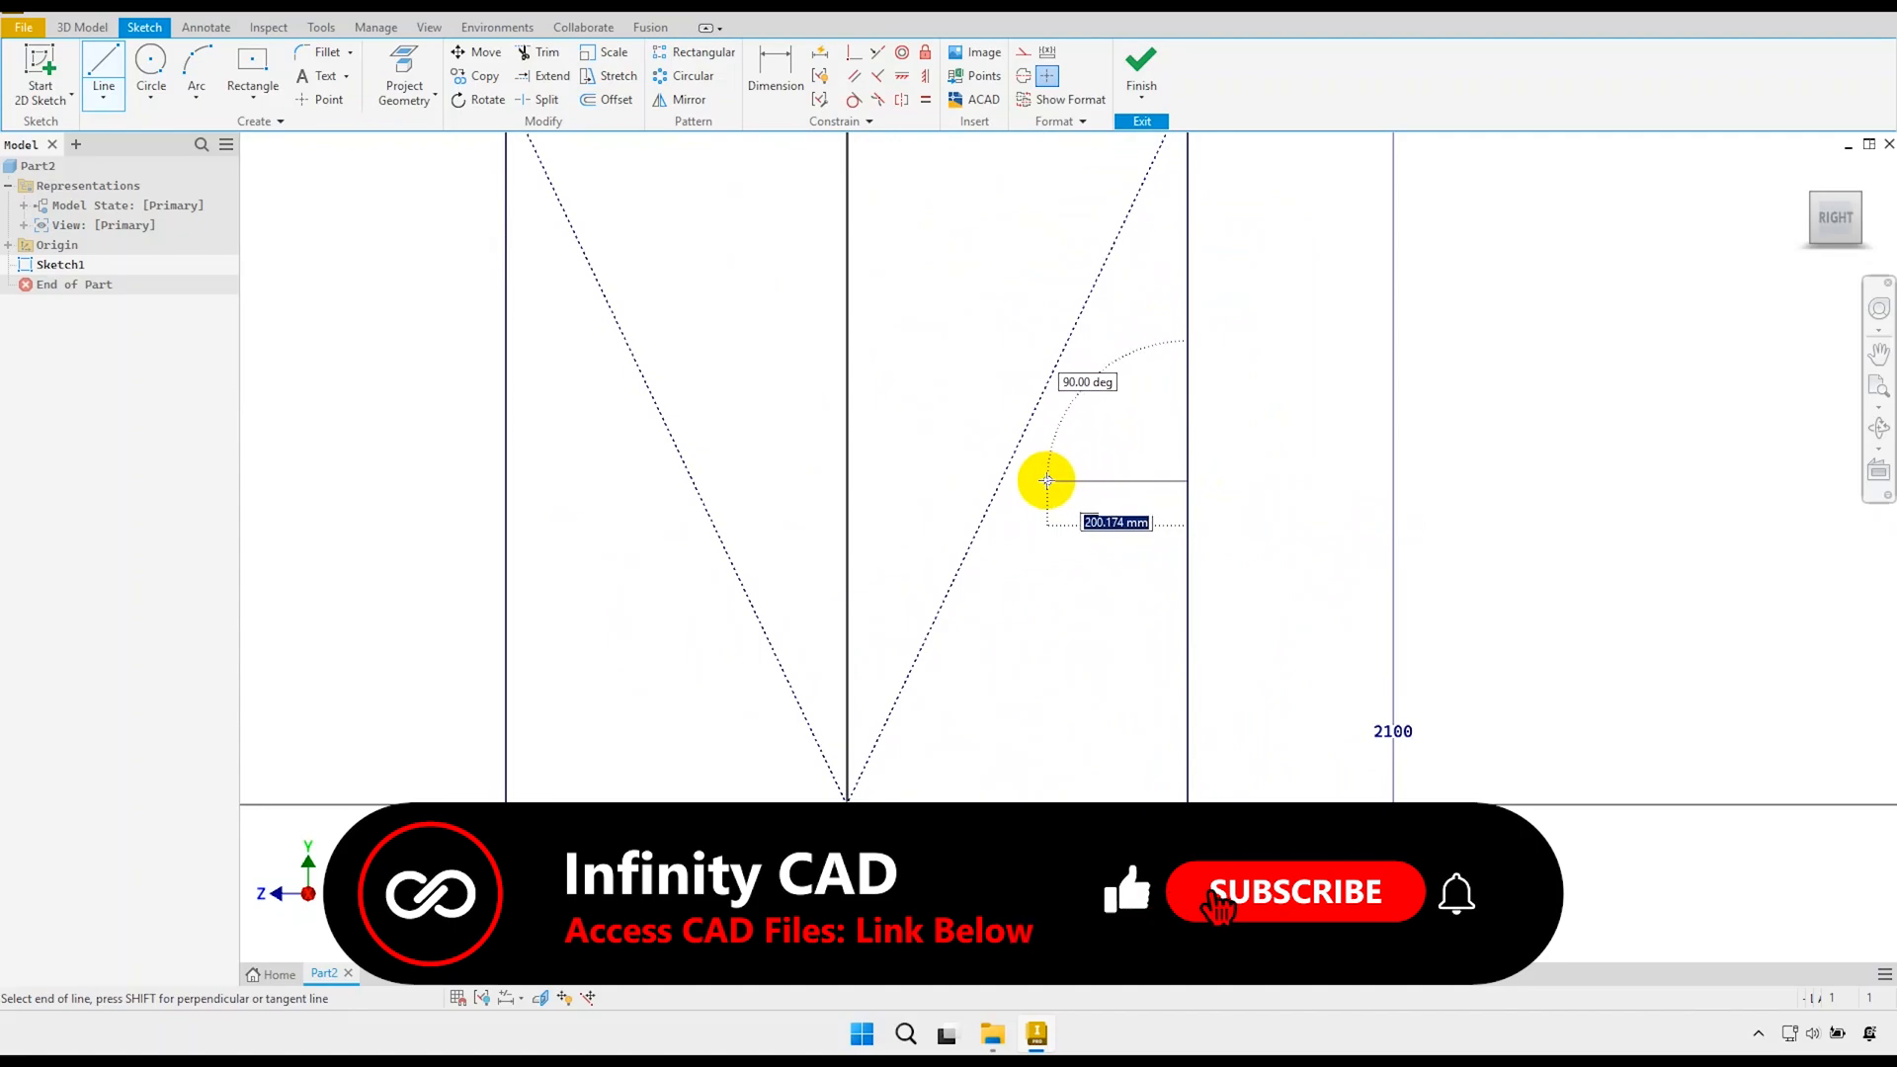
click(1044, 481)
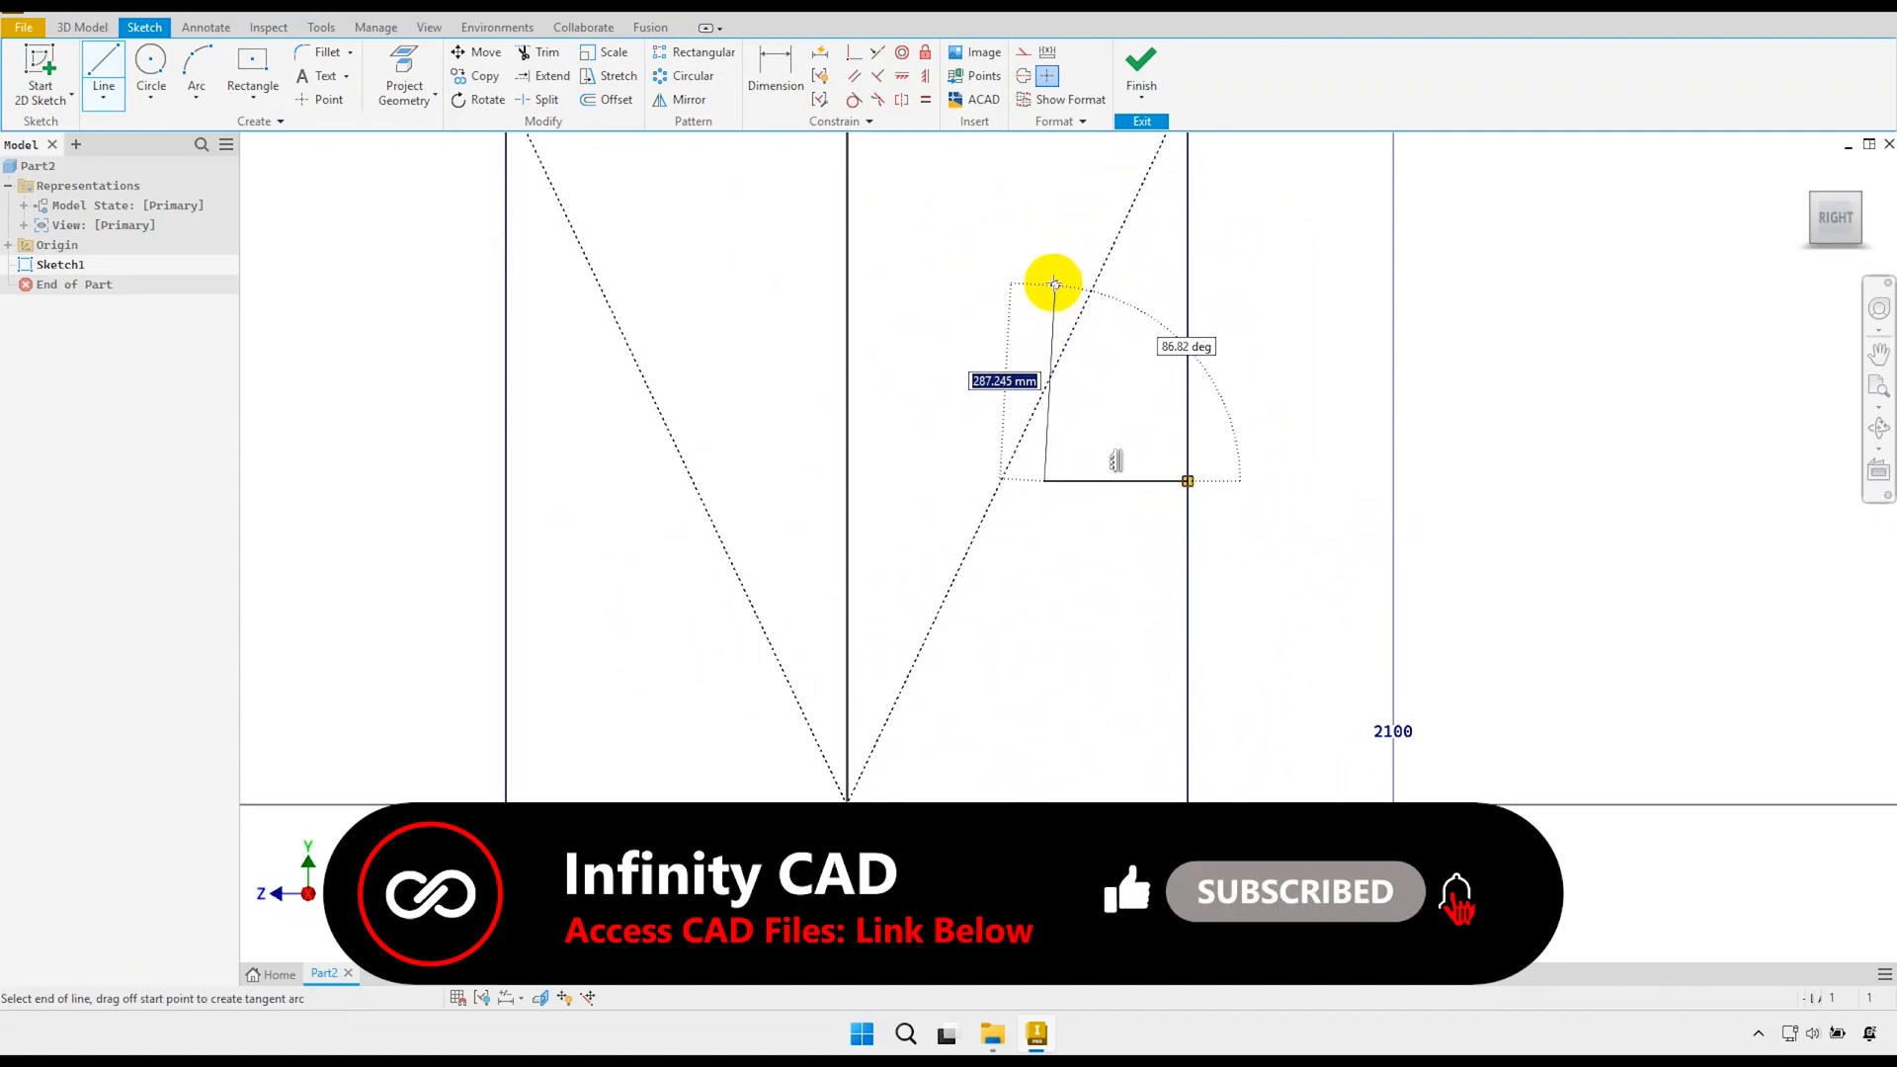
click(1046, 277)
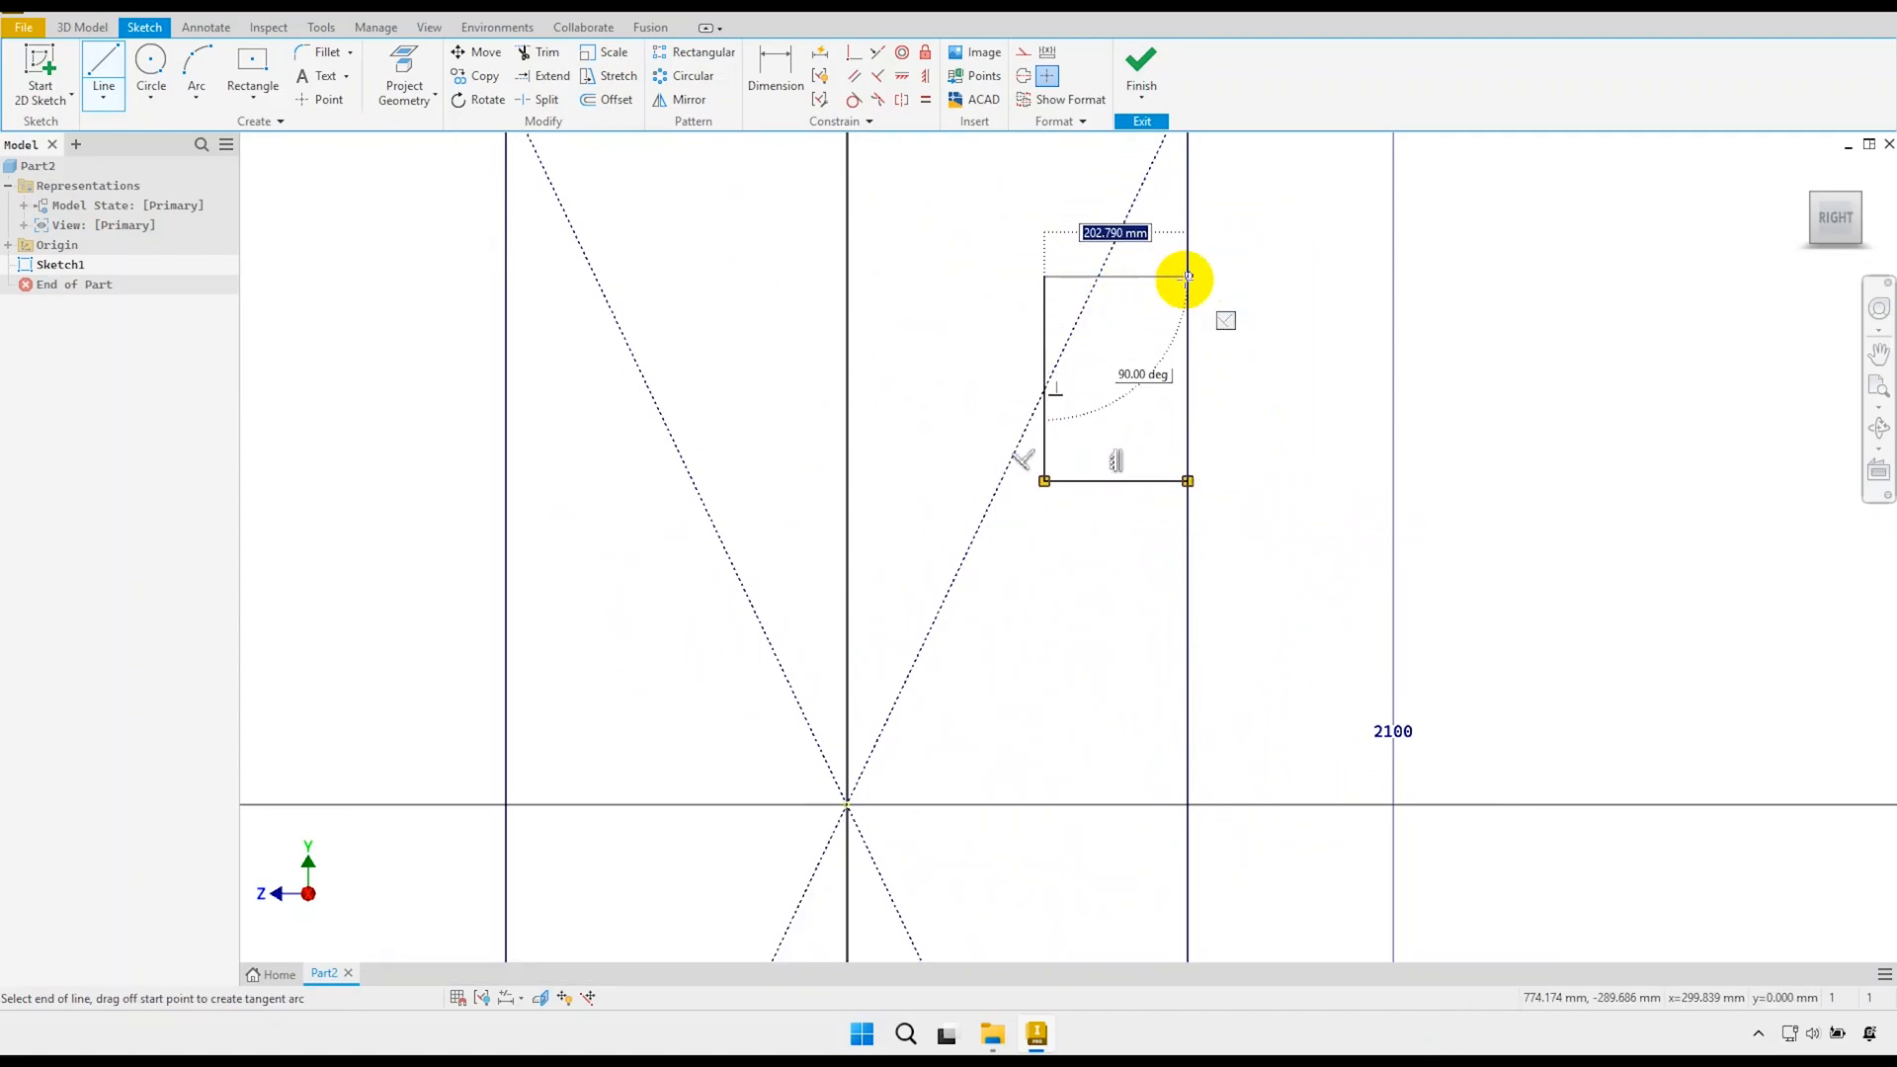
double_click(1187, 277)
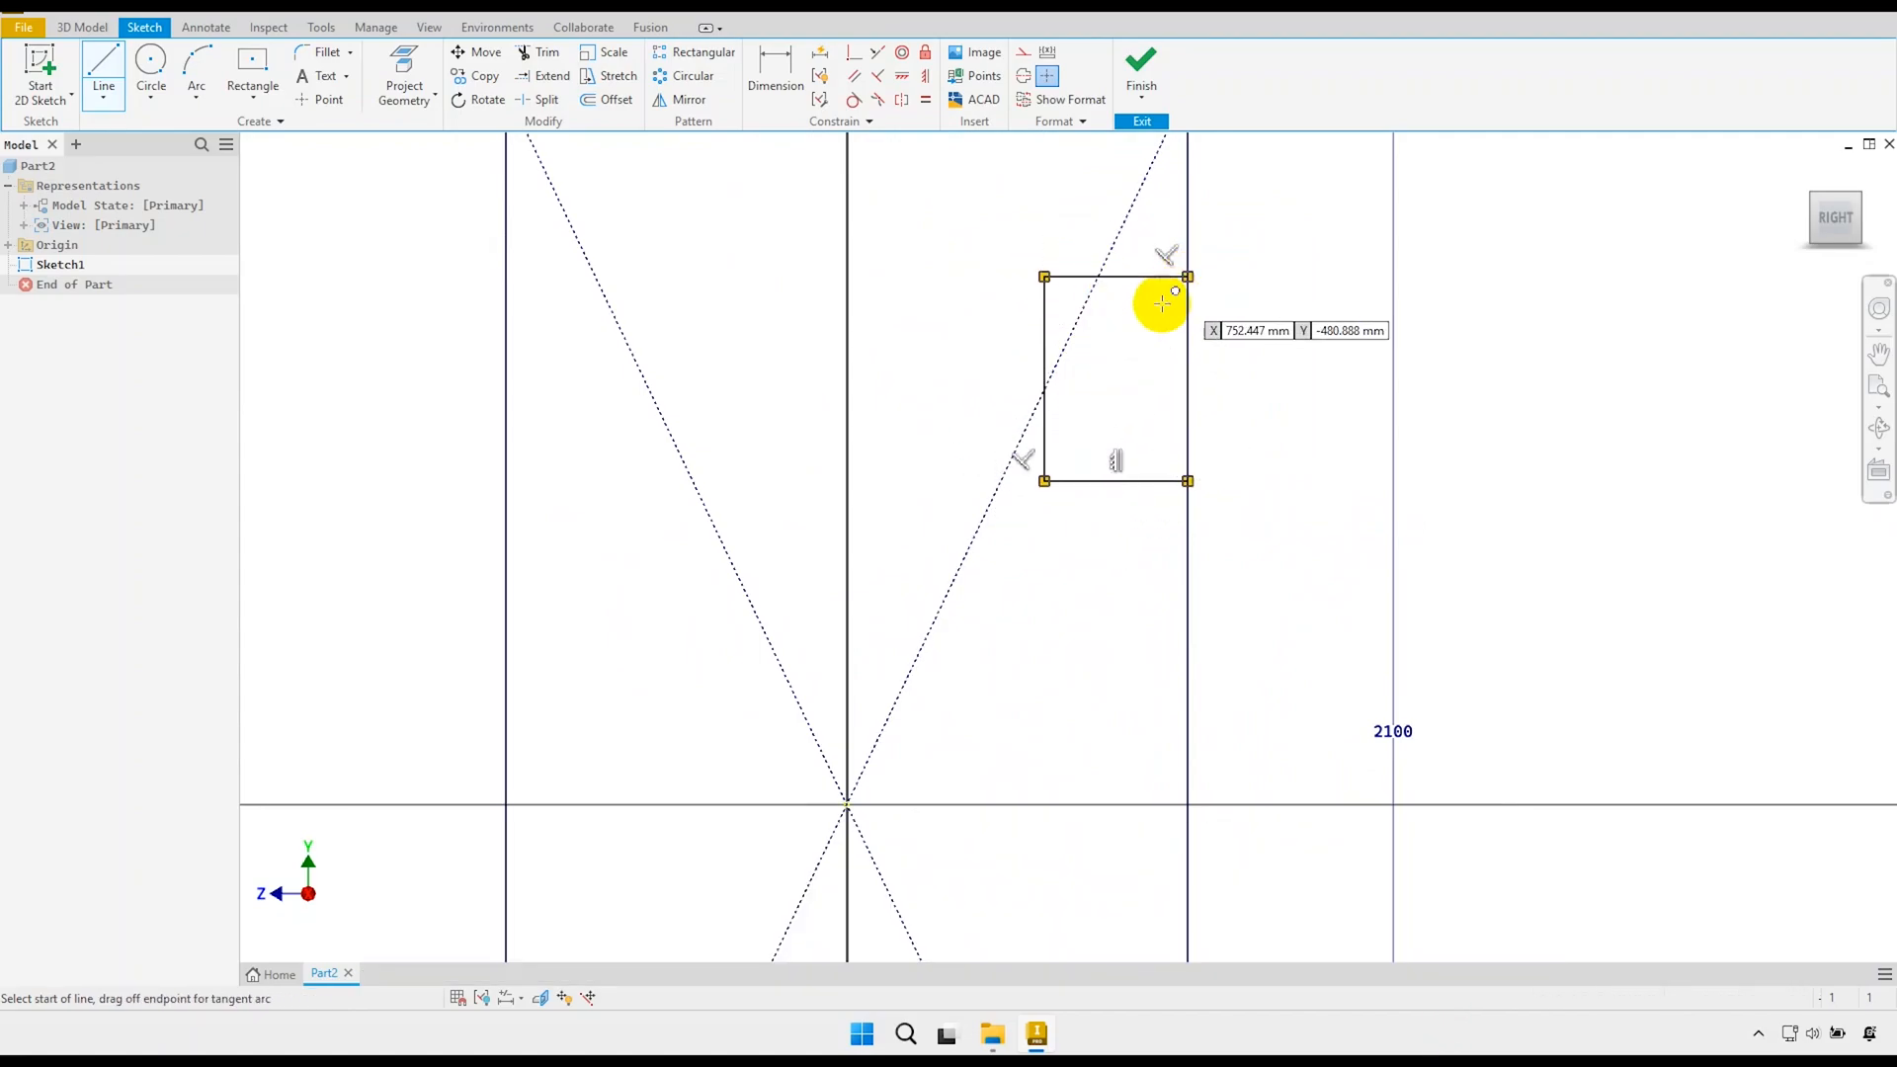
Draw a horizontal line from the upper box's inner side to the rectangle's left edge and finish the Line command.
click(1044, 376)
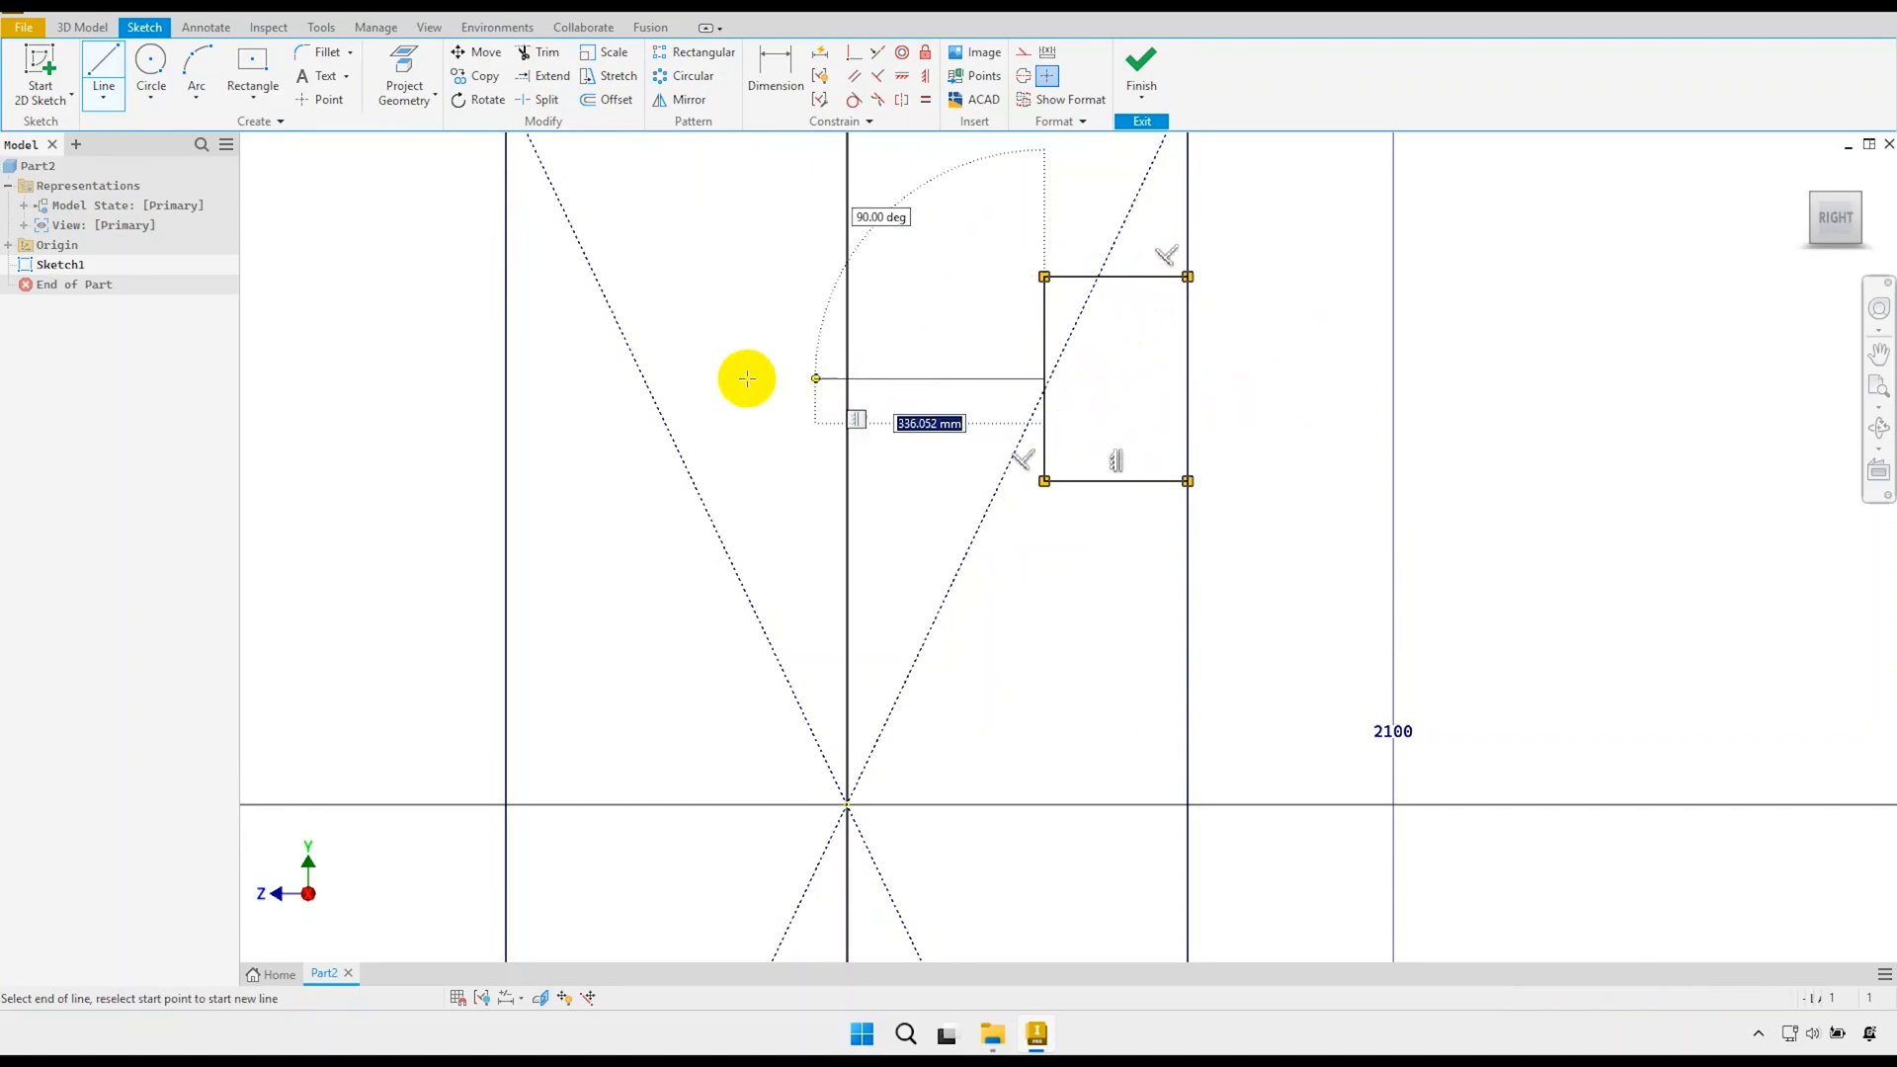
click(506, 376)
right_click(682, 306)
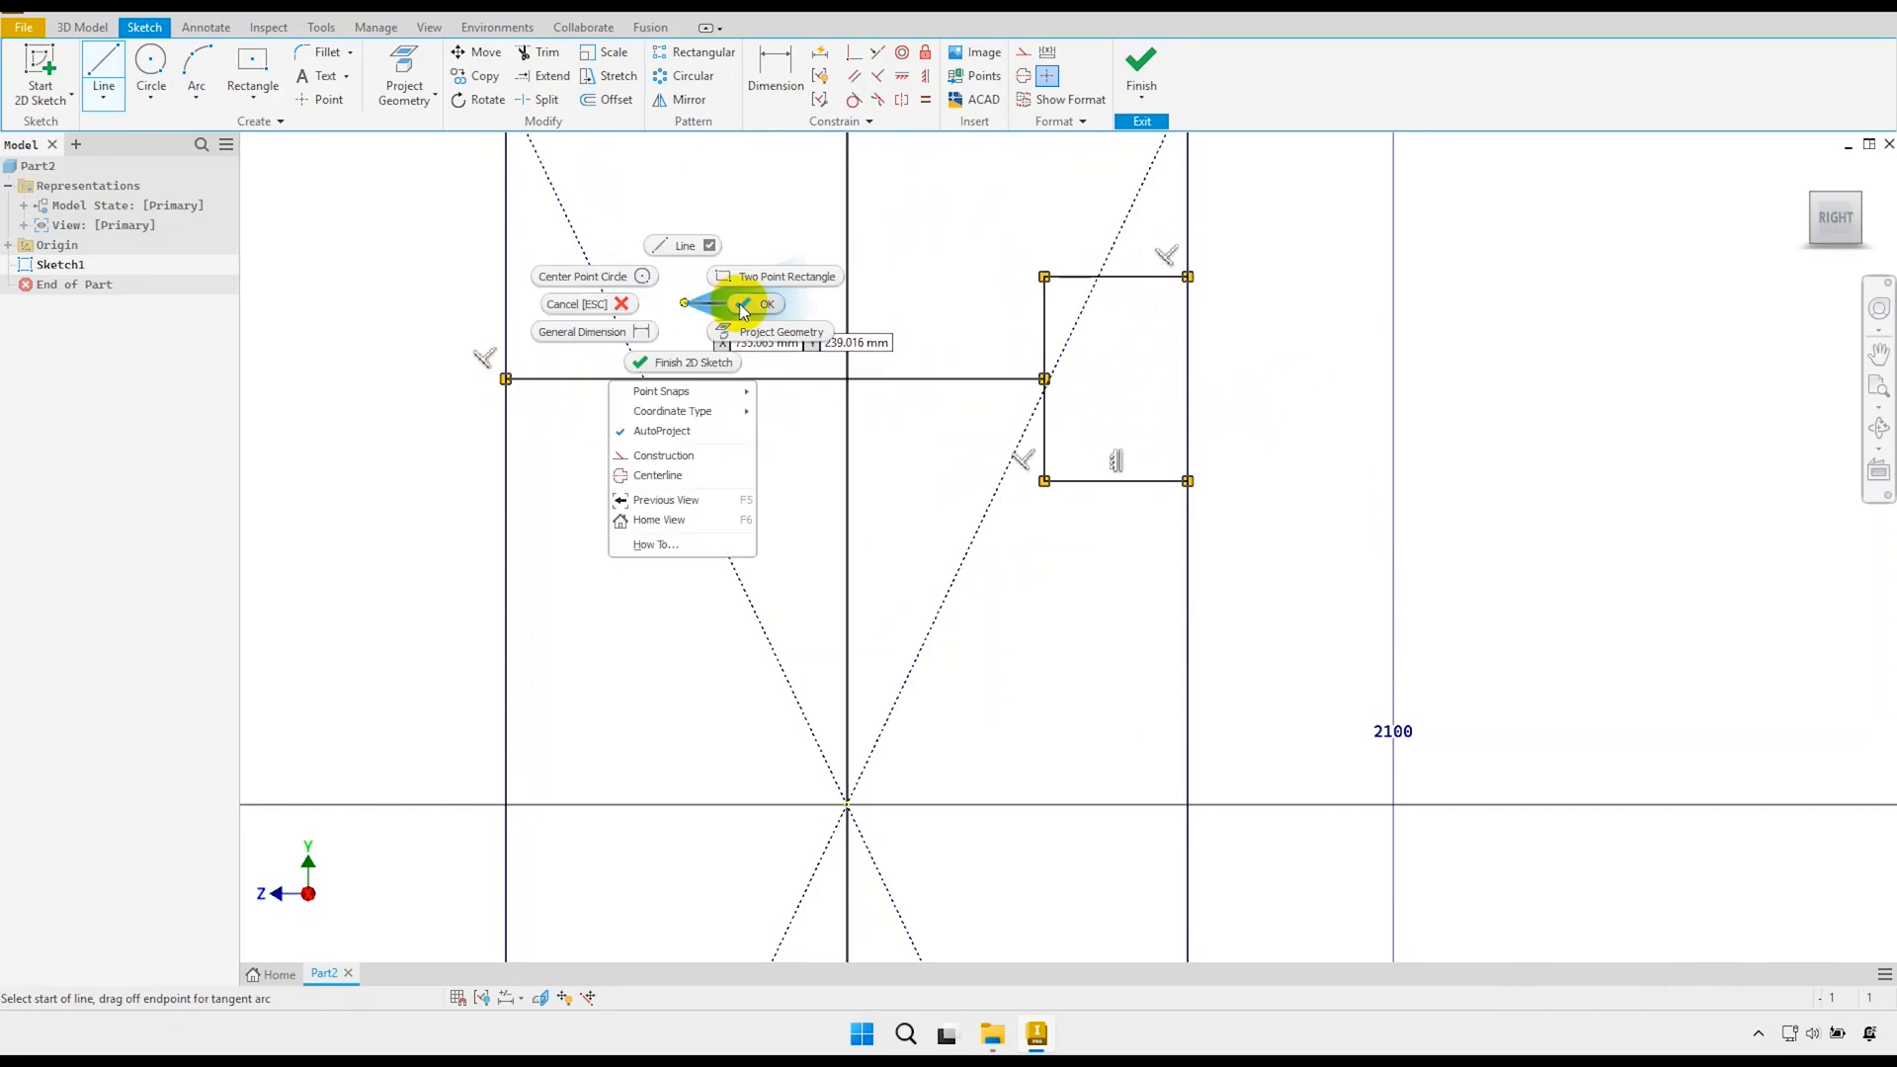
click(741, 296)
Dimension the upper box's width from the rectangle's right edge as 485 mm, placing the dimension above the rectangle.
mouse_move(811, 330)
middle_down()
mouse_move(788, 487)
mouse_move(766, 441)
mouse_move(807, 383)
middle_up()
click(775, 89)
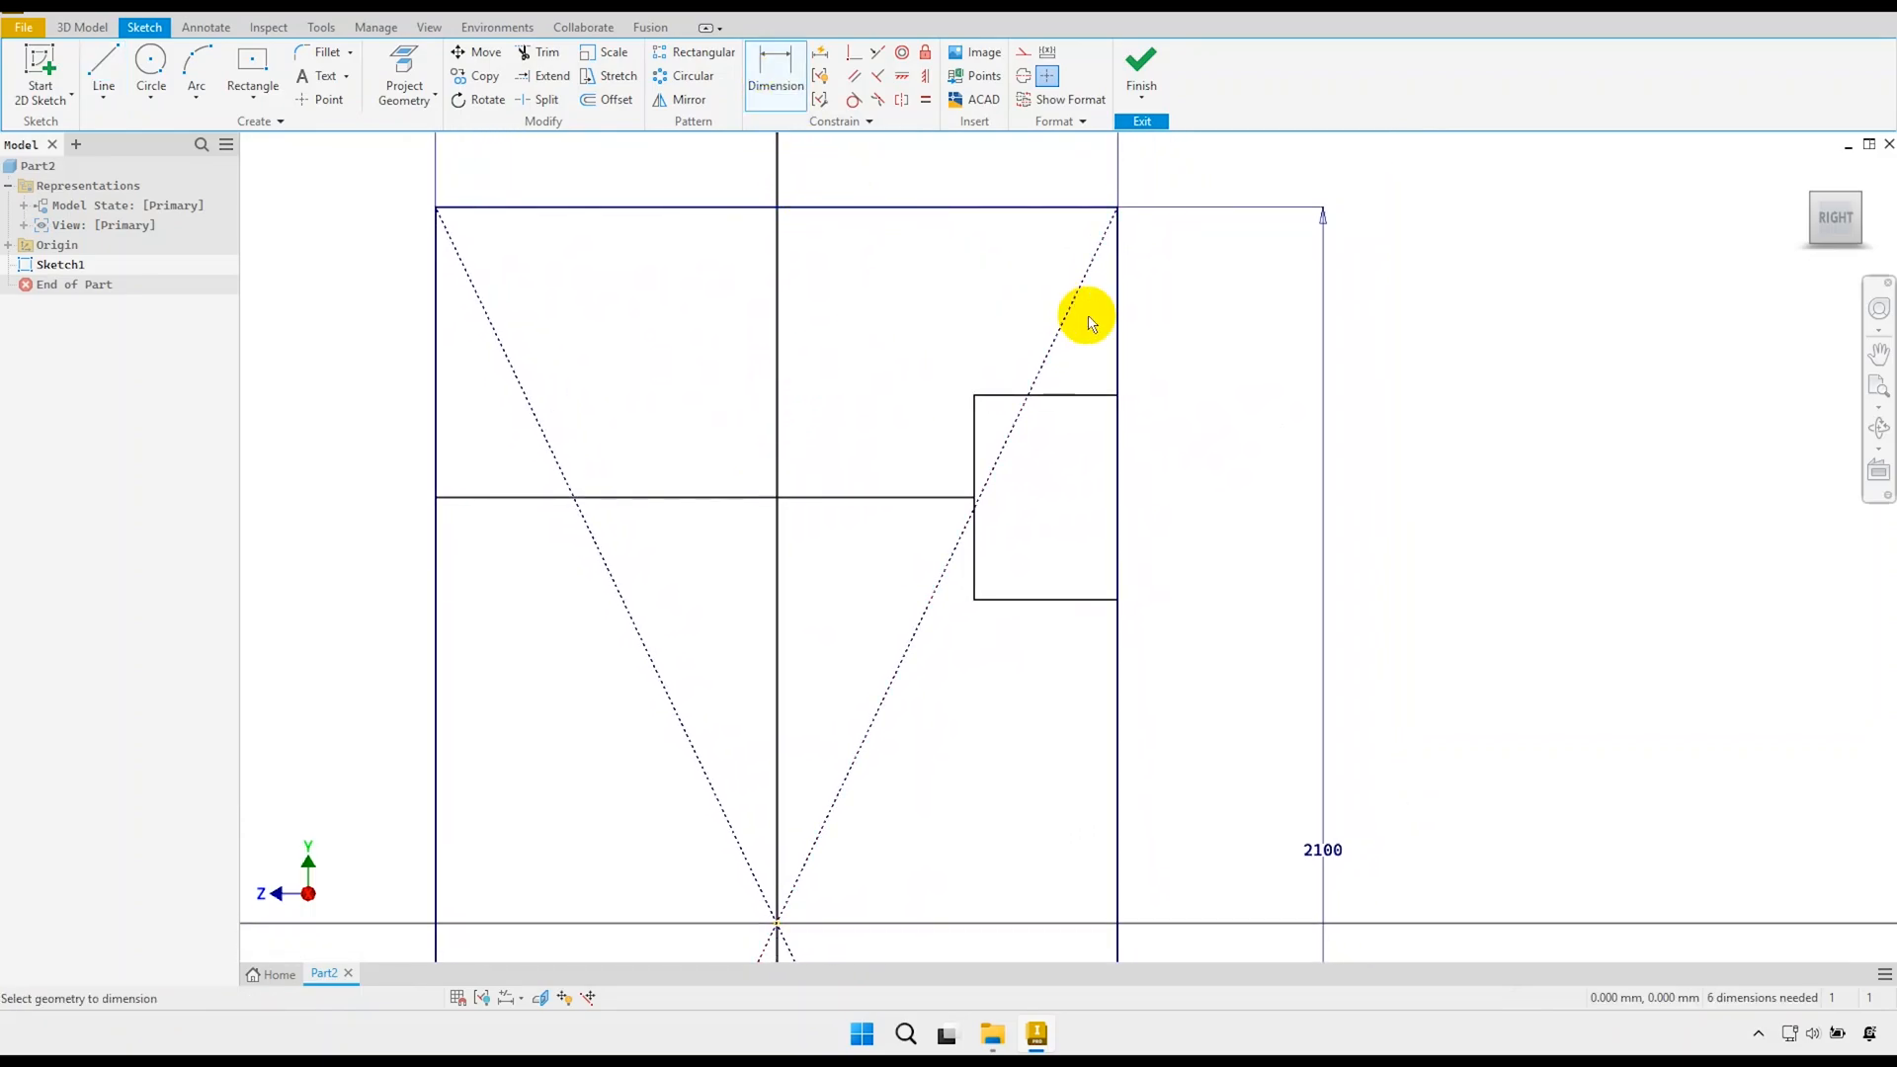
click(1117, 317)
click(976, 466)
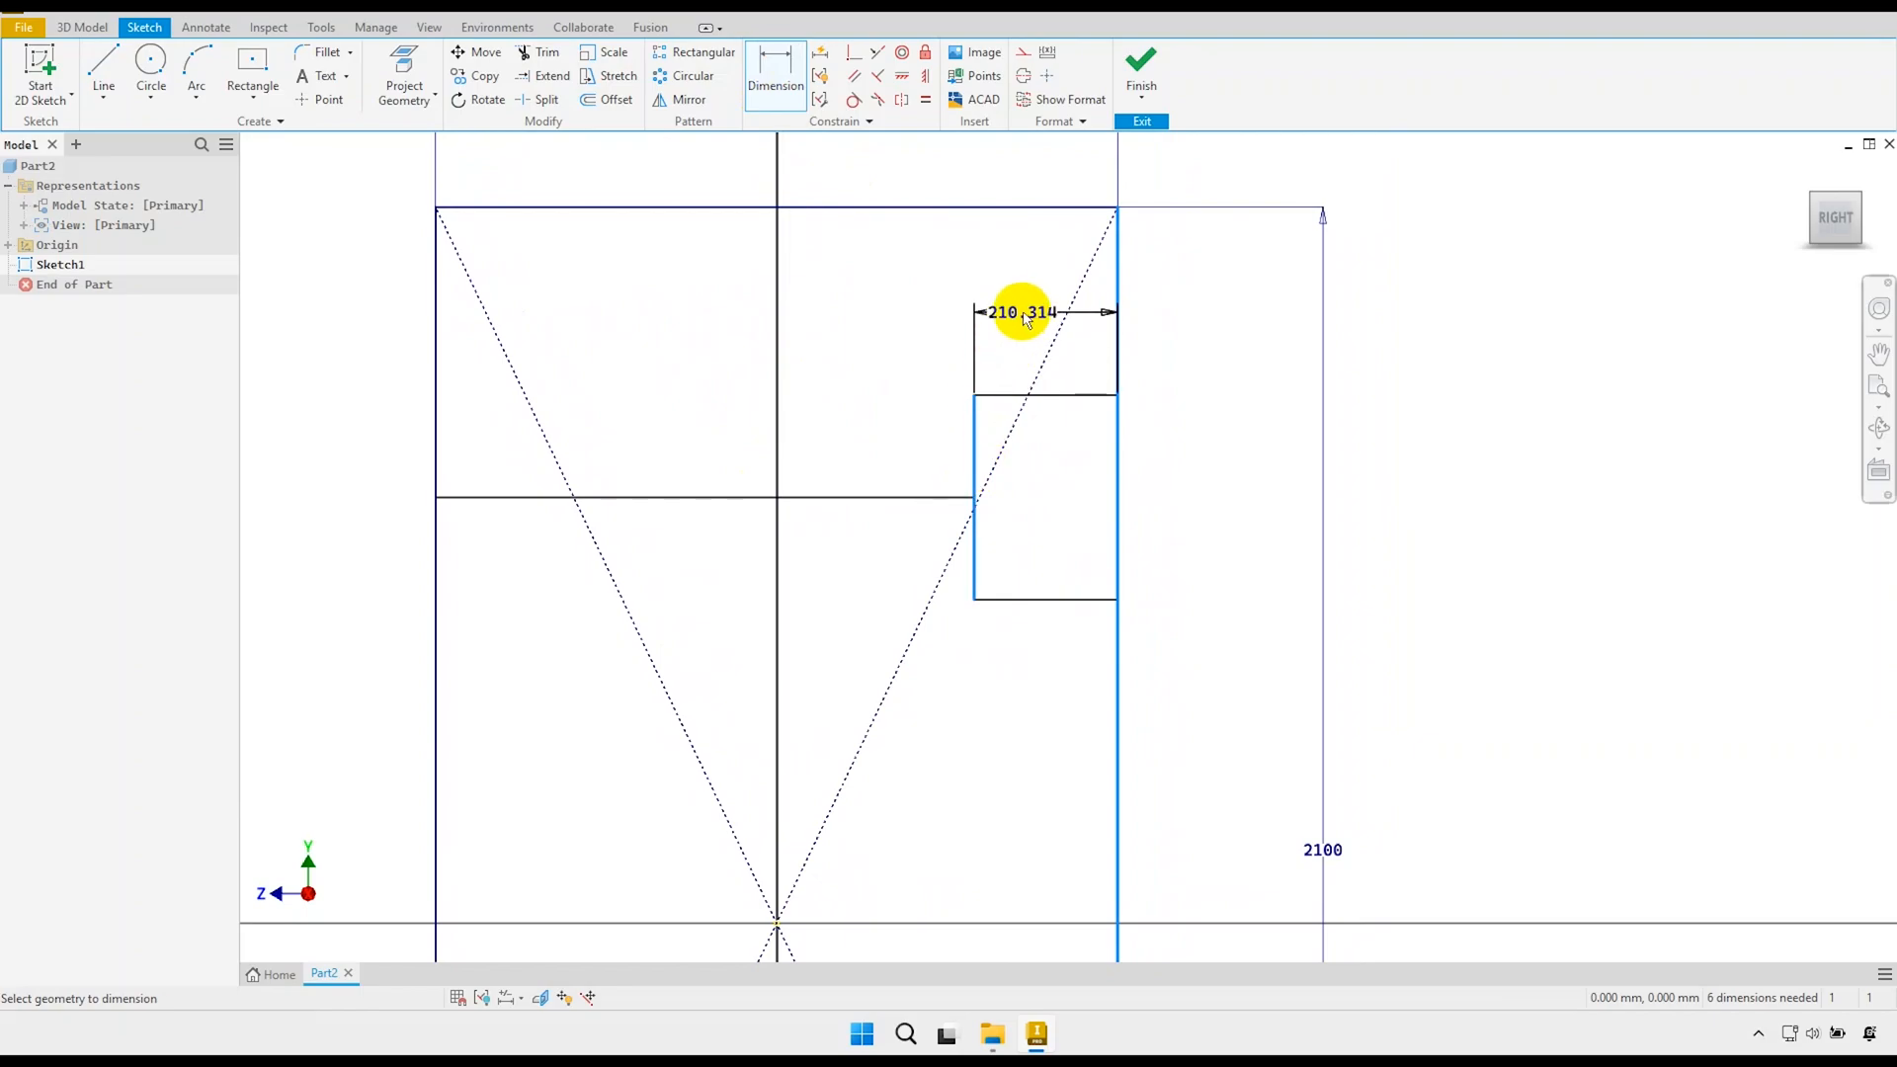
middle_drag(1021, 309, 999, 478)
click(1023, 328)
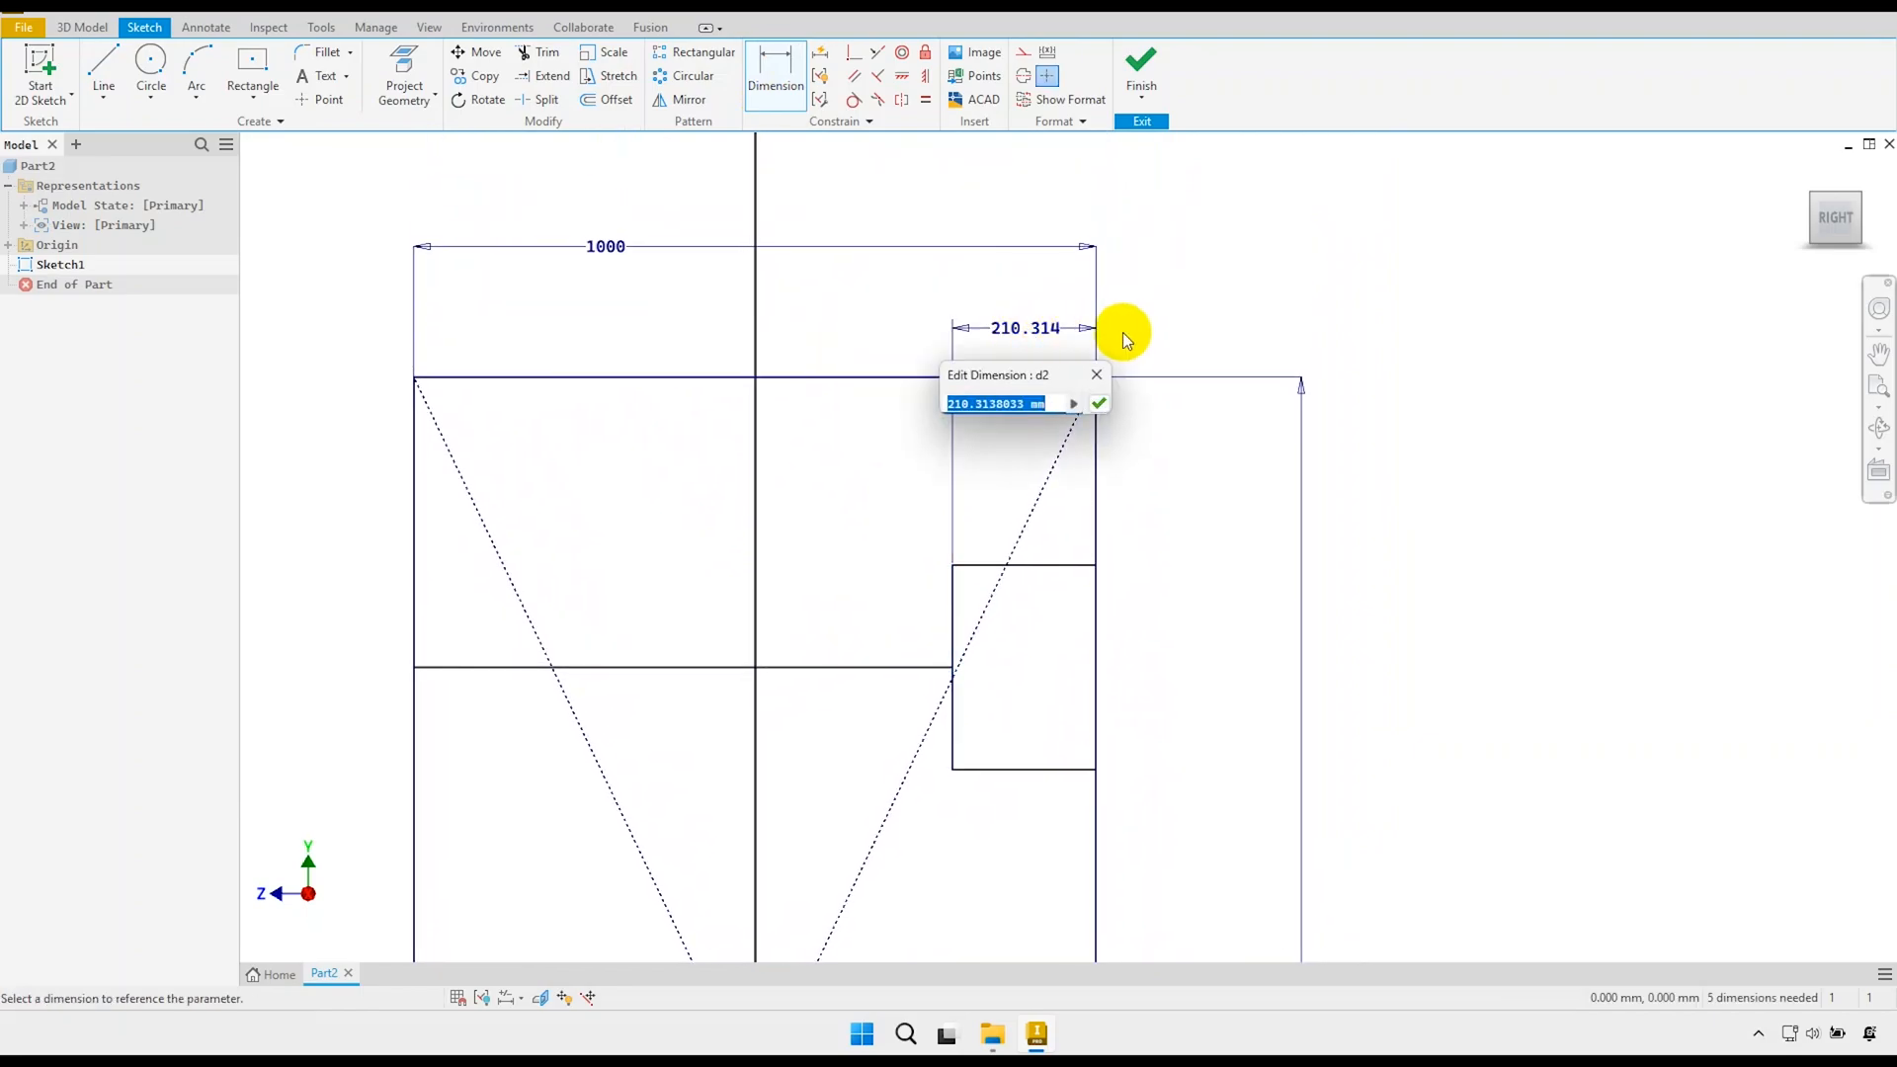
text(485)
key(Return)
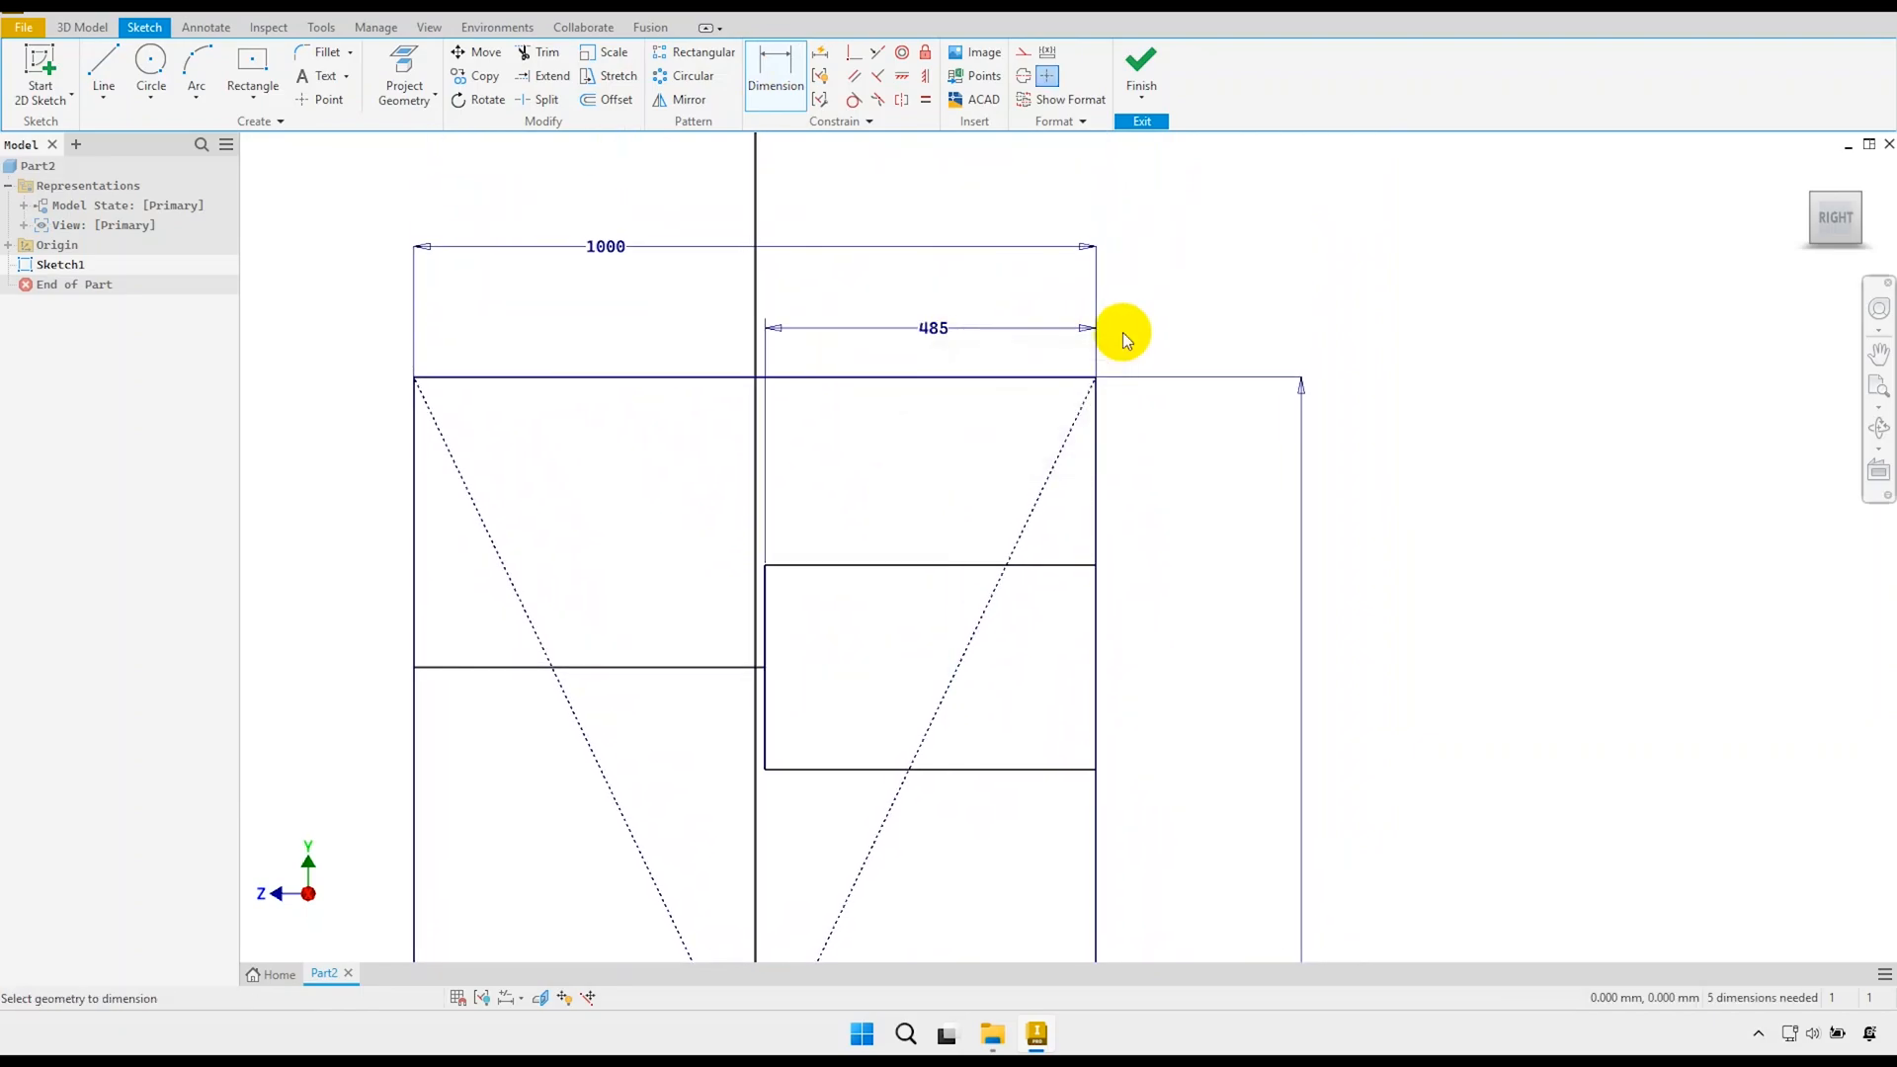
Dimension the vertical distance between the upper box's lower edge and the lower horizontal line as 600 mm.
scroll(995, 356, down, 5)
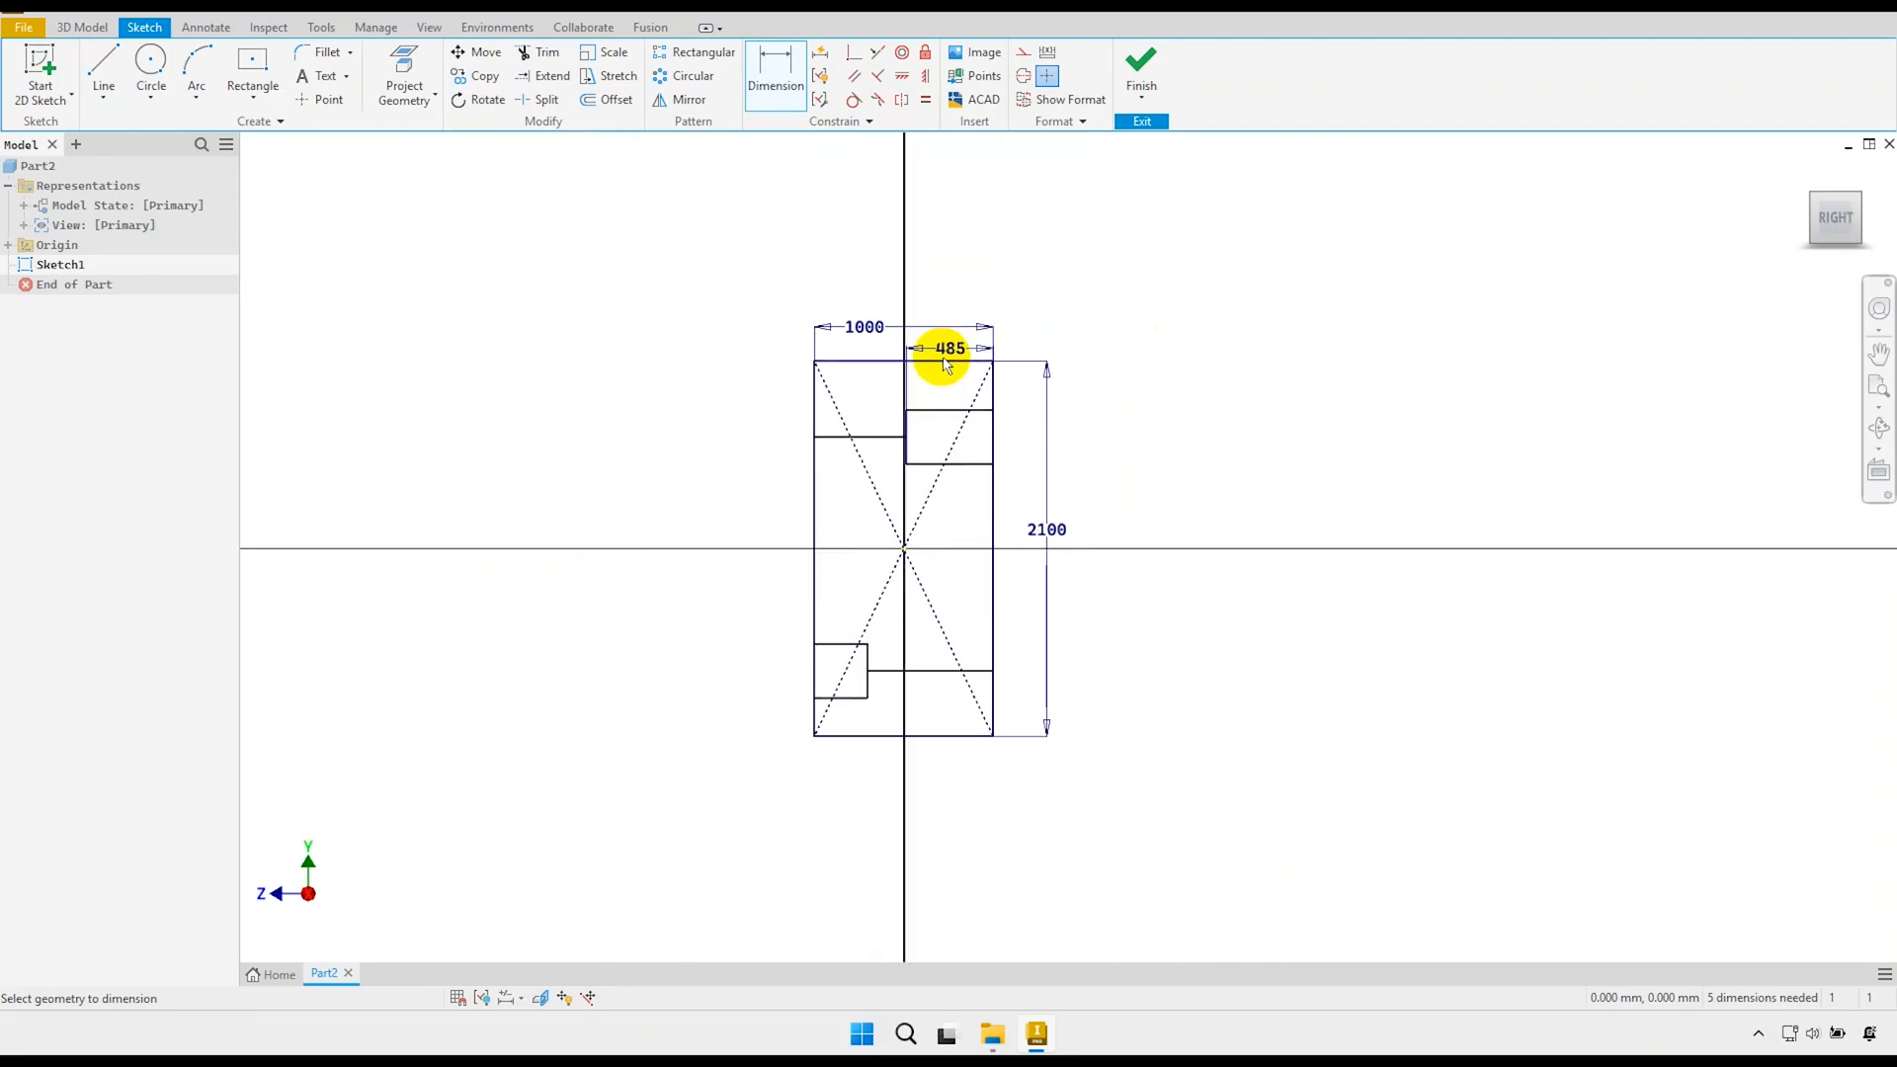
click(972, 464)
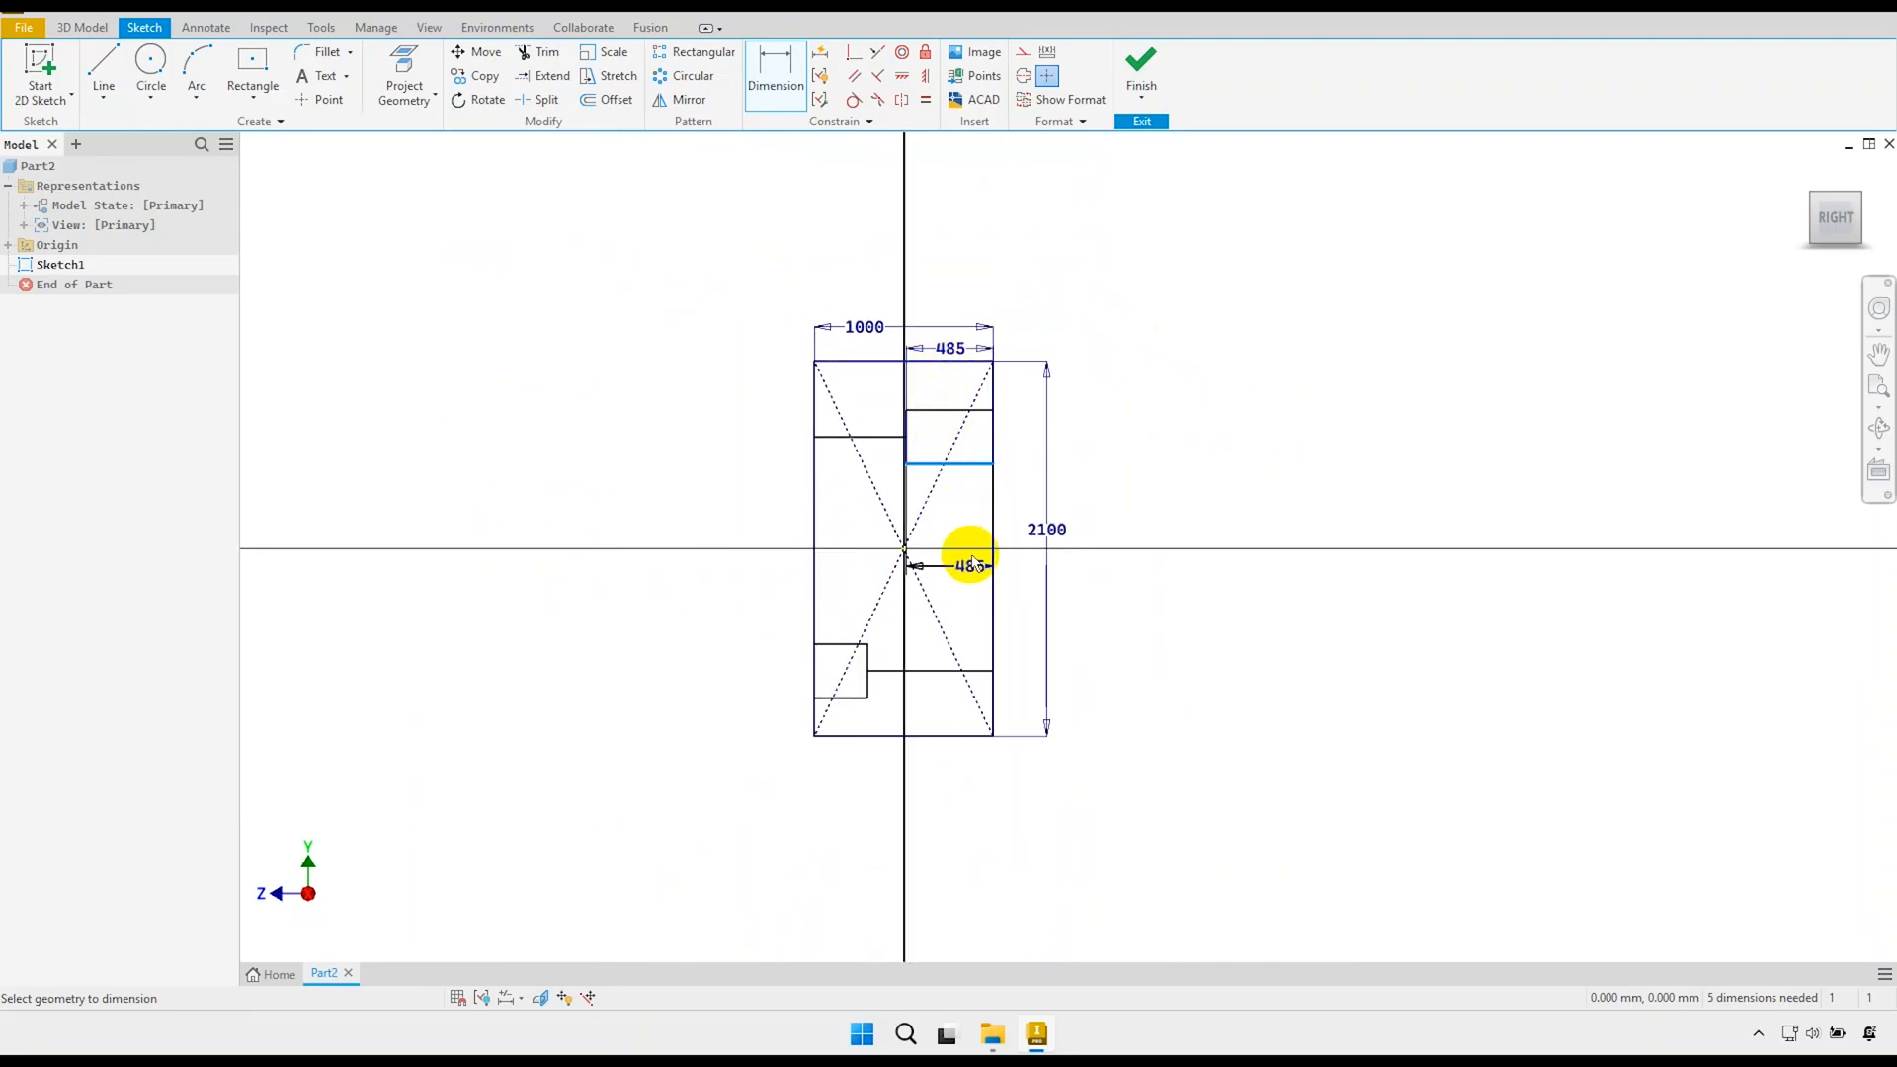
click(974, 674)
scroll(986, 541, up, 5)
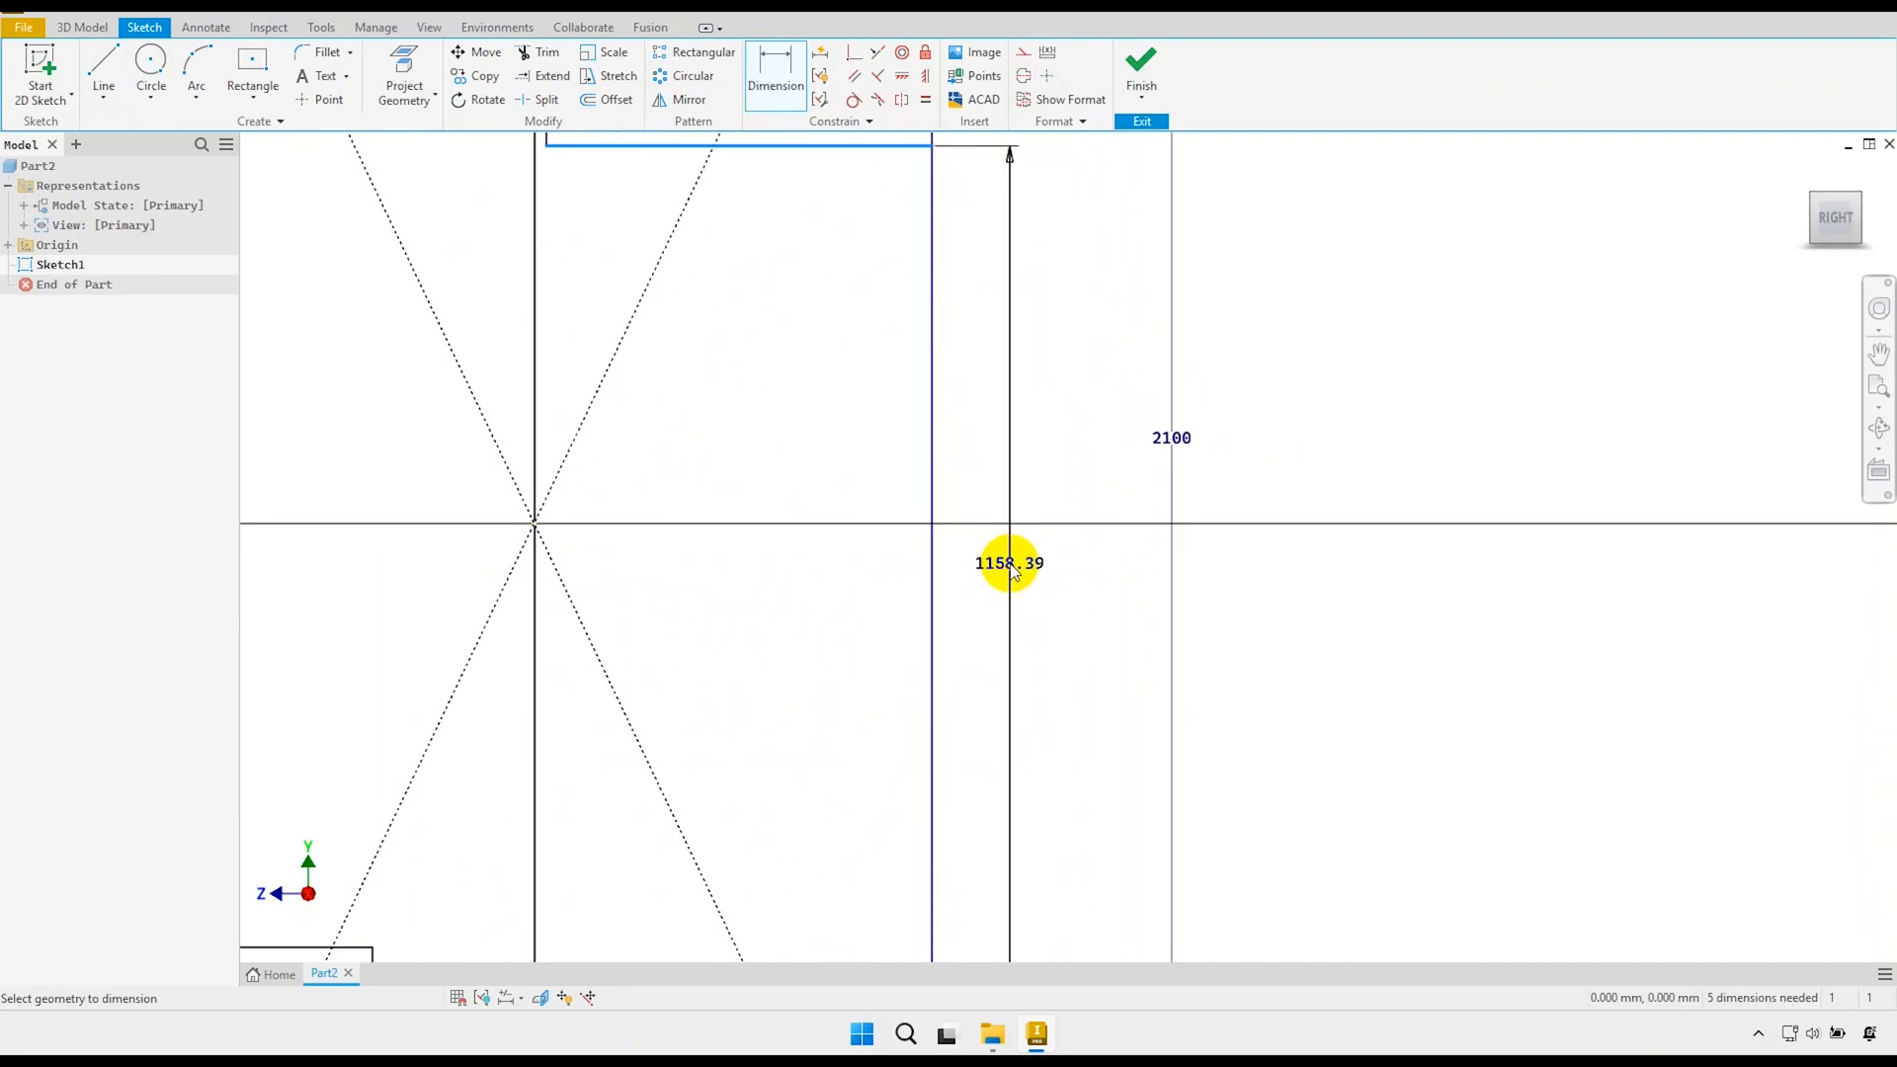
click(1012, 571)
text(600)
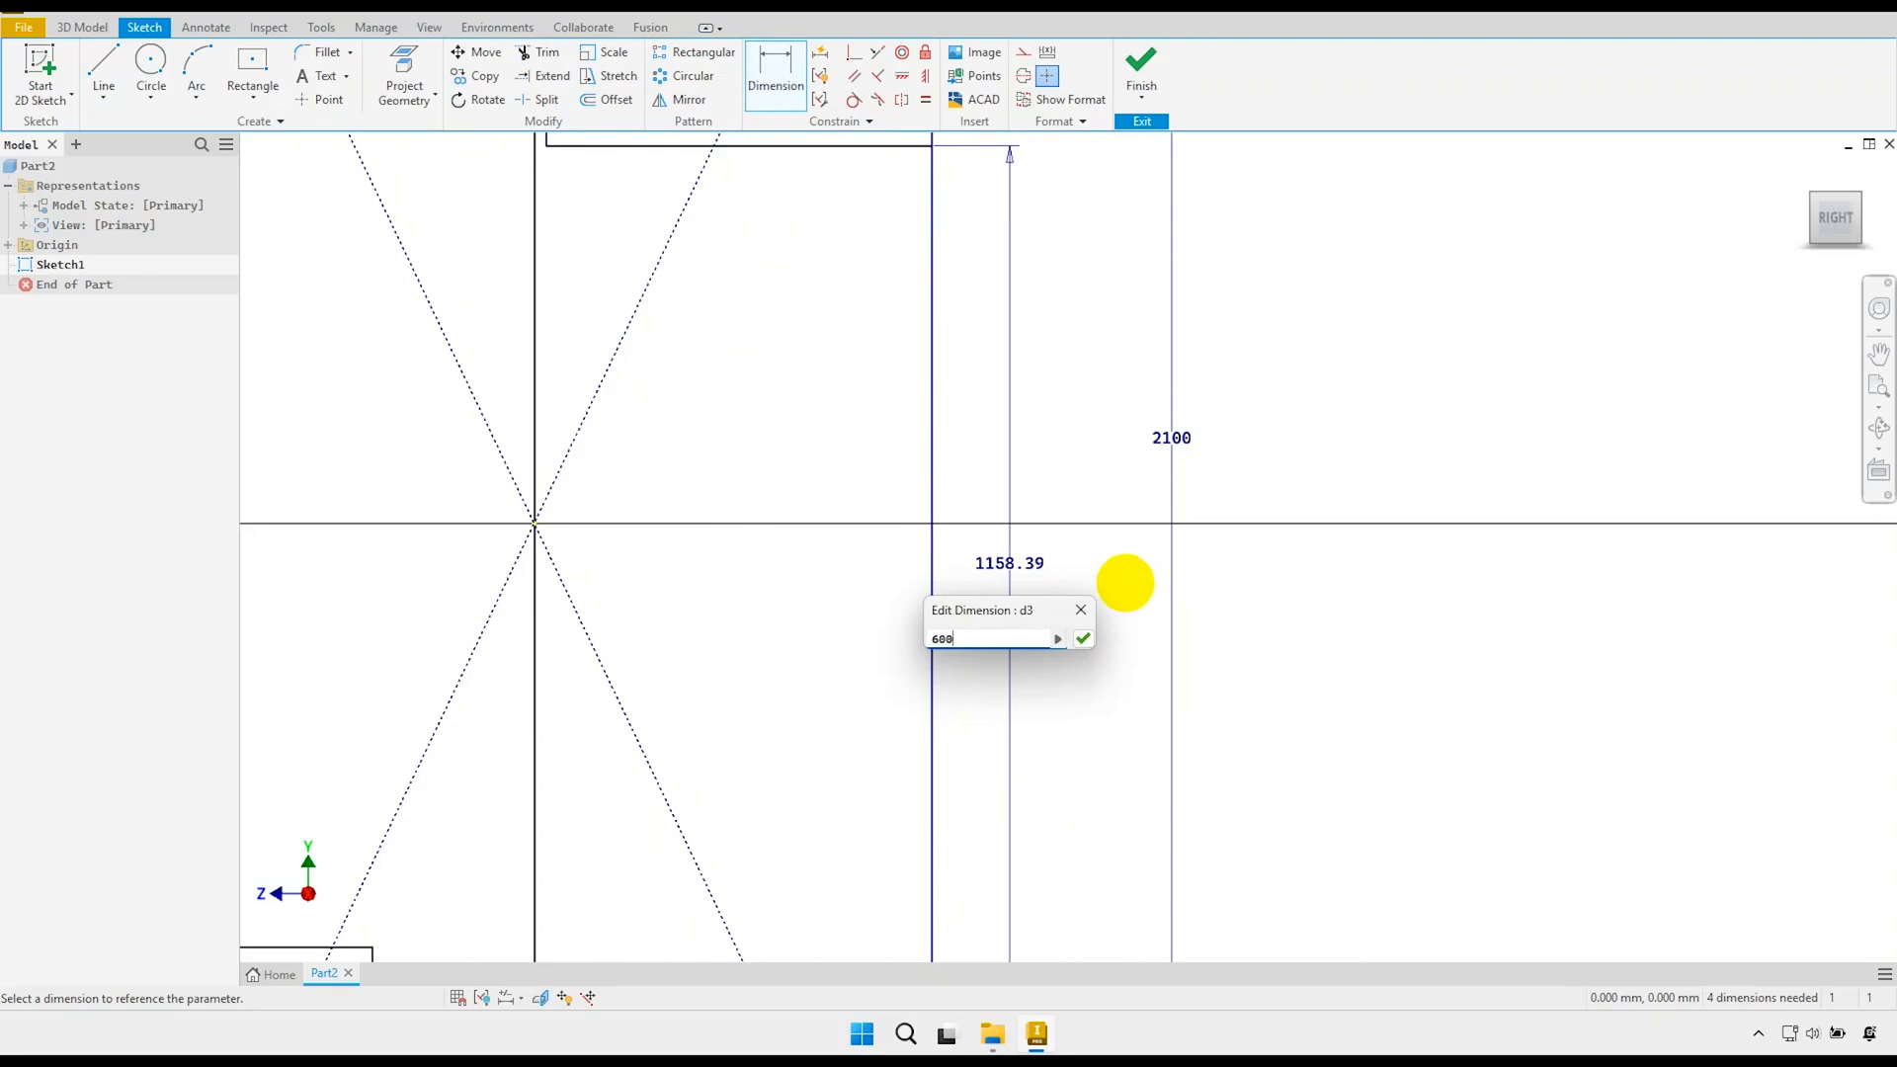
key(Return)
scroll(1033, 447, down, 3)
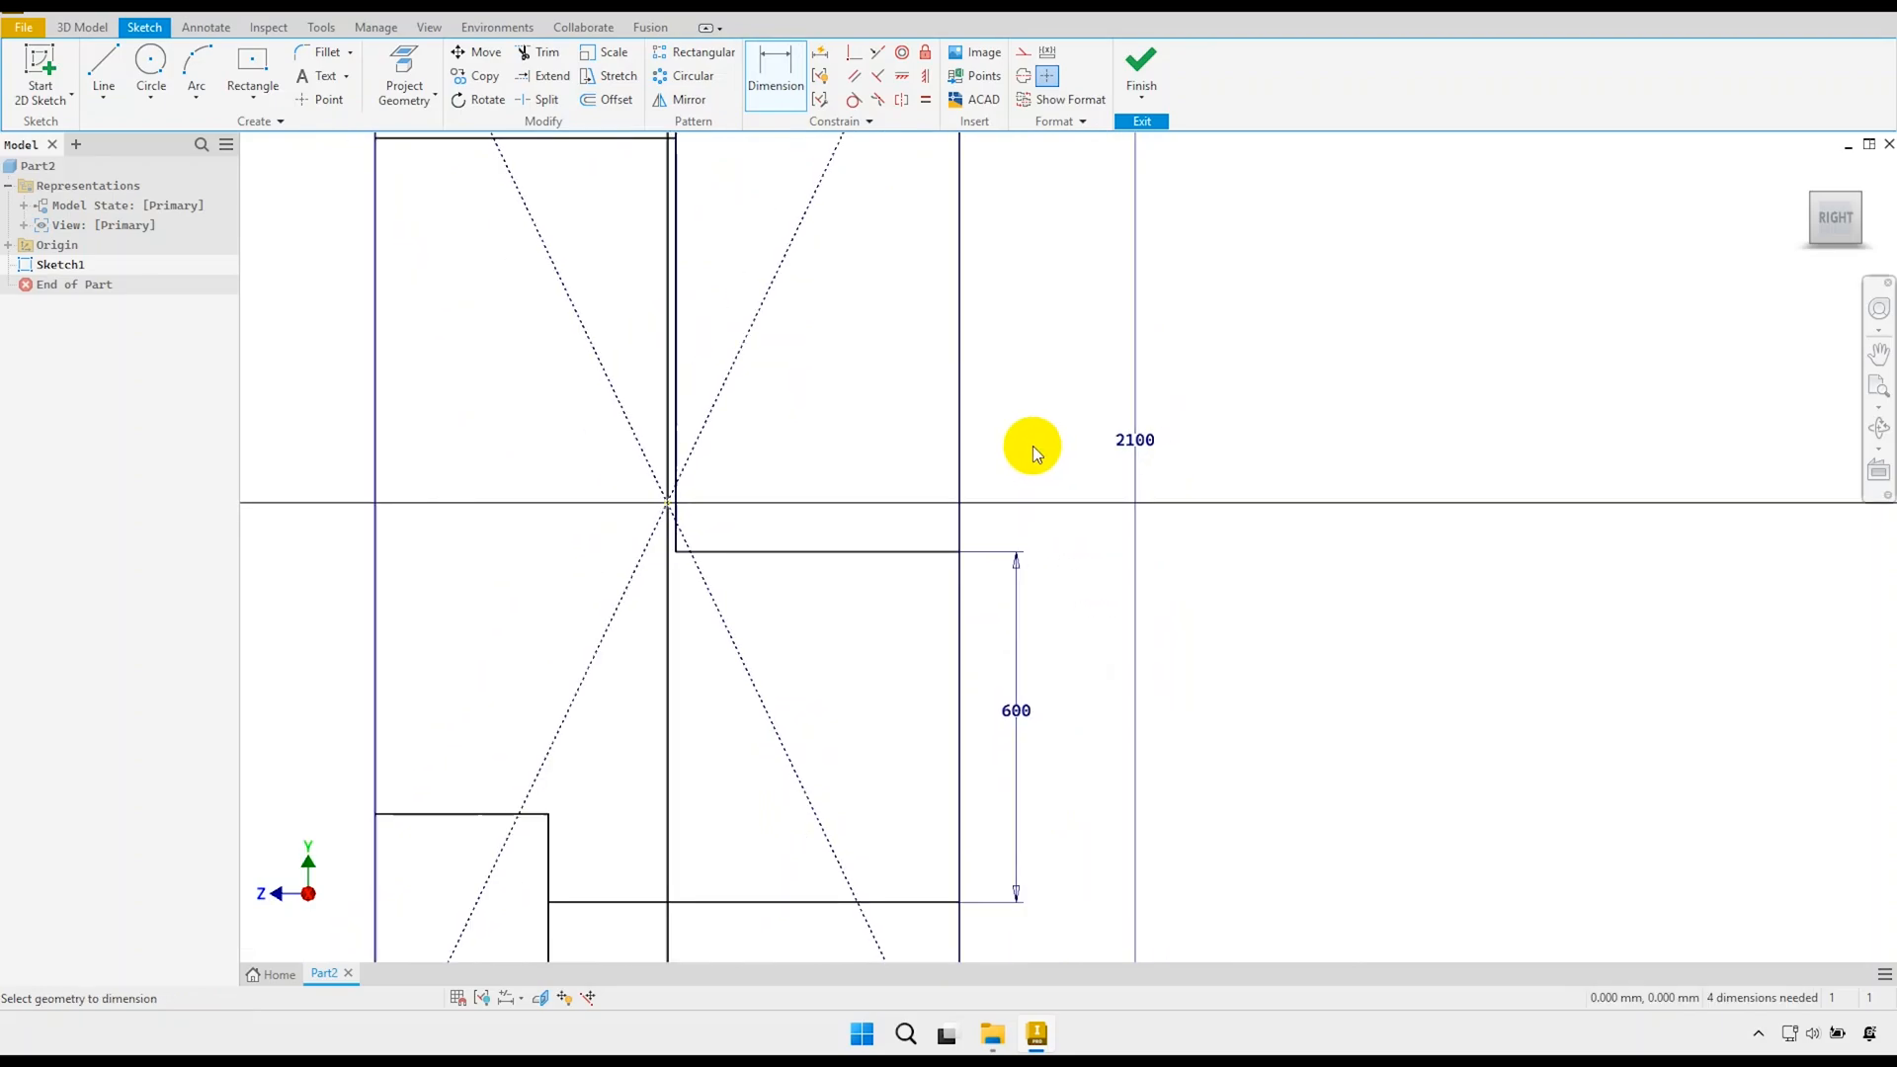
scroll(973, 423, down, 1)
scroll(877, 267, down, 4)
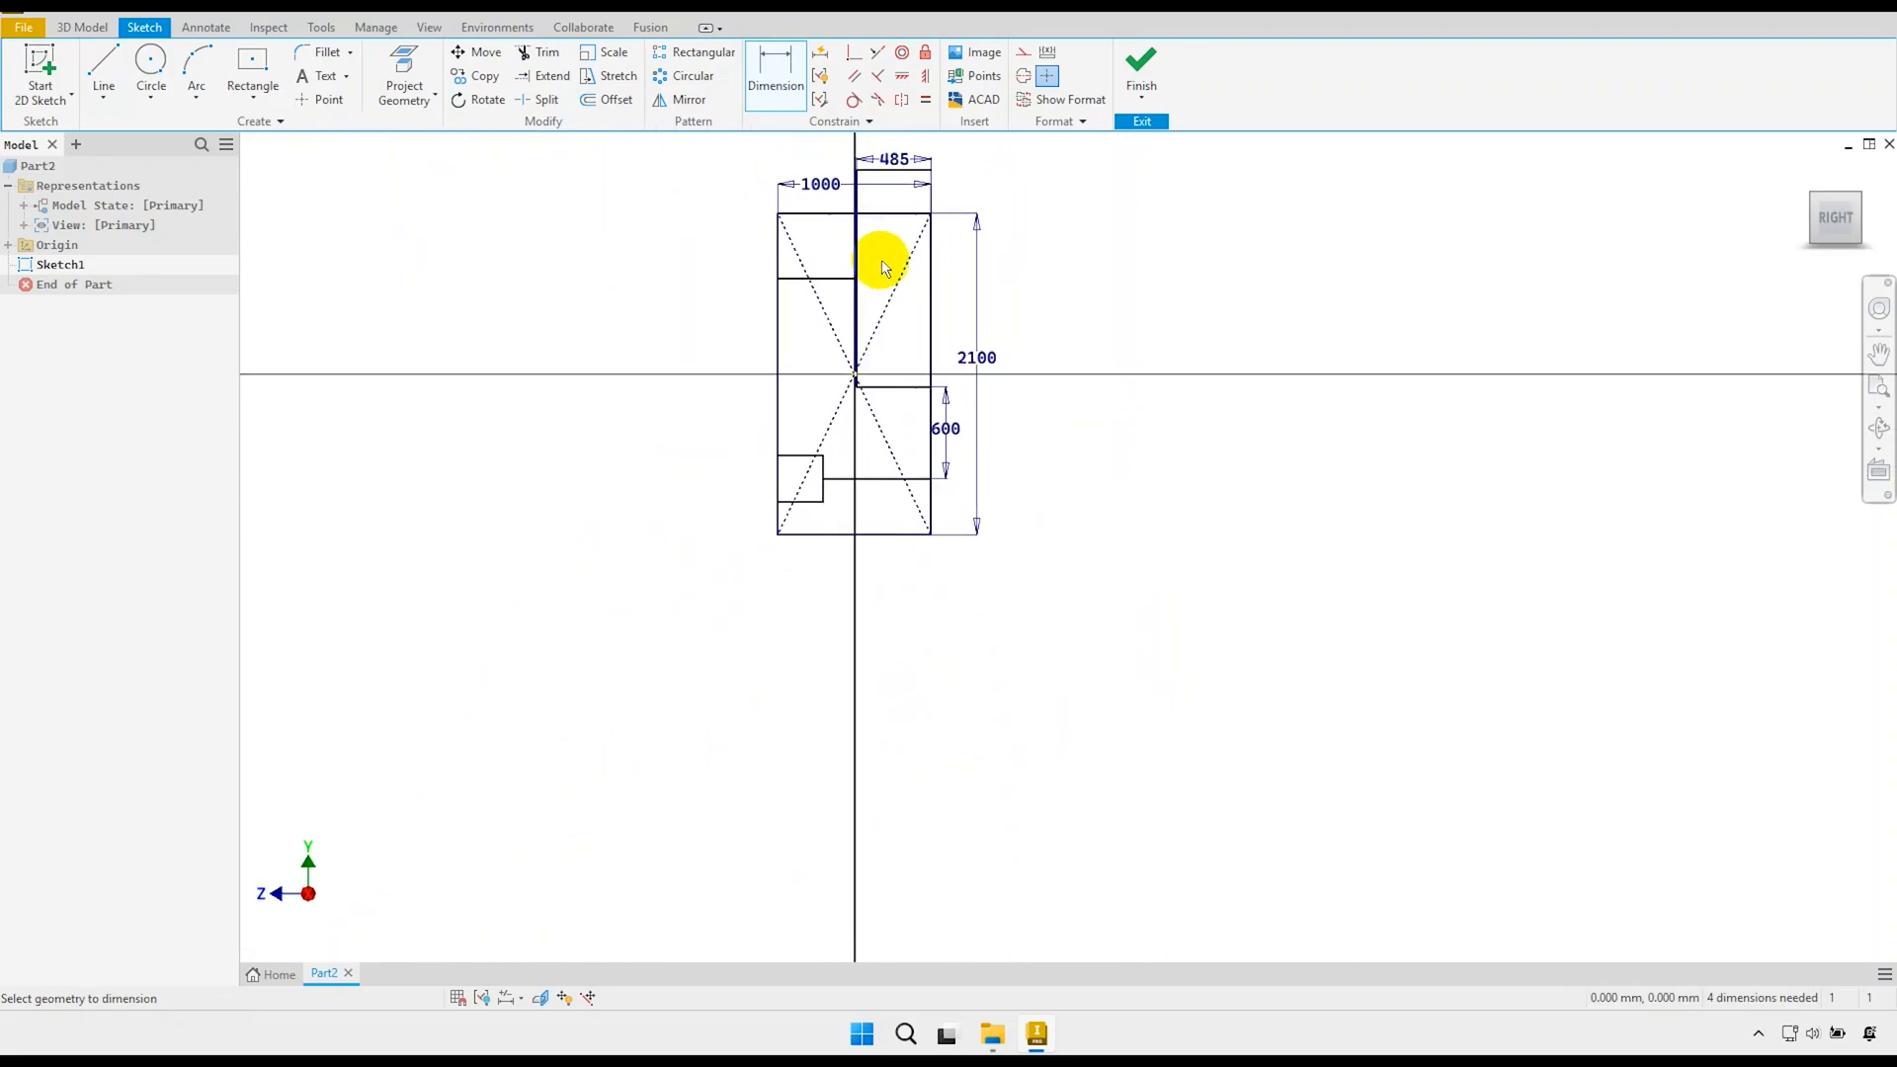
Dimension the upper box's height as 600 mm, placing the dimension outside the rectangle's right edge.
scroll(886, 206, up, 2)
click(911, 160)
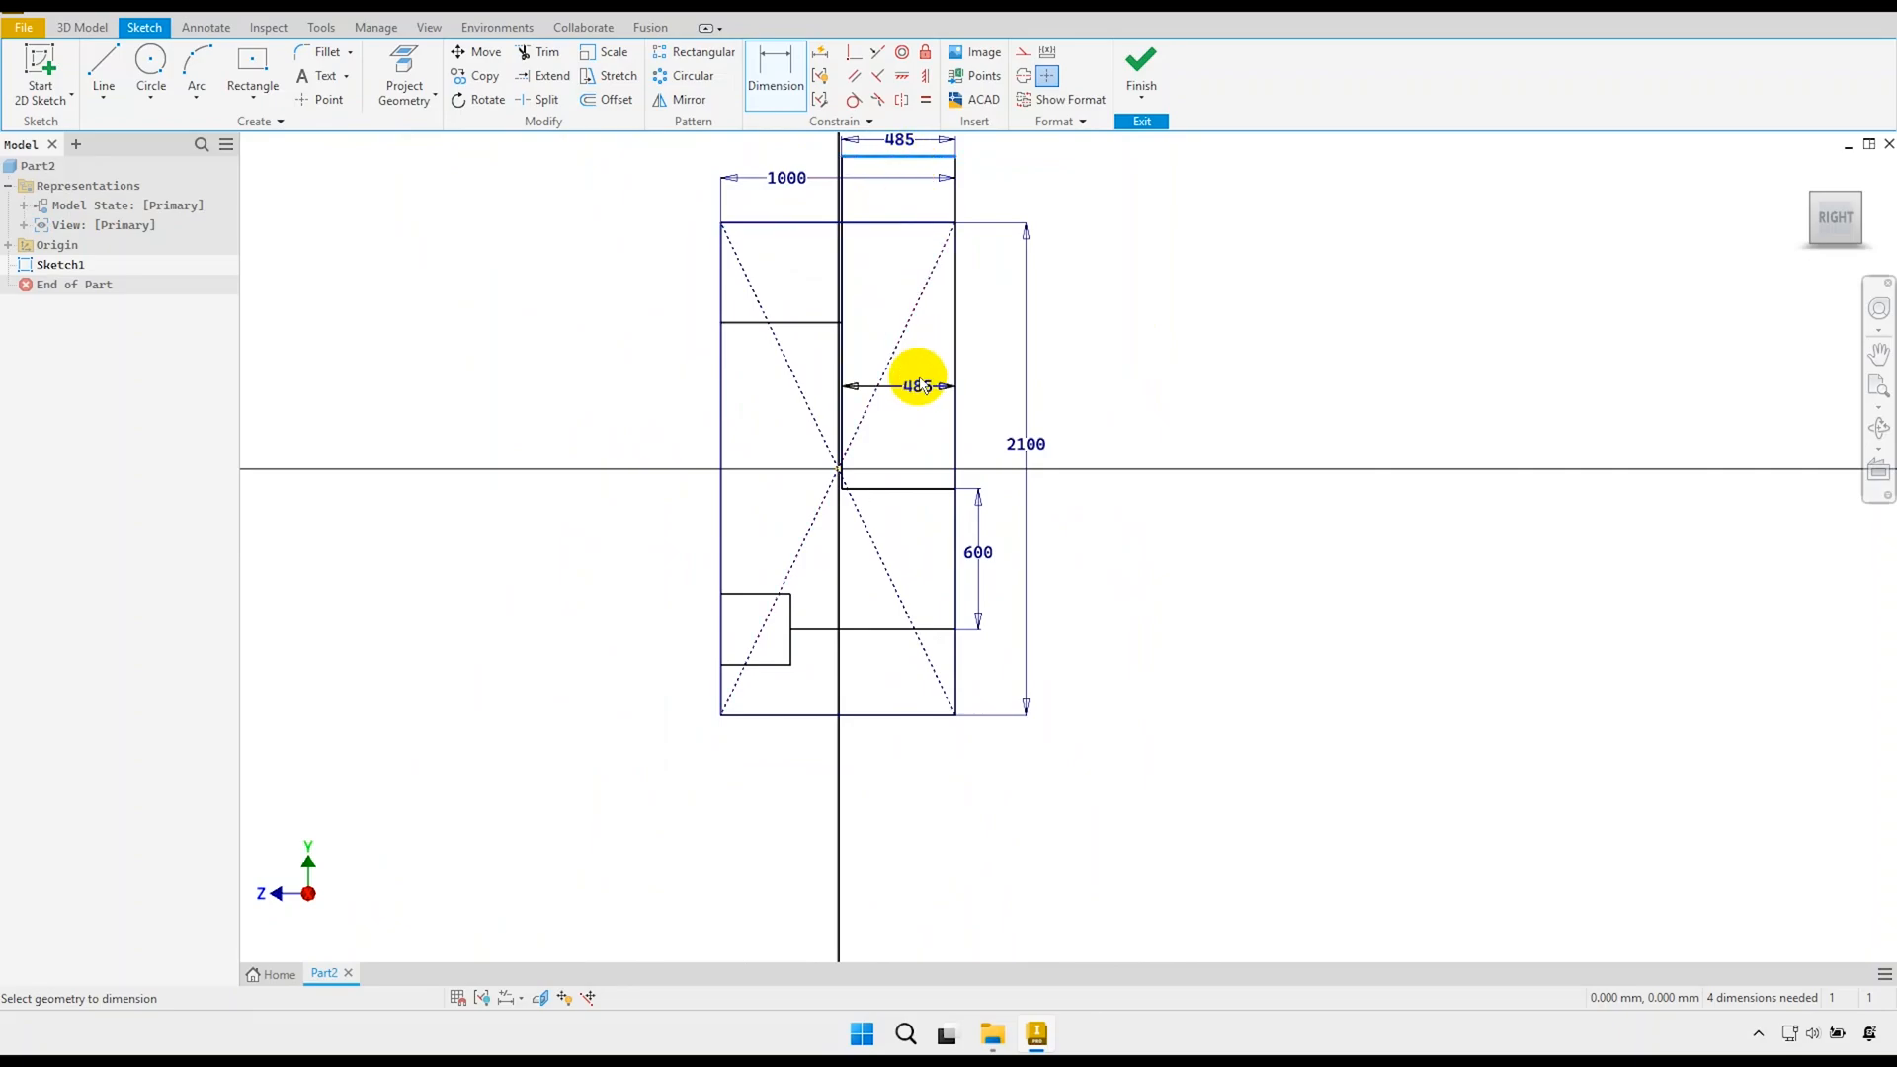
scroll(968, 395, up, 2)
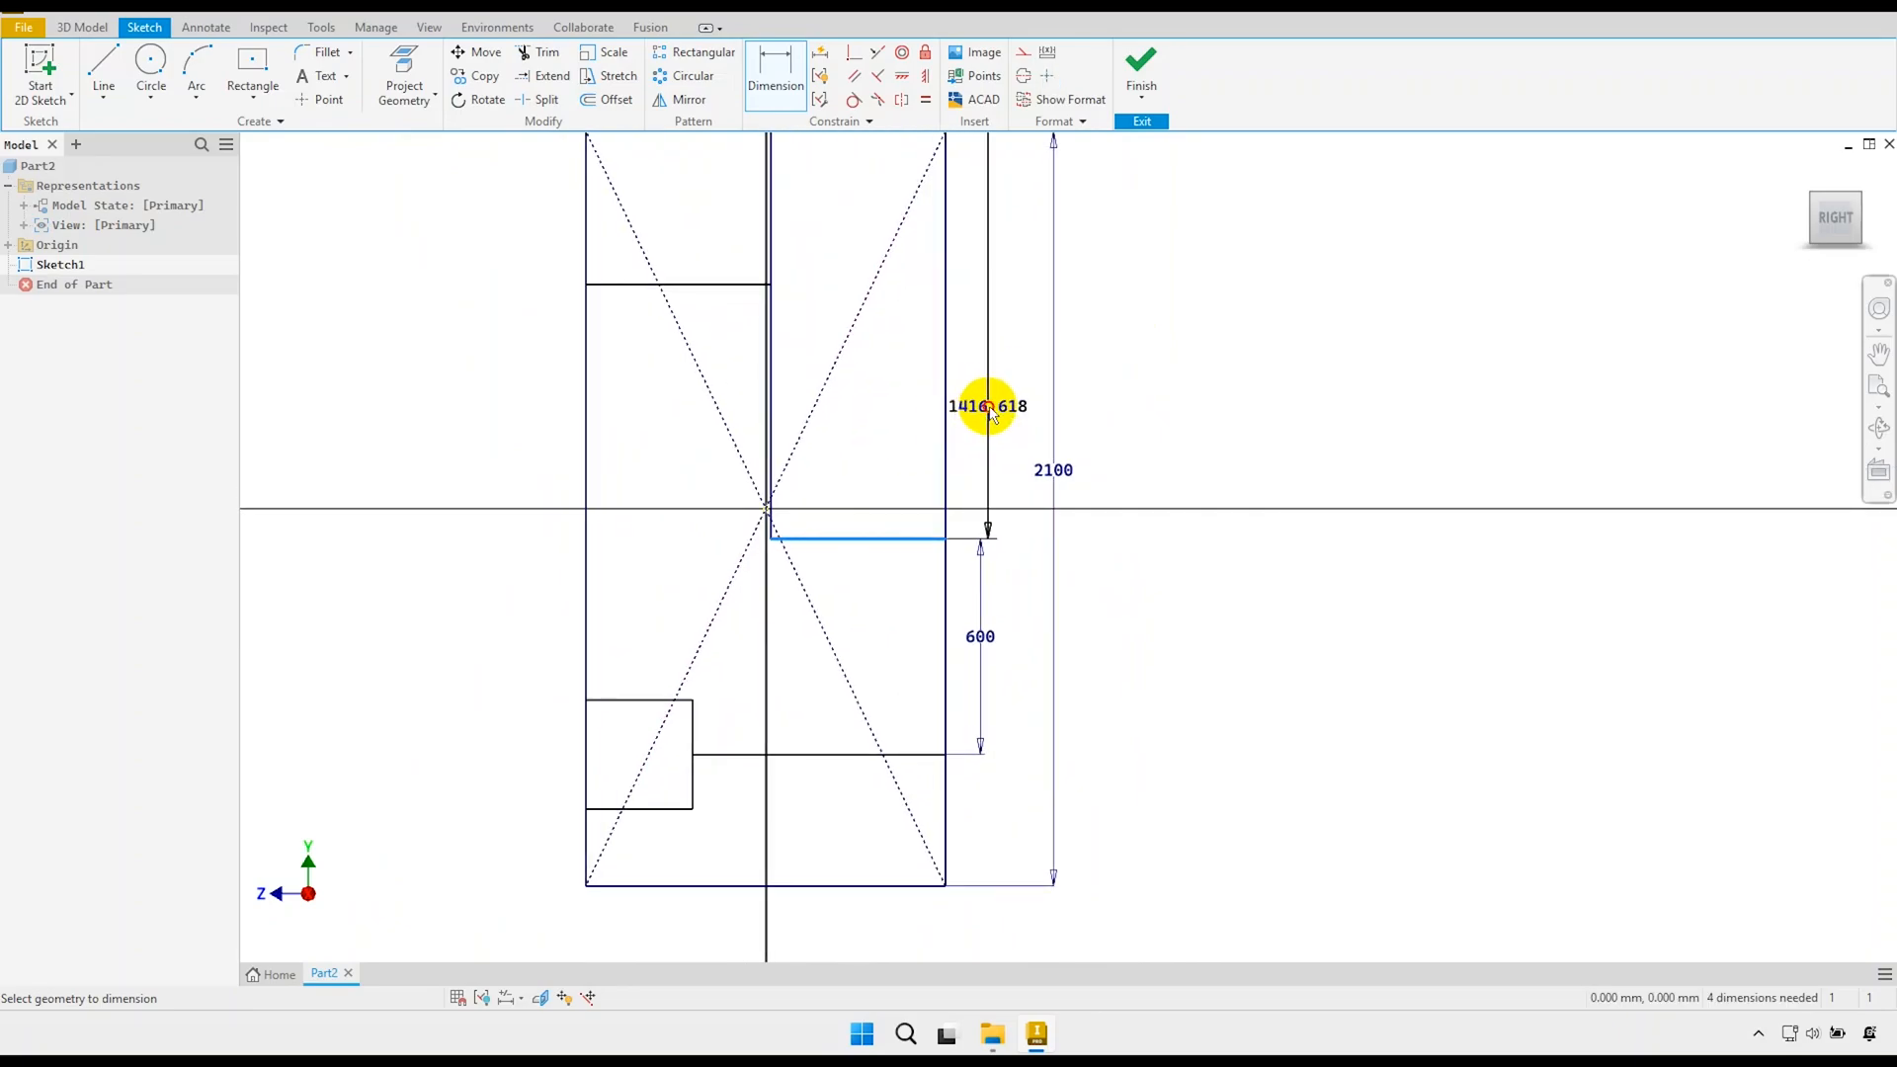
click(988, 407)
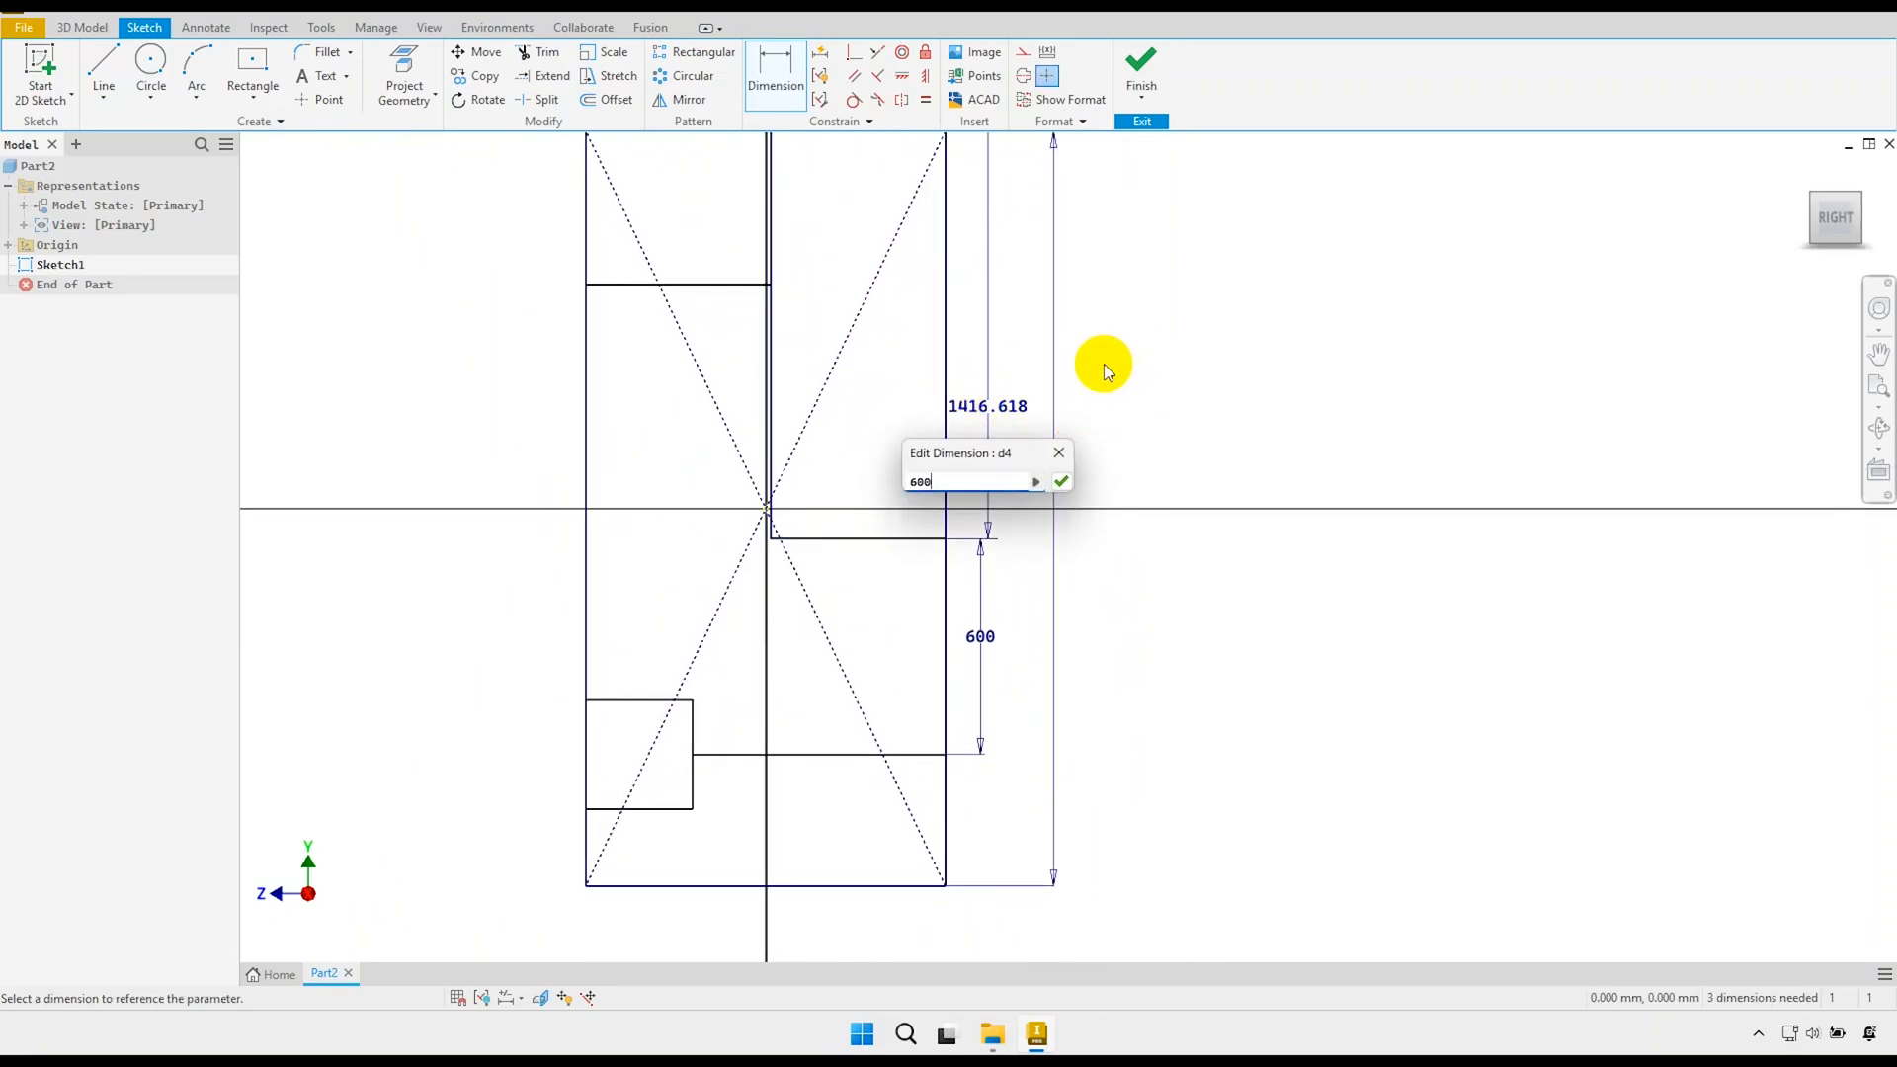
text(600)
key(Return)
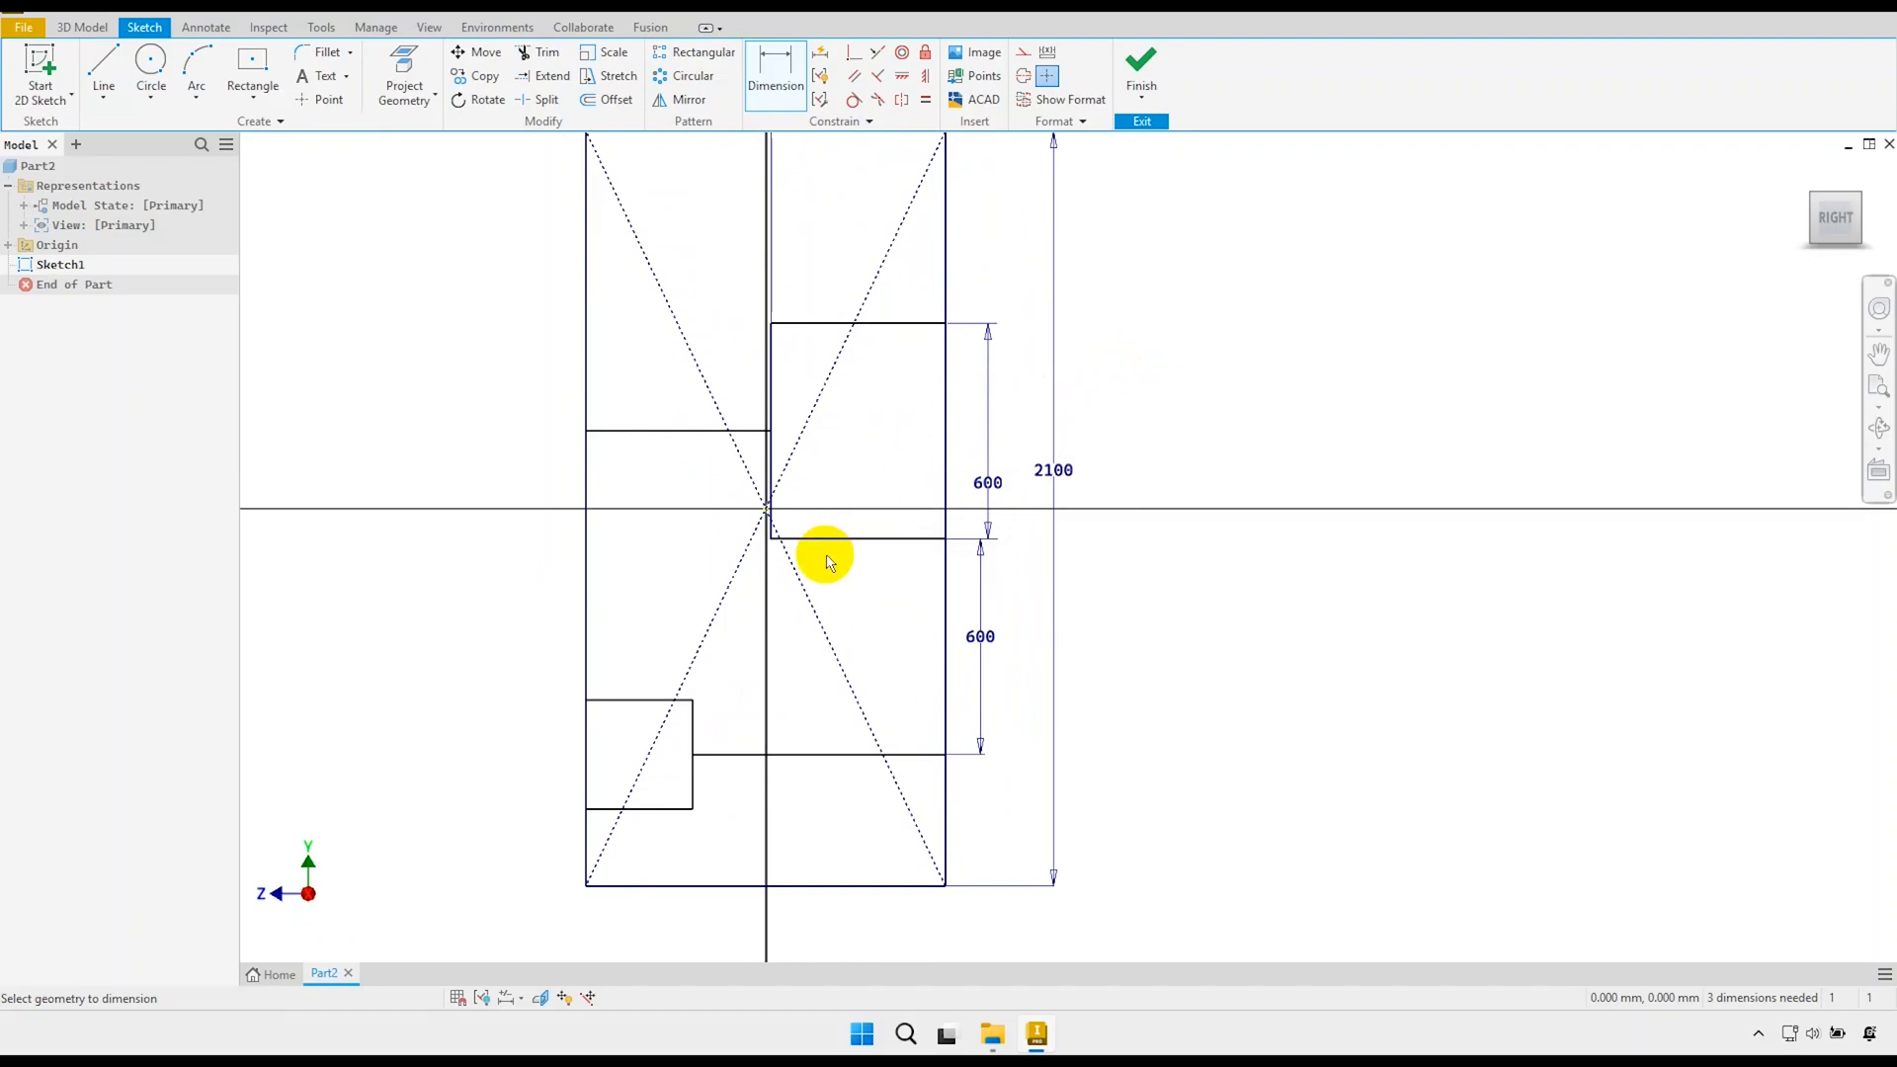
Dimension the lower box's height as 600 mm, placing the dimension outside the rectangle's left edge.
click(661, 702)
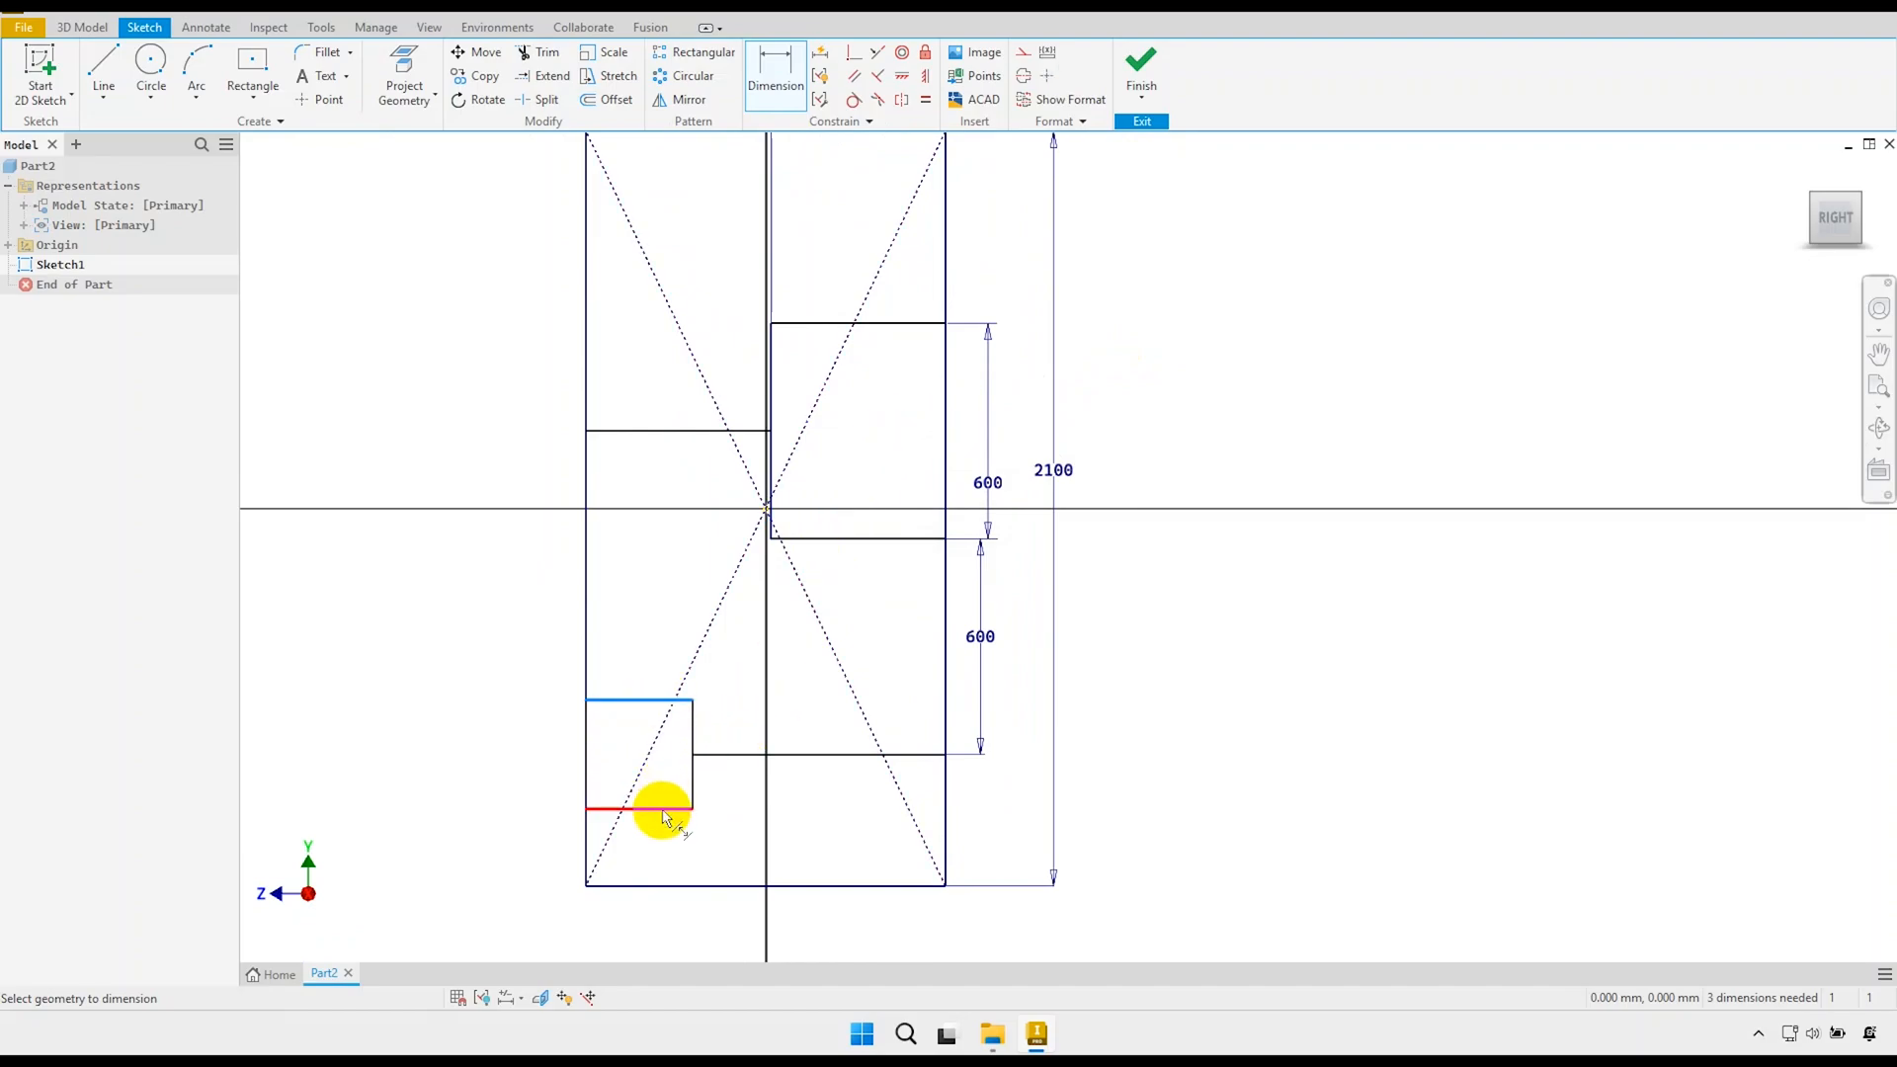
click(662, 810)
click(550, 771)
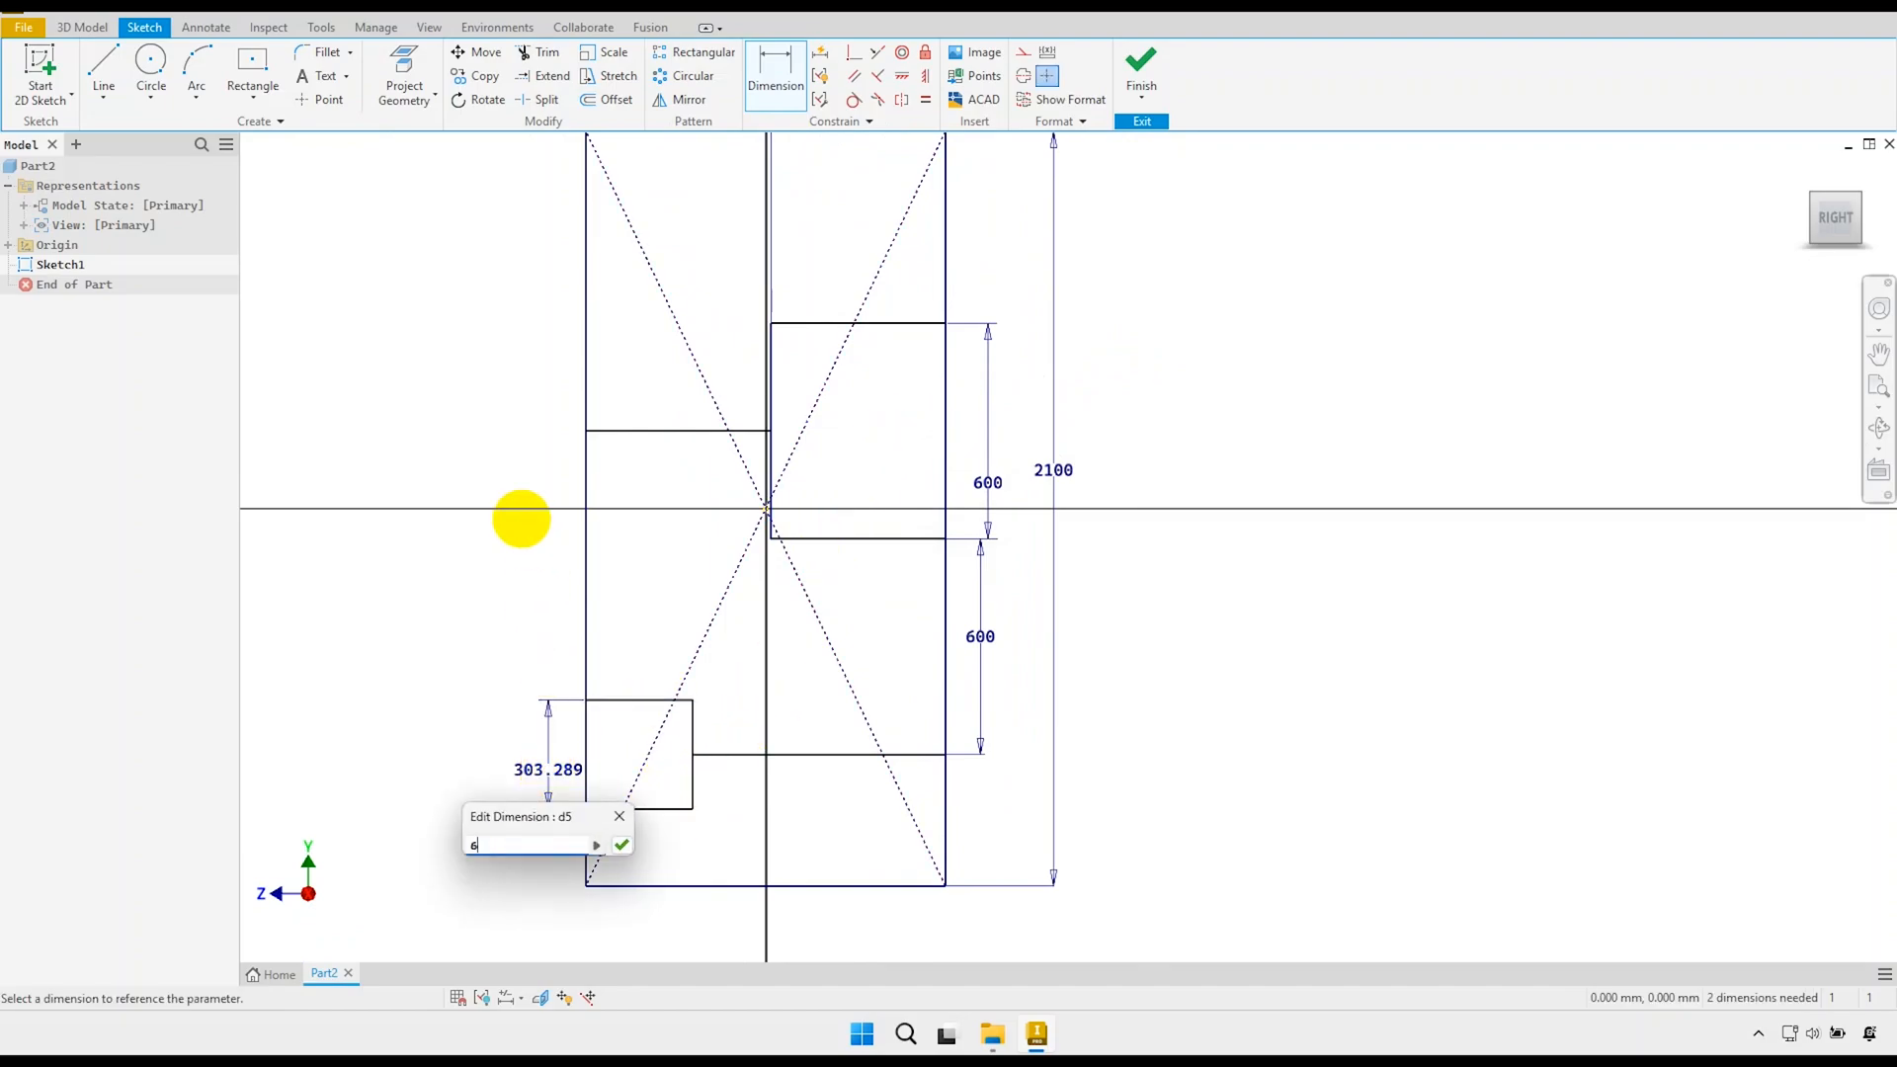
key(Return)
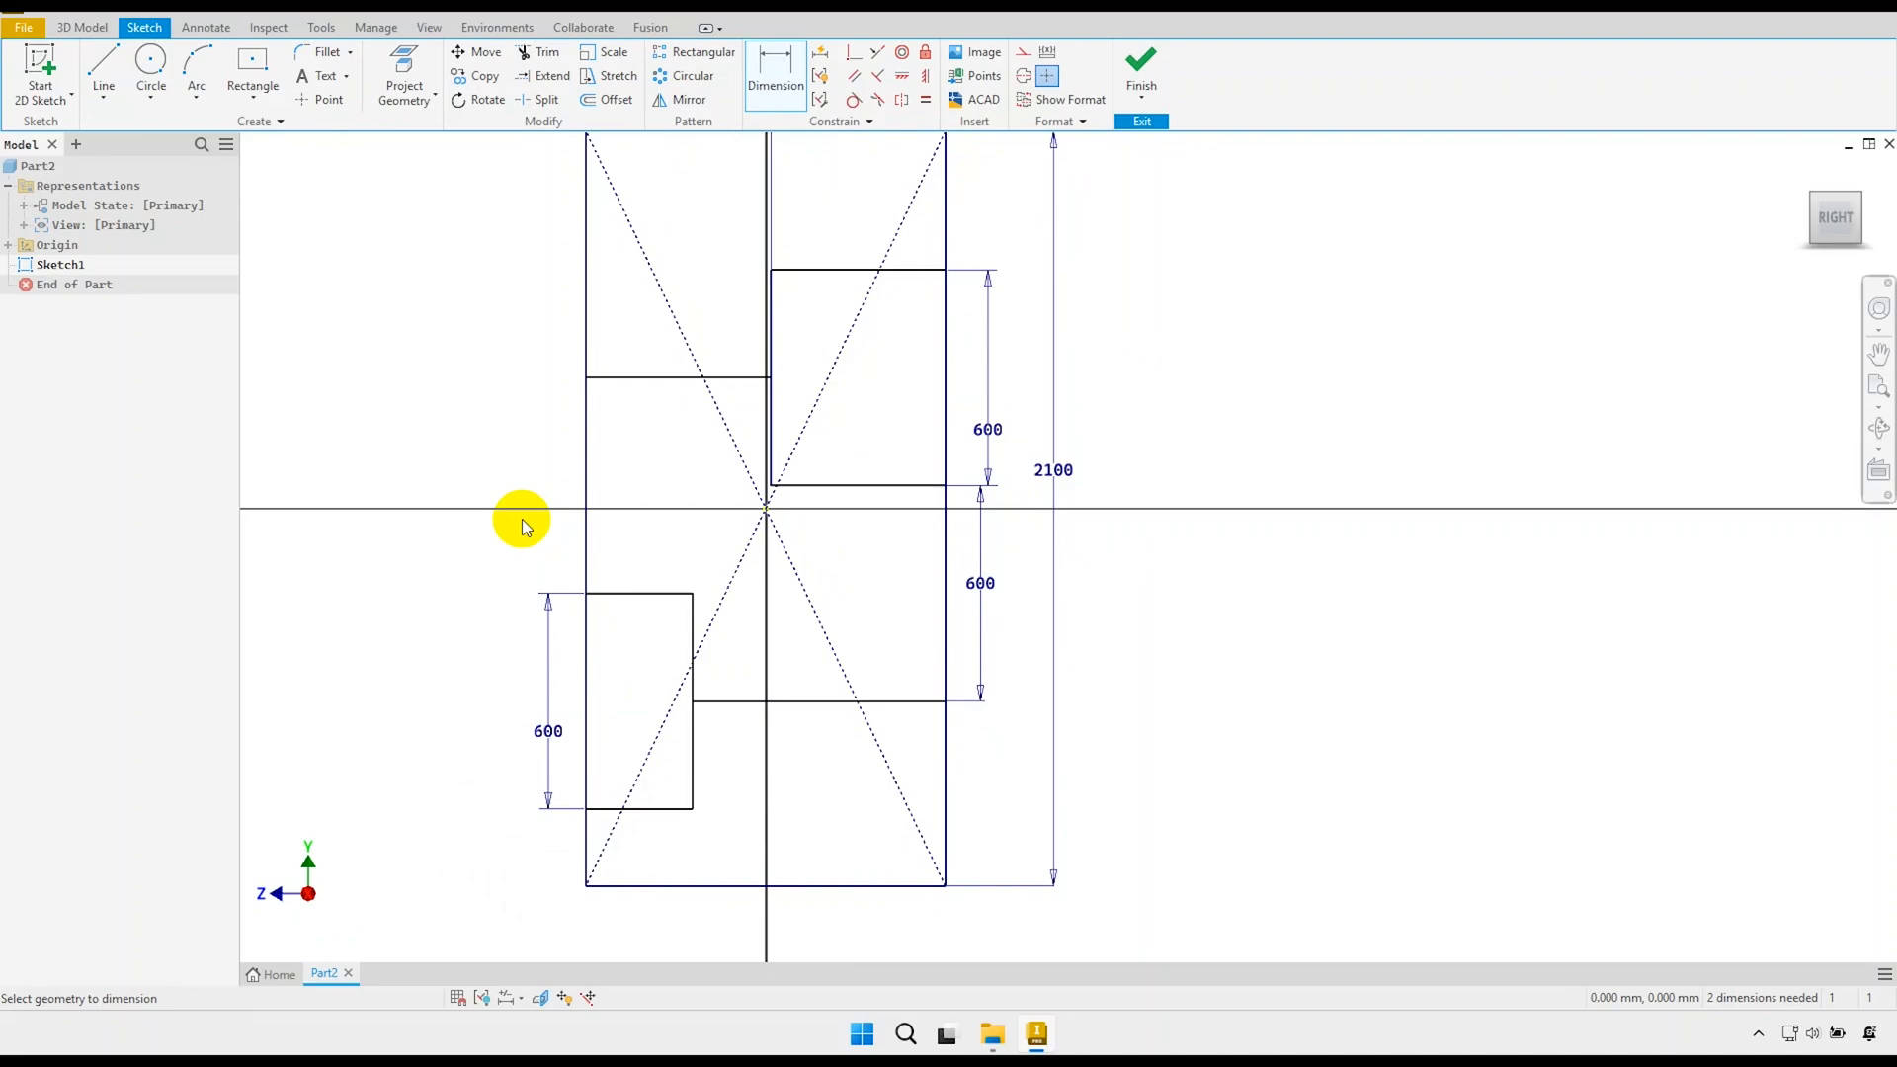
Dimension the vertical distance between the rectangle's bottom edge and the lower box's bottom edge as 300 mm.
scroll(535, 510, down, 2)
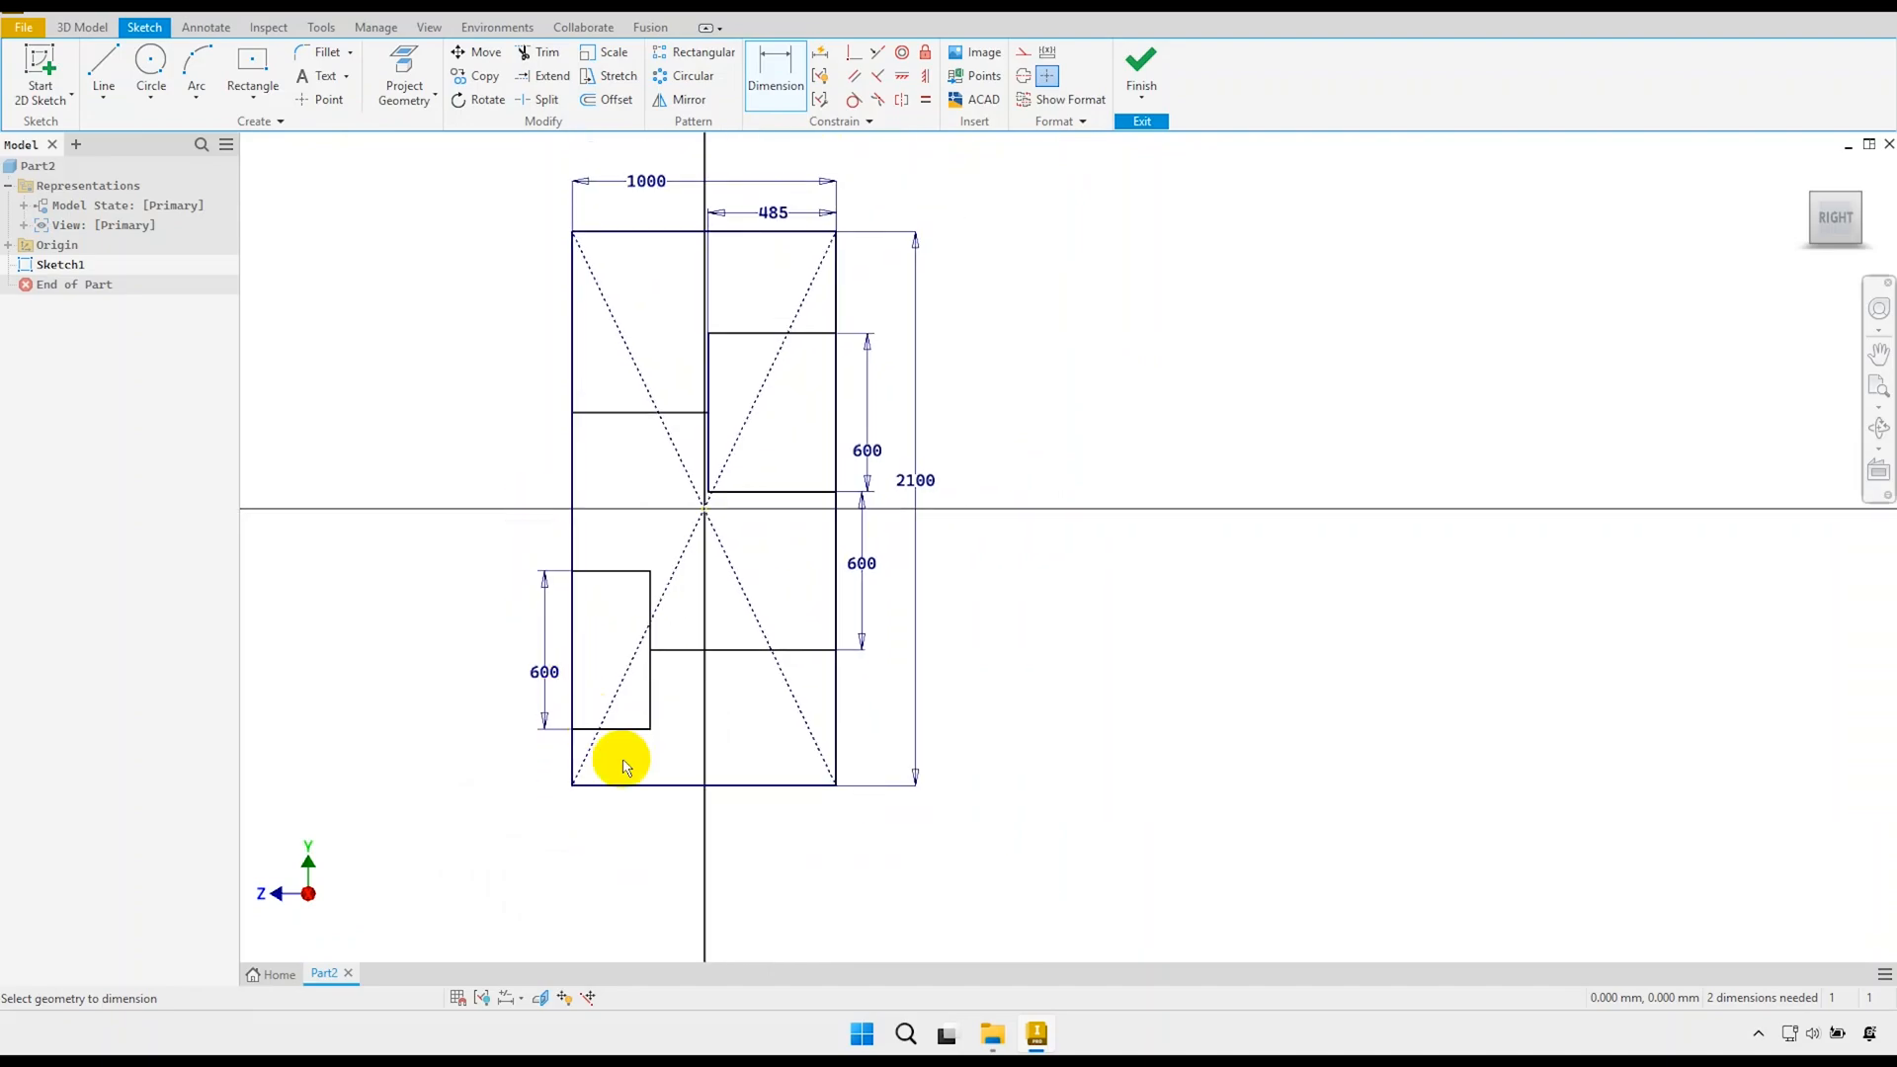
click(635, 787)
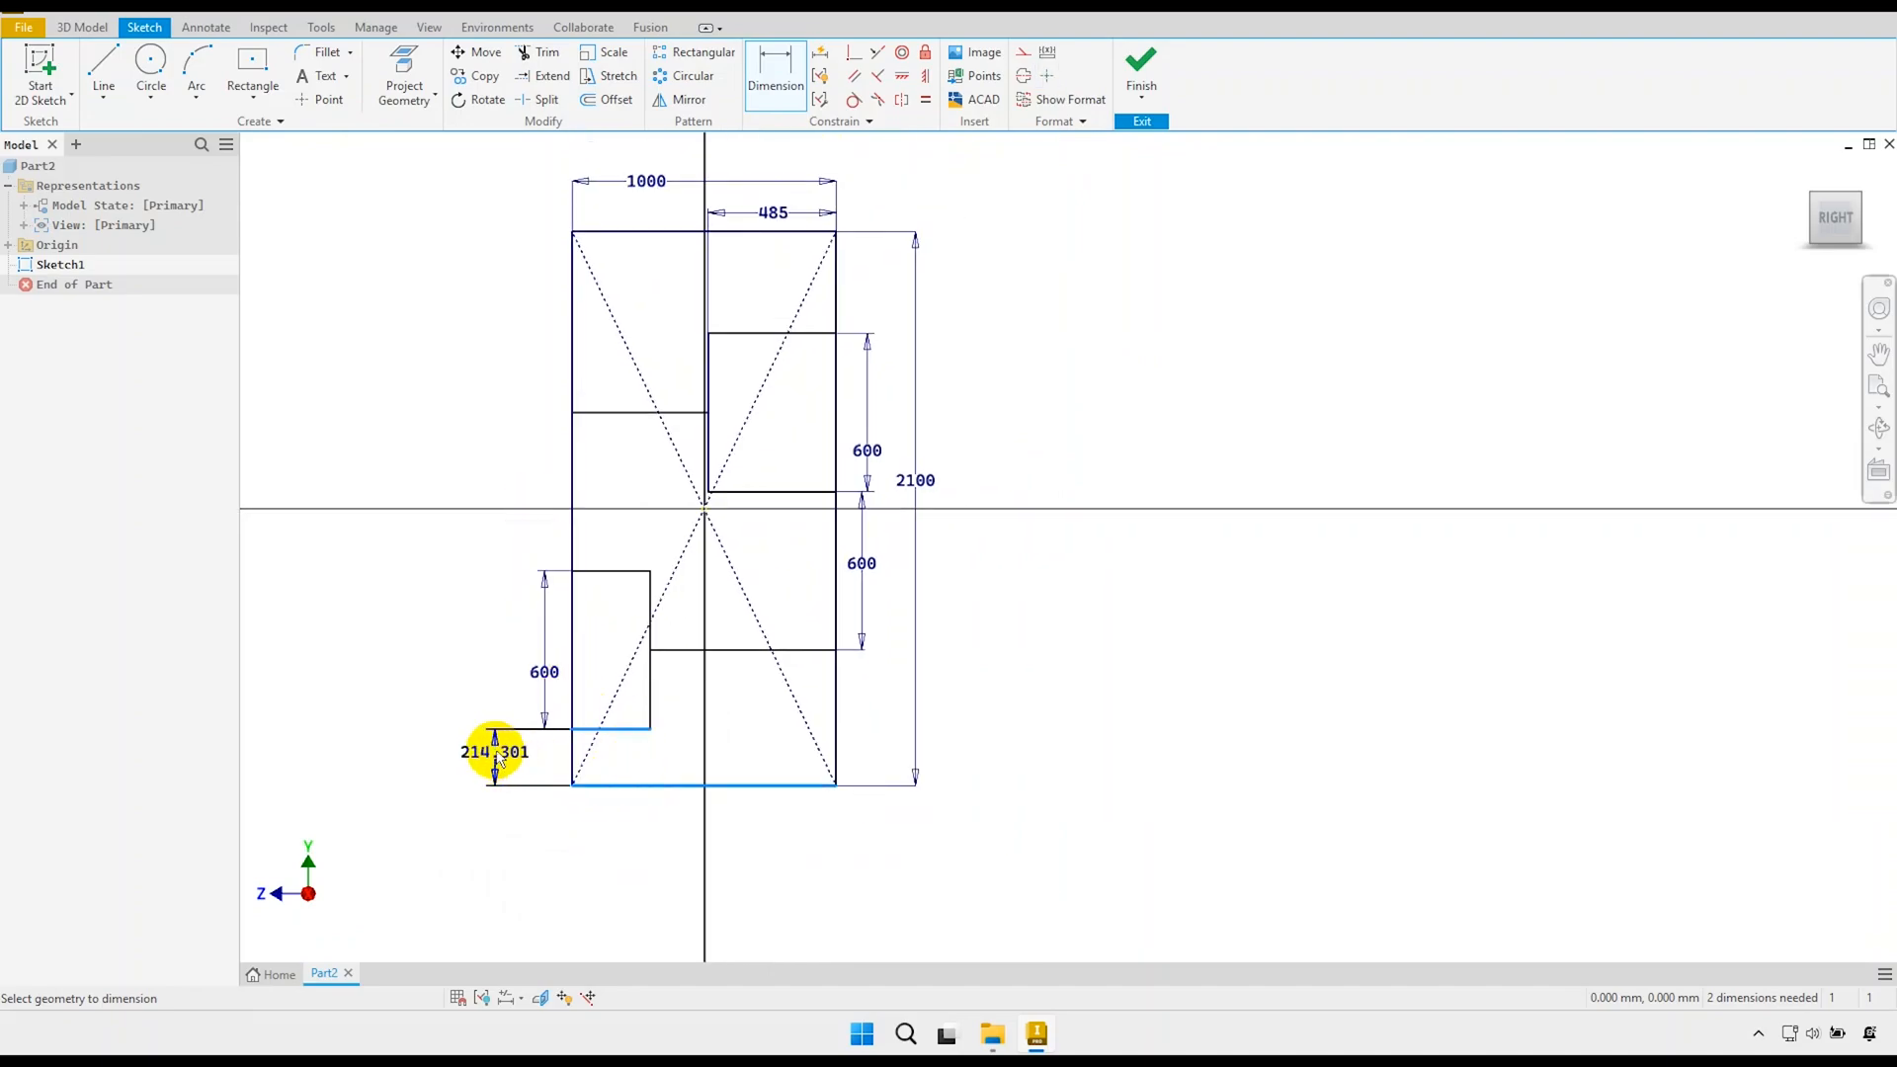
scroll(572, 753, up, 6)
click(637, 758)
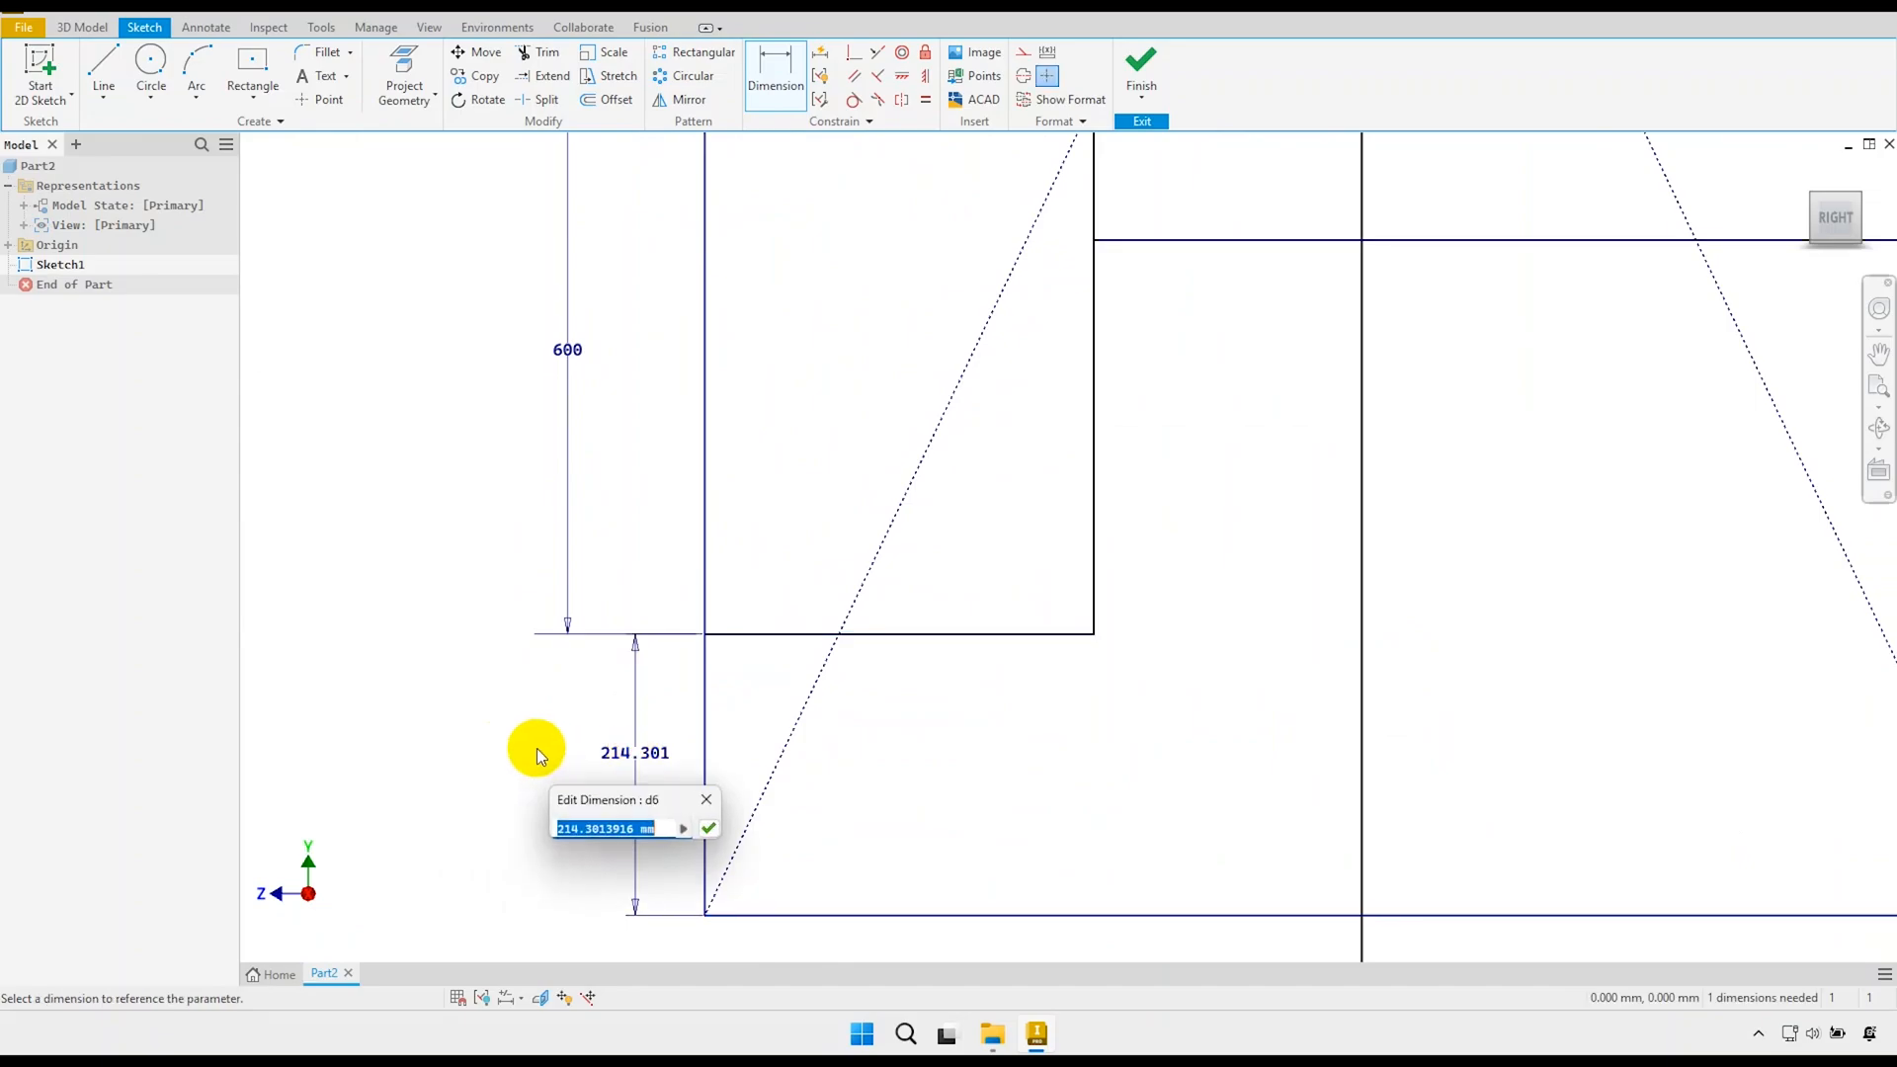
text(300)
key(Return)
Dimension the distance from the lower box's inner side to the rectangle's right edge as 300 mm and finish the Dimension command.
scroll(555, 708, down, 5)
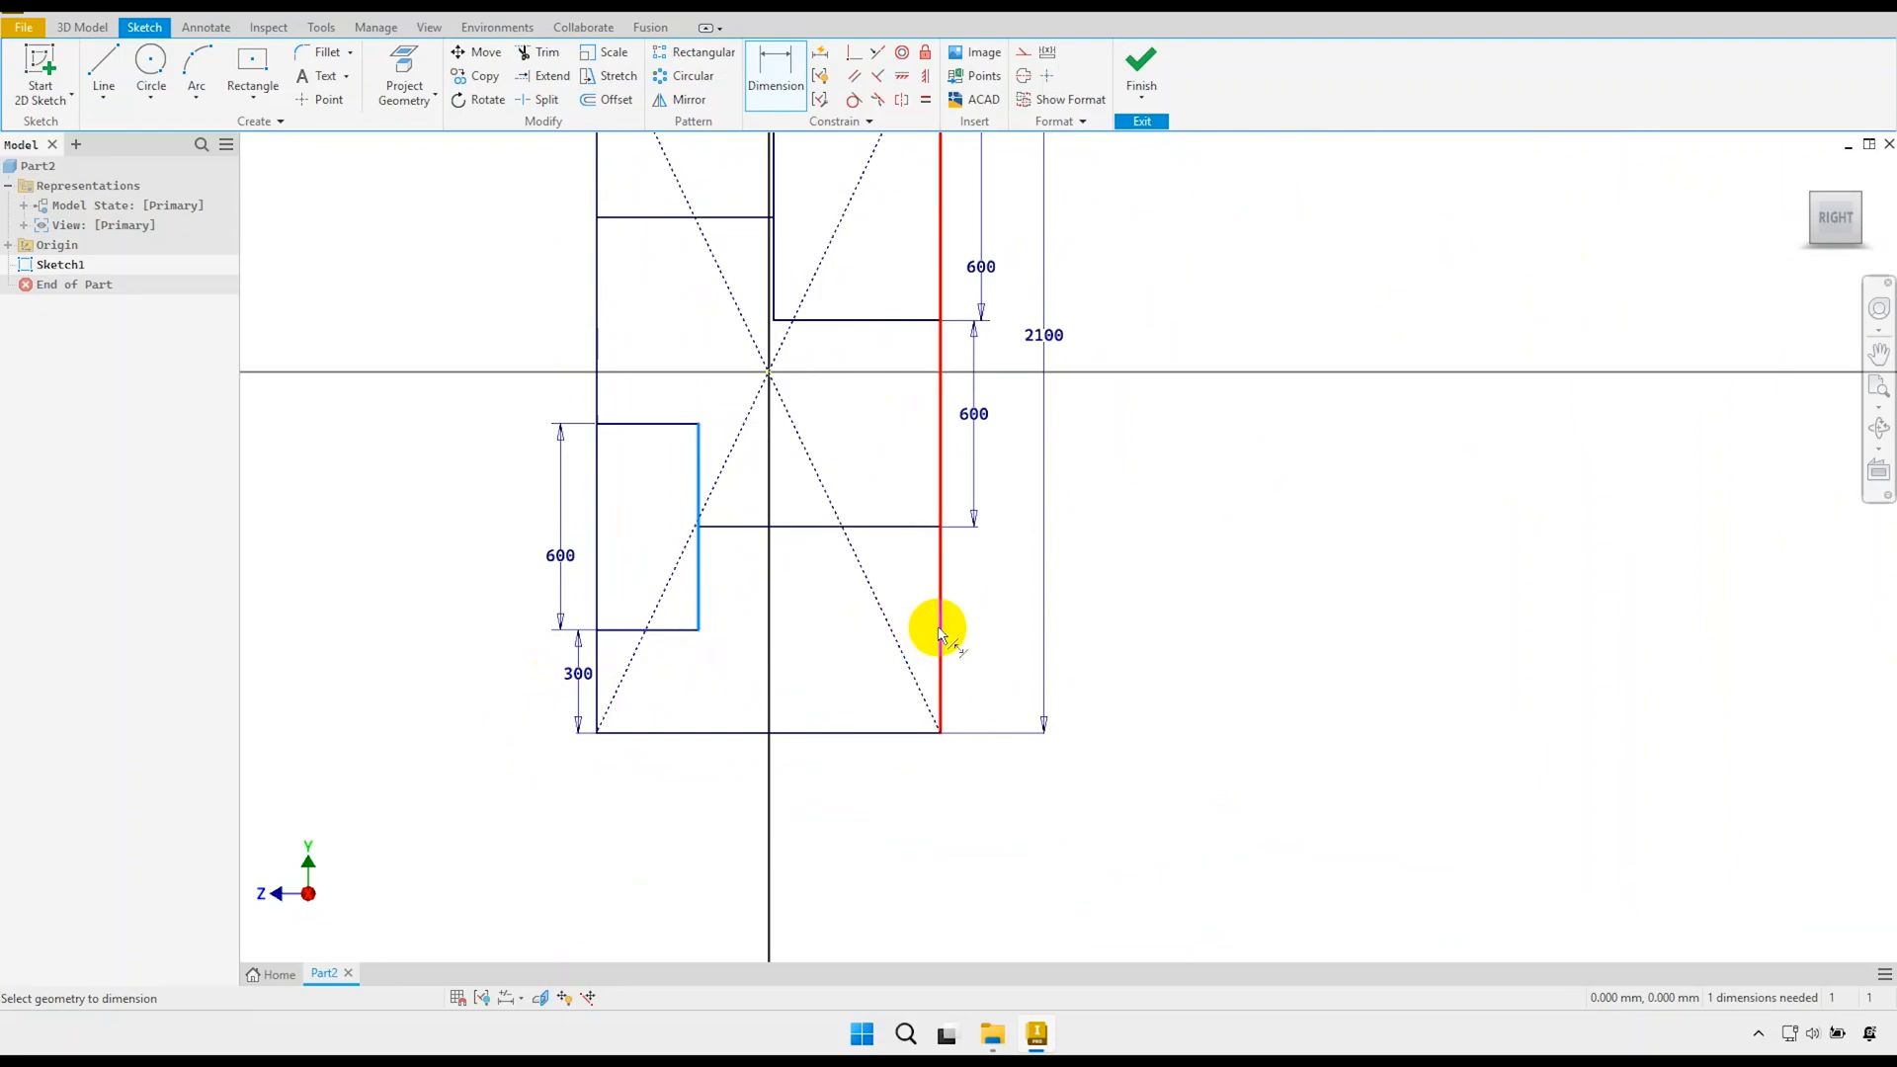
click(937, 627)
click(859, 787)
text(300)
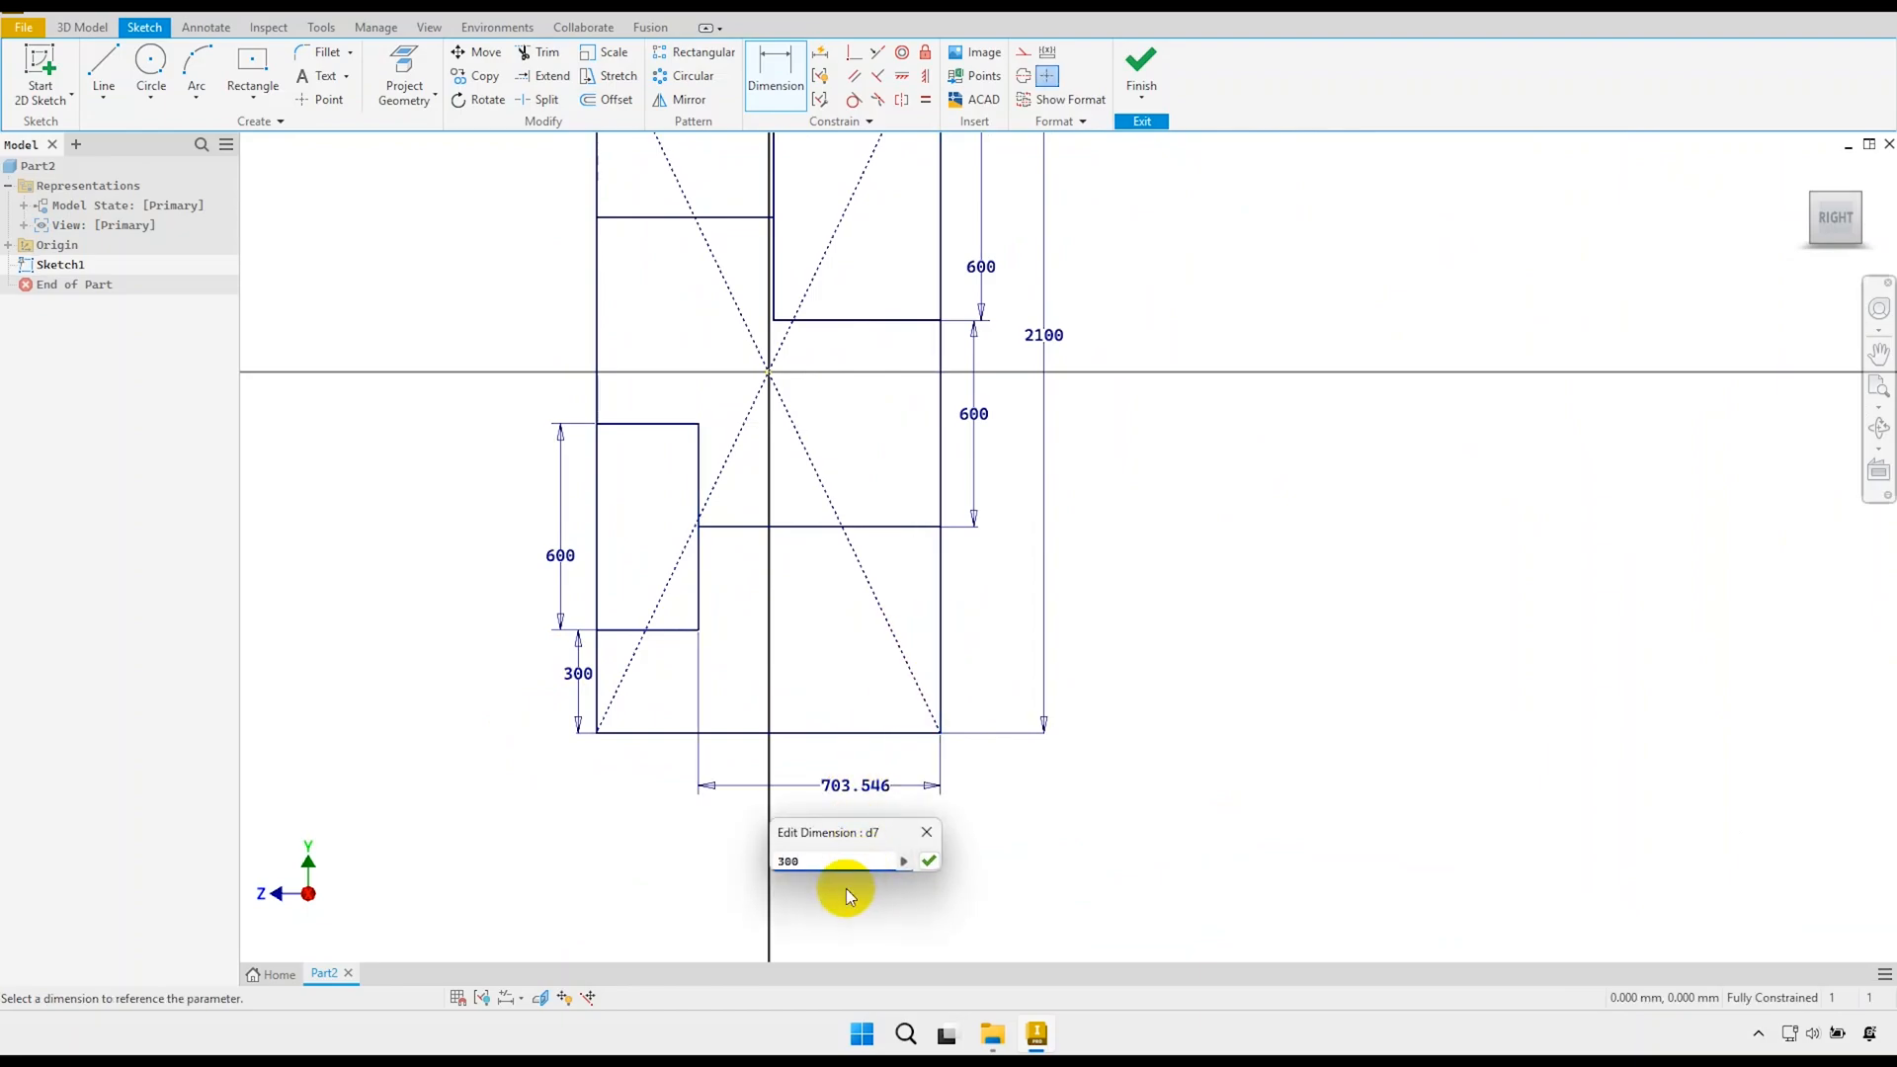
key(Return)
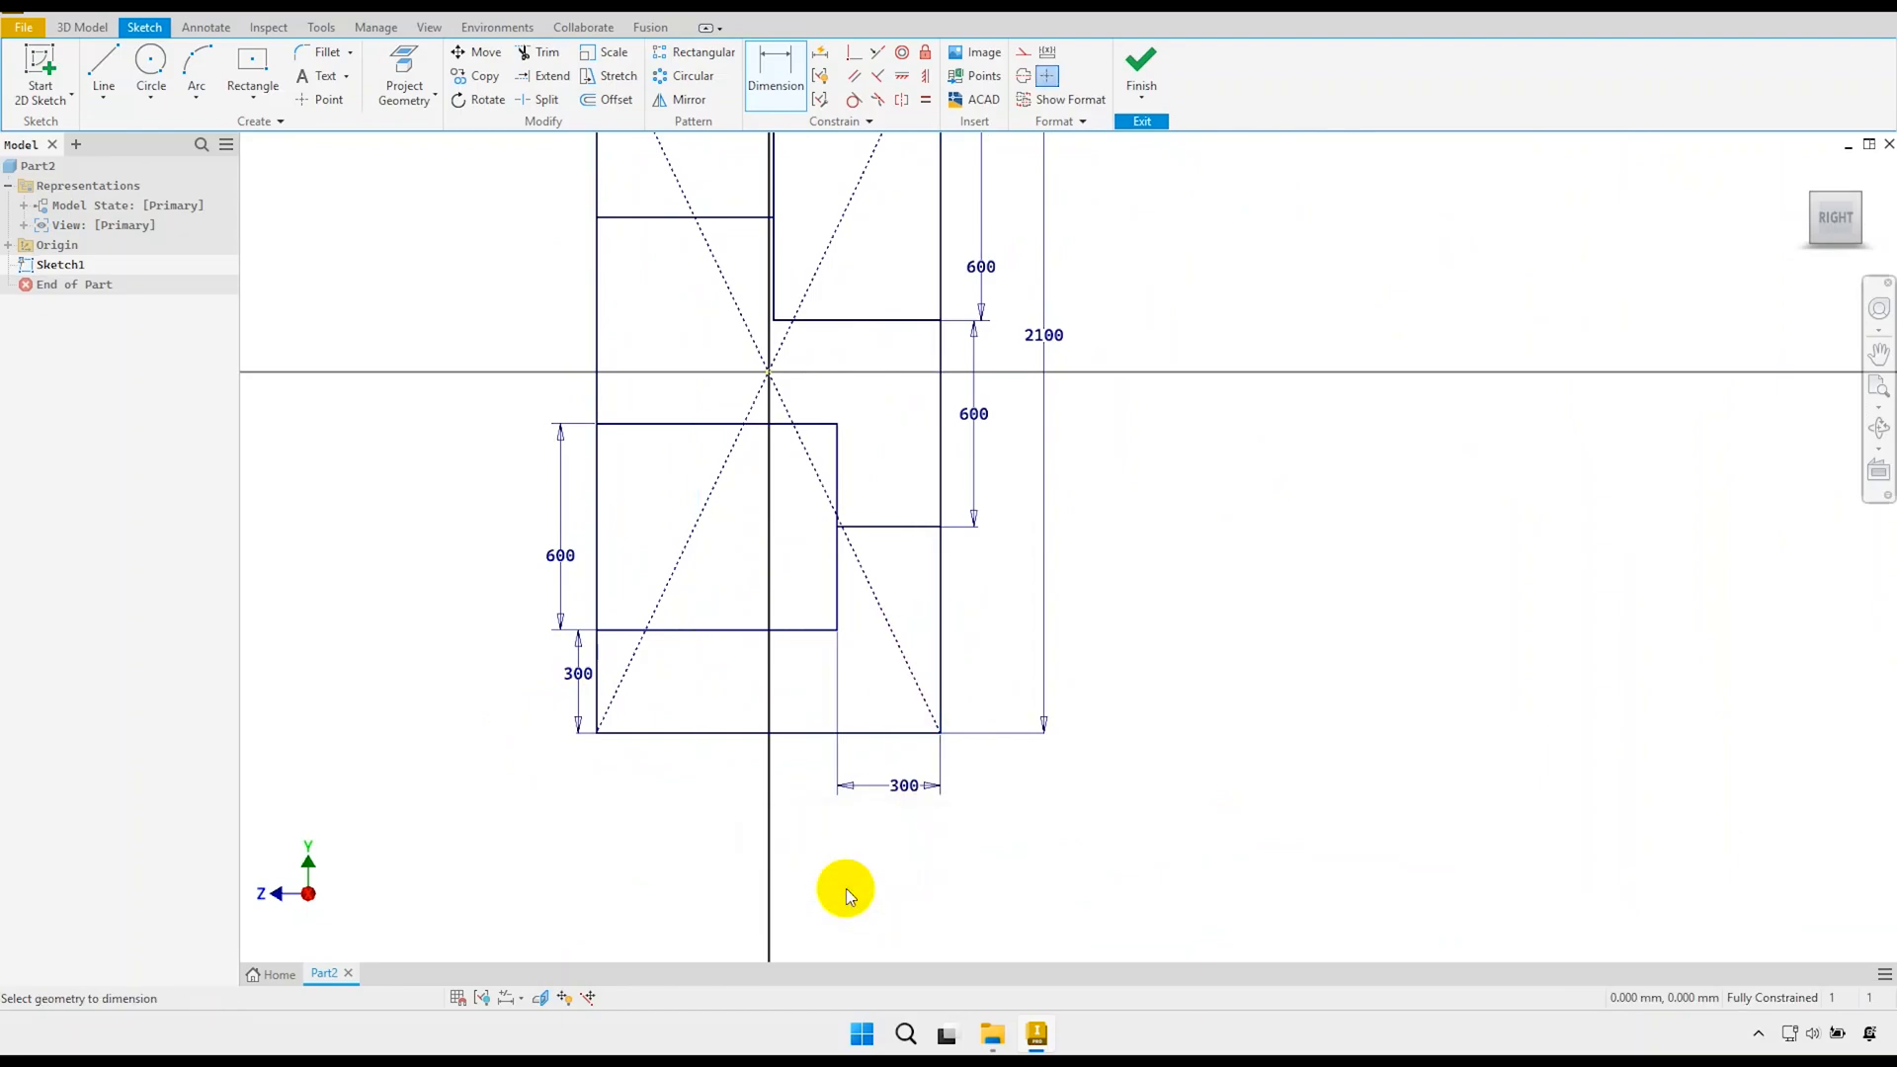
scroll(845, 722, up, 2)
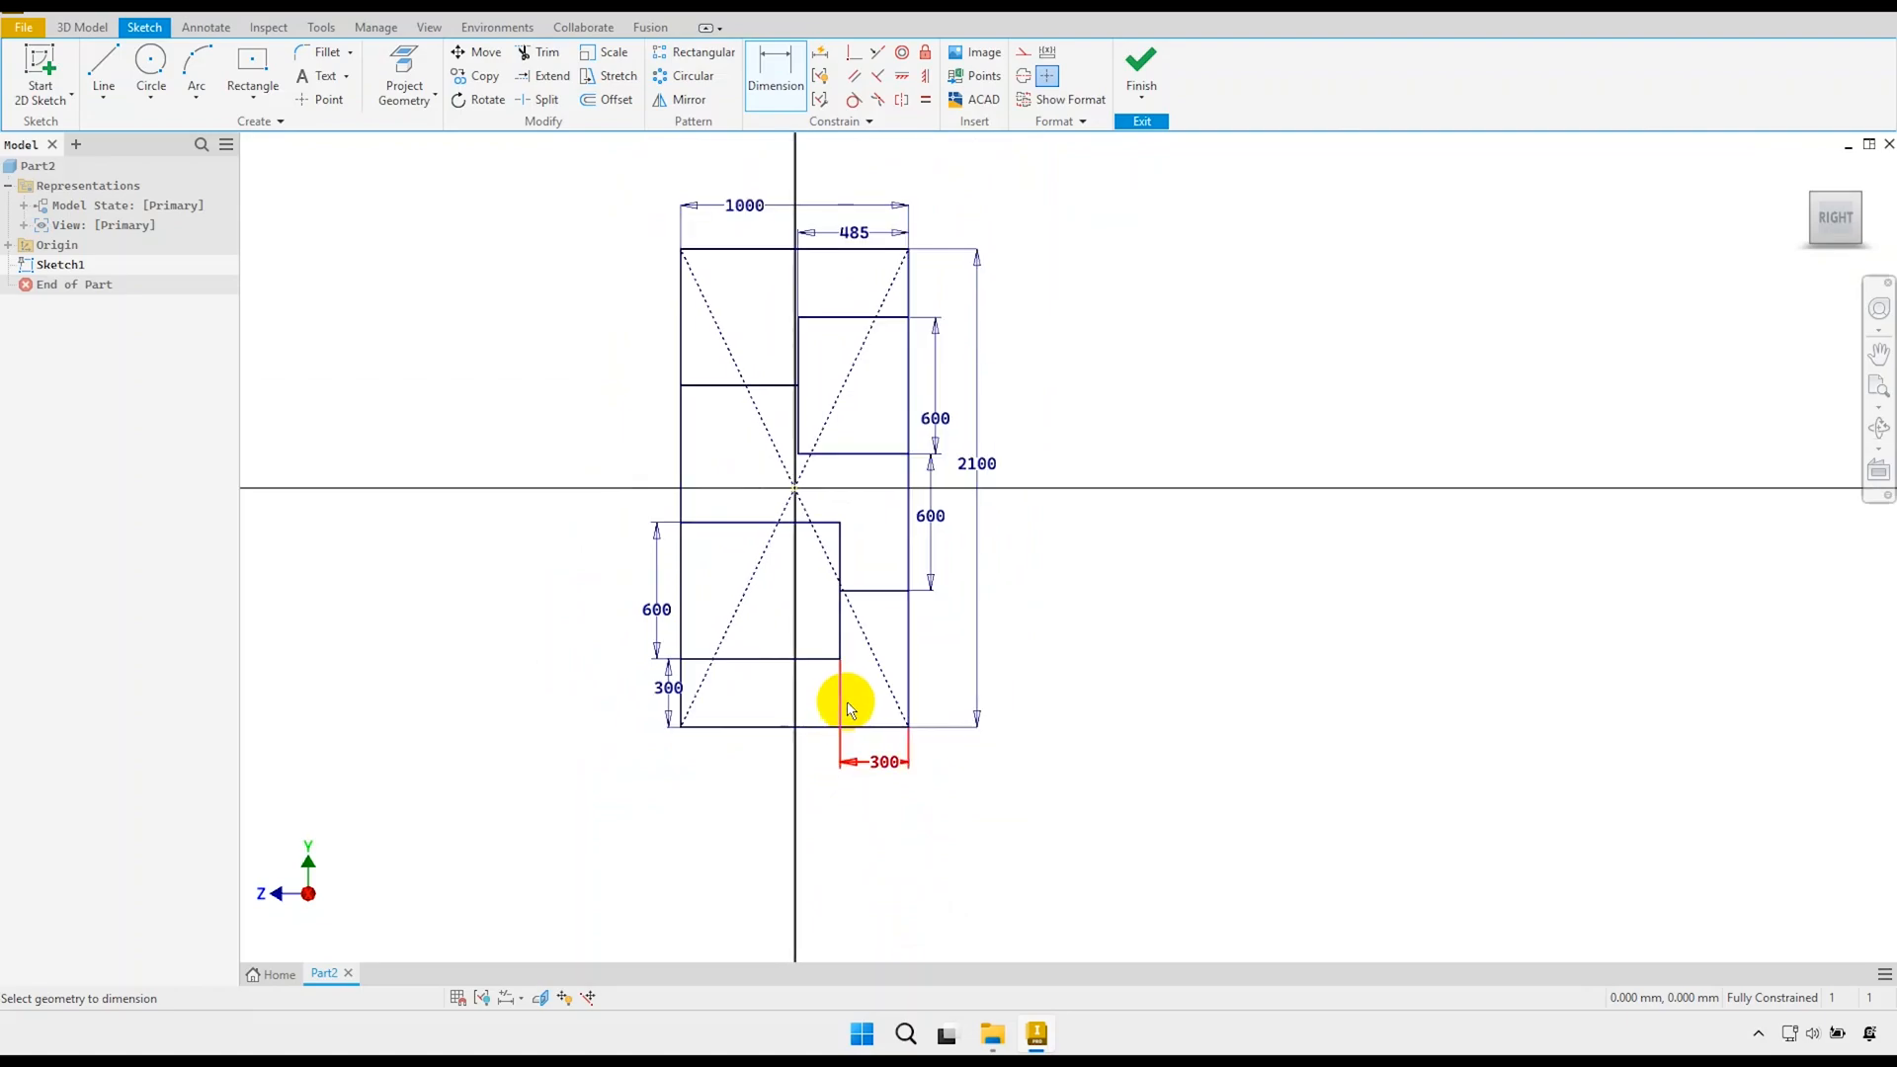
scroll(788, 588, down, 1)
right_click(775, 577)
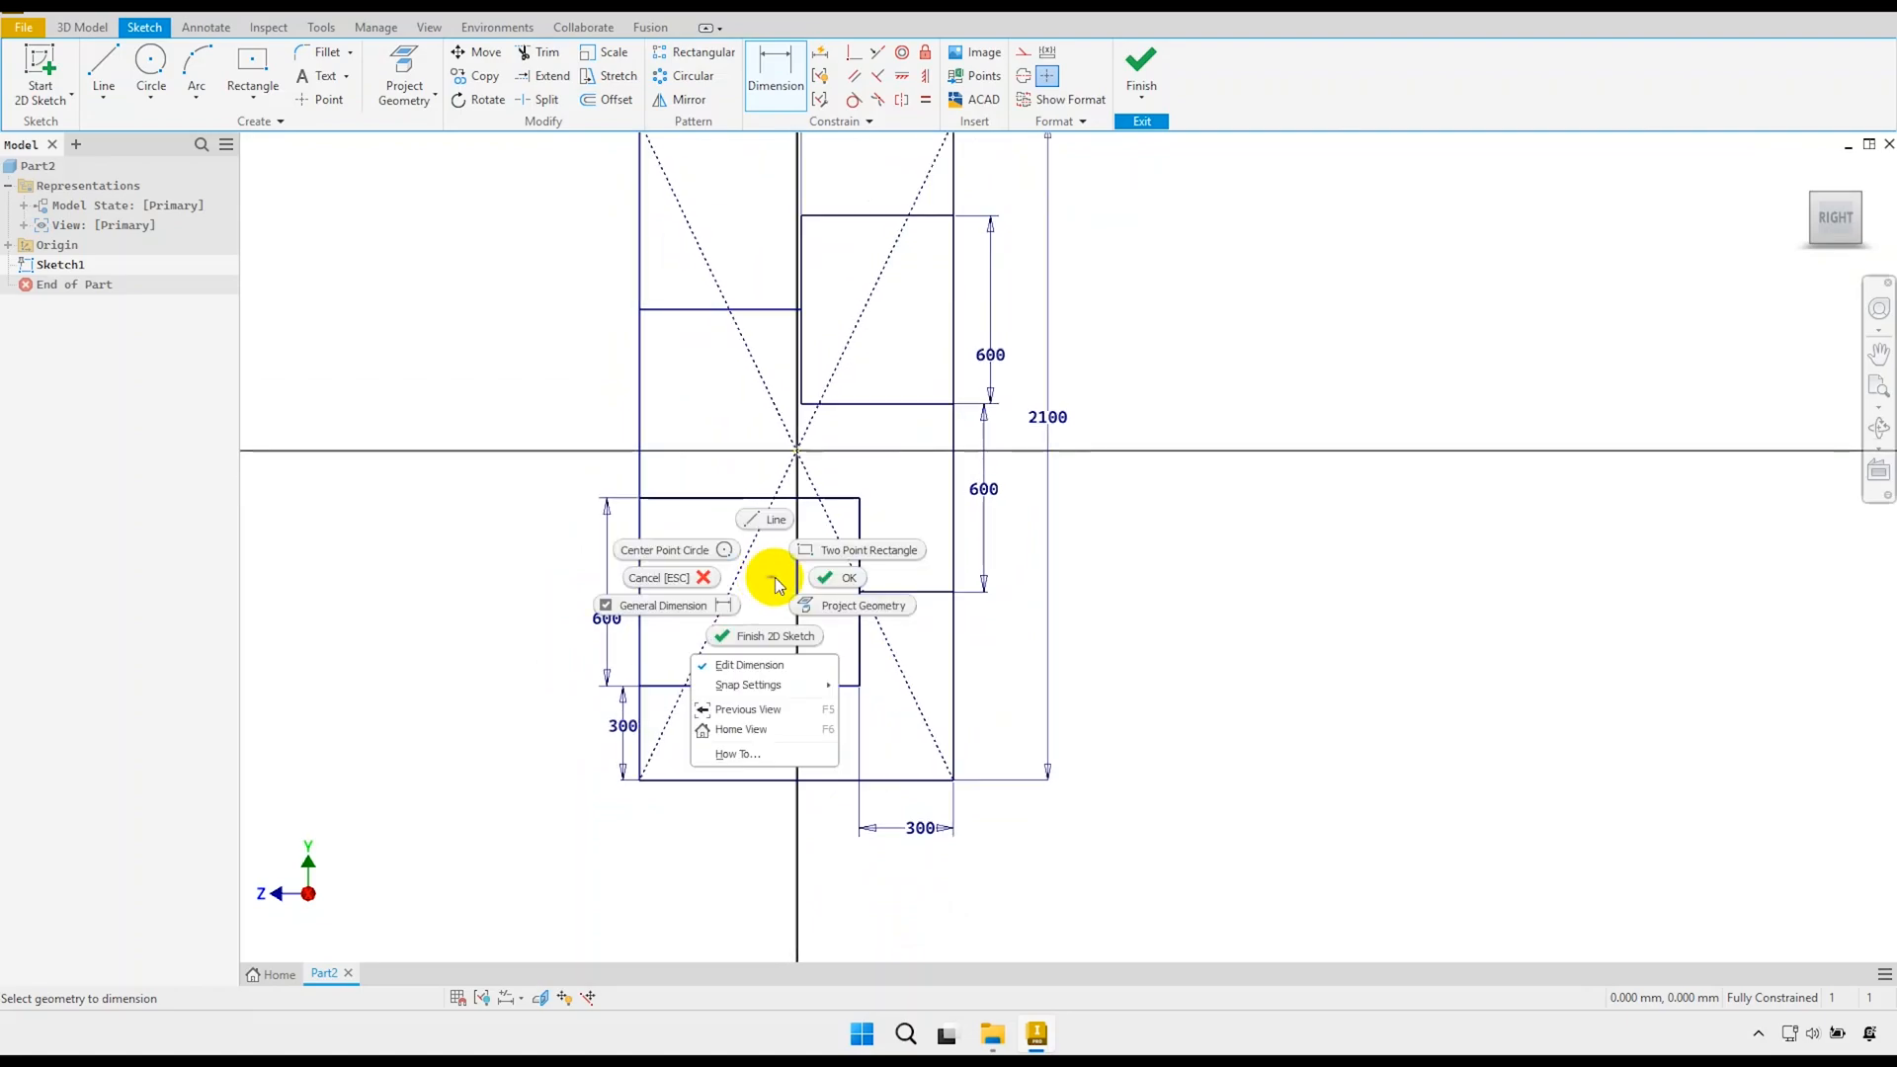
click(828, 565)
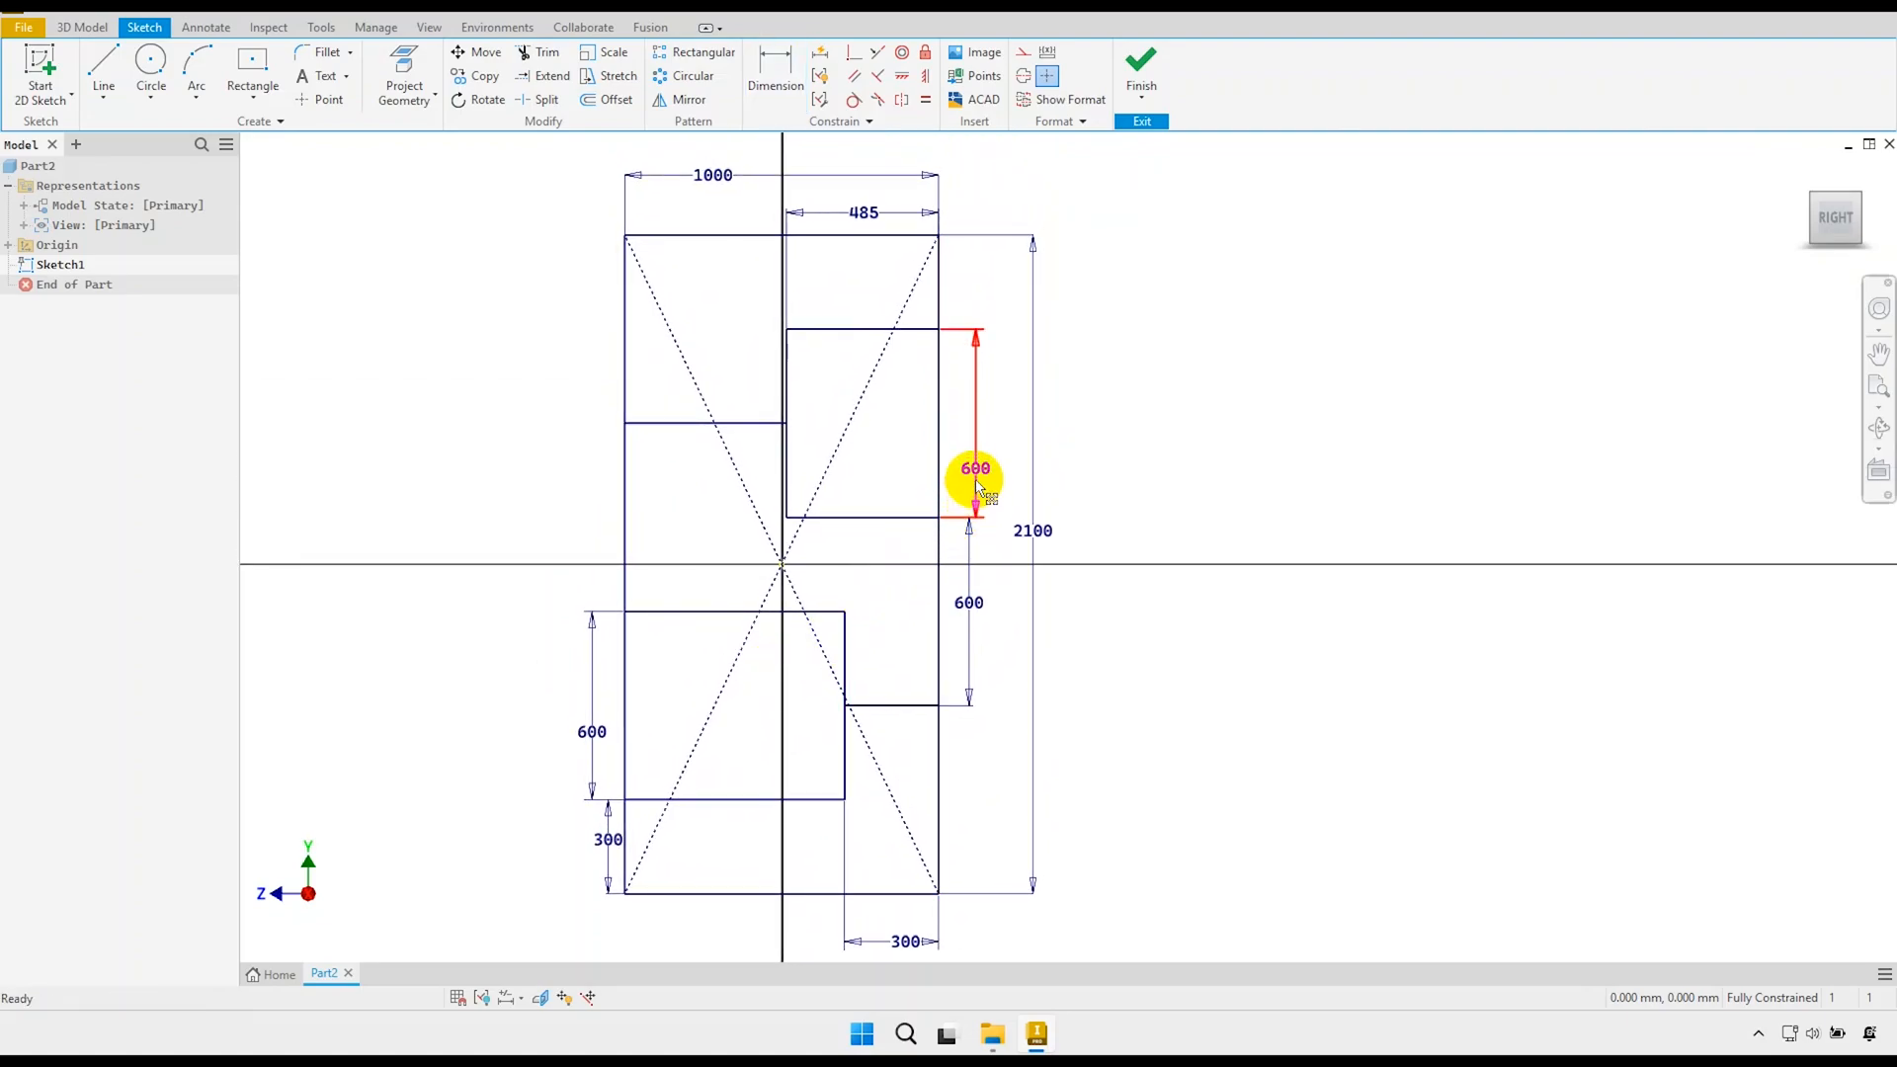
Reposition the 600 mm dimensions on both sides and the 300 mm dimension below the rectangle for a tidier layout.
drag(974, 474, 981, 413)
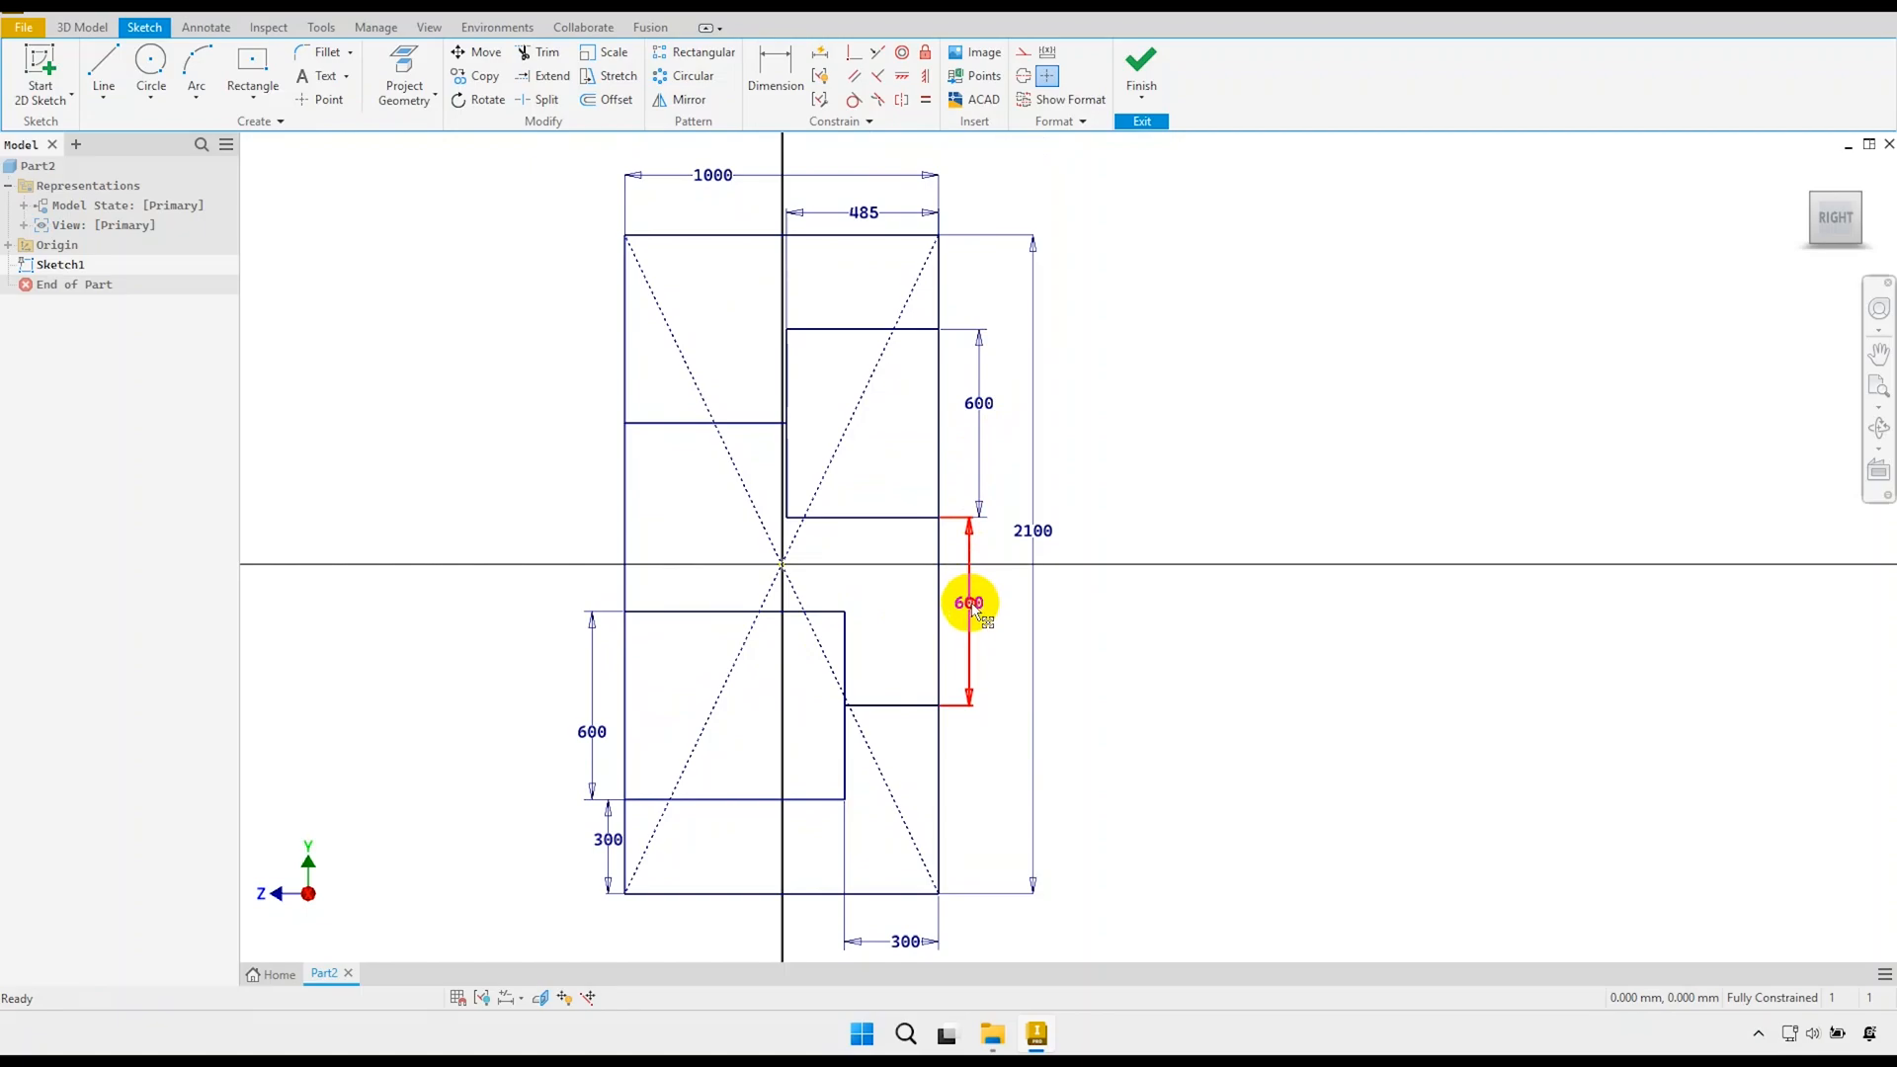
drag(973, 613, 988, 607)
scroll(868, 597, up, 1)
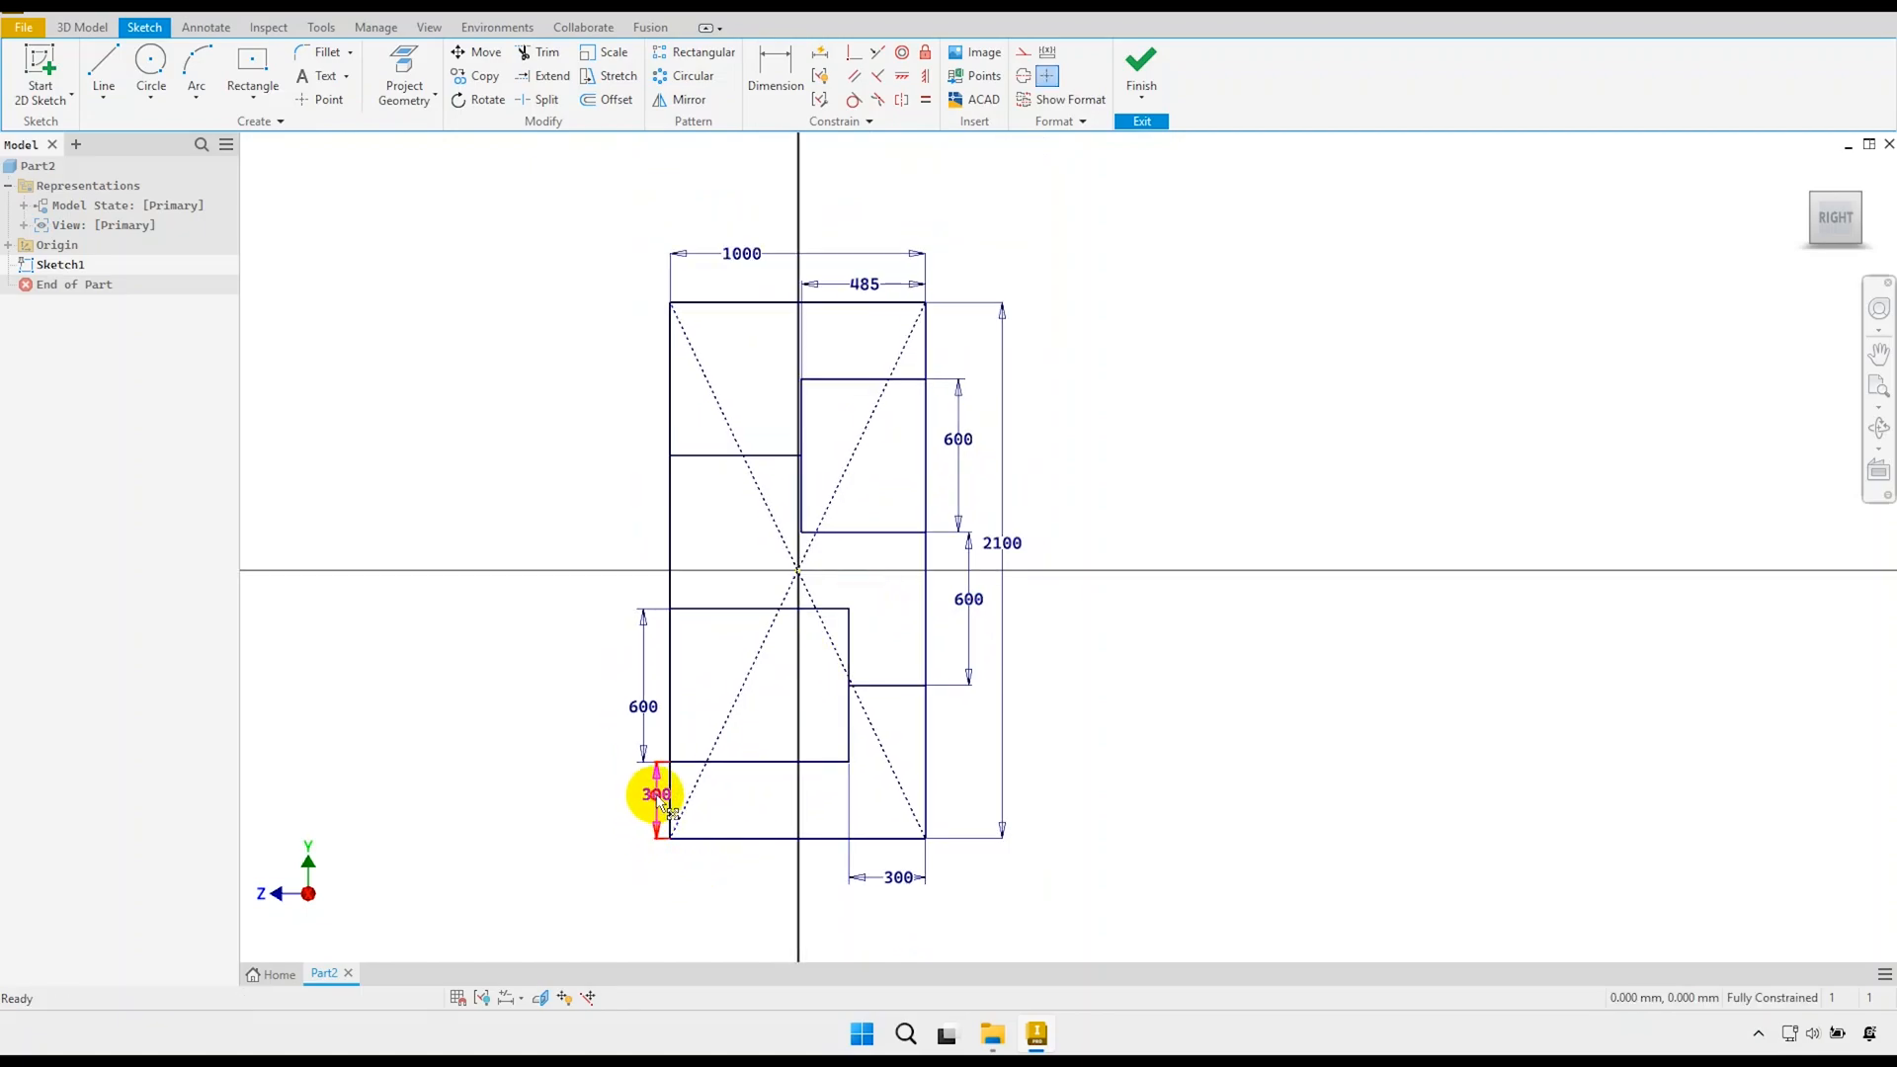
drag(643, 706, 639, 699)
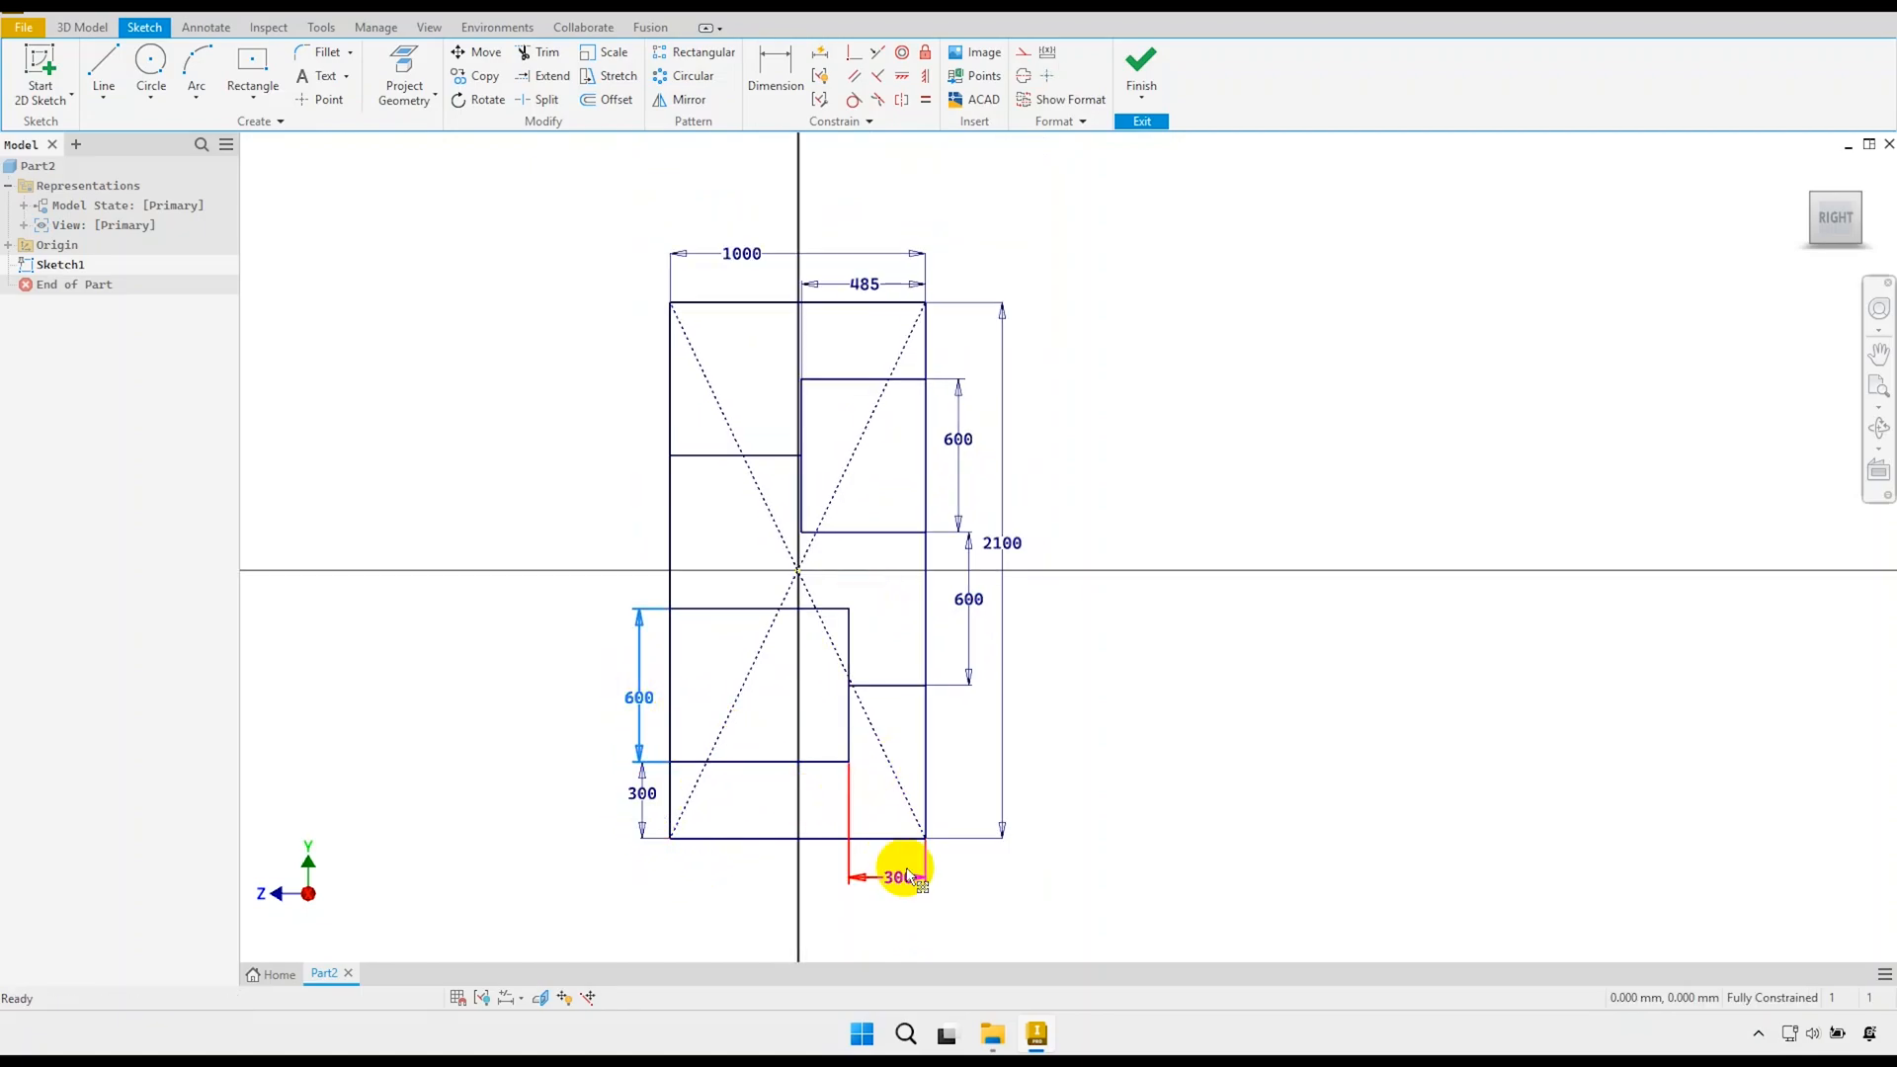
drag(898, 882, 875, 868)
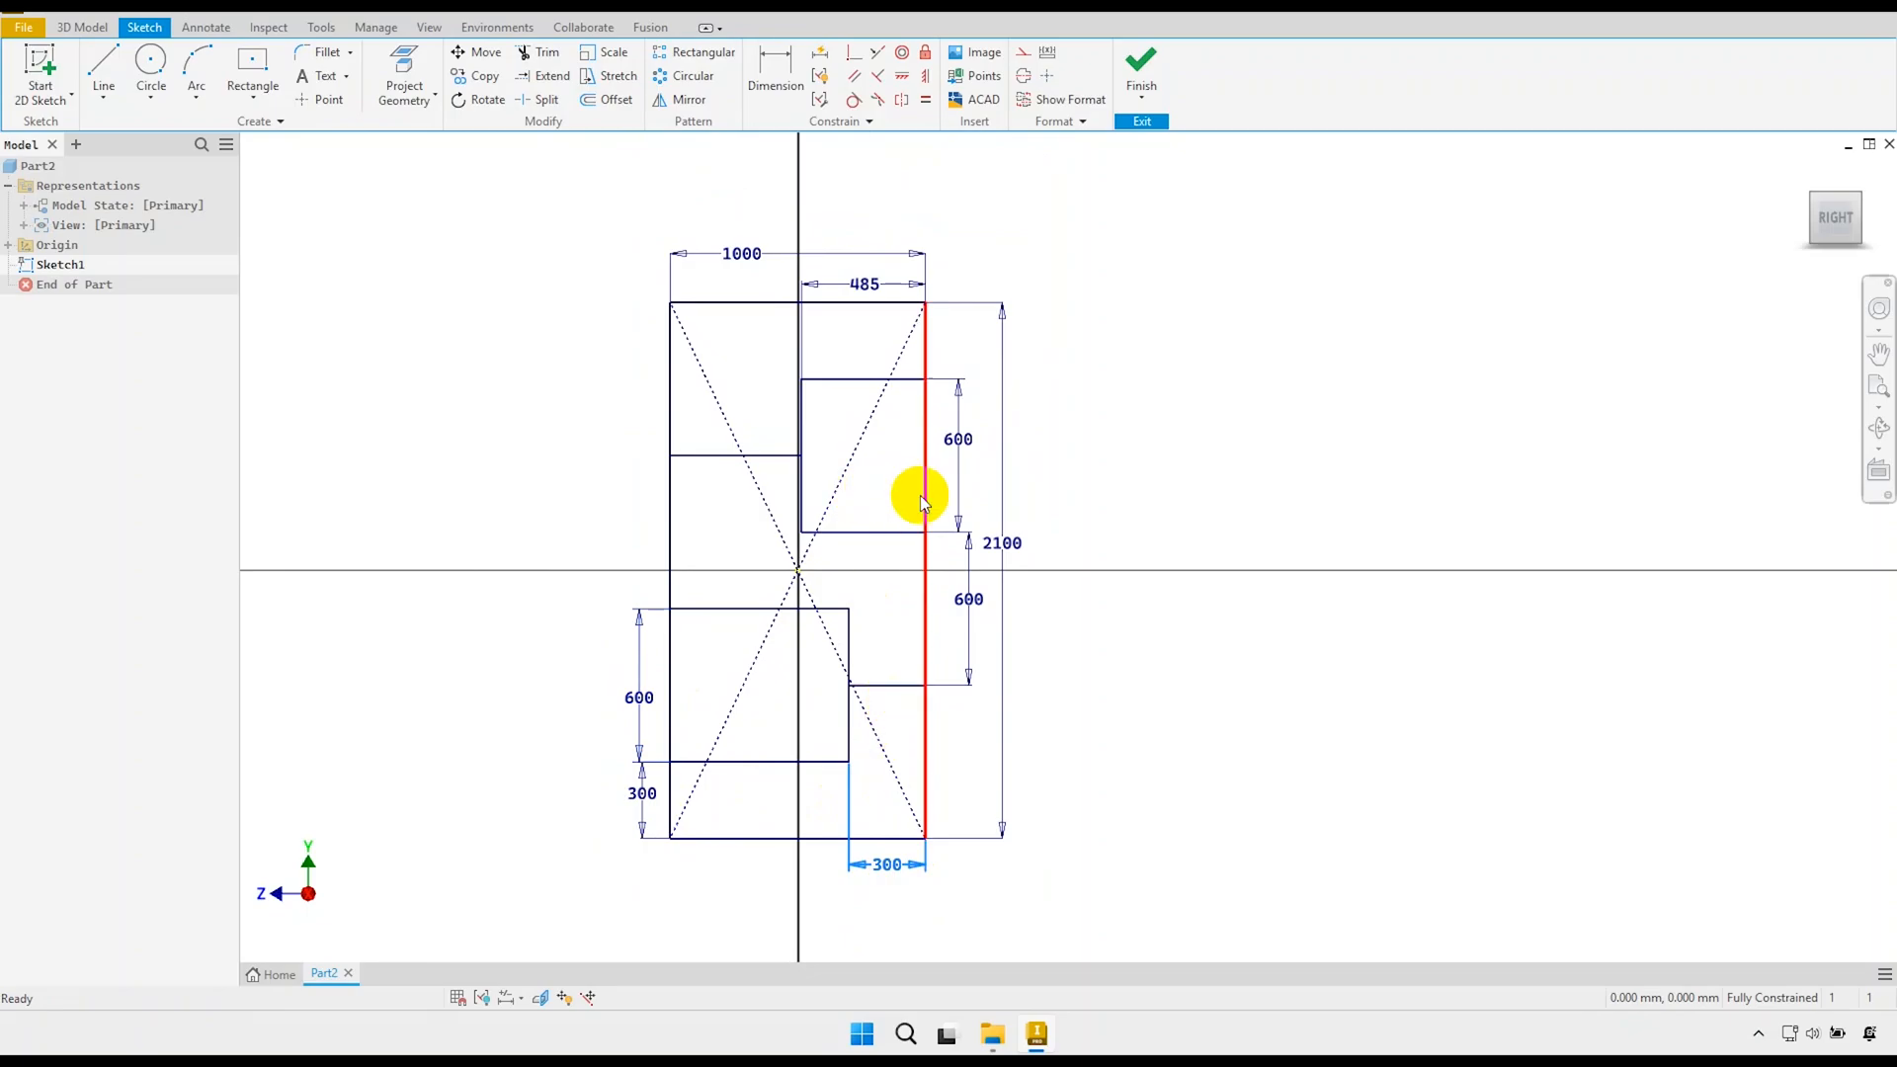
Finish the sketch and show the whole profile in the isometric home view.
scroll(963, 510, down, 2)
middle_drag(942, 474, 998, 598)
scroll(877, 369, down, 2)
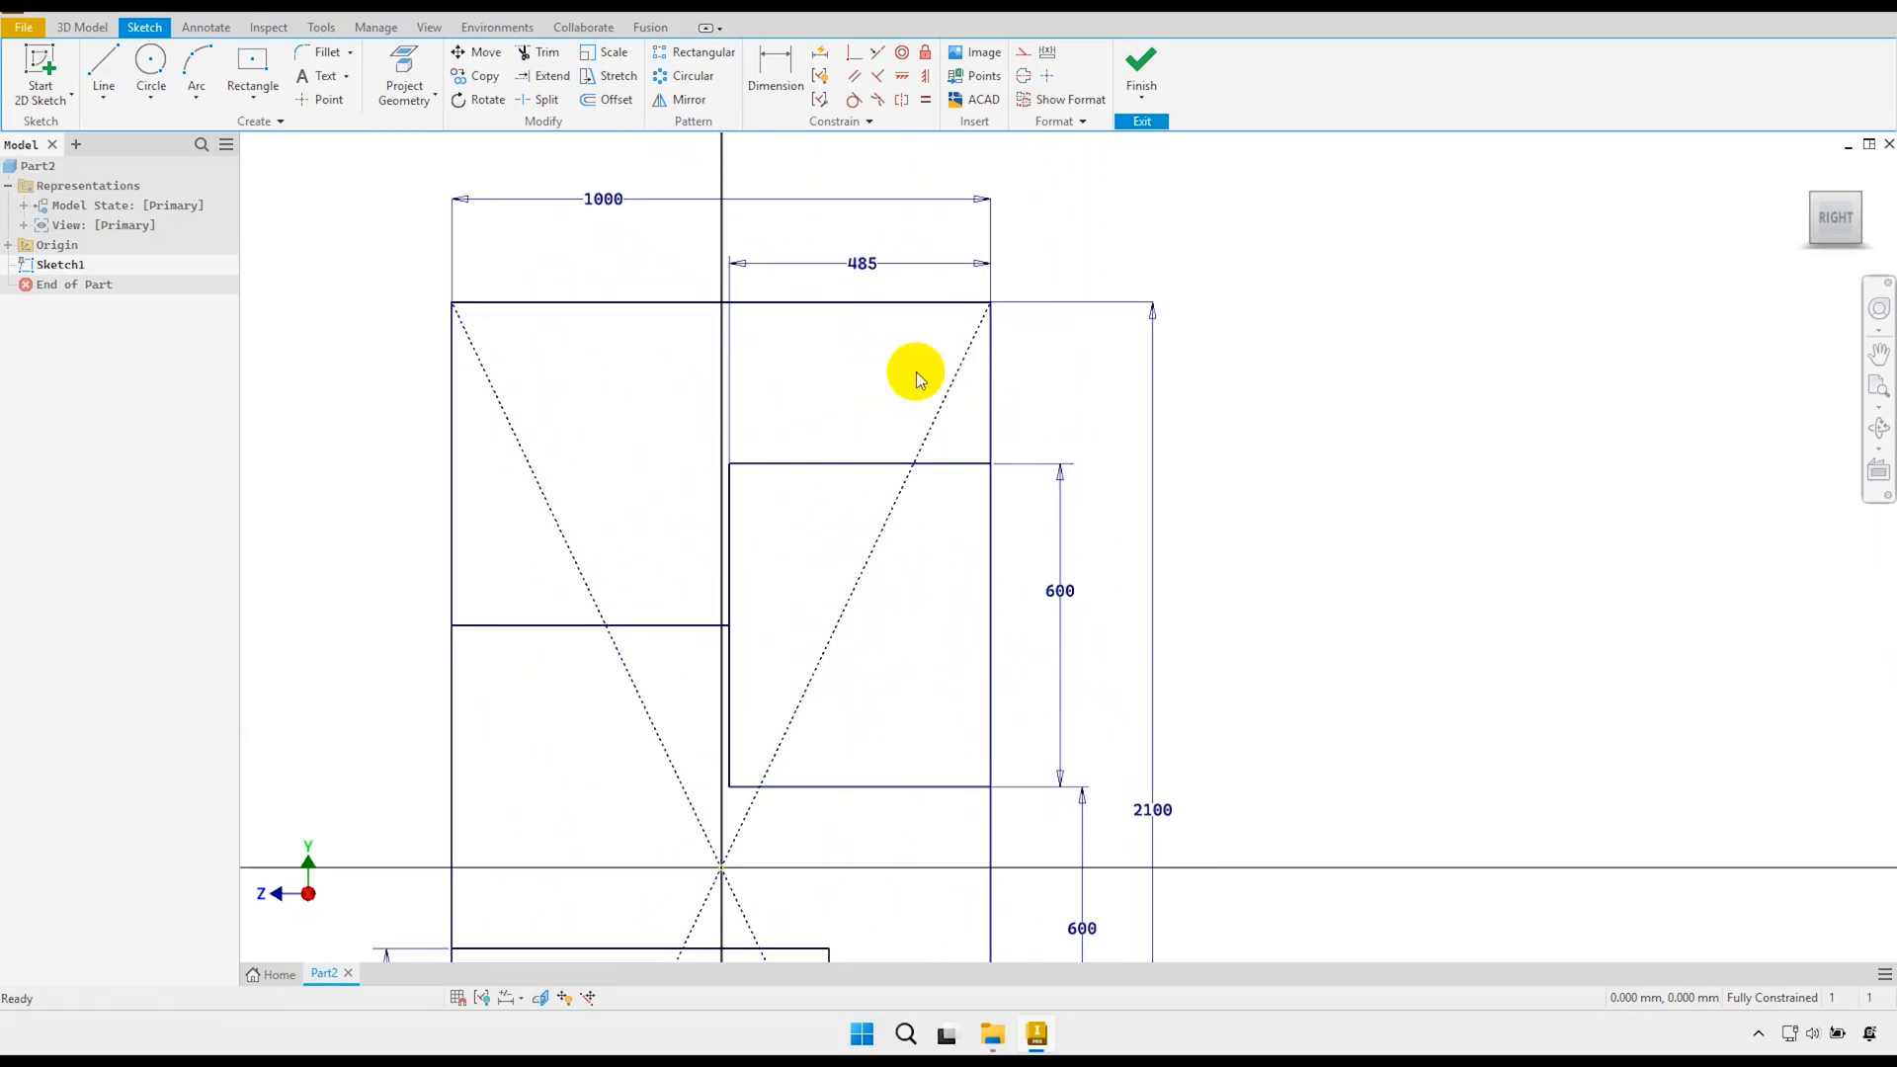
click(1144, 68)
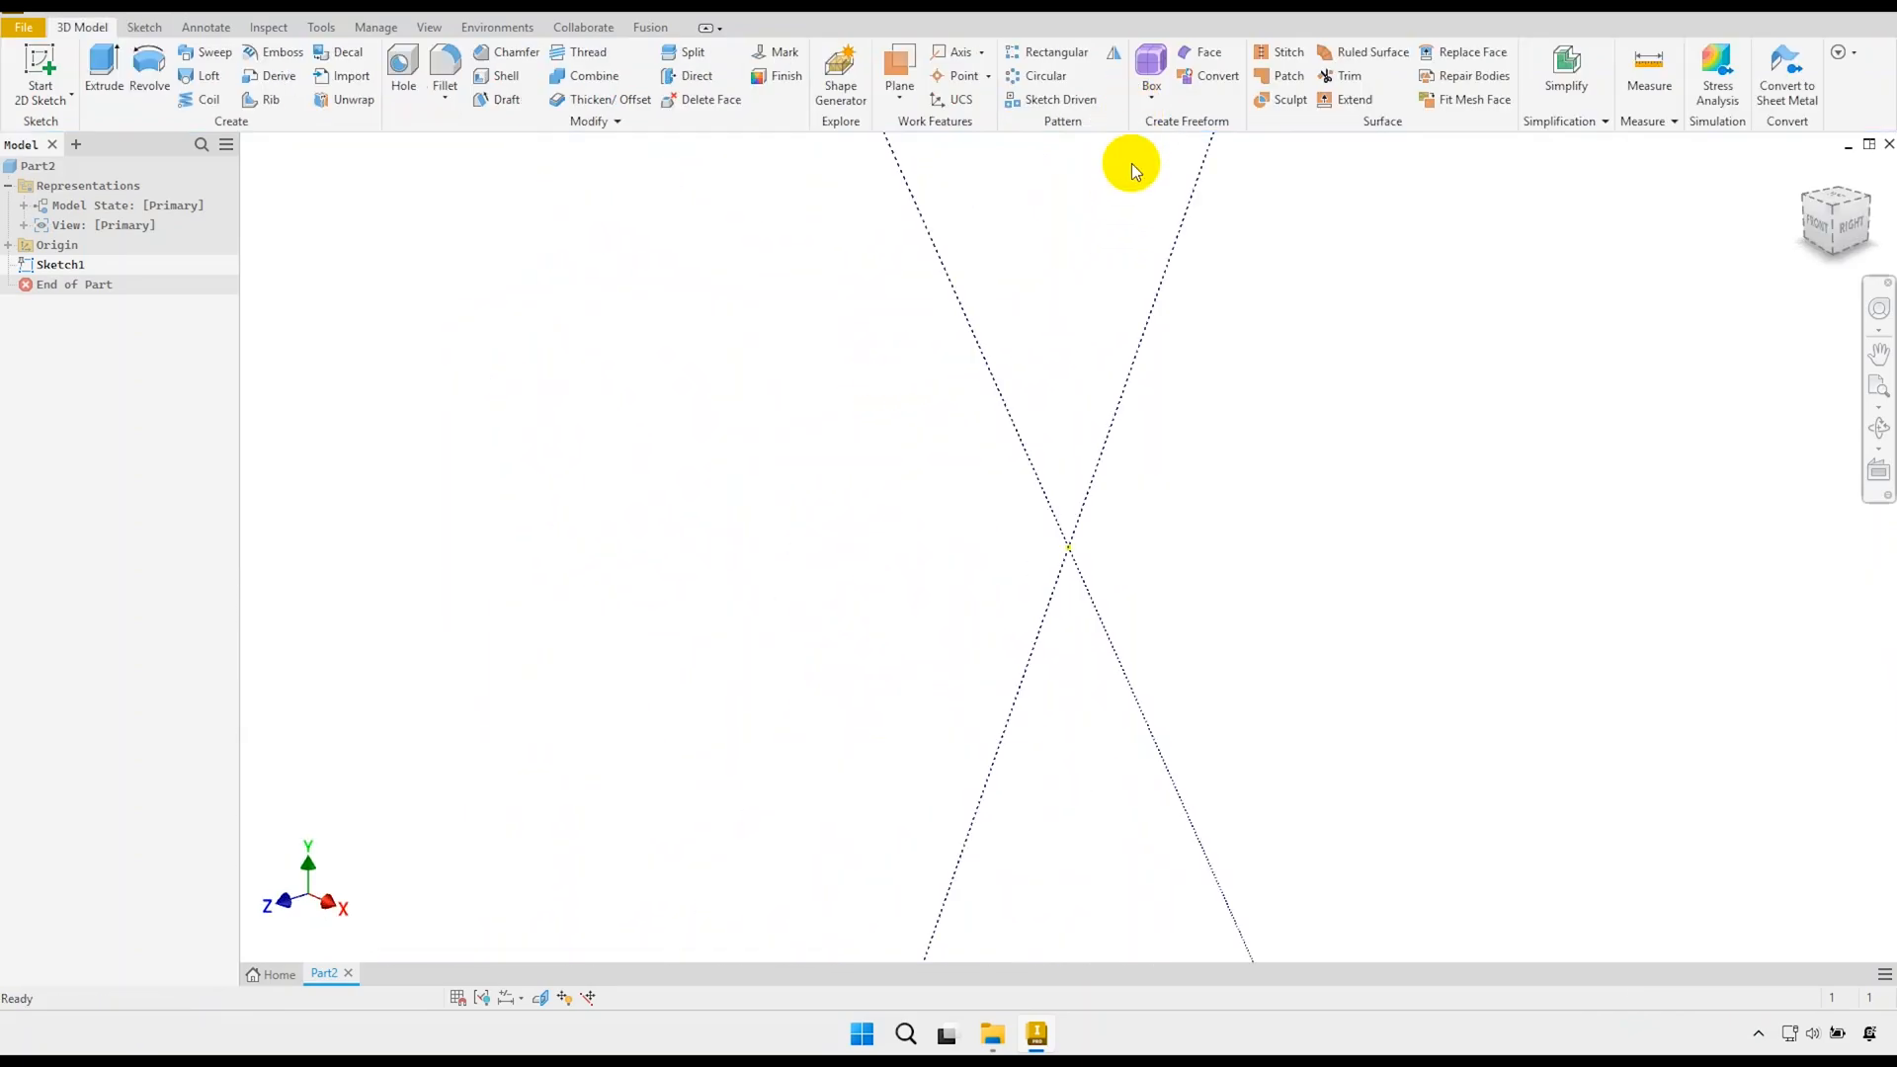
click(1802, 172)
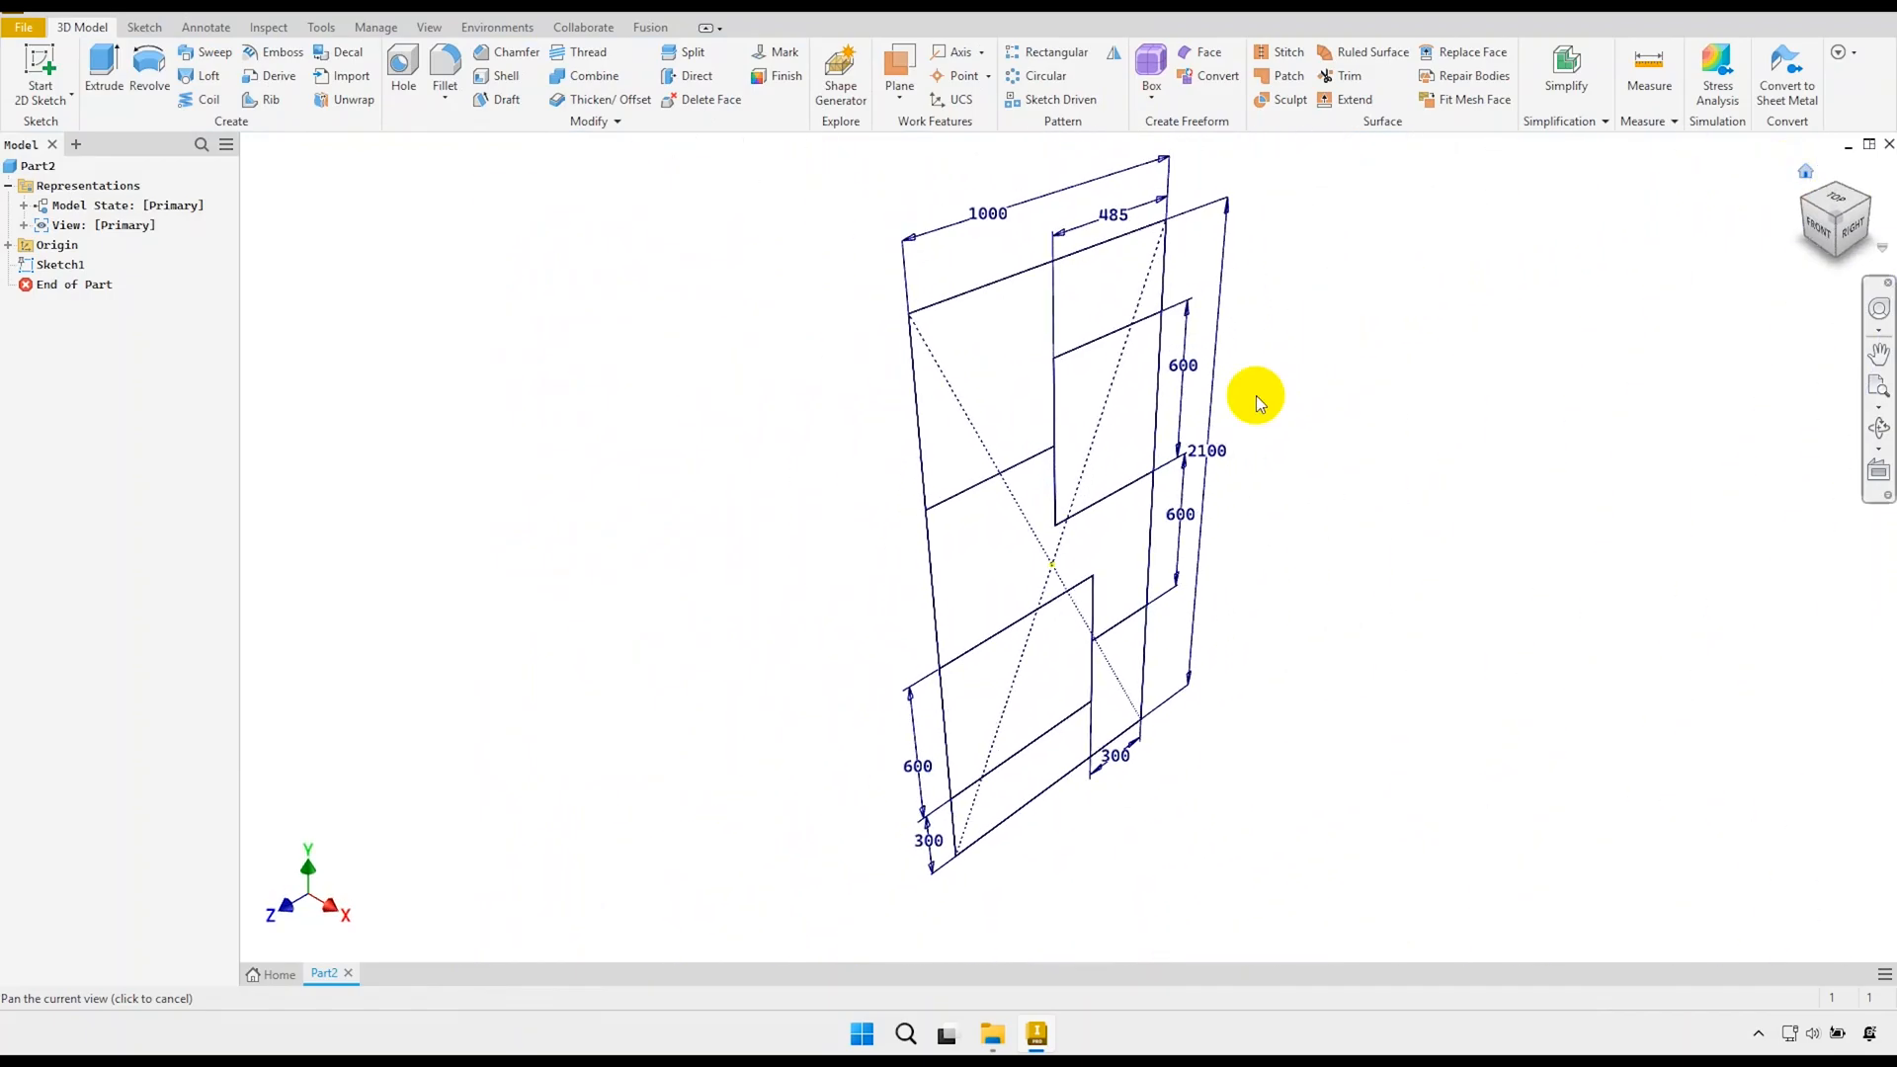
scroll(1000, 474, up, 1)
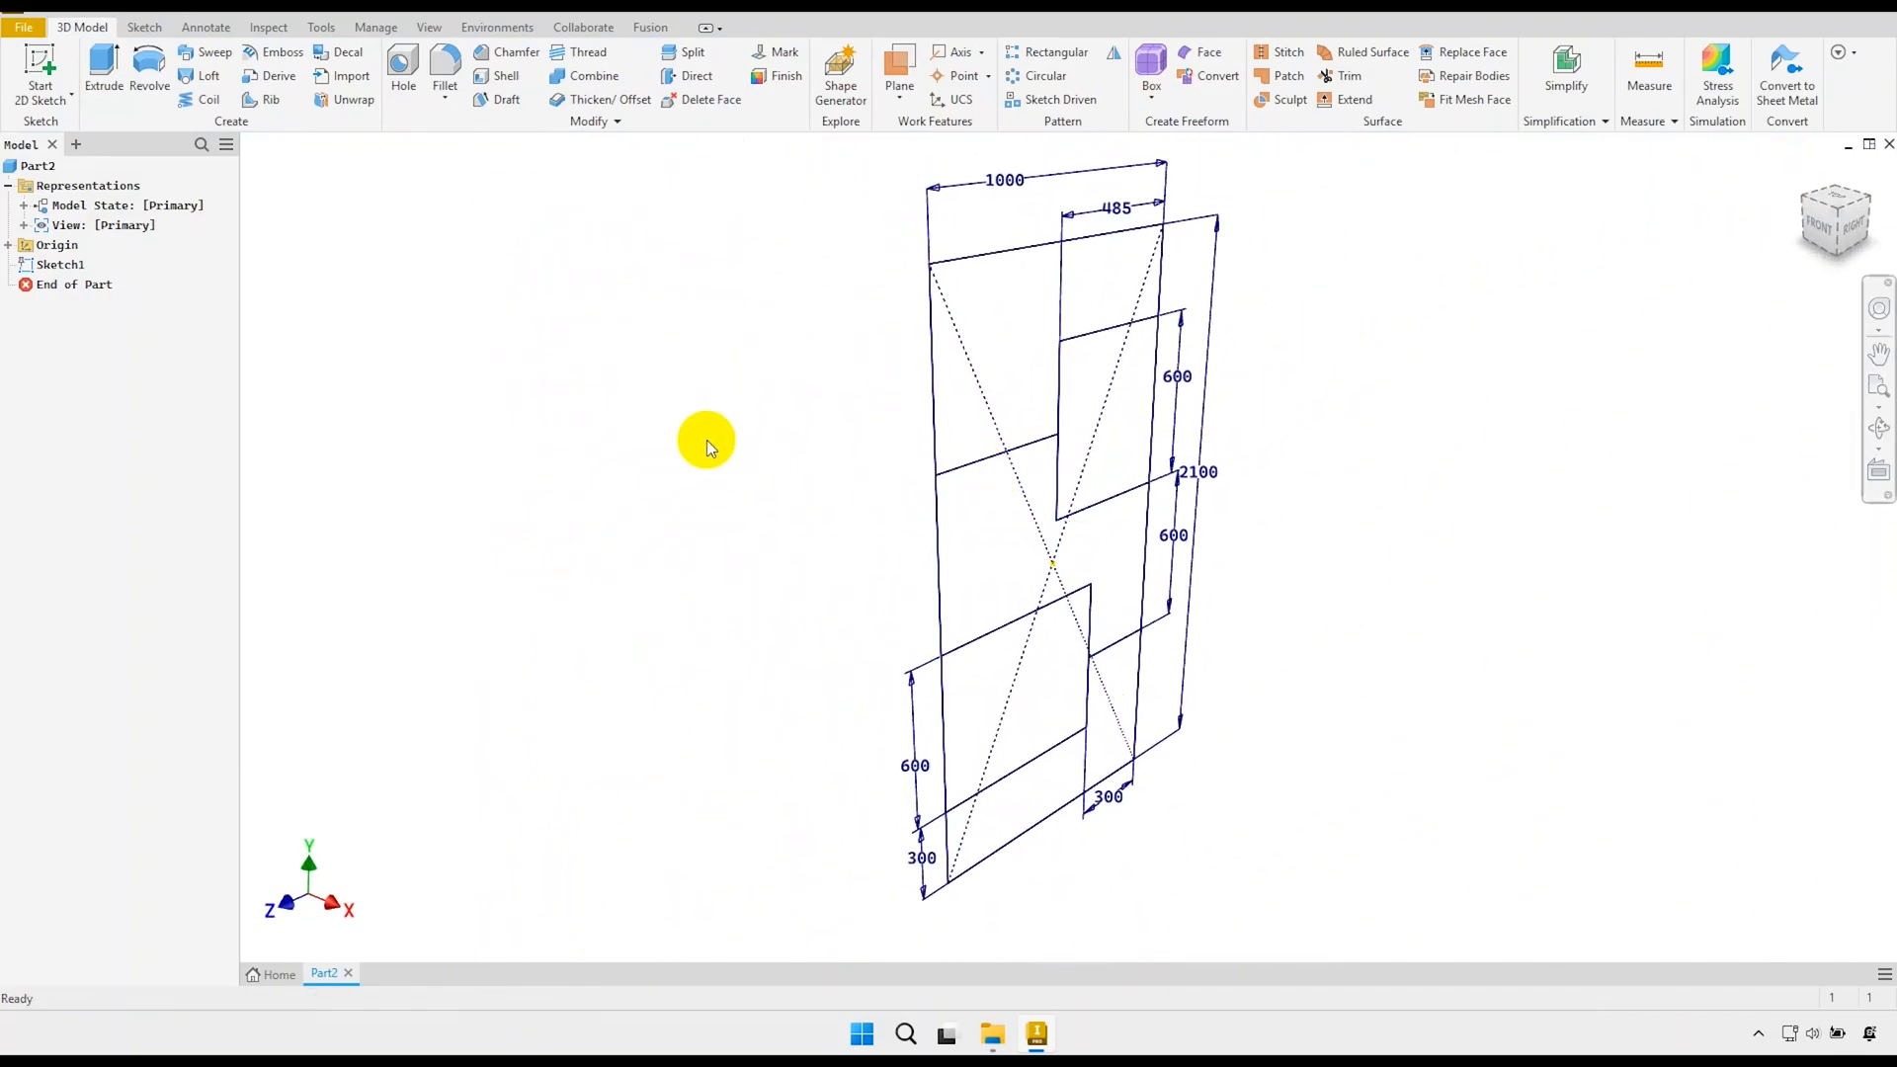
Save the part as Skeletal inside a new folder named PART FILES.
key(ctrl+s)
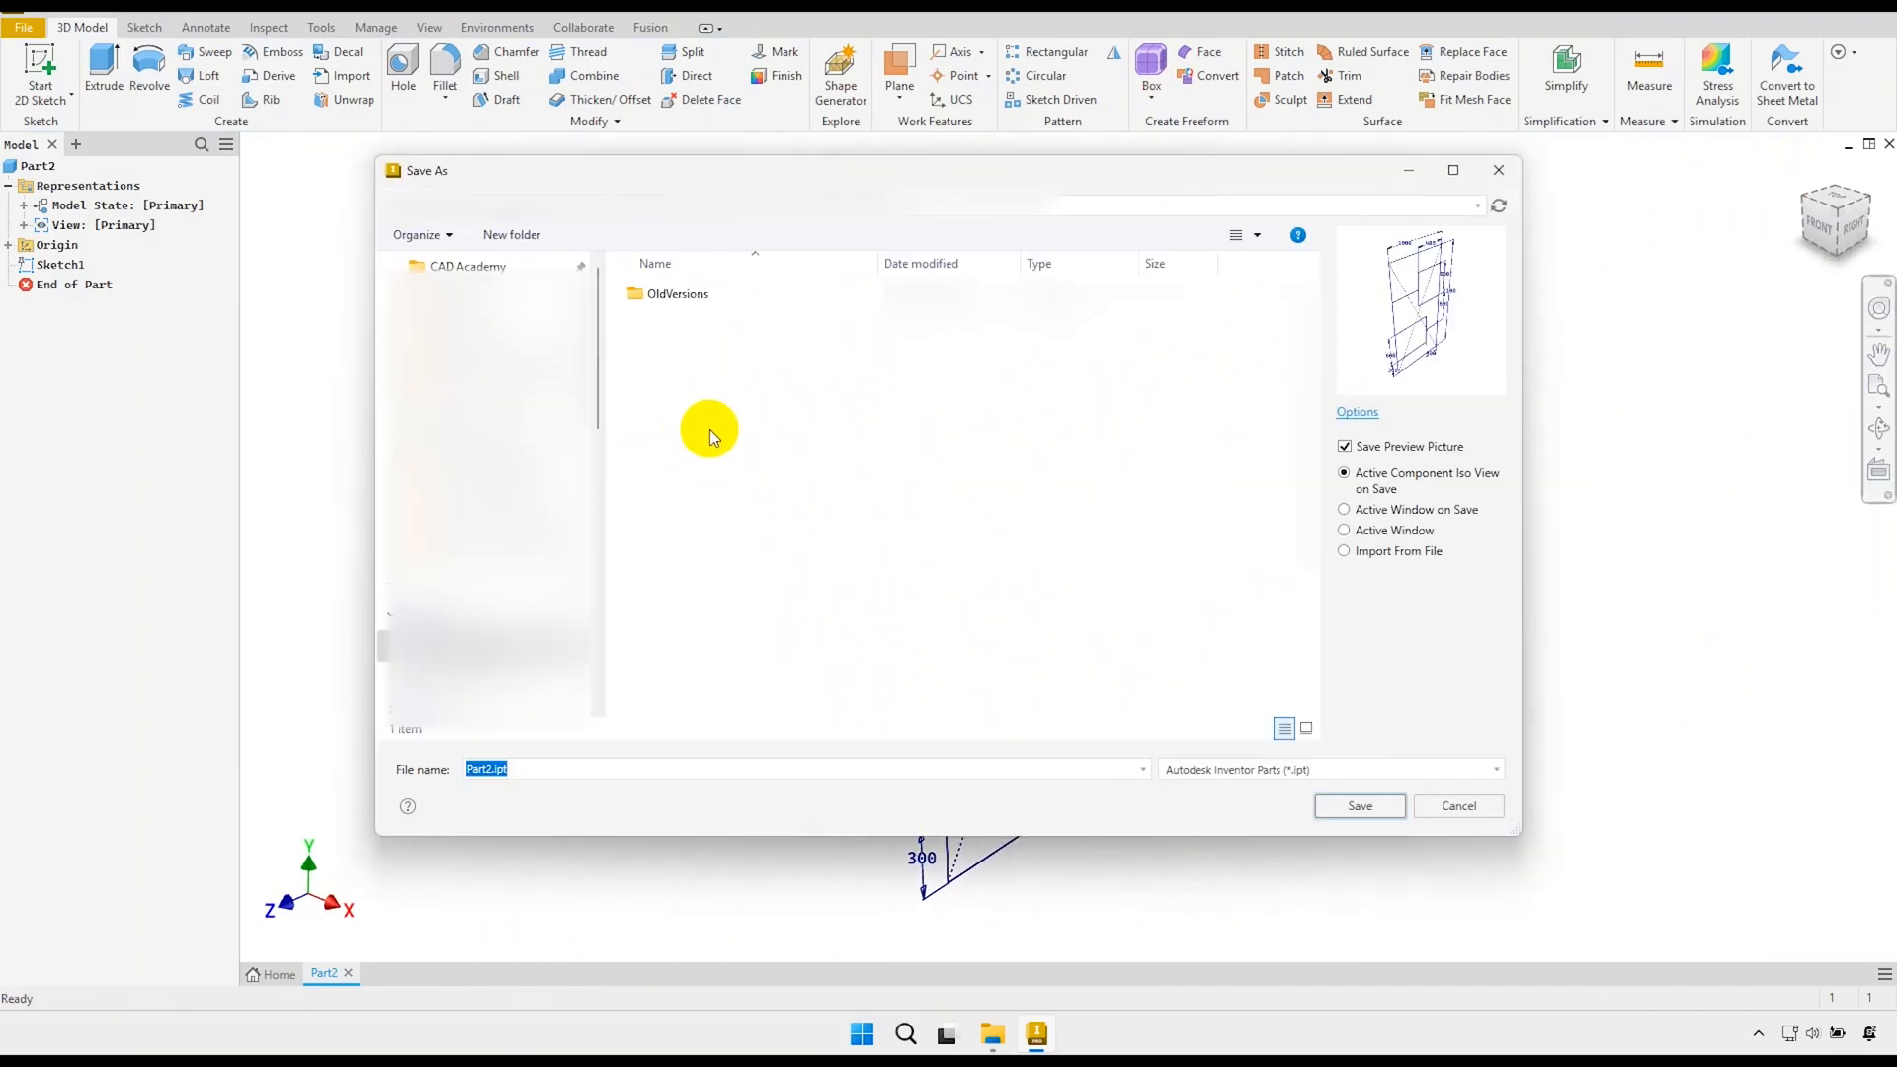
right_click(768, 383)
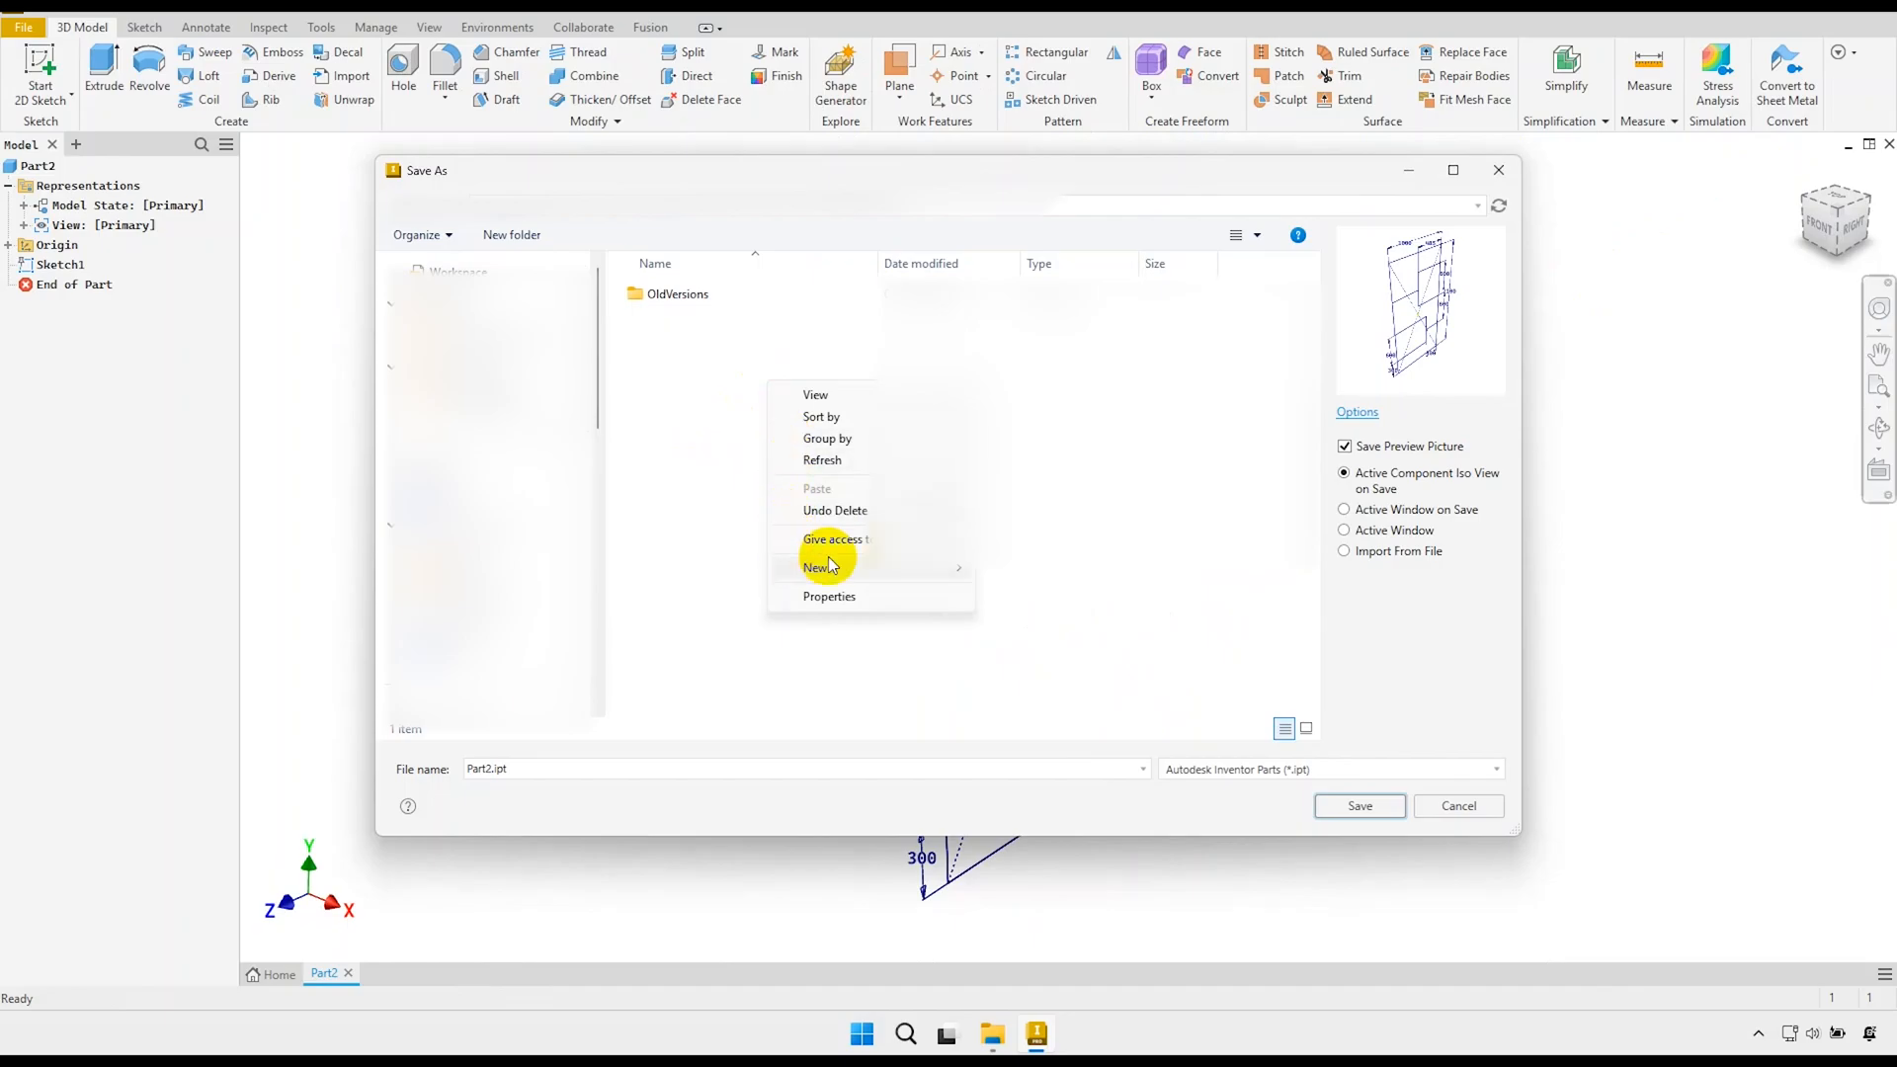
mouse_move(947, 577)
click(1018, 572)
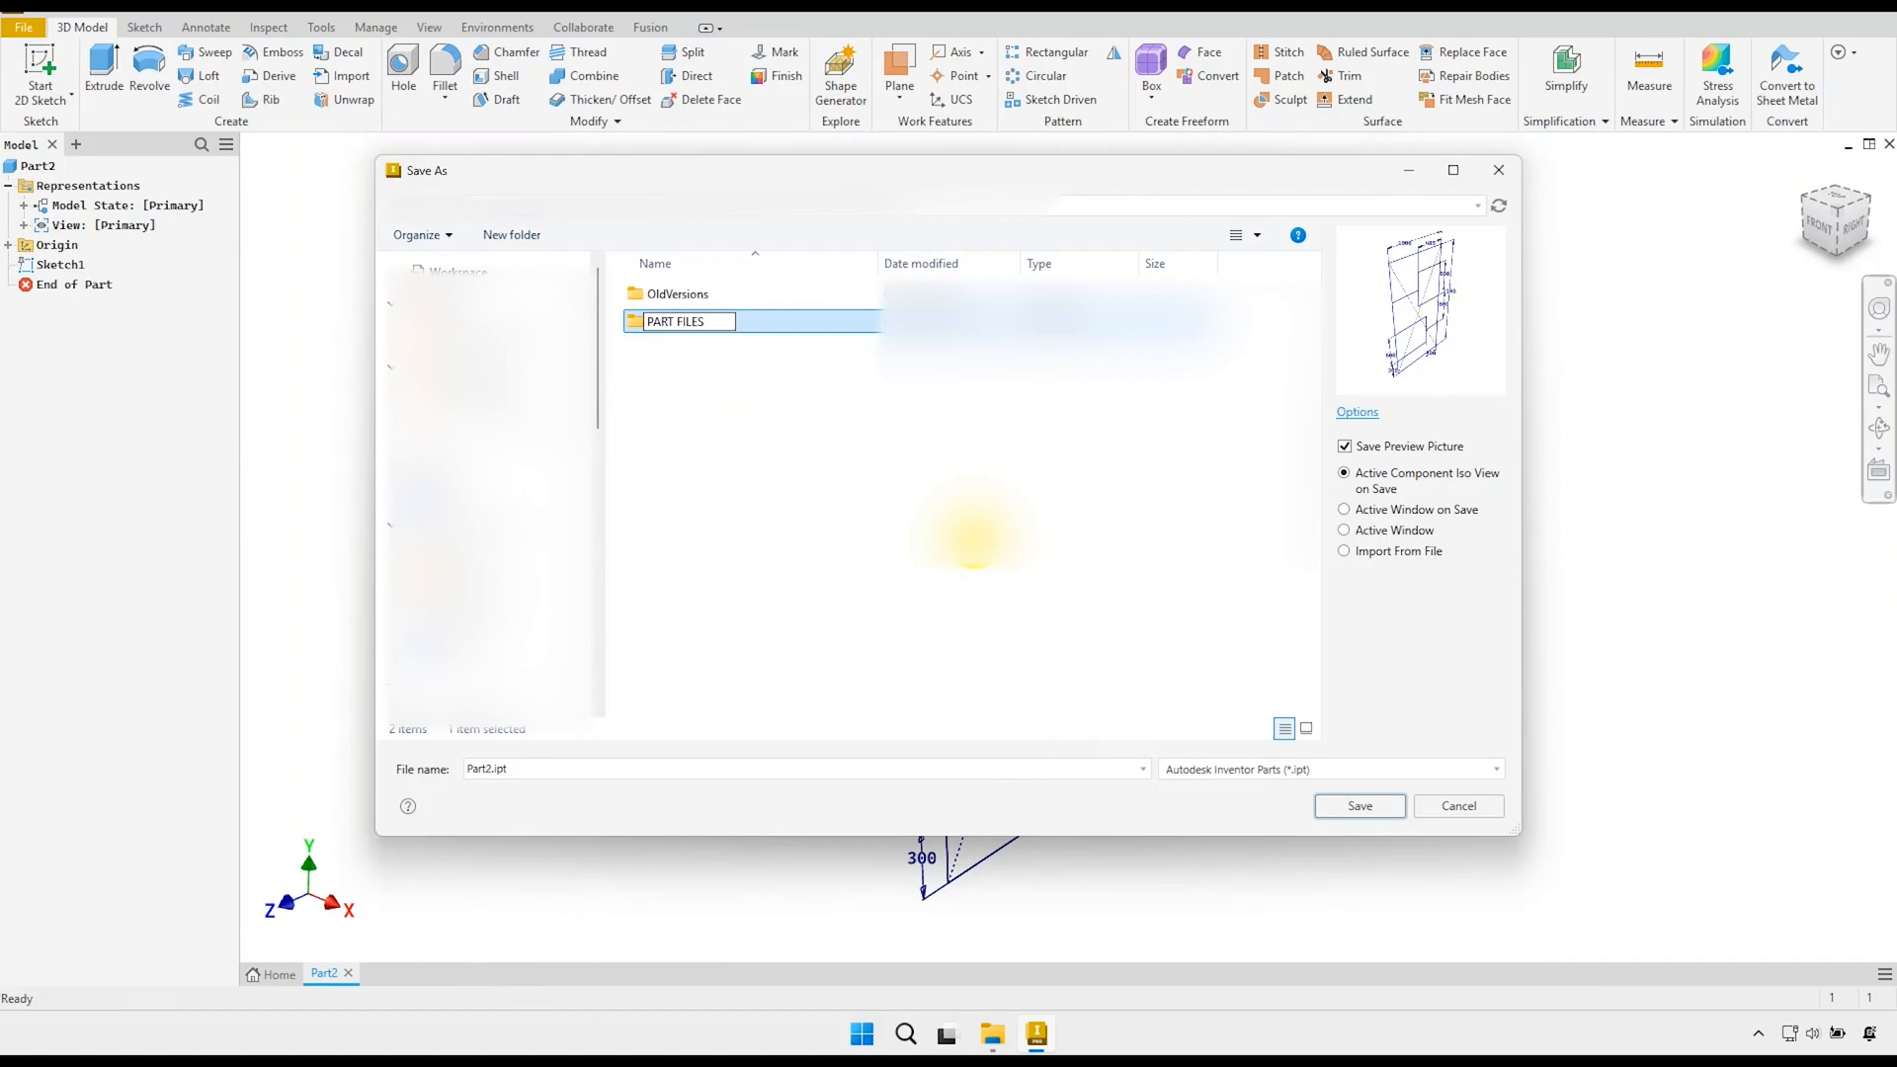
double_click(809, 333)
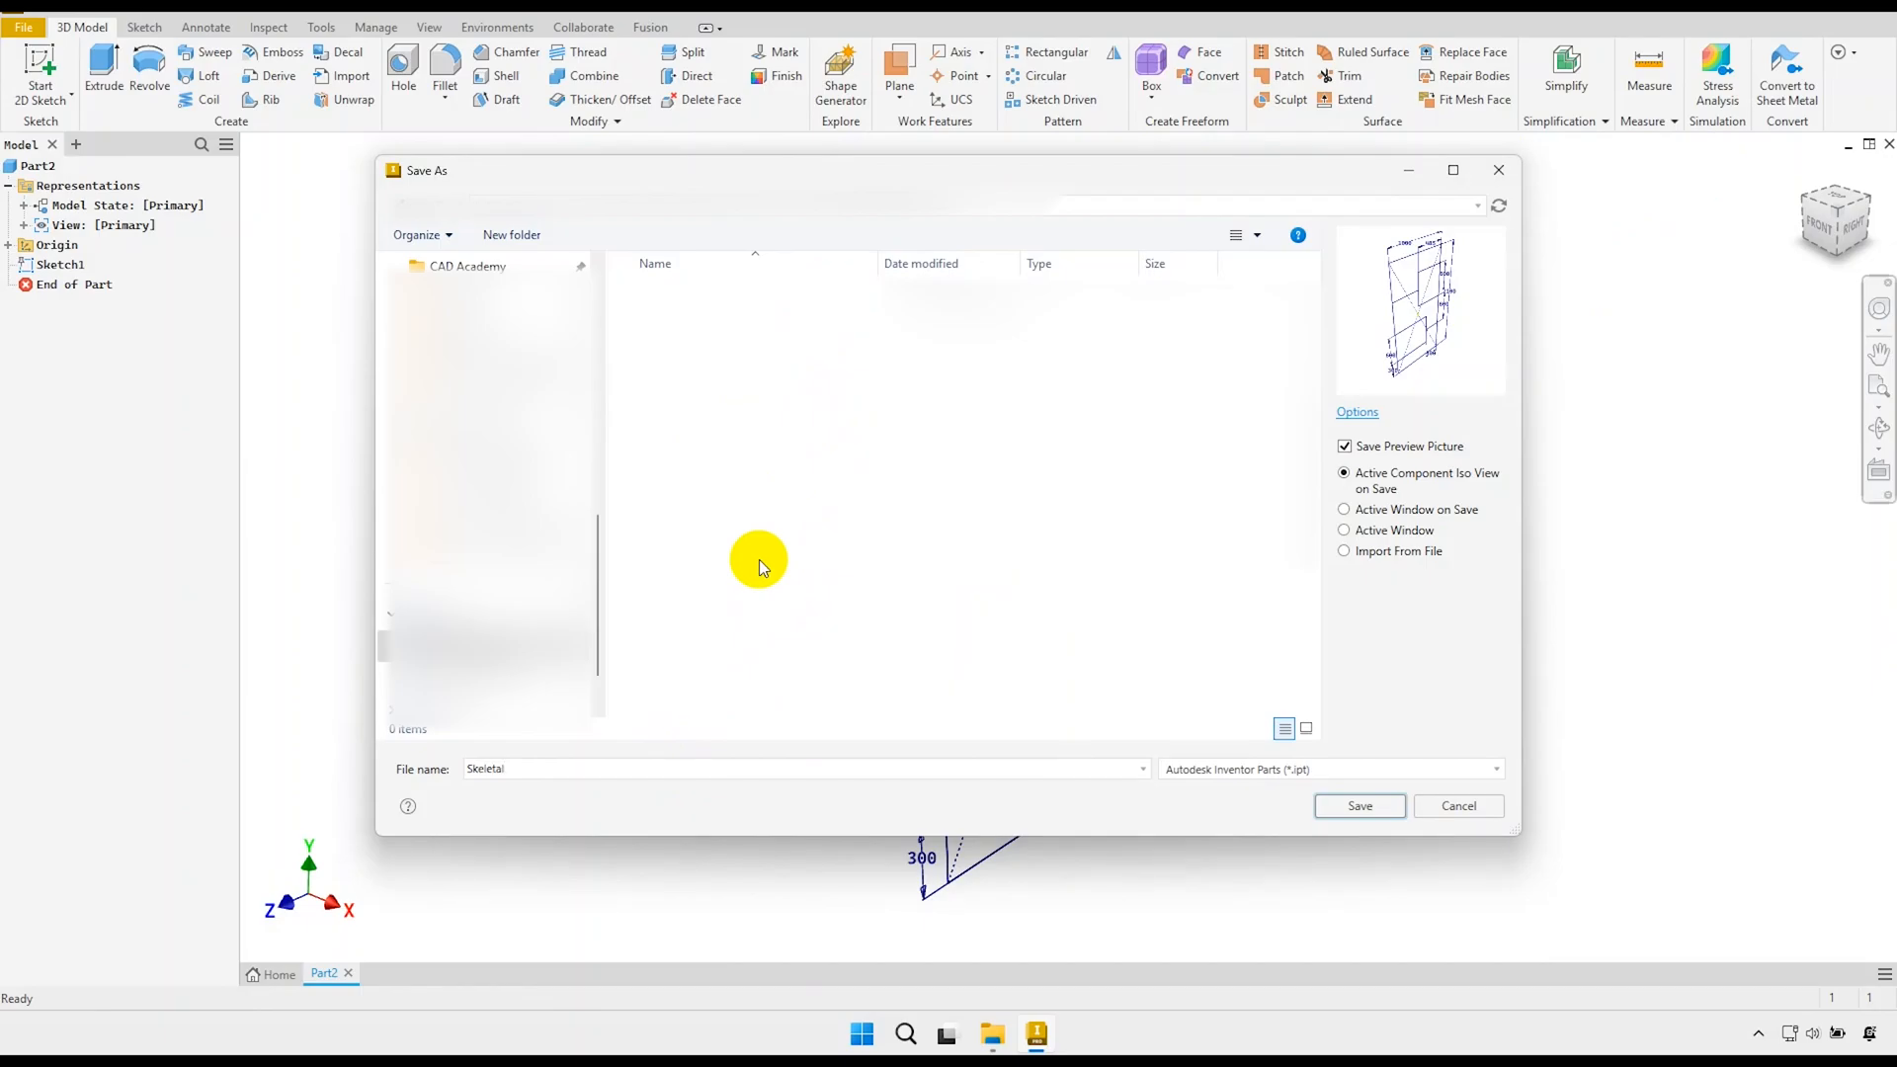
click(1361, 809)
Create a work plane offset -425 mm from the origin YZ plane.
mouse_move(975, 626)
middle_down()
mouse_move(961, 608)
mouse_move(939, 626)
middle_up()
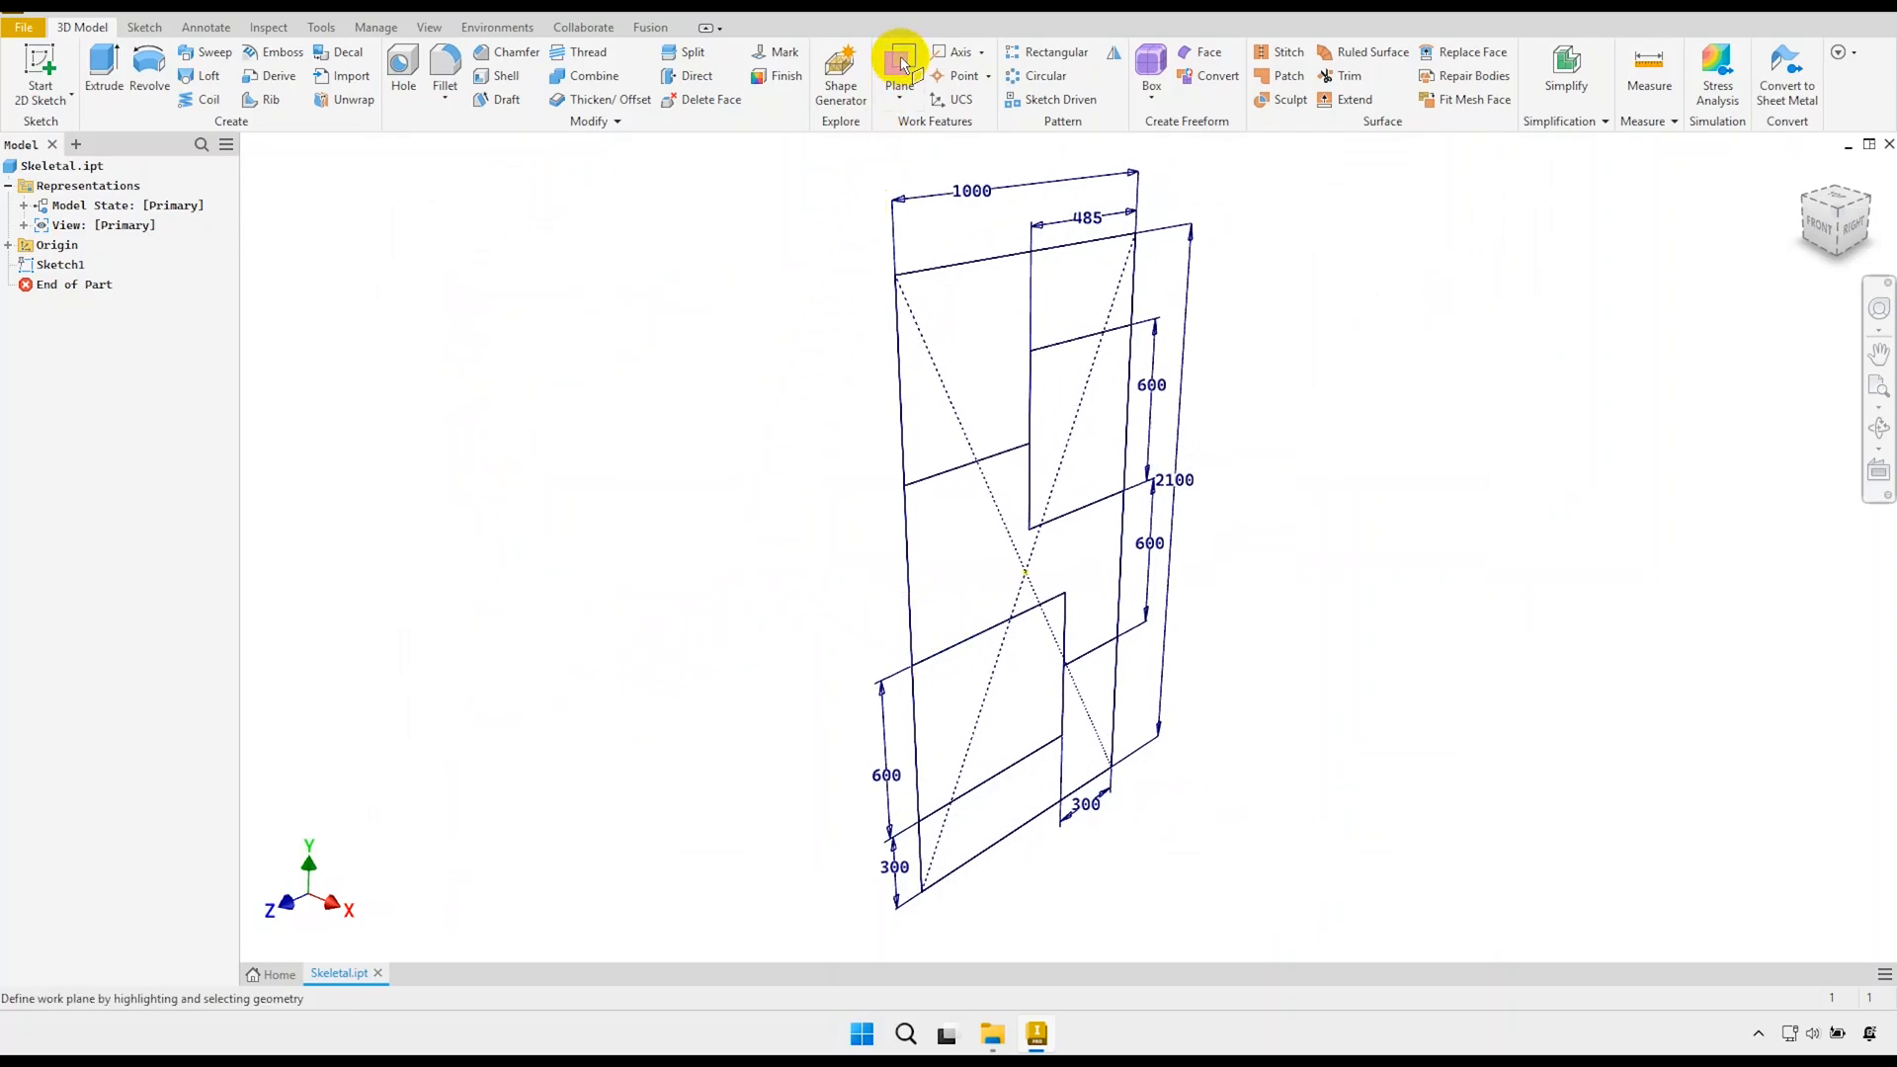
click(9, 245)
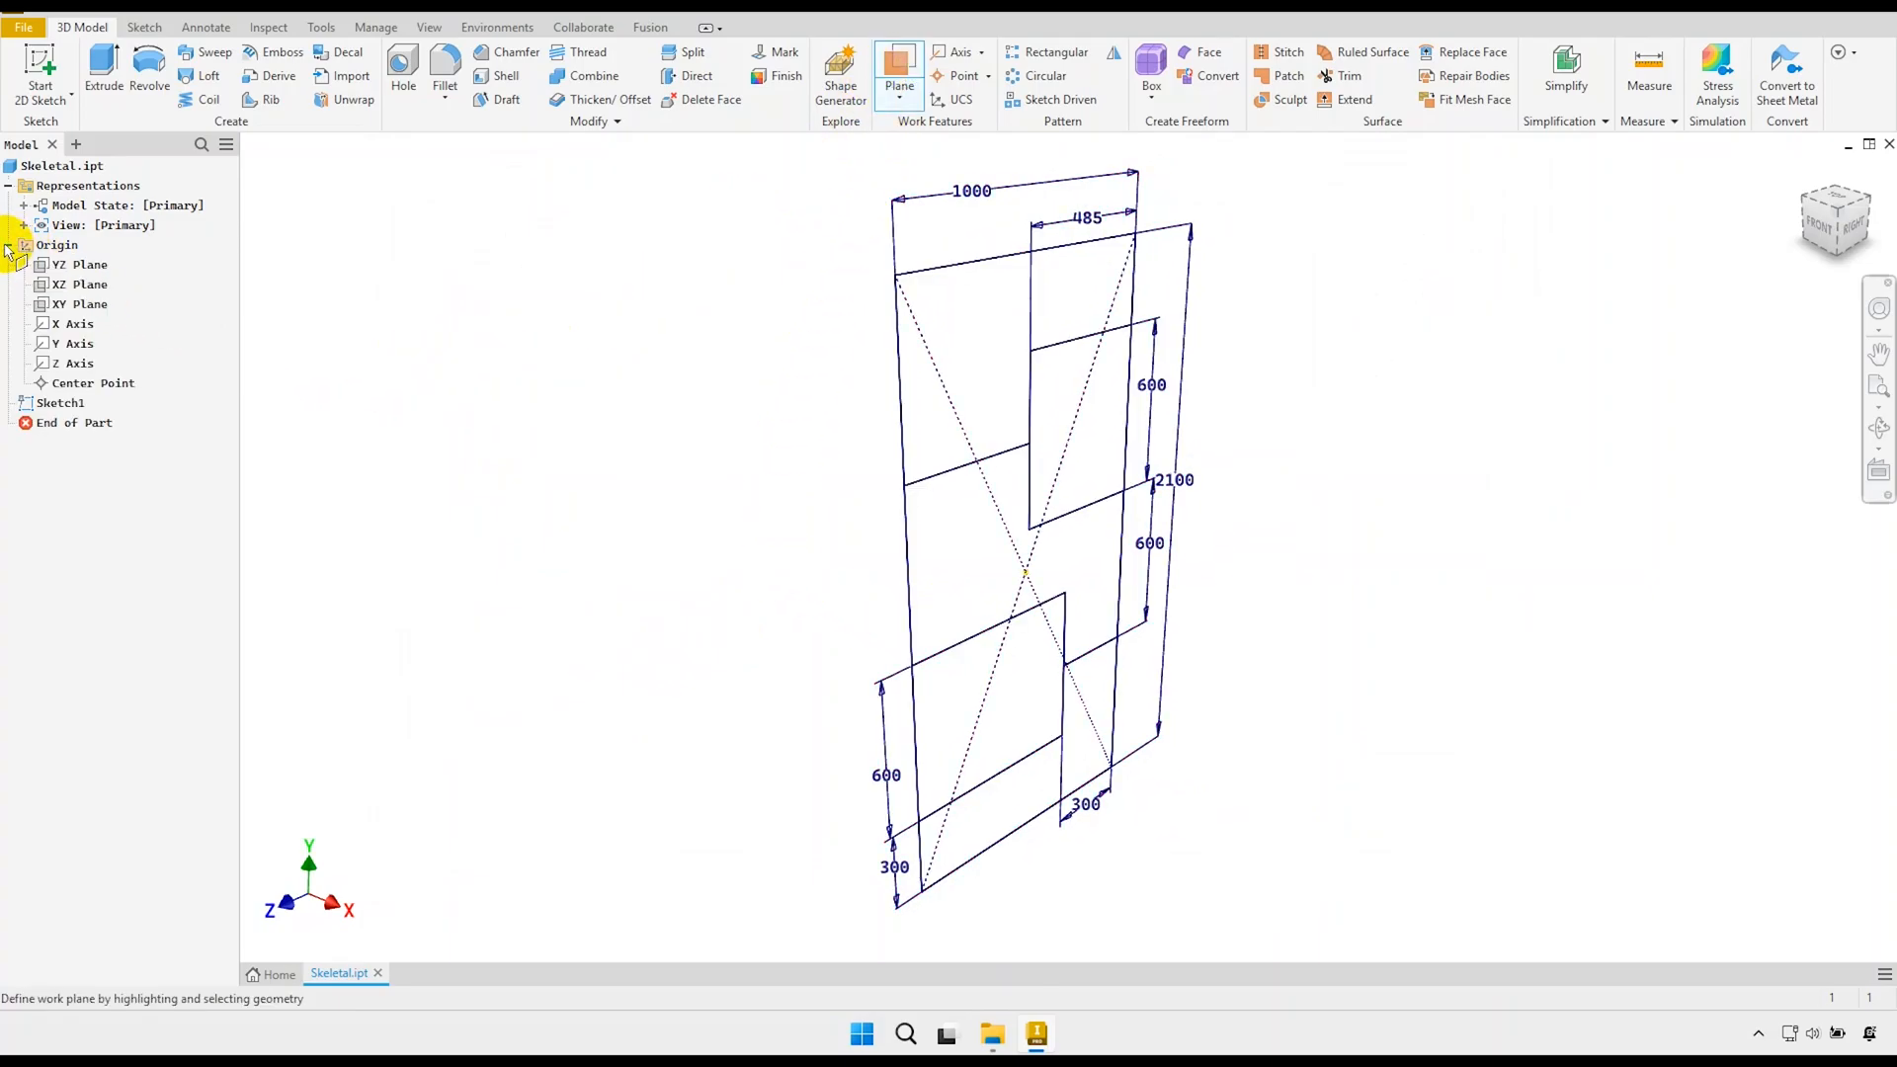
click(58, 266)
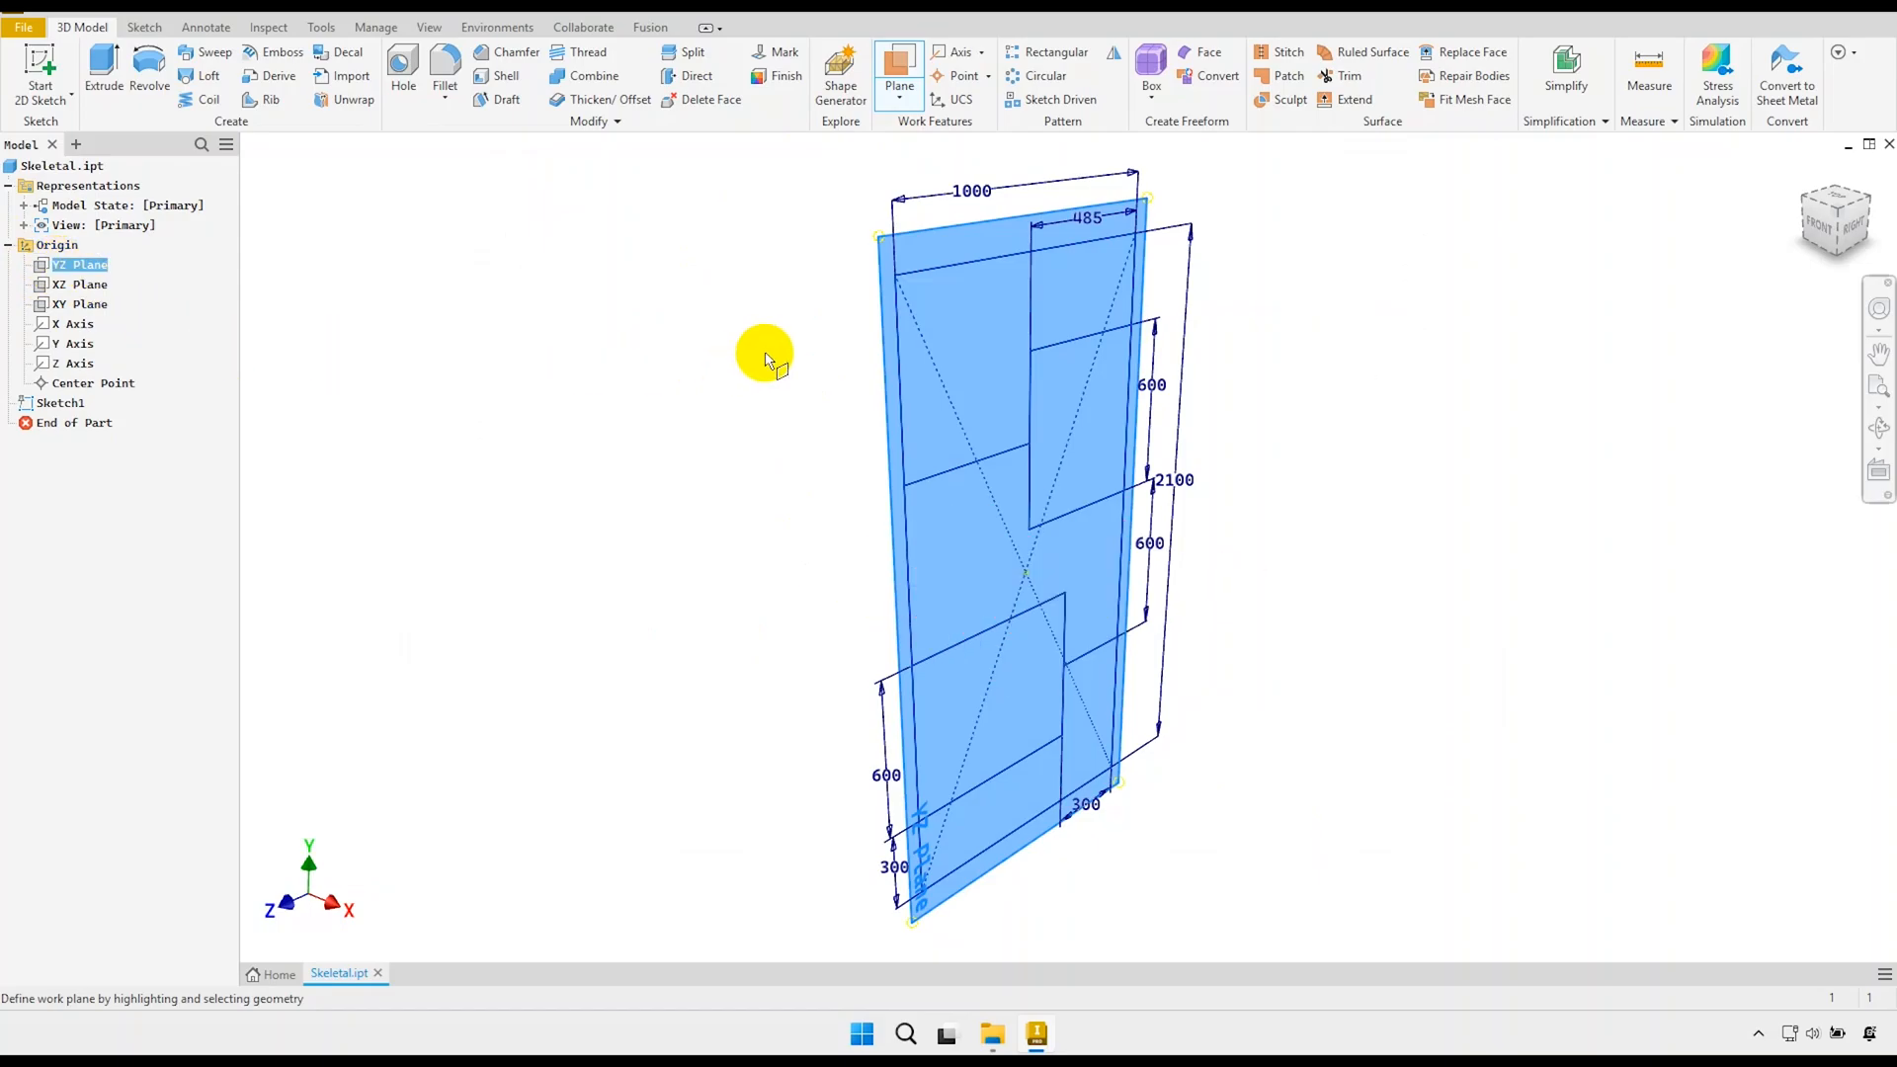
drag(886, 299, 732, 316)
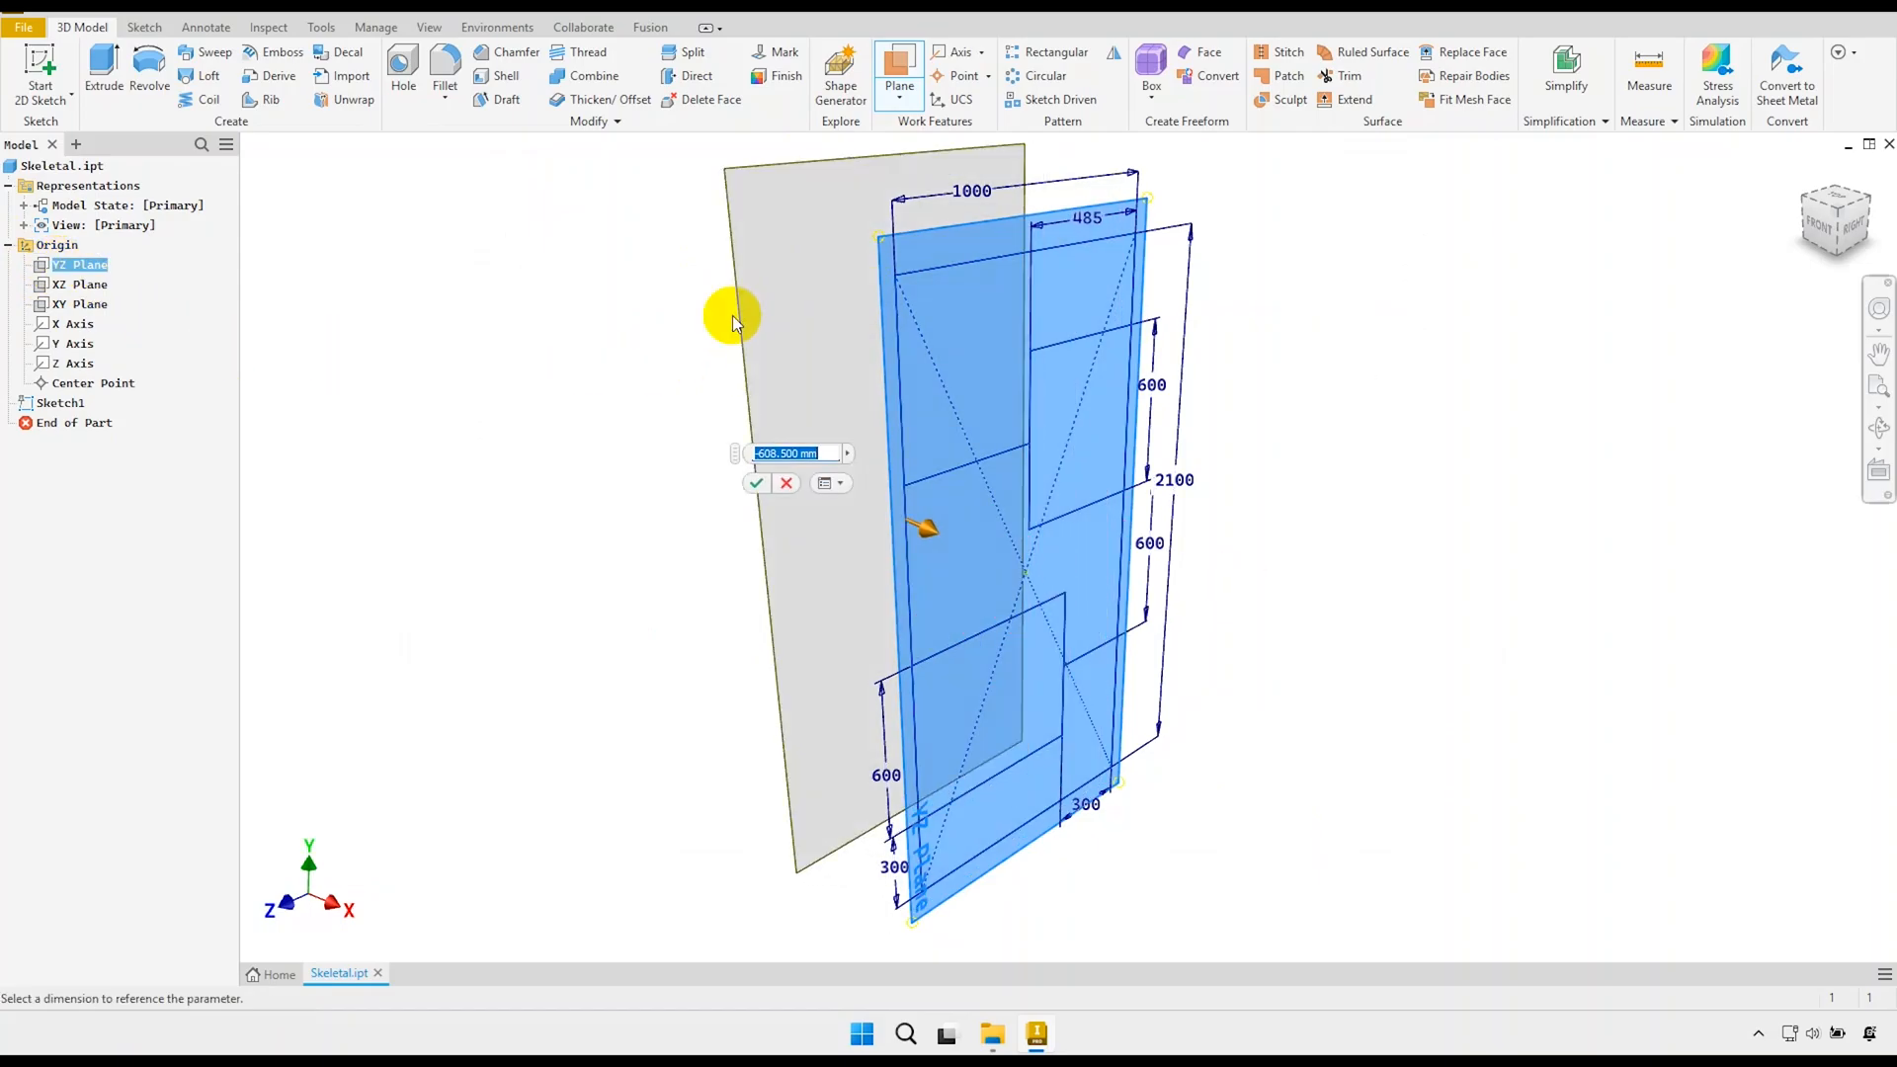
text(-4)
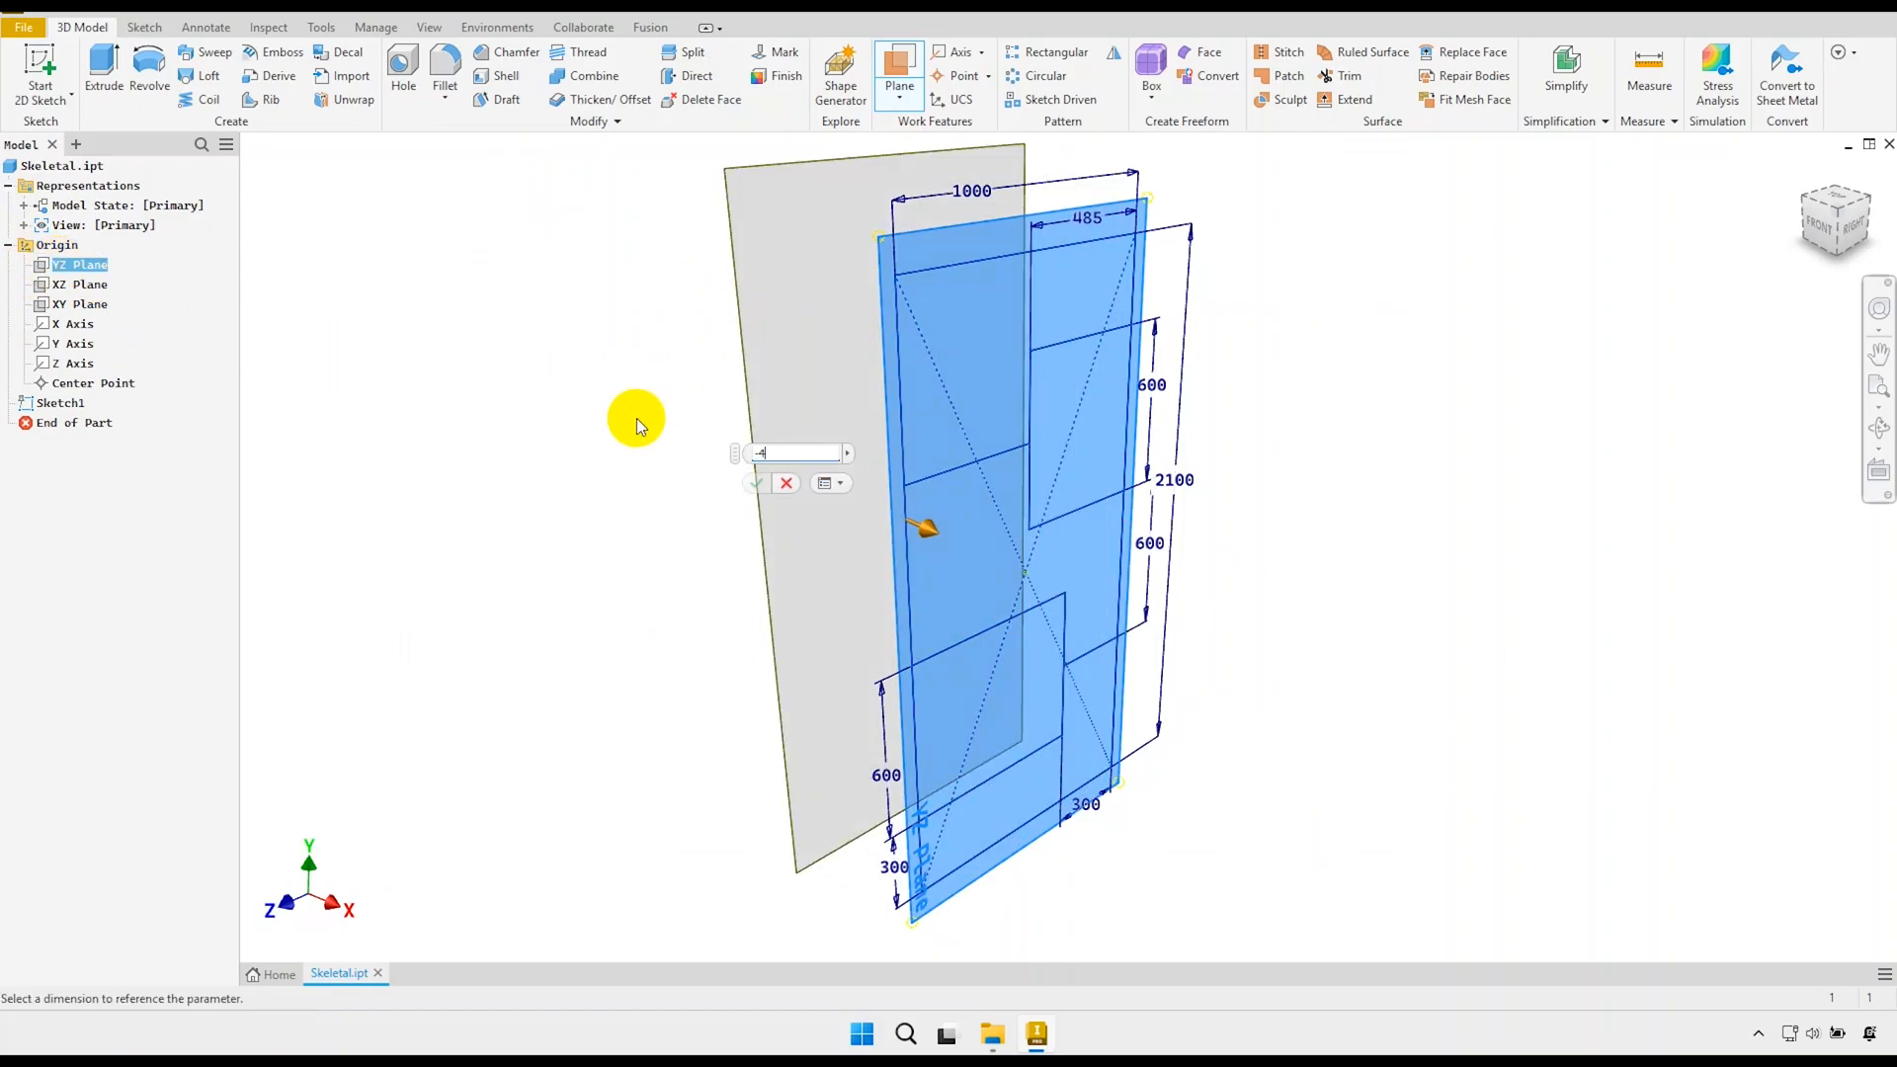
text(25)
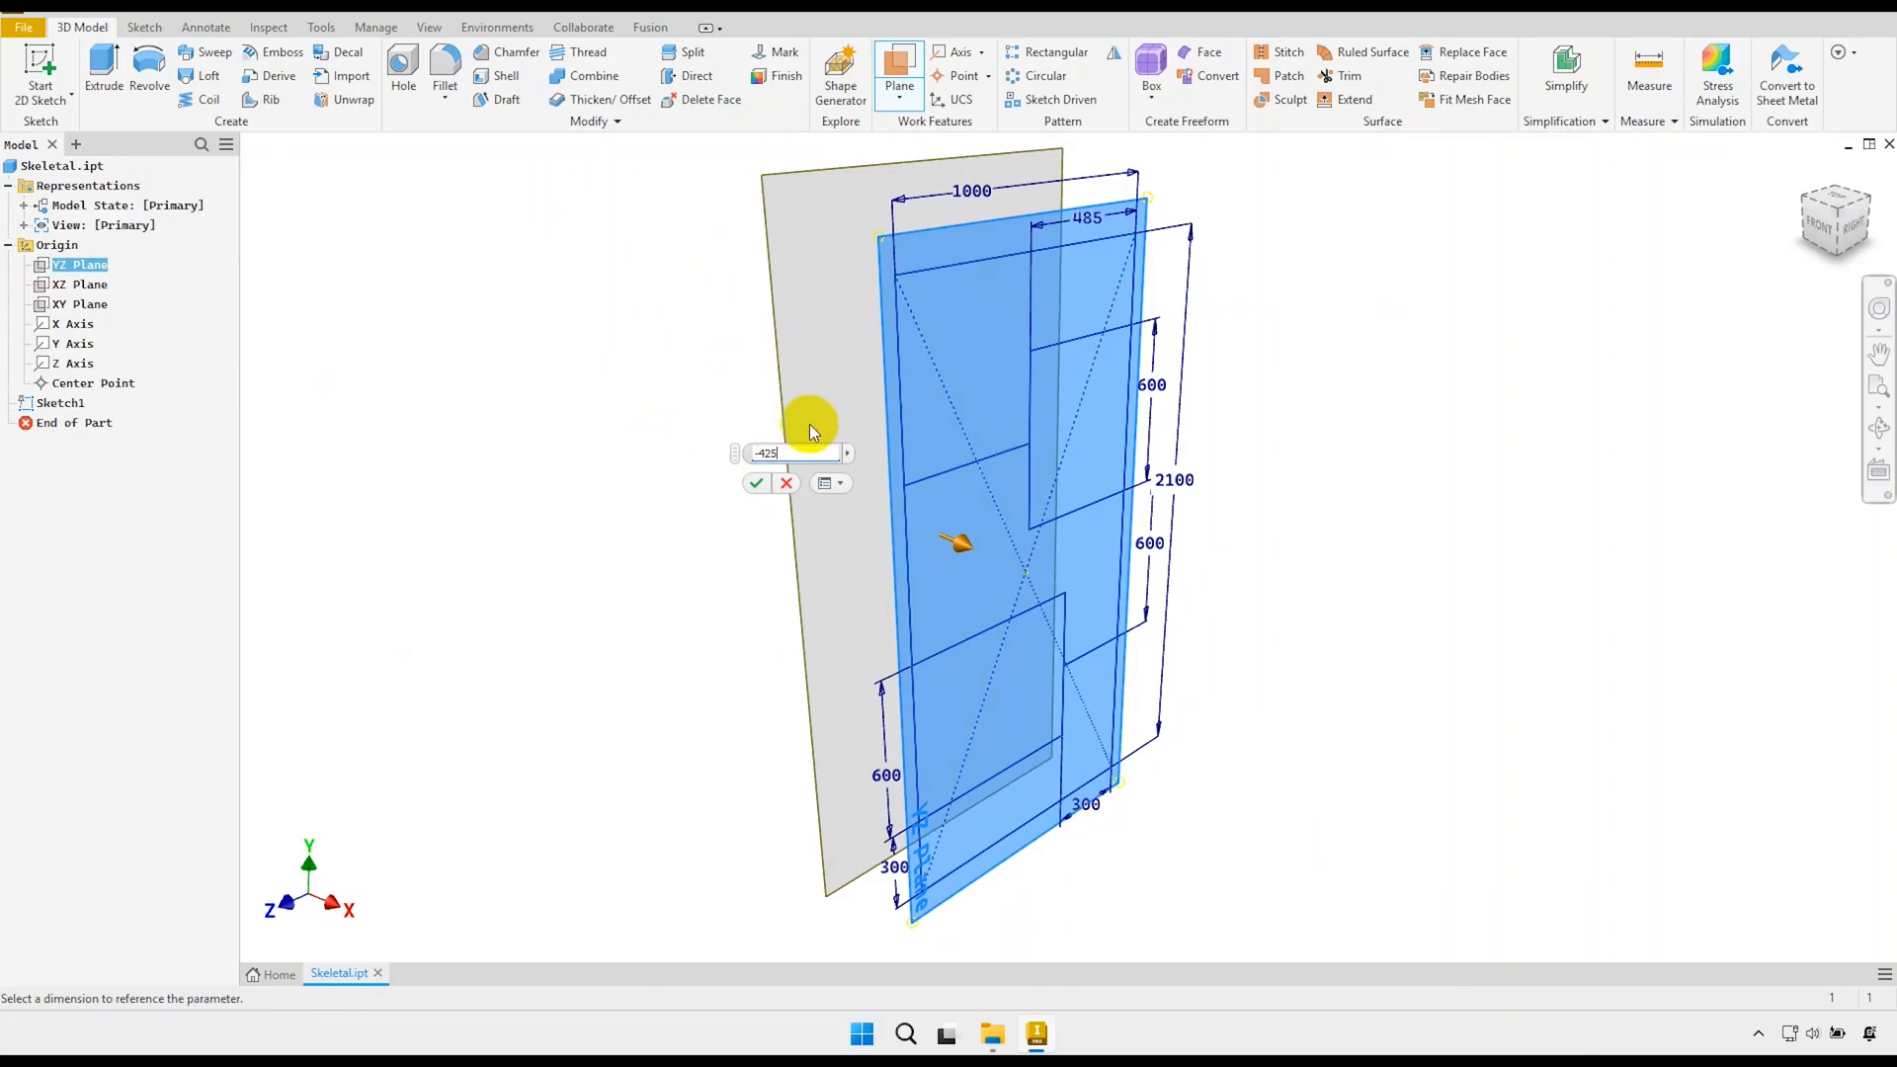
scroll(814, 421, up, 2)
click(756, 482)
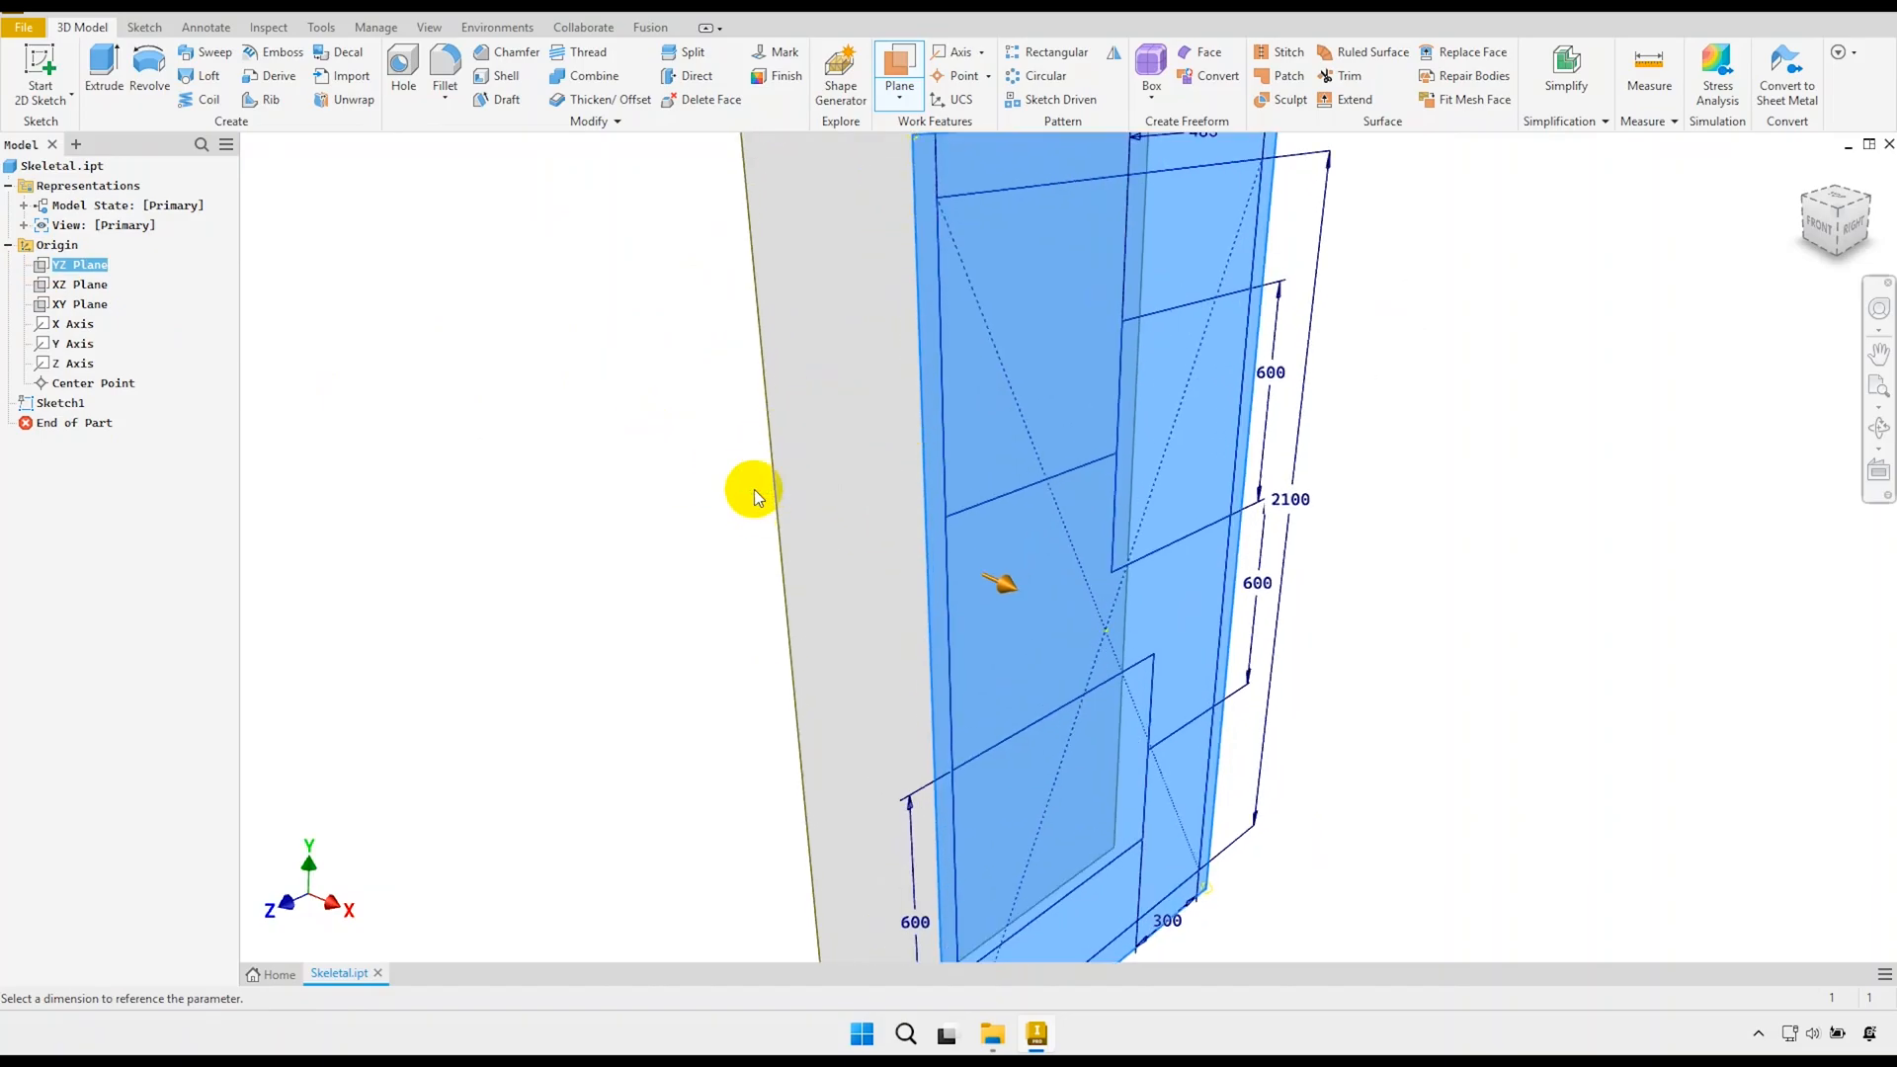
Start a new 2D sketch on the offset work plane behind the layout.
scroll(722, 494, down, 2)
shift+middle_drag(746, 501, 816, 500)
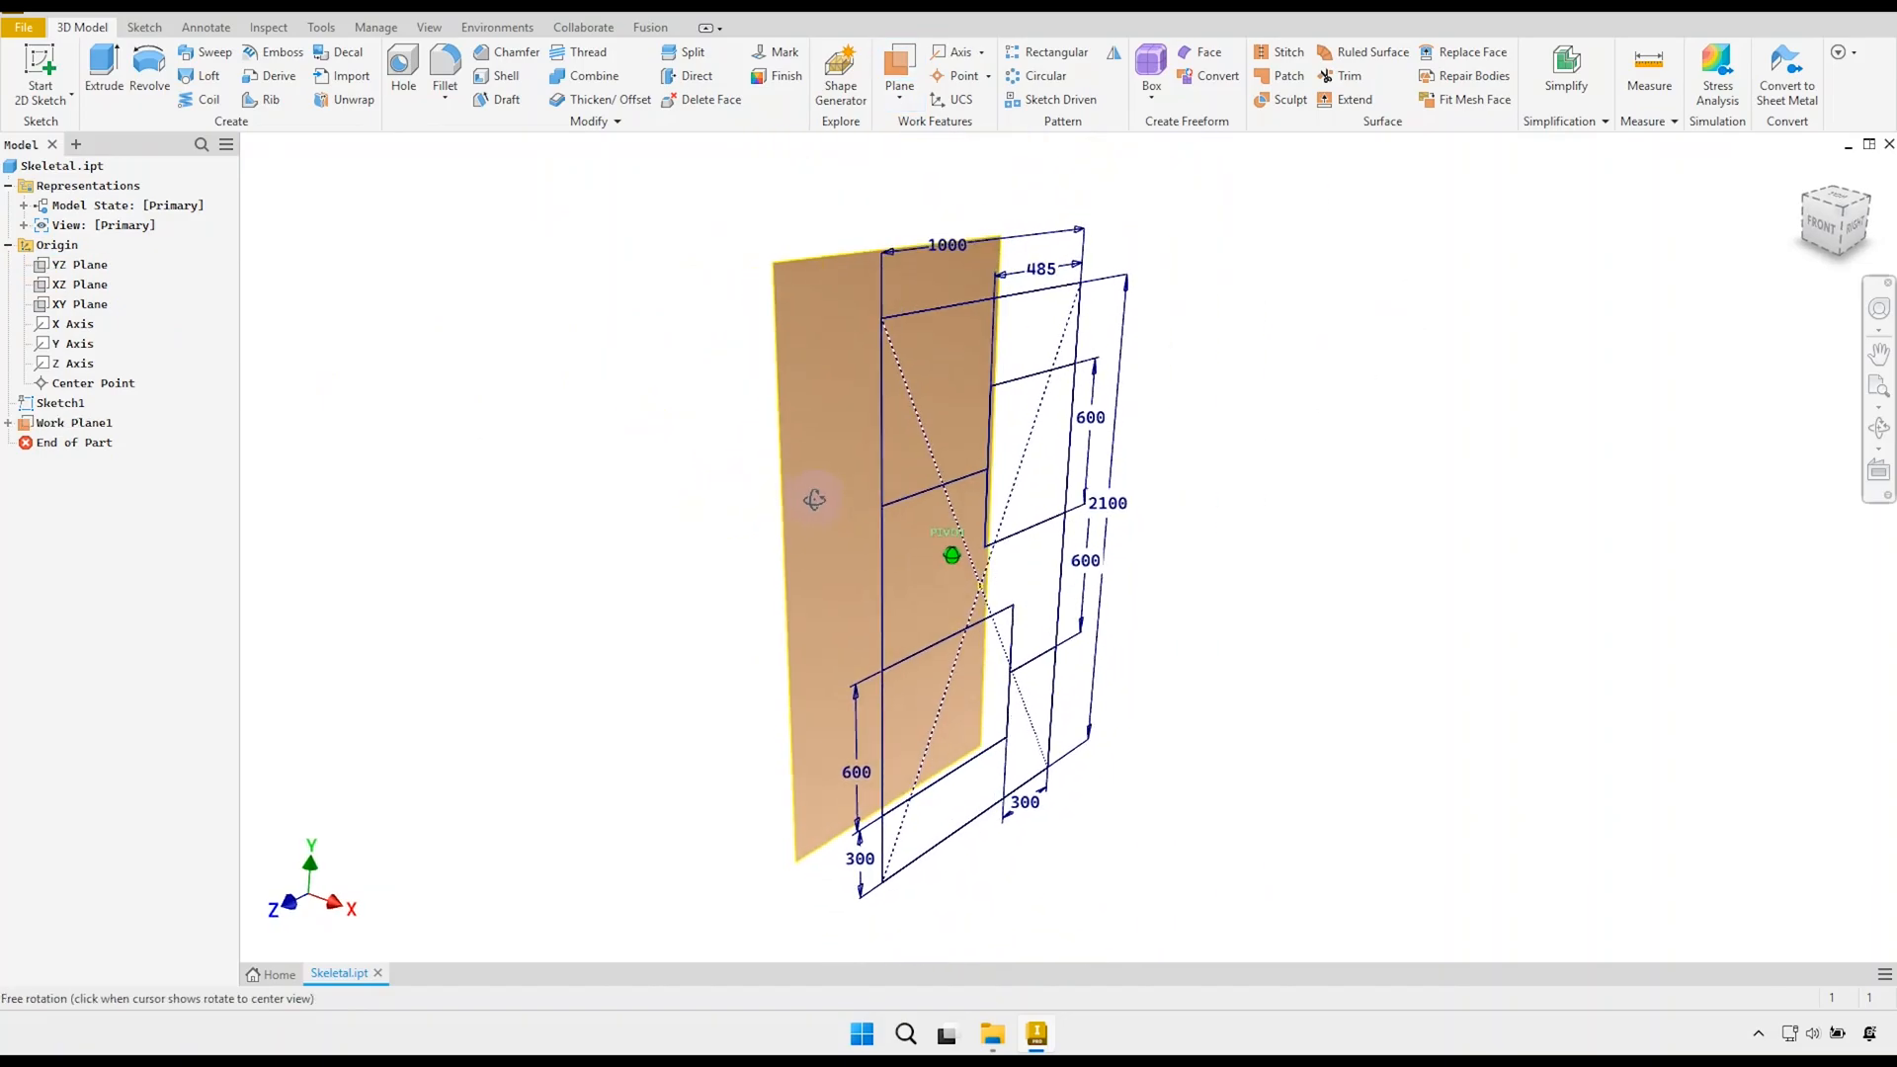
scroll(810, 382, up, 1)
scroll(810, 382, up, 1)
click(800, 246)
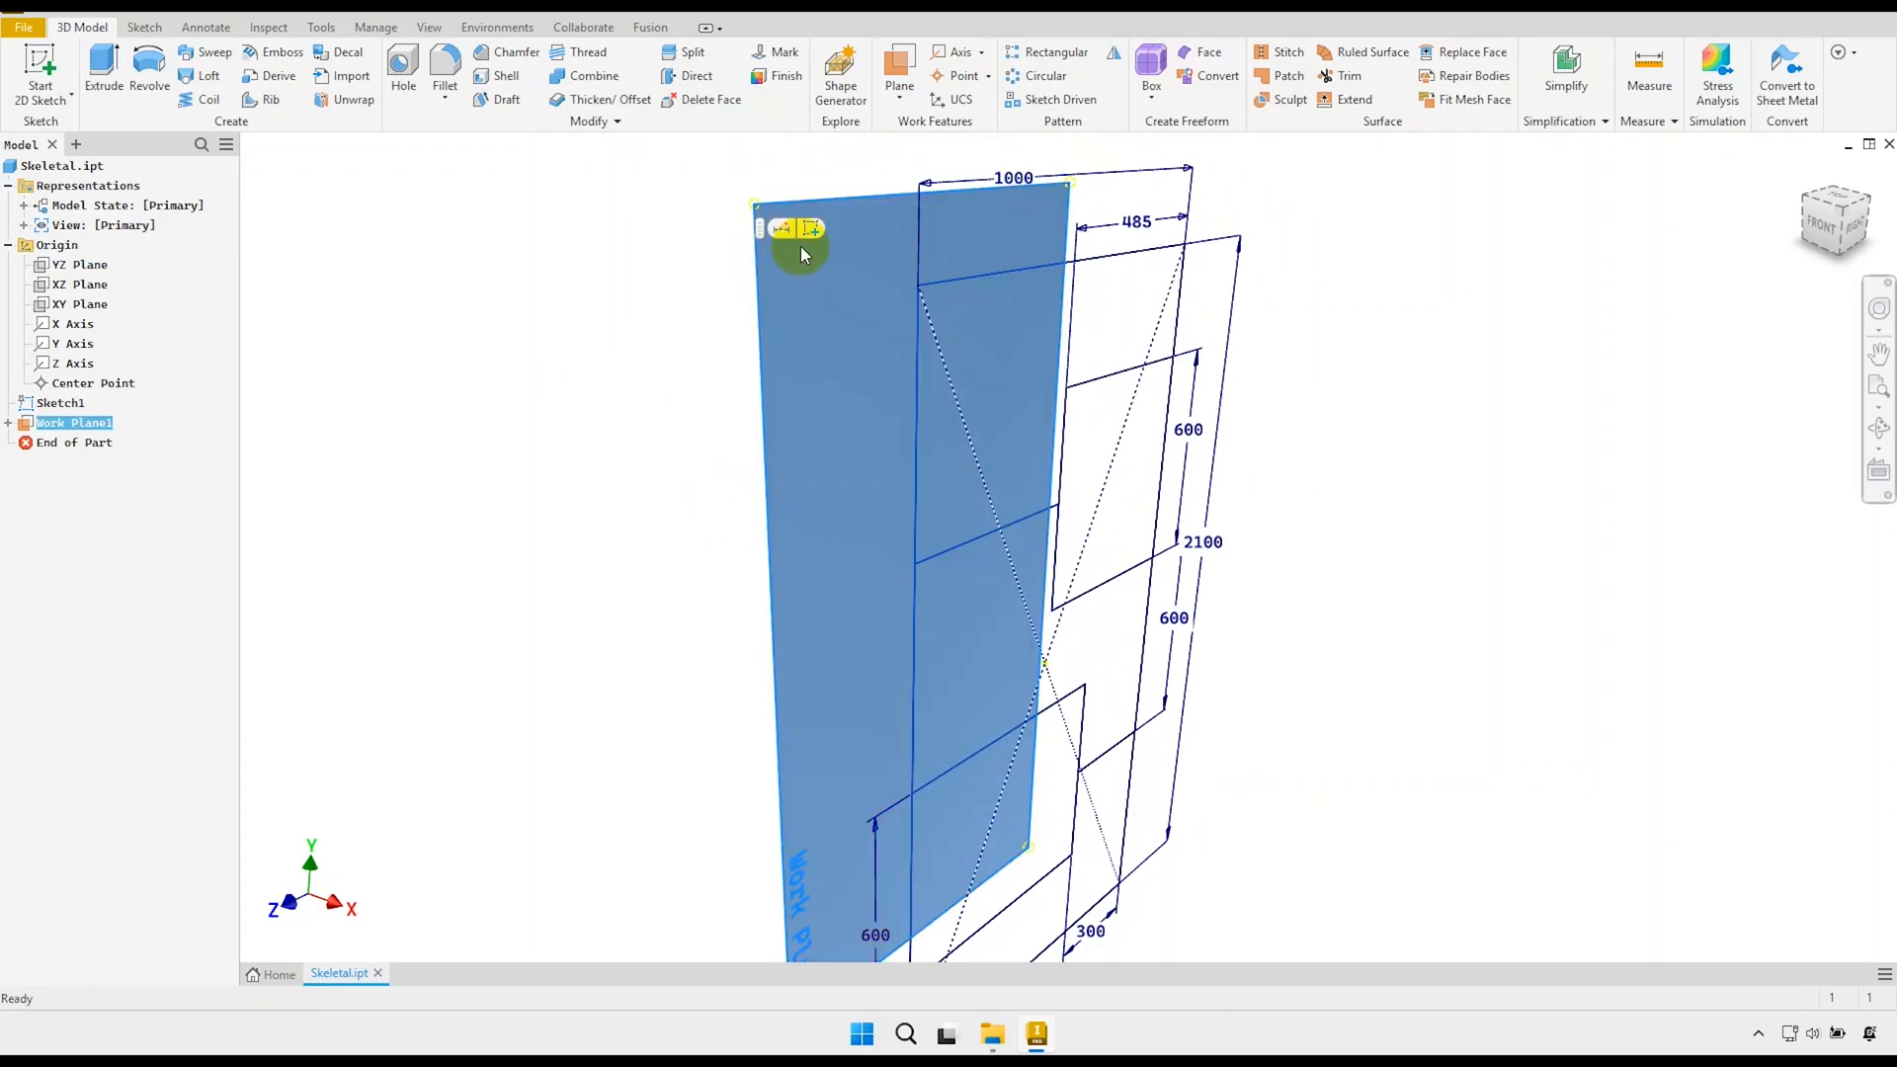
key(s)
scroll(964, 383, down, 1)
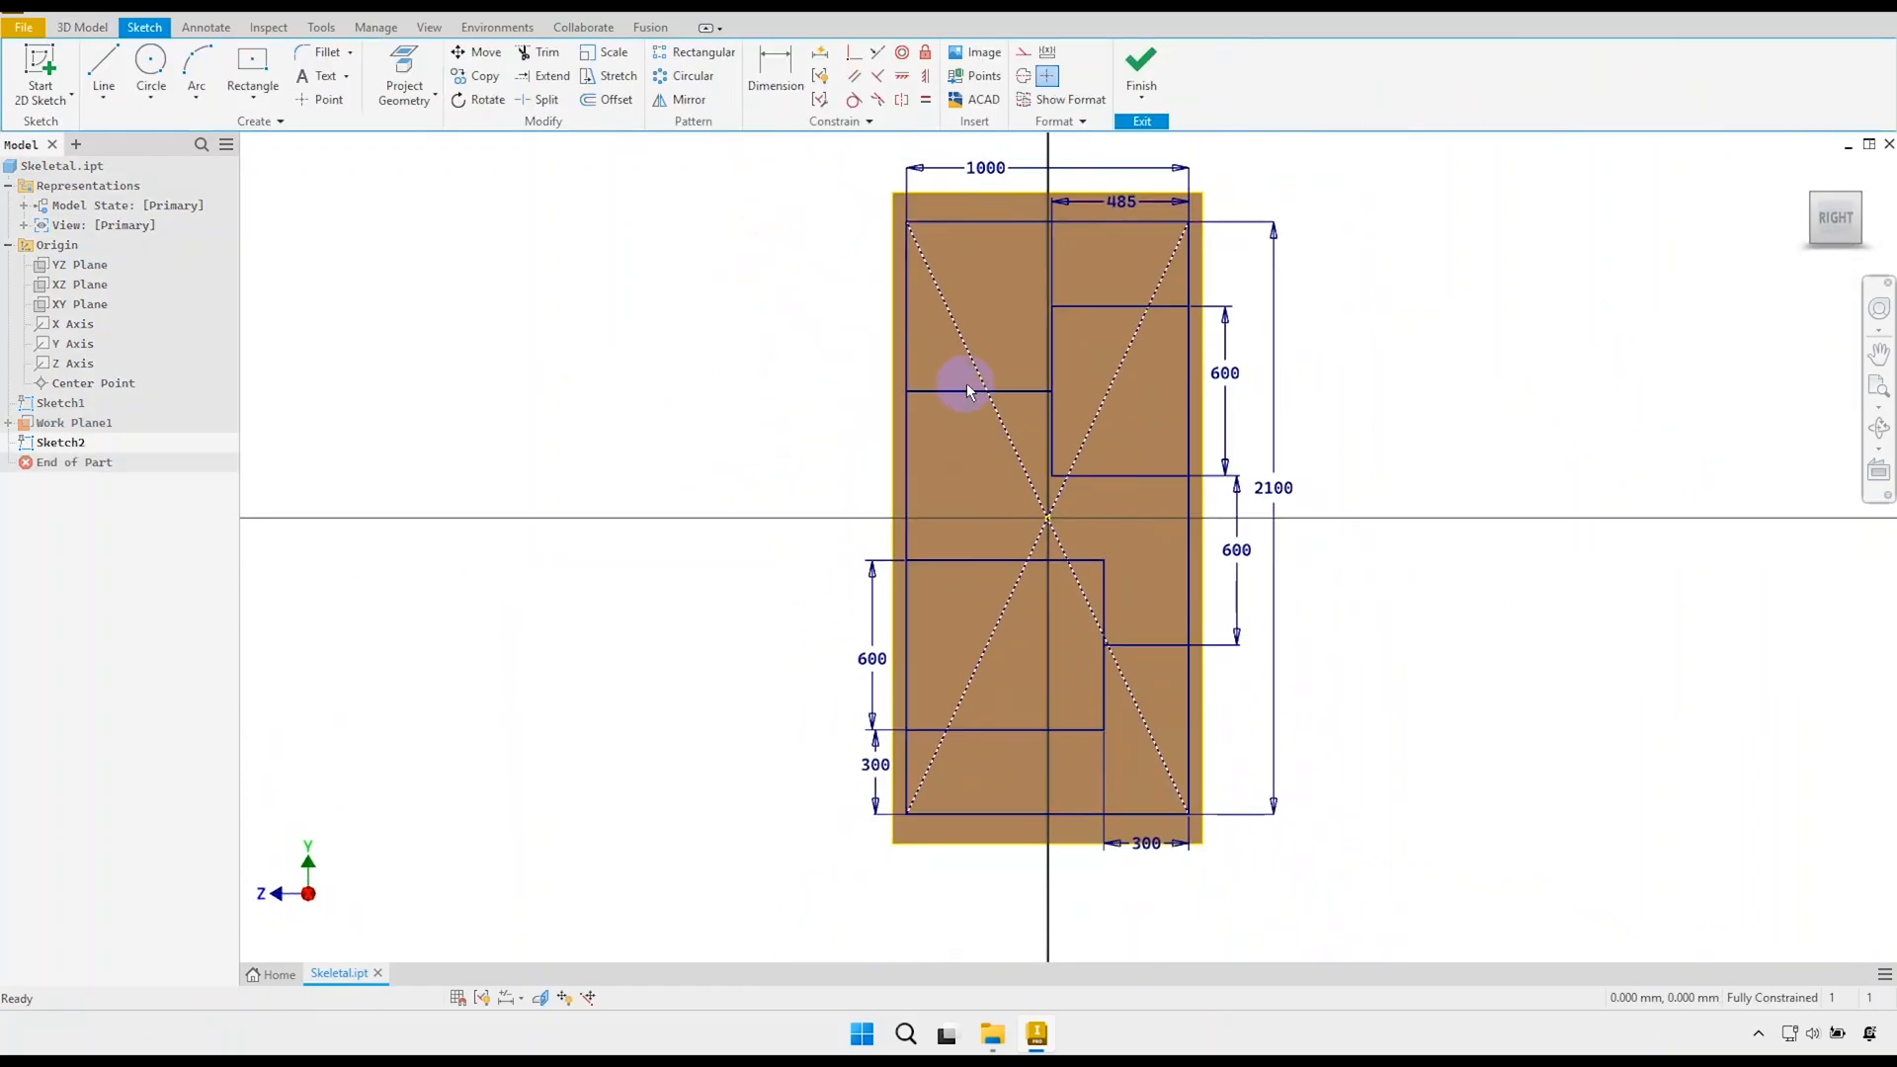
middle_drag(967, 385, 925, 428)
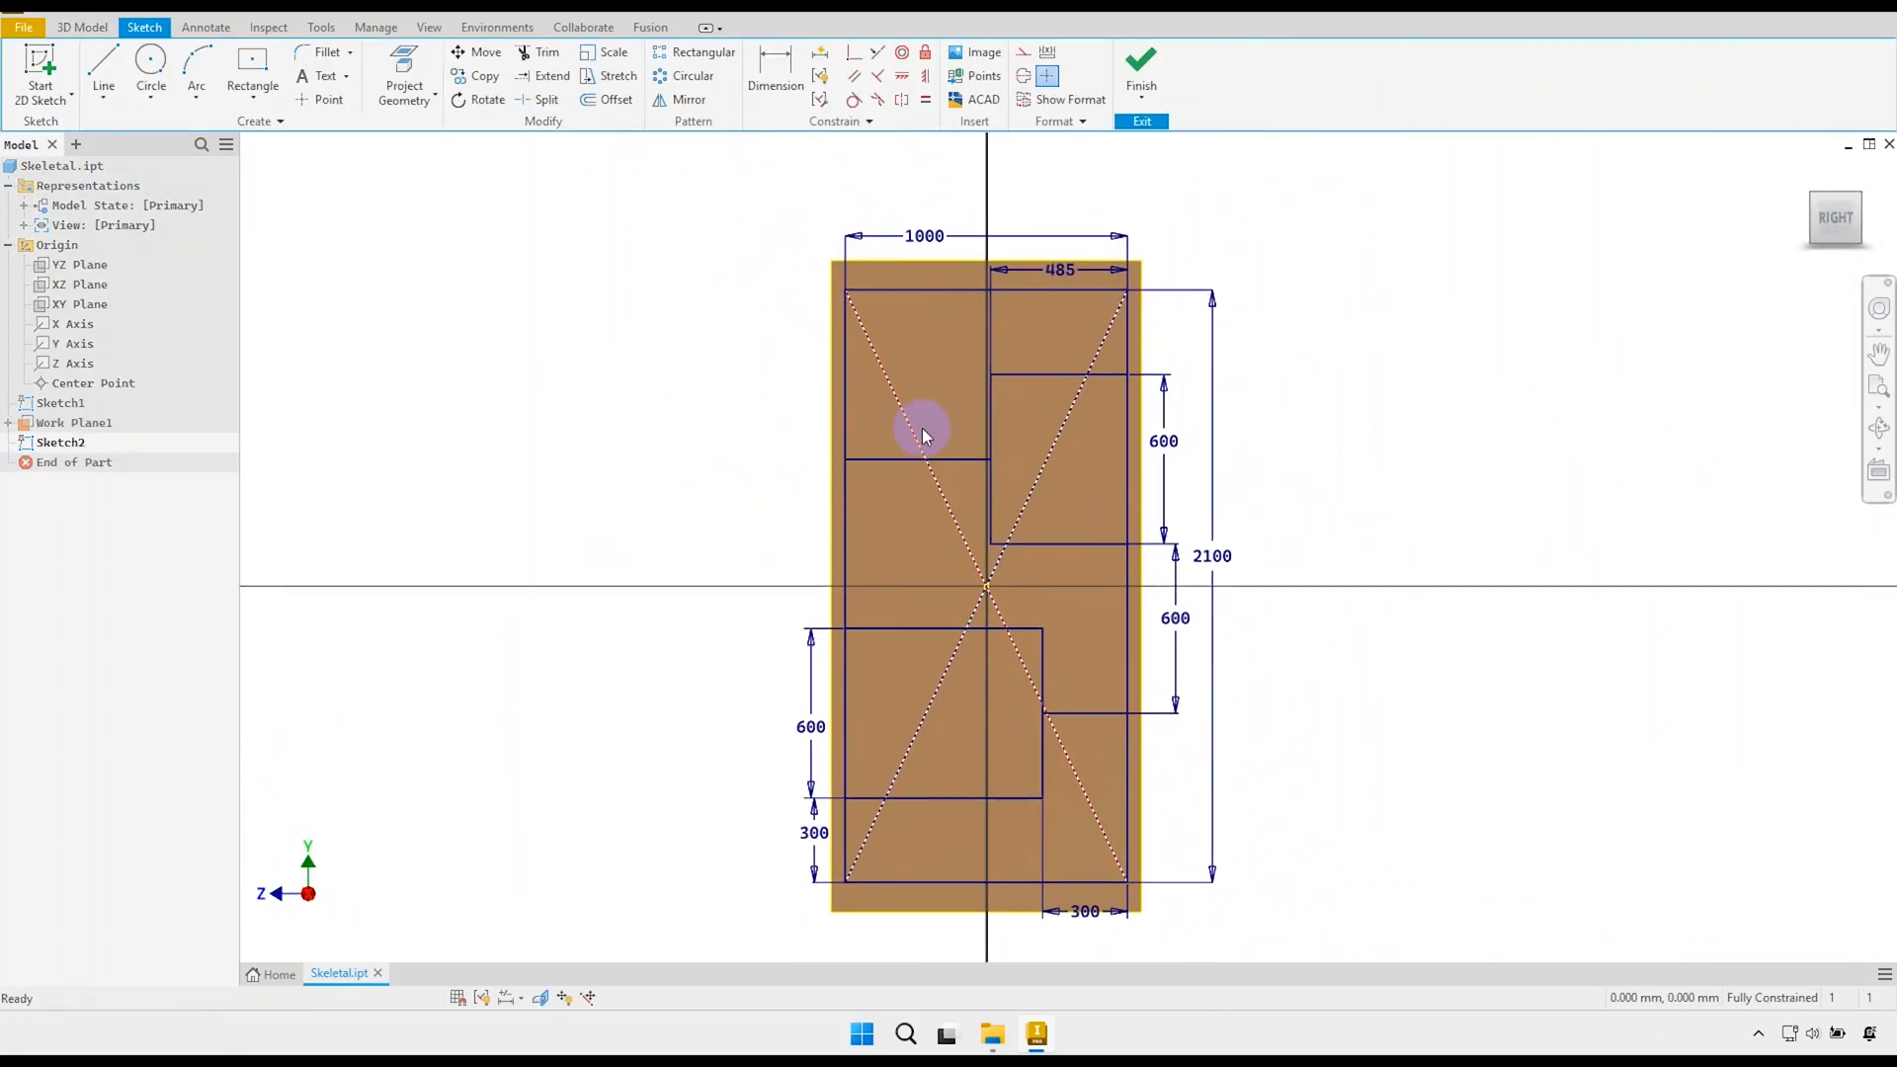
Project all geometry of the layout sketch onto the work plane sketch and finish the sketch.
click(404, 69)
mouse_move(1196, 939)
mouse_down()
mouse_move(890, 547)
mouse_move(742, 241)
mouse_up()
right_click(708, 352)
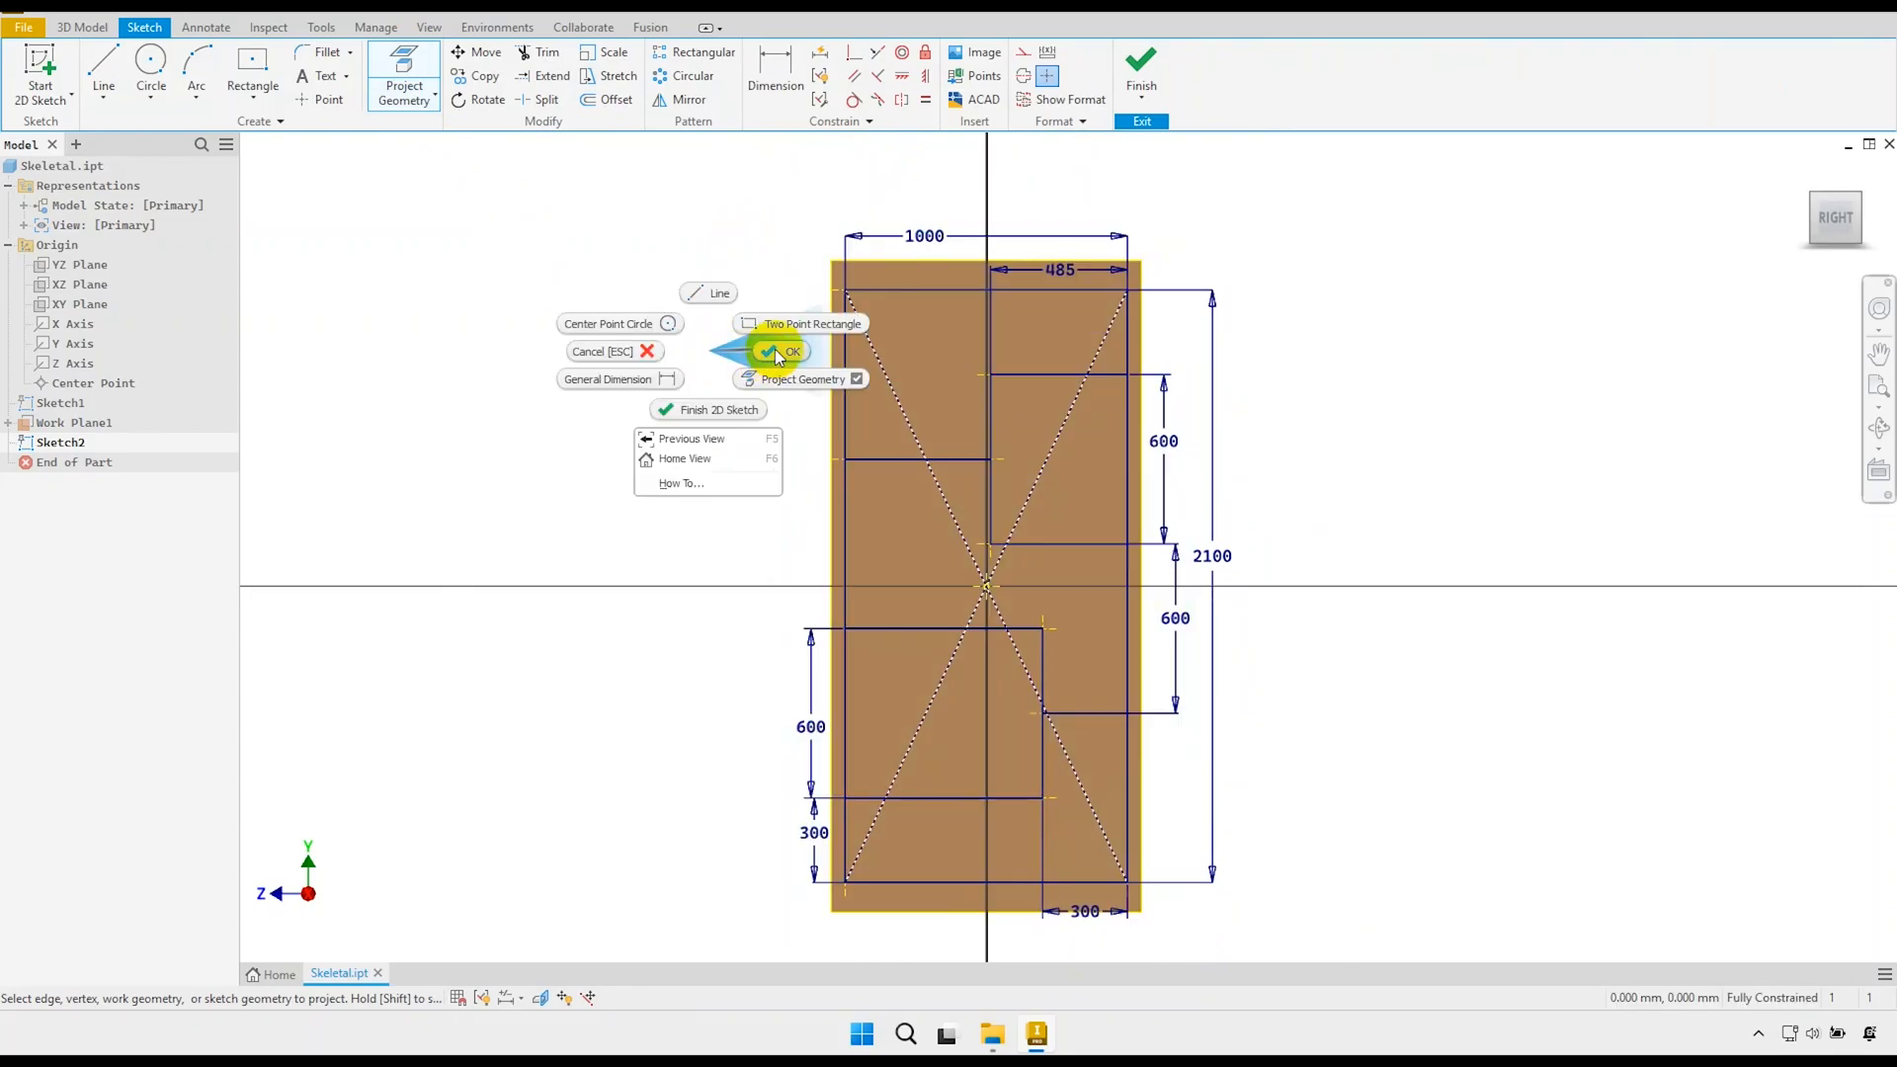
click(776, 353)
shift+middle_drag(840, 437, 1033, 389)
click(1158, 120)
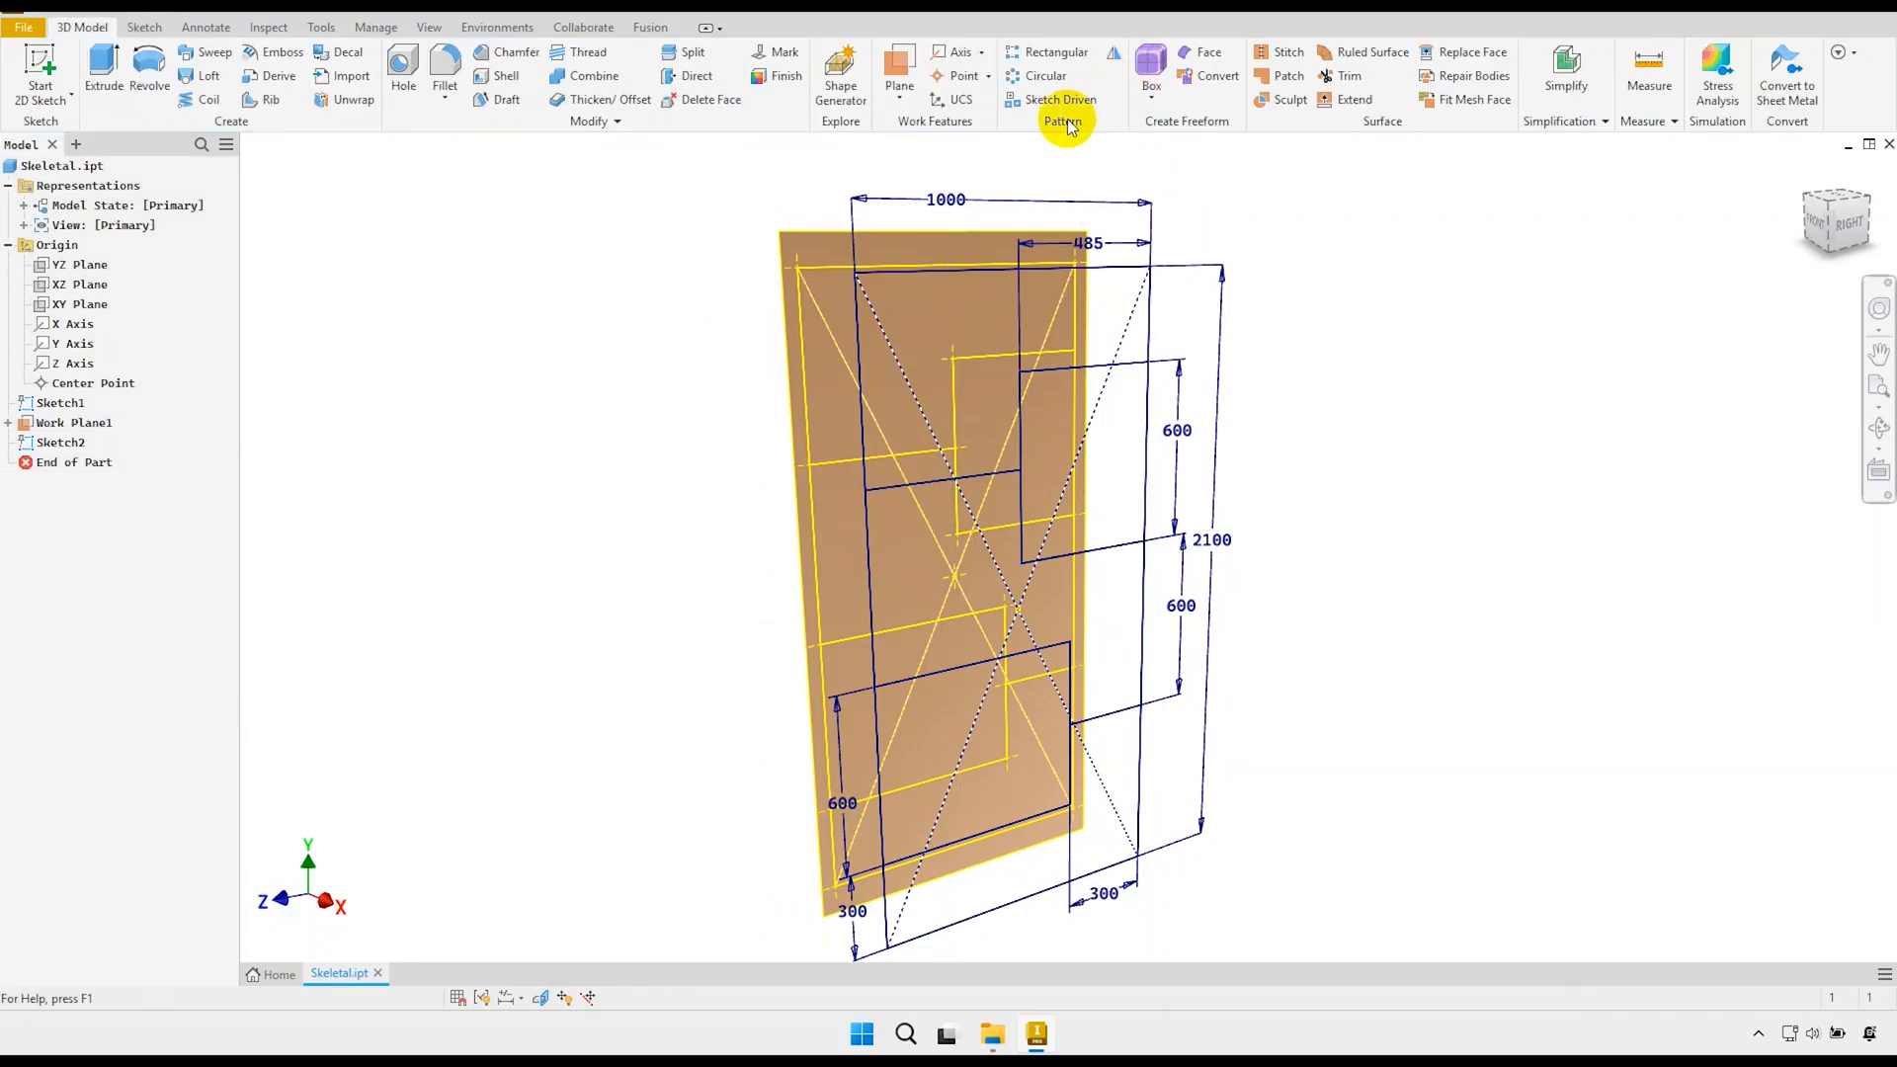
Start a 3D sketch and draw a line joining the outer rectangle's top-left corner on the work plane to its front counterpart.
mouse_move(948, 247)
shift+middle_down()
mouse_move(902, 280)
mouse_move(901, 411)
mouse_move(916, 406)
mouse_move(868, 346)
mouse_move(877, 365)
mouse_move(791, 403)
shift+middle_up()
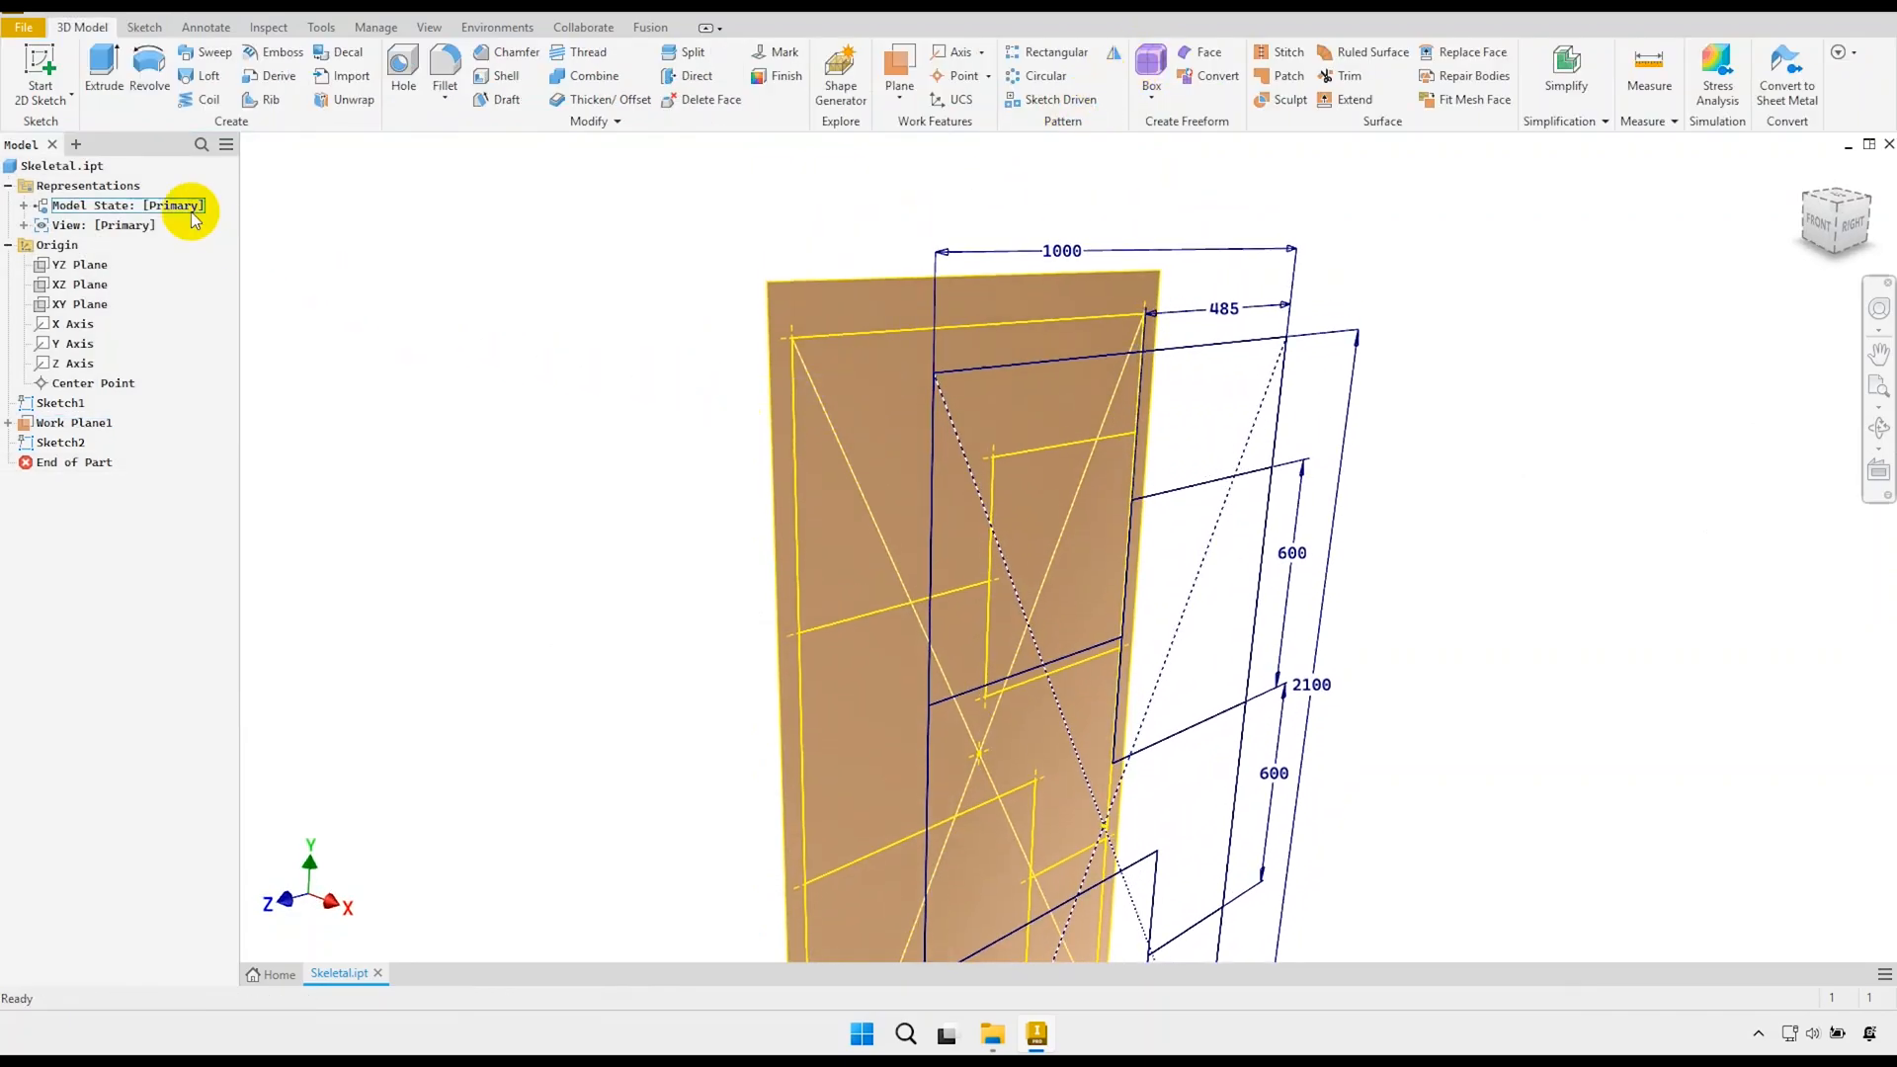
click(137, 204)
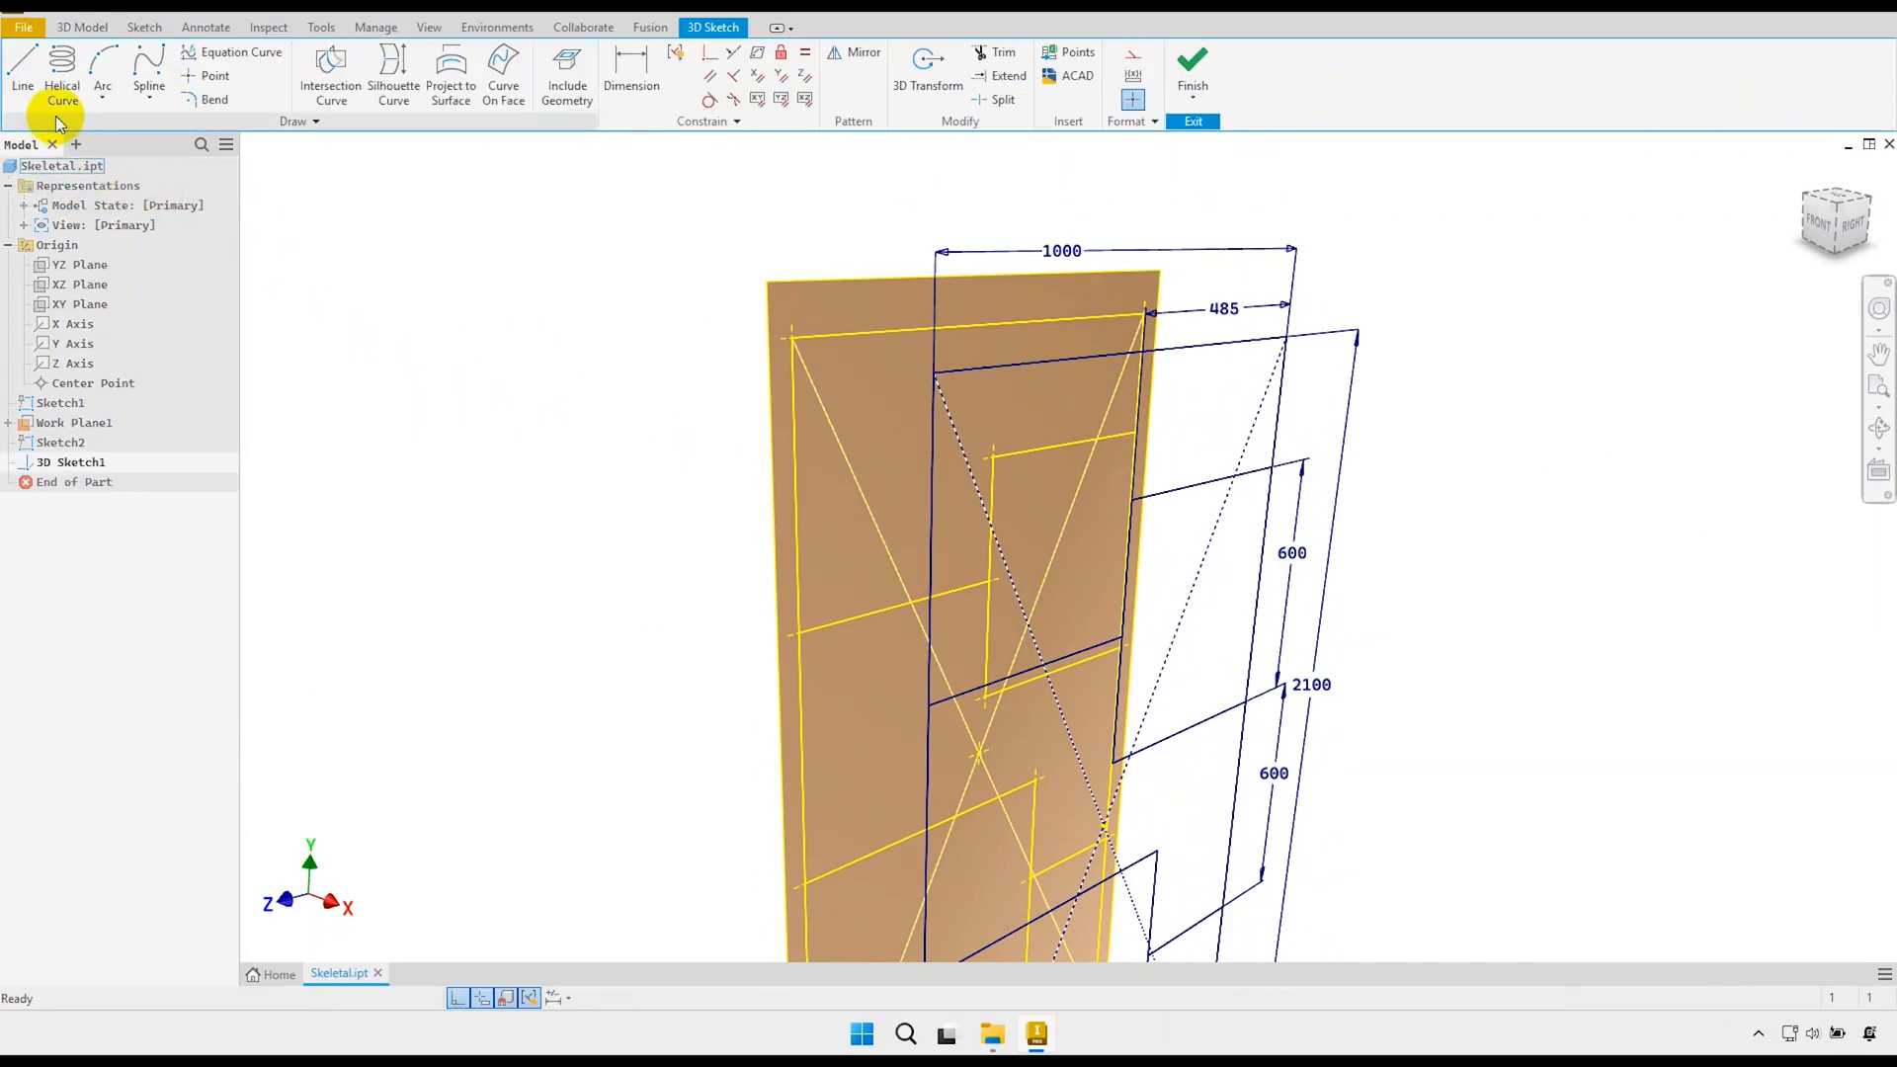
click(22, 67)
scroll(477, 241, up, 1)
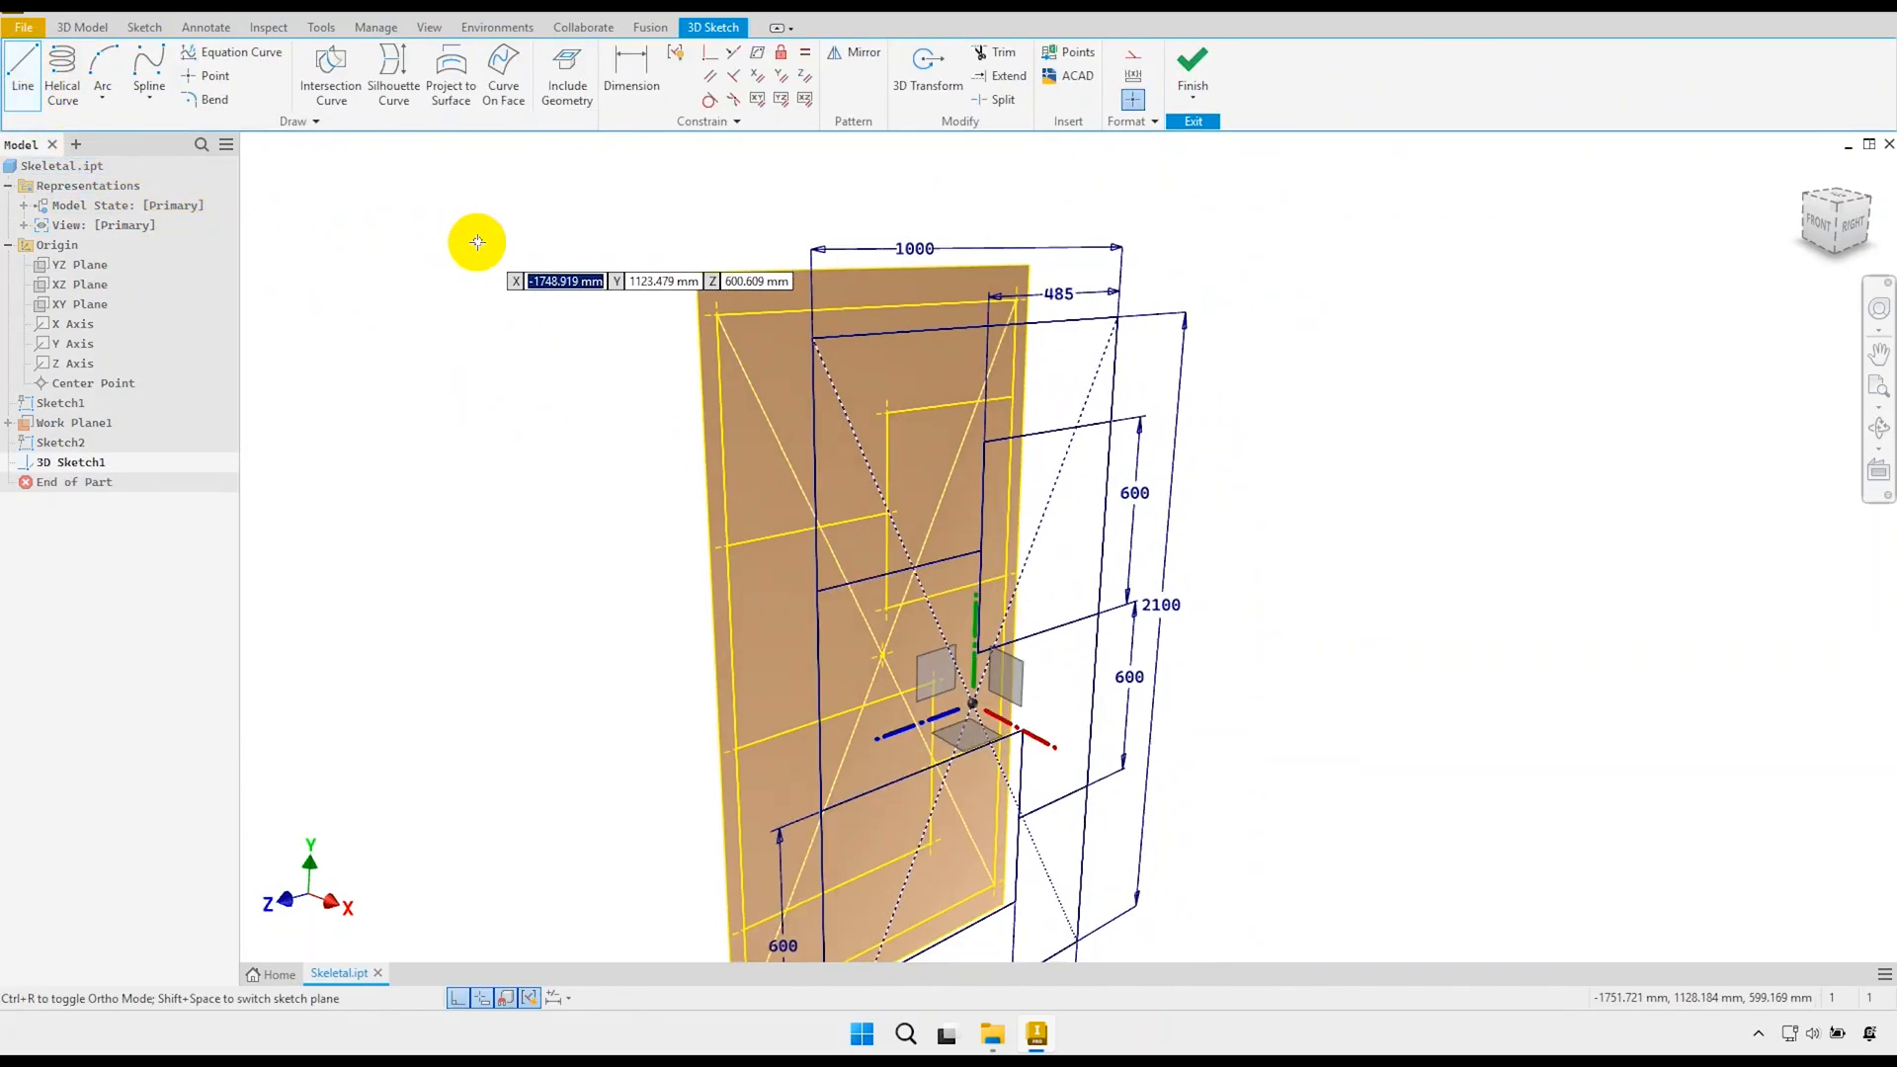
scroll(754, 355, down, 2)
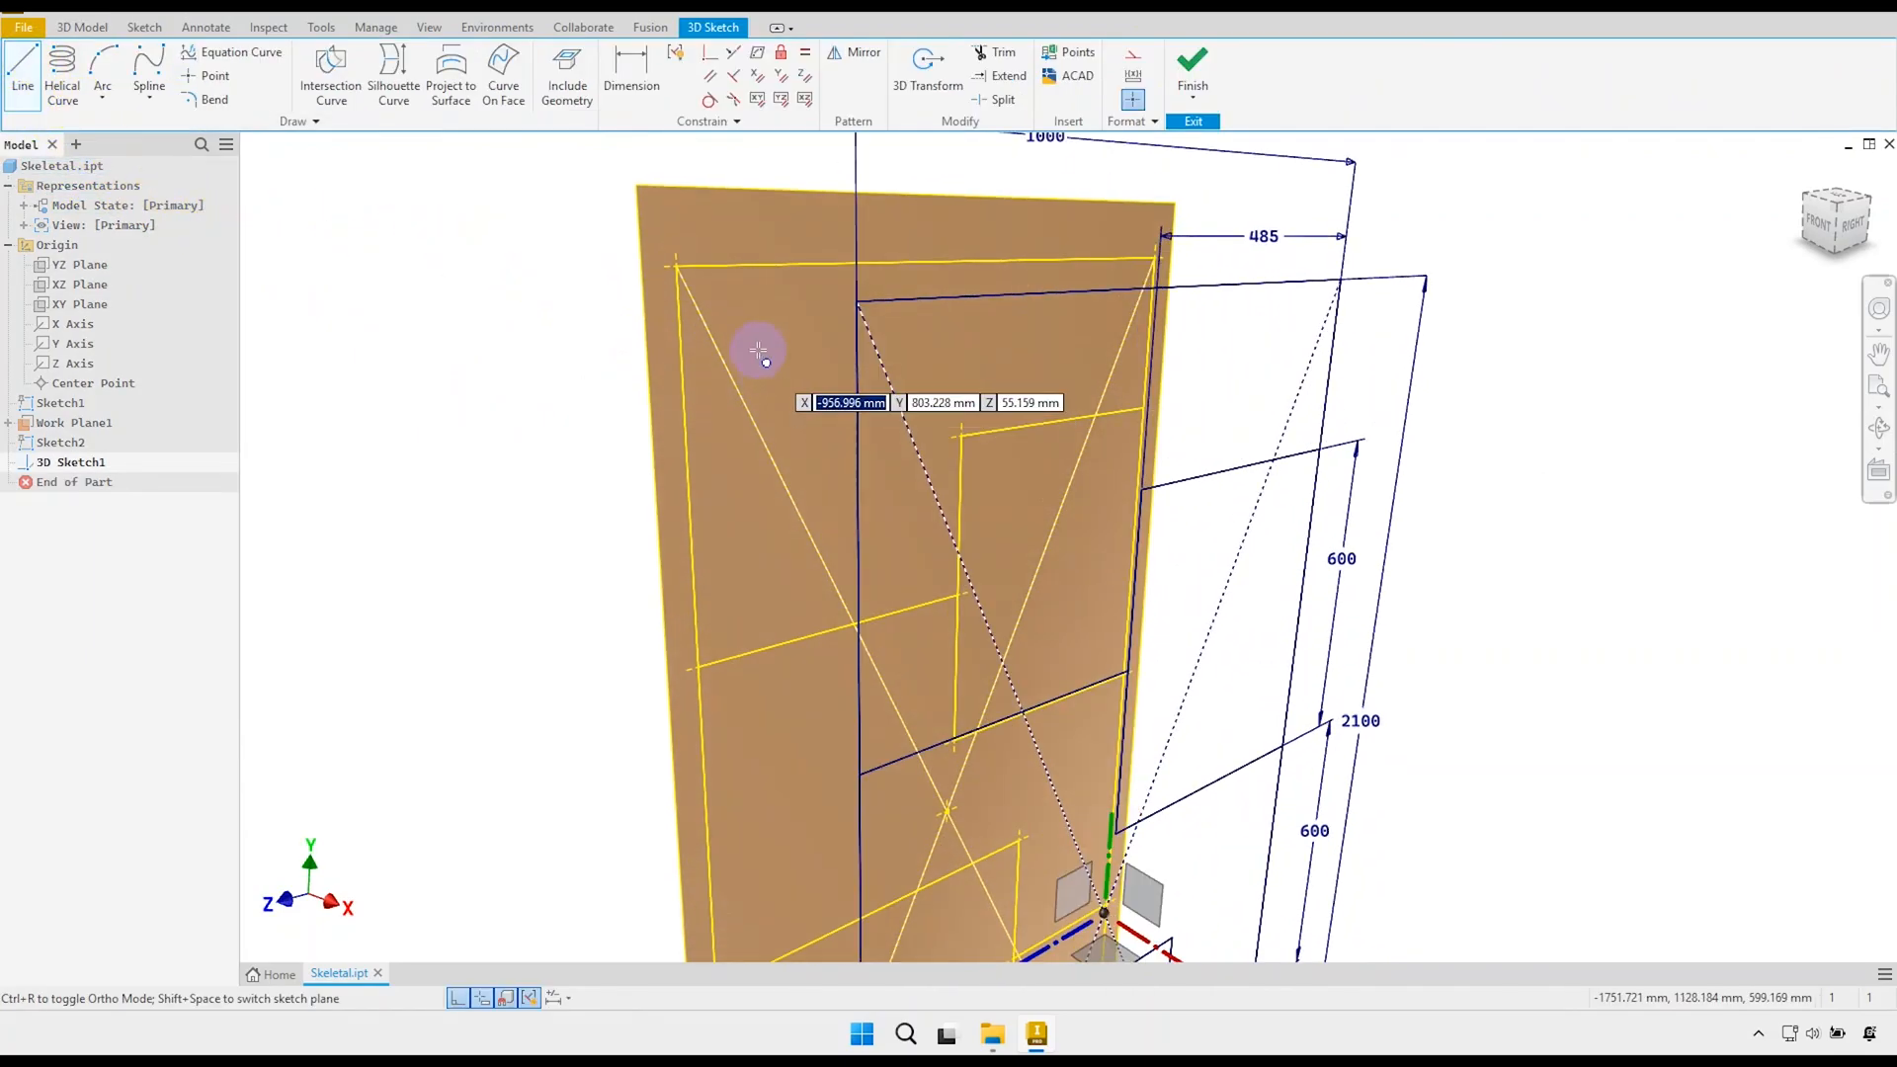
click(677, 267)
click(857, 300)
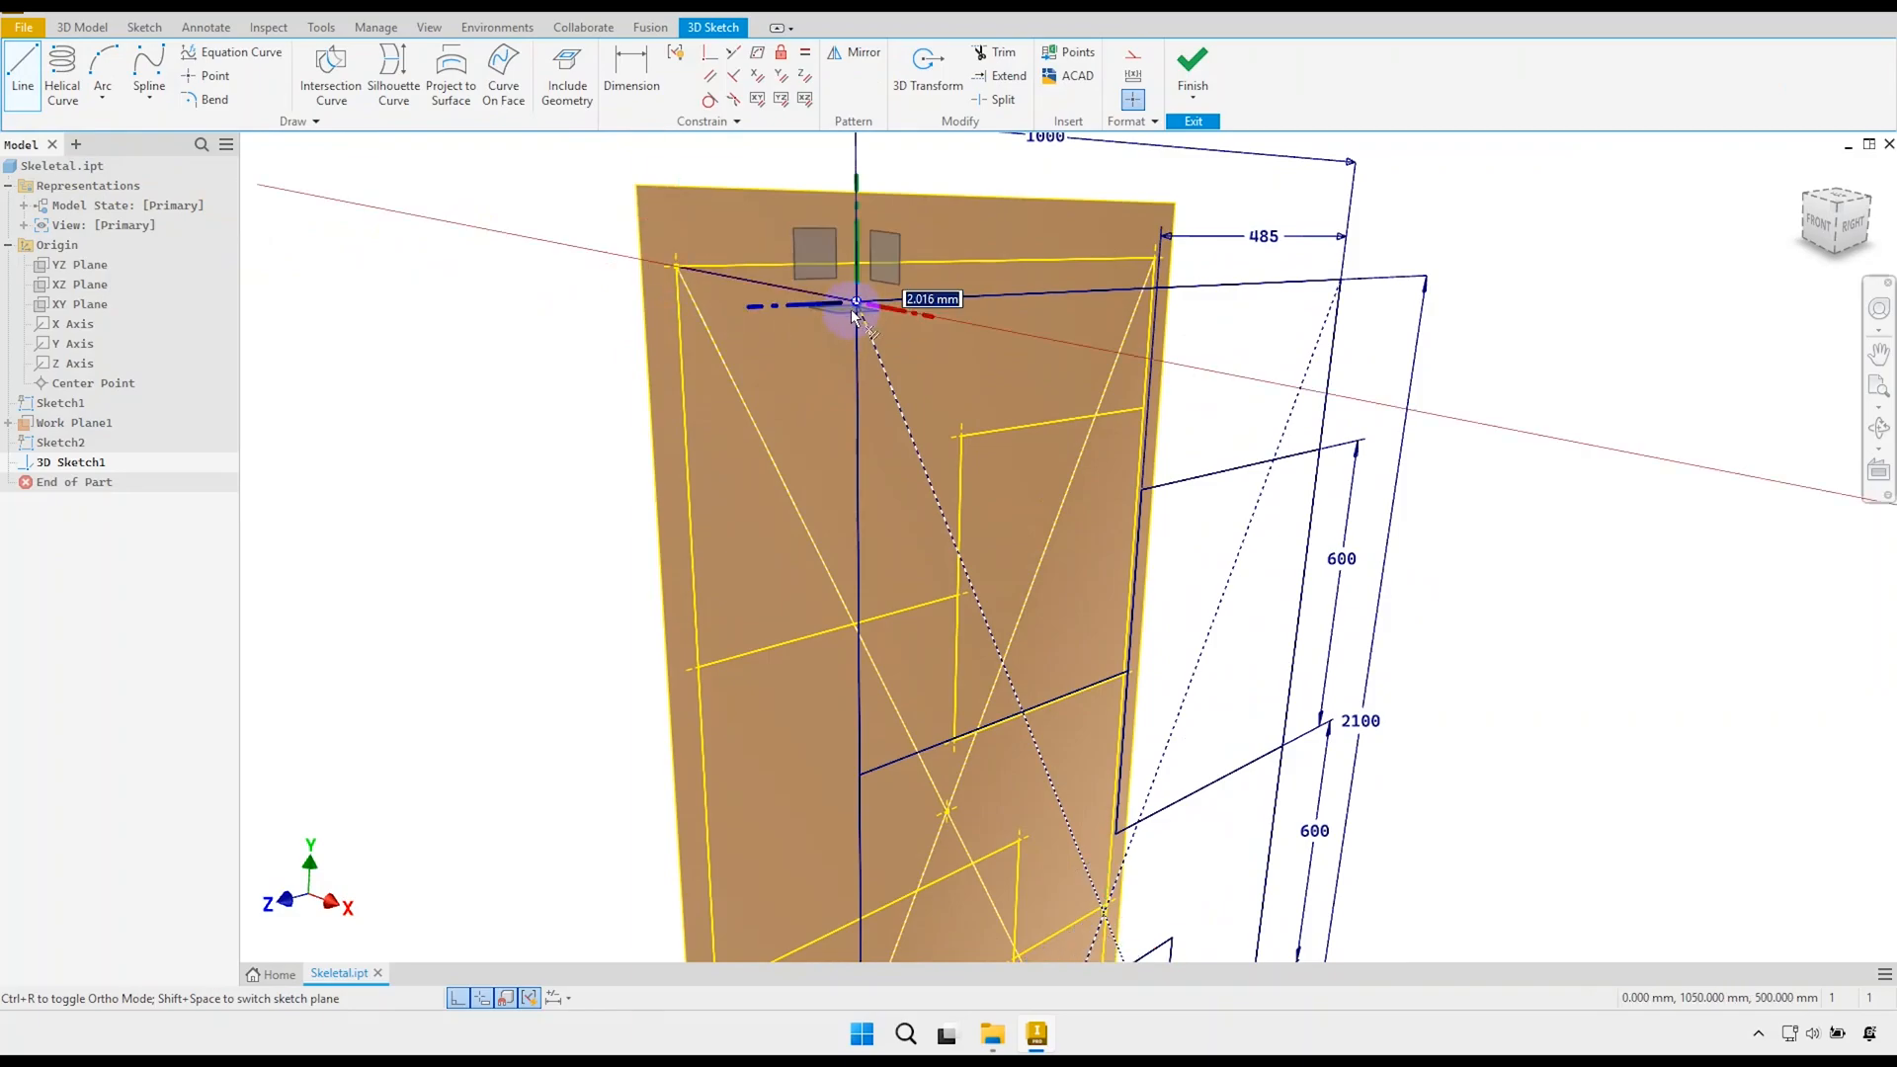
right_click(793, 333)
click(795, 273)
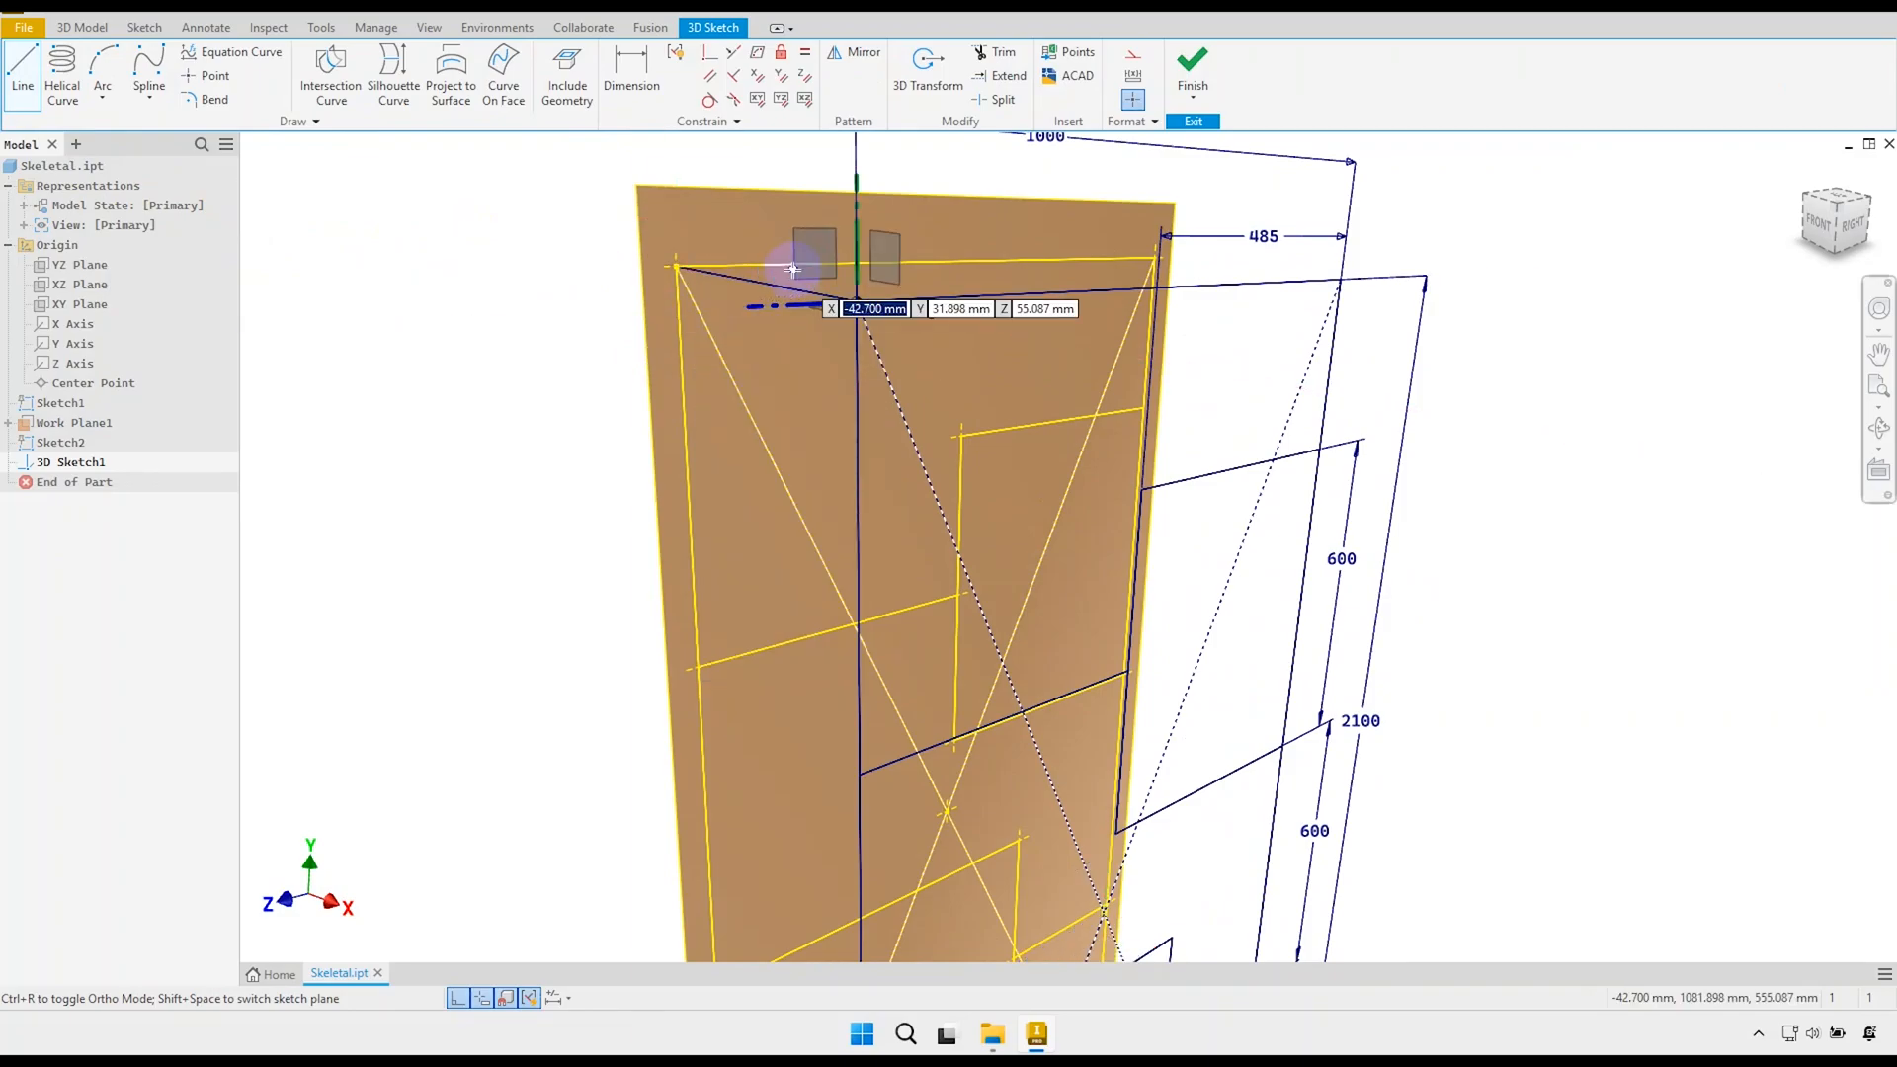
Draw a 3D line joining the back and front top-right corners of the outer rectangle, on the 485 mm side.
scroll(767, 331, down, 2)
scroll(1121, 298, up, 2)
scroll(1050, 263, up, 3)
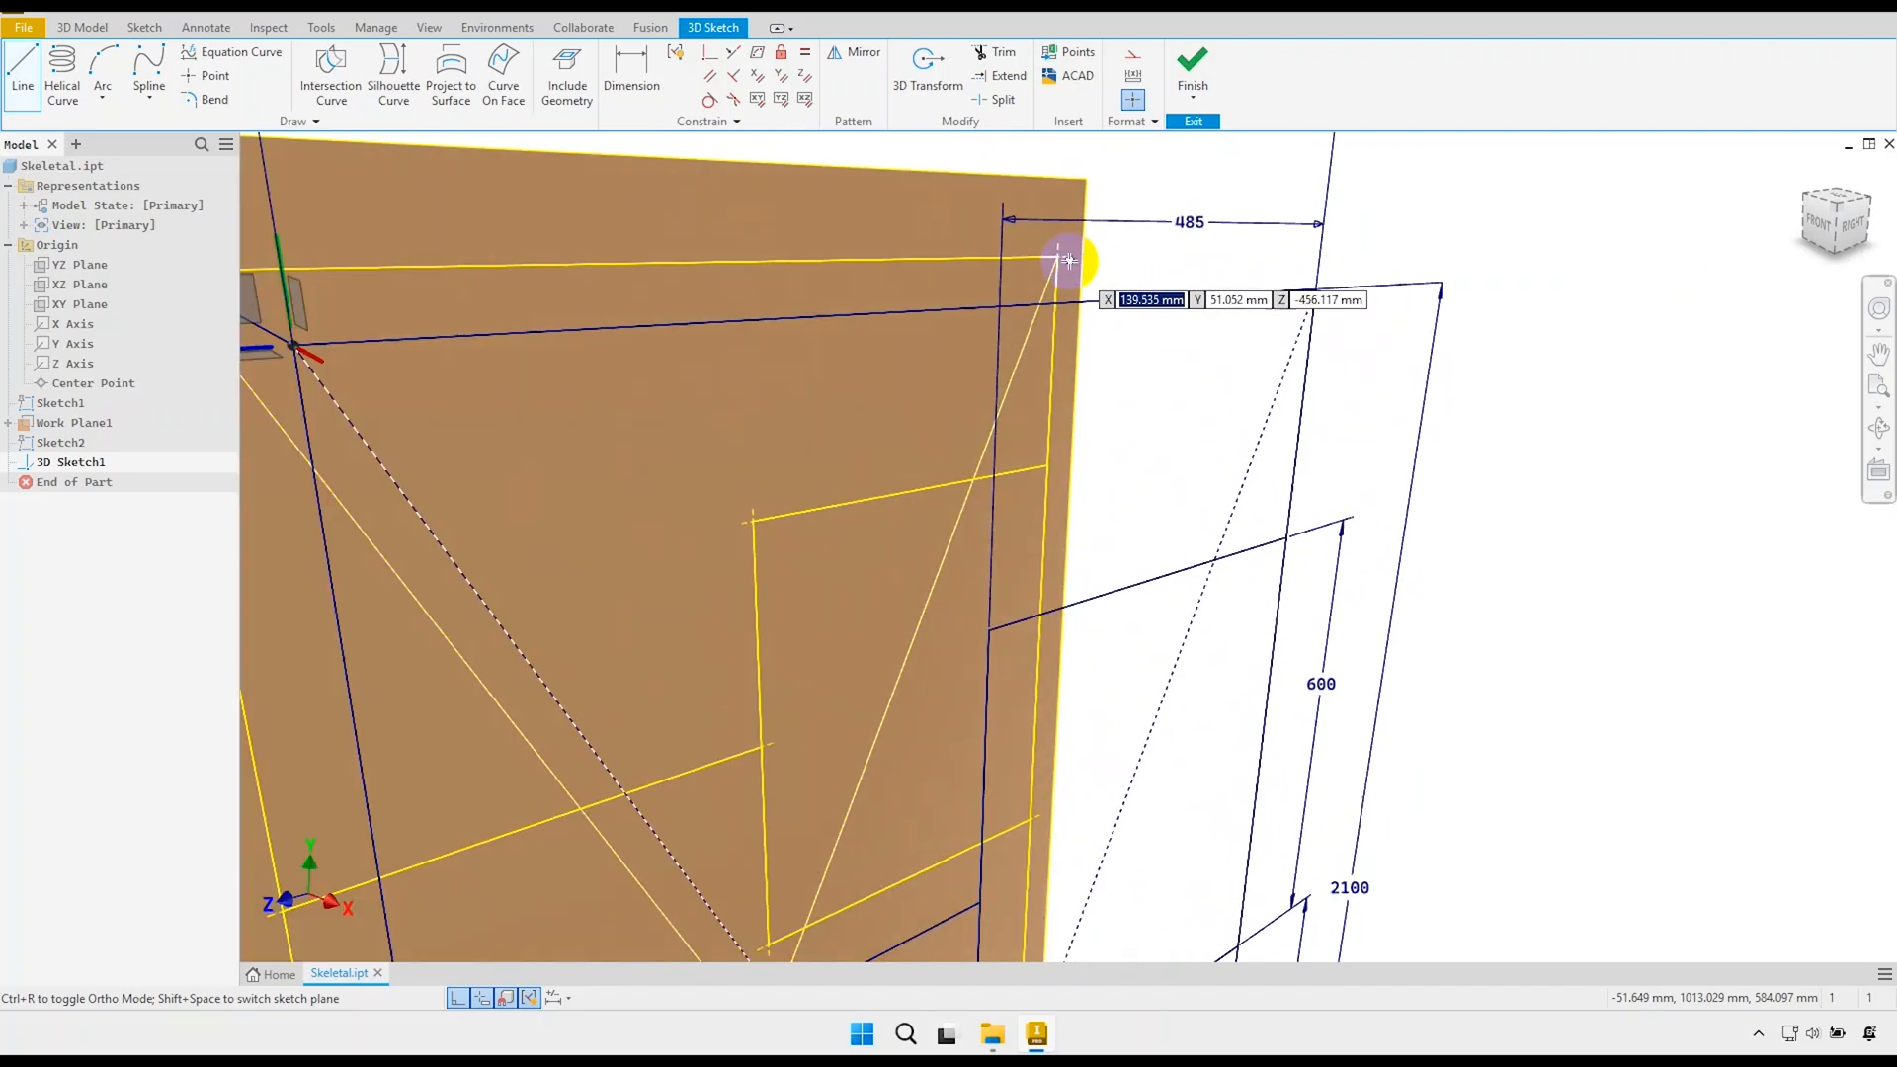
click(1033, 254)
scroll(1075, 274, down, 1)
scroll(1136, 282, down, 2)
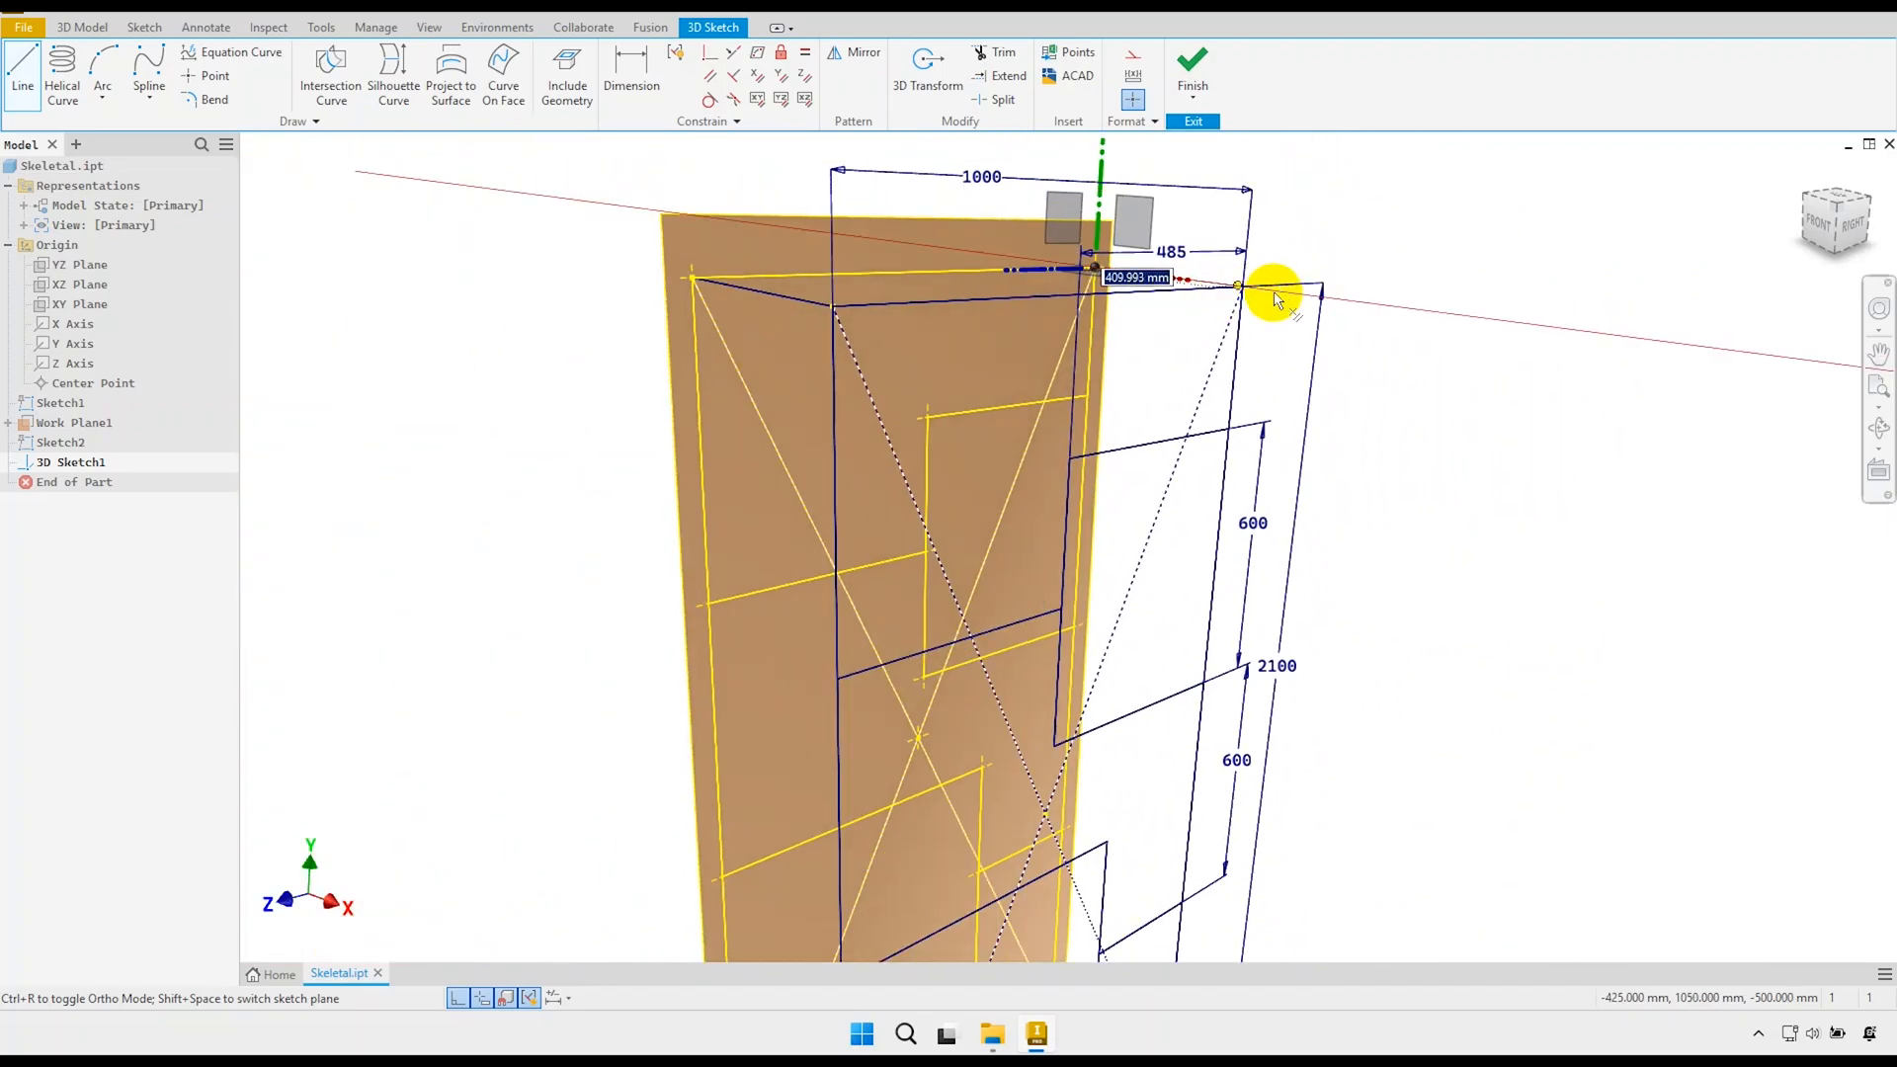
scroll(1240, 282, up, 4)
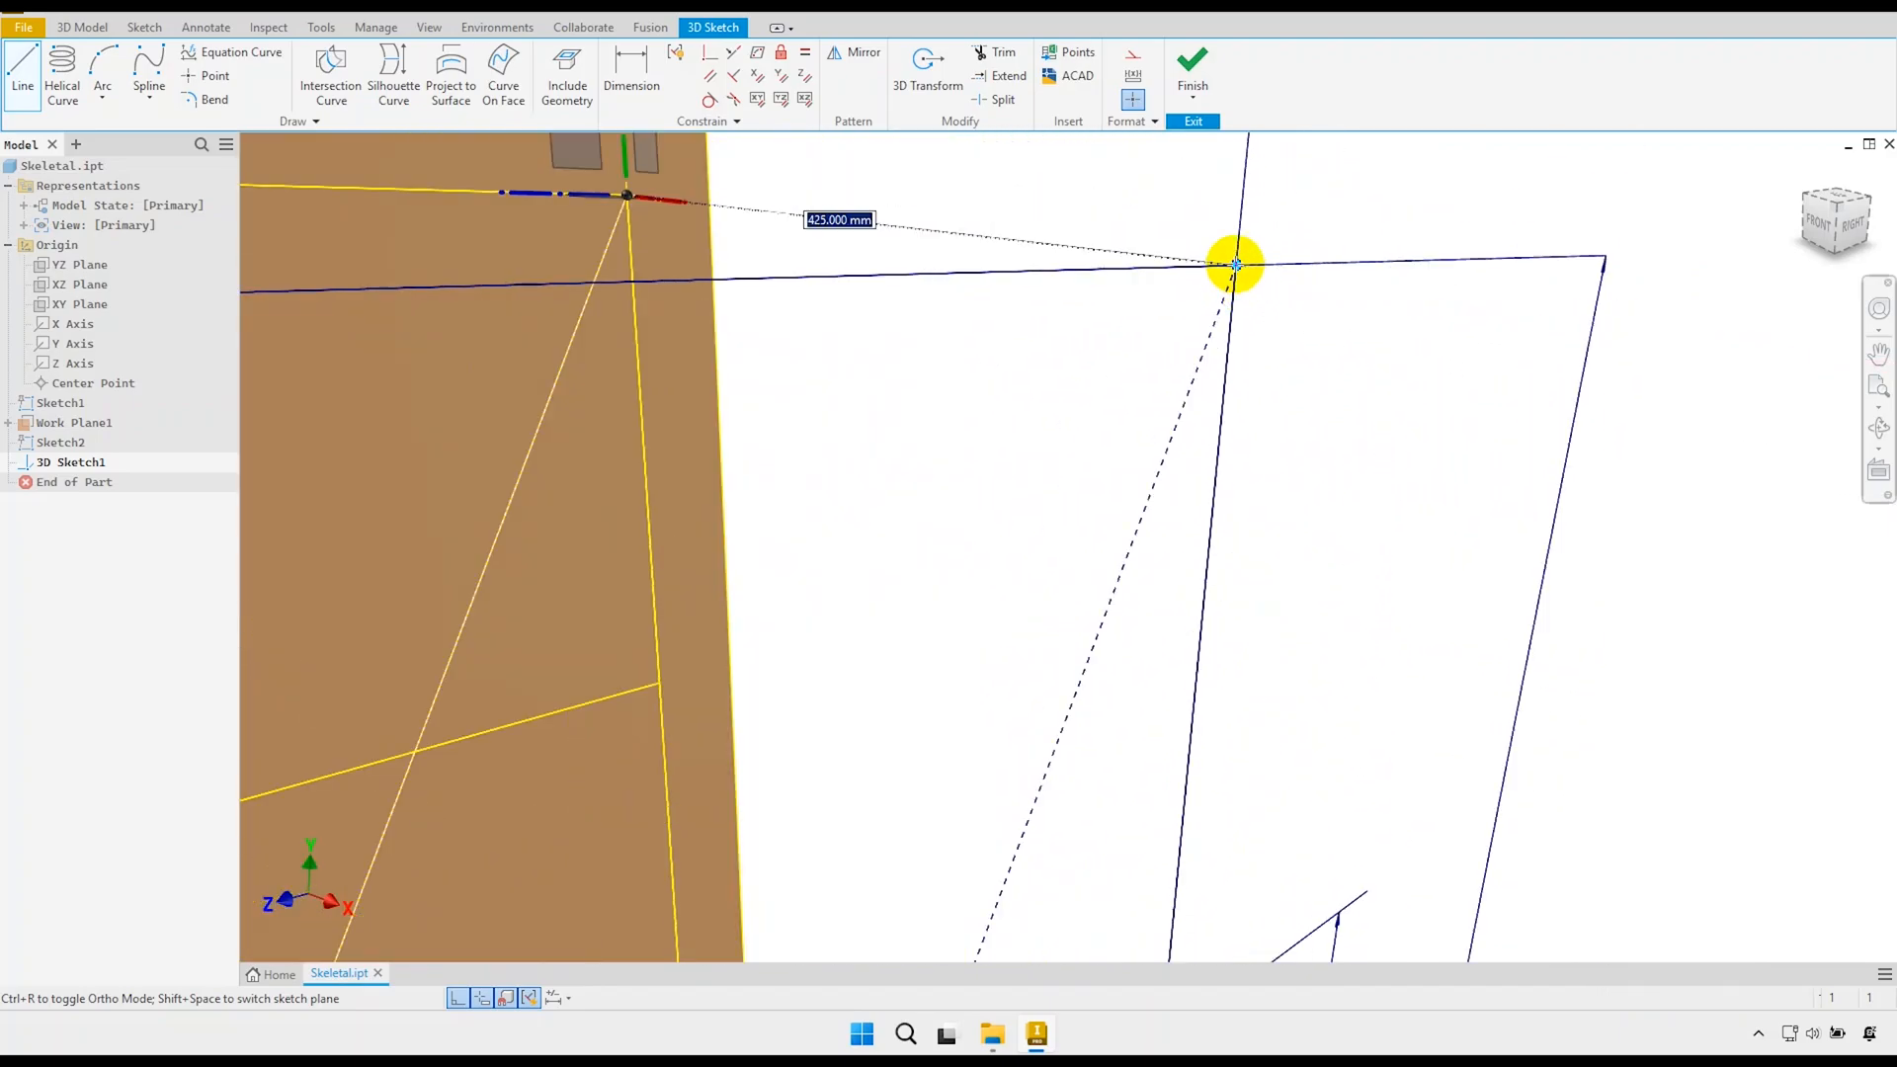
click(1236, 265)
scroll(1174, 286, down, 2)
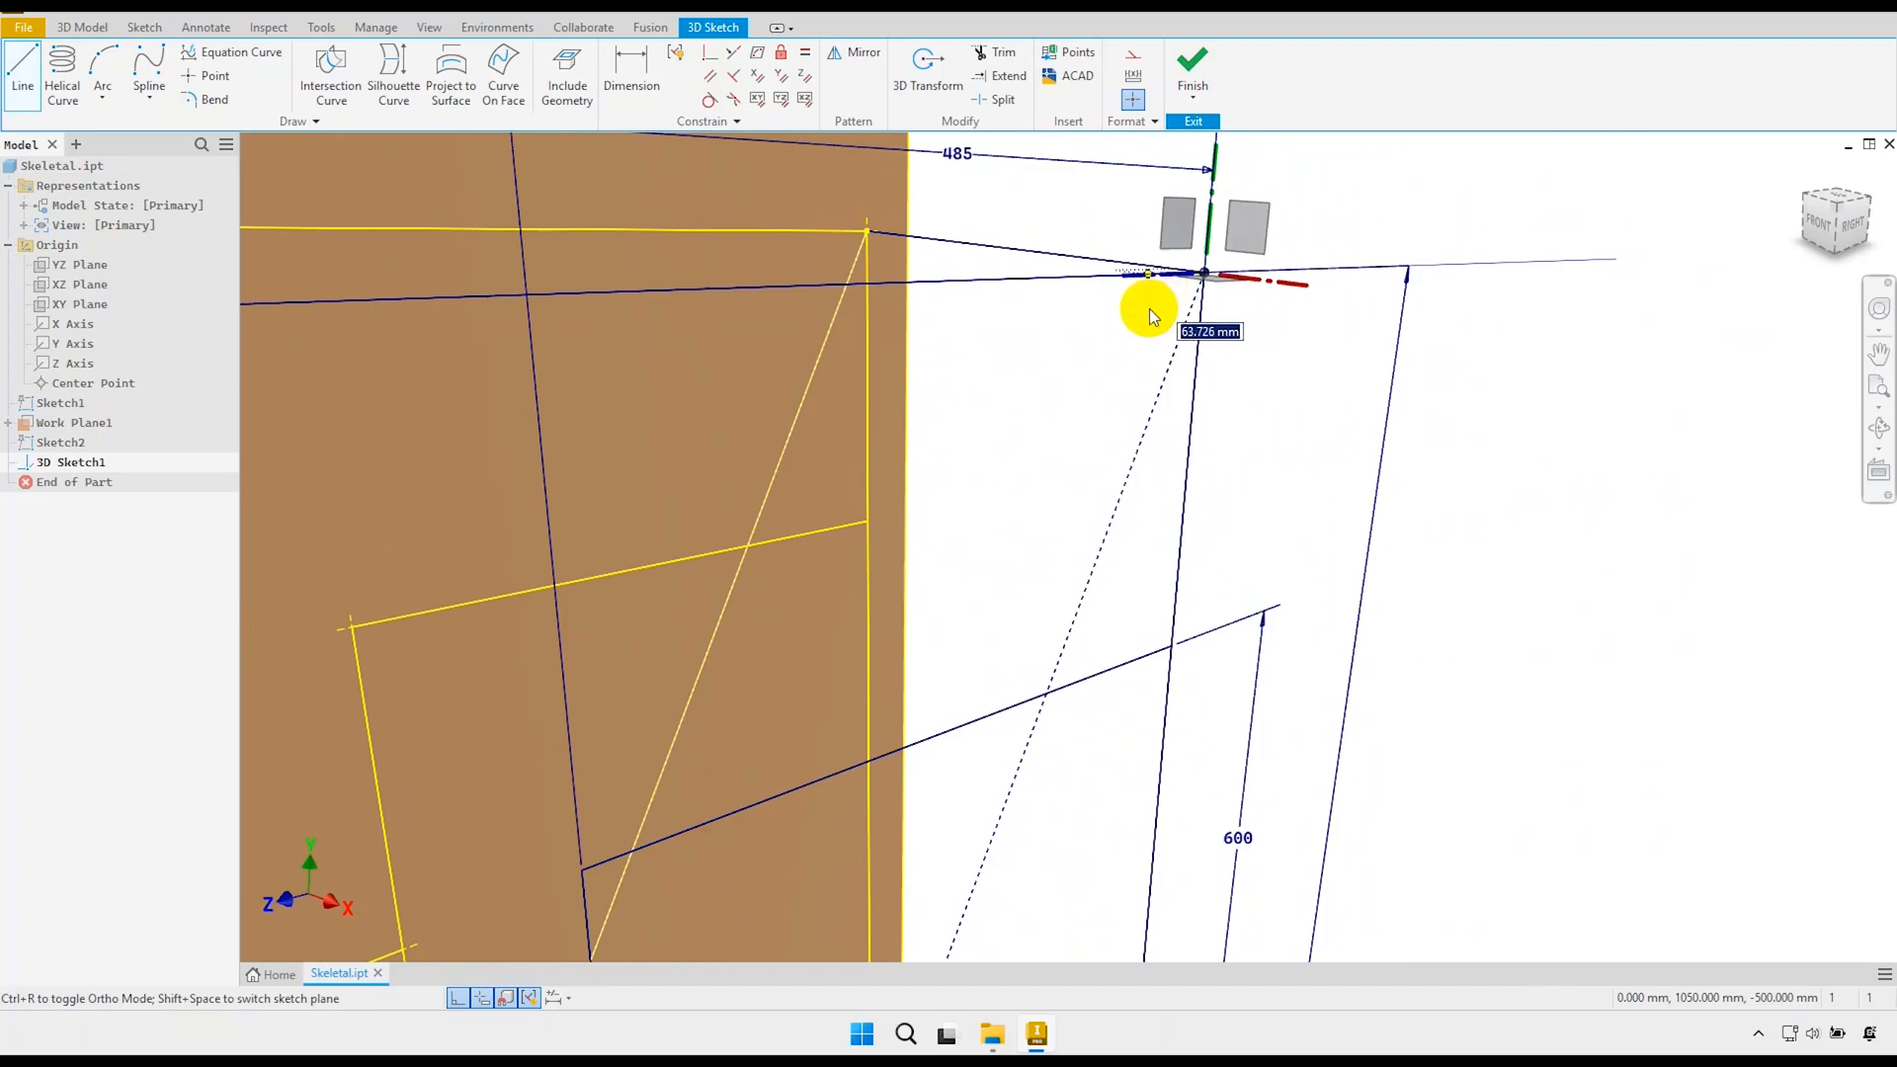
right_click(1148, 309)
click(1135, 233)
Draw a 3D line between the back and front top outer corners of the upper 600 mm box.
scroll(993, 361, down, 2)
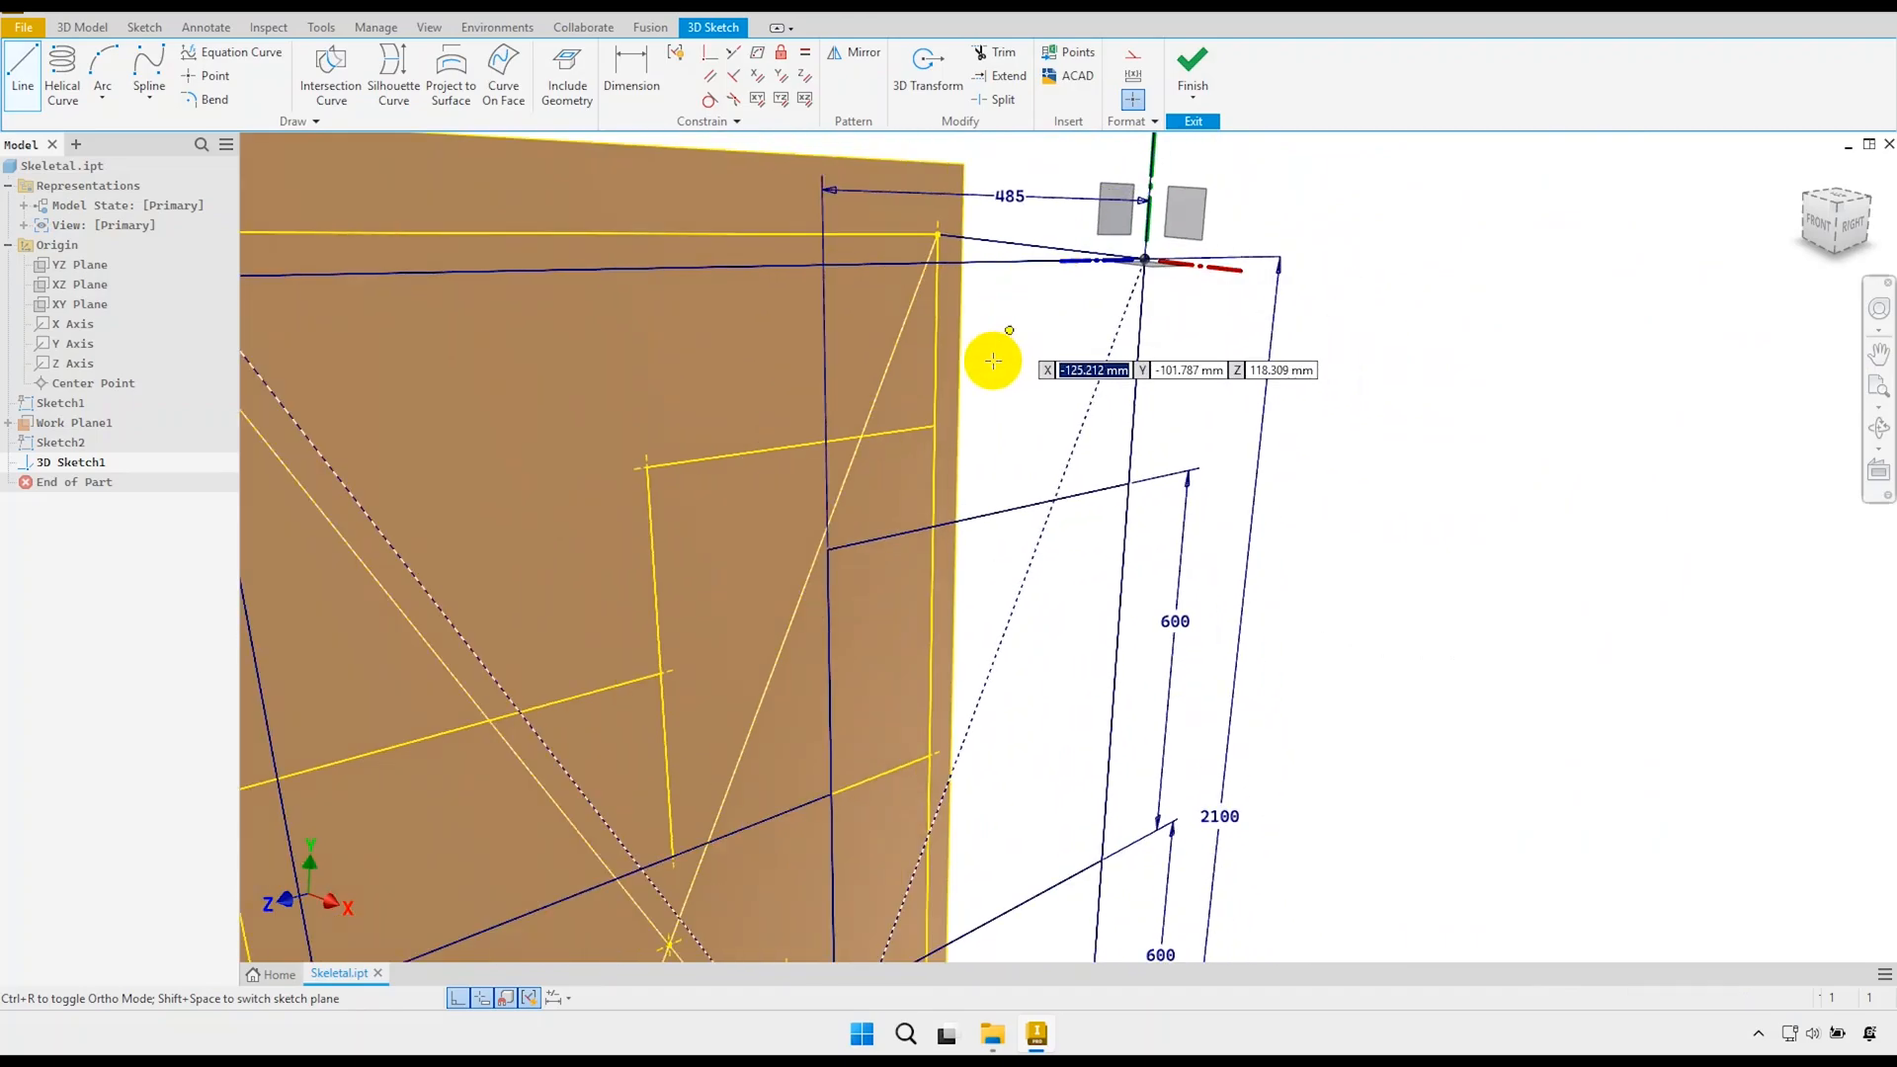
scroll(939, 442, up, 2)
click(931, 422)
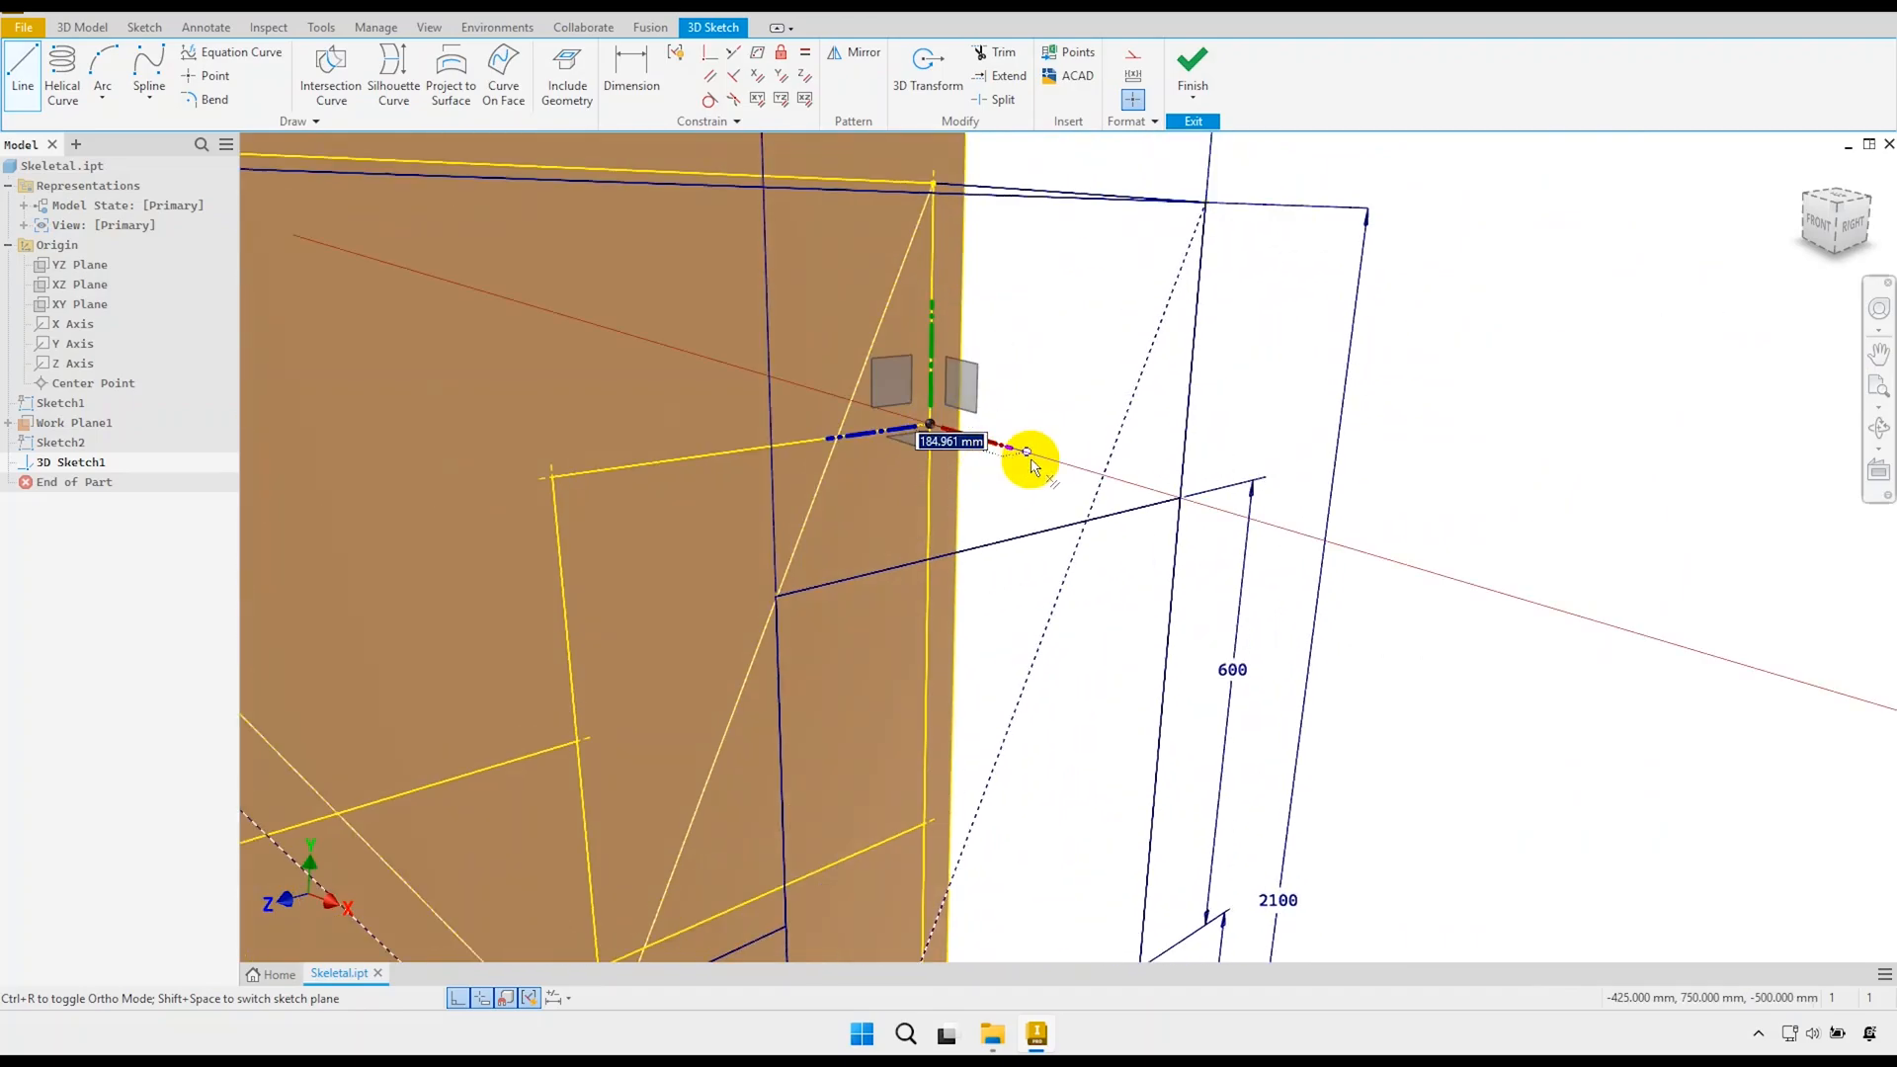
shift+middle_drag(1093, 415, 881, 430)
scroll(1186, 543, up, 5)
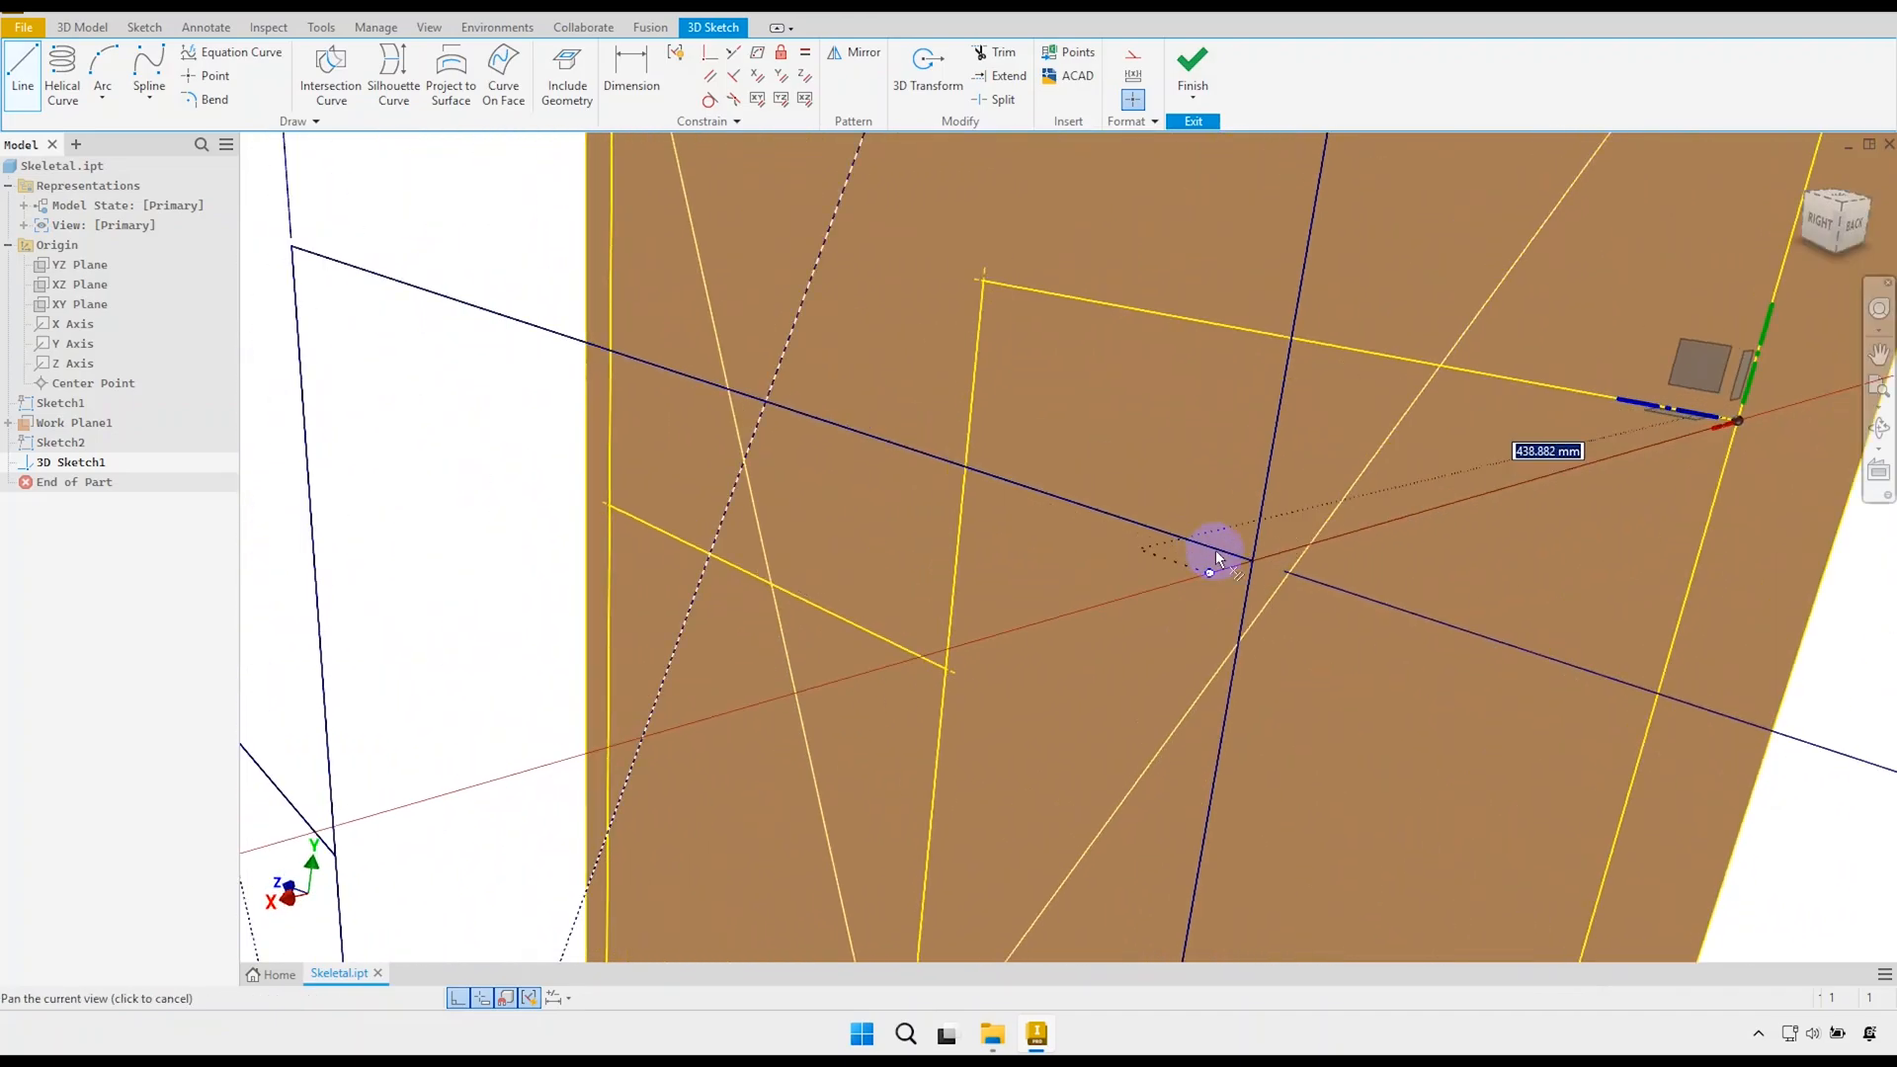
click(1274, 570)
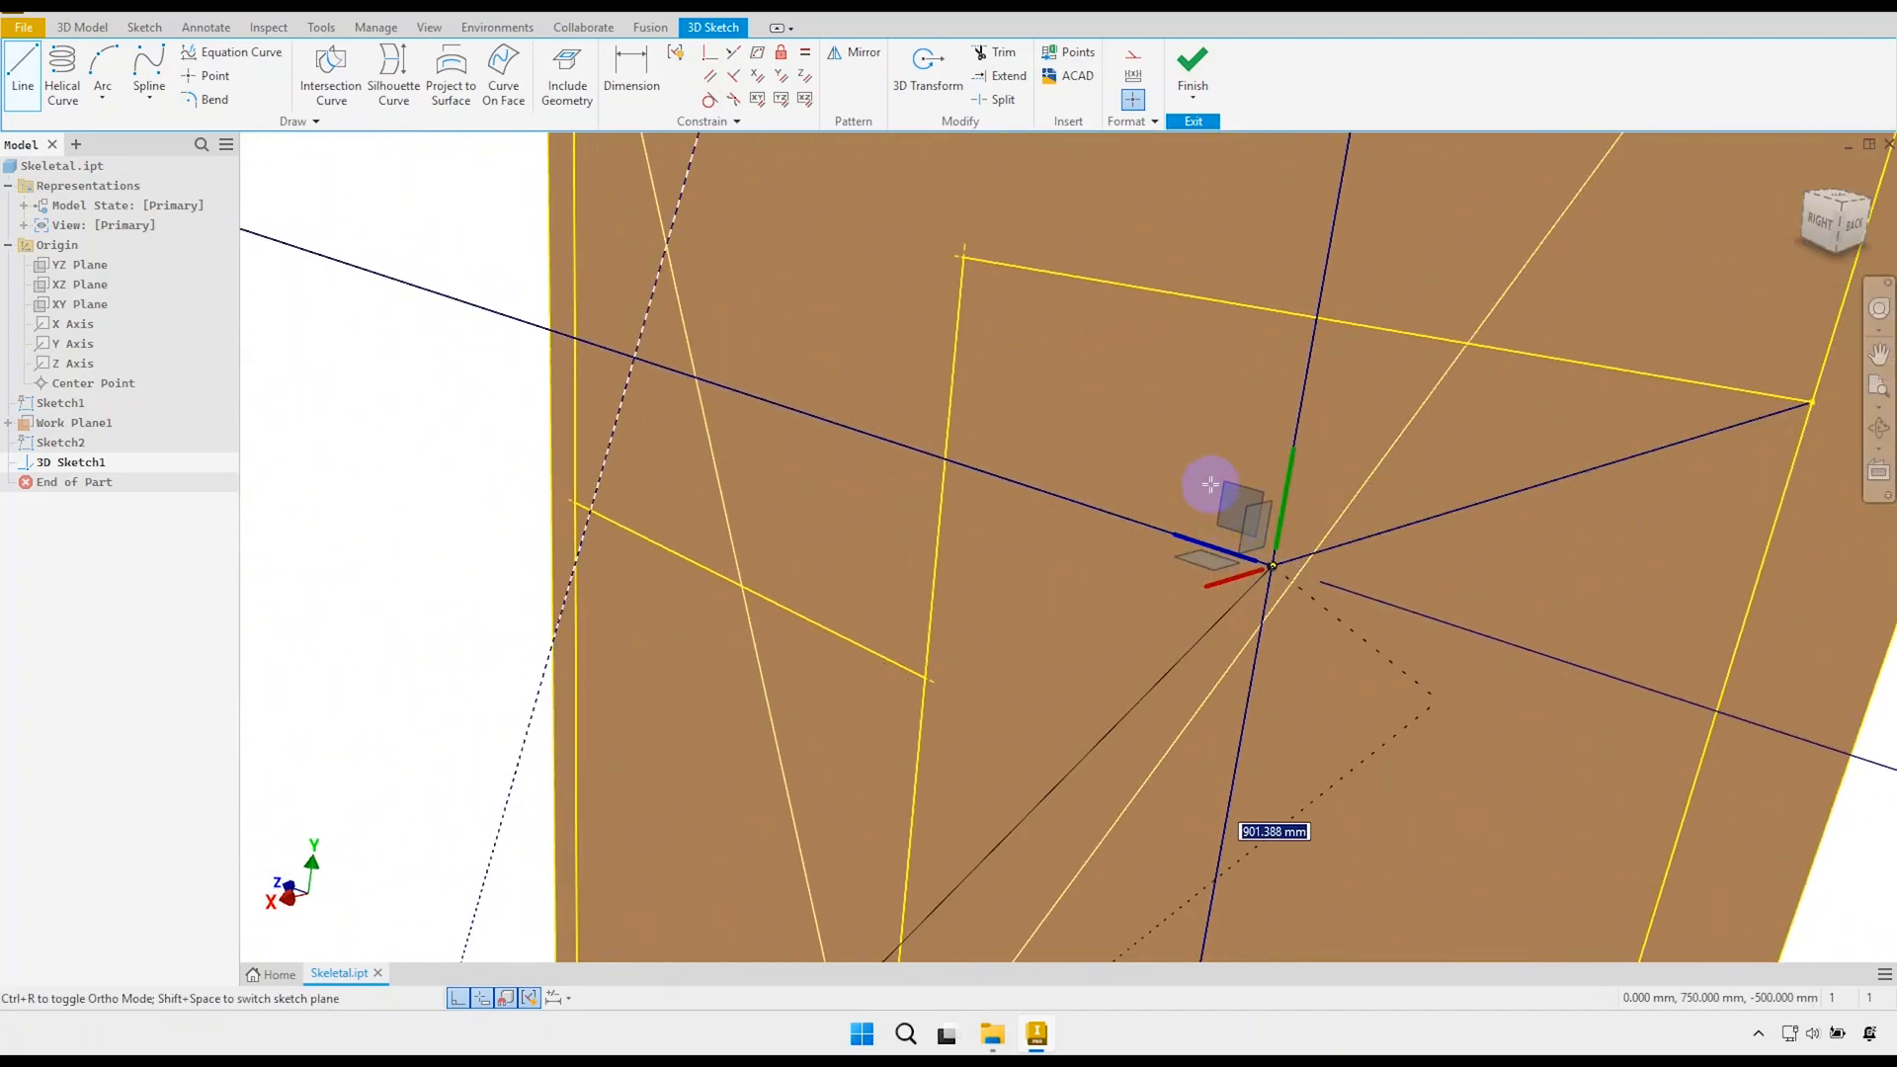
right_click(1212, 461)
click(1213, 397)
Connect the back and front points where the upper-left horizontal line meets the upper box's inner vertical edge with a 3D line.
scroll(1122, 376, down, 6)
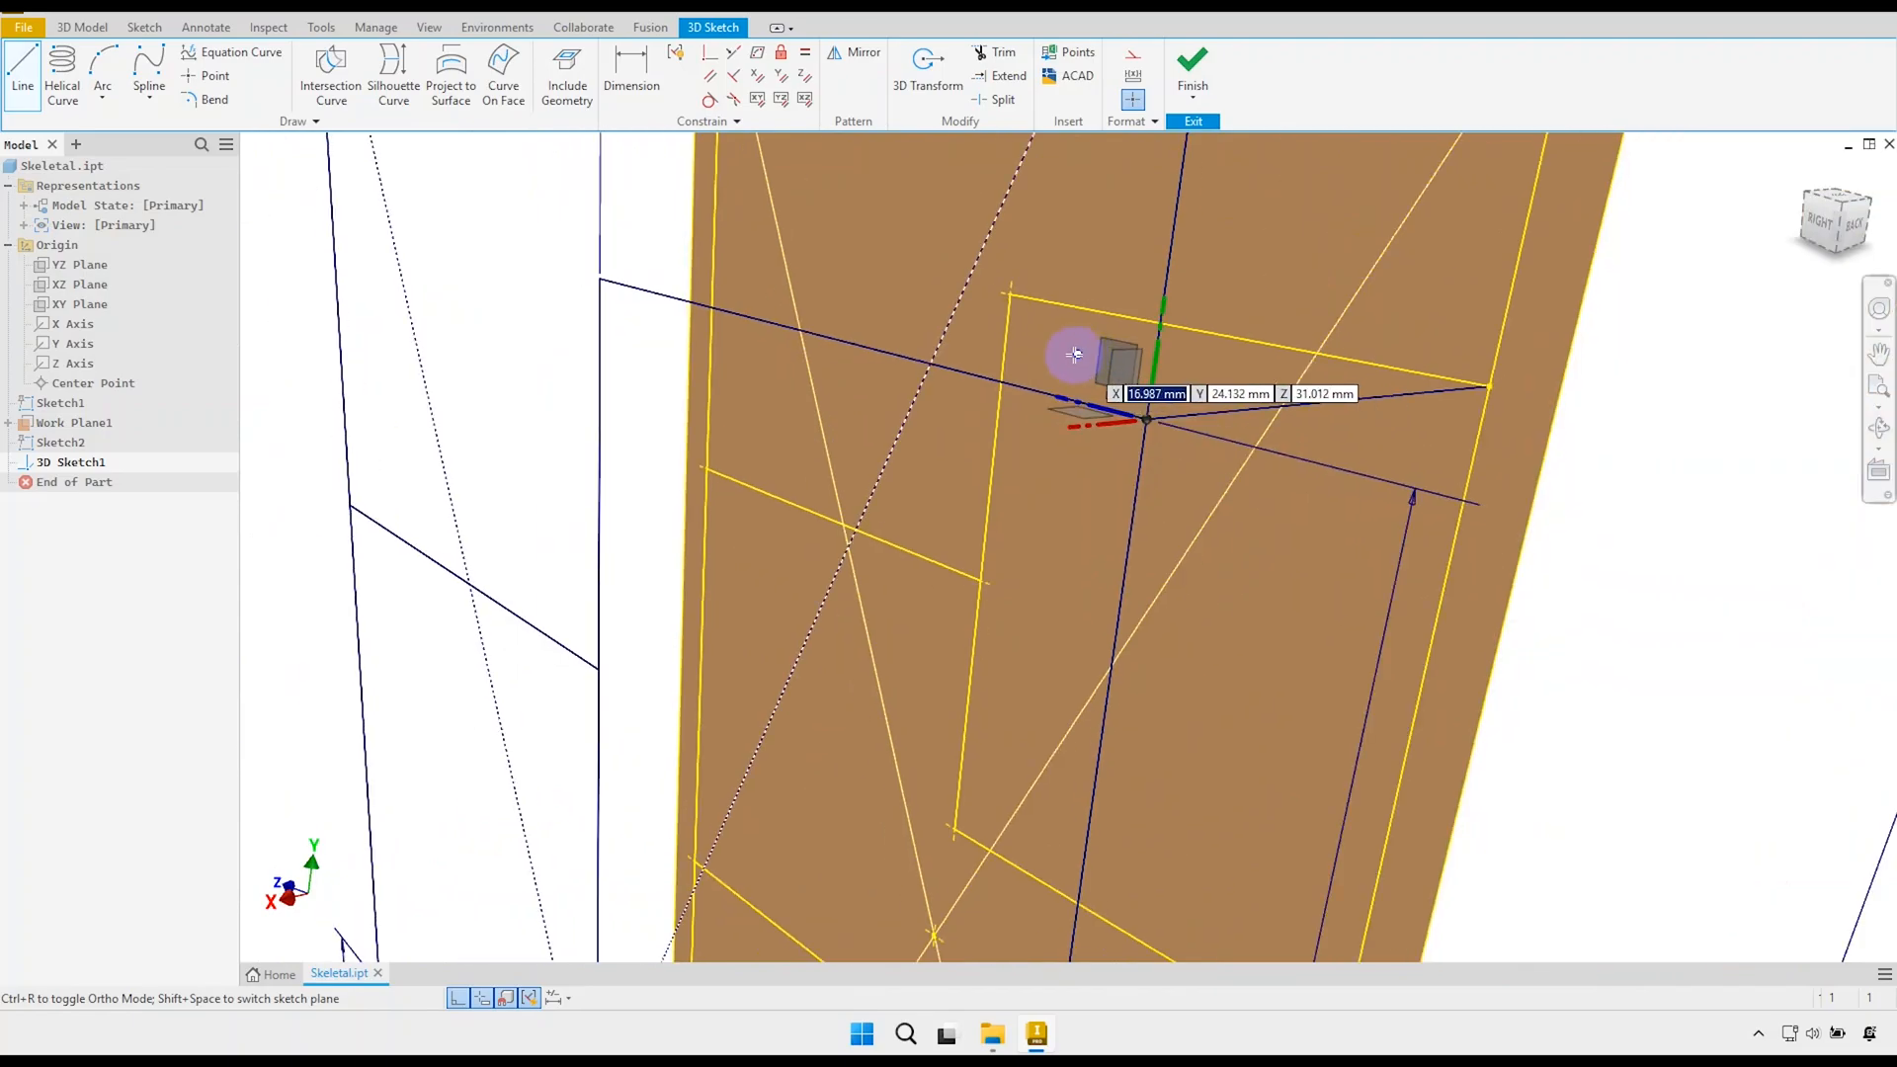
scroll(1079, 511, up, 2)
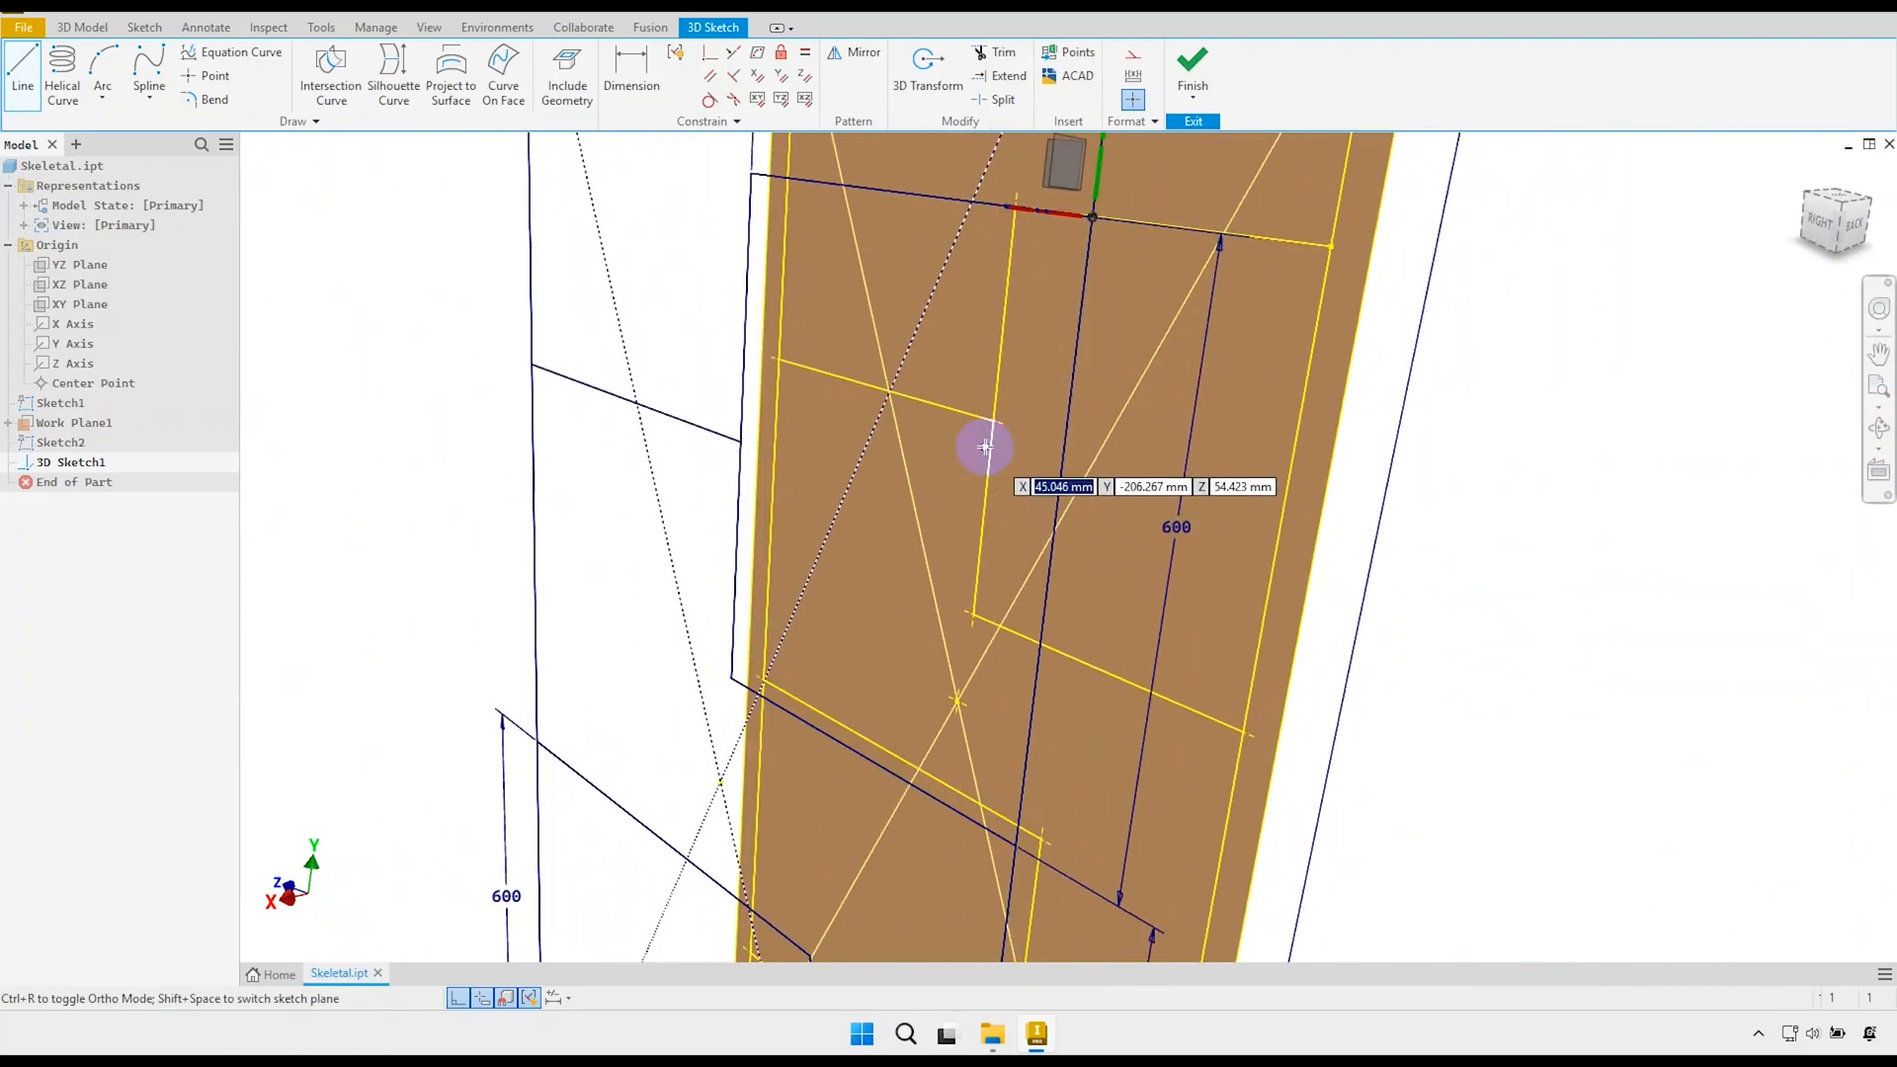
scroll(982, 441, up, 2)
click(996, 417)
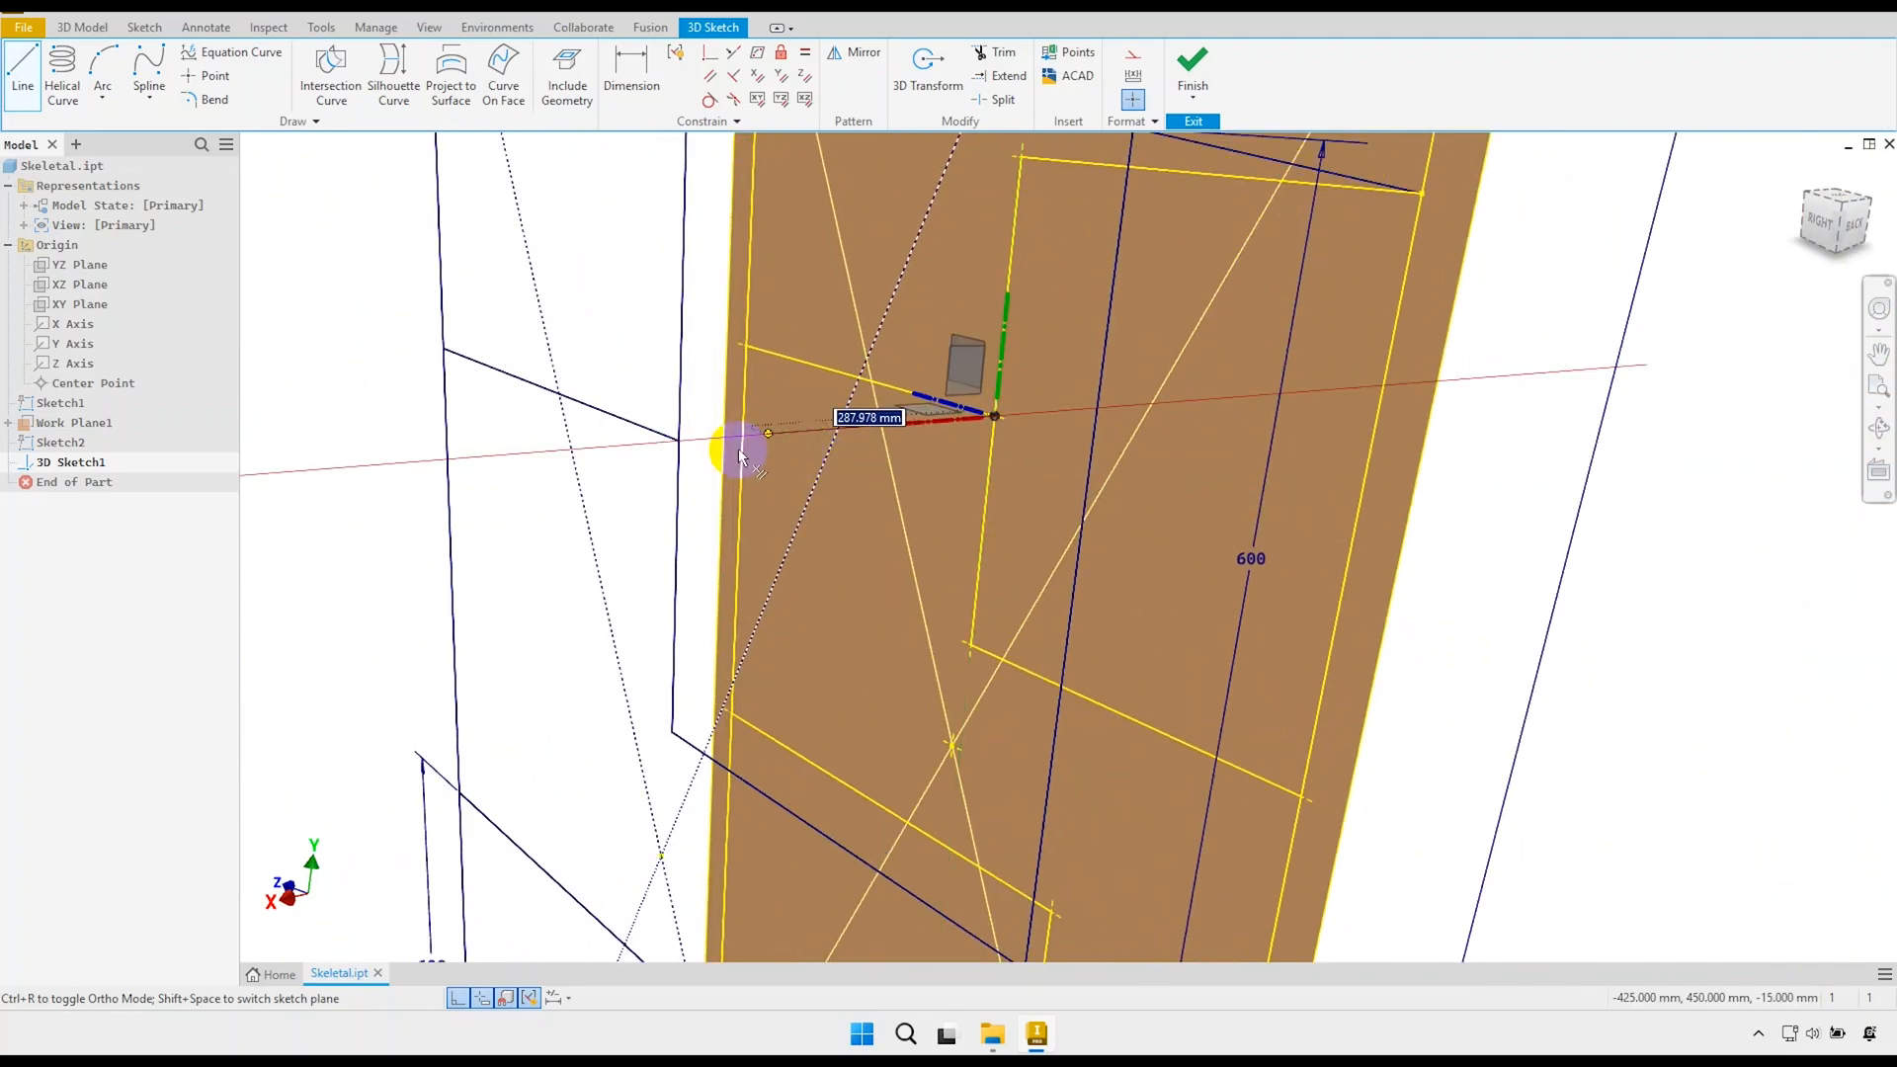
click(679, 436)
right_click(705, 392)
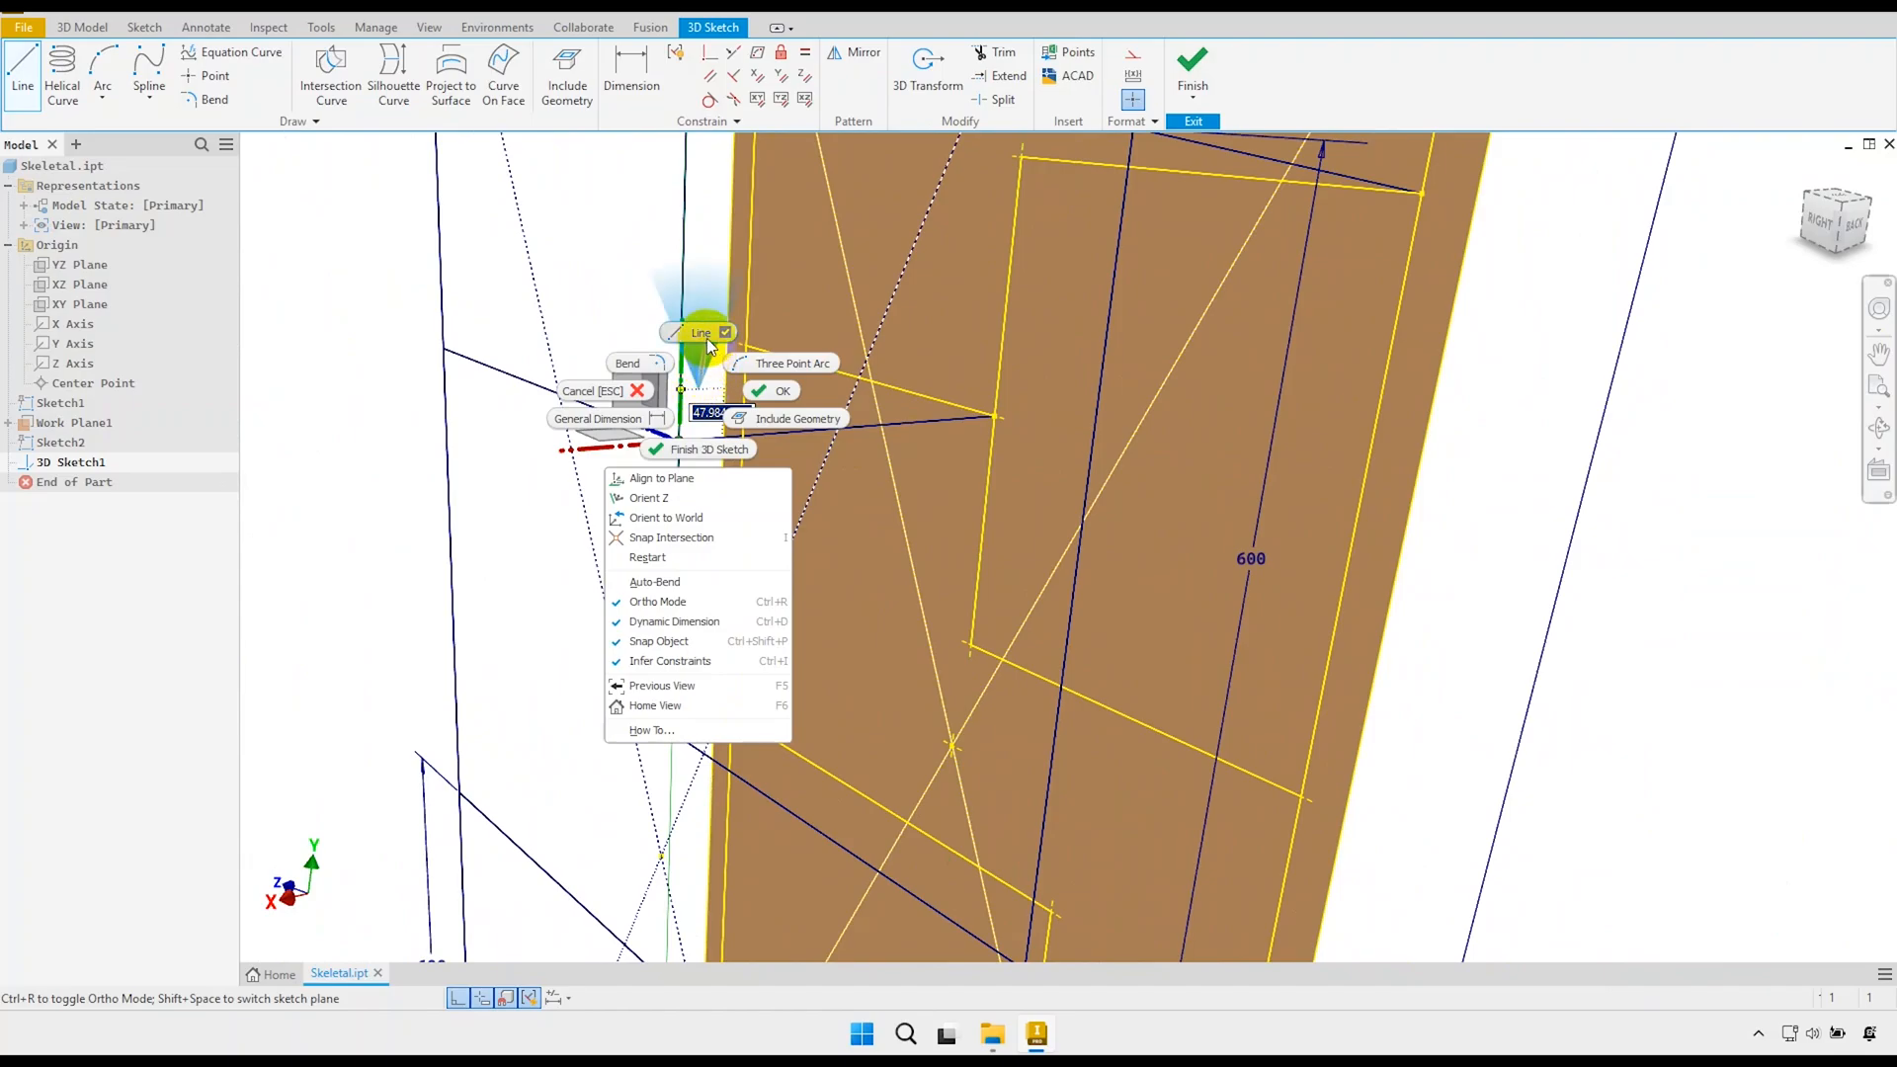
click(705, 336)
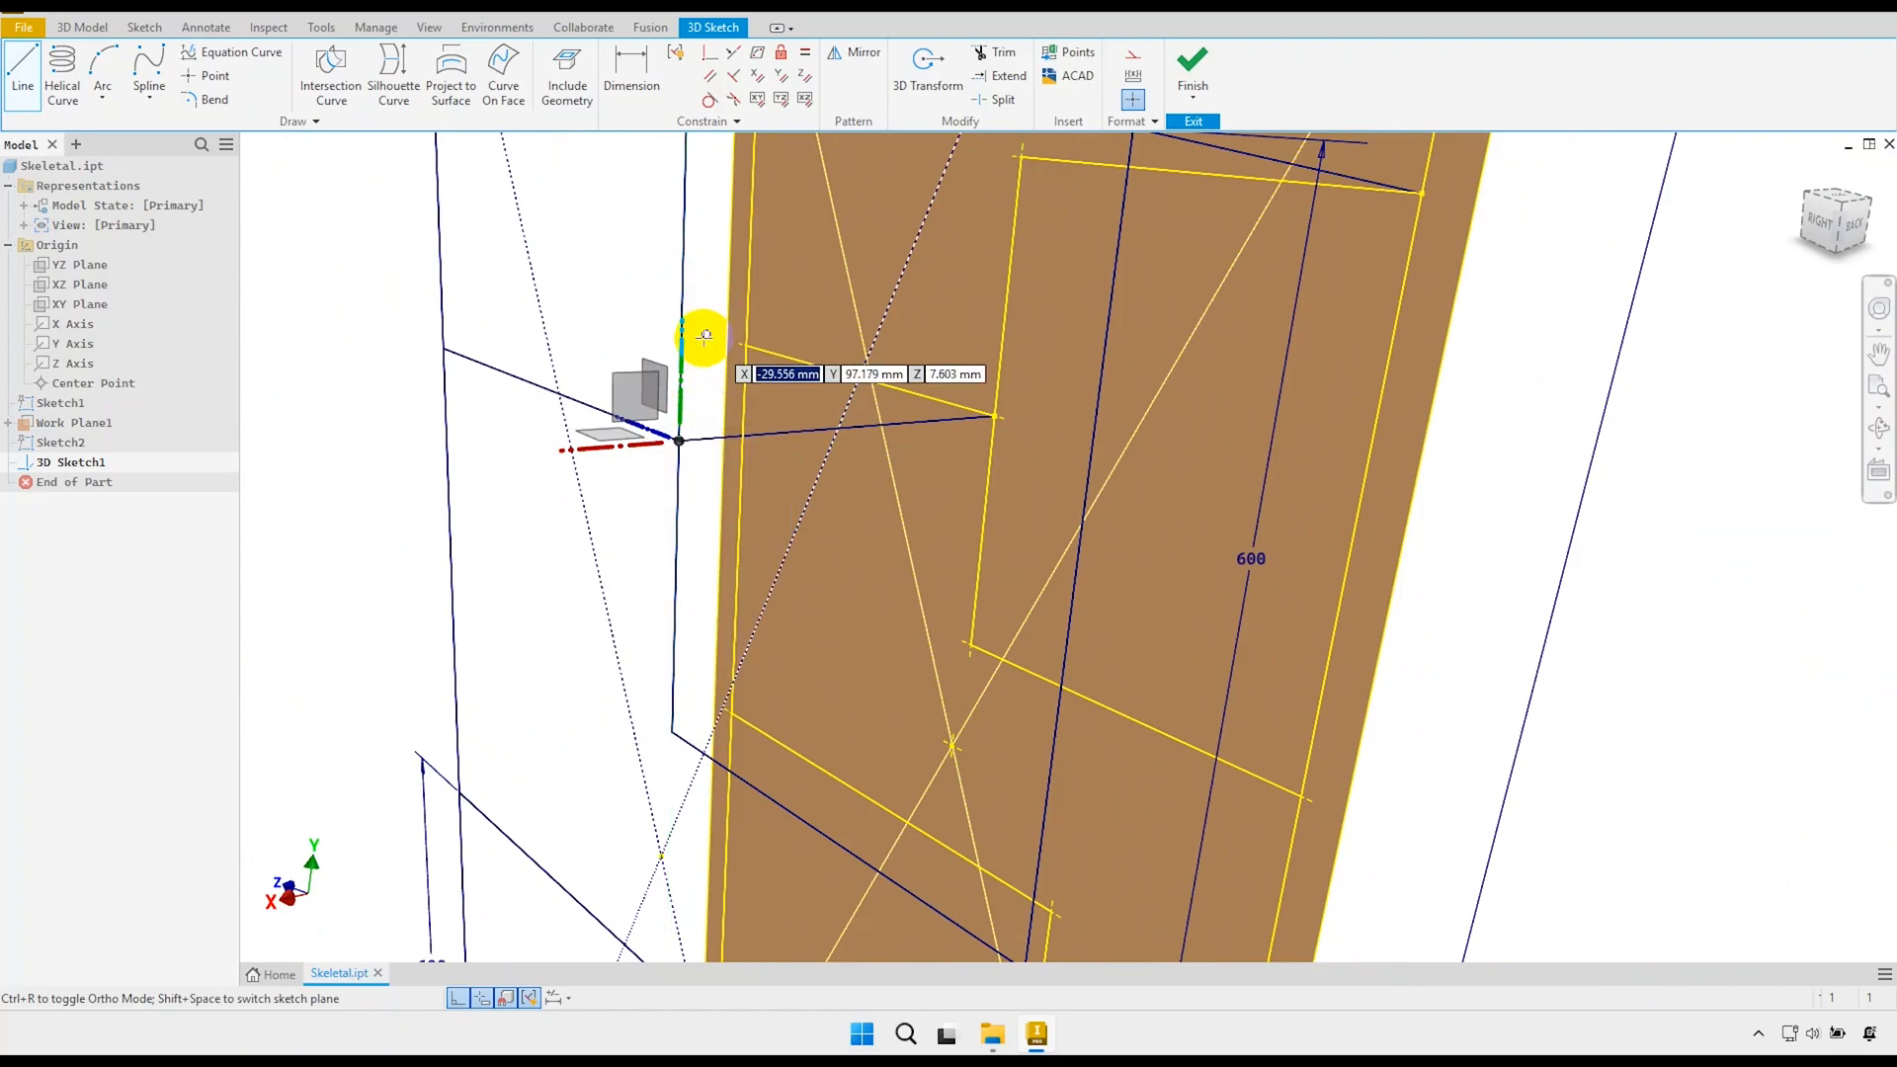
Draw a 3D line joining the front and back bottom inner corners of the upper box.
click(672, 734)
click(972, 647)
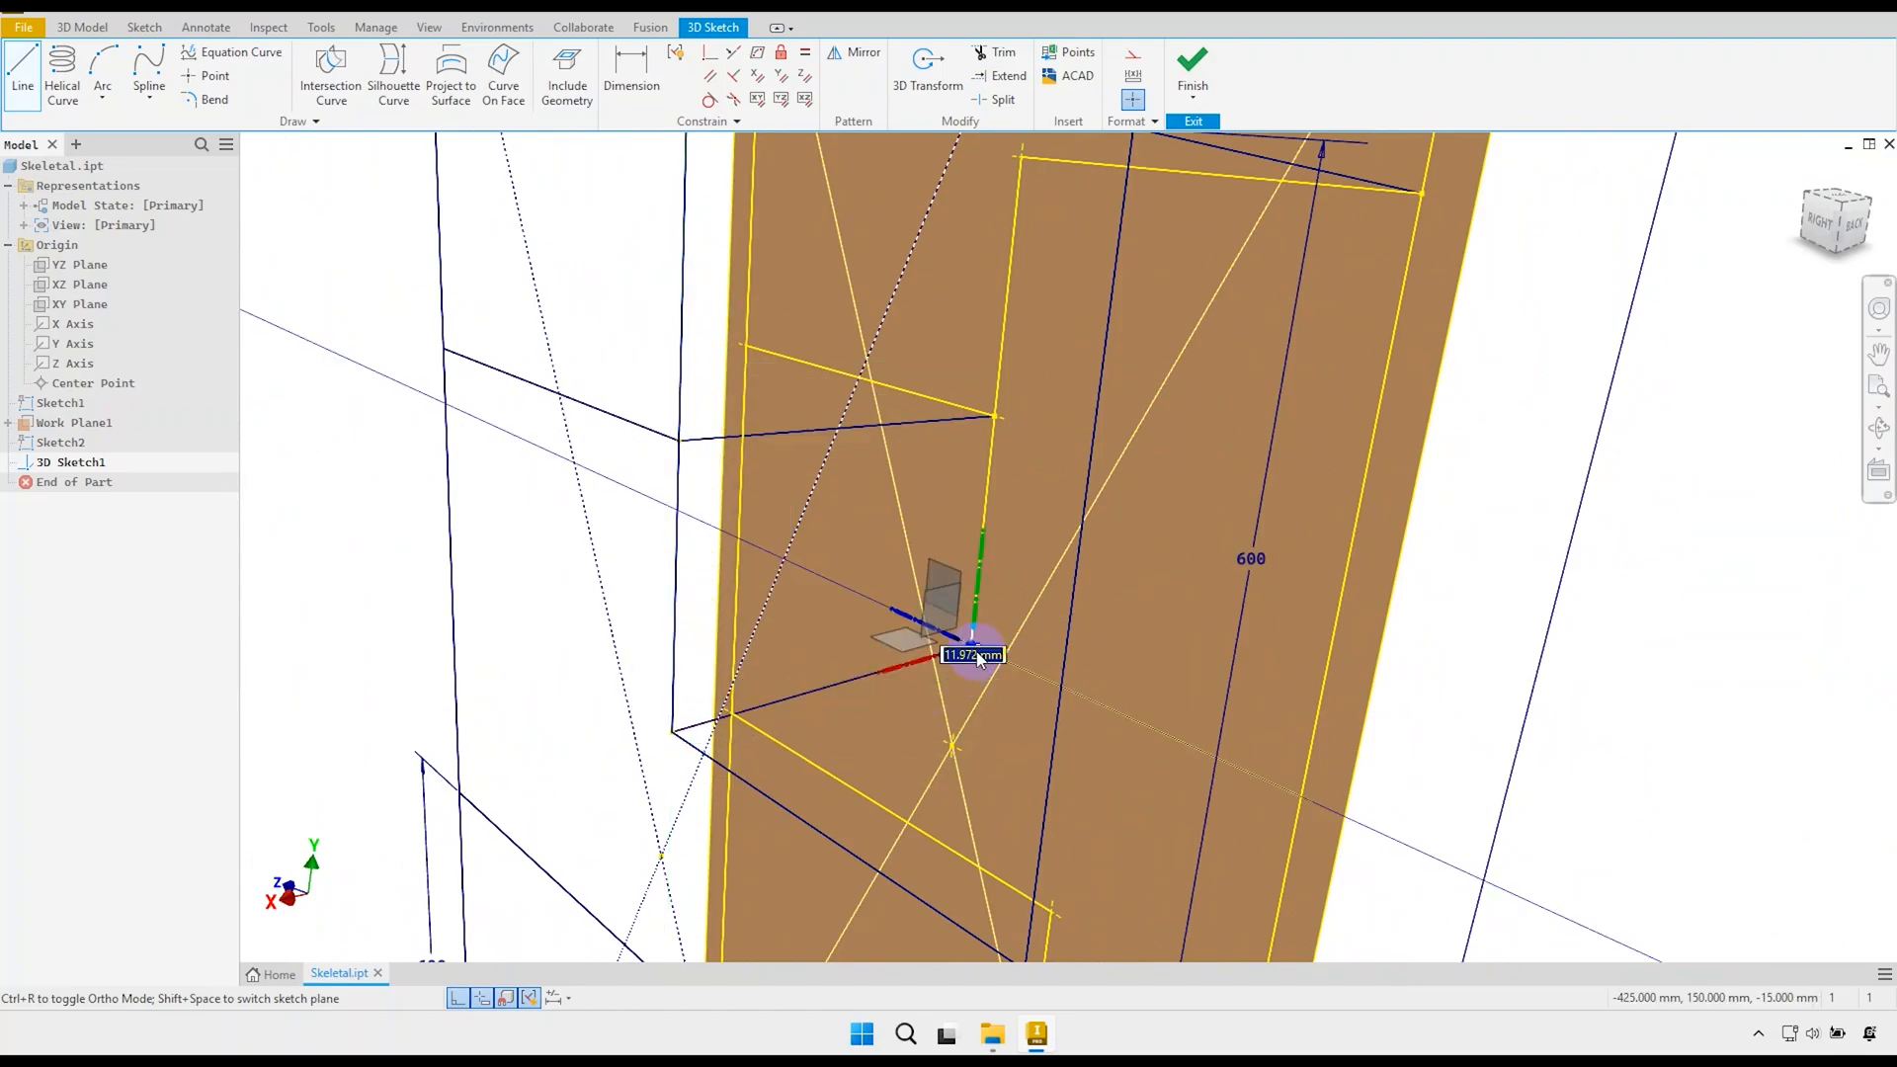
right_click(1017, 549)
click(1031, 493)
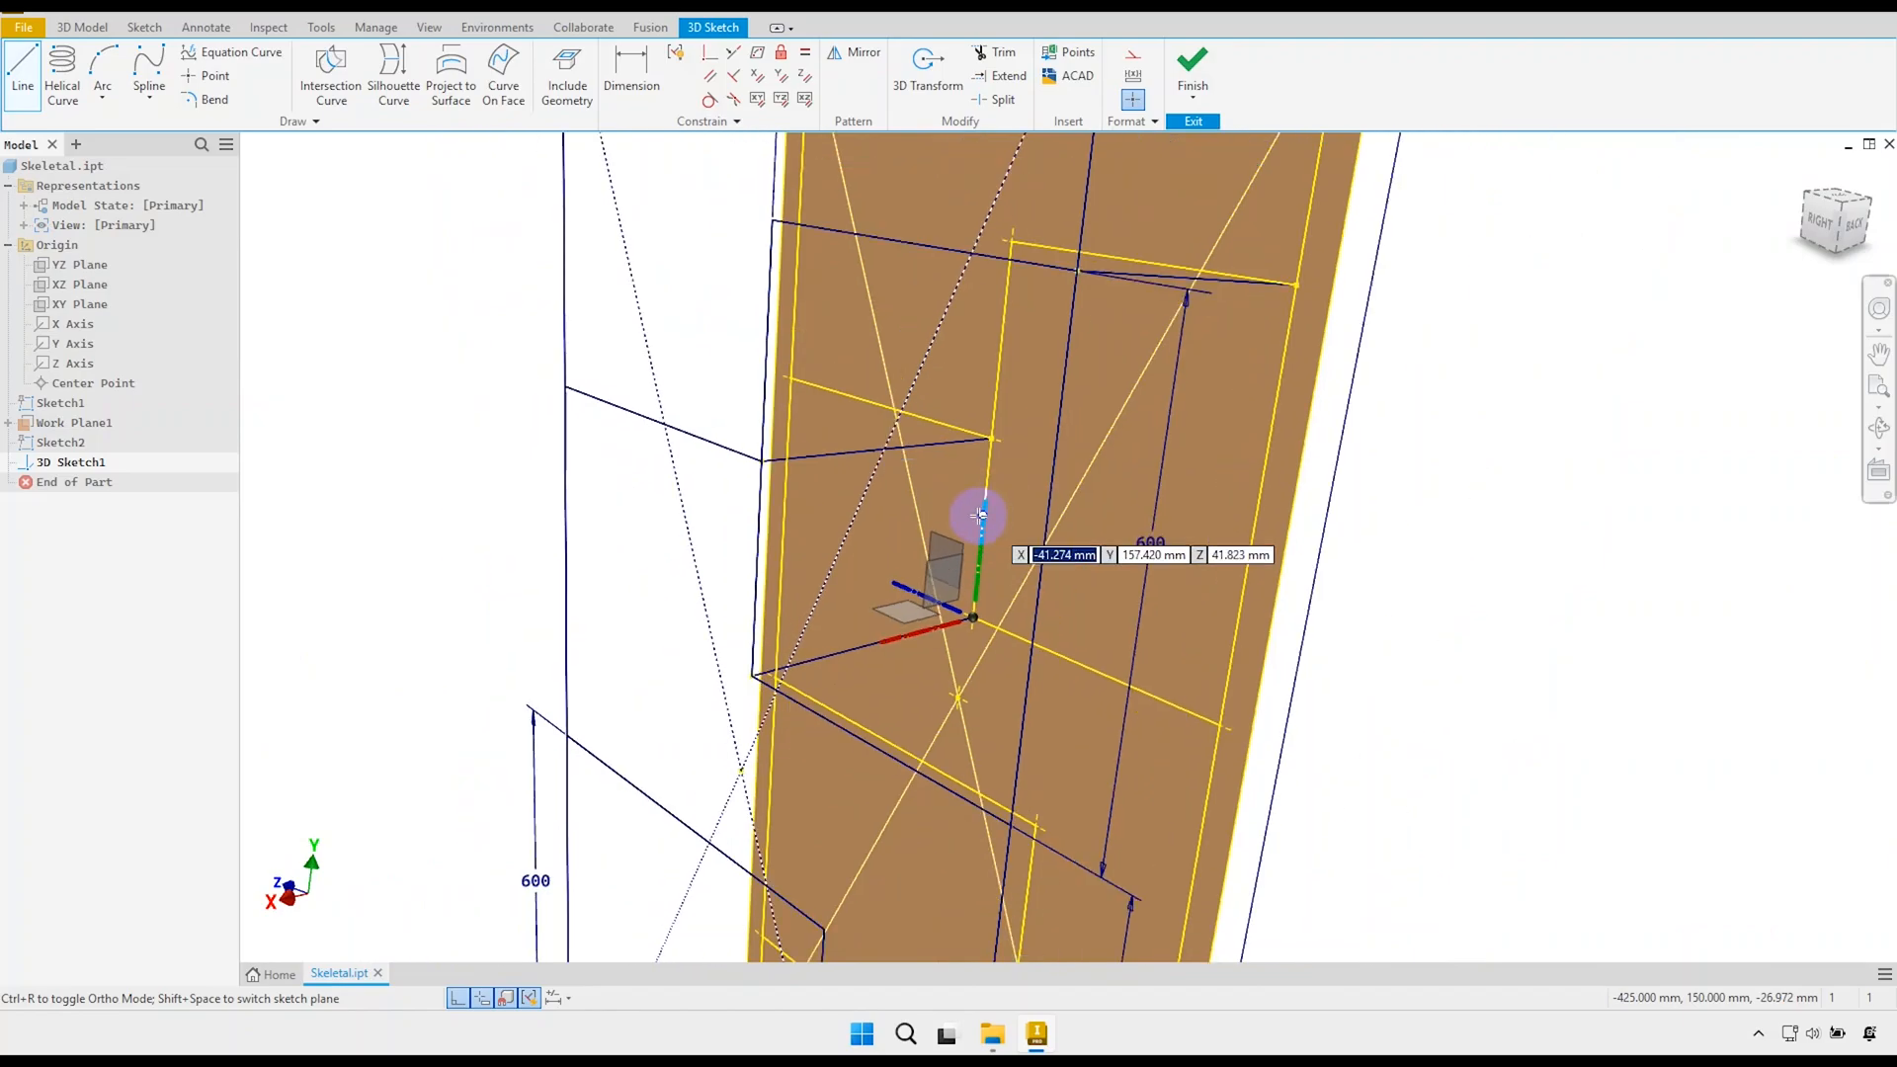
Draw a 3D line joining the back and front top inner corners of the lower 600 mm box.
click(1031, 800)
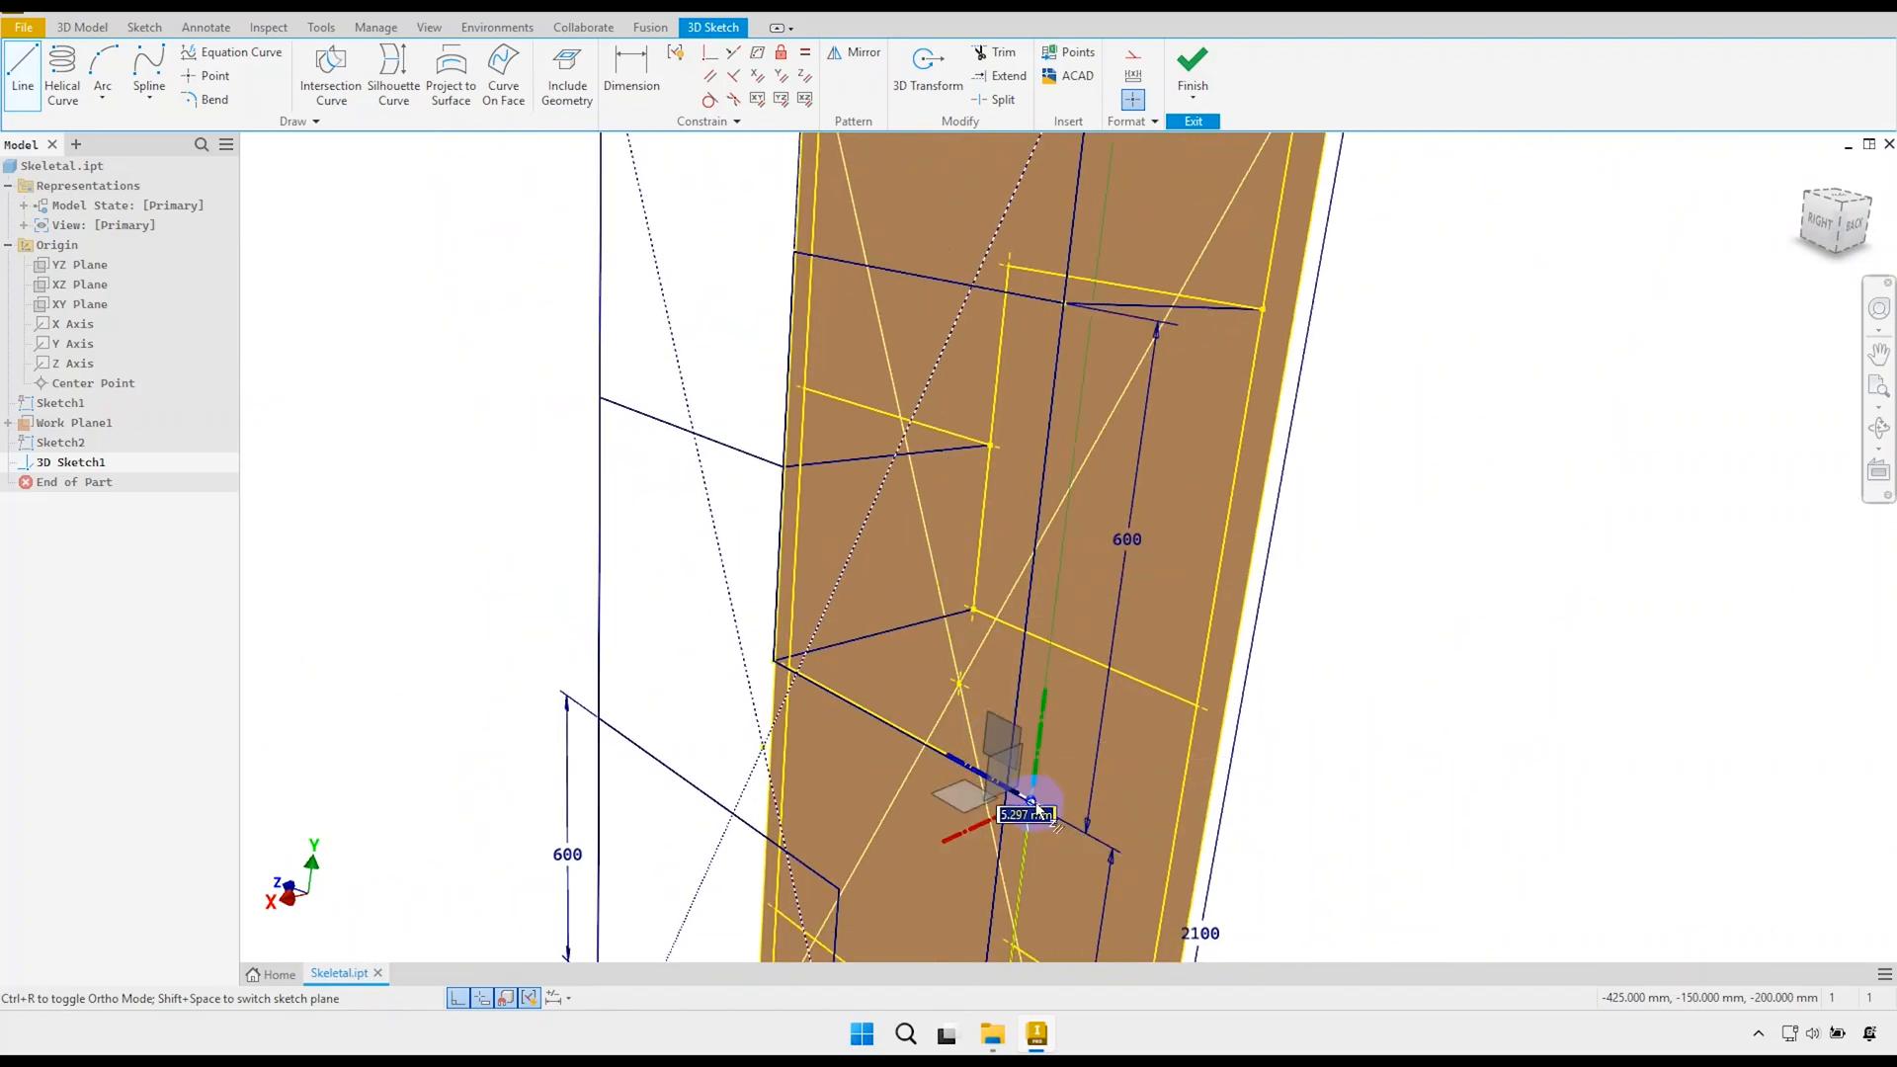
shift+middle_drag(1049, 739, 1090, 607)
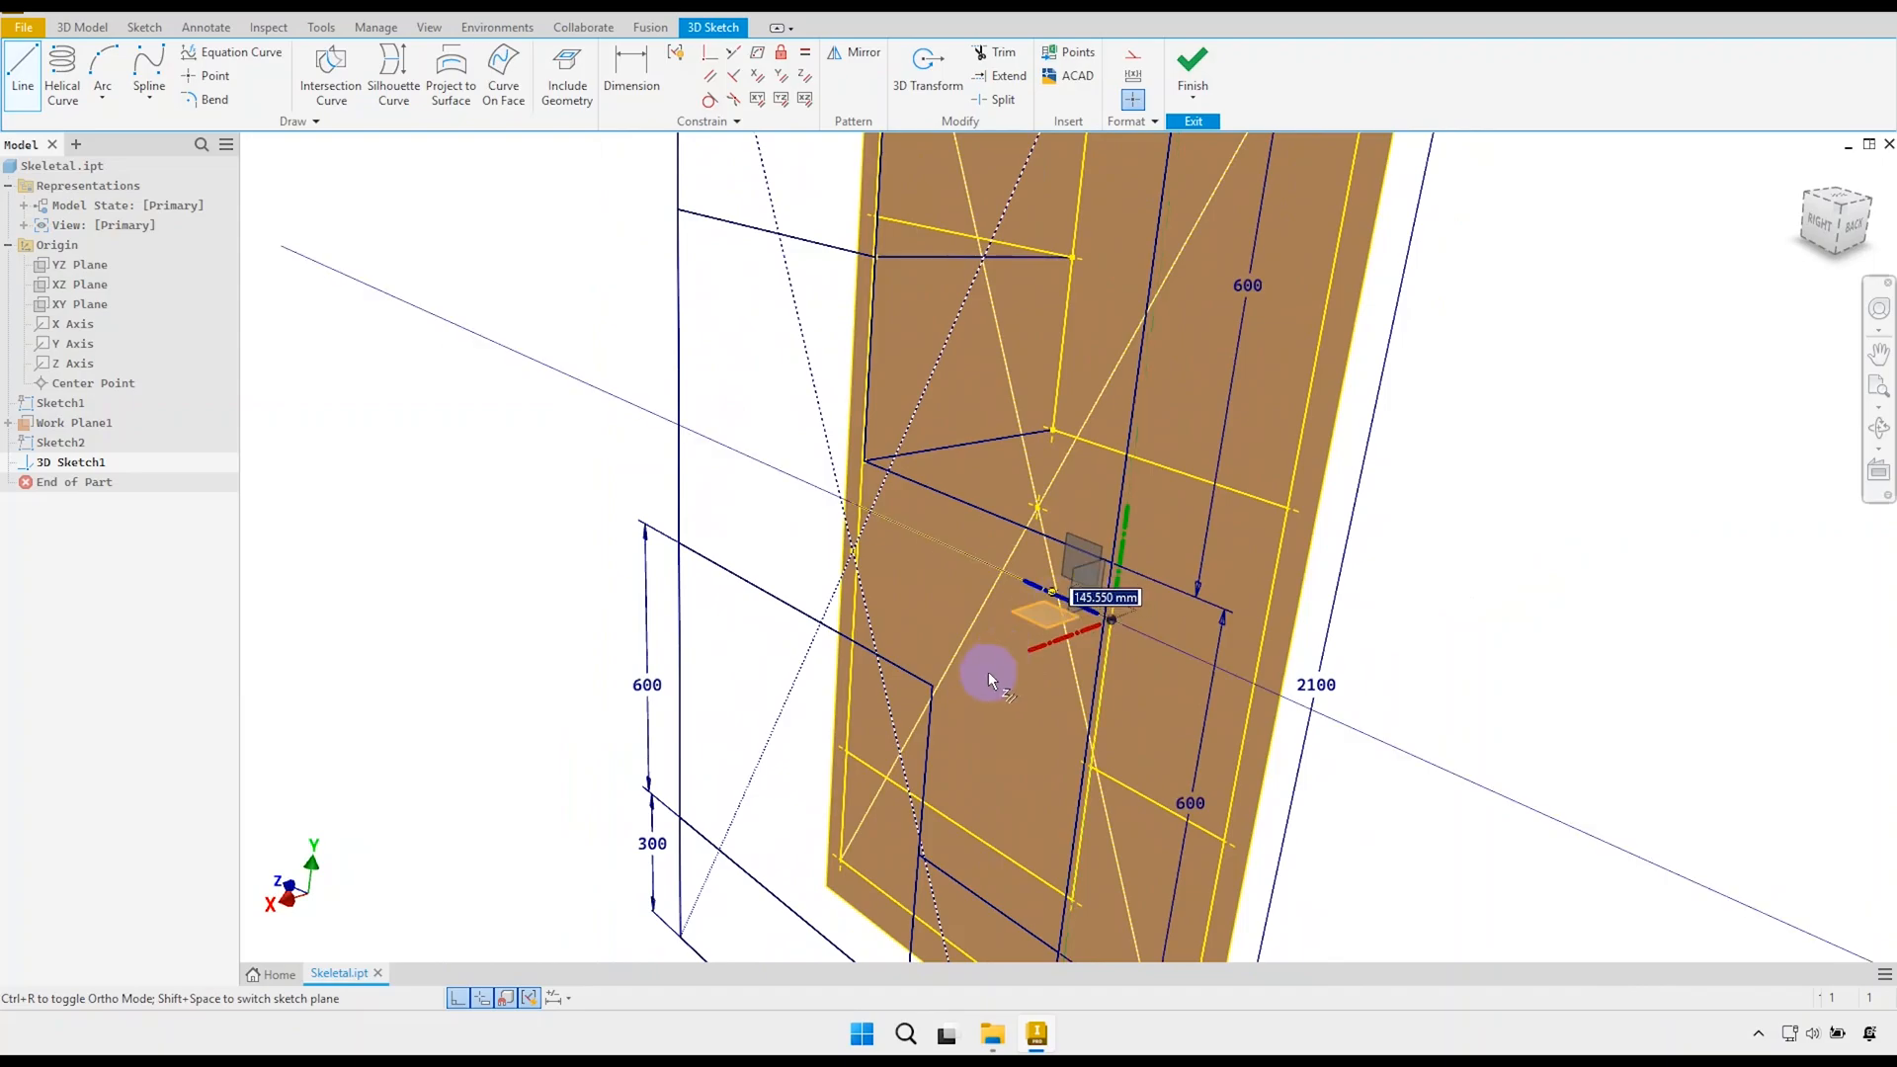
scroll(988, 677, down, 4)
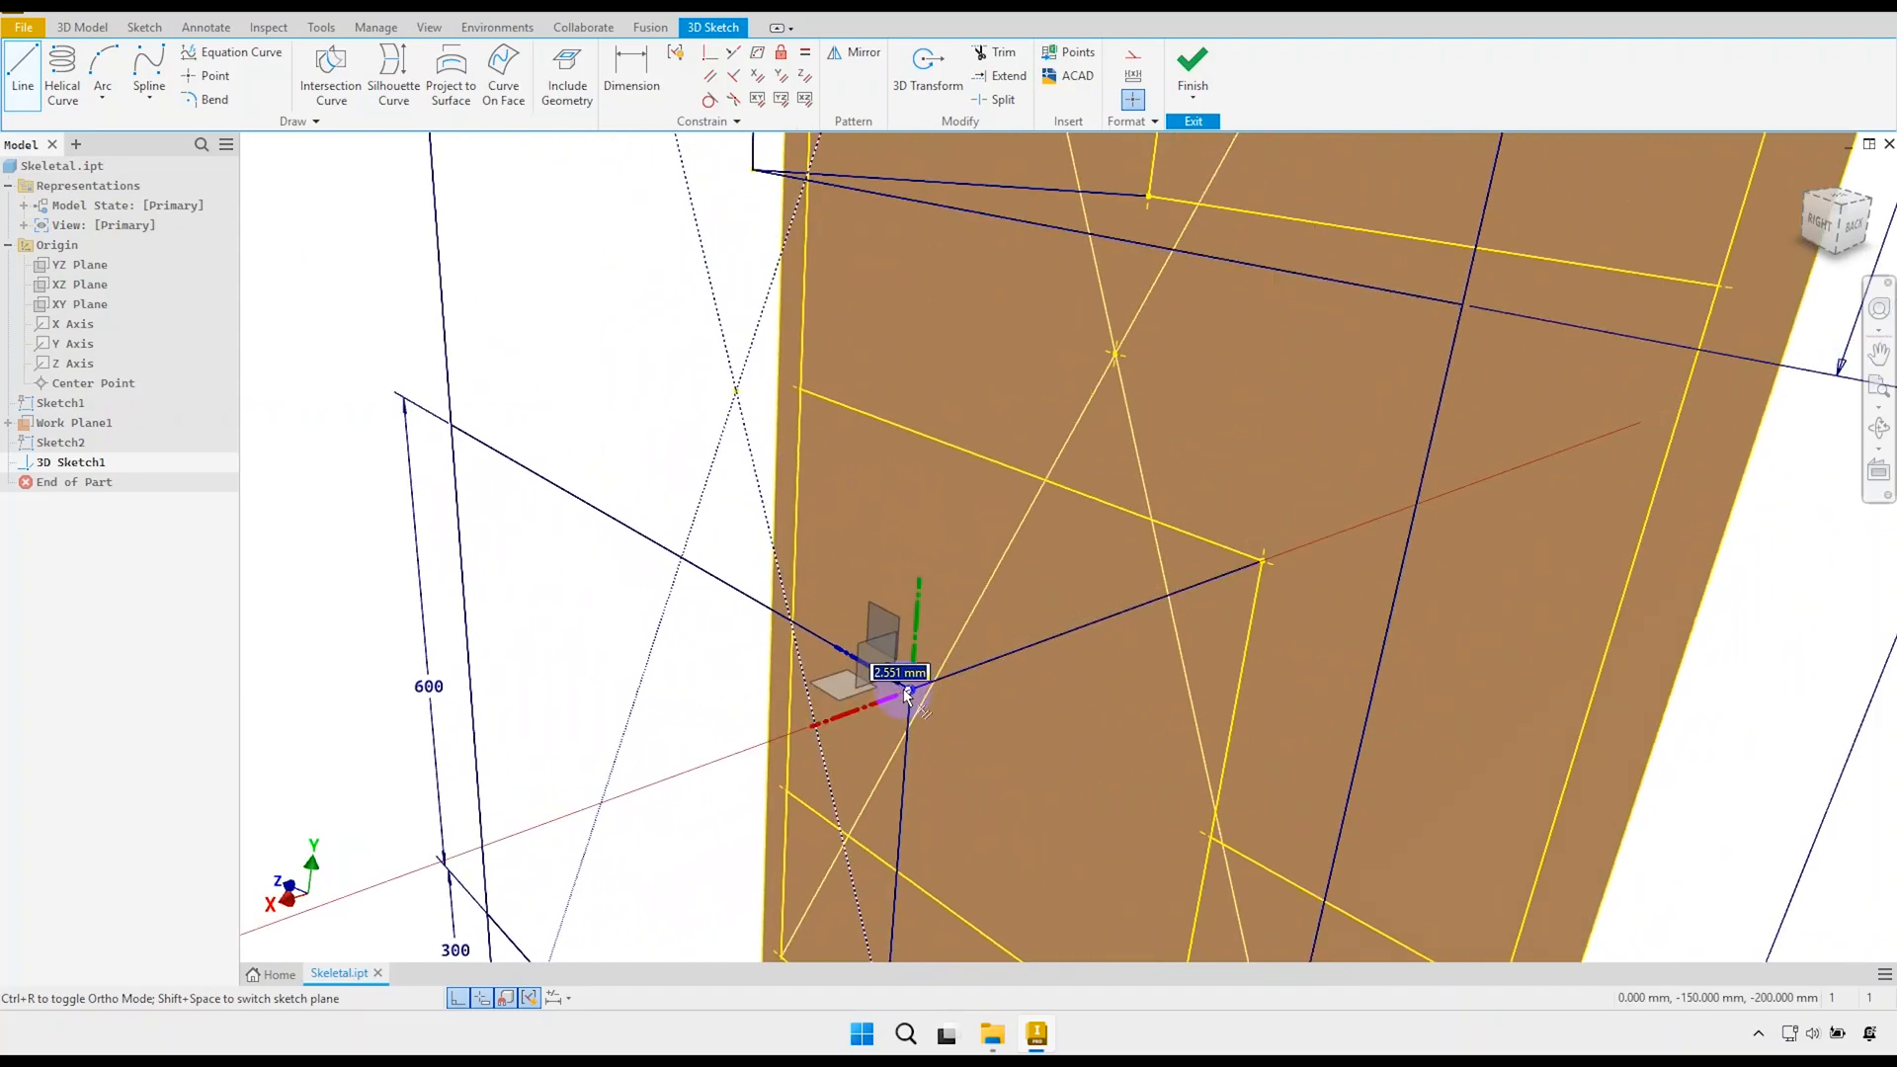
shift+middle_drag(902, 678, 898, 539)
right_click(892, 543)
click(889, 484)
Draw a 3D line joining the front and back points where the lower-right horizontal line meets the lower box's inner edge.
scroll(907, 692, down, 4)
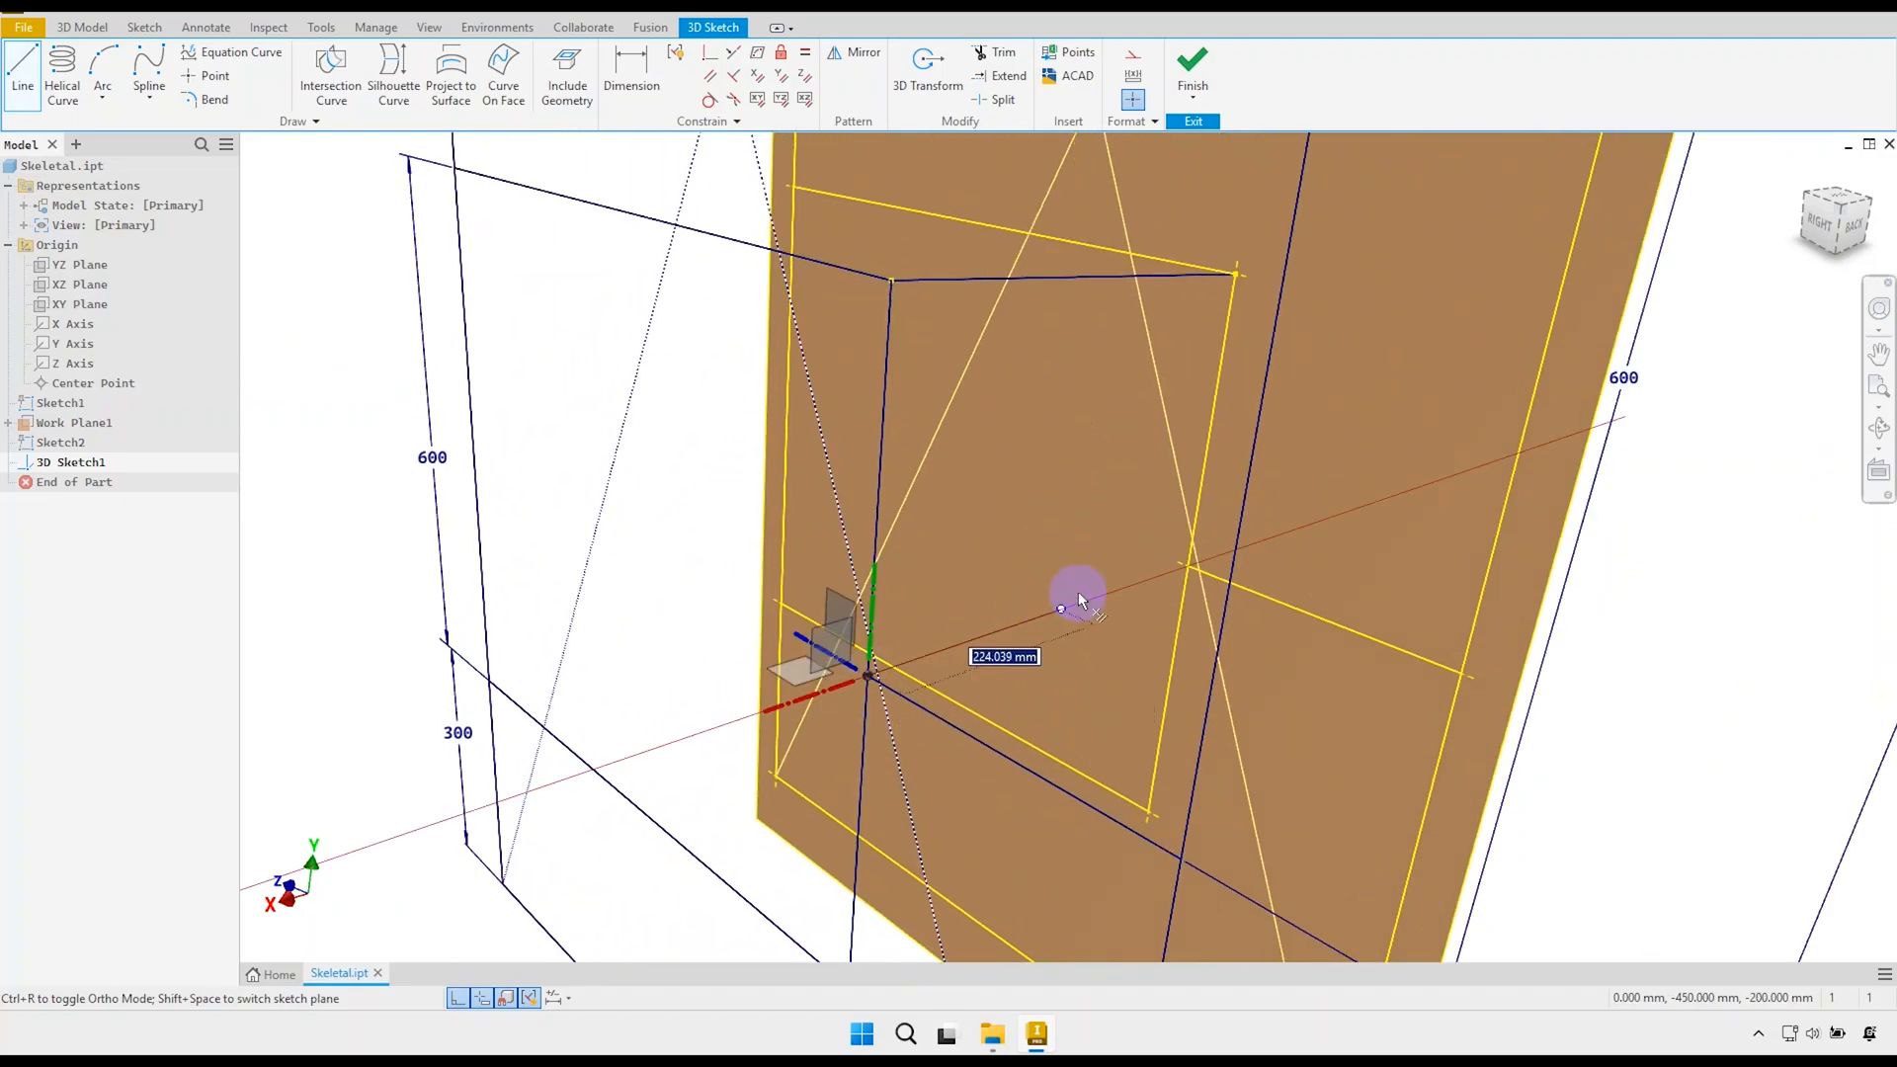
scroll(1169, 581, down, 5)
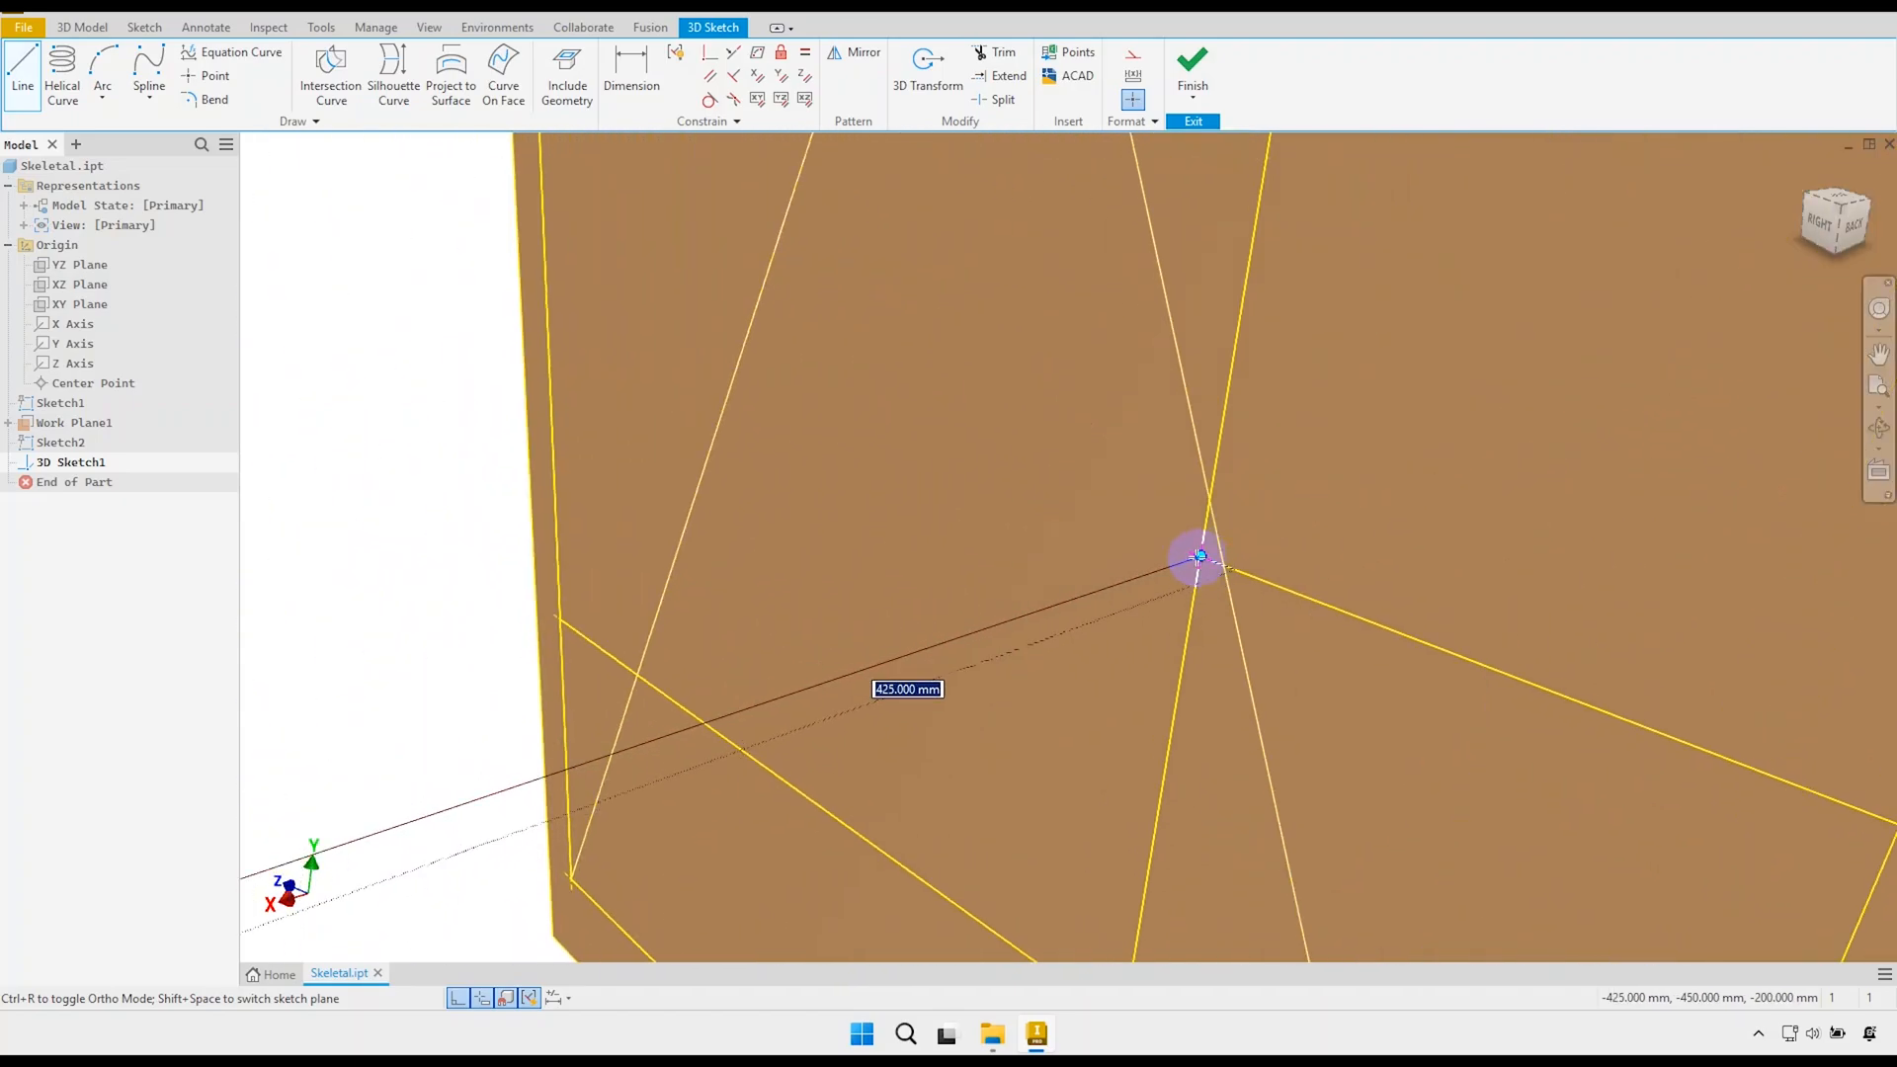
click(1200, 556)
scroll(1100, 565, up, 1)
right_click(1081, 637)
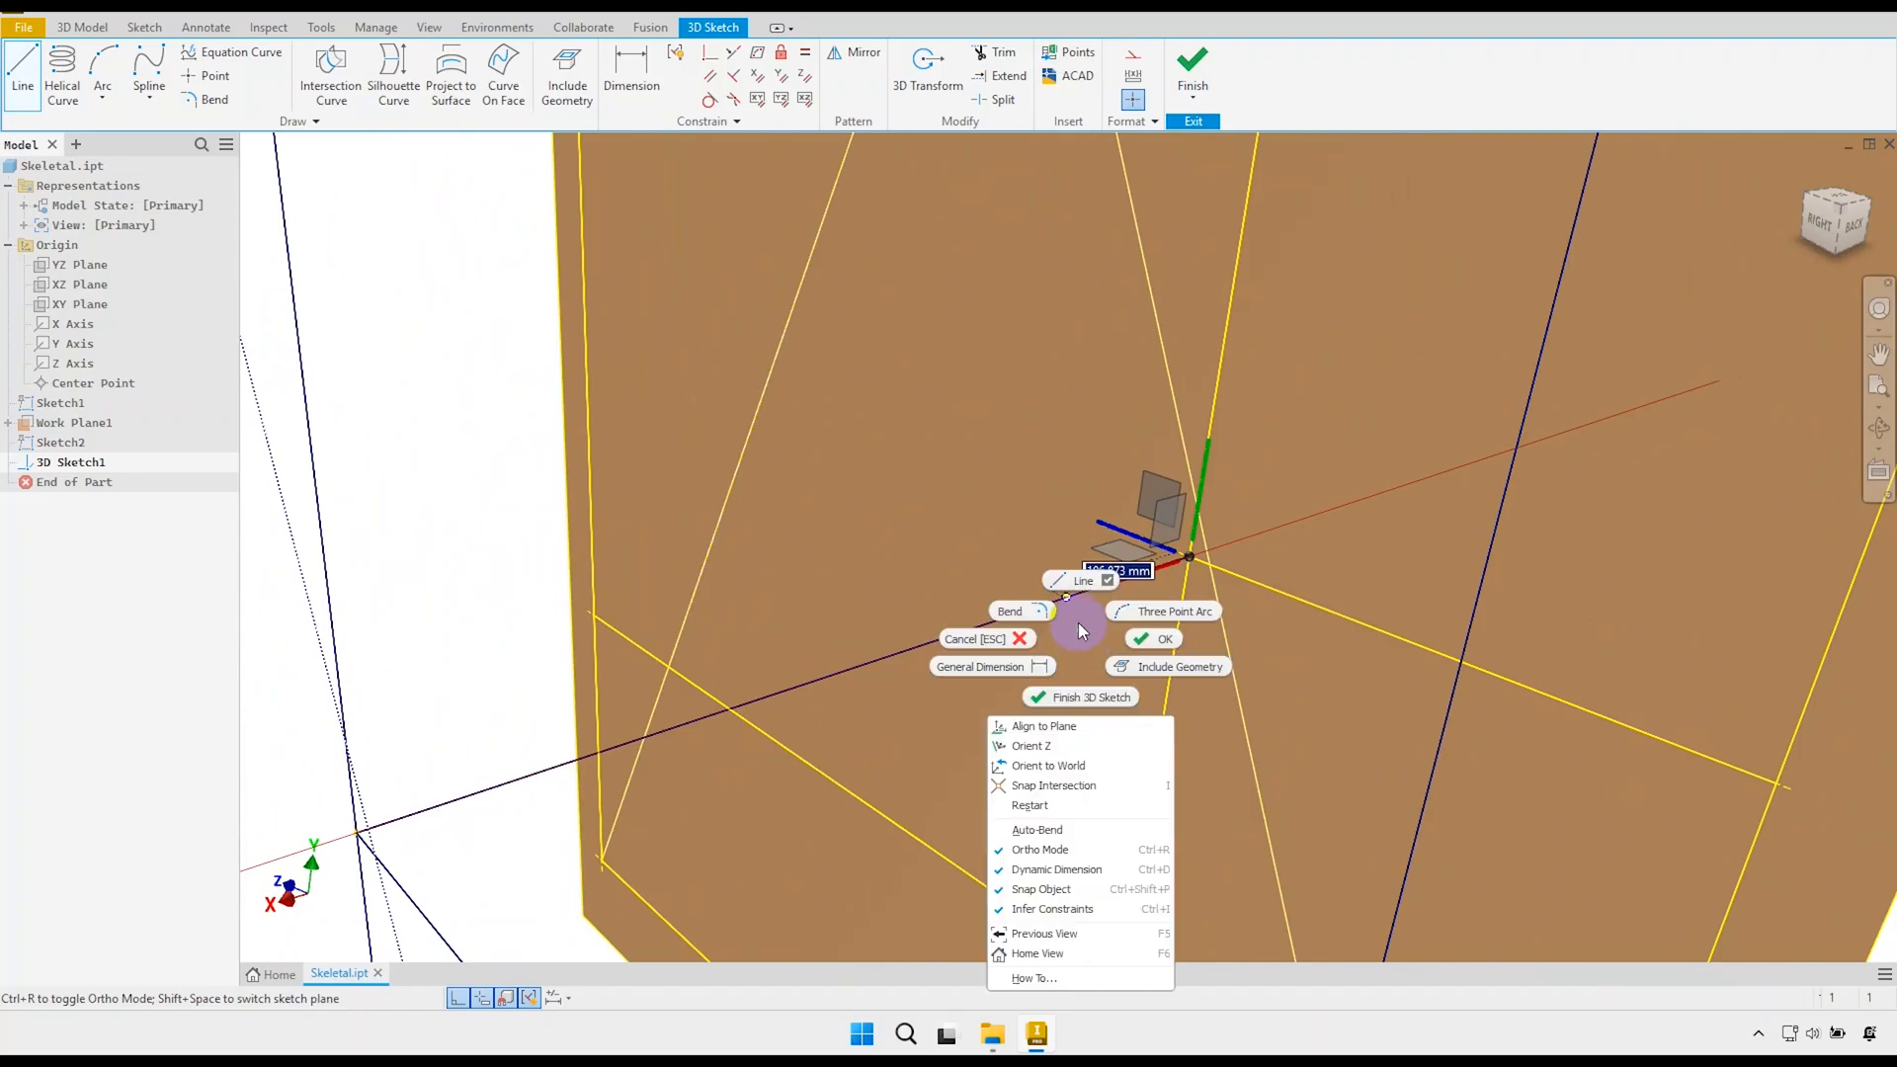
Draw a 3D line joining the front and back bottom inner corners of the lower 600 mm box.
scroll(1008, 549, up, 6)
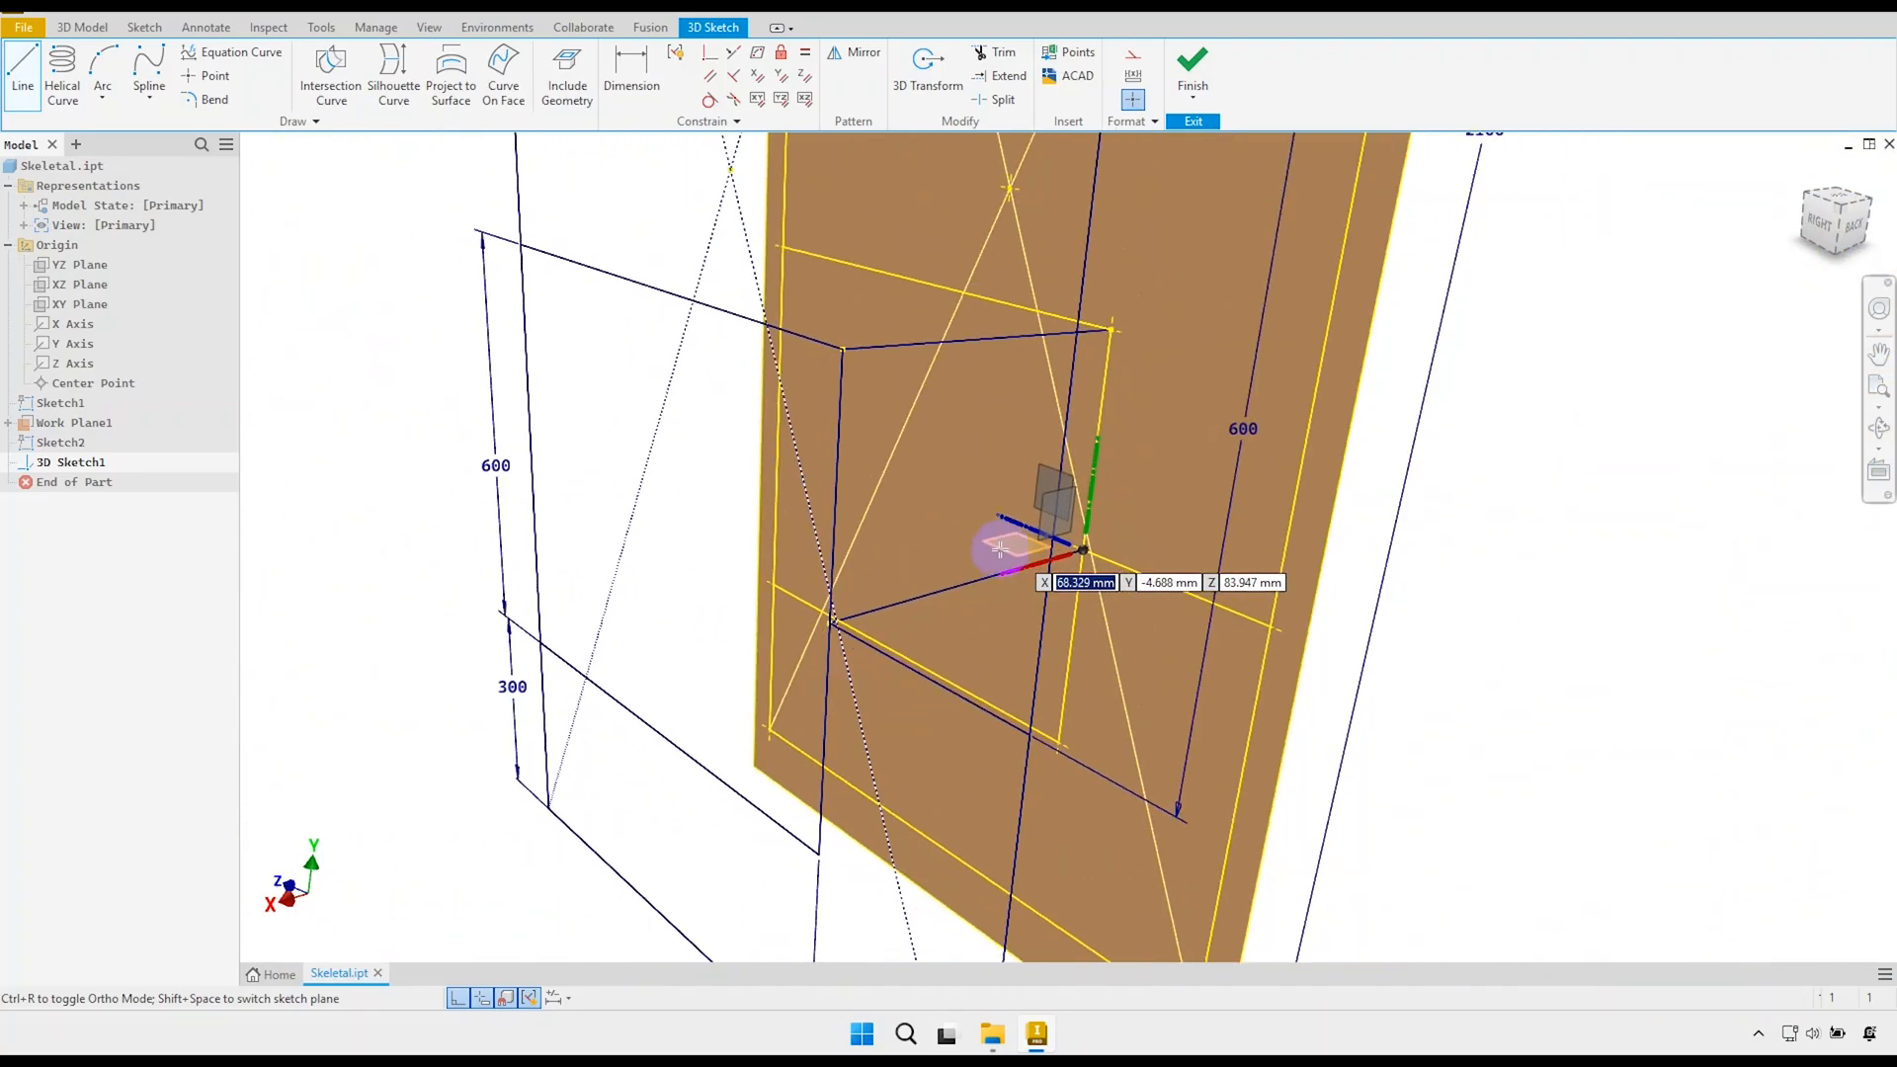
shift+middle_drag(965, 644, 1035, 645)
scroll(936, 800, down, 3)
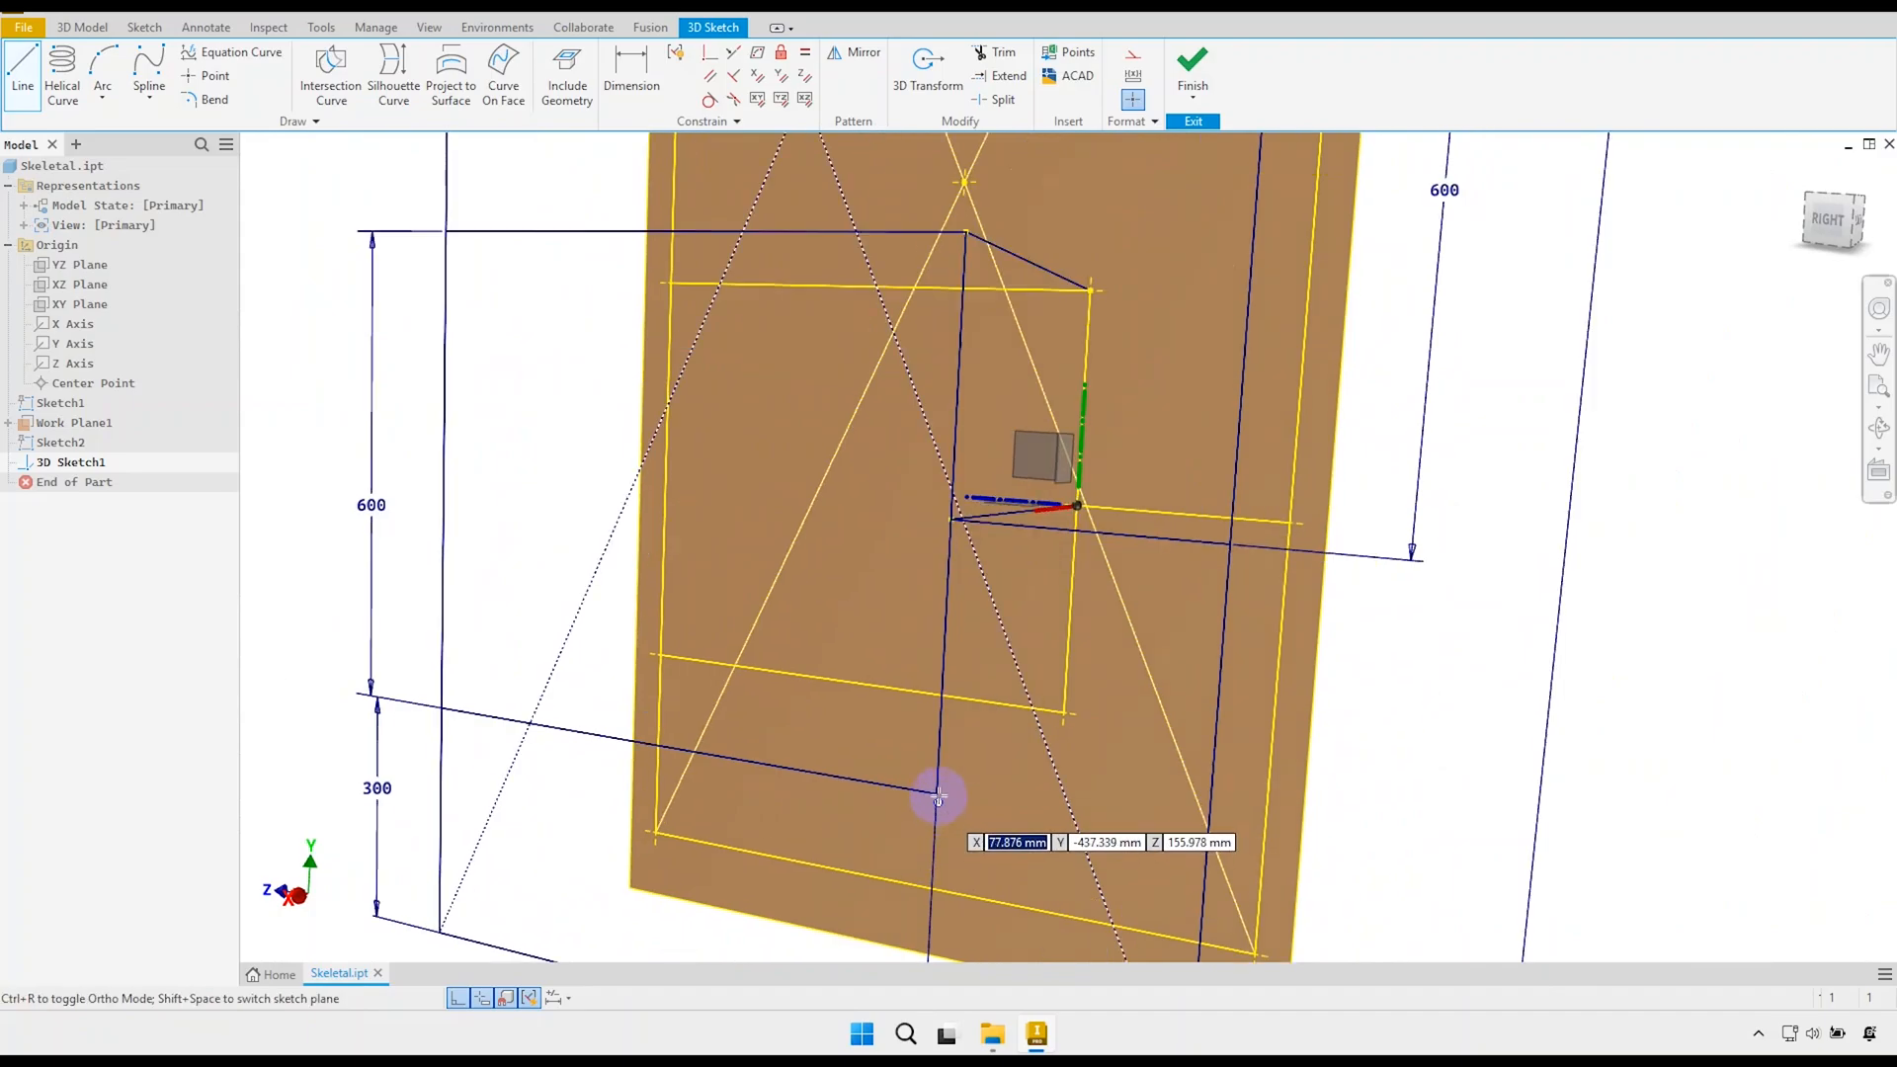
click(936, 793)
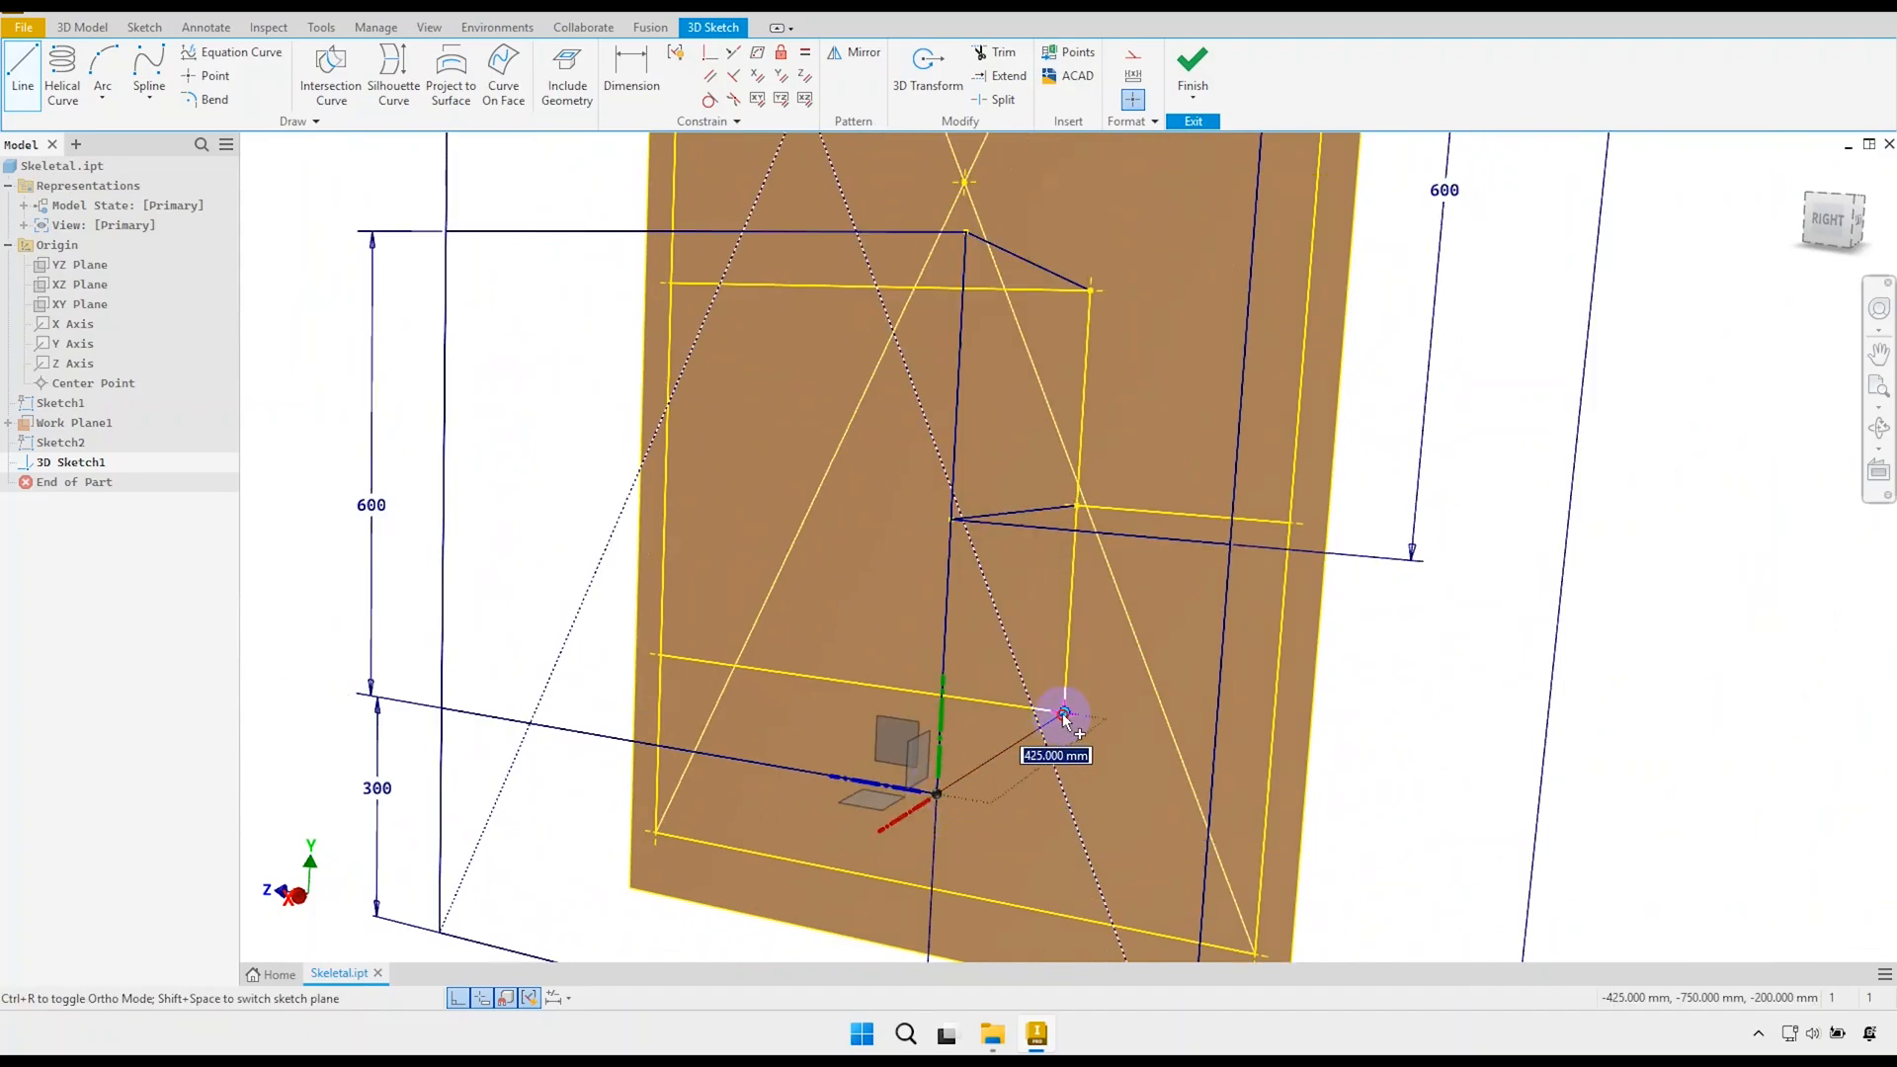
click(1064, 714)
right_click(1101, 739)
click(1097, 680)
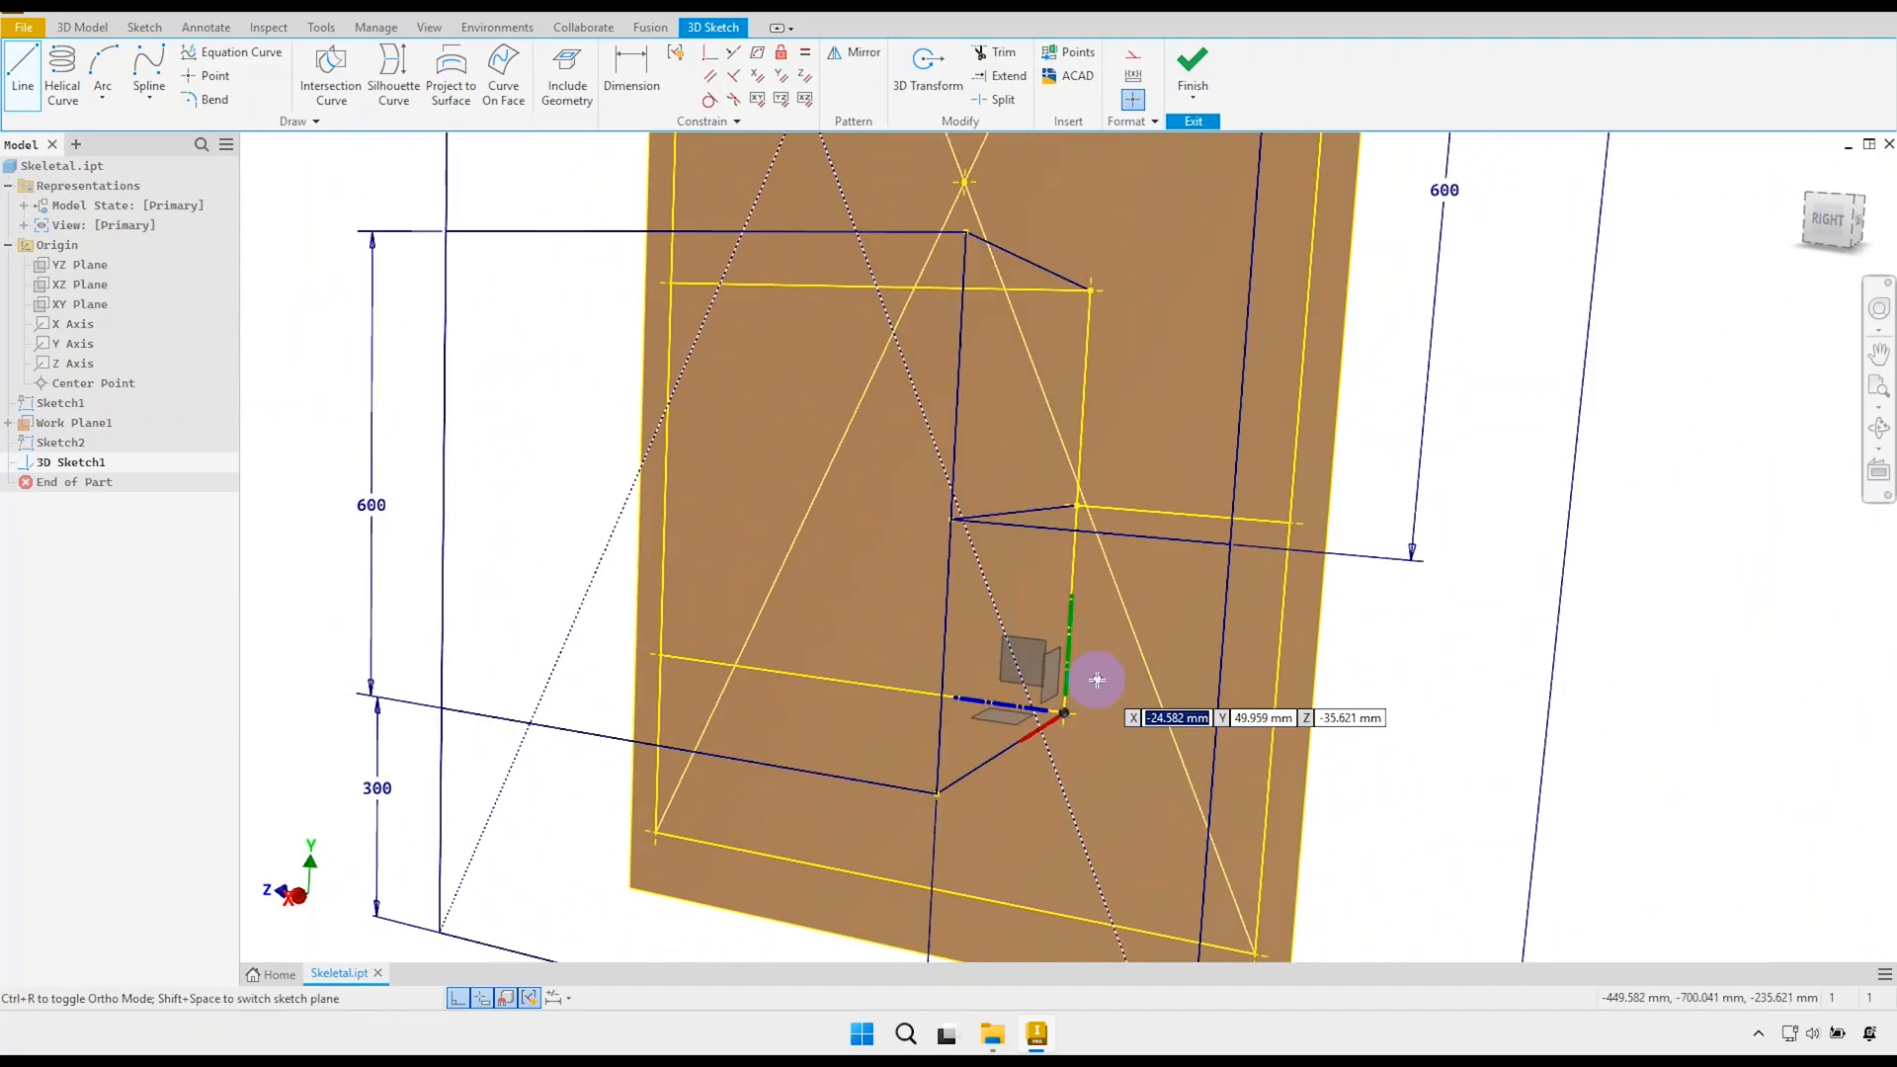
Draw a 3D line joining the front and back bottom-right outer corners of the 1000 by 2100 mm frame.
scroll(1090, 669, up, 2)
shift+middle_drag(1083, 663, 1048, 675)
scroll(1016, 902, up, 2)
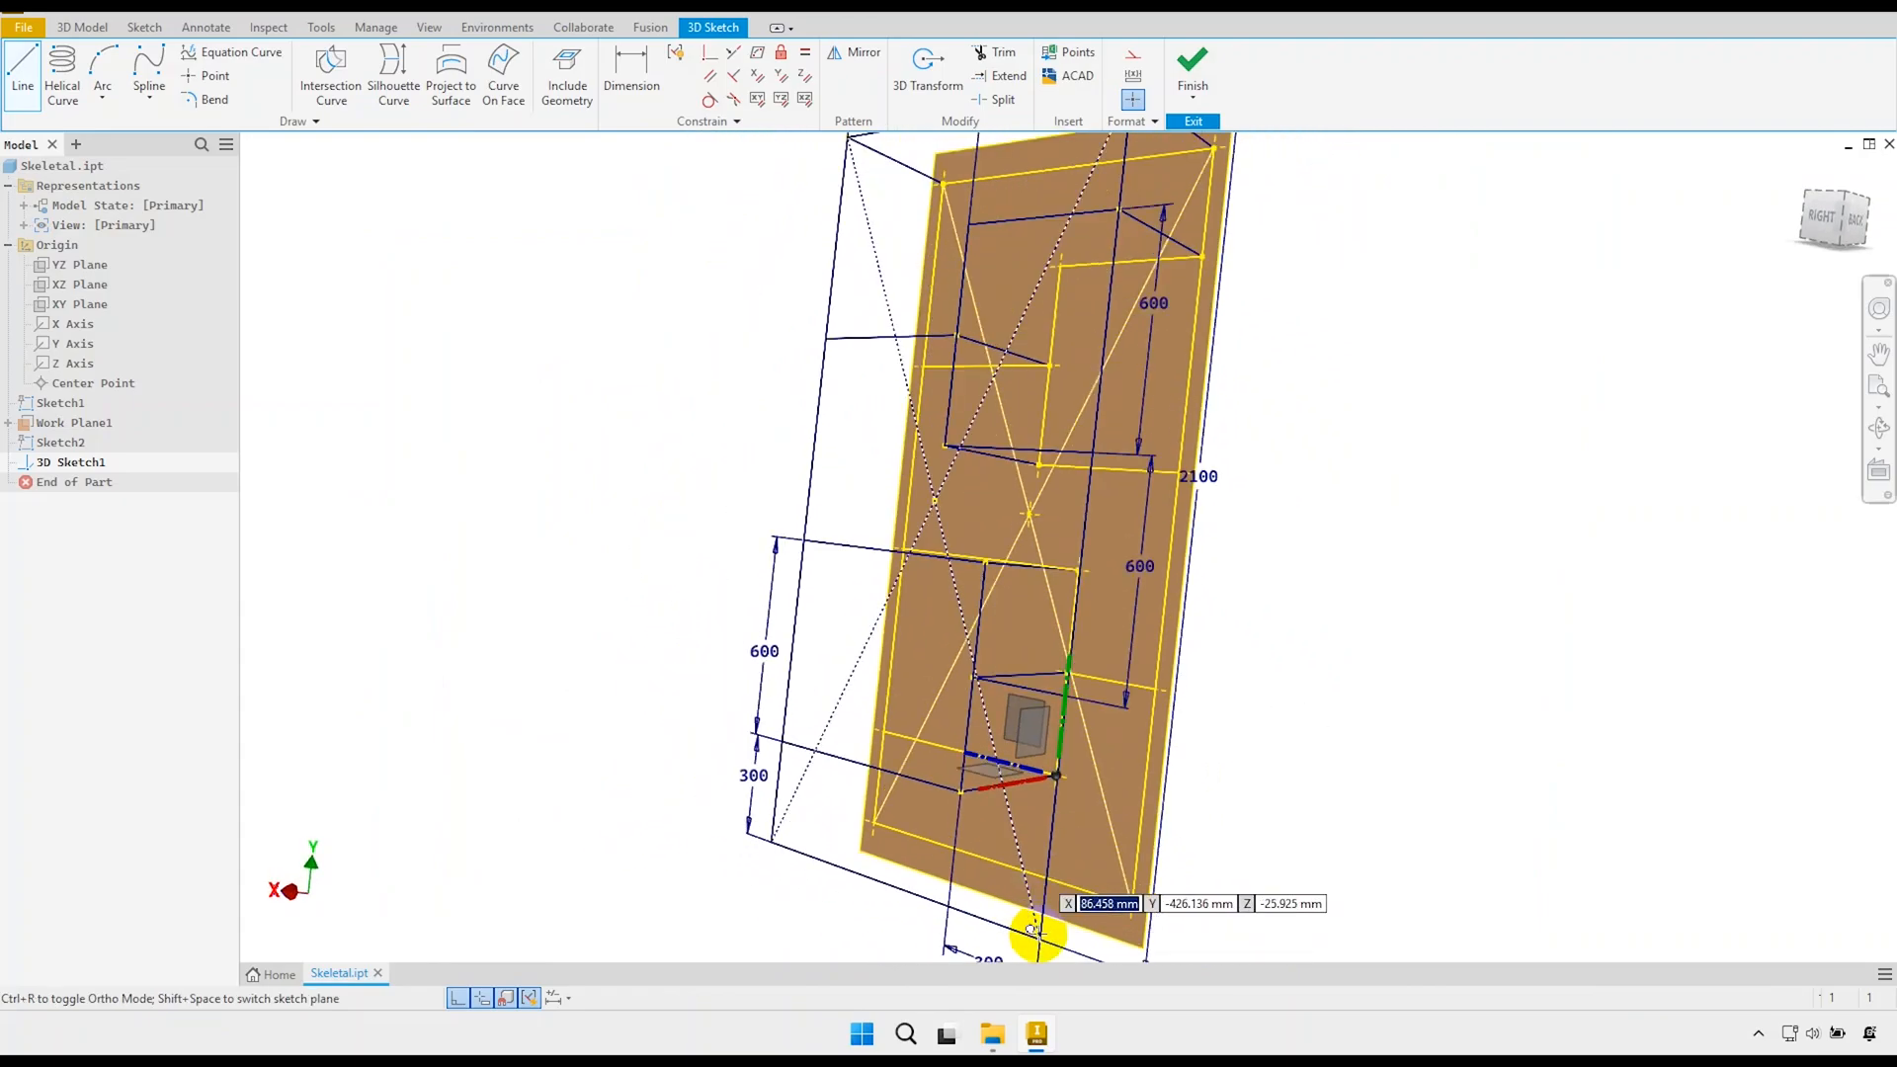
scroll(1036, 931, down, 2)
click(1038, 941)
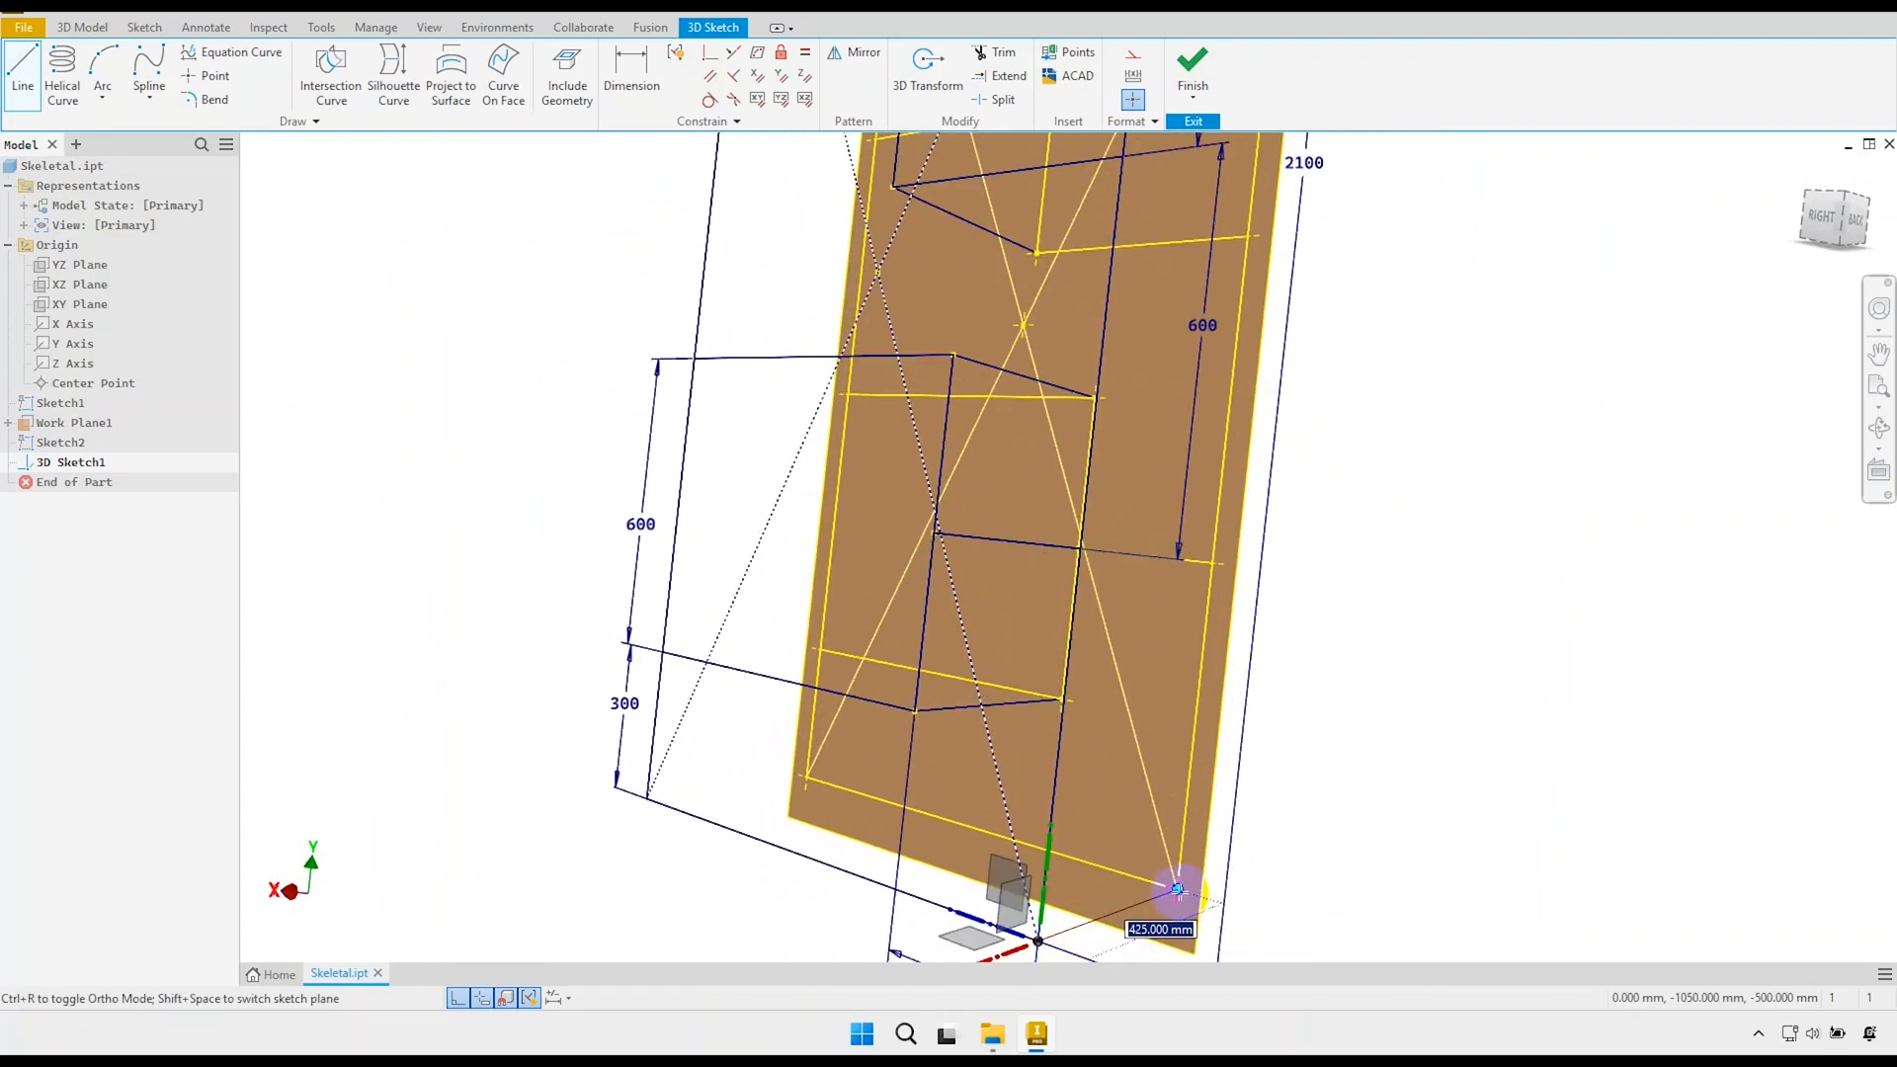
click(1178, 889)
right_click(1247, 780)
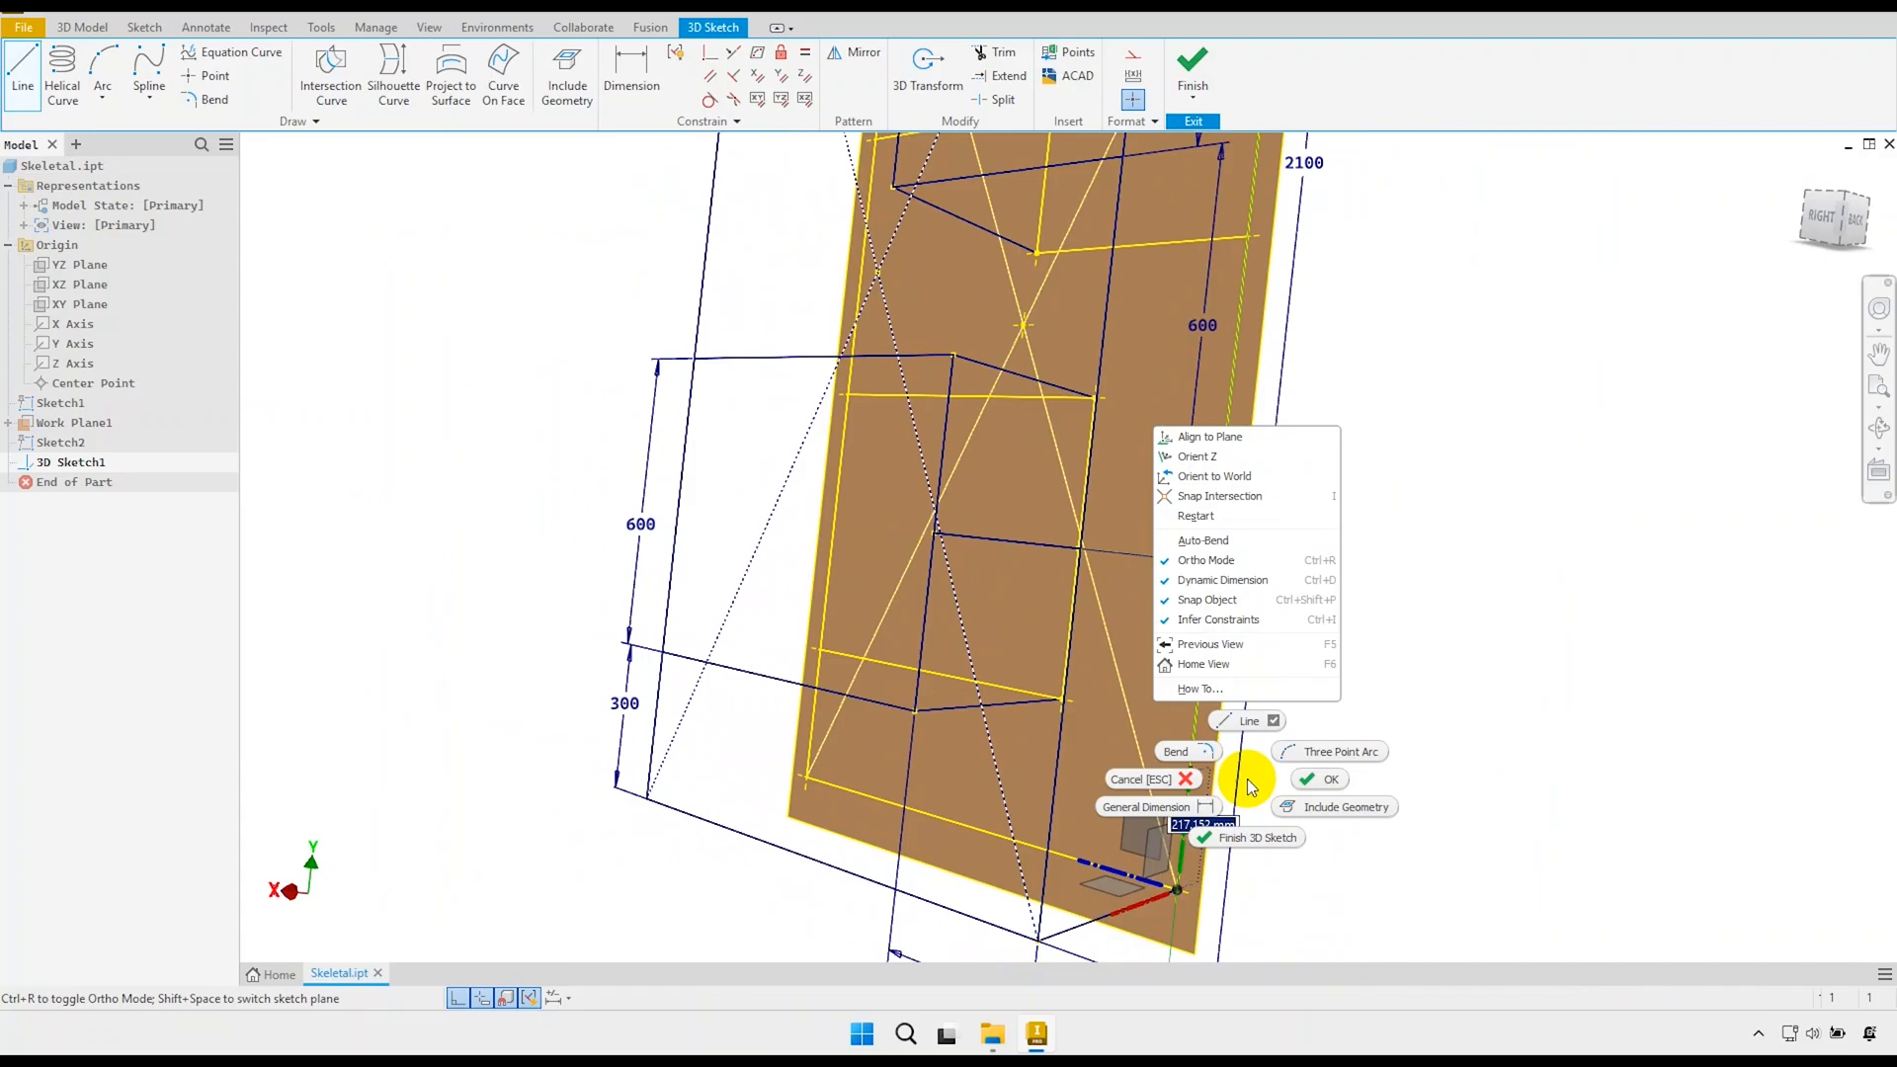
click(1253, 717)
Draw a 3D line joining the front and back points where the lower-right horizontal line meets the frame's right outer edge.
shift+middle_drag(1133, 648, 1135, 665)
scroll(1099, 639, up, 3)
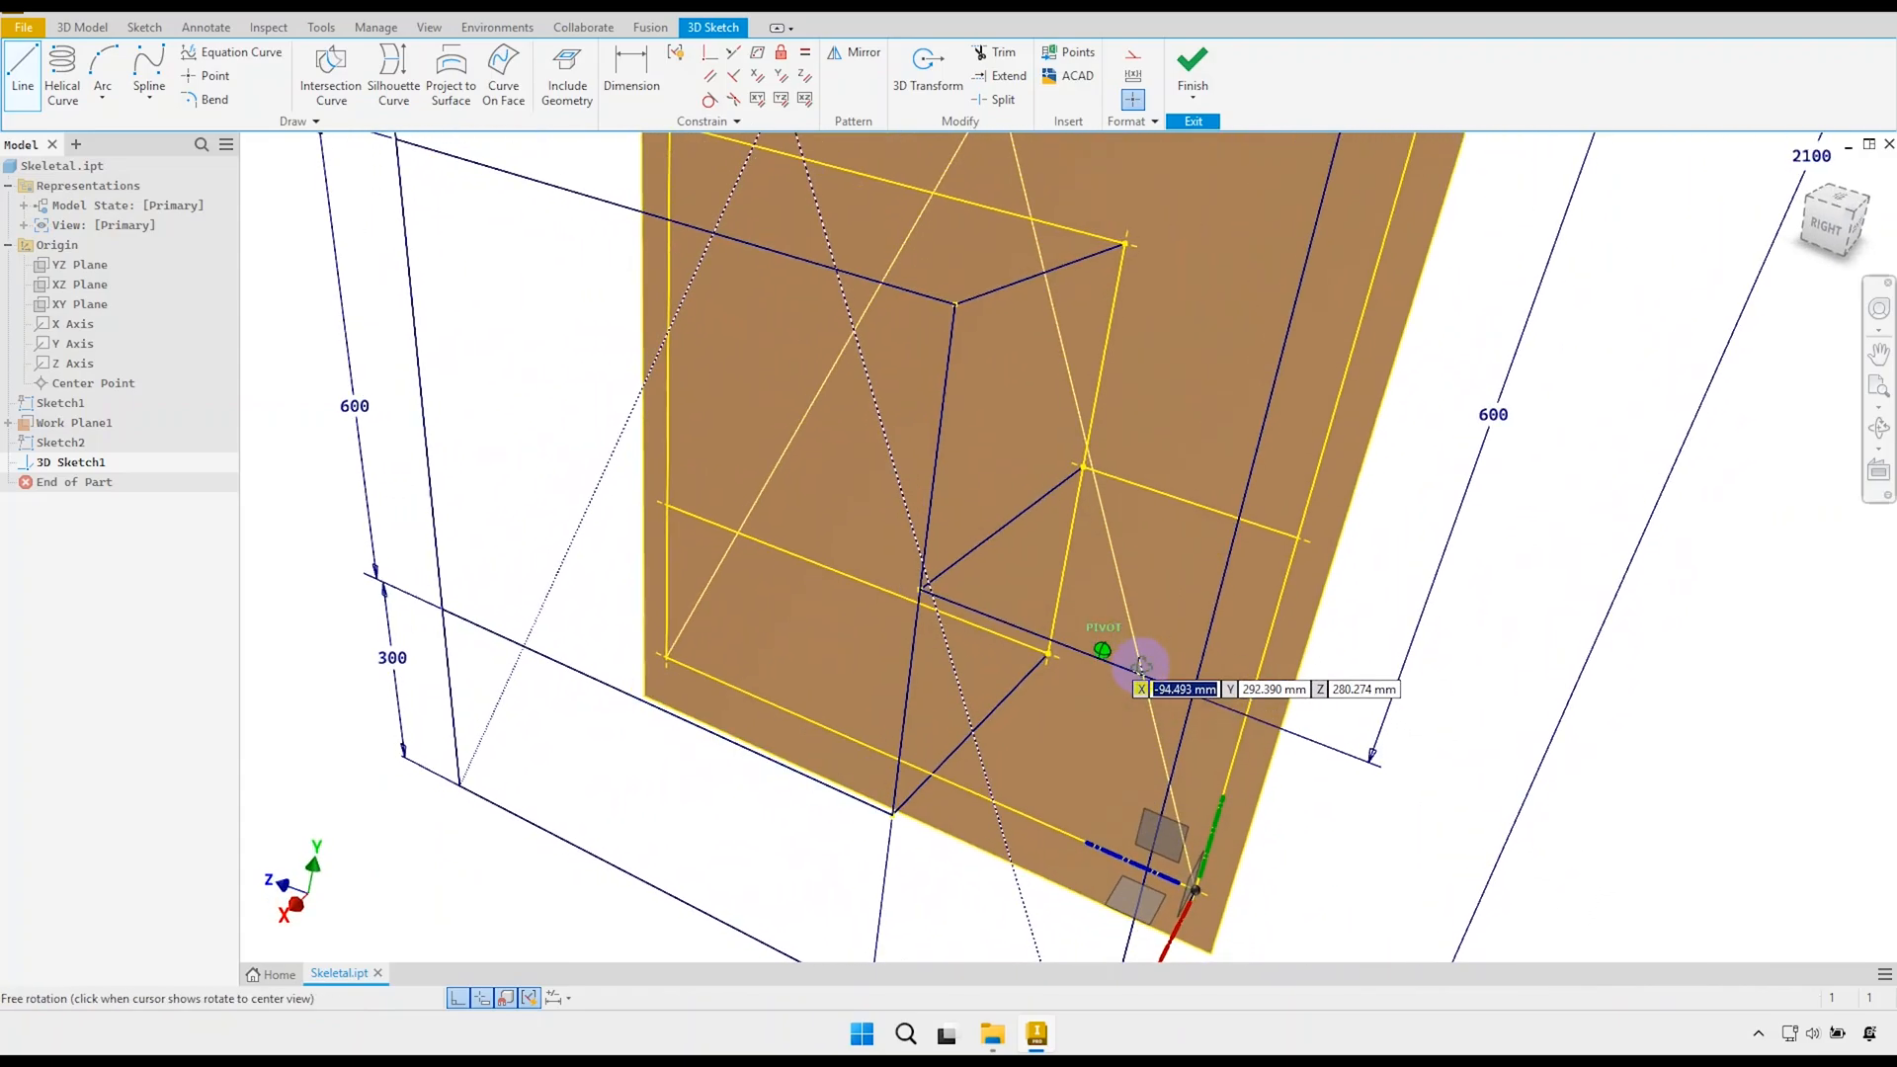
click(1194, 693)
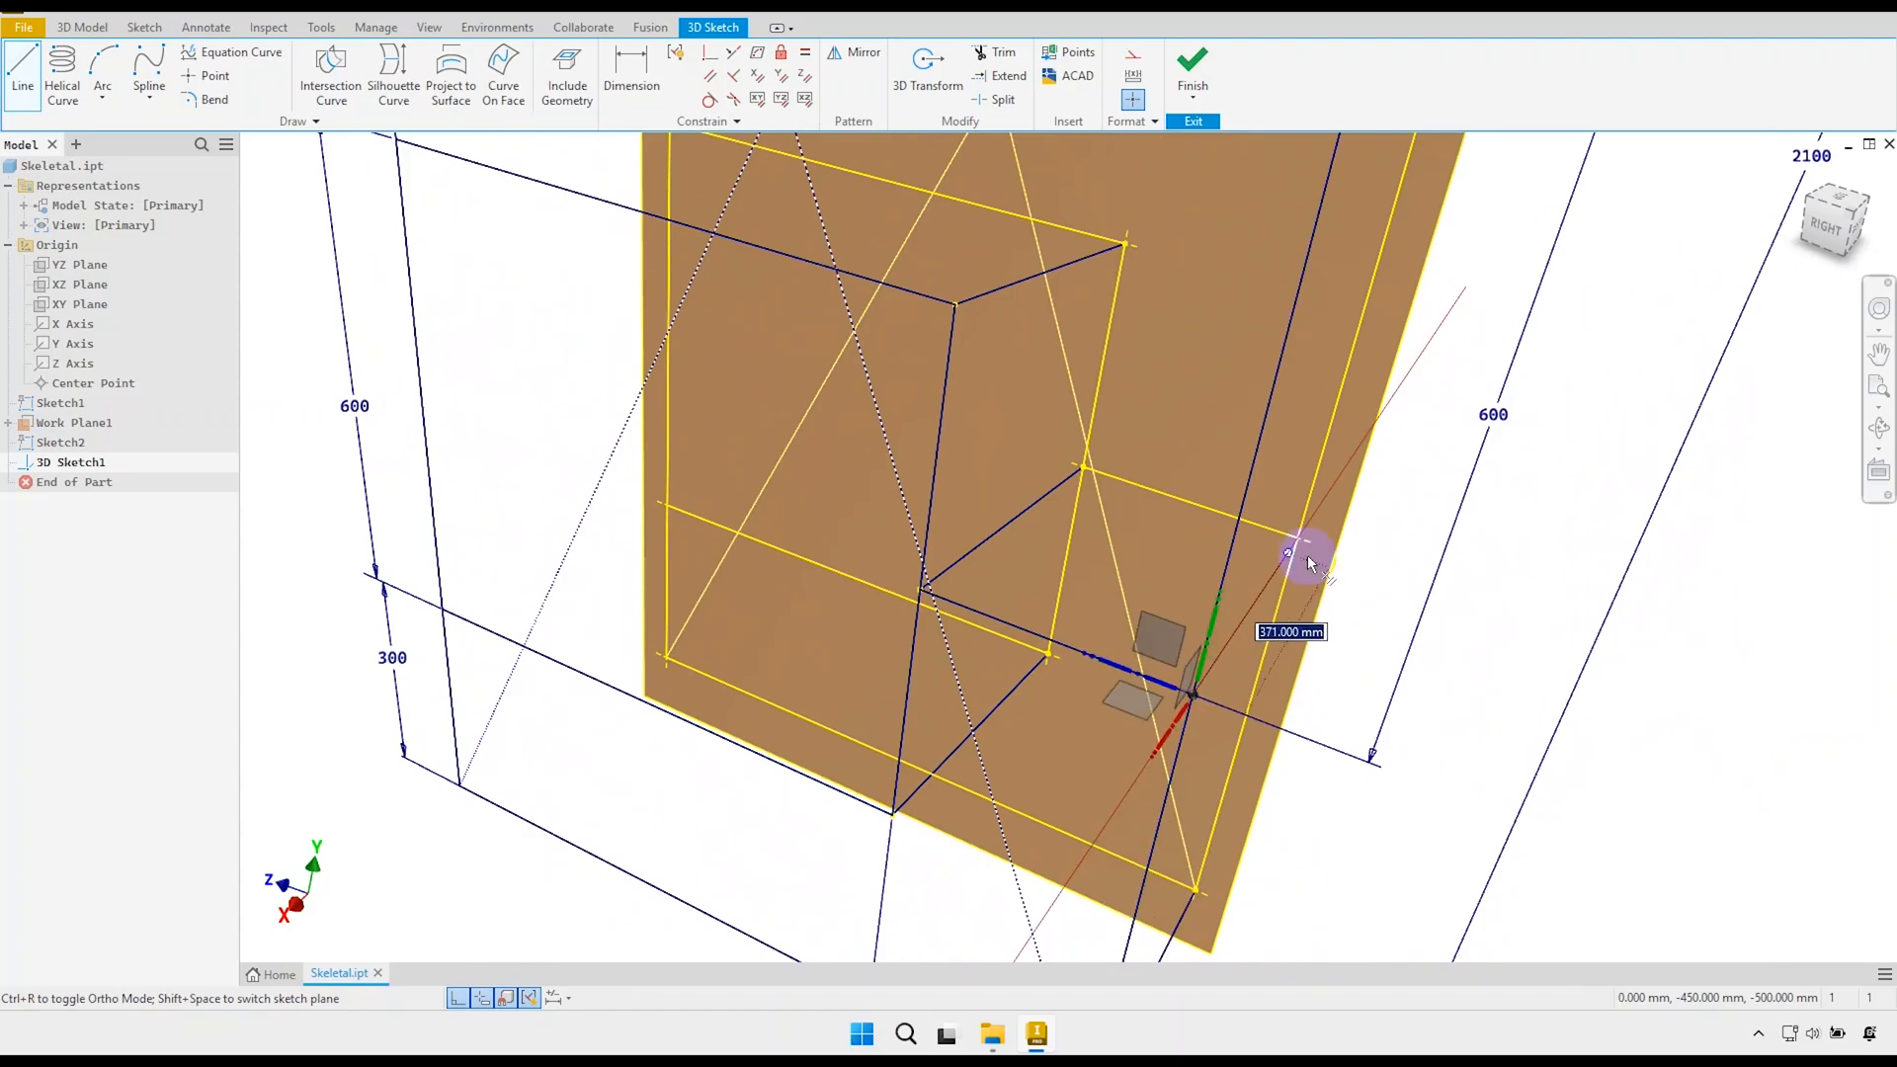
click(1299, 539)
right_click(1327, 572)
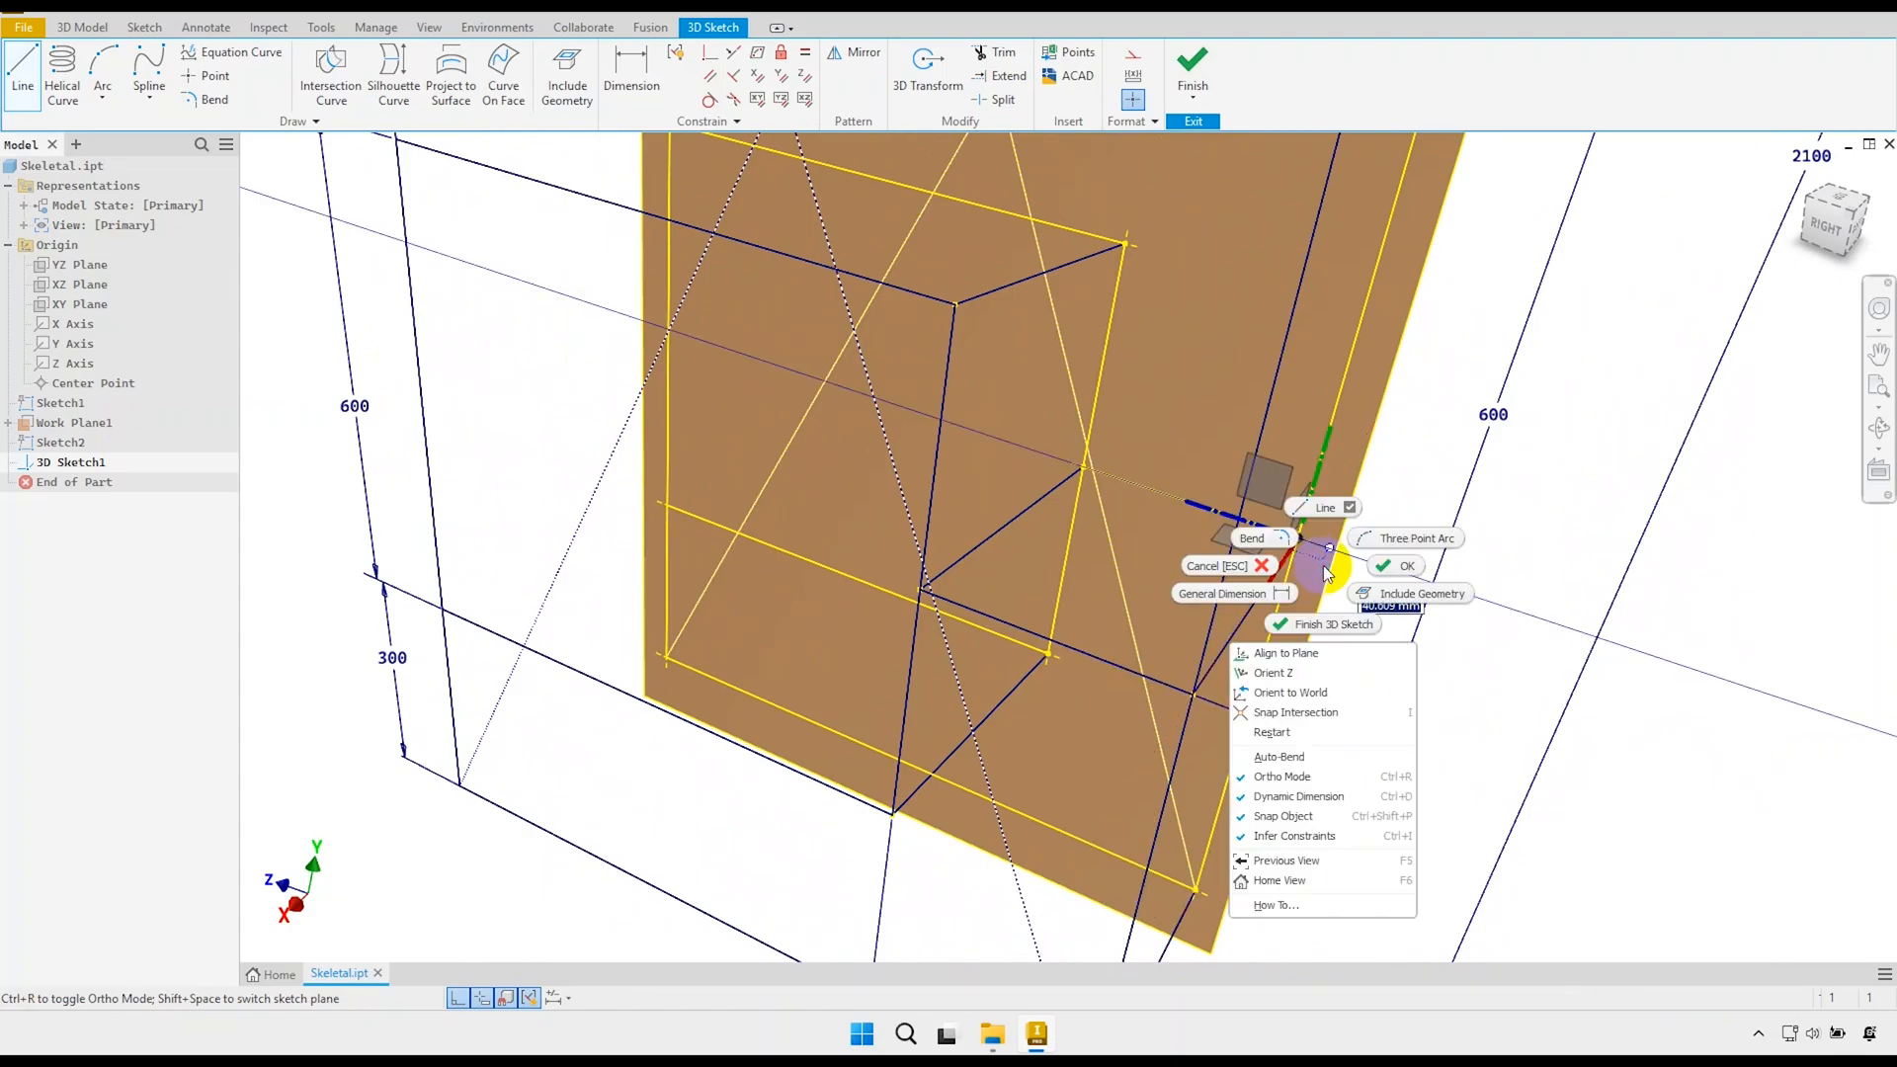
Draw a 3D line joining the front and back points where the upper box's bottom line meets the frame's right outer edge.
mouse_move(1327, 522)
shift+middle_down()
mouse_move(1258, 550)
mouse_move(1321, 500)
mouse_move(1319, 466)
mouse_move(1270, 454)
mouse_move(1262, 478)
mouse_move(1258, 436)
shift+middle_up()
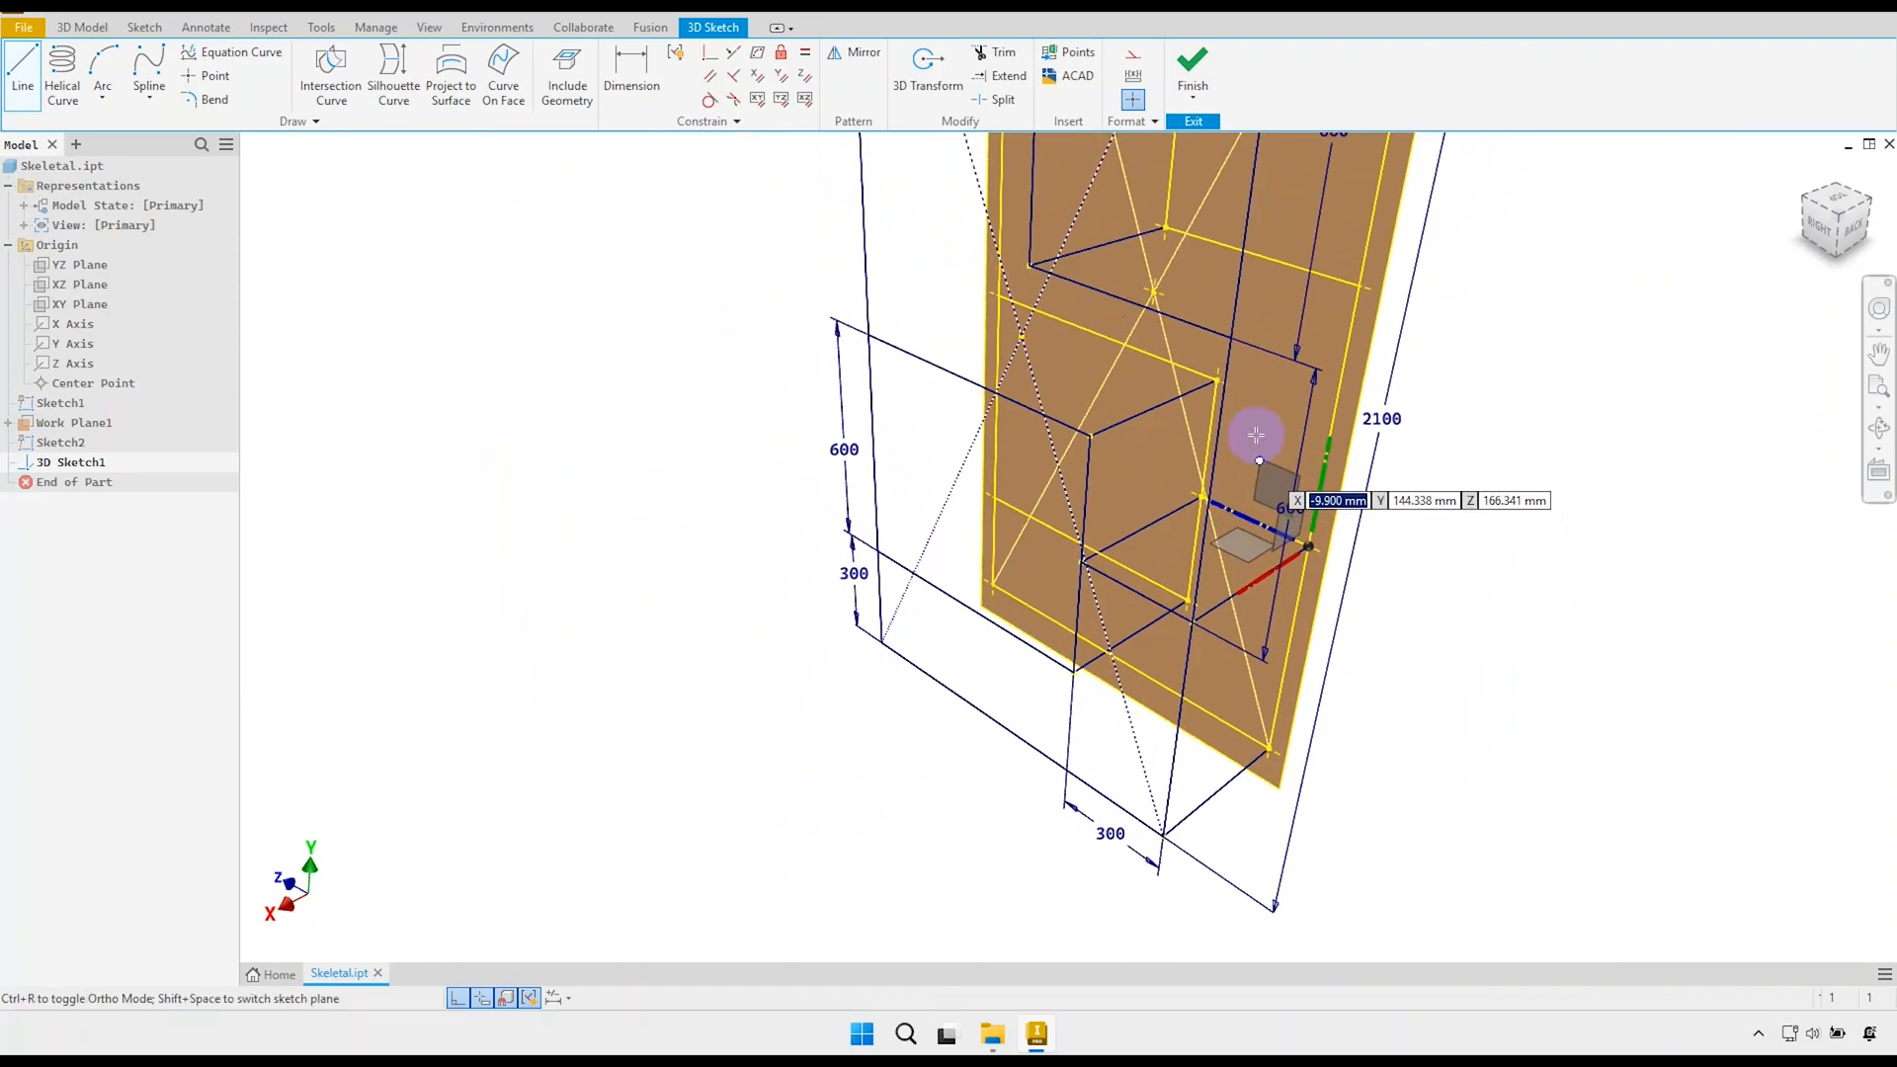
scroll(1232, 337, up, 3)
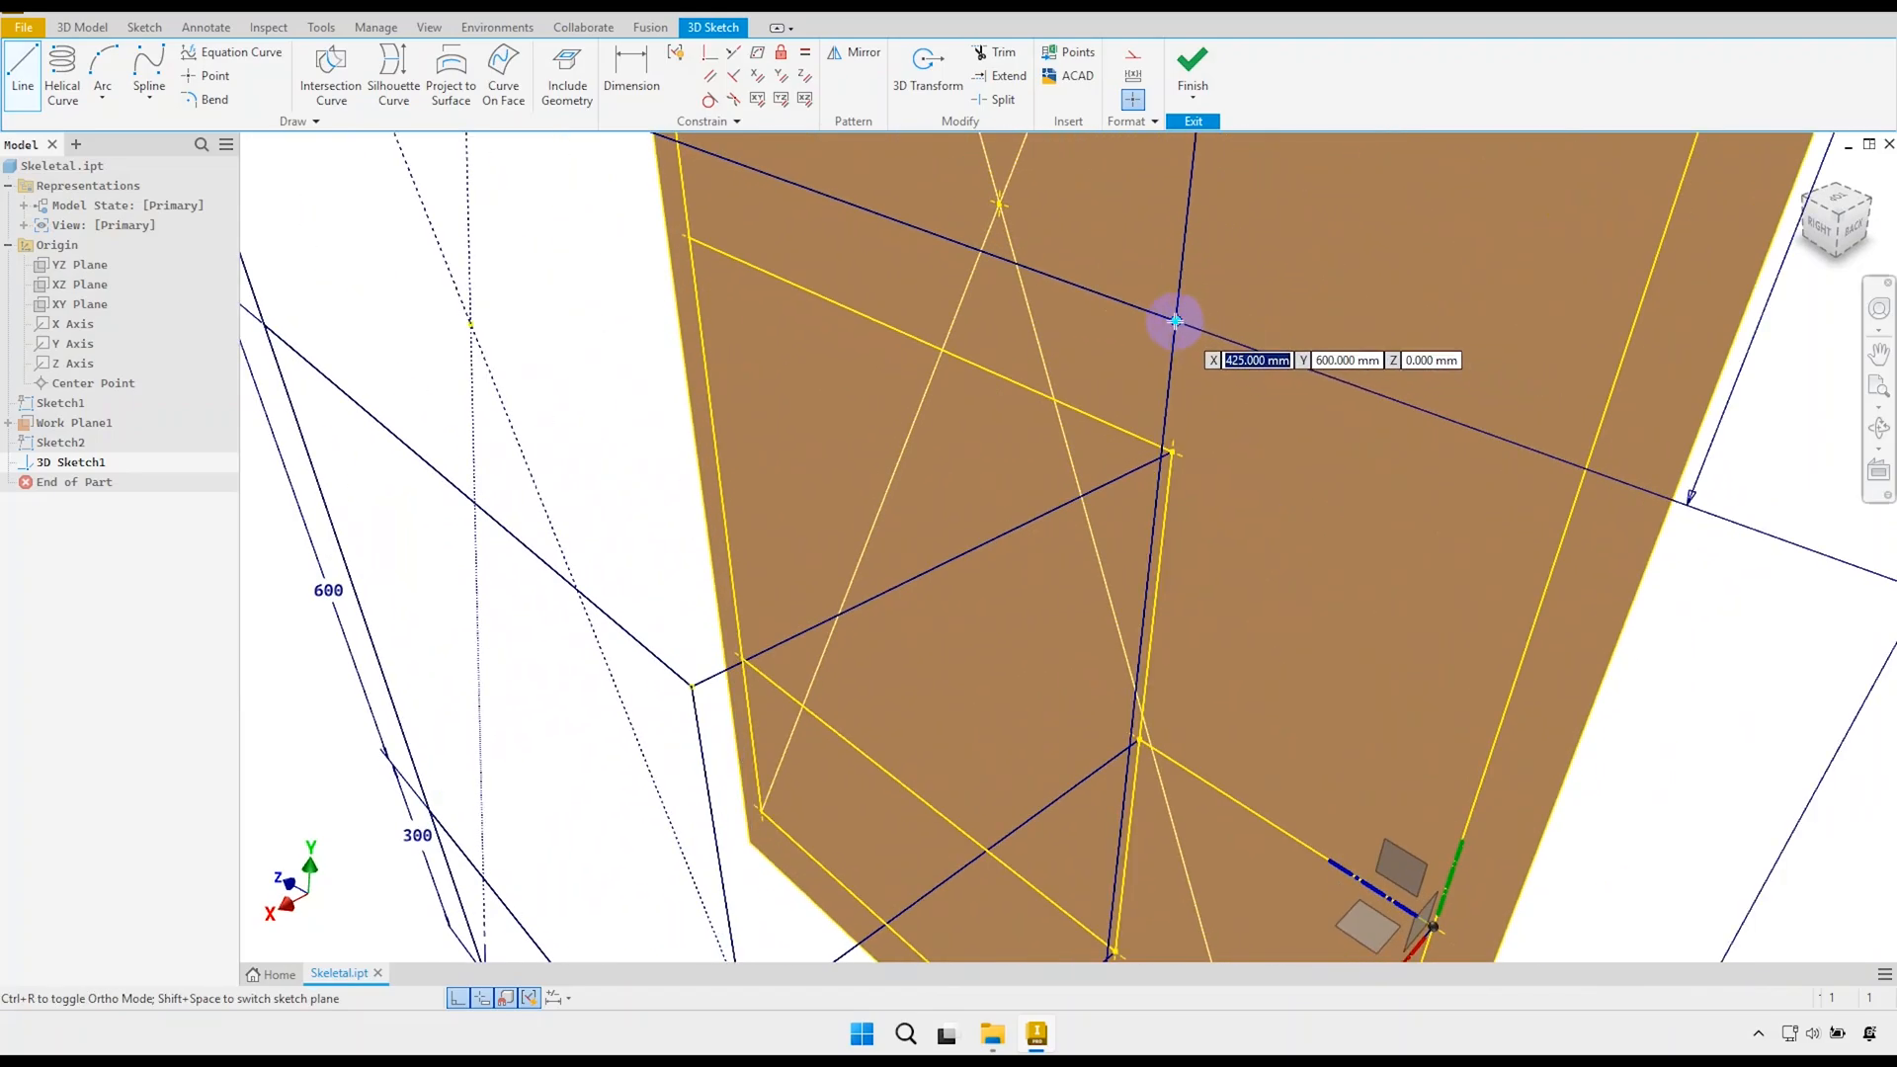
click(1173, 318)
scroll(1180, 323, down, 3)
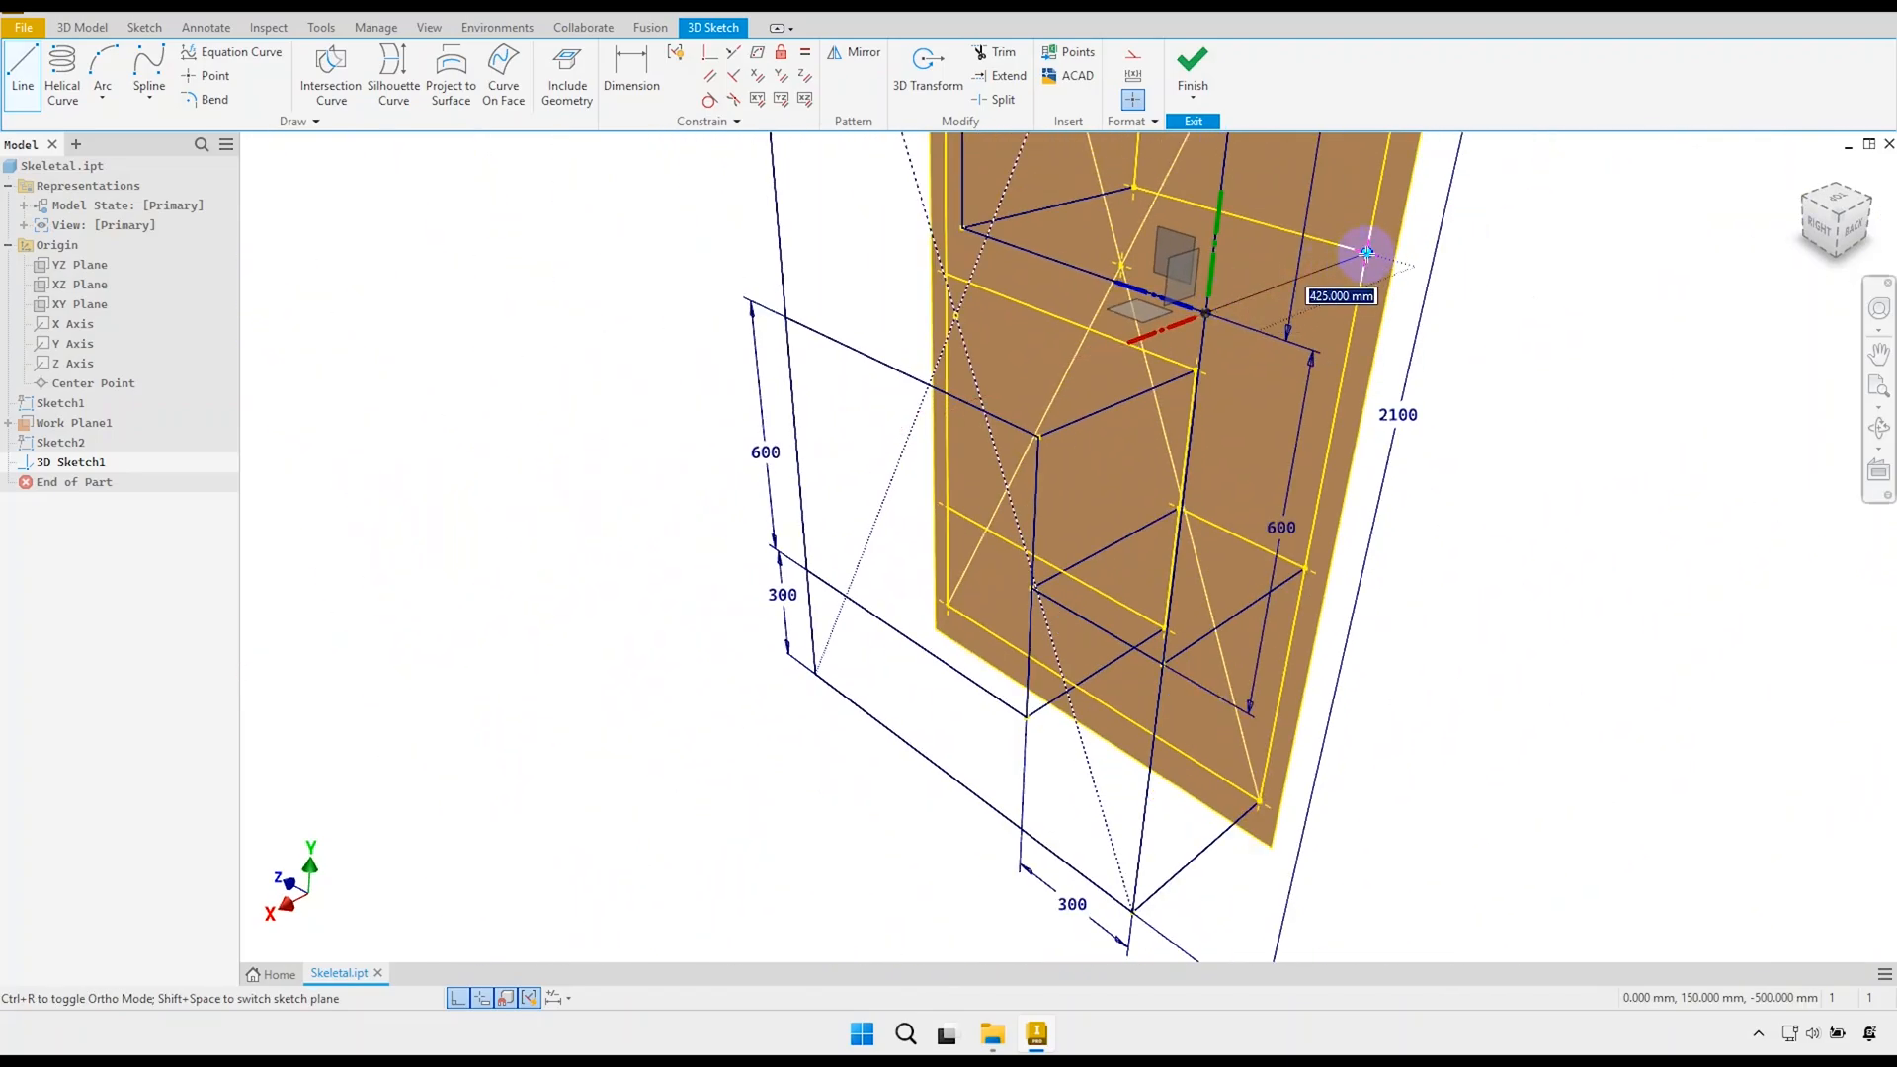
scroll(1282, 330, down, 5)
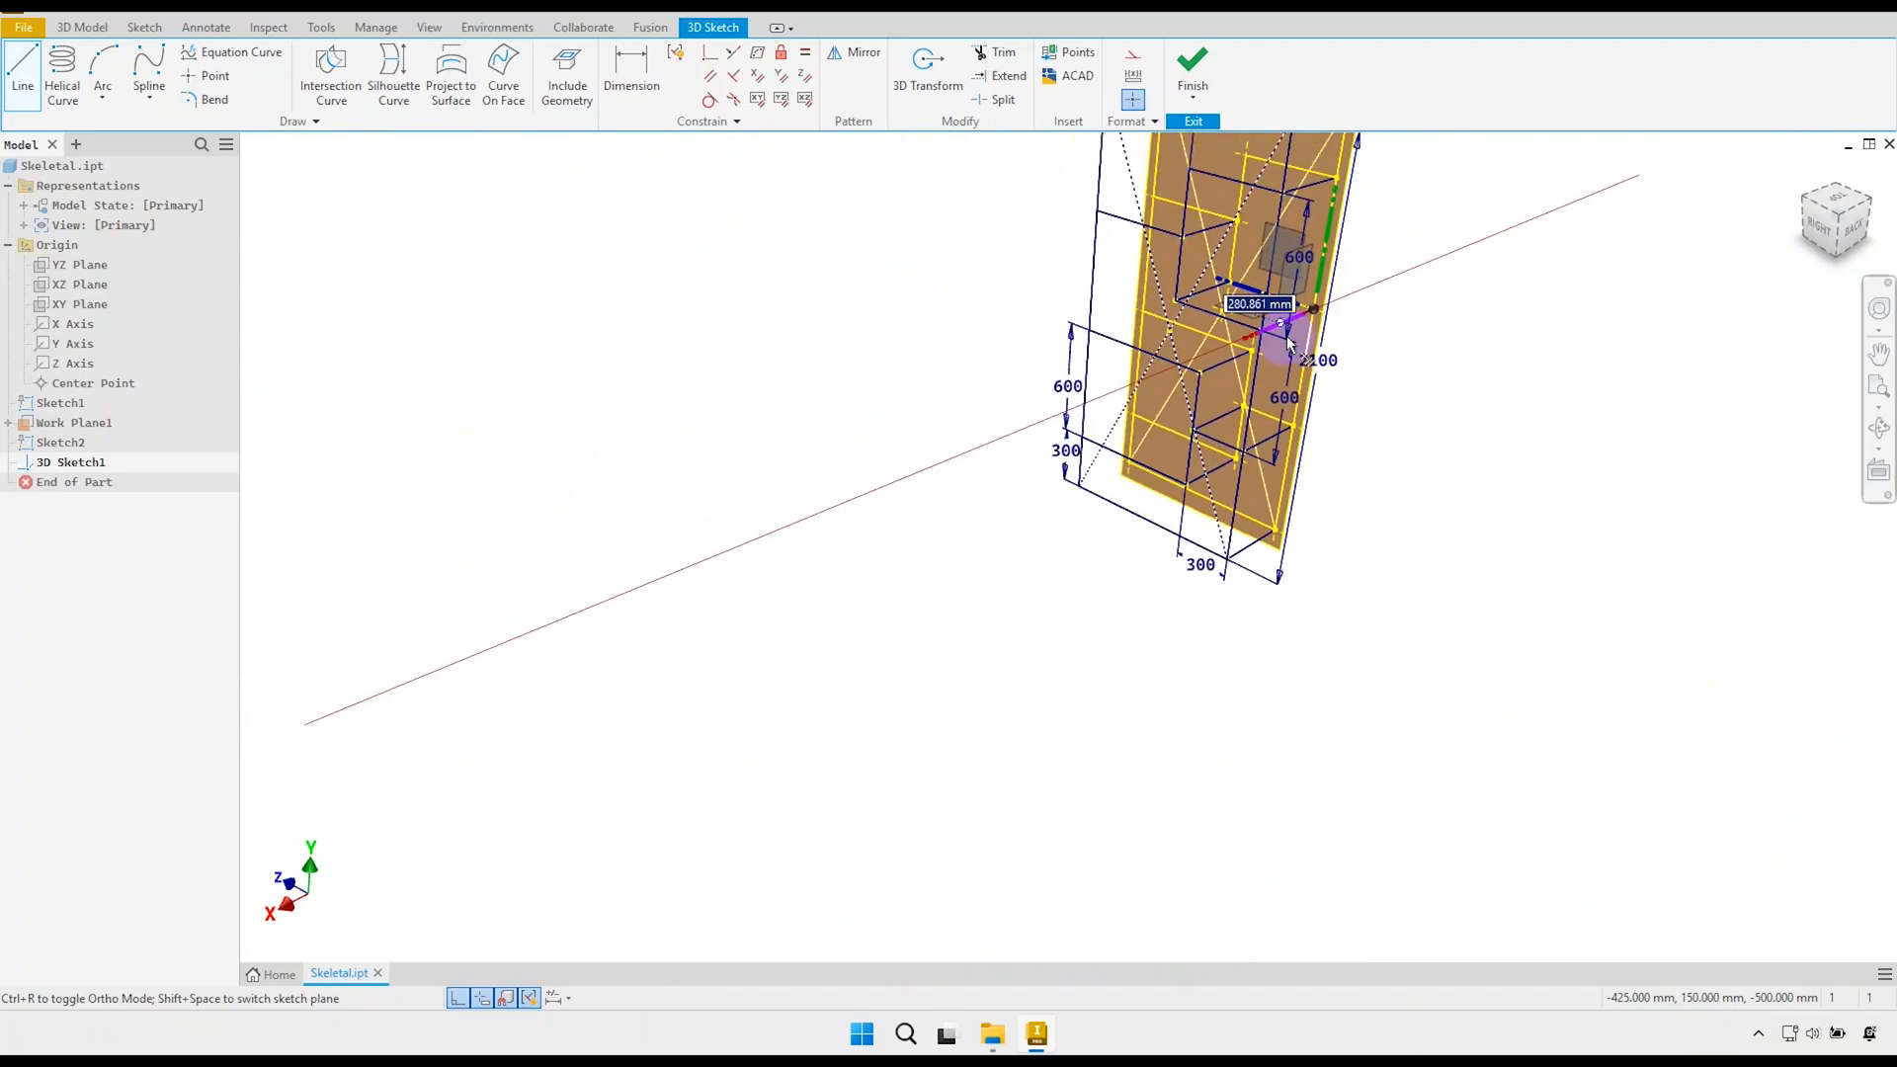
right_click(1382, 353)
click(1381, 289)
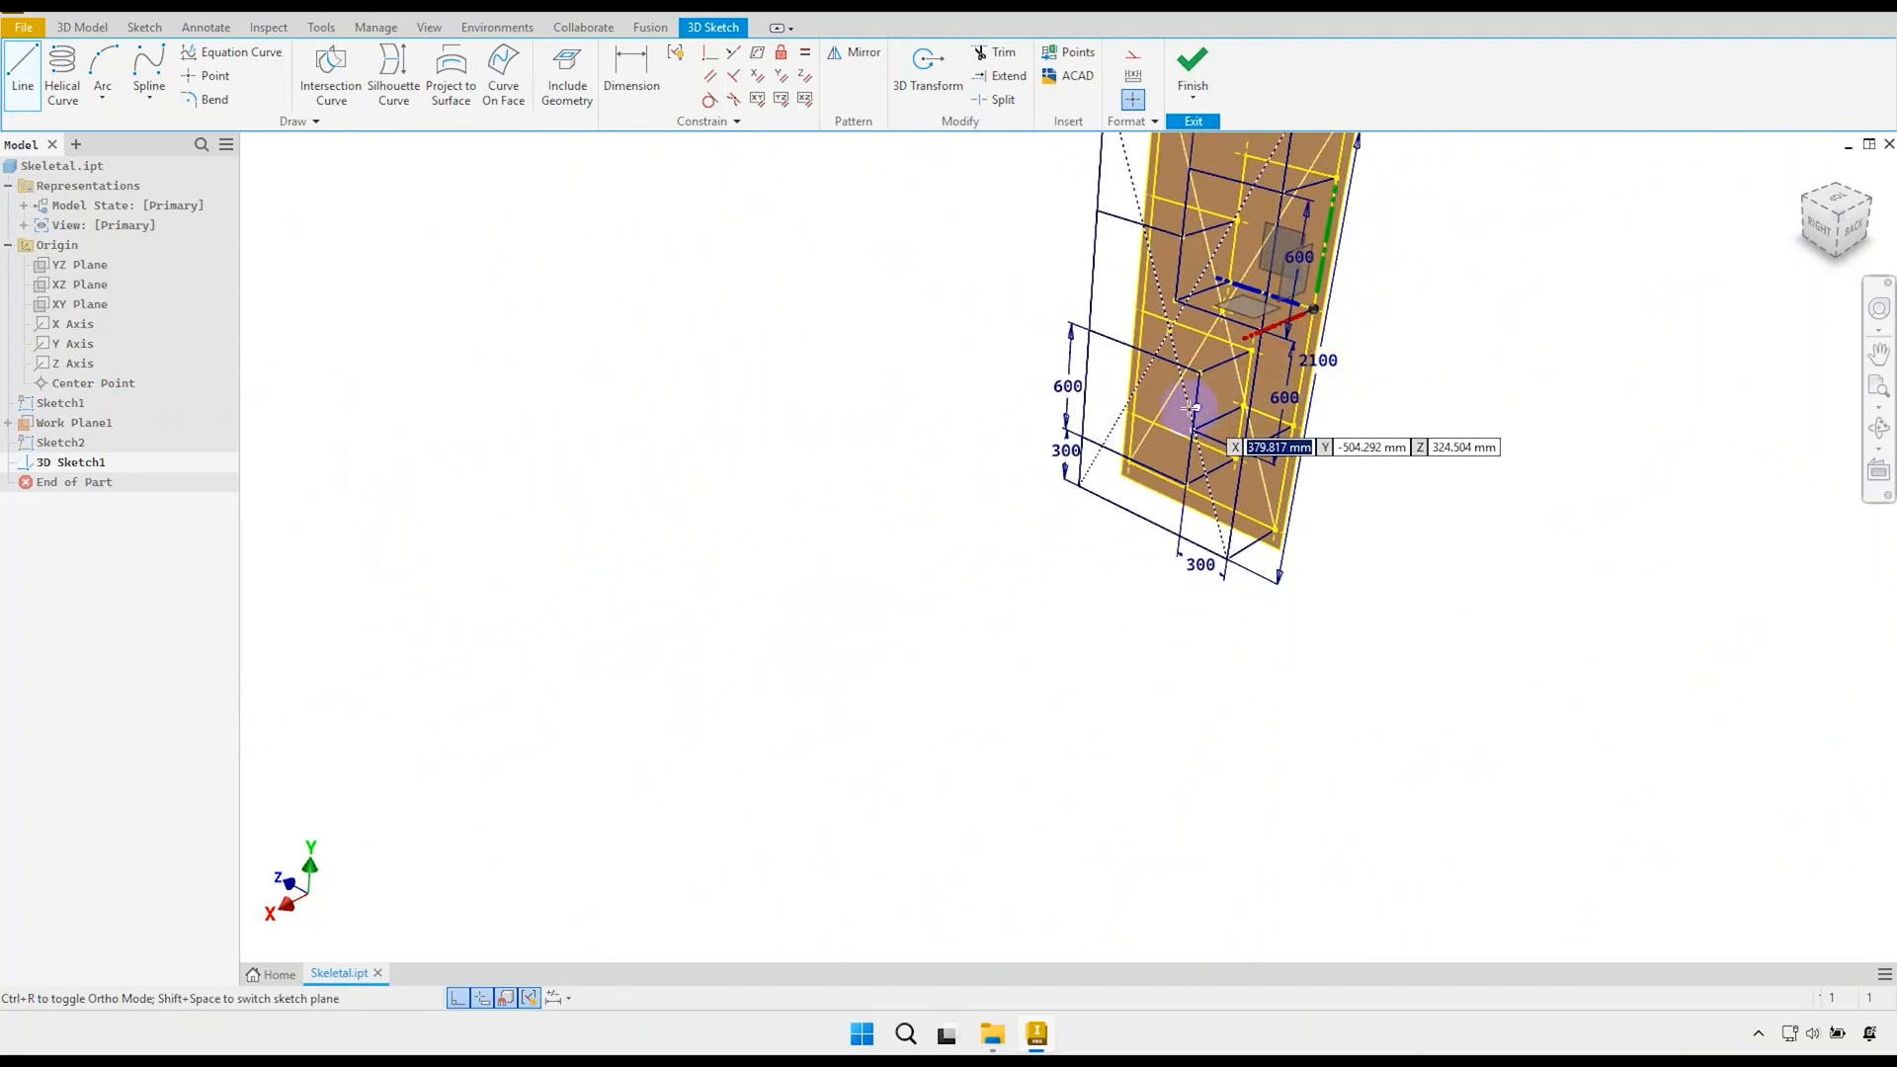
Draw a 3D line joining the front and back bottom-left outer corners of the frame.
shift+middle_drag(1204, 385, 1373, 407)
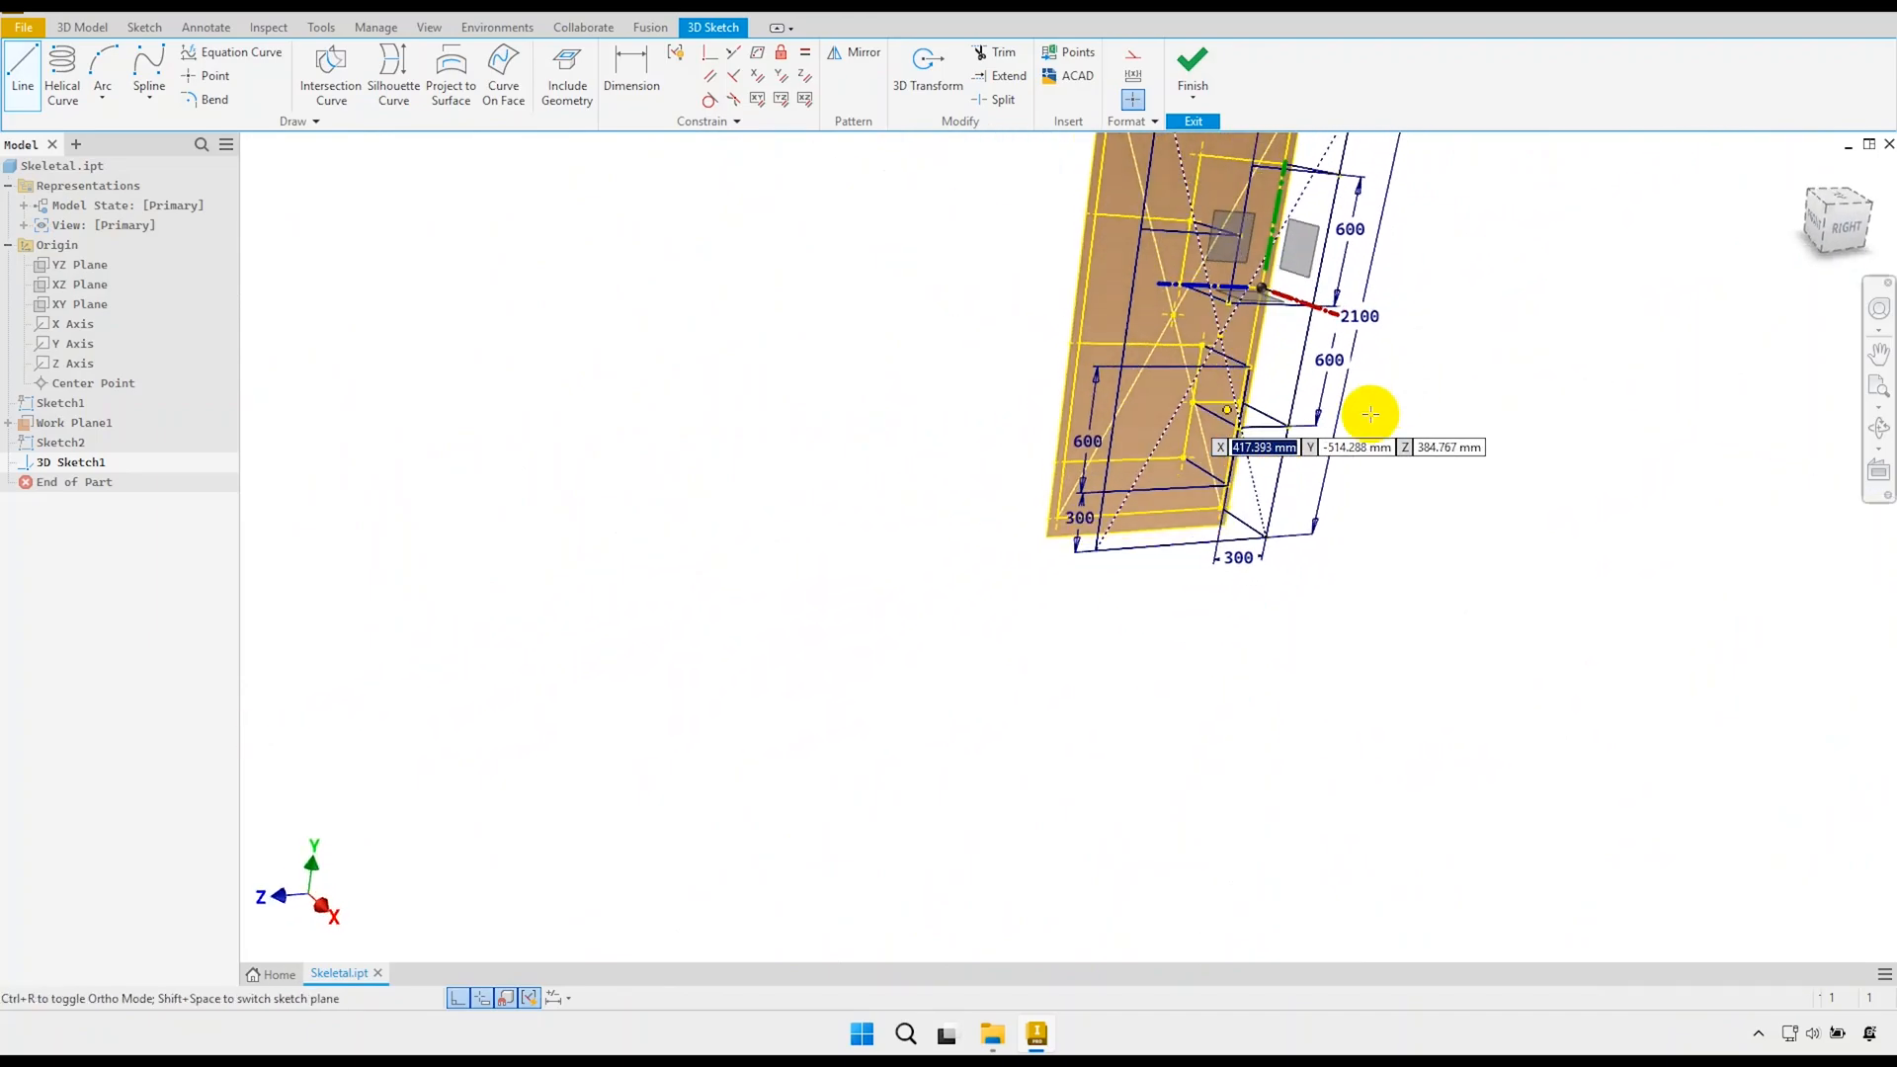
scroll(1118, 550, up, 6)
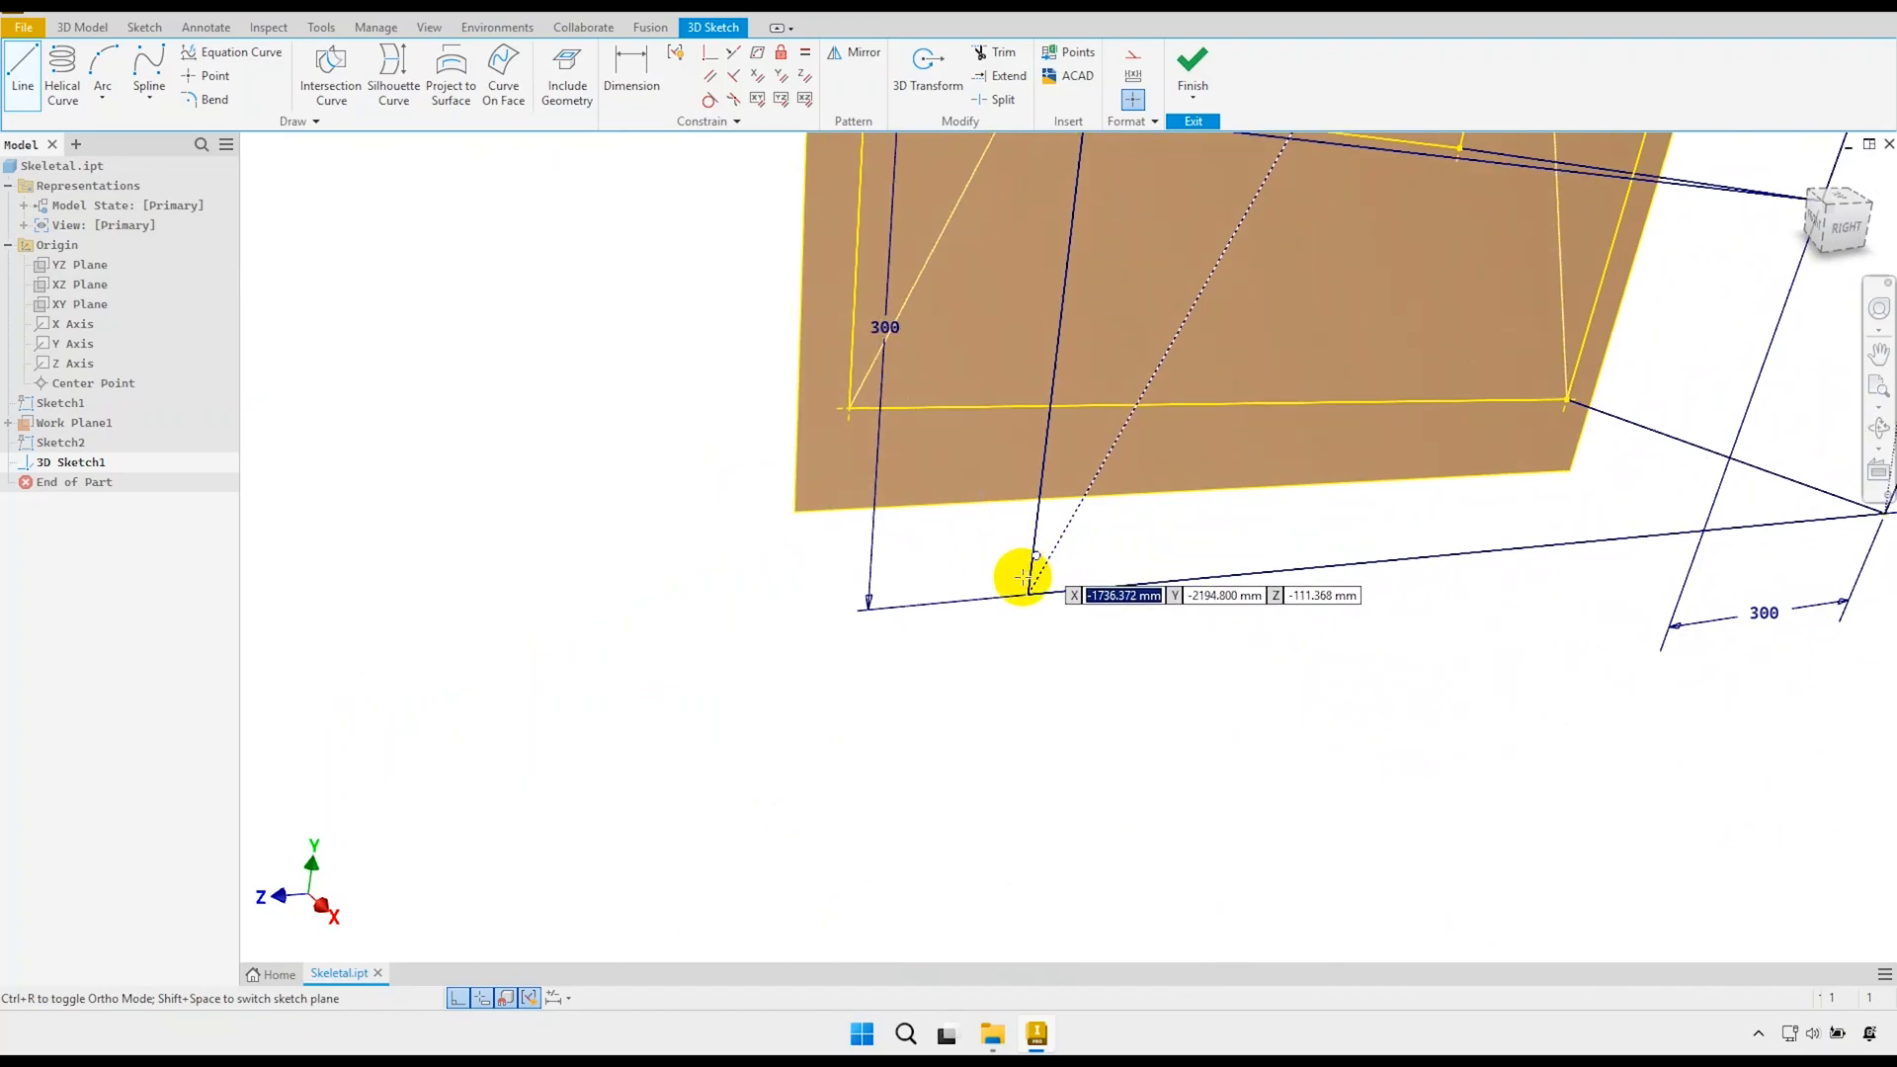
click(1033, 598)
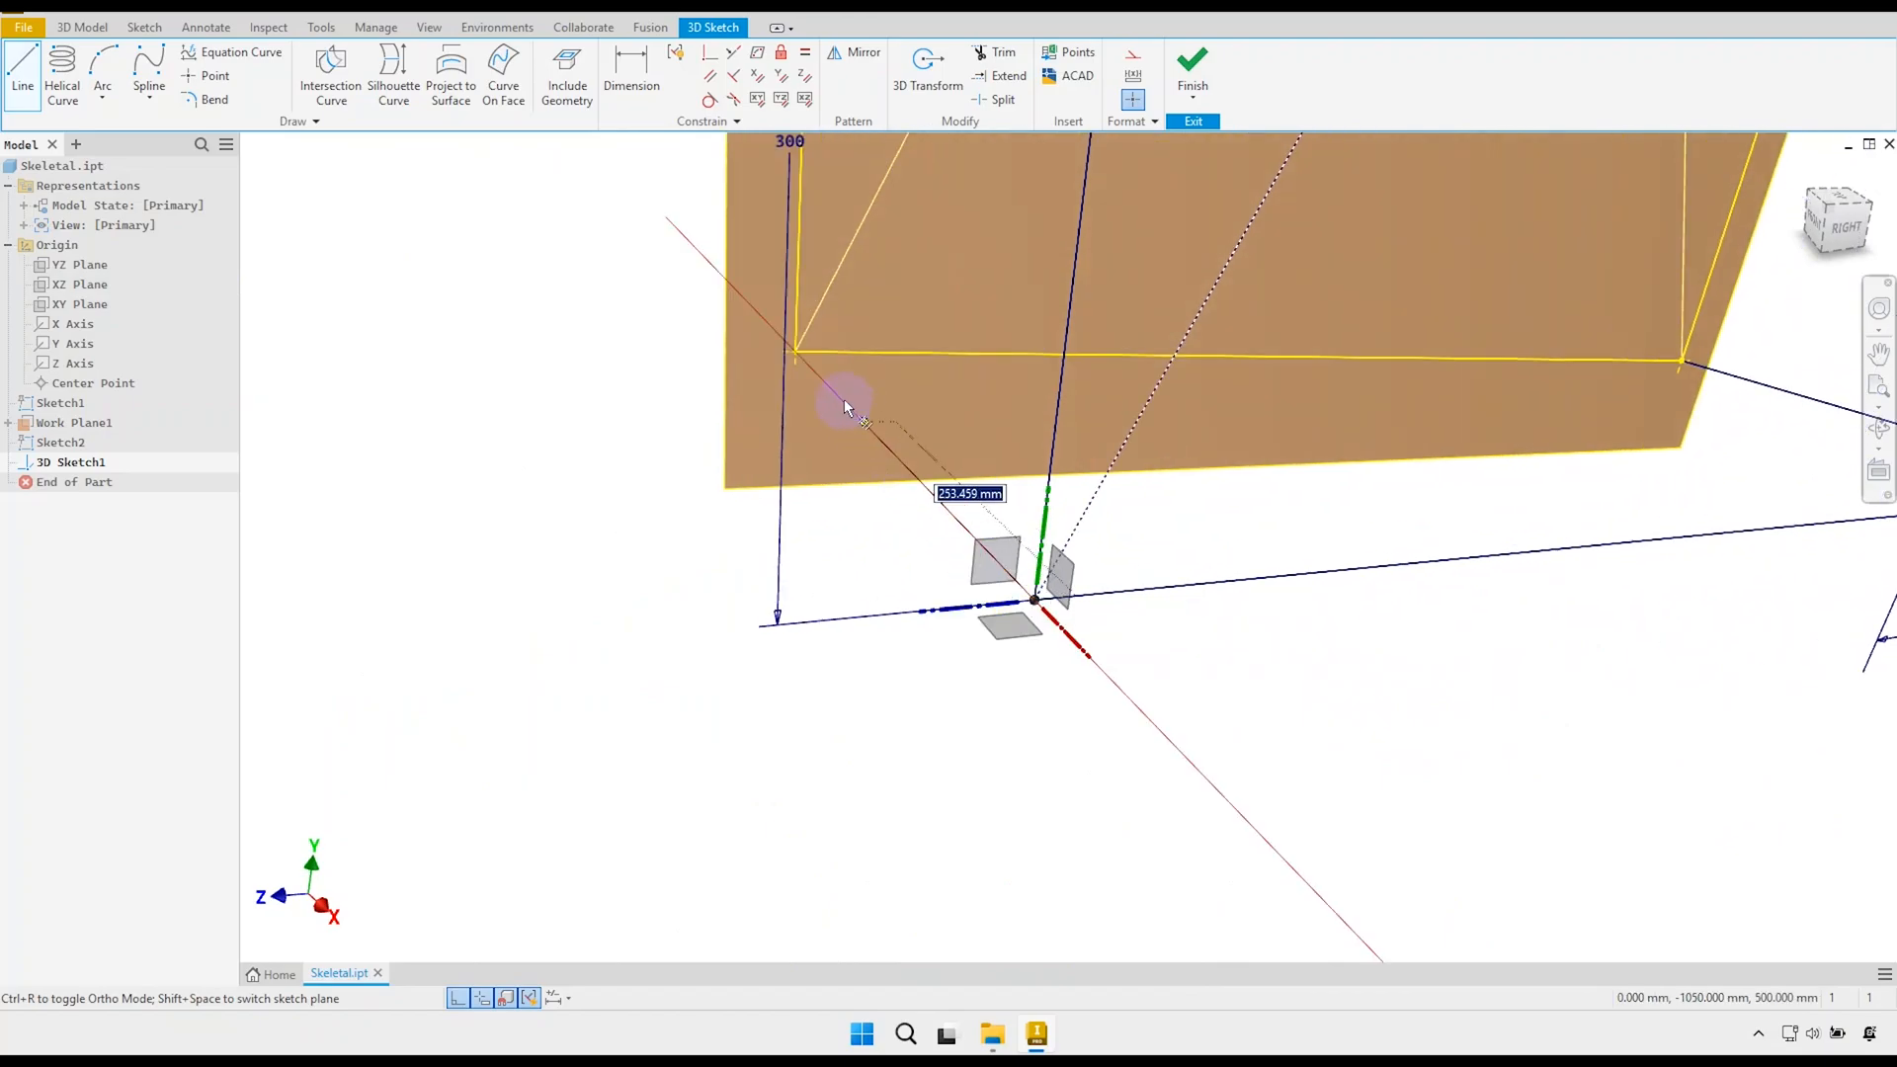
click(795, 350)
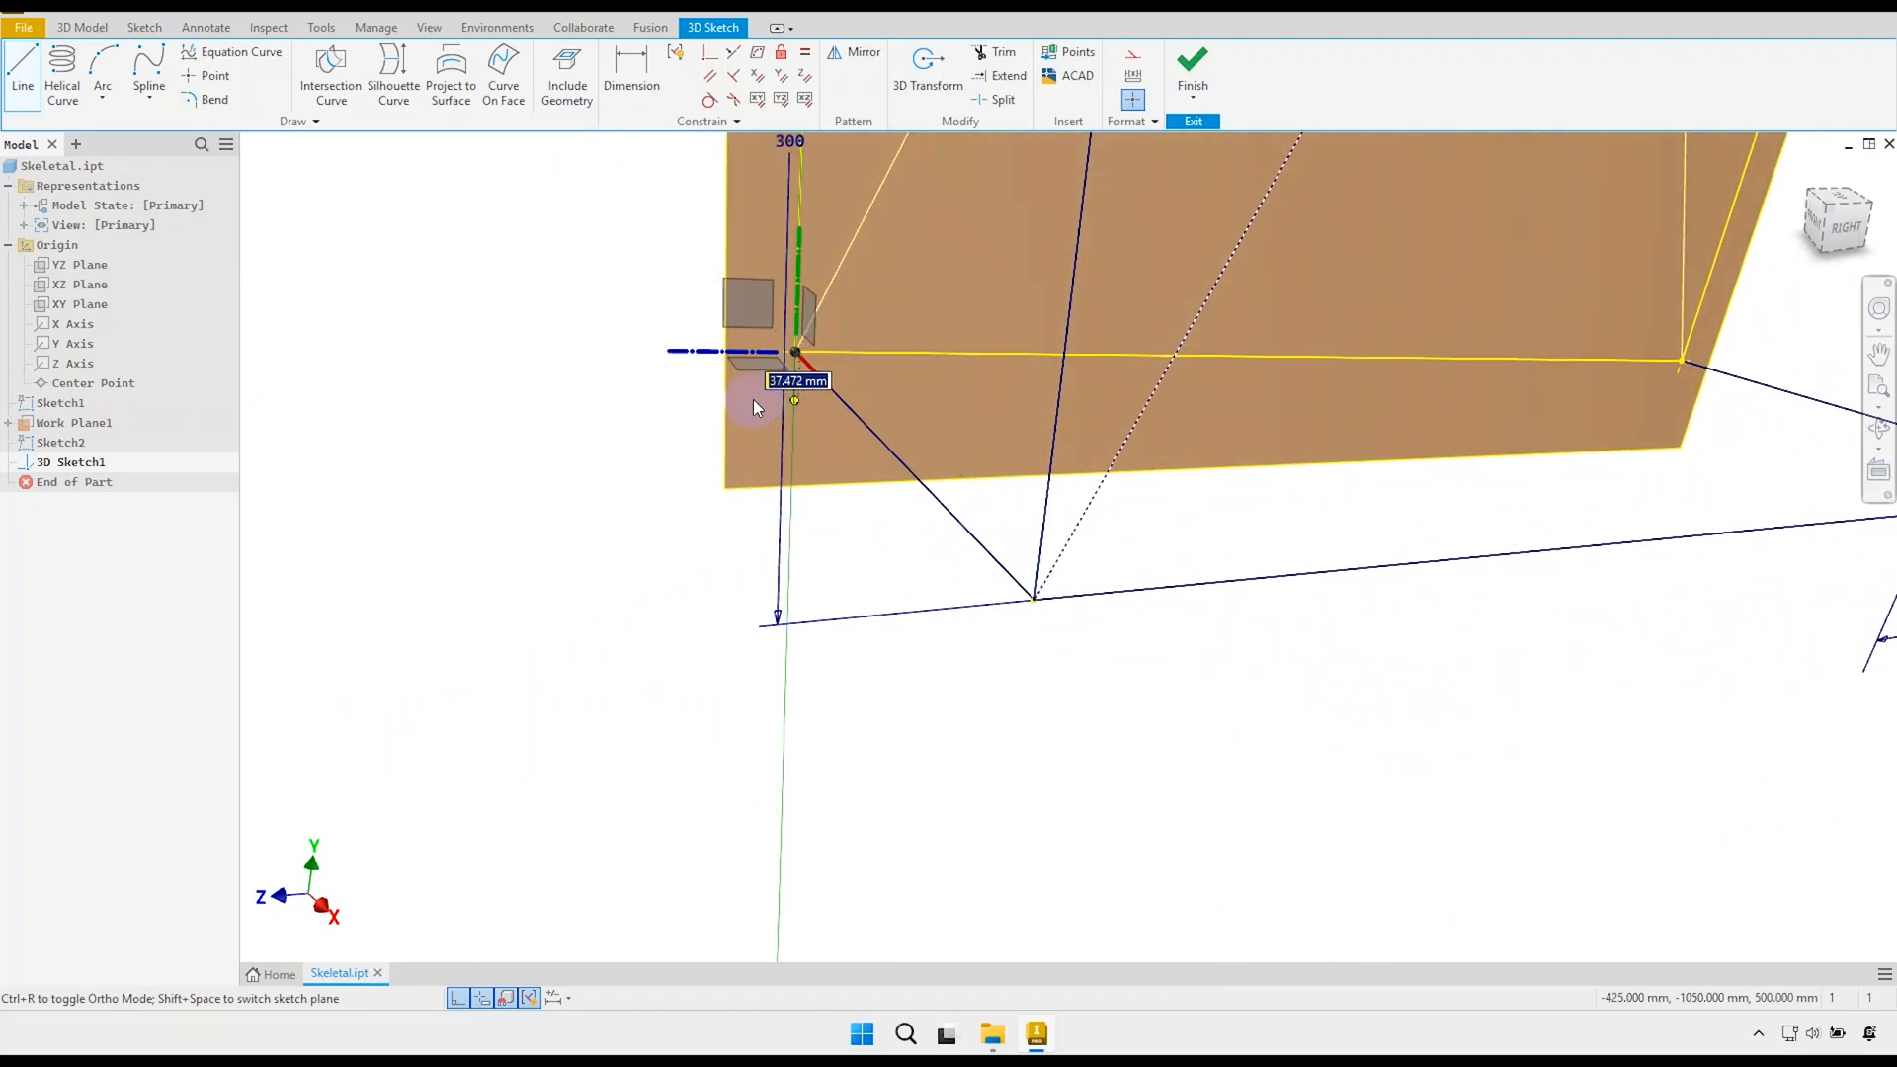
right_click(753, 399)
Draw a 3D line joining the front and back points where the lower box's bottom line meets the frame's left outer edge.
scroll(889, 366, down, 5)
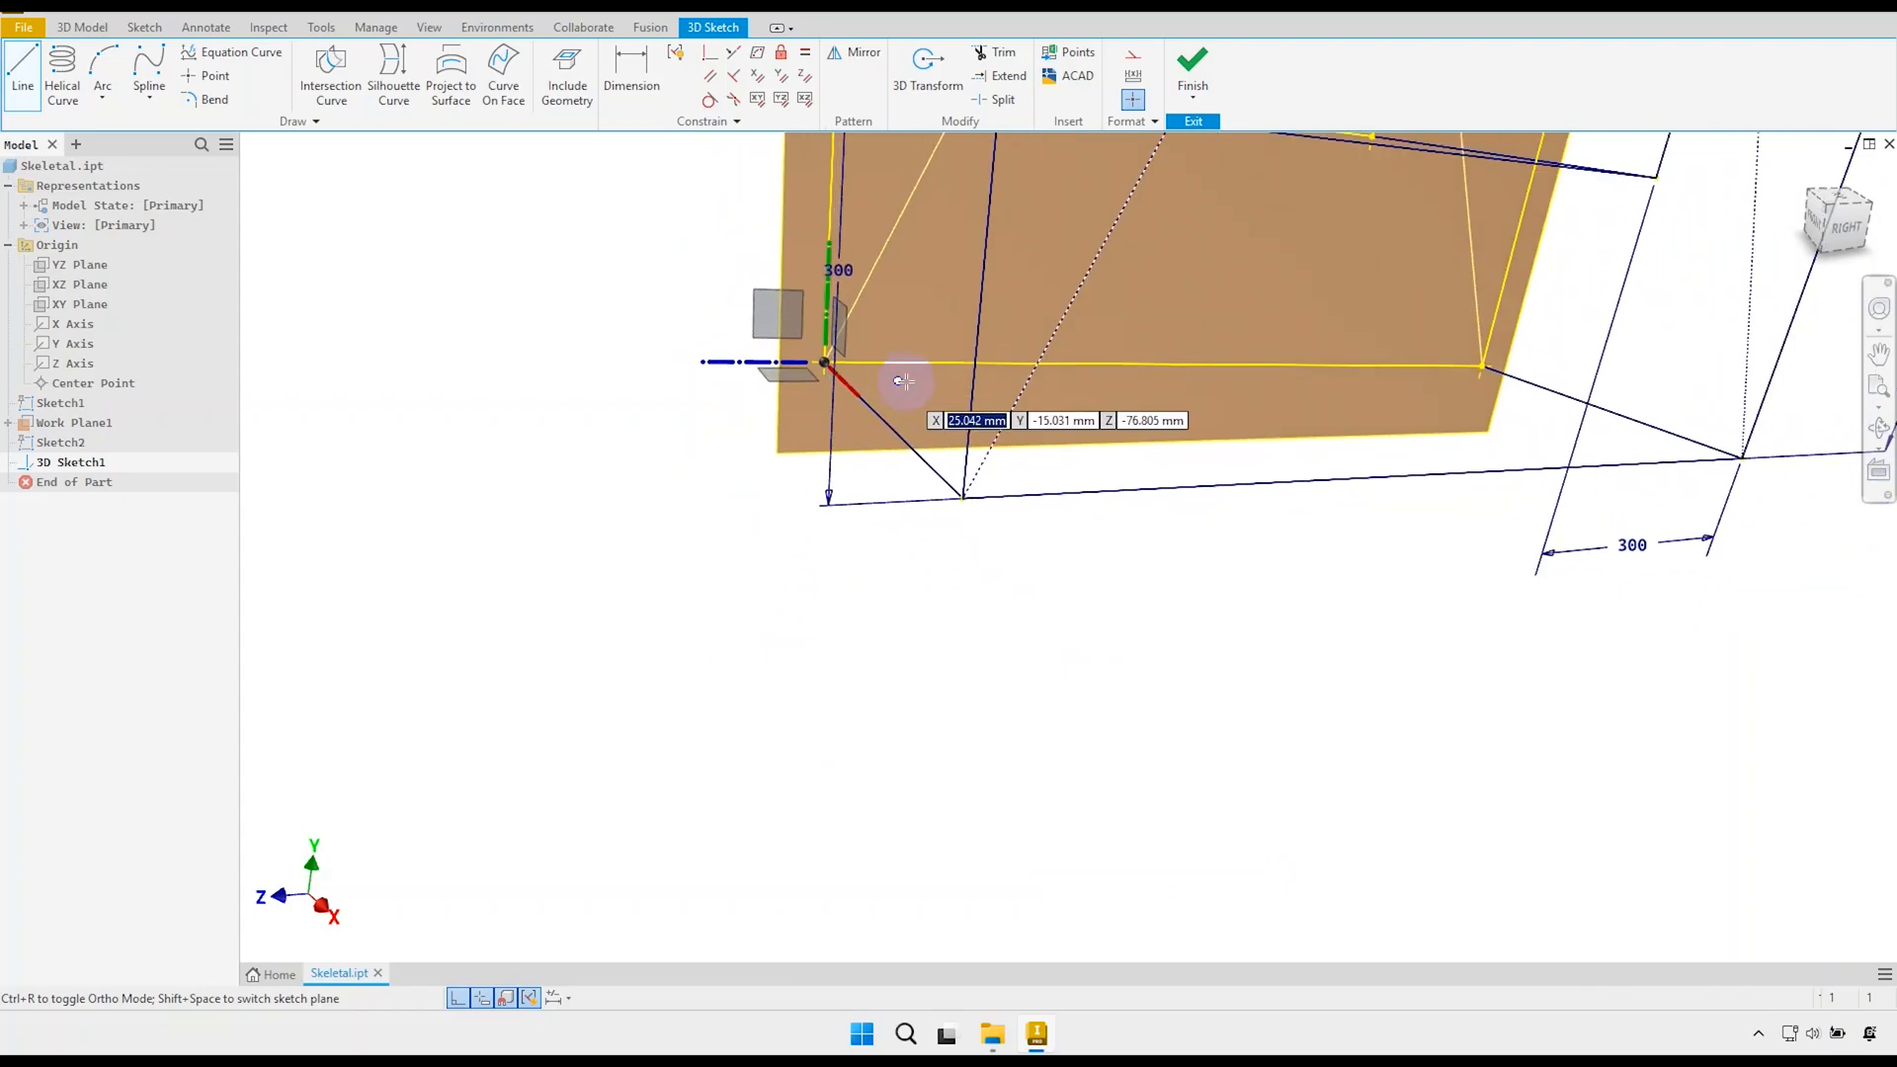
mouse_move(911, 325)
middle_down()
mouse_move(902, 543)
mouse_move(926, 485)
middle_up()
scroll(950, 499, up, 5)
scroll(915, 728, up, 3)
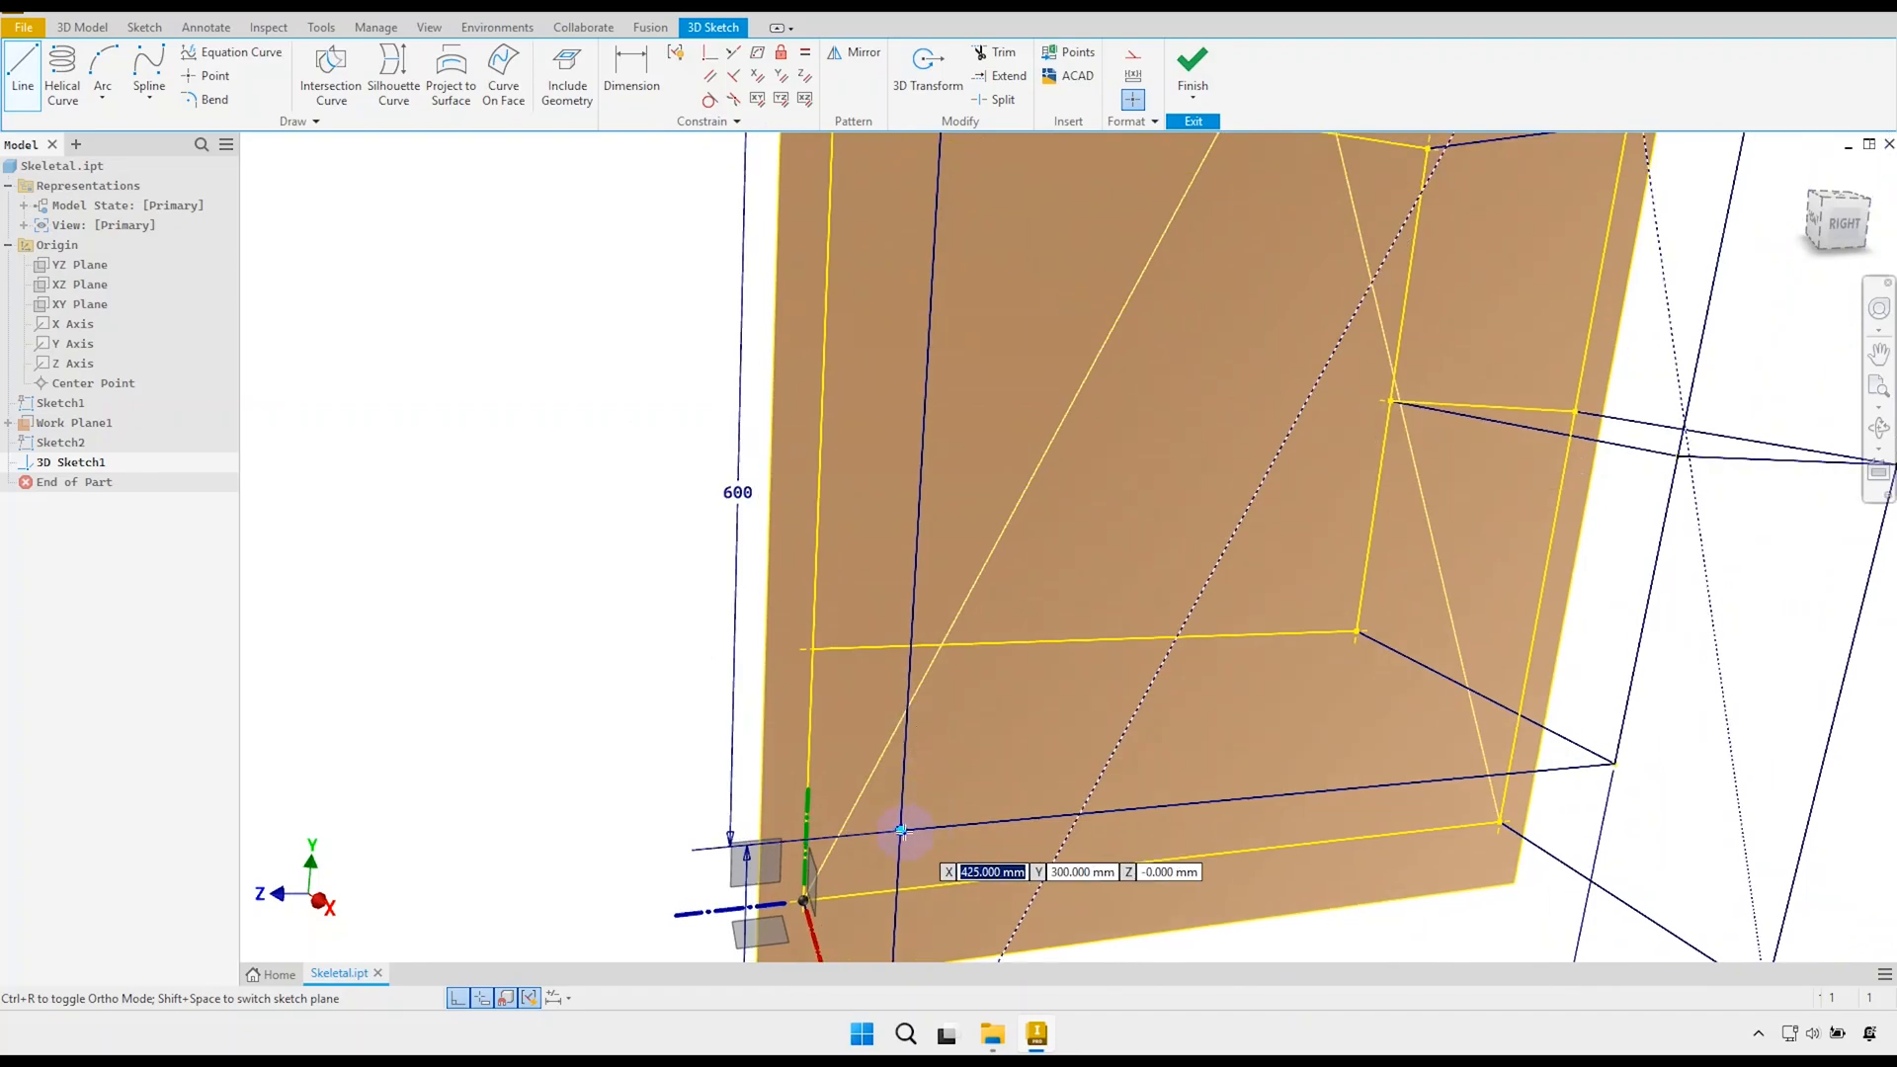
click(901, 830)
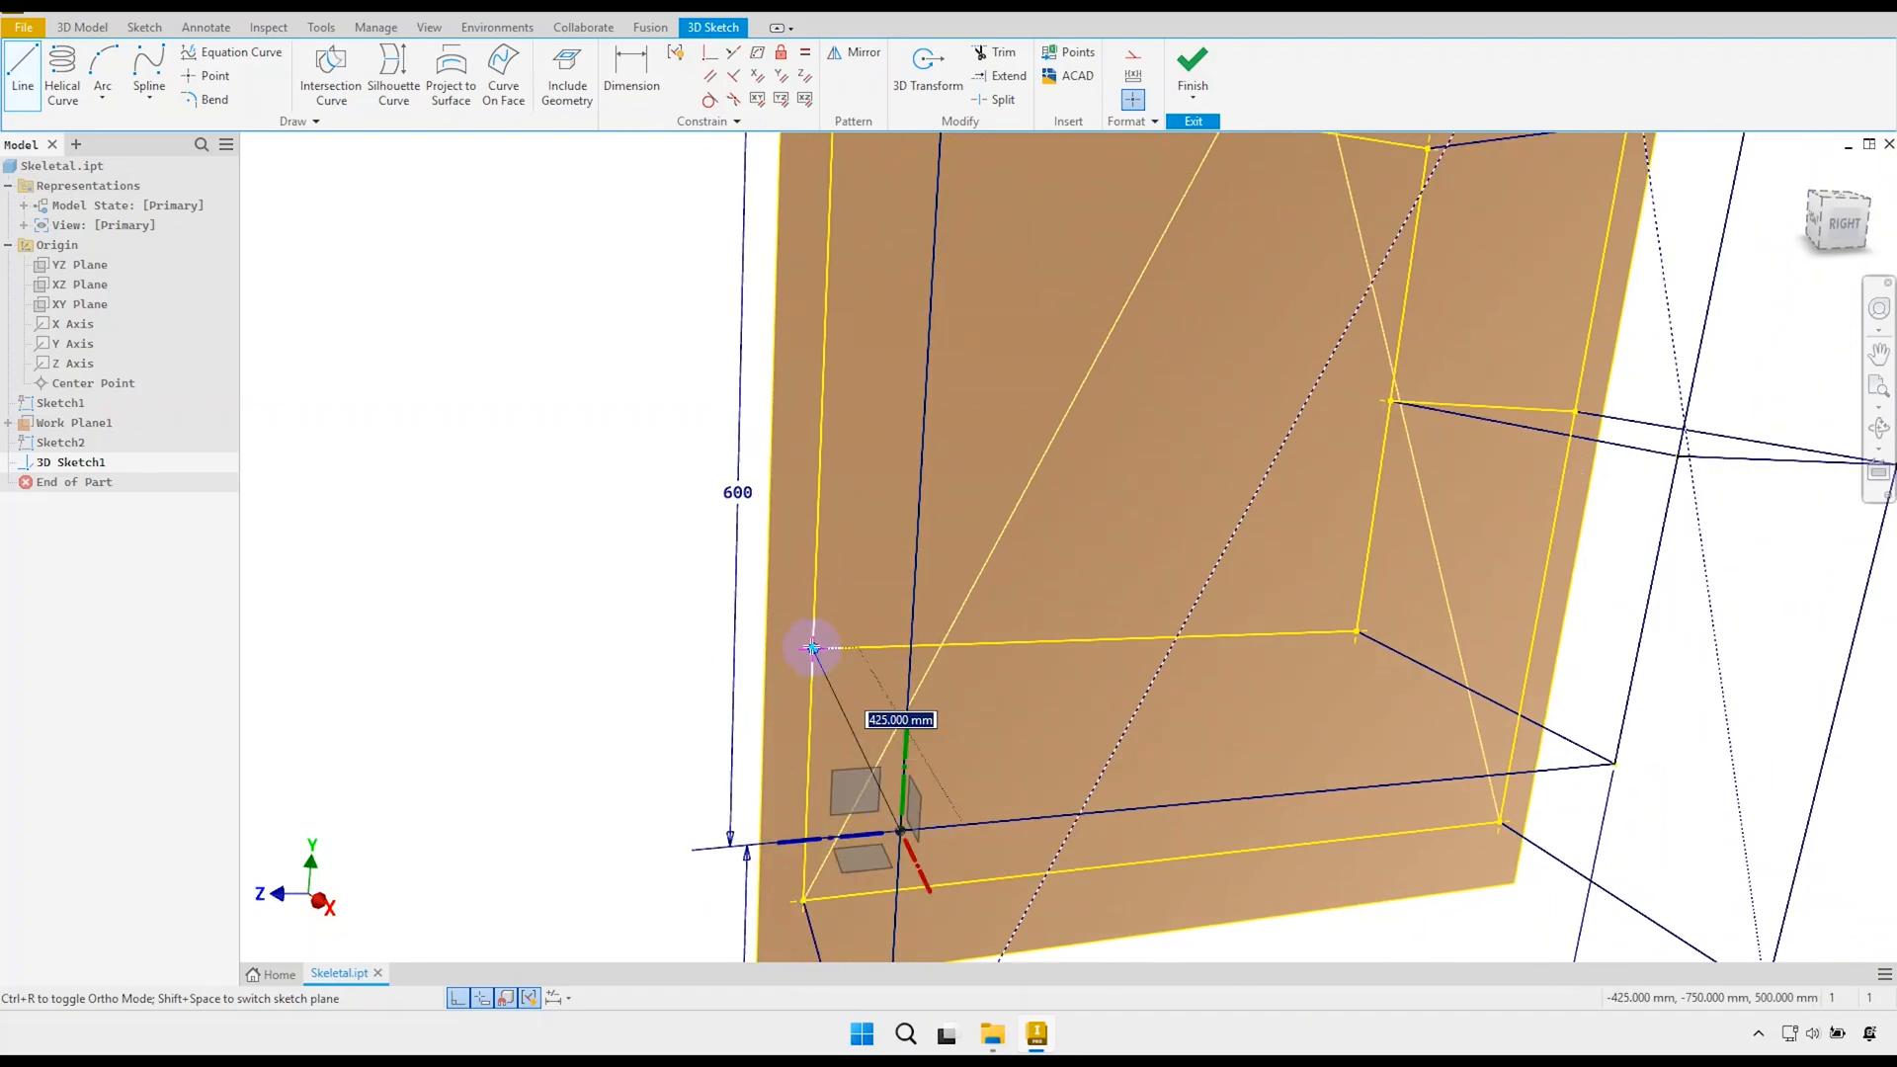
click(812, 647)
right_click(855, 585)
click(853, 530)
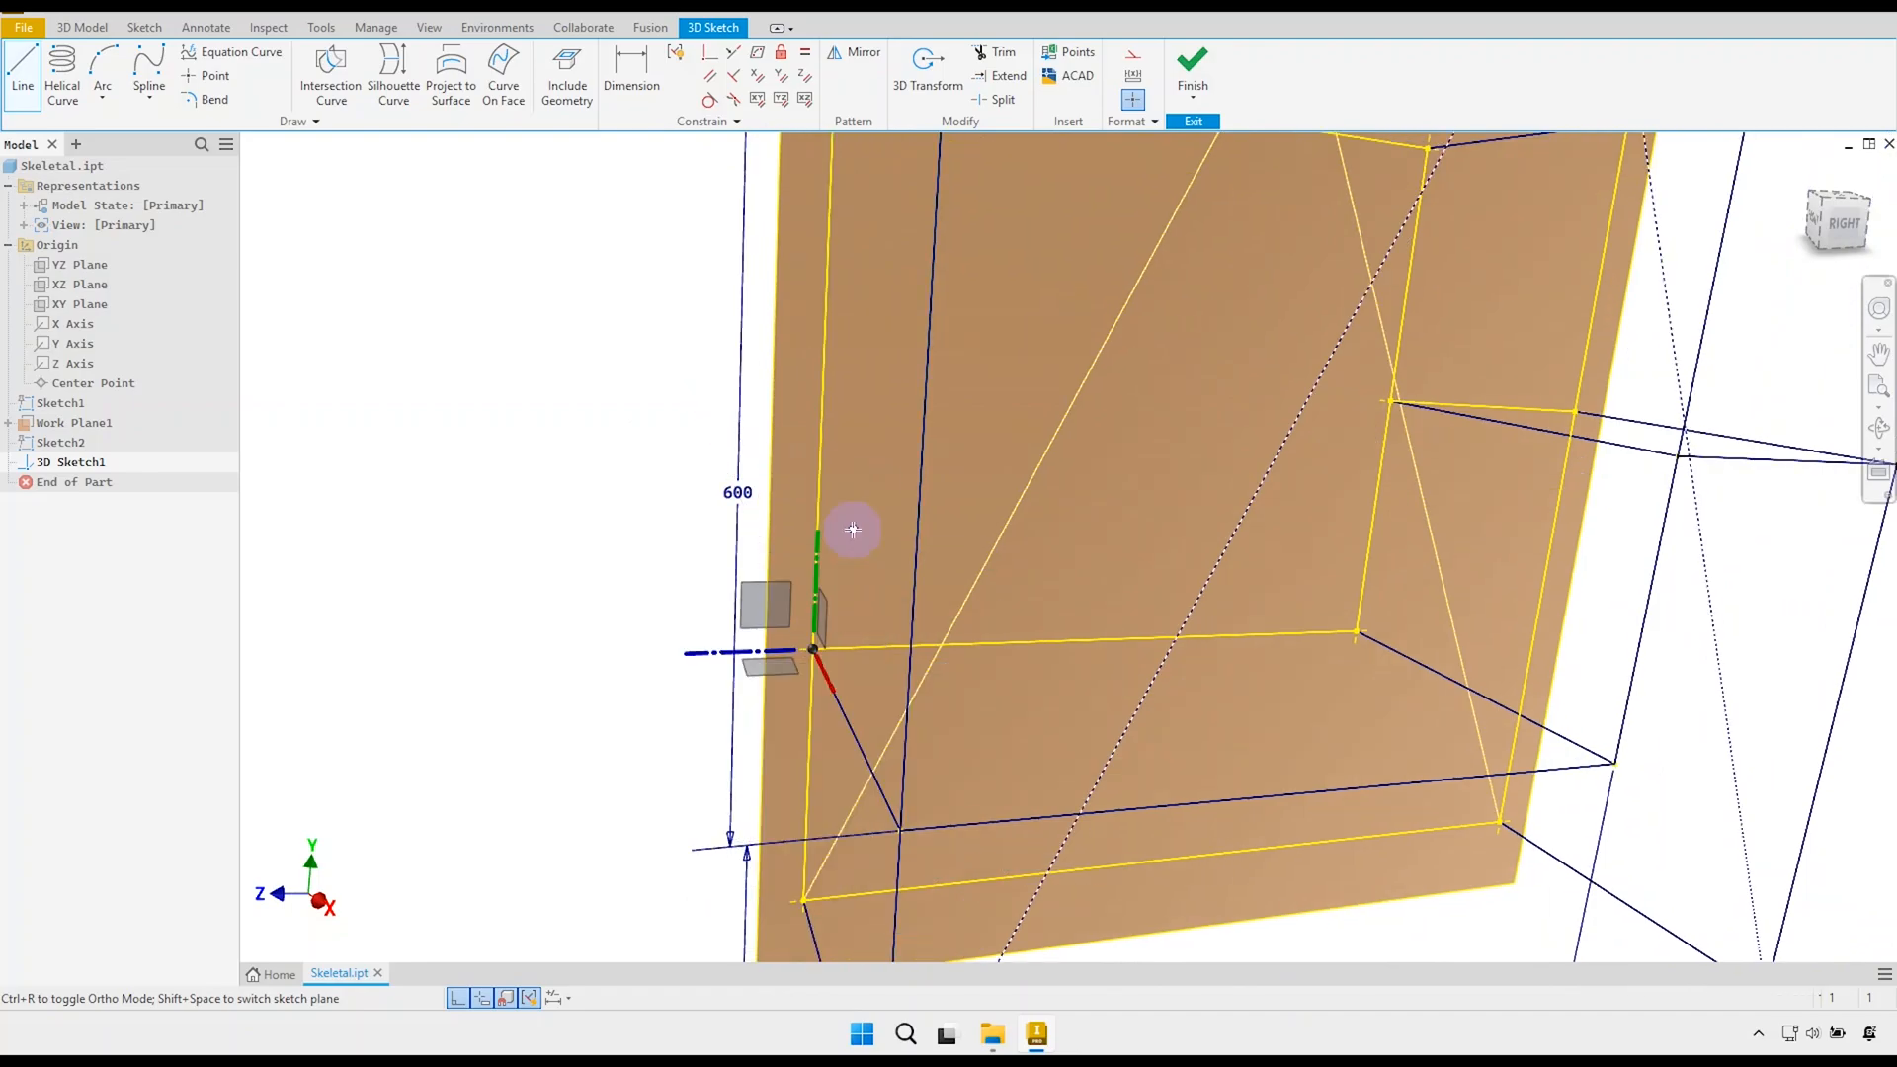
Draw a 3D line joining the front and back points where the lower box's top line meets the frame's left outer edge.
scroll(857, 529, down, 3)
scroll(886, 494, down, 1)
shift+middle_drag(910, 357, 943, 366)
scroll(943, 365, up, 3)
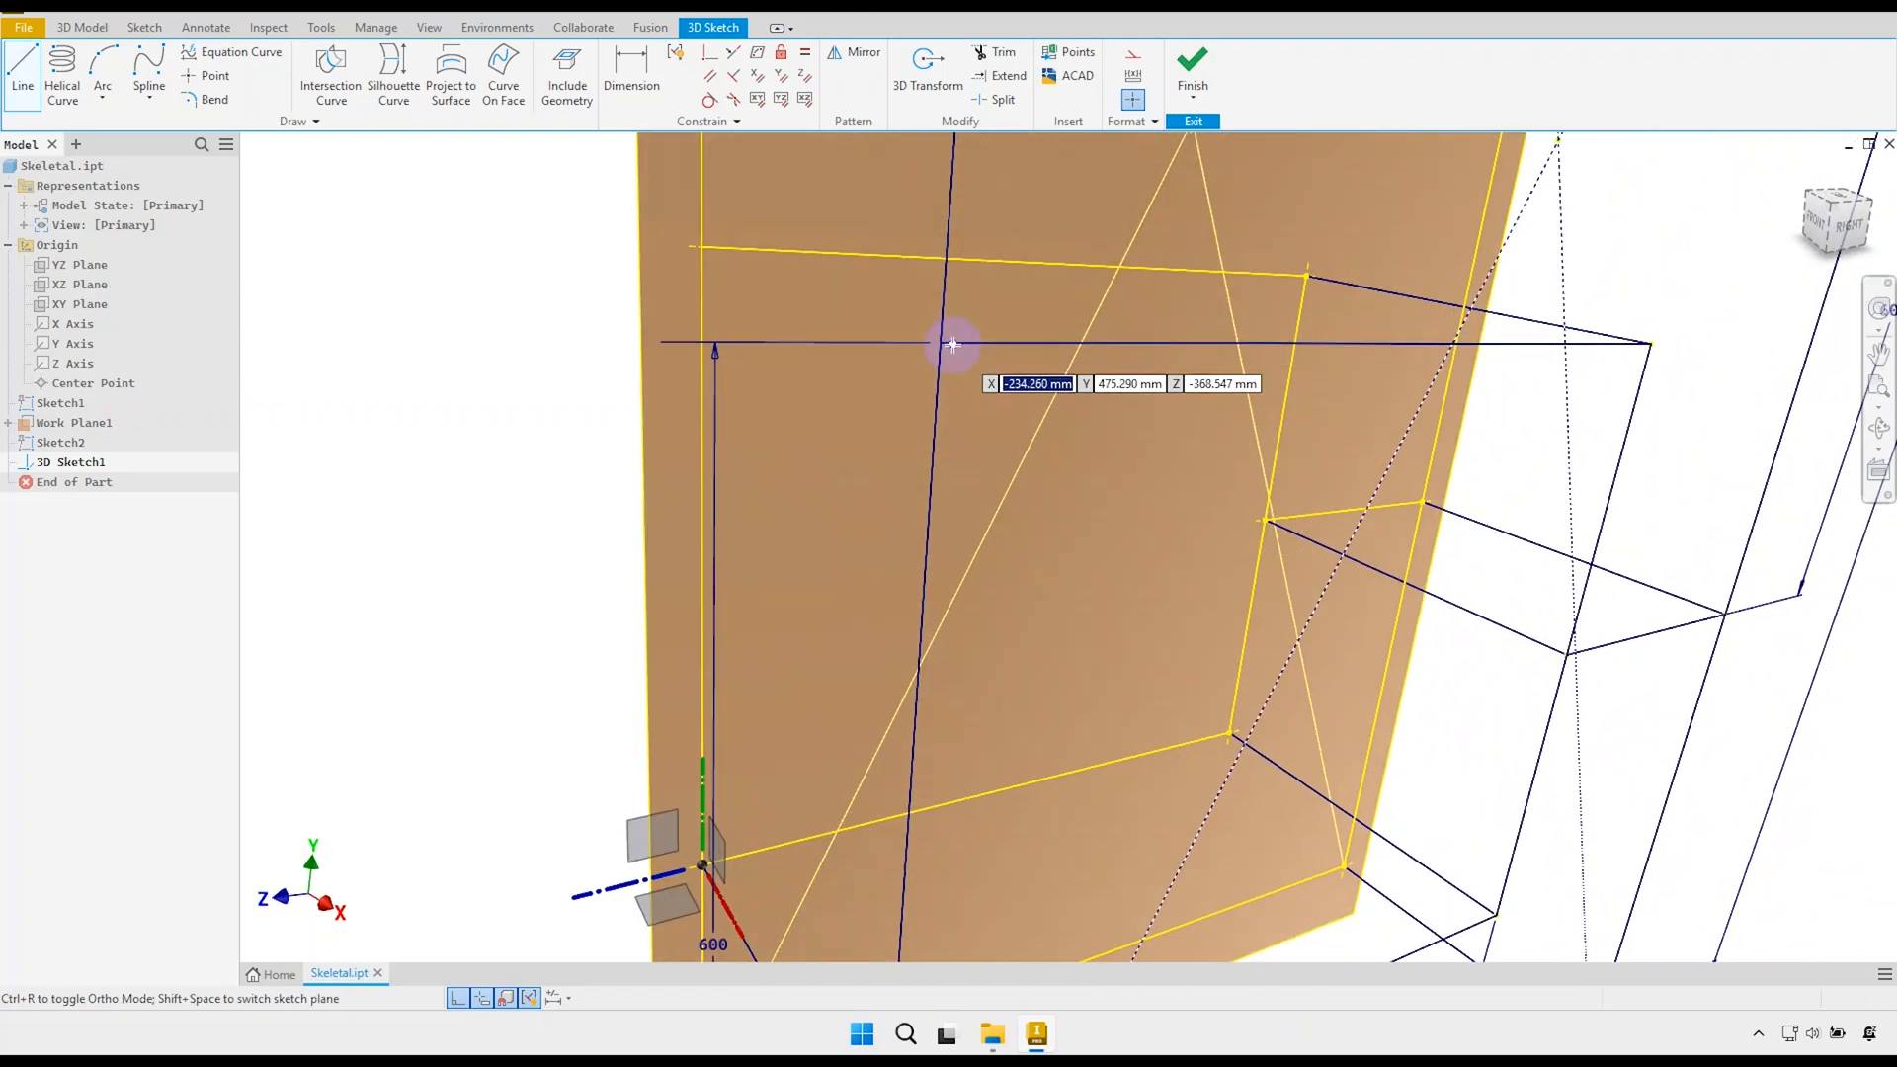
click(941, 343)
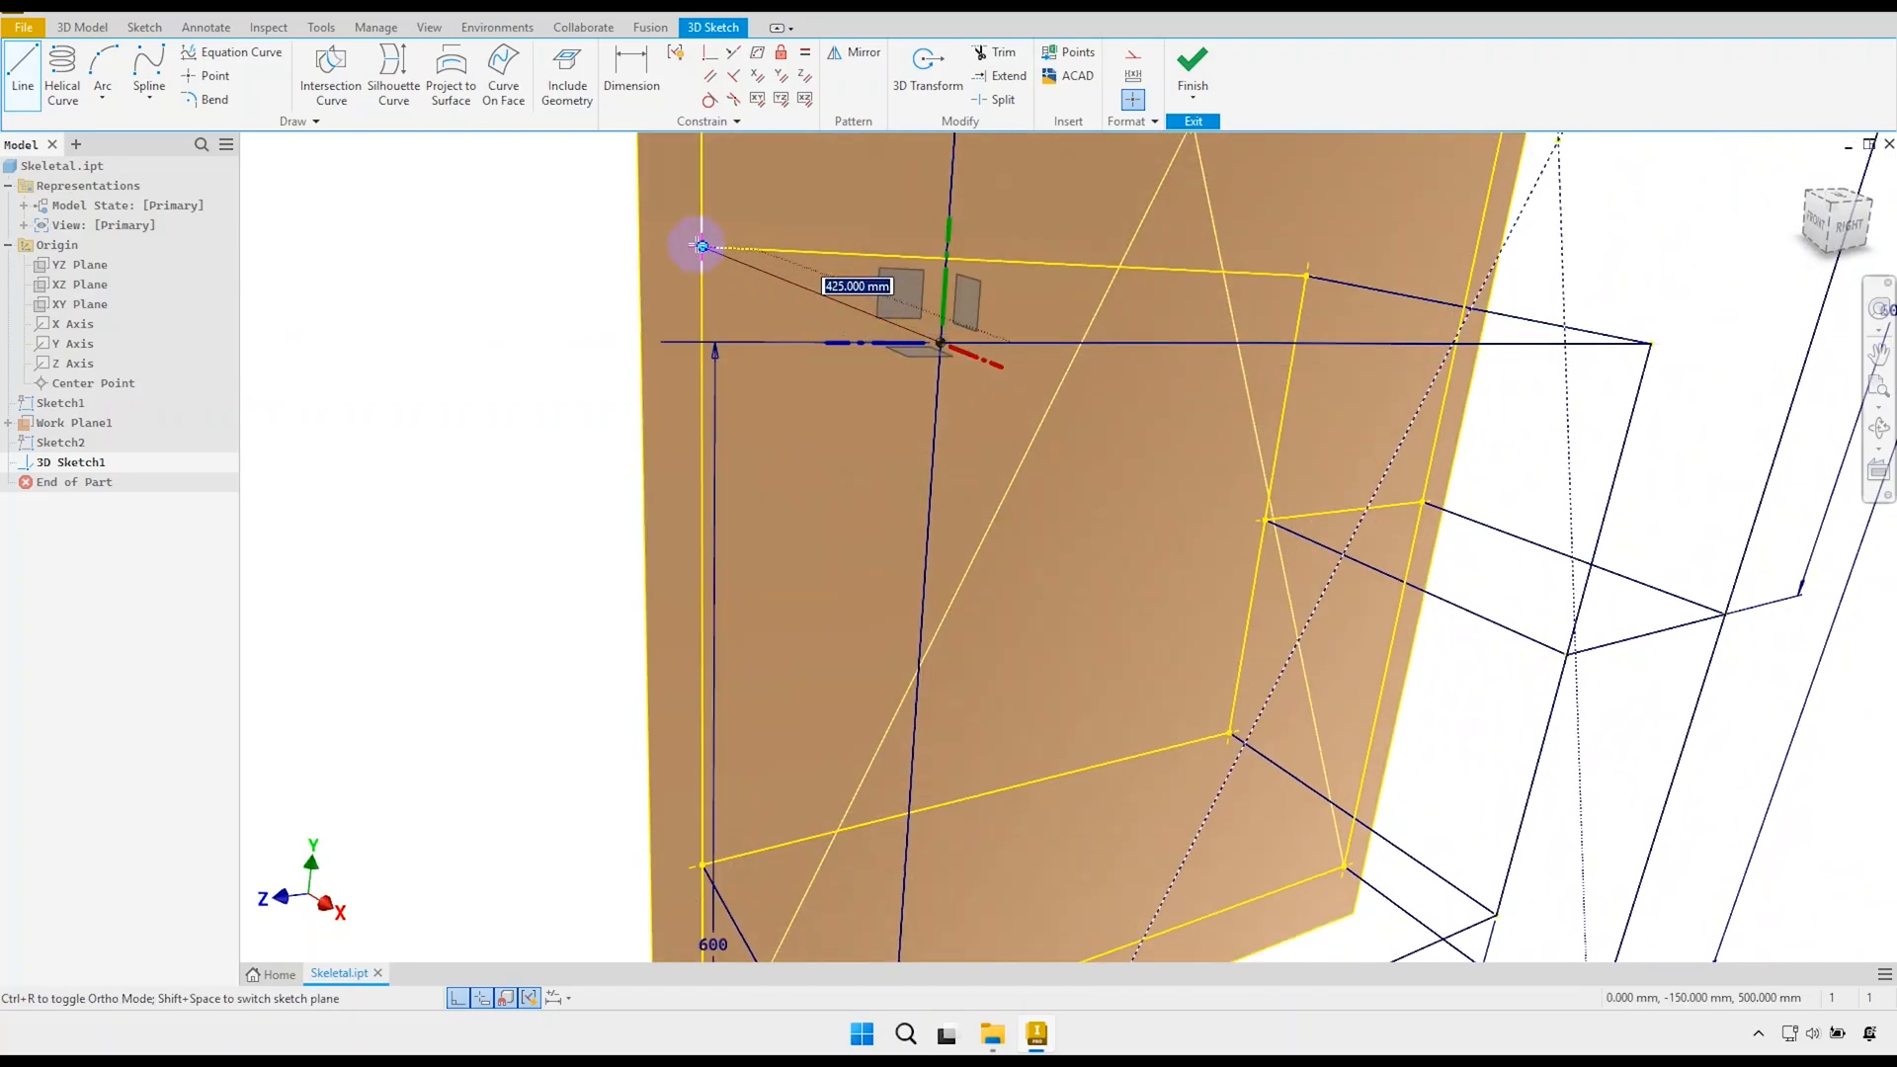
click(700, 245)
right_click(720, 300)
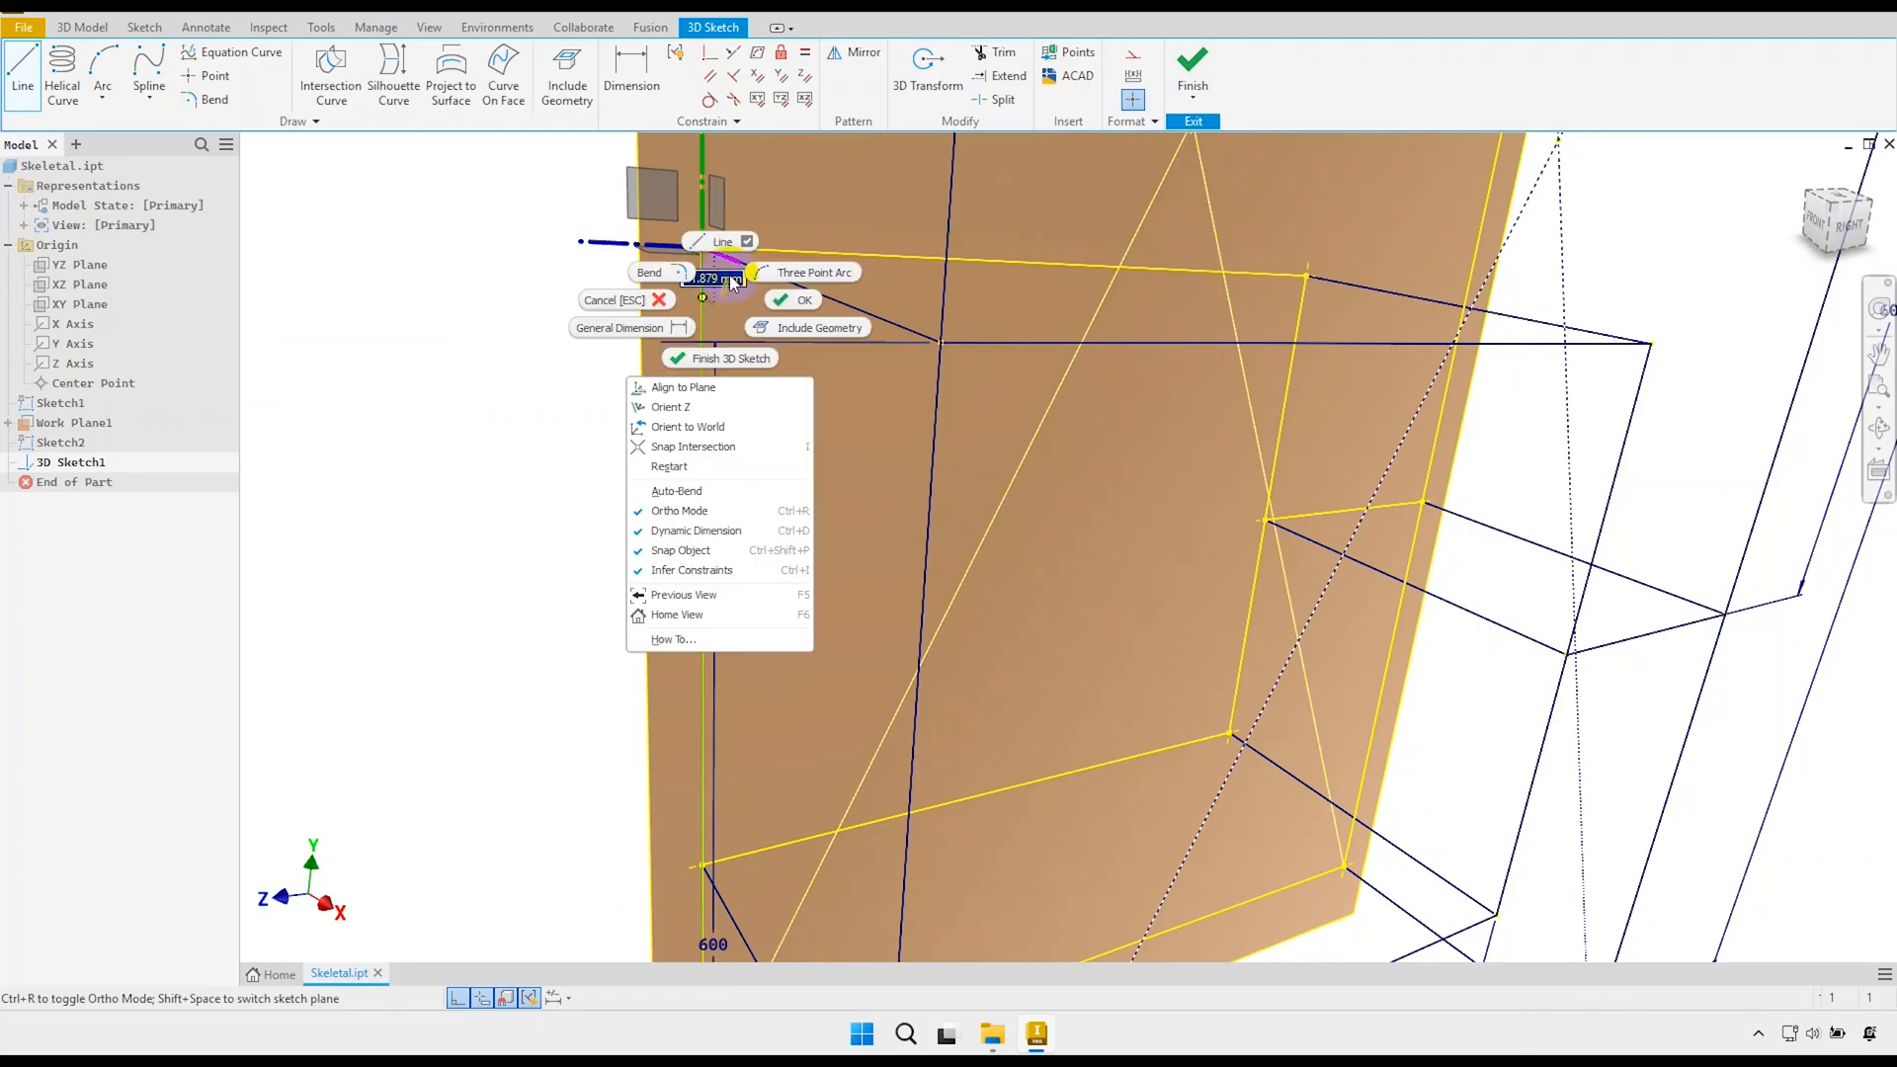
click(727, 242)
Draw a 3D line joining the front and back points where the upper-left horizontal line meets the frame's left outer edge.
scroll(771, 329, down, 5)
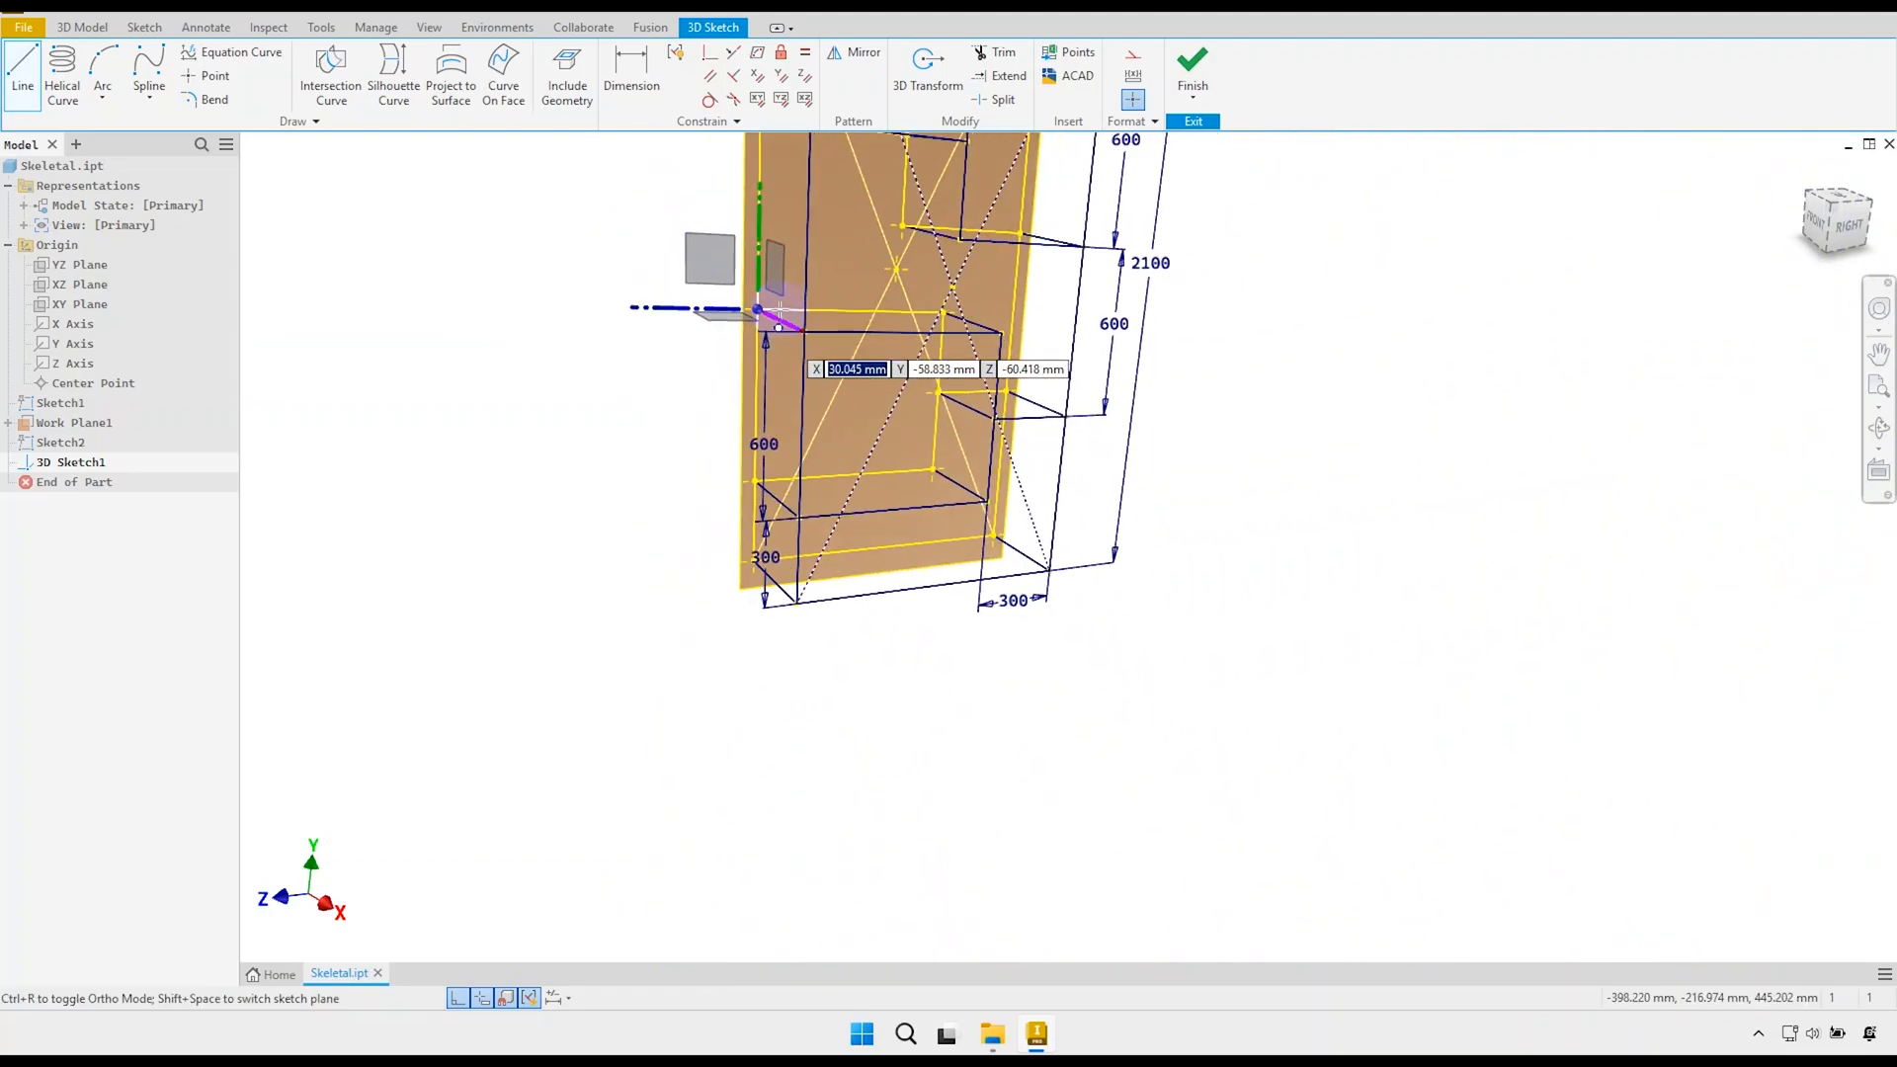
middle_drag(789, 321, 775, 503)
scroll(792, 374, up, 3)
scroll(793, 375, up, 2)
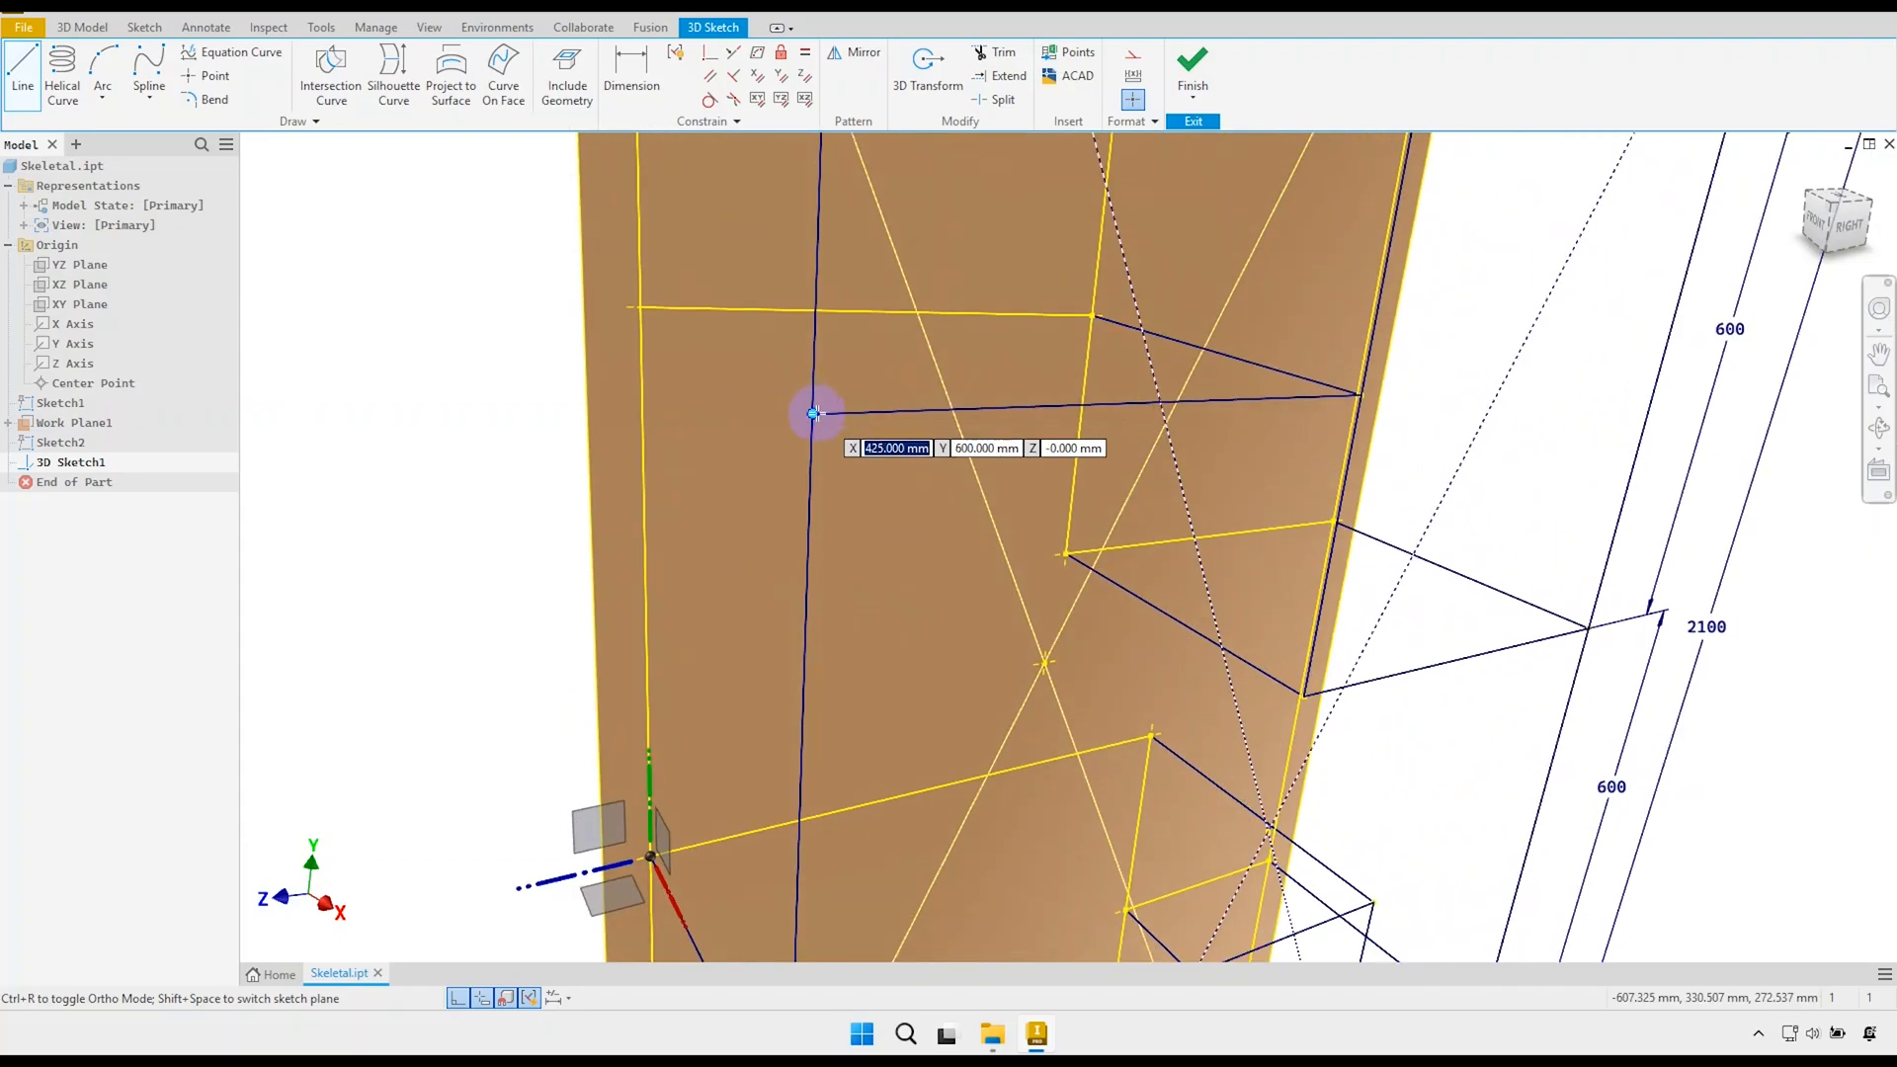
click(811, 411)
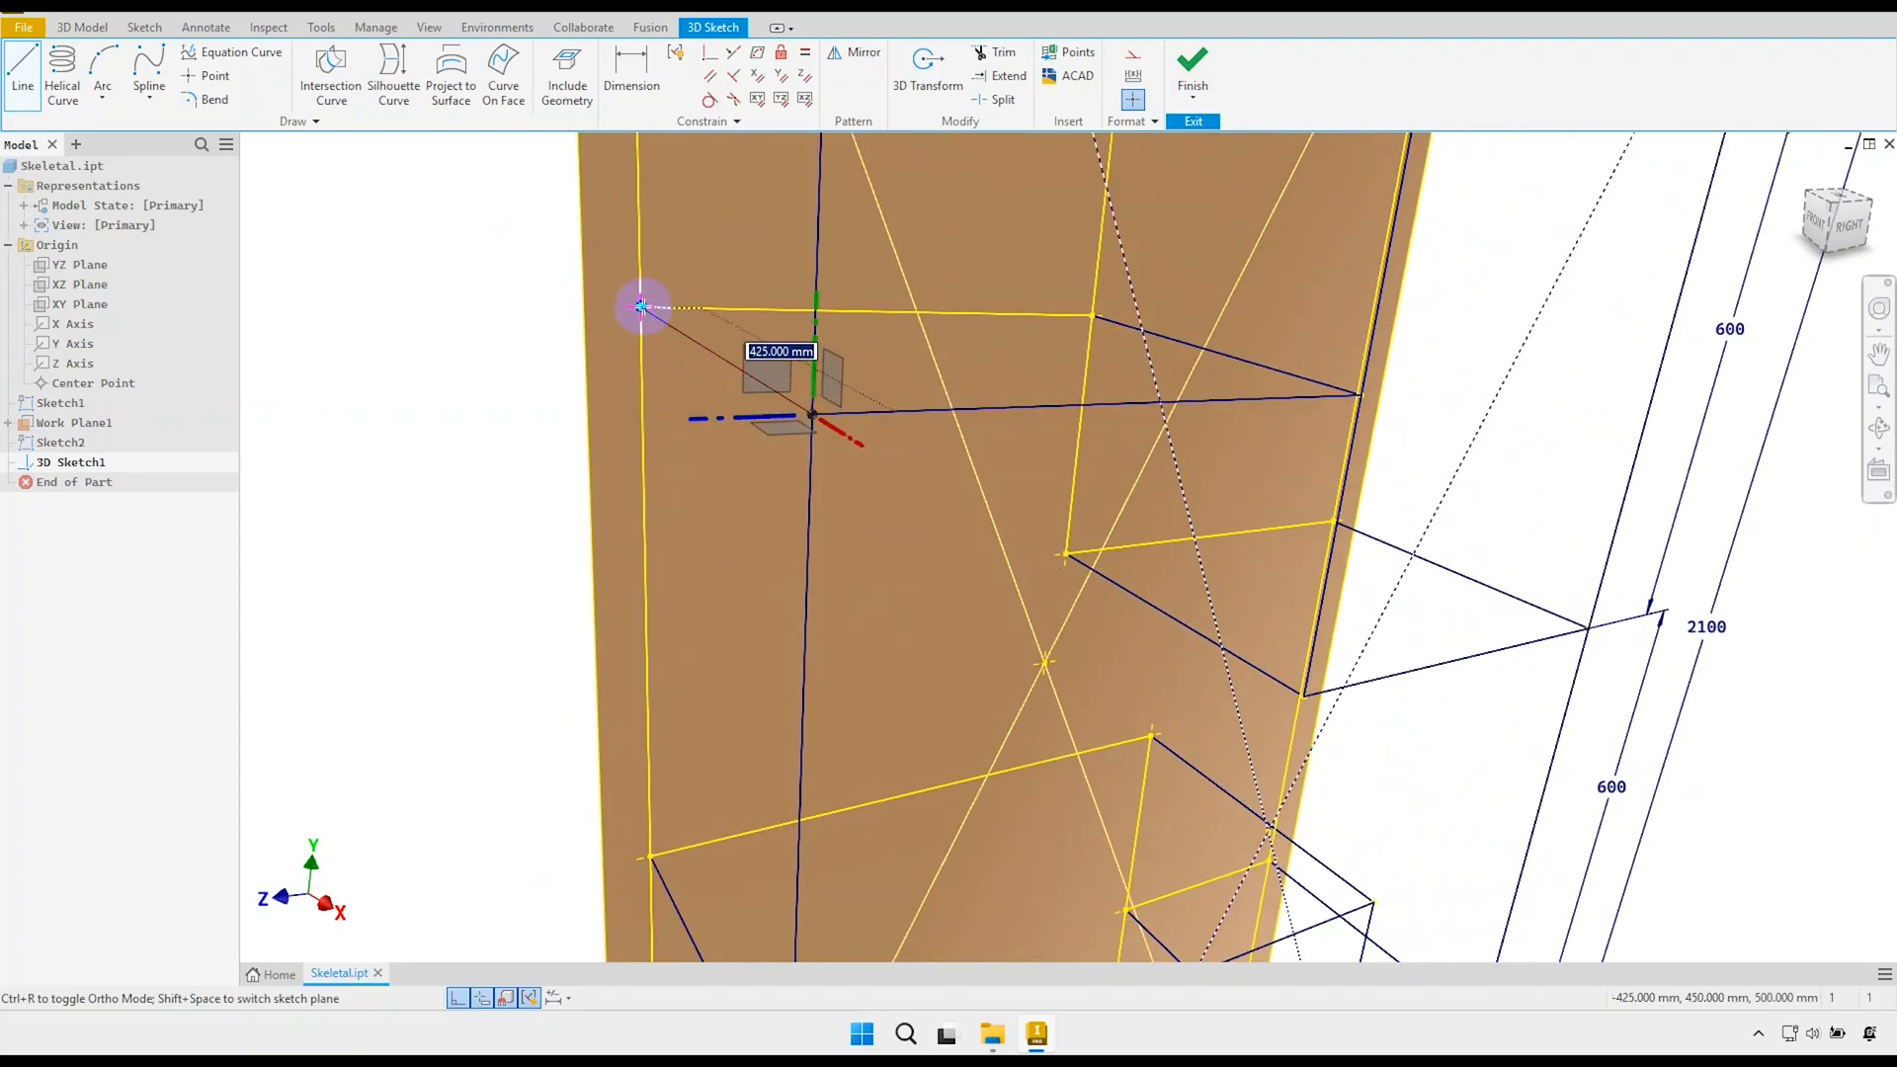
click(641, 307)
right_click(684, 378)
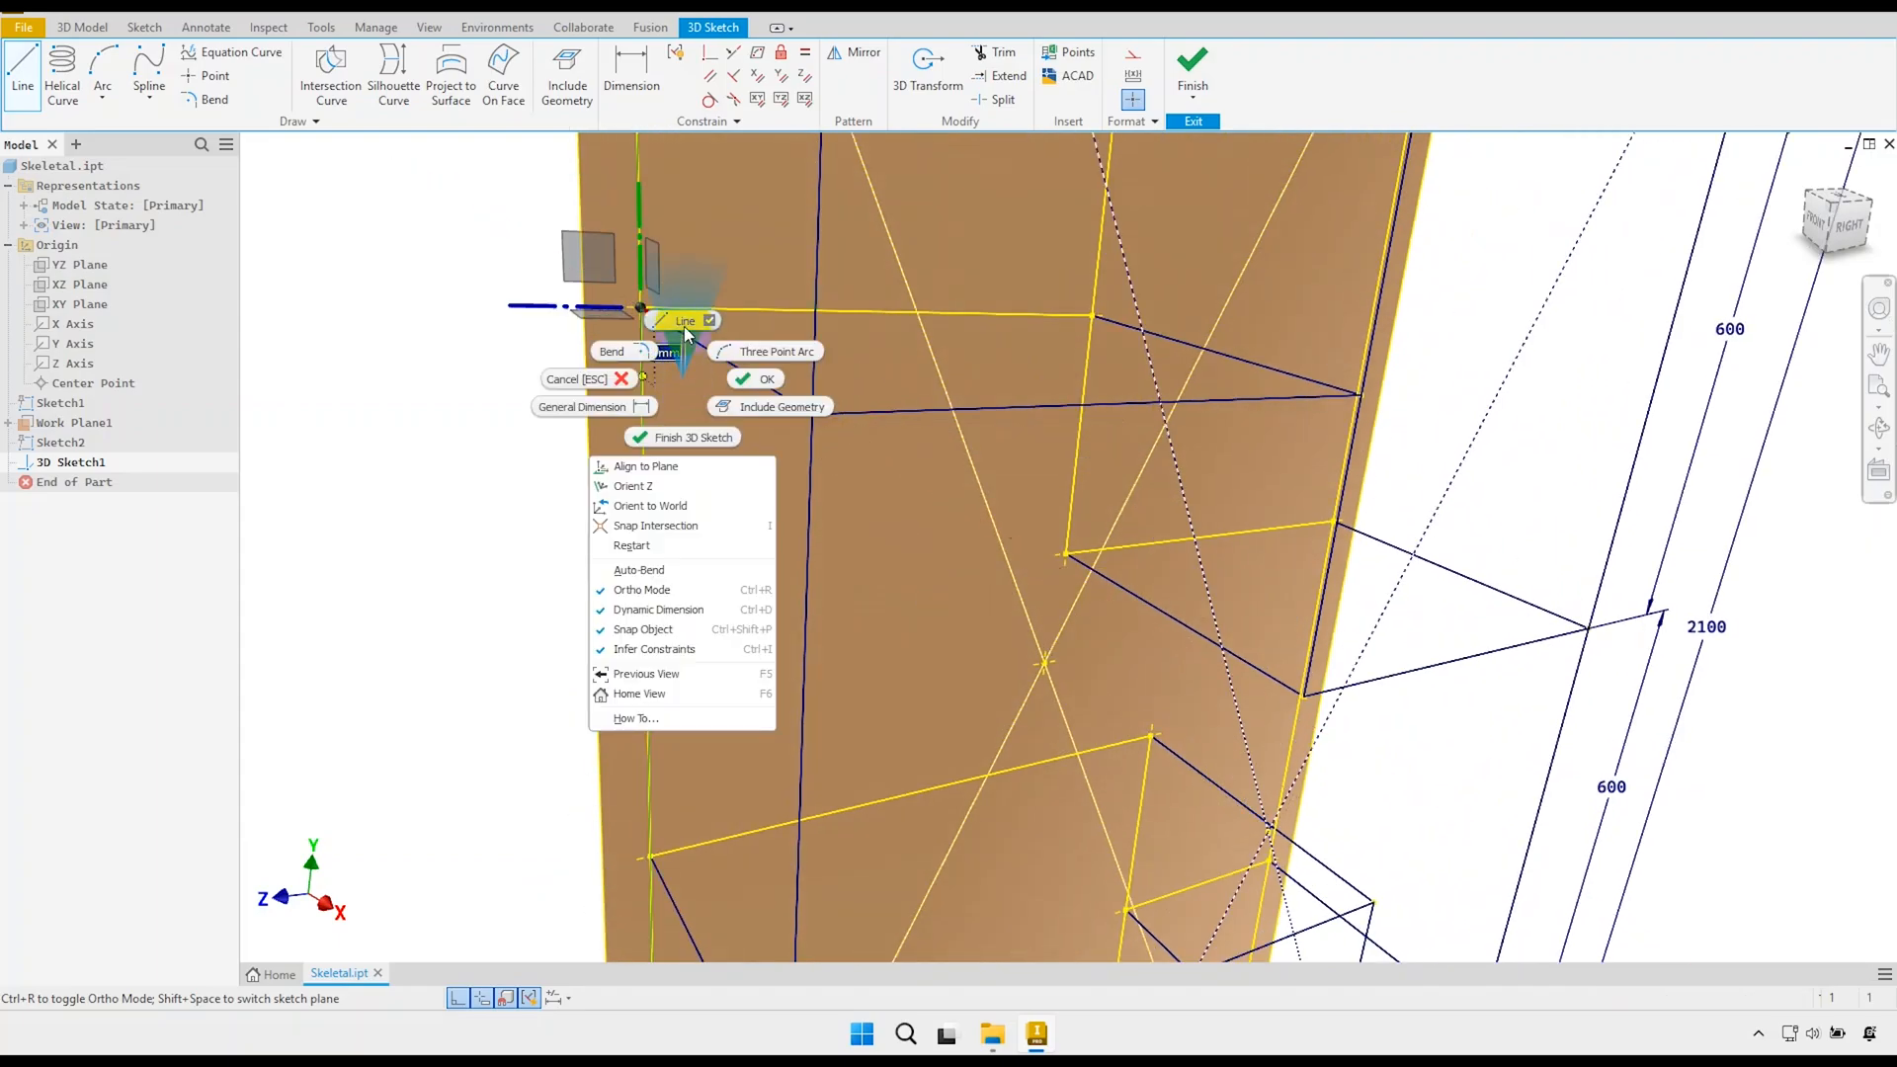
click(685, 320)
End the Line command, check the connecting lines around the whole frame, and finish the 3D sketch.
scroll(746, 348, down, 5)
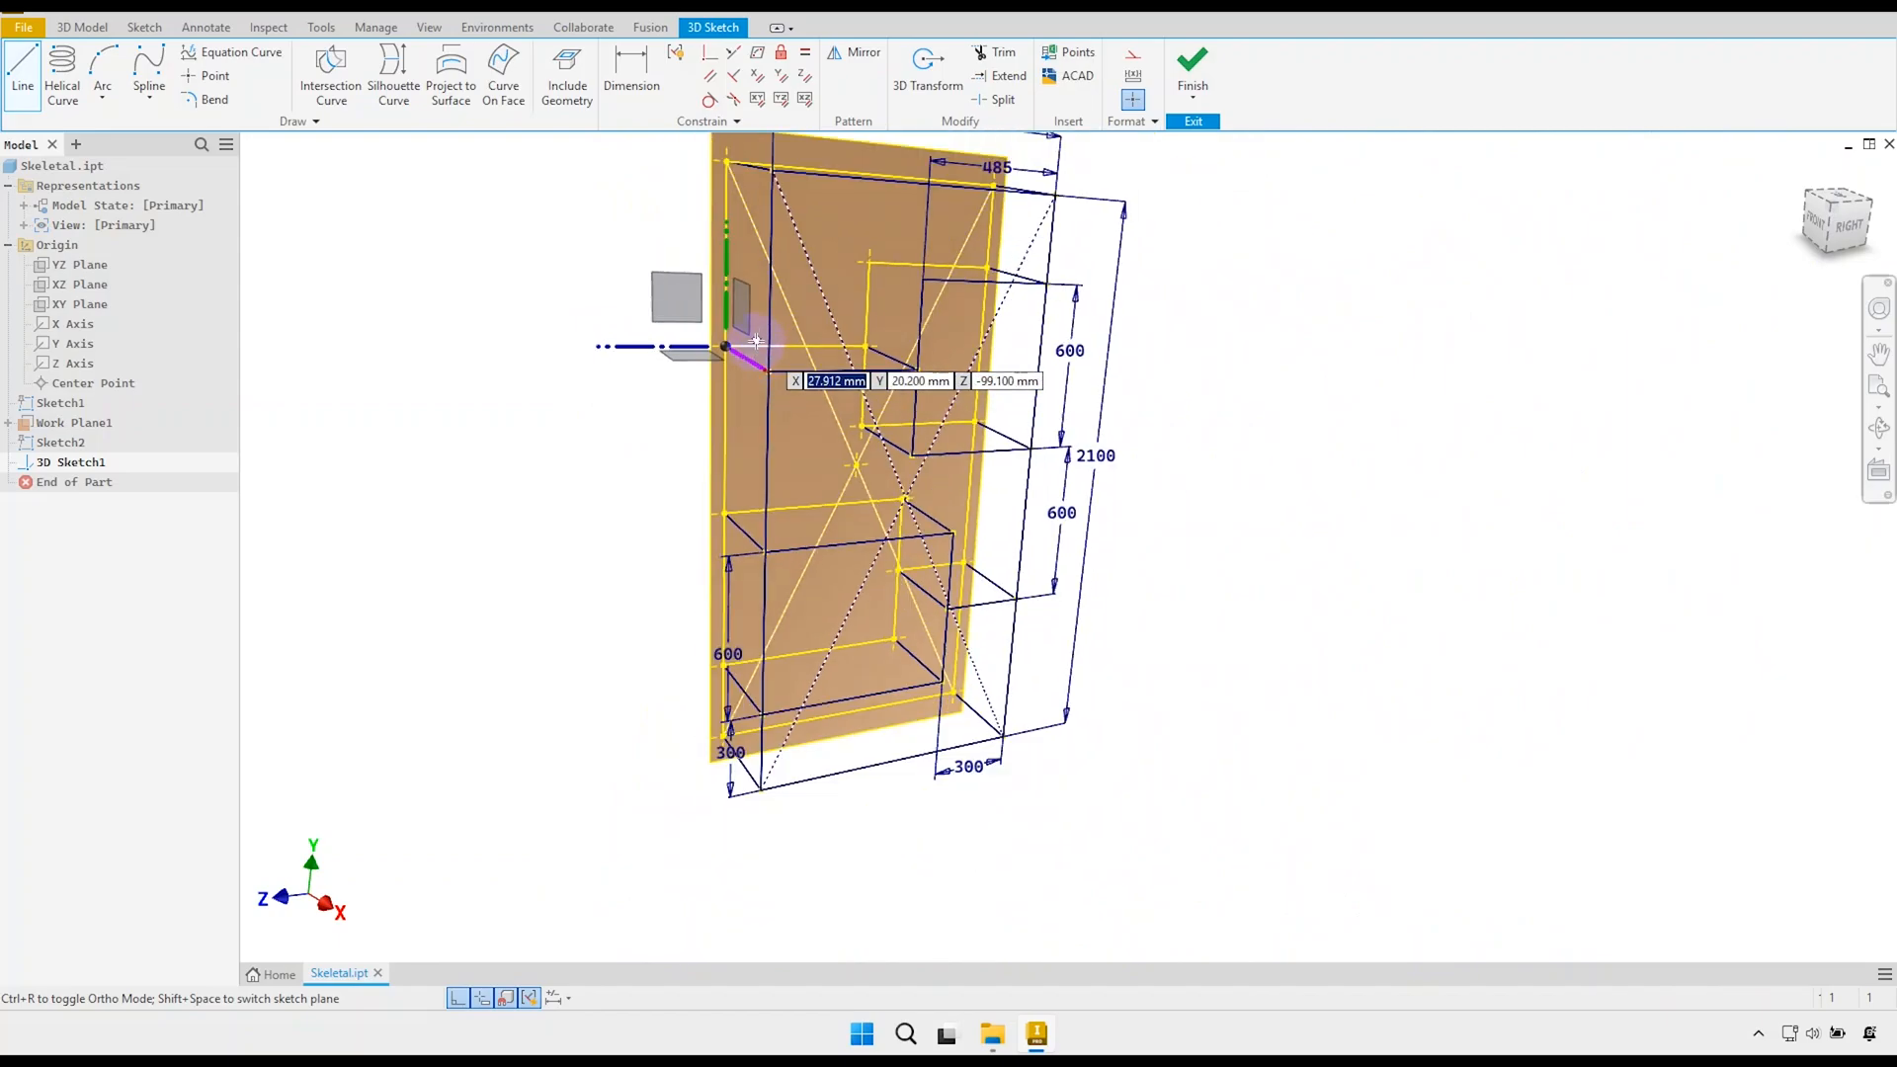
scroll(746, 237, up, 5)
middle_drag(758, 241, 758, 337)
scroll(746, 313, up, 2)
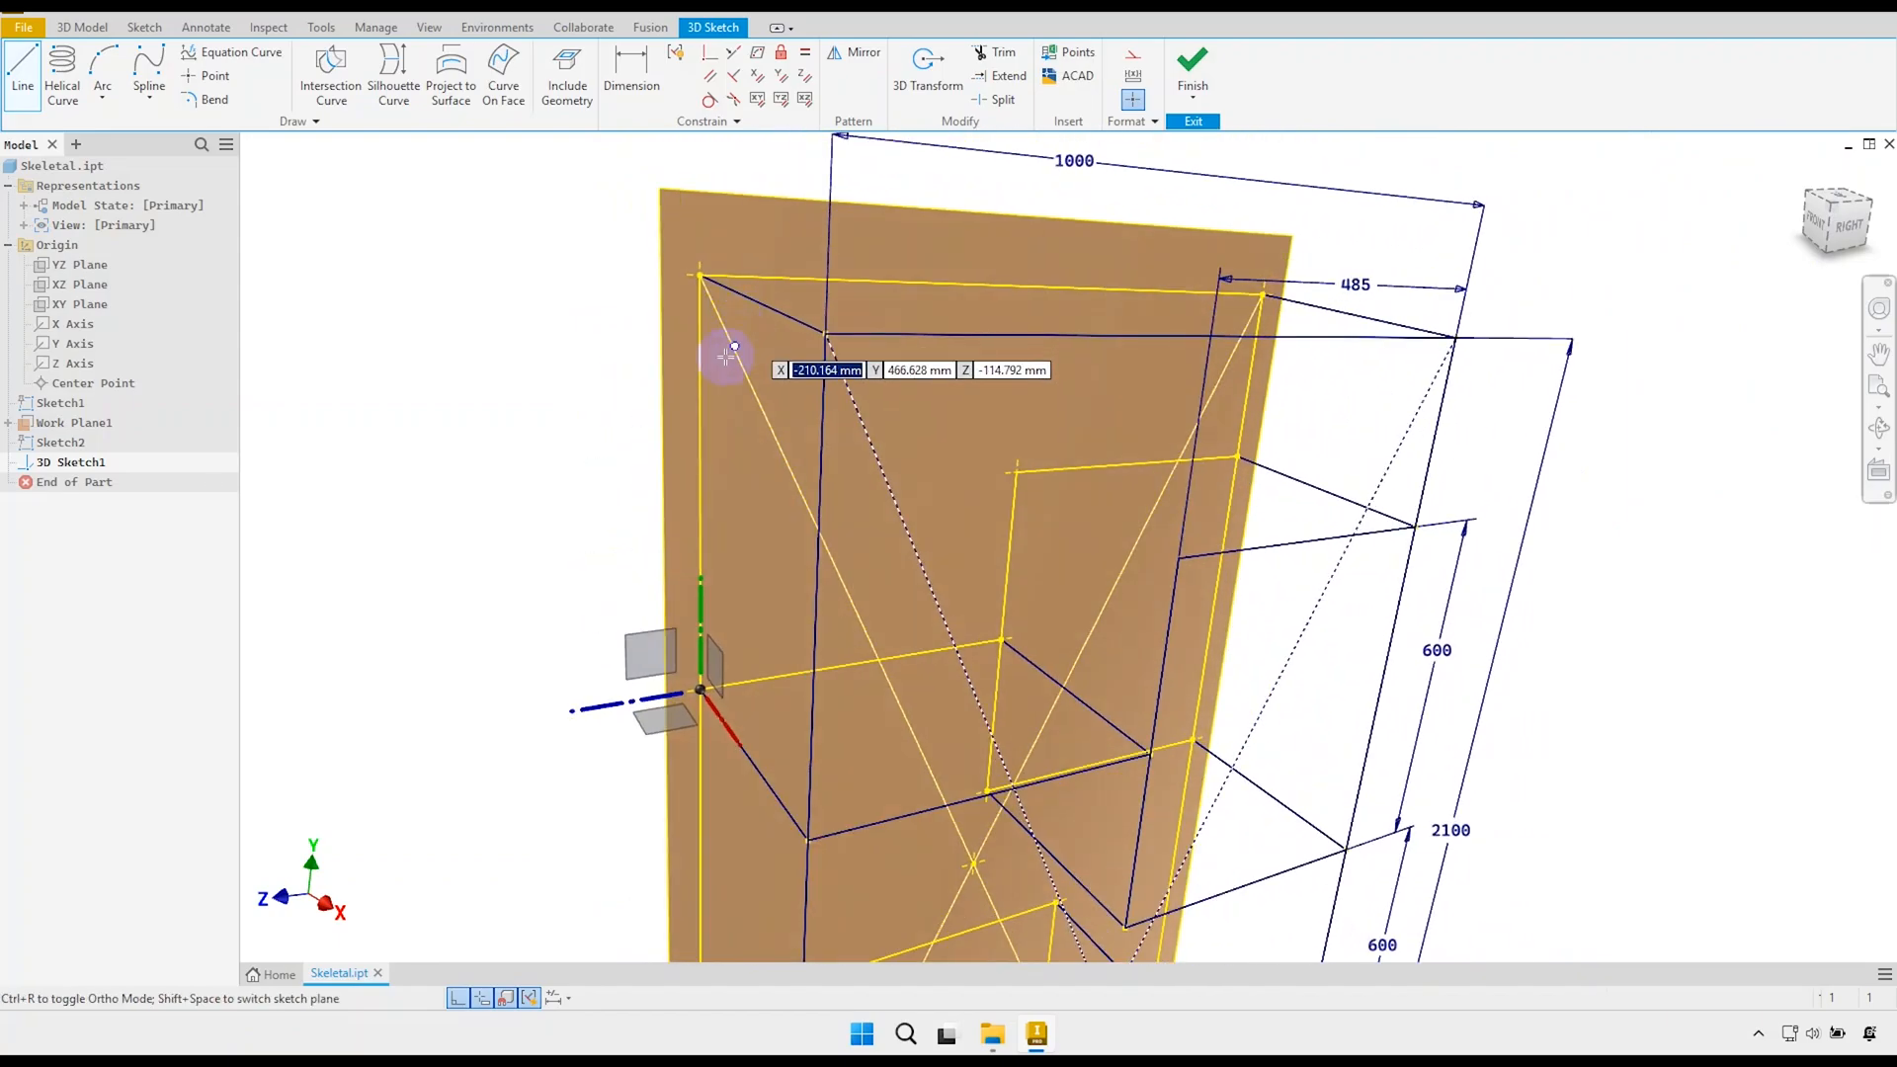
right_click(610, 347)
click(665, 355)
scroll(712, 318, down, 3)
mouse_move(809, 421)
shift+middle_down()
mouse_move(677, 419)
mouse_move(656, 449)
mouse_move(692, 449)
shift+middle_up()
scroll(692, 449, down, 2)
scroll(902, 665, up, 5)
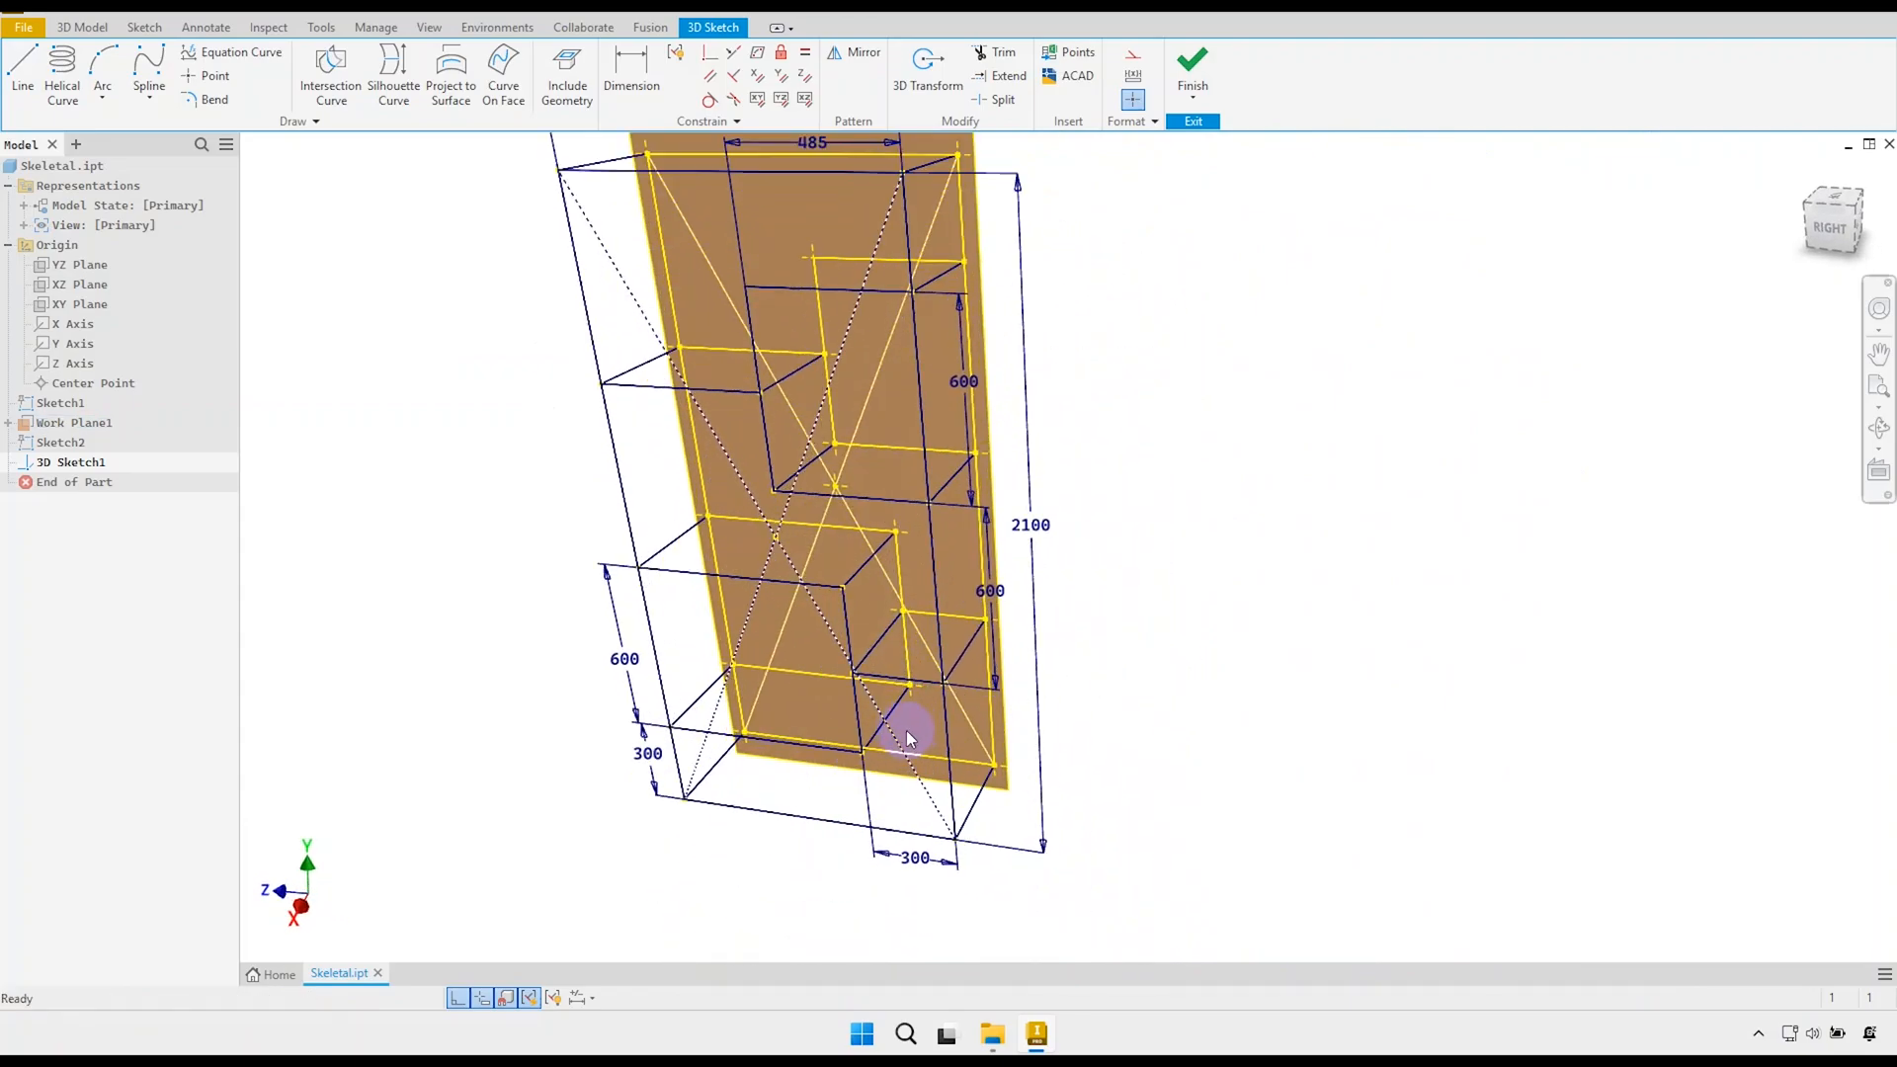
mouse_move(941, 727)
shift+middle_down()
mouse_move(893, 690)
mouse_move(919, 678)
mouse_move(868, 521)
mouse_move(869, 550)
mouse_move(834, 330)
mouse_move(988, 301)
shift+middle_up()
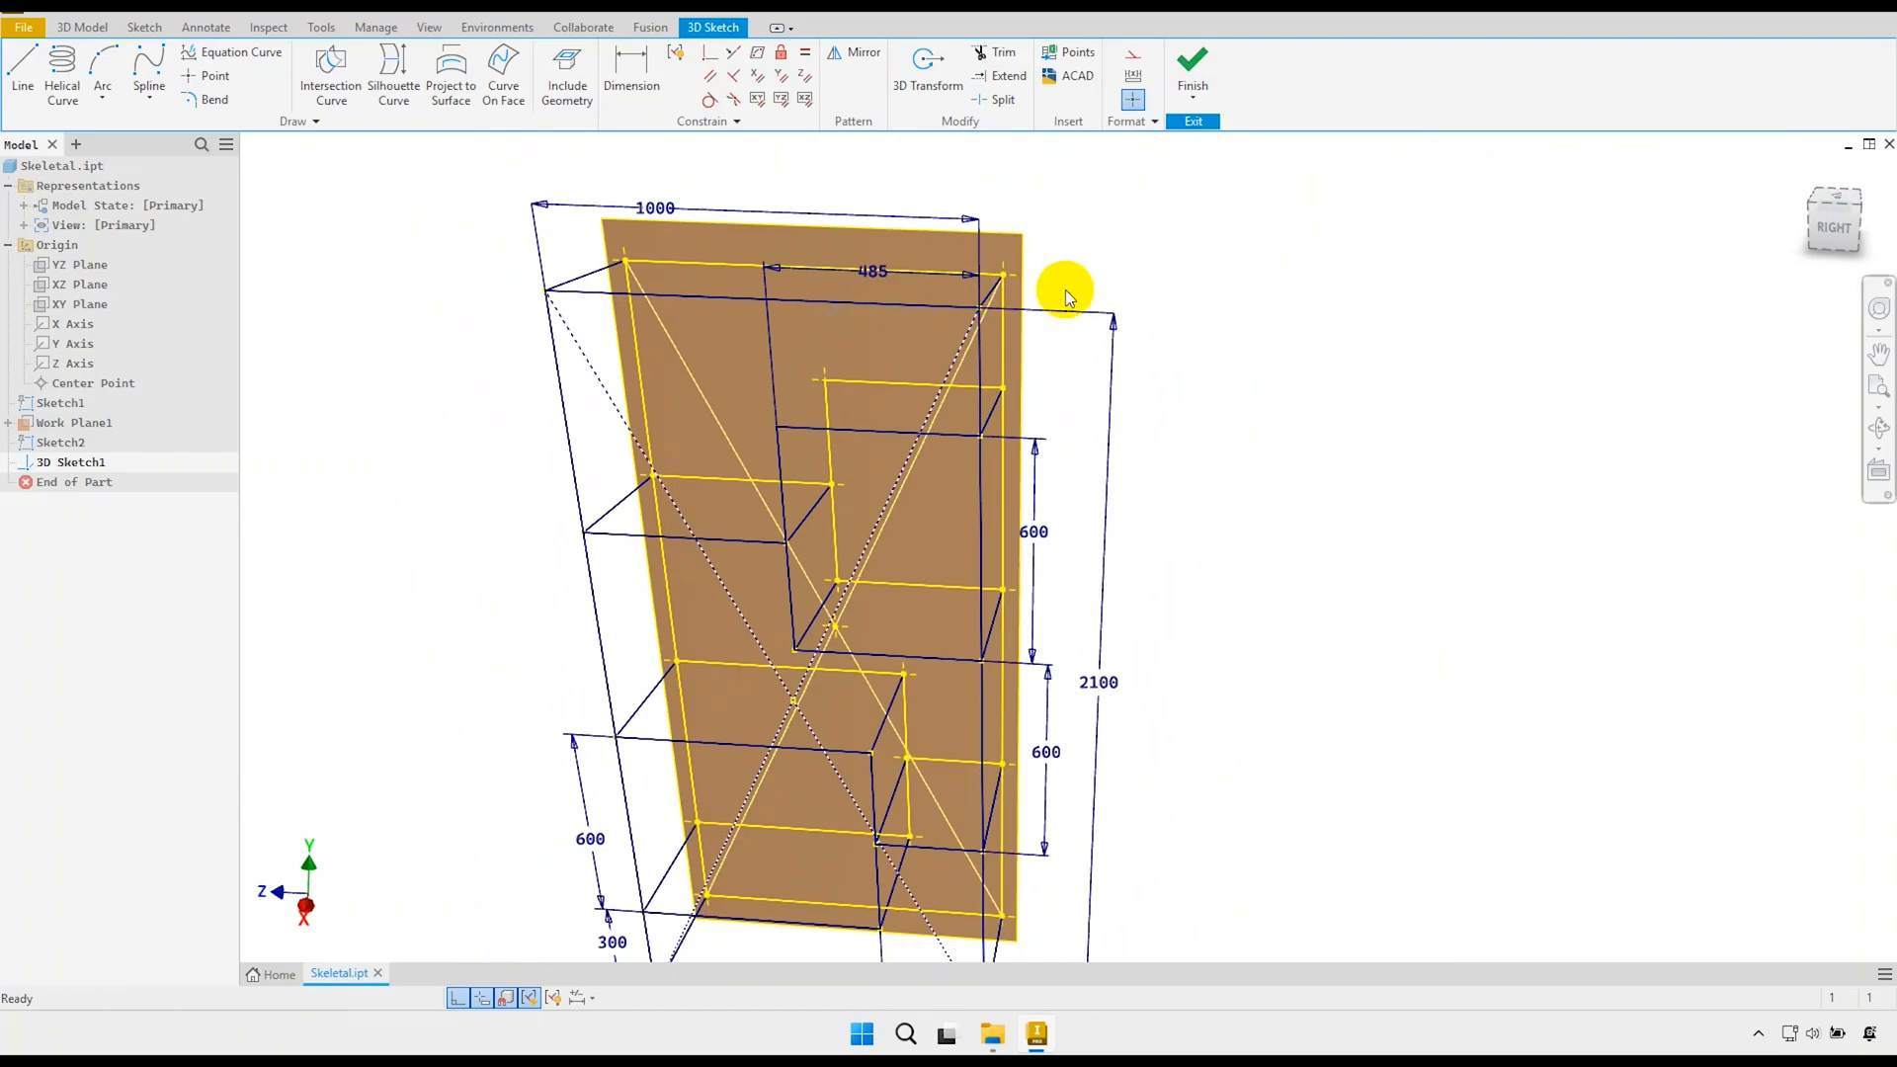
click(1192, 62)
mouse_move(1092, 178)
shift+middle_down()
mouse_move(945, 294)
mouse_move(952, 254)
mouse_move(1016, 304)
shift+middle_up()
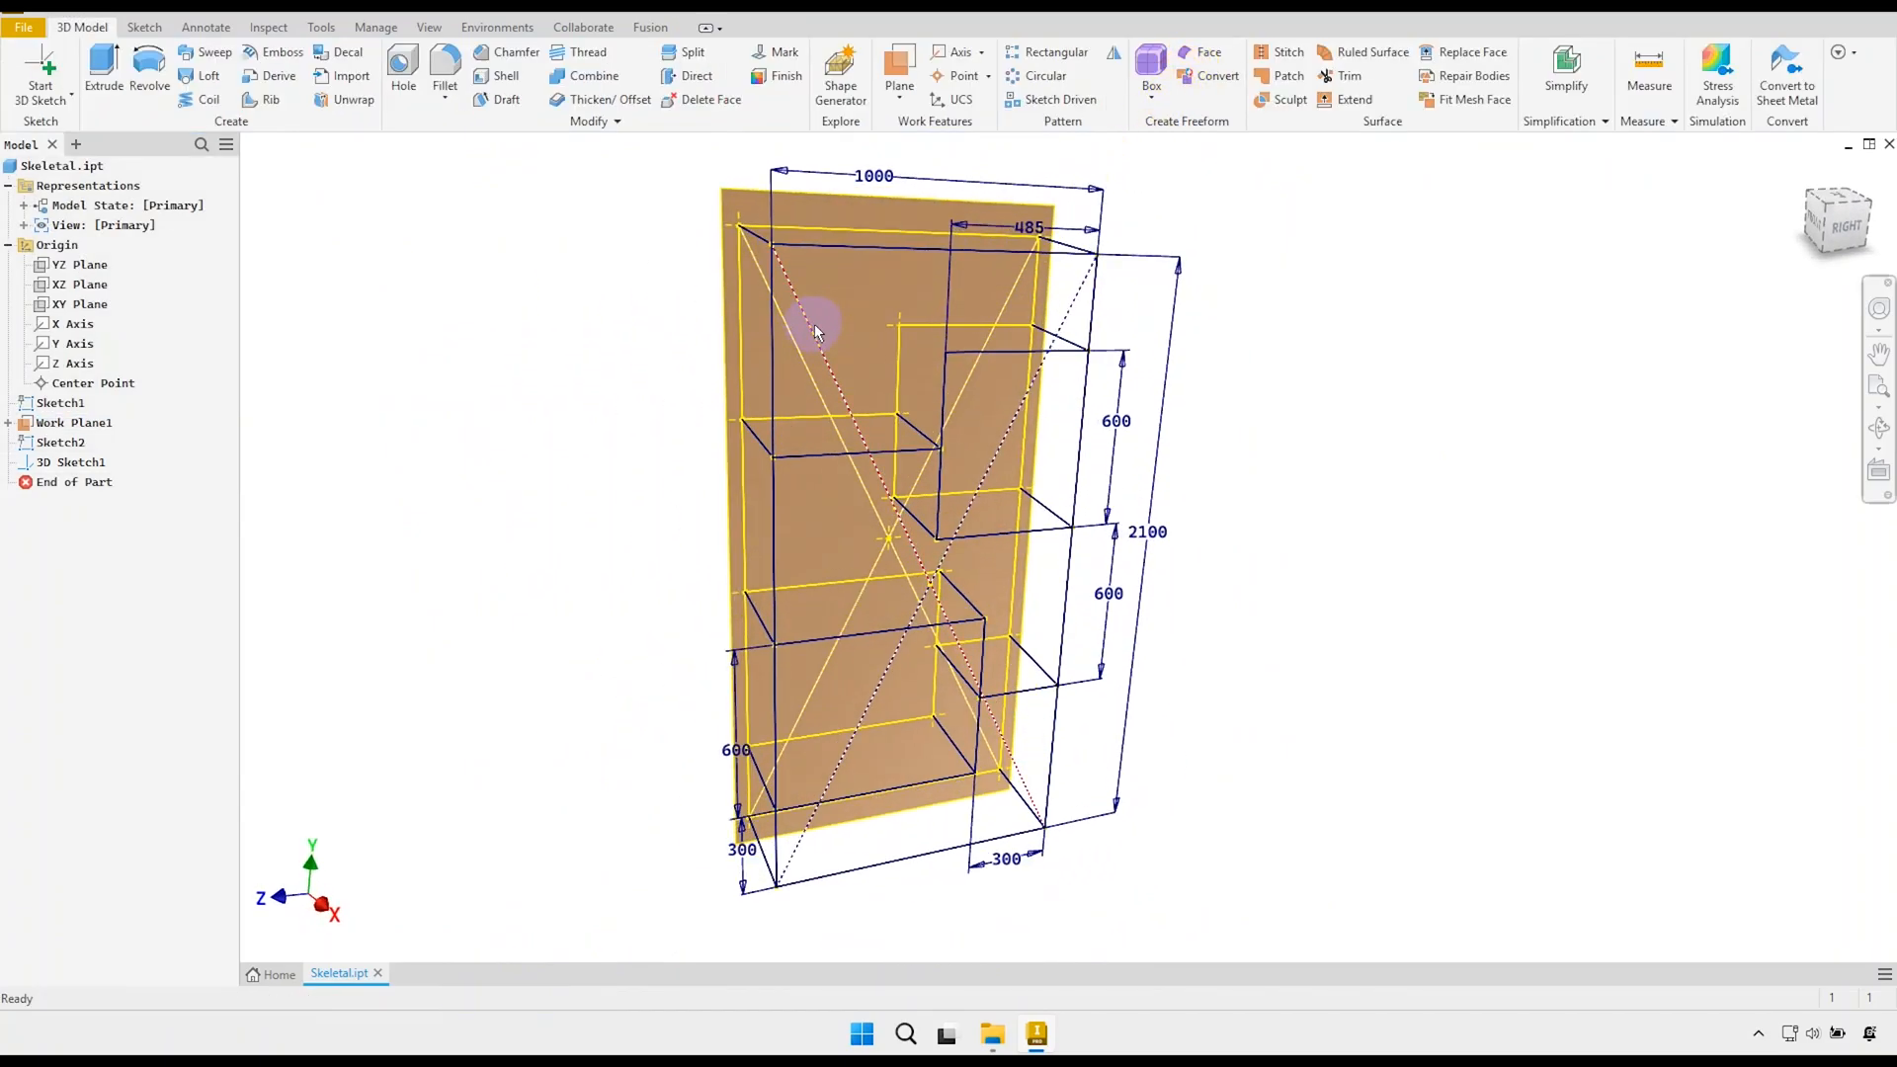
Hide the offset work plane so only the skeleton lines and dimensions remain displayed.
right_click(99, 455)
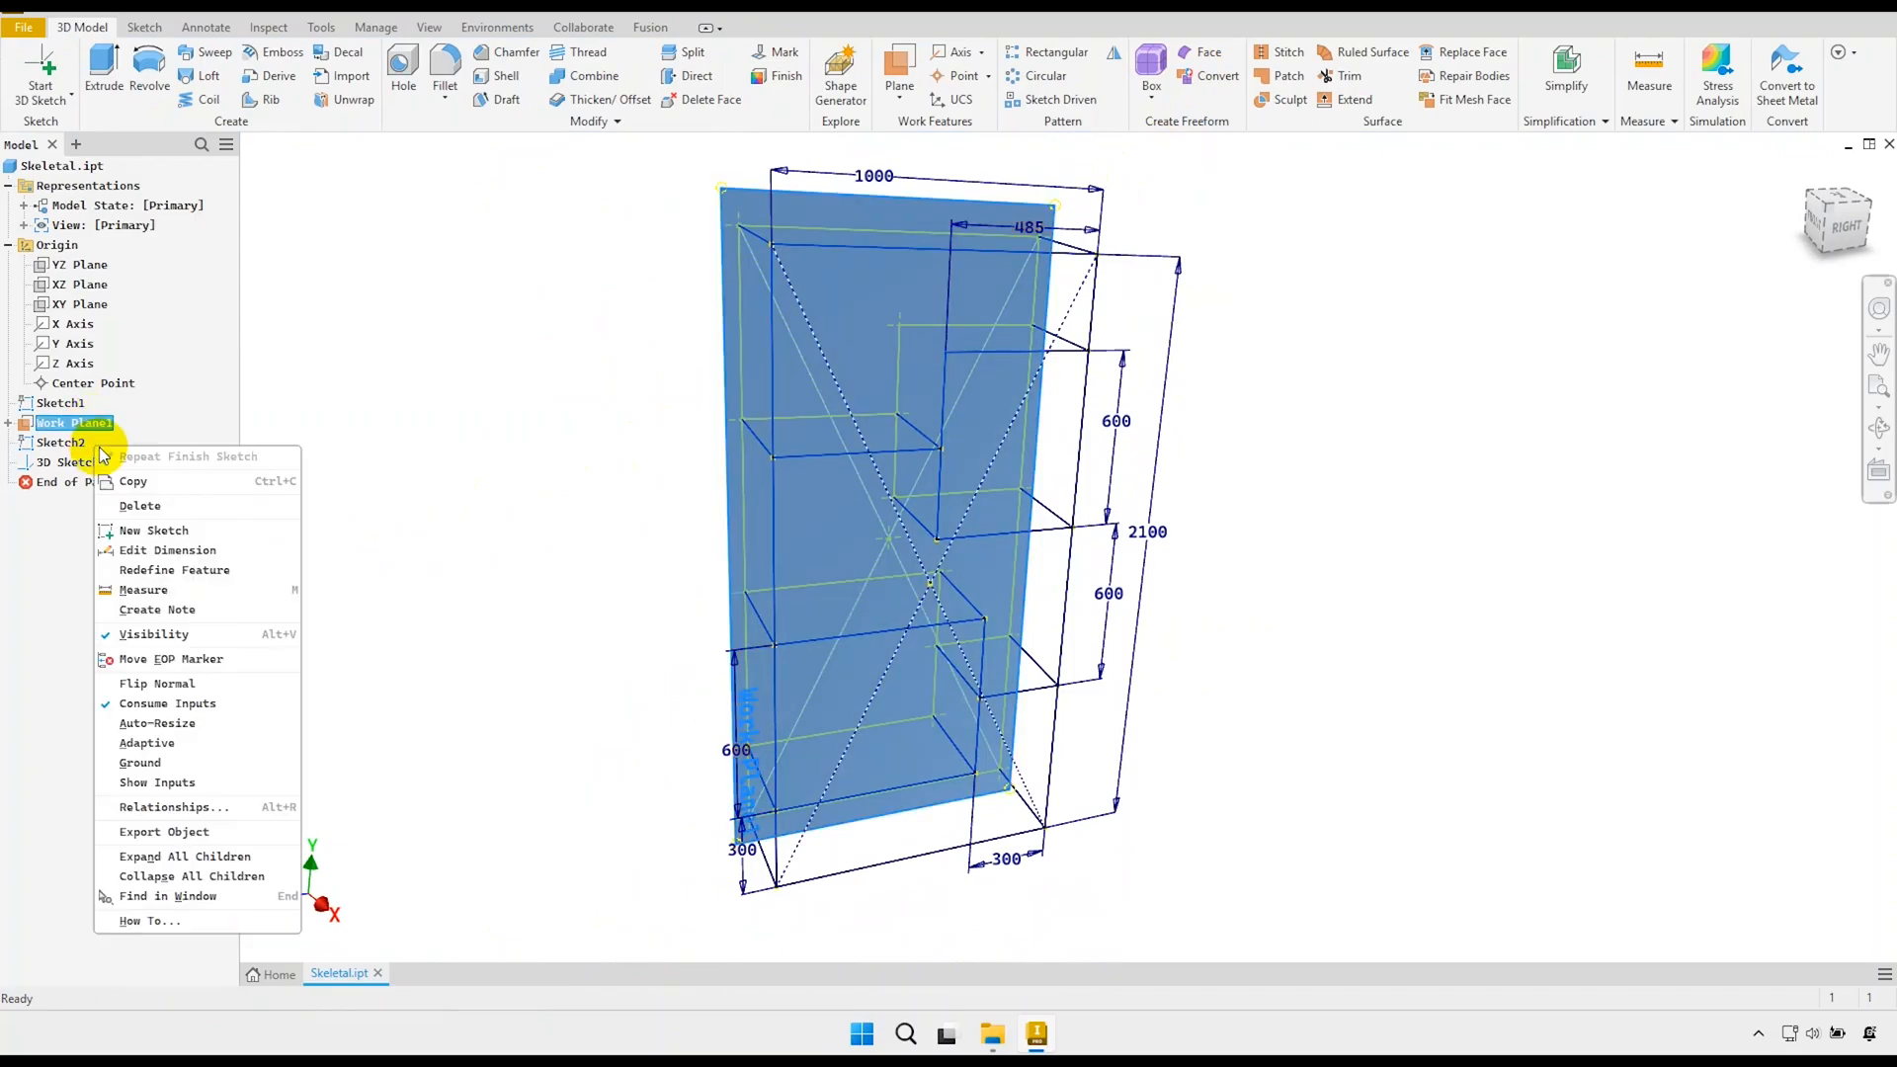
click(153, 636)
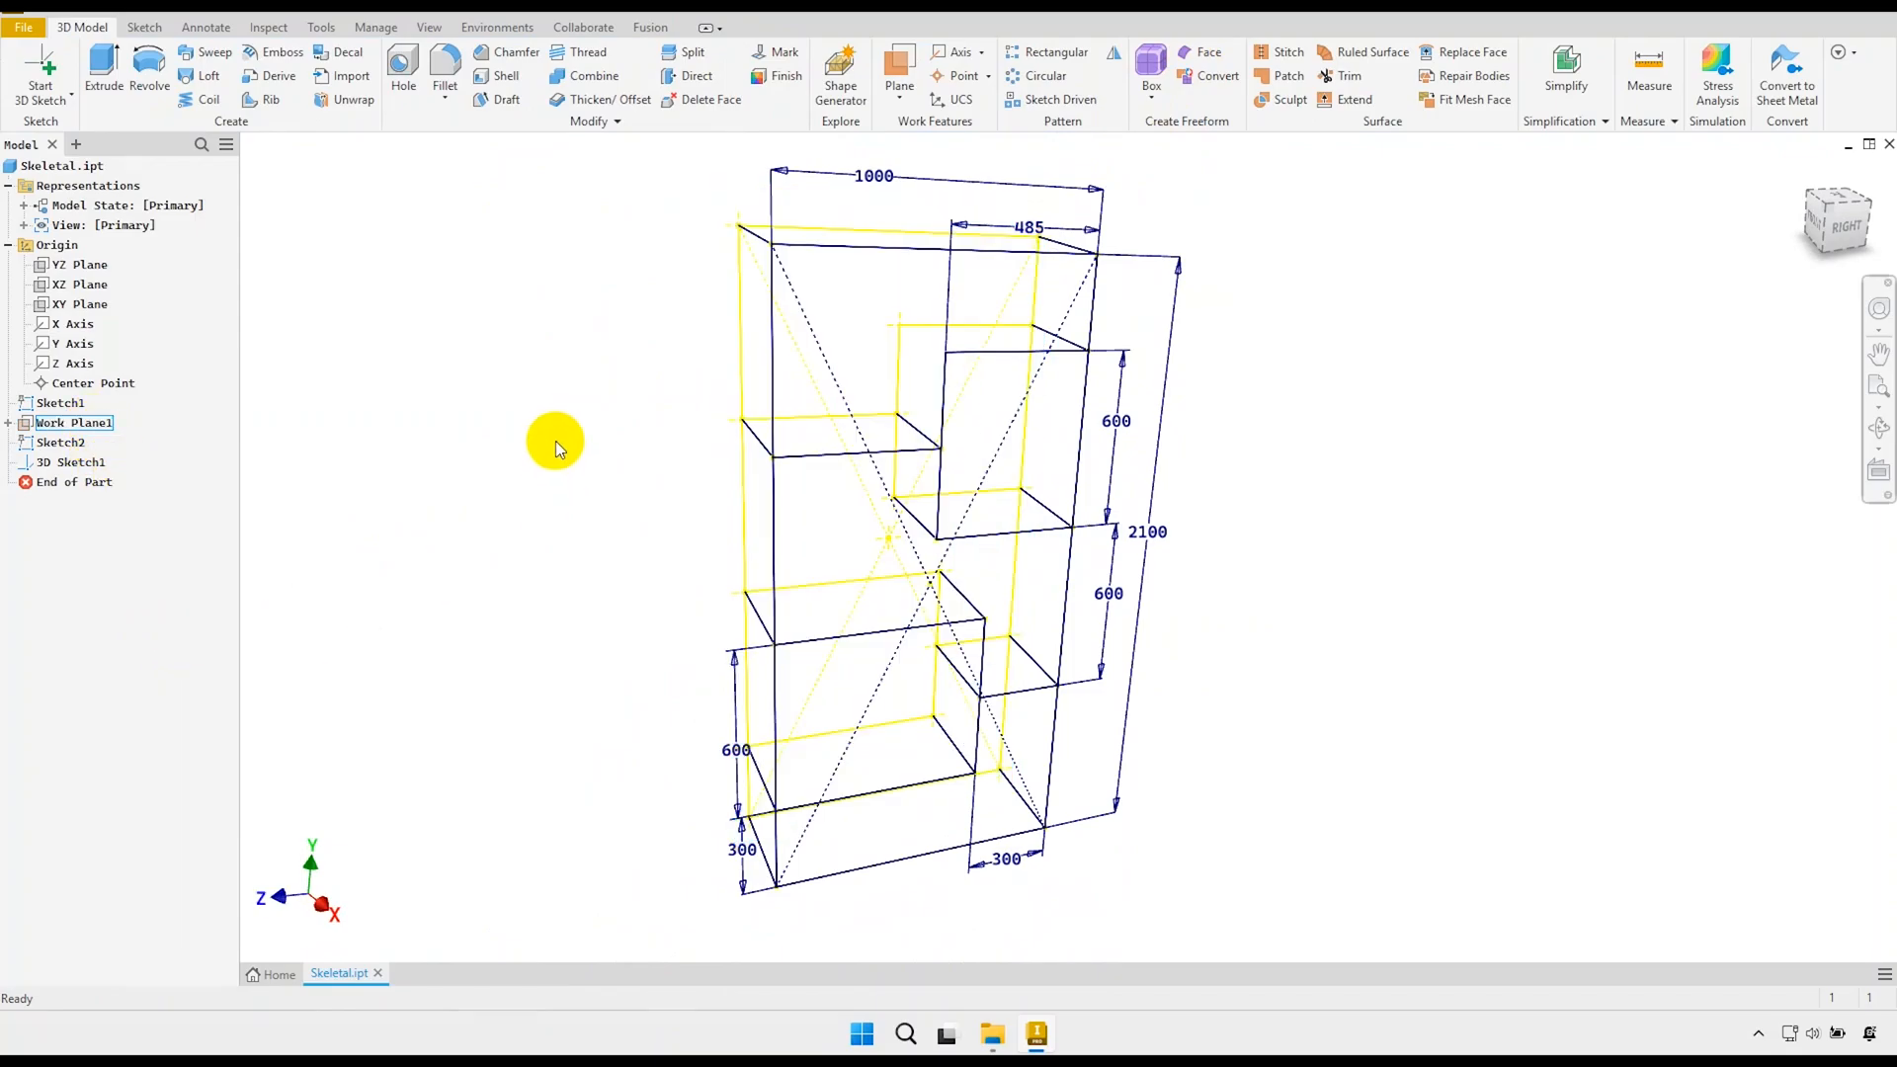
mouse_move(818, 517)
shift+middle_down()
mouse_move(754, 495)
mouse_move(415, 491)
mouse_move(769, 495)
shift+middle_up()
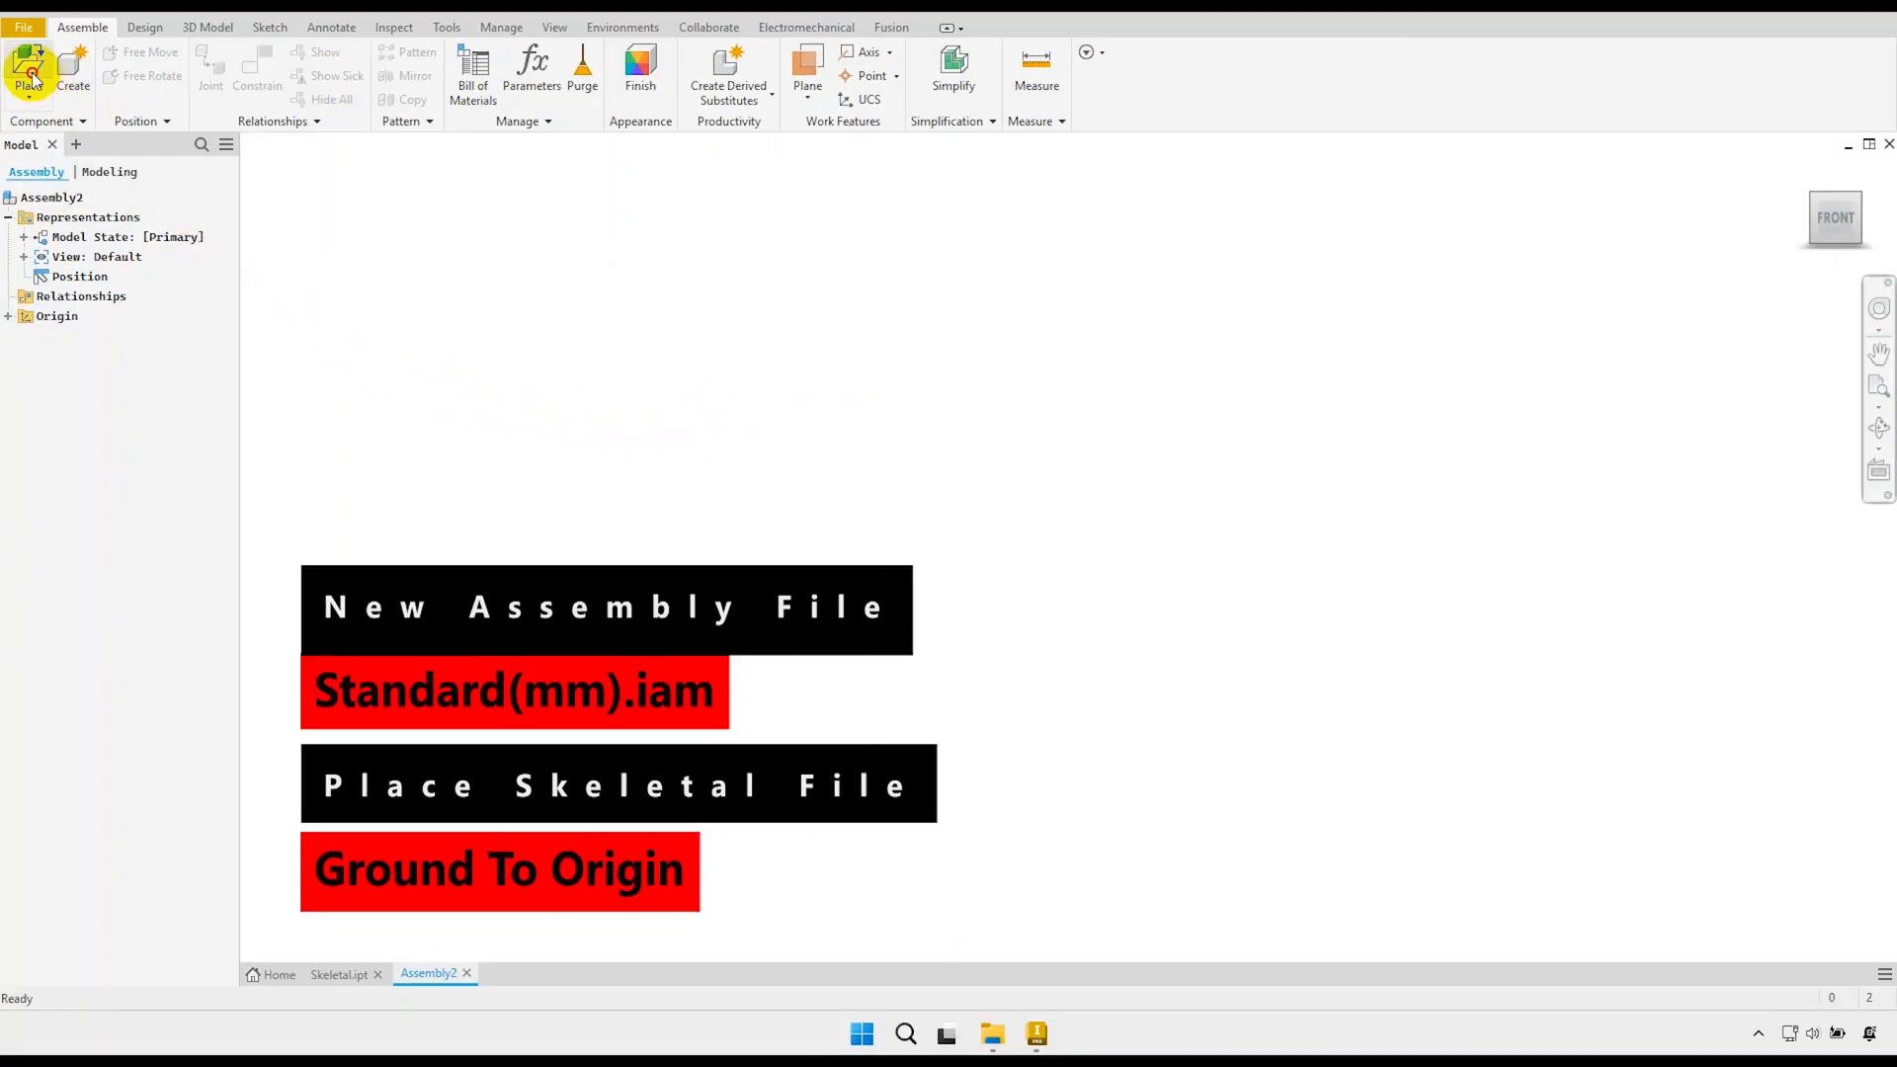
Place one instance of Skeletal.ipt in the new assembly, grounded at the origin, and finish the placement.
click(31, 75)
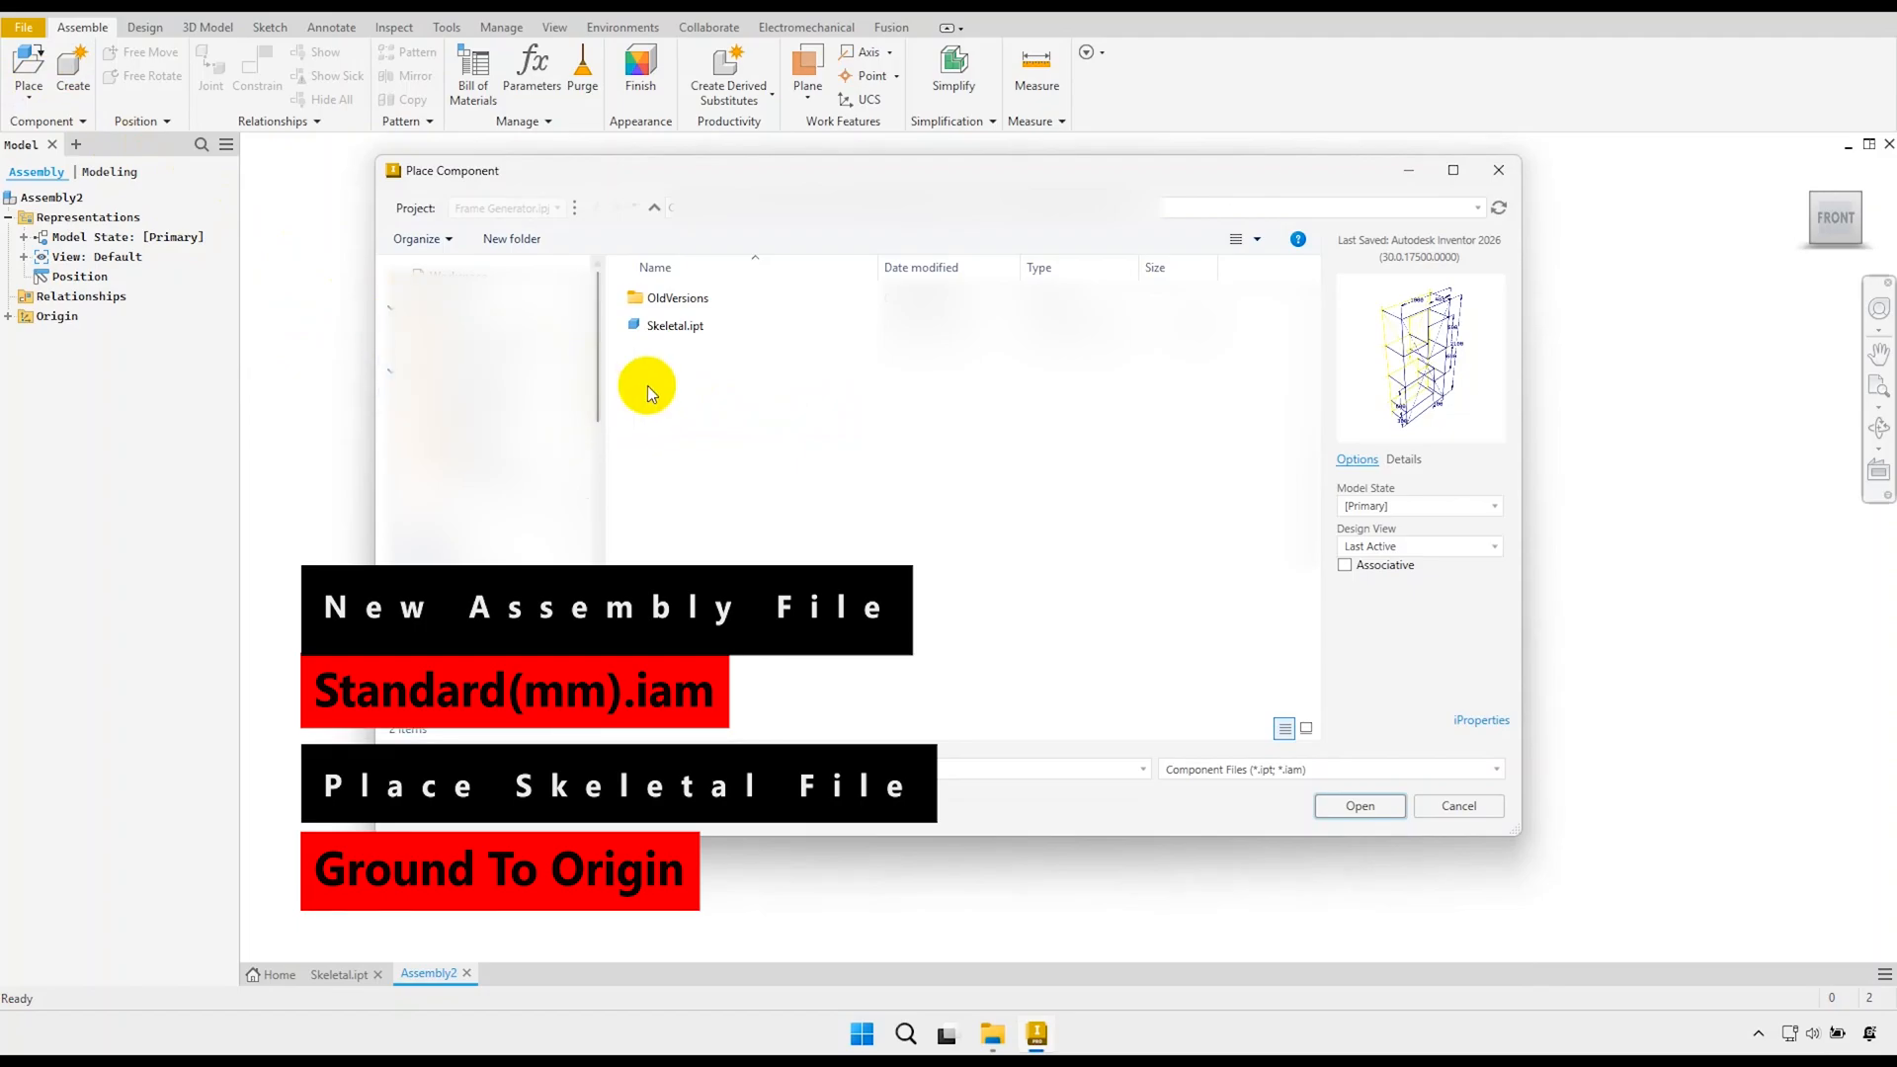
click(701, 326)
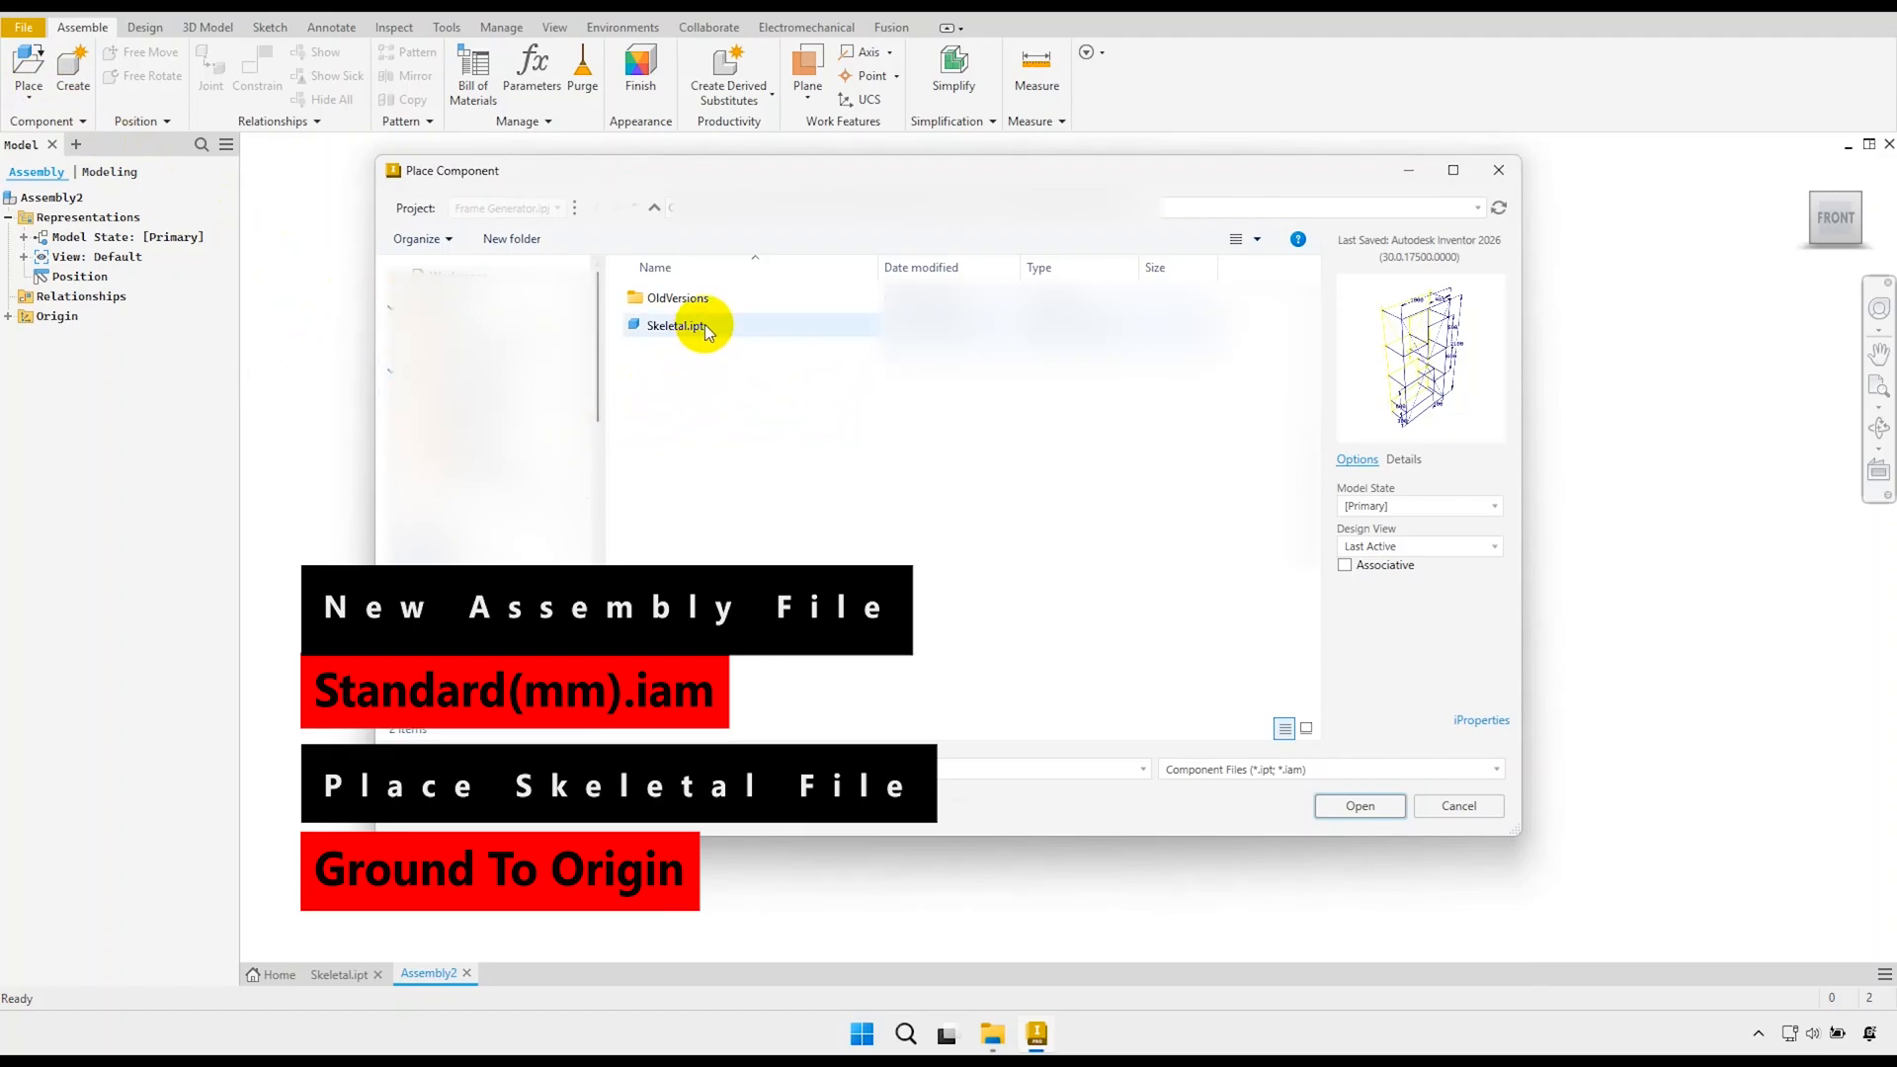
click(1346, 805)
right_click(986, 403)
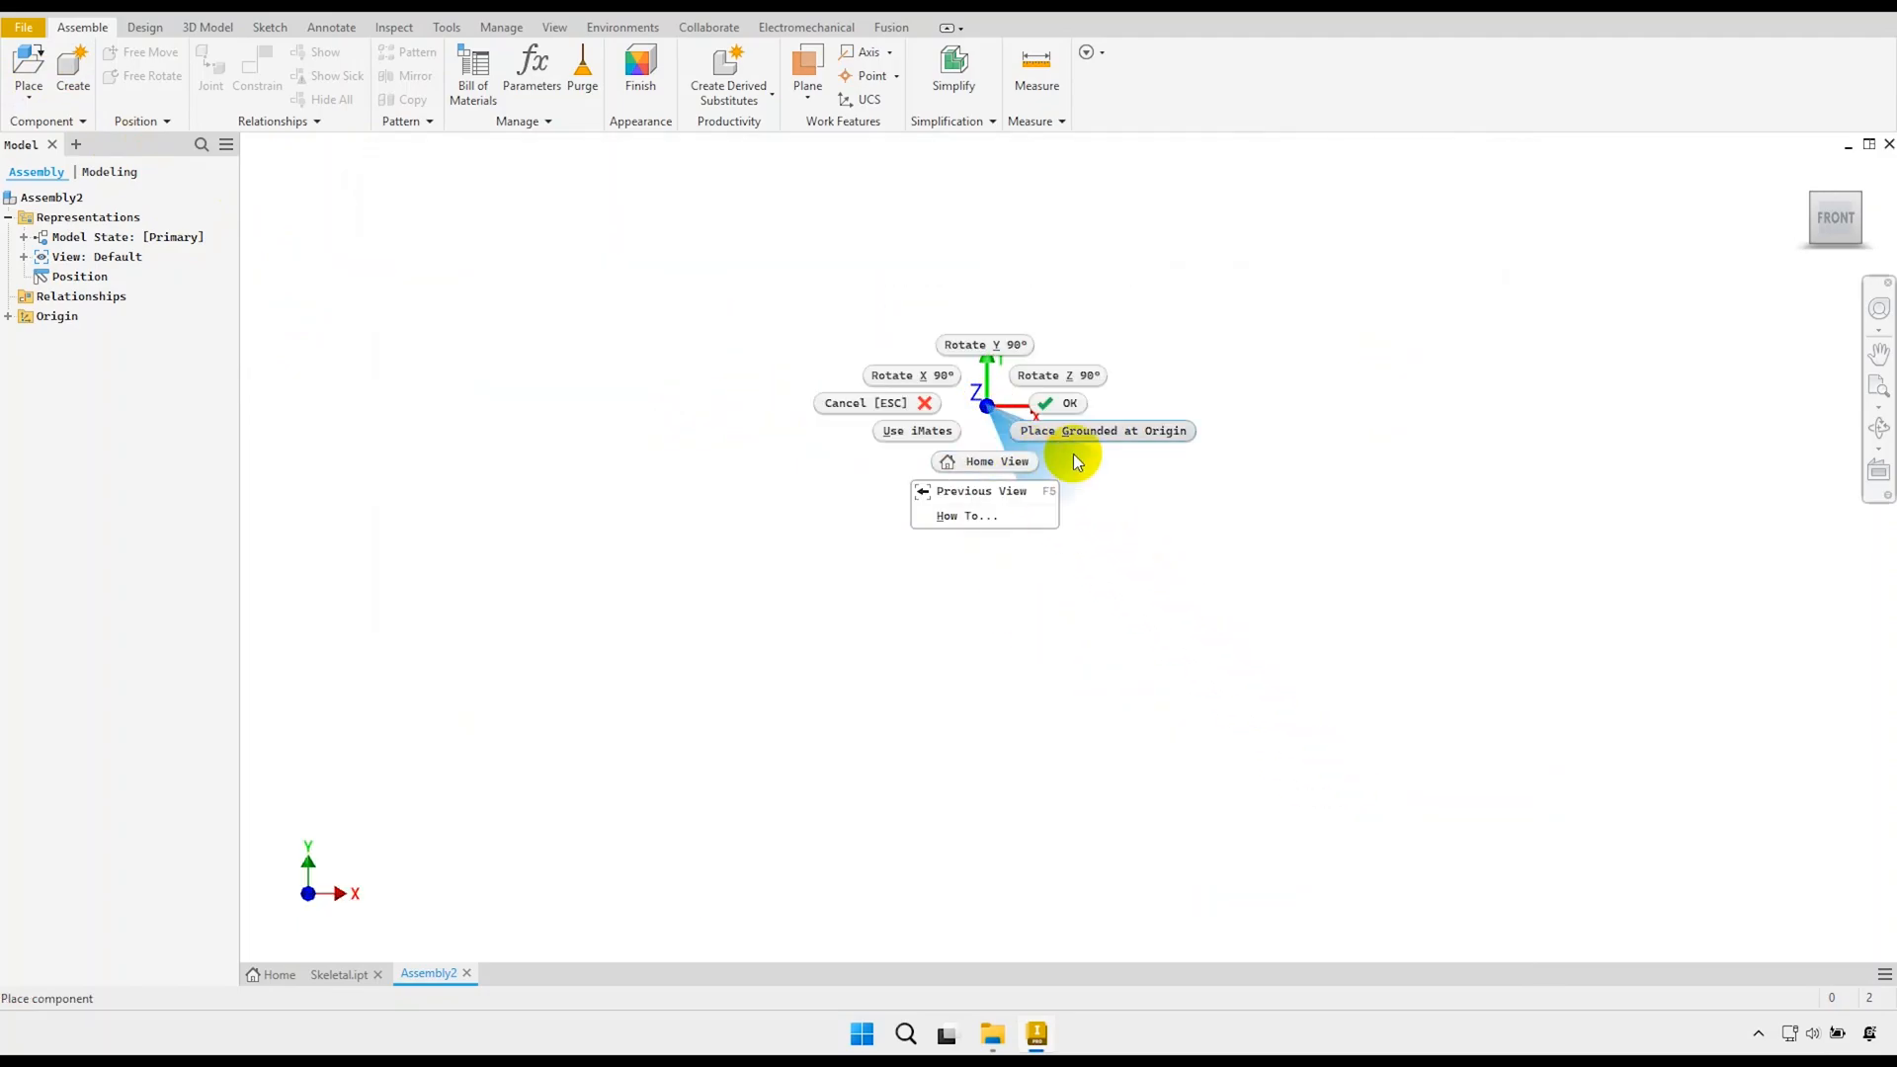
click(1112, 433)
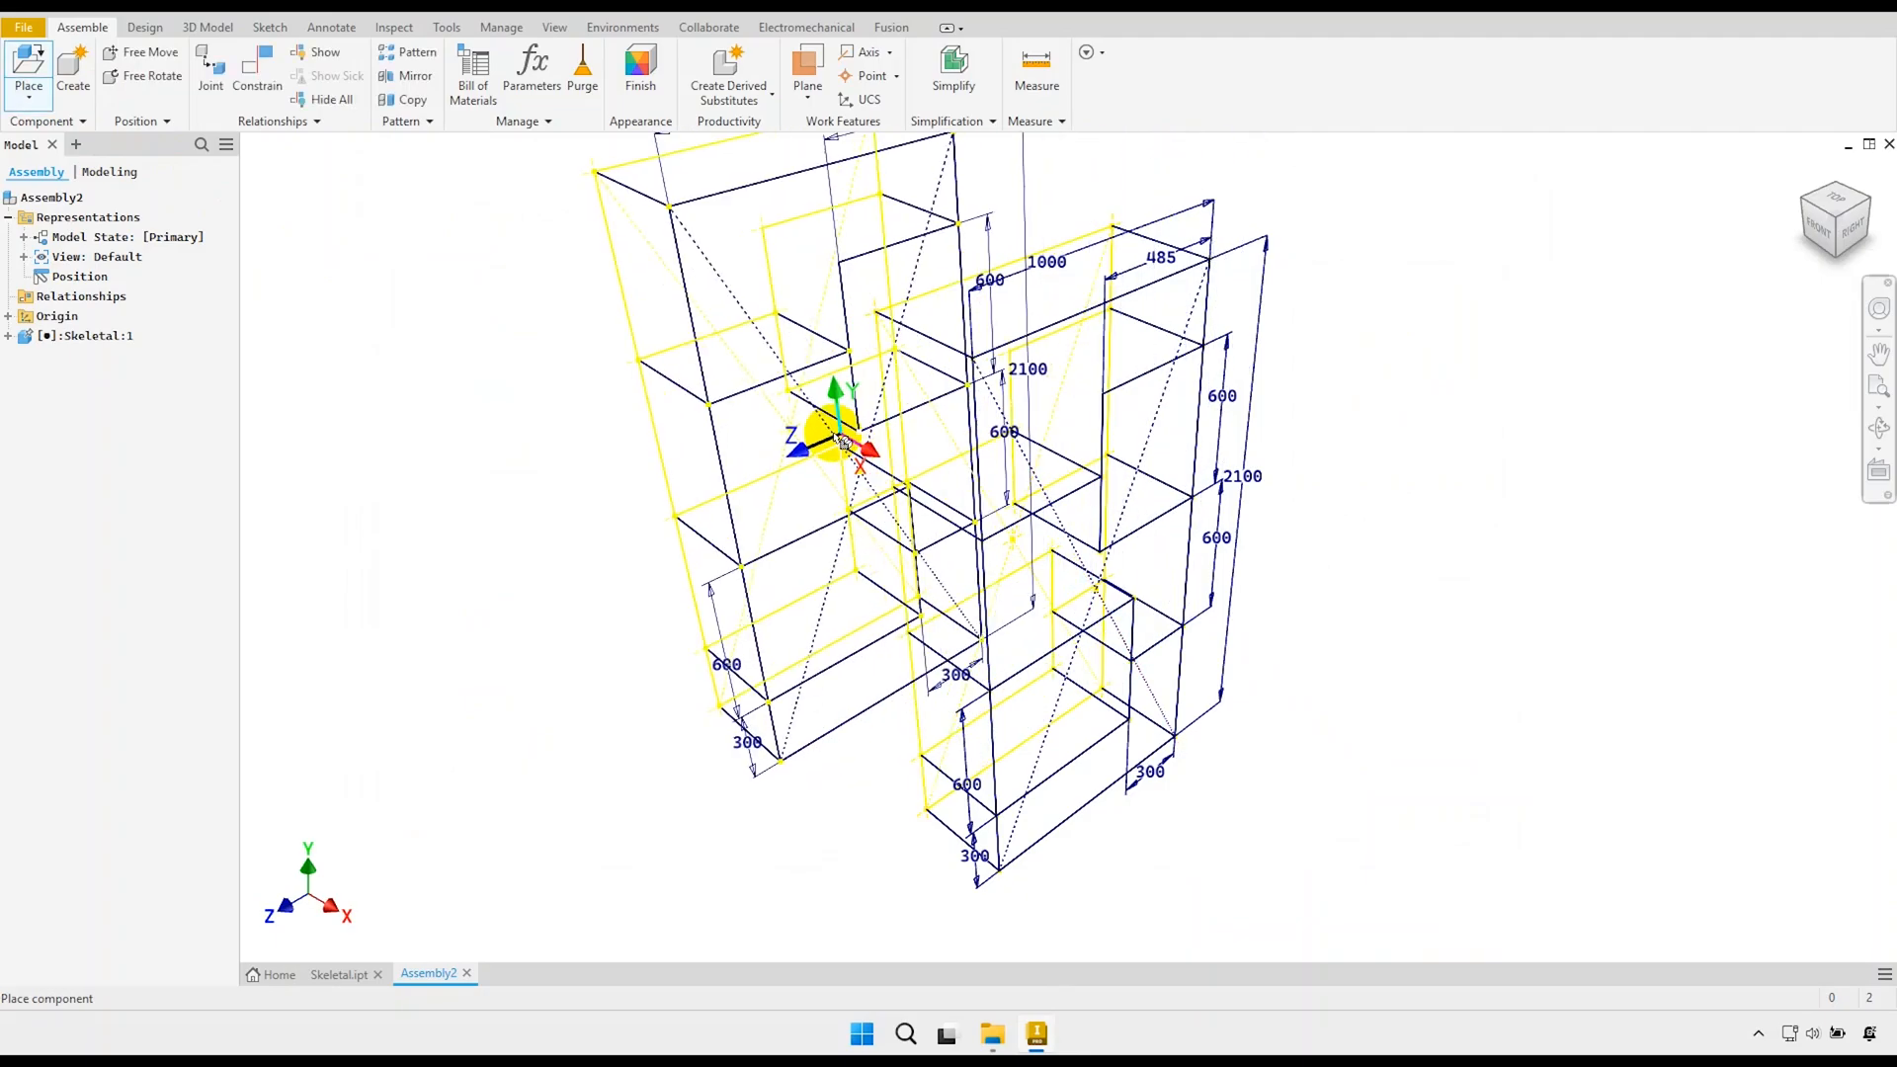
right_click(767, 409)
click(831, 407)
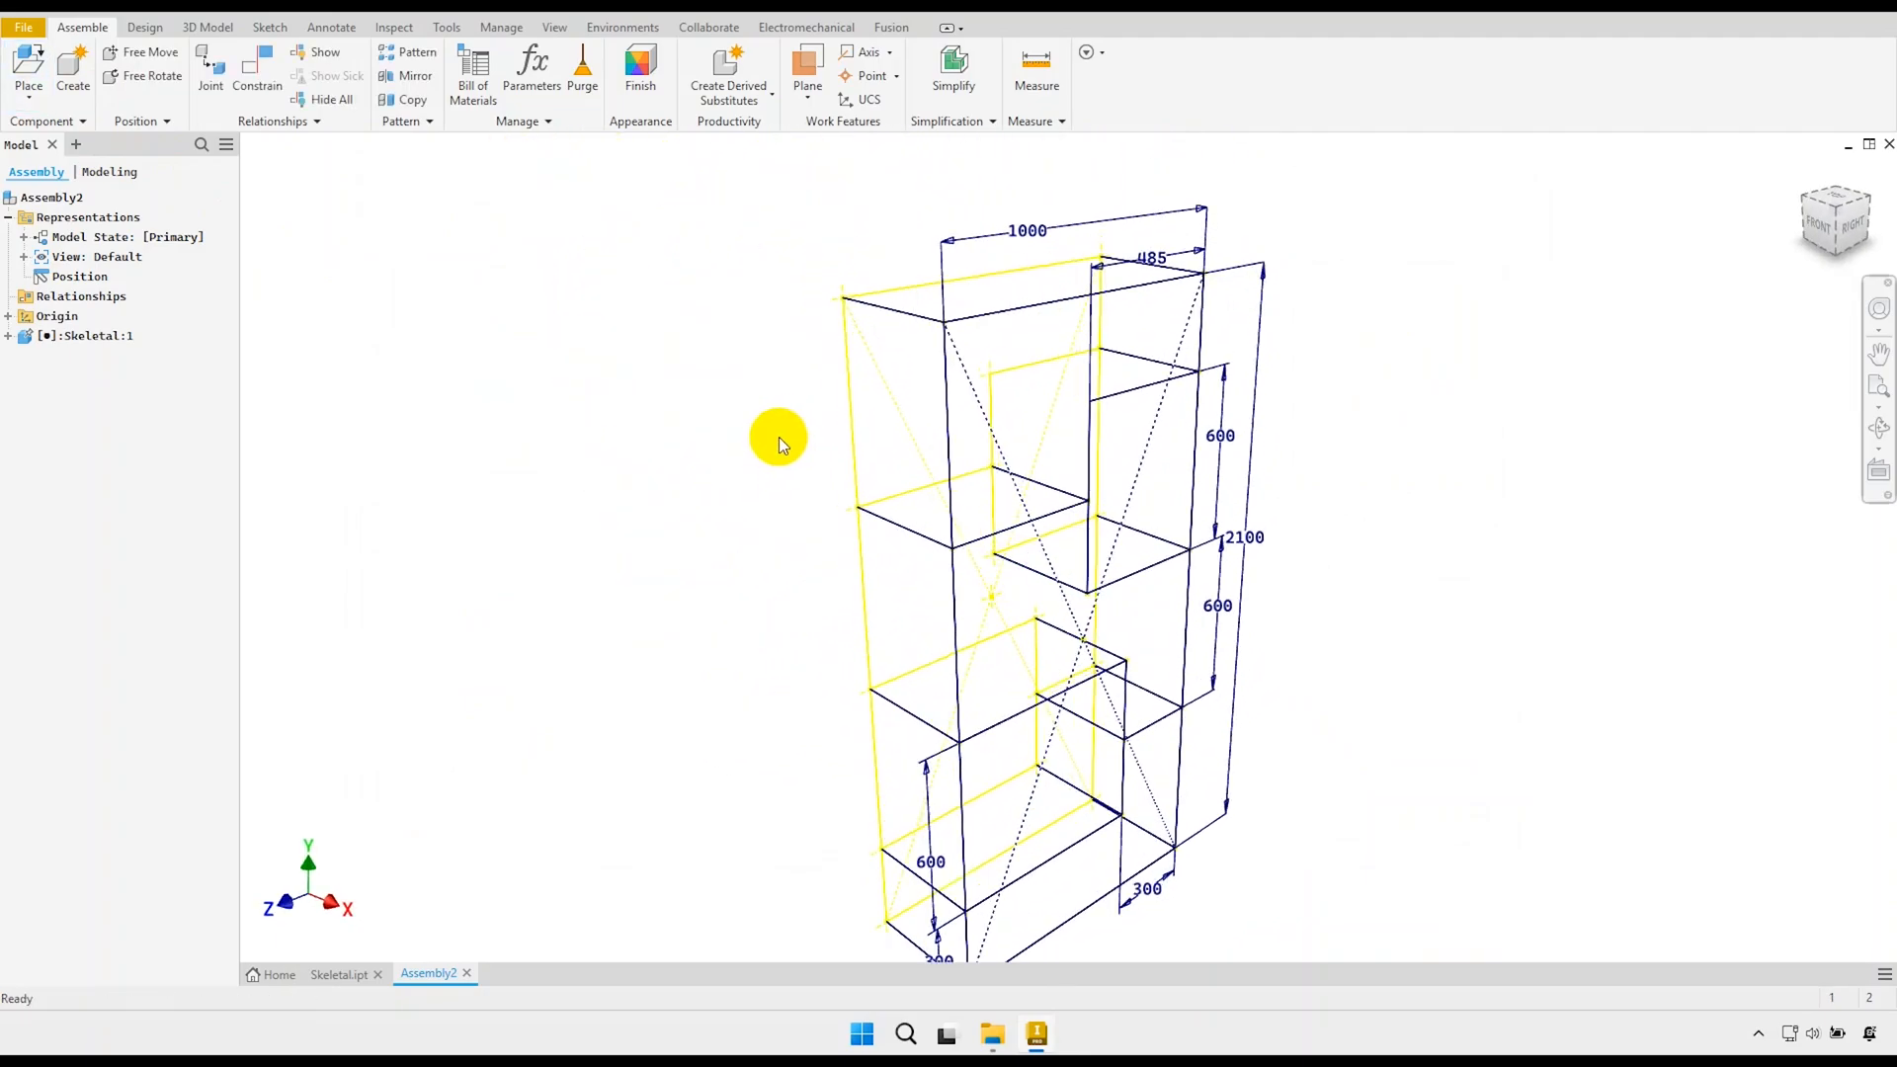
Save the assembly as Frame Assembly in the ASSEMBLY FILES folder.
key(ctrl+s)
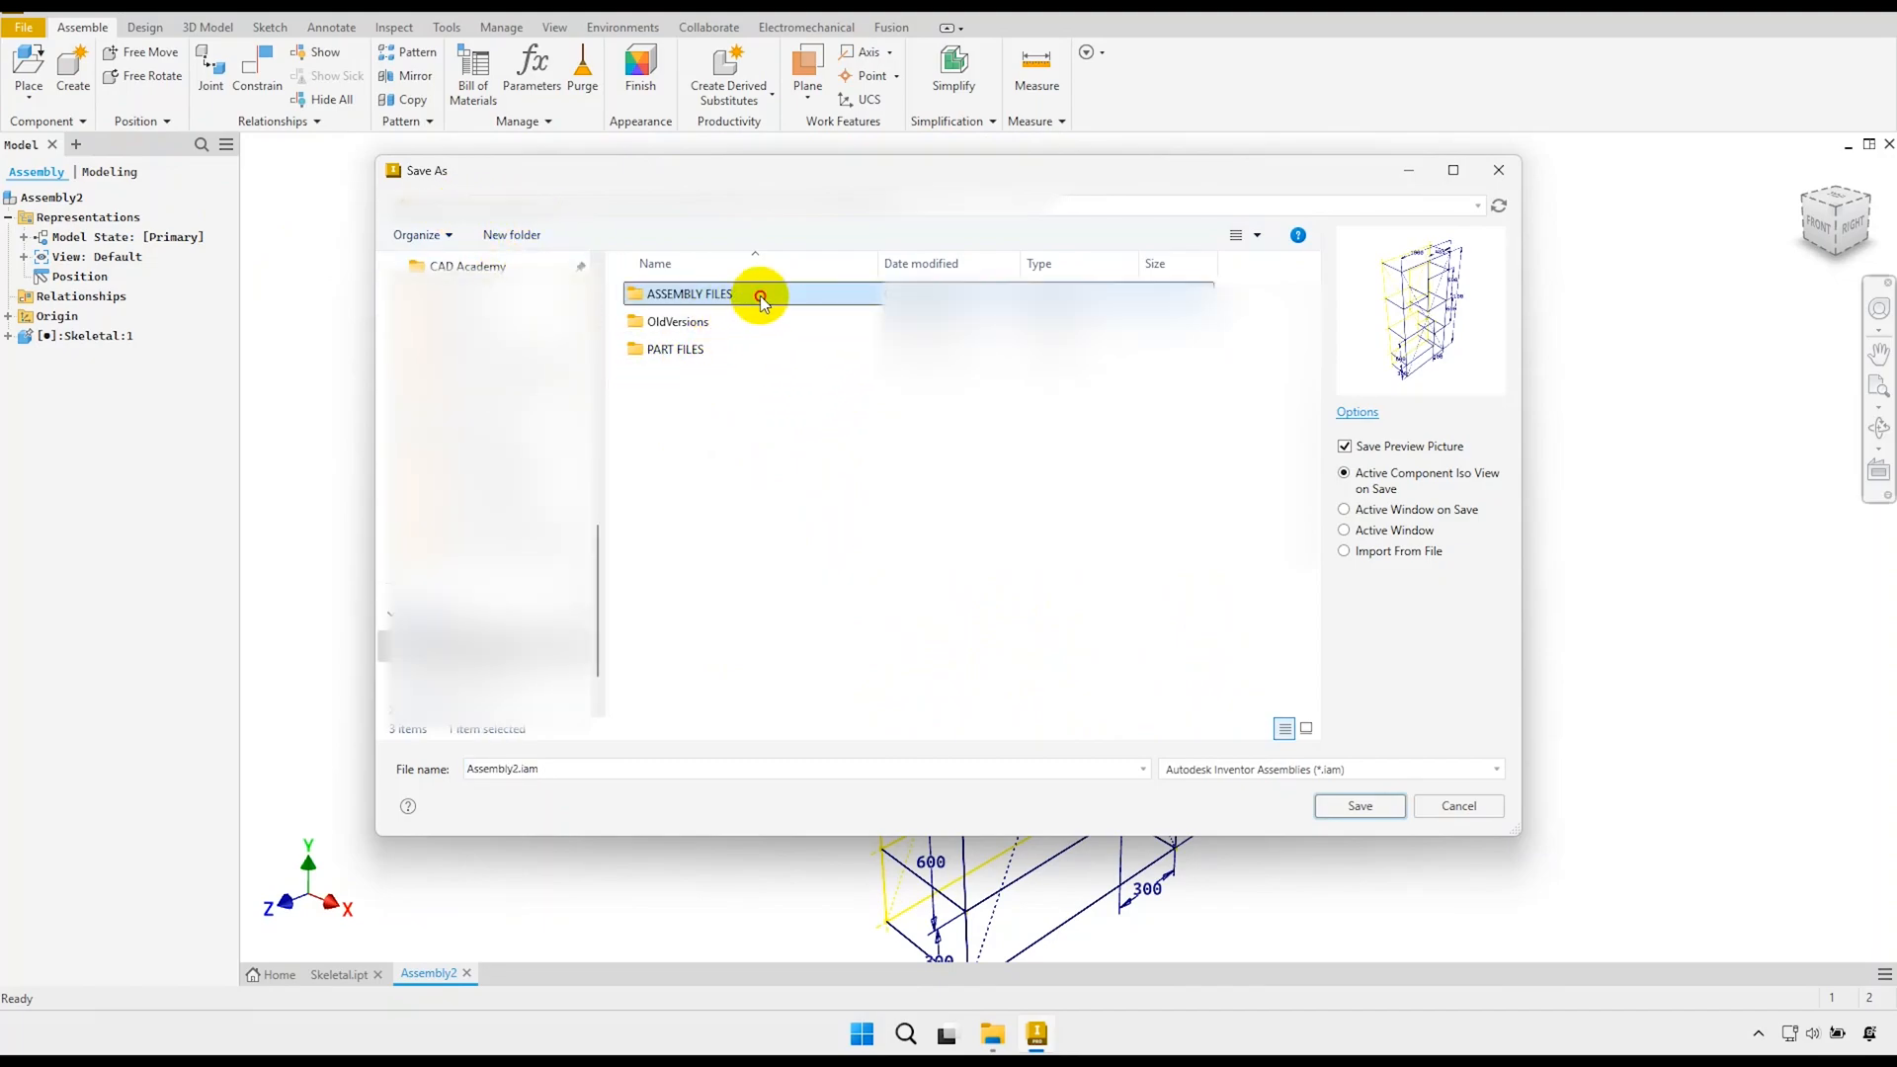
double_click(760, 297)
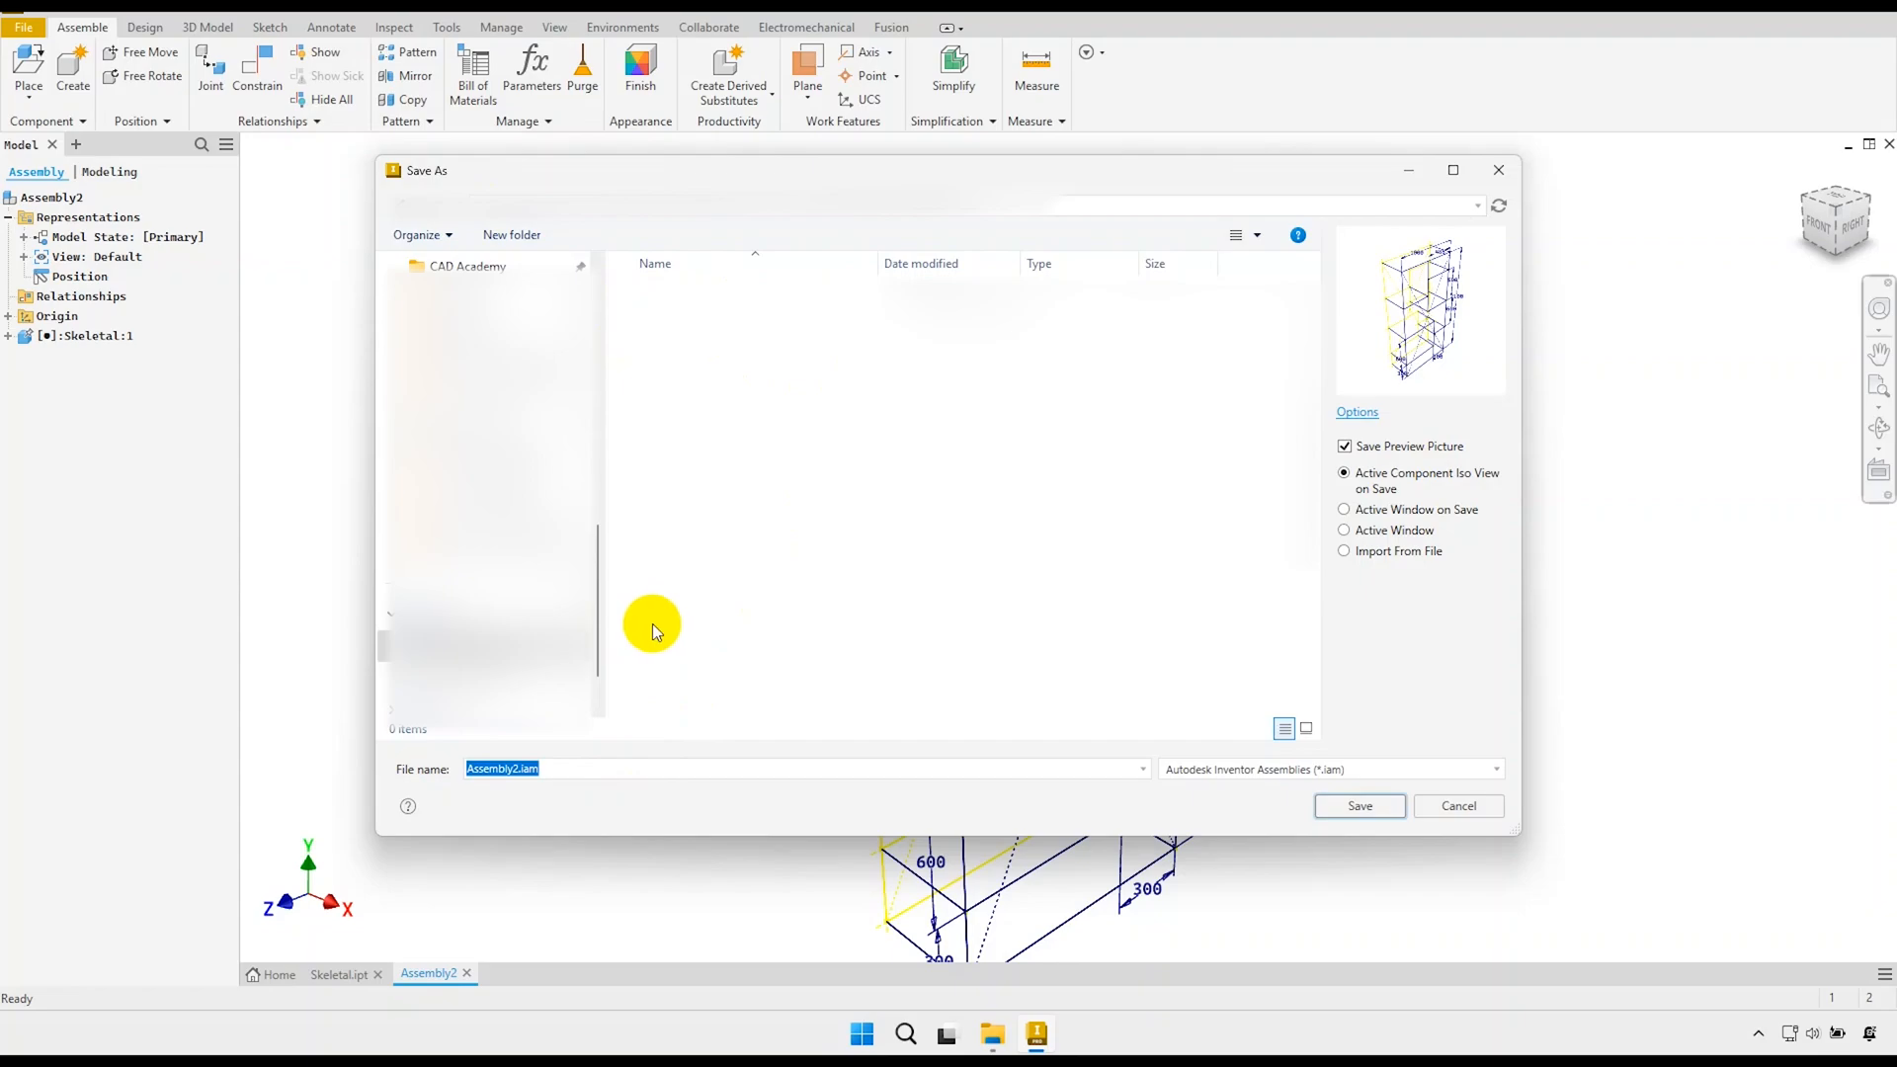
text(Frame)
text( a)
text( Assemb)
text(ly)
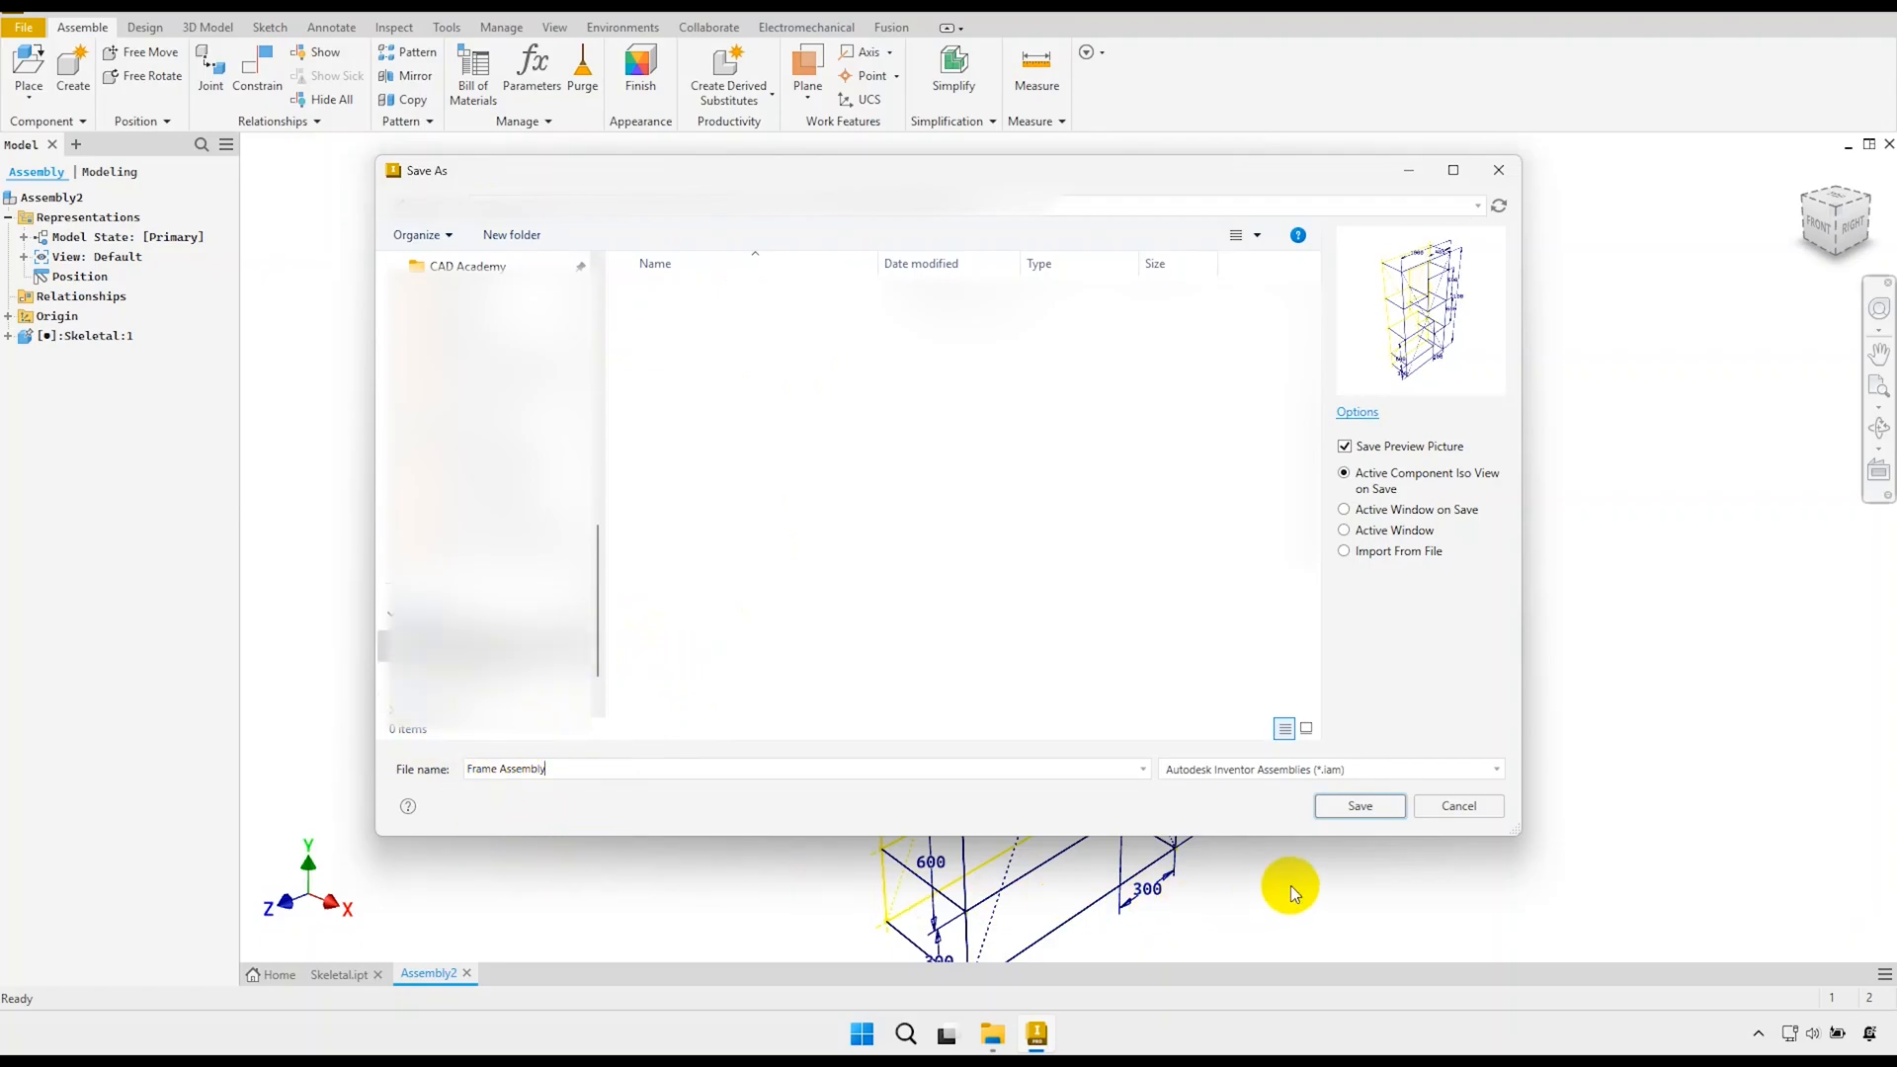
click(1363, 806)
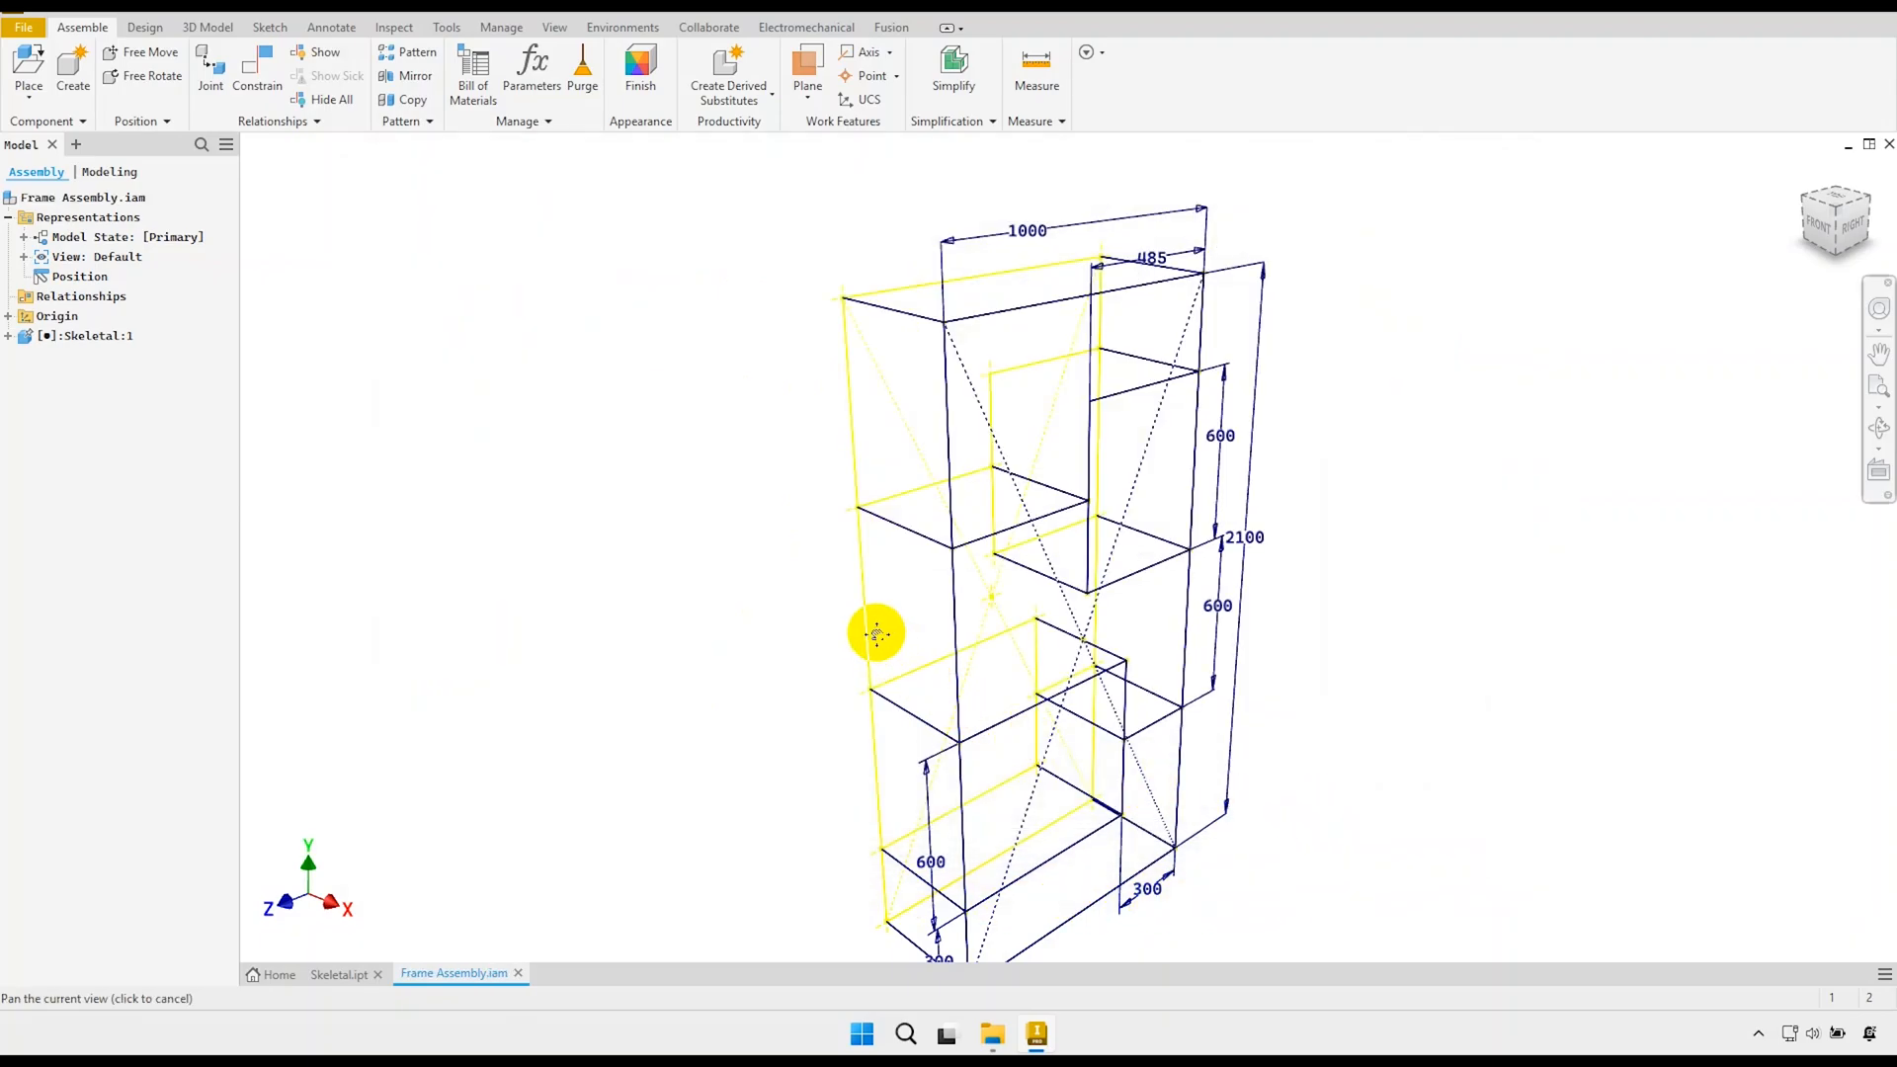
Start Insert Frame and choose the square/rectangular tube category with the ISO 10799-2 (Square) cold-formed family.
middle_drag(876, 633, 855, 597)
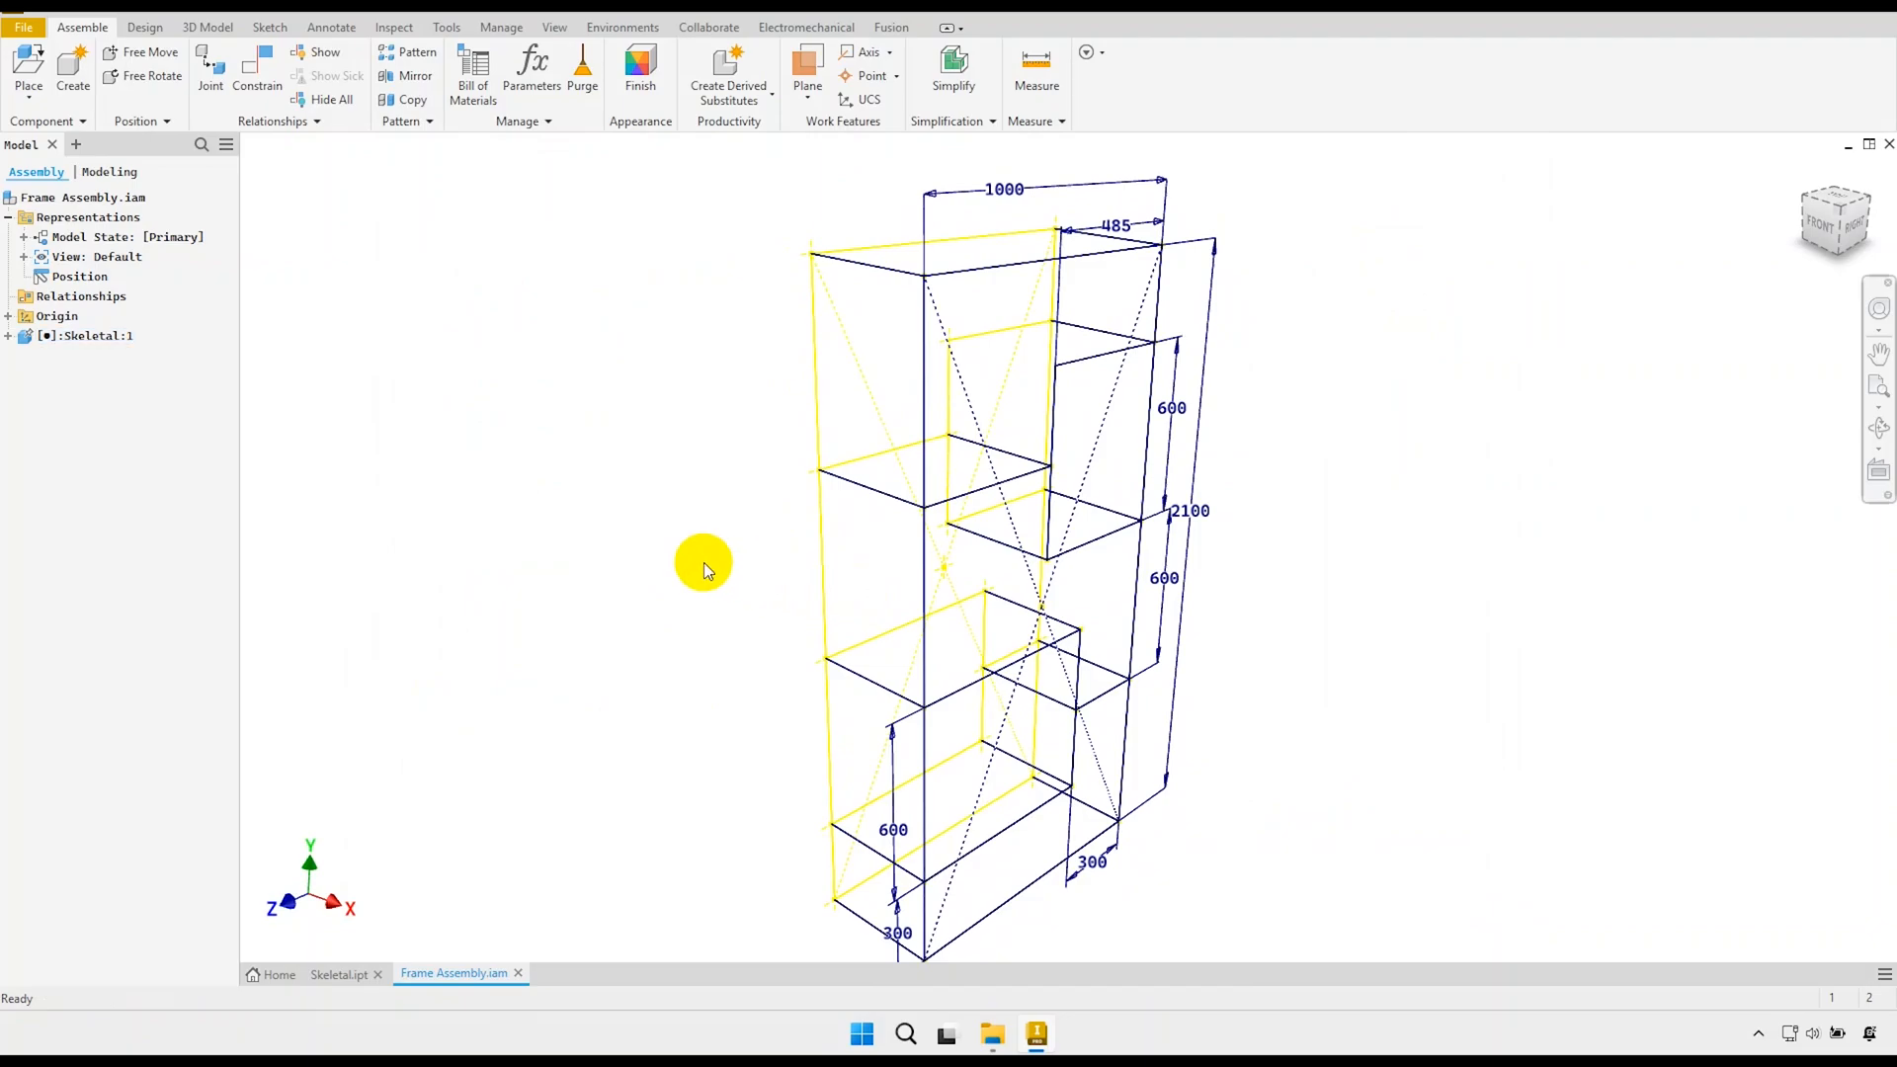
click(147, 30)
click(147, 71)
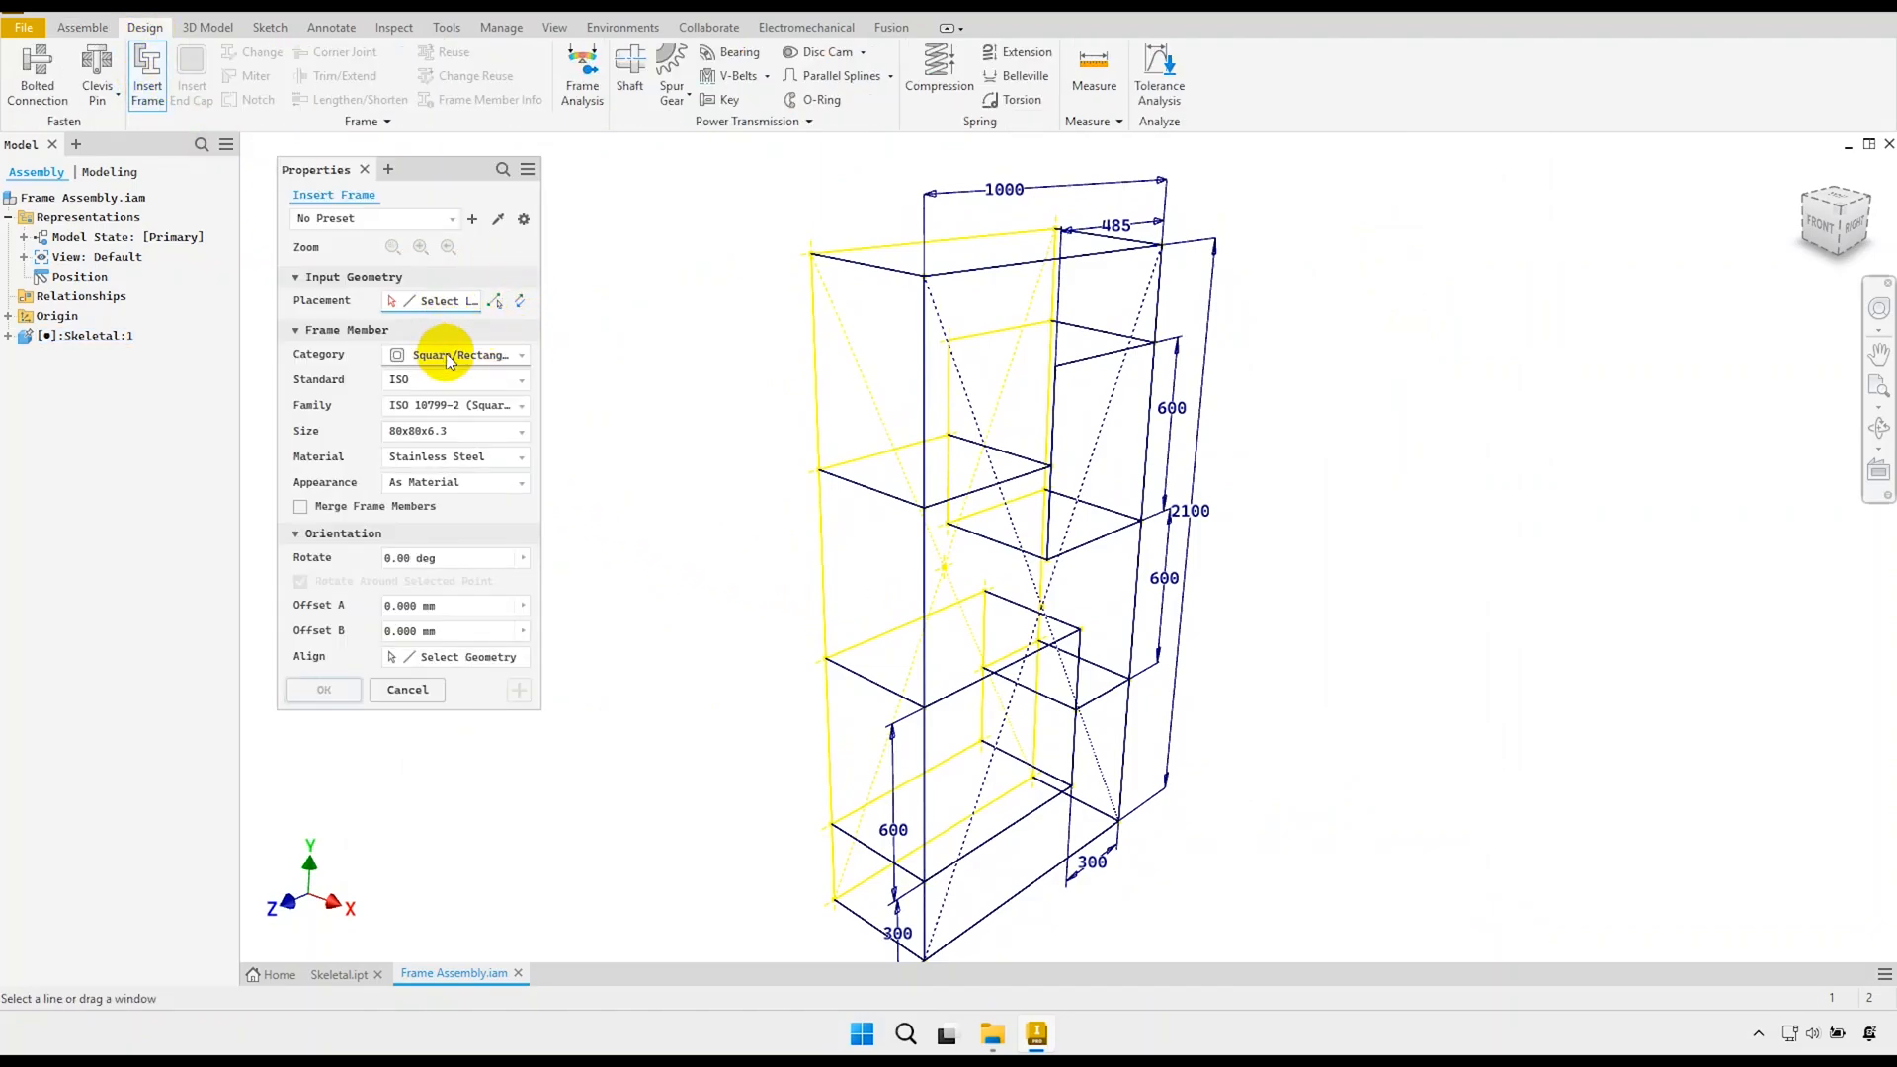
click(447, 360)
click(516, 529)
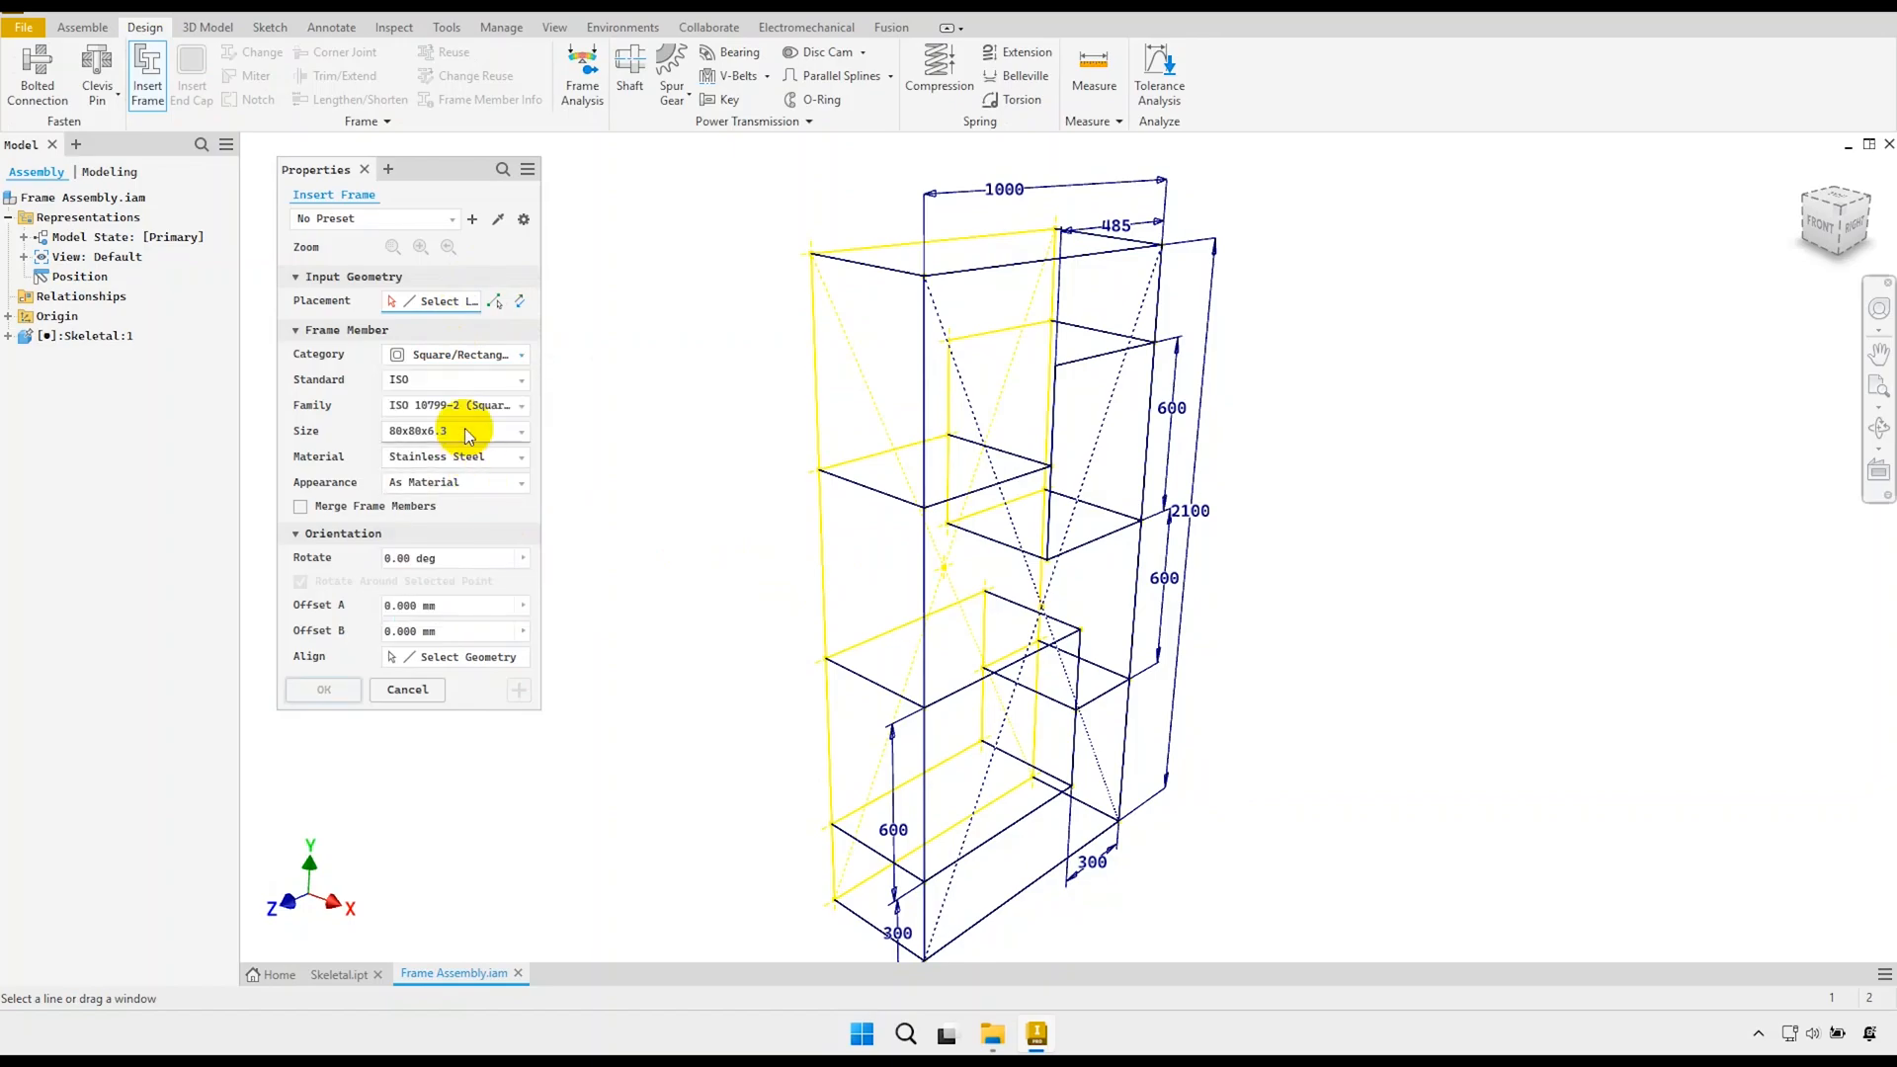
click(449, 431)
click(457, 494)
click(450, 405)
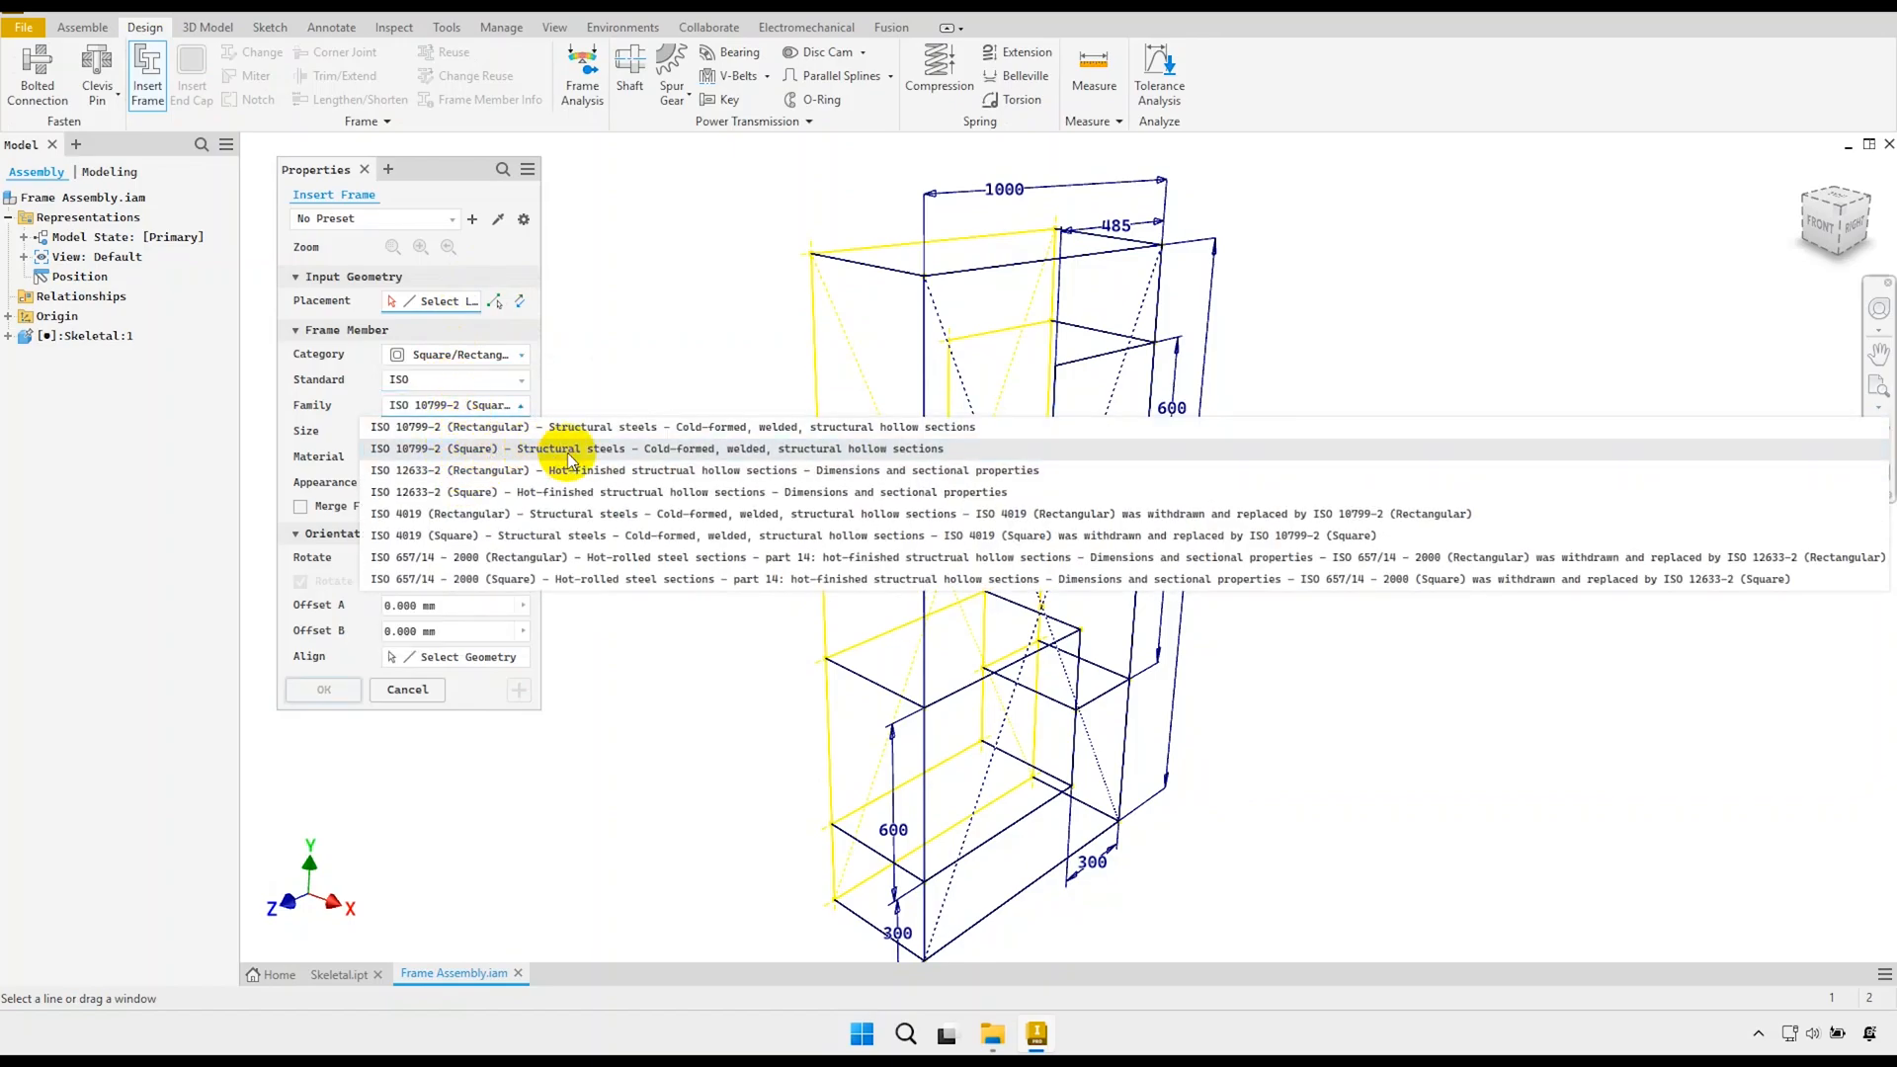
click(660, 453)
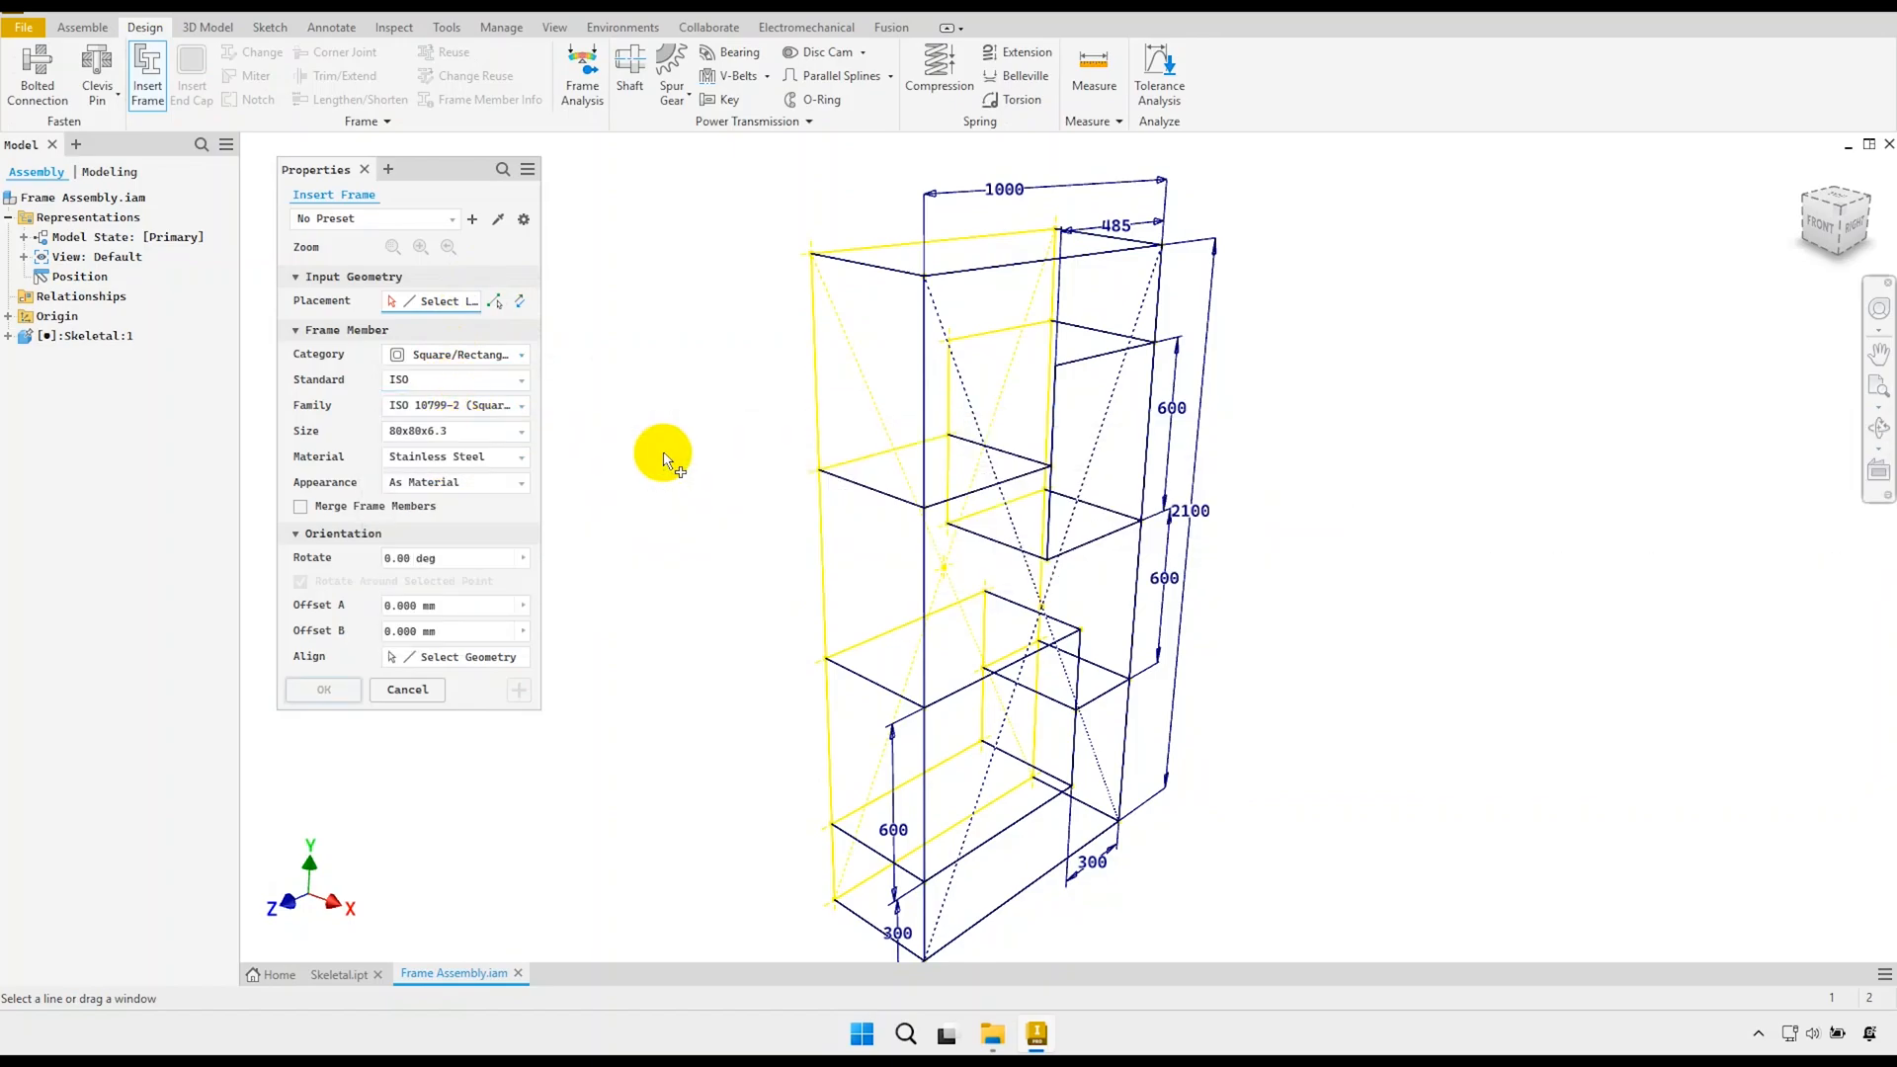
Set the frame member size to 80x80x8 and the material to Stainless Steel.
click(467, 435)
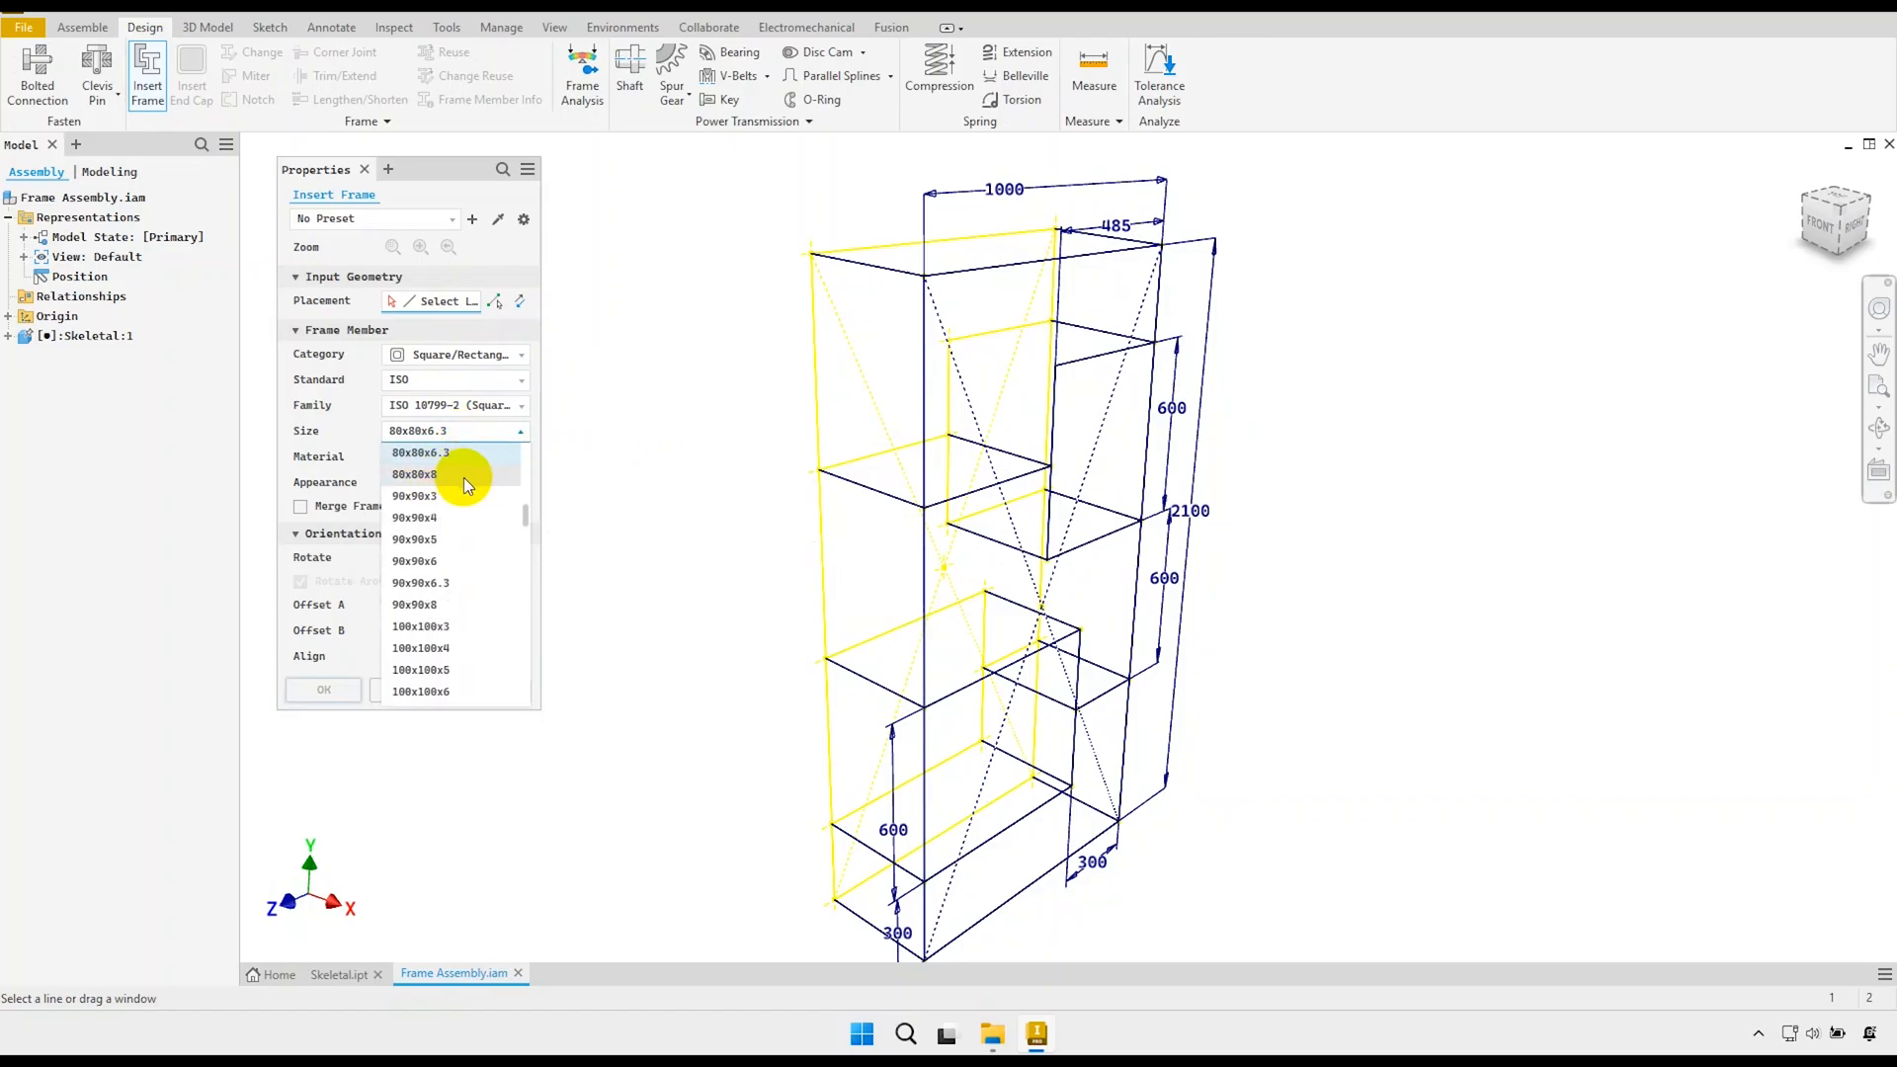
click(464, 477)
click(453, 460)
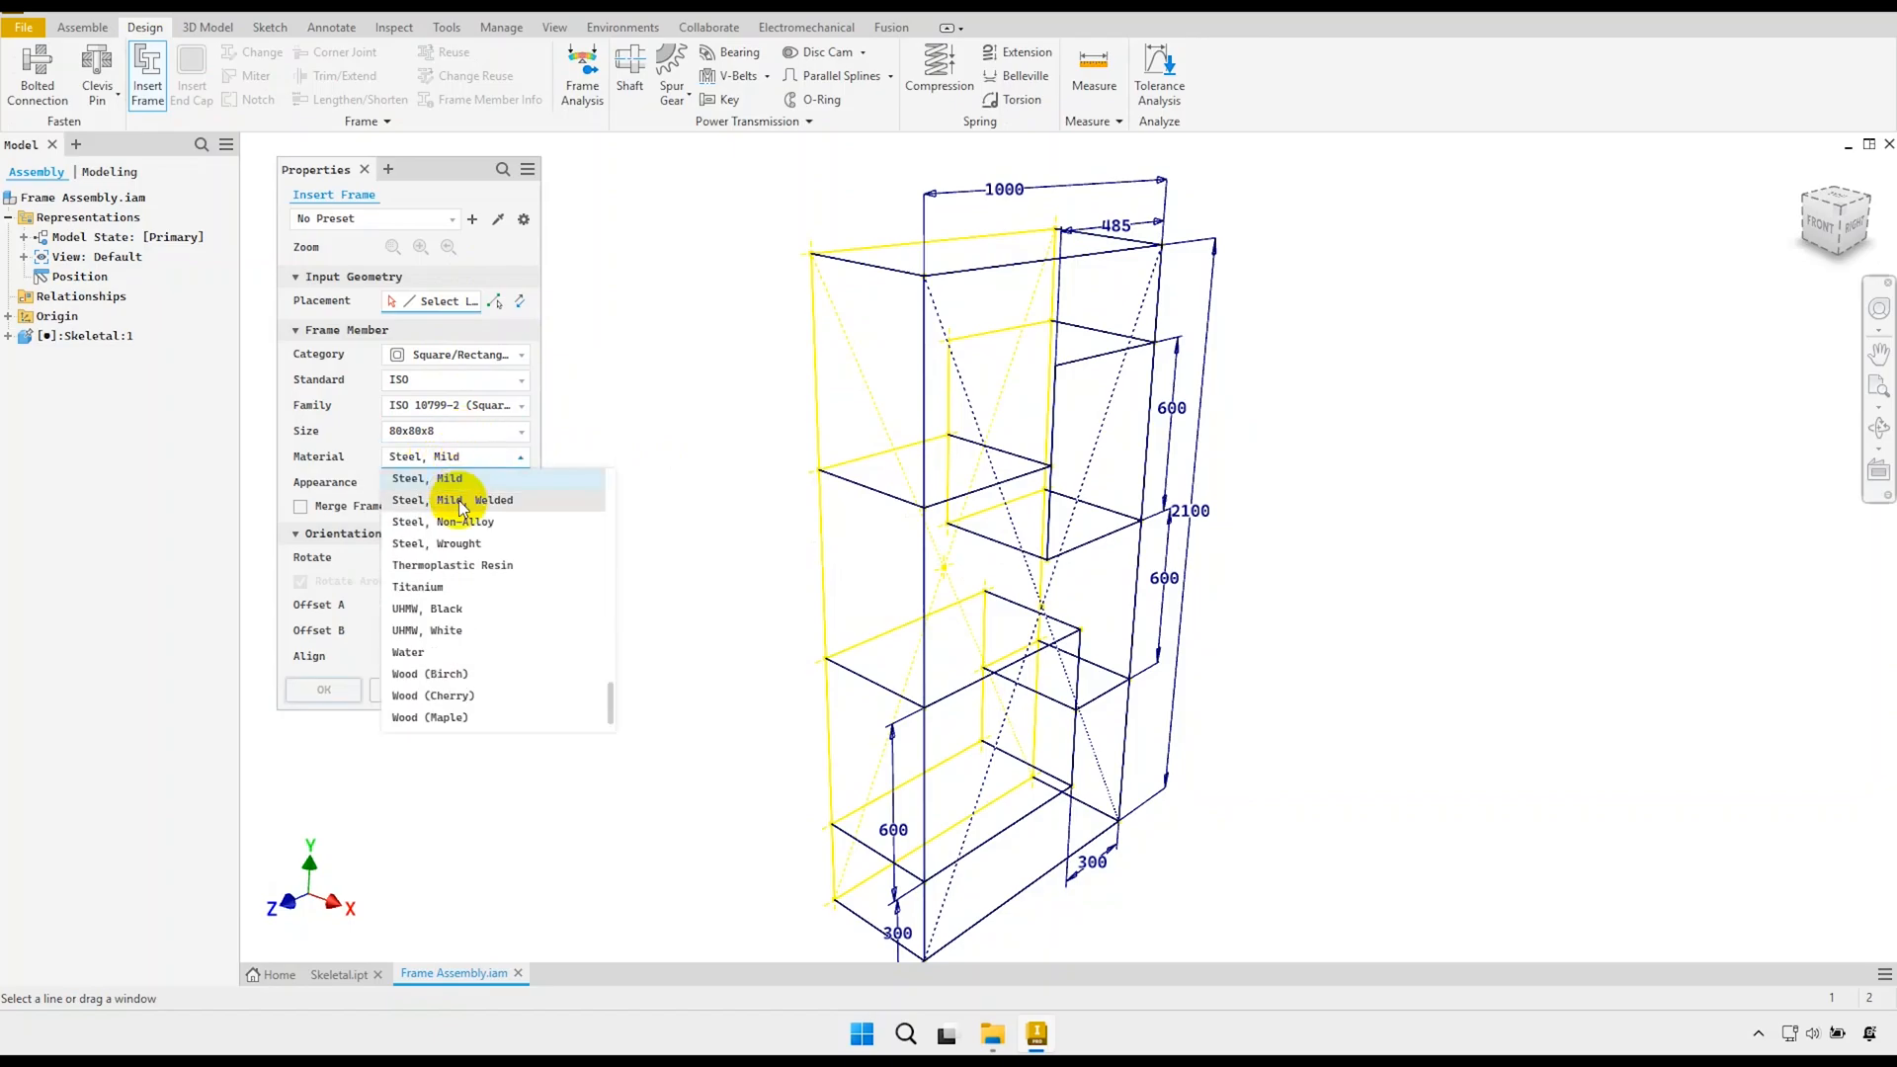
scroll(460, 498, up, 3)
scroll(449, 551, up, 5)
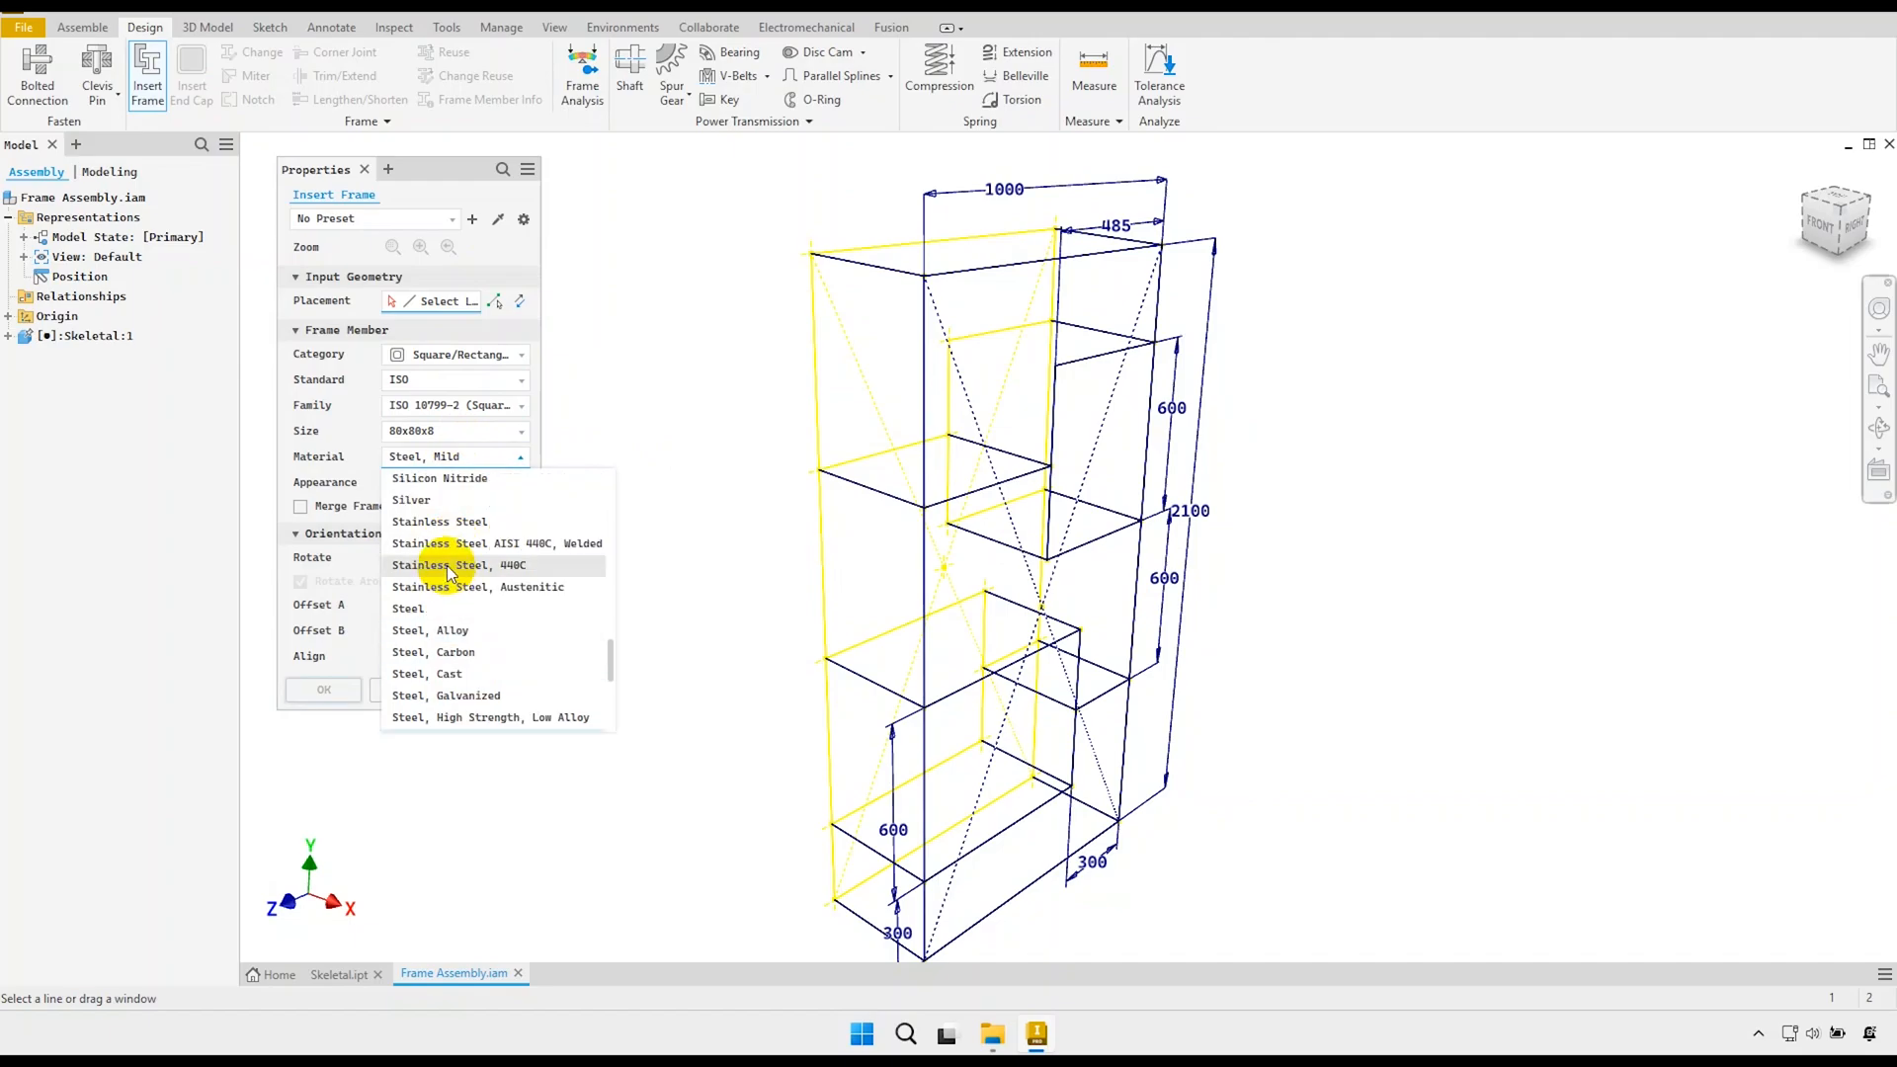
click(477, 585)
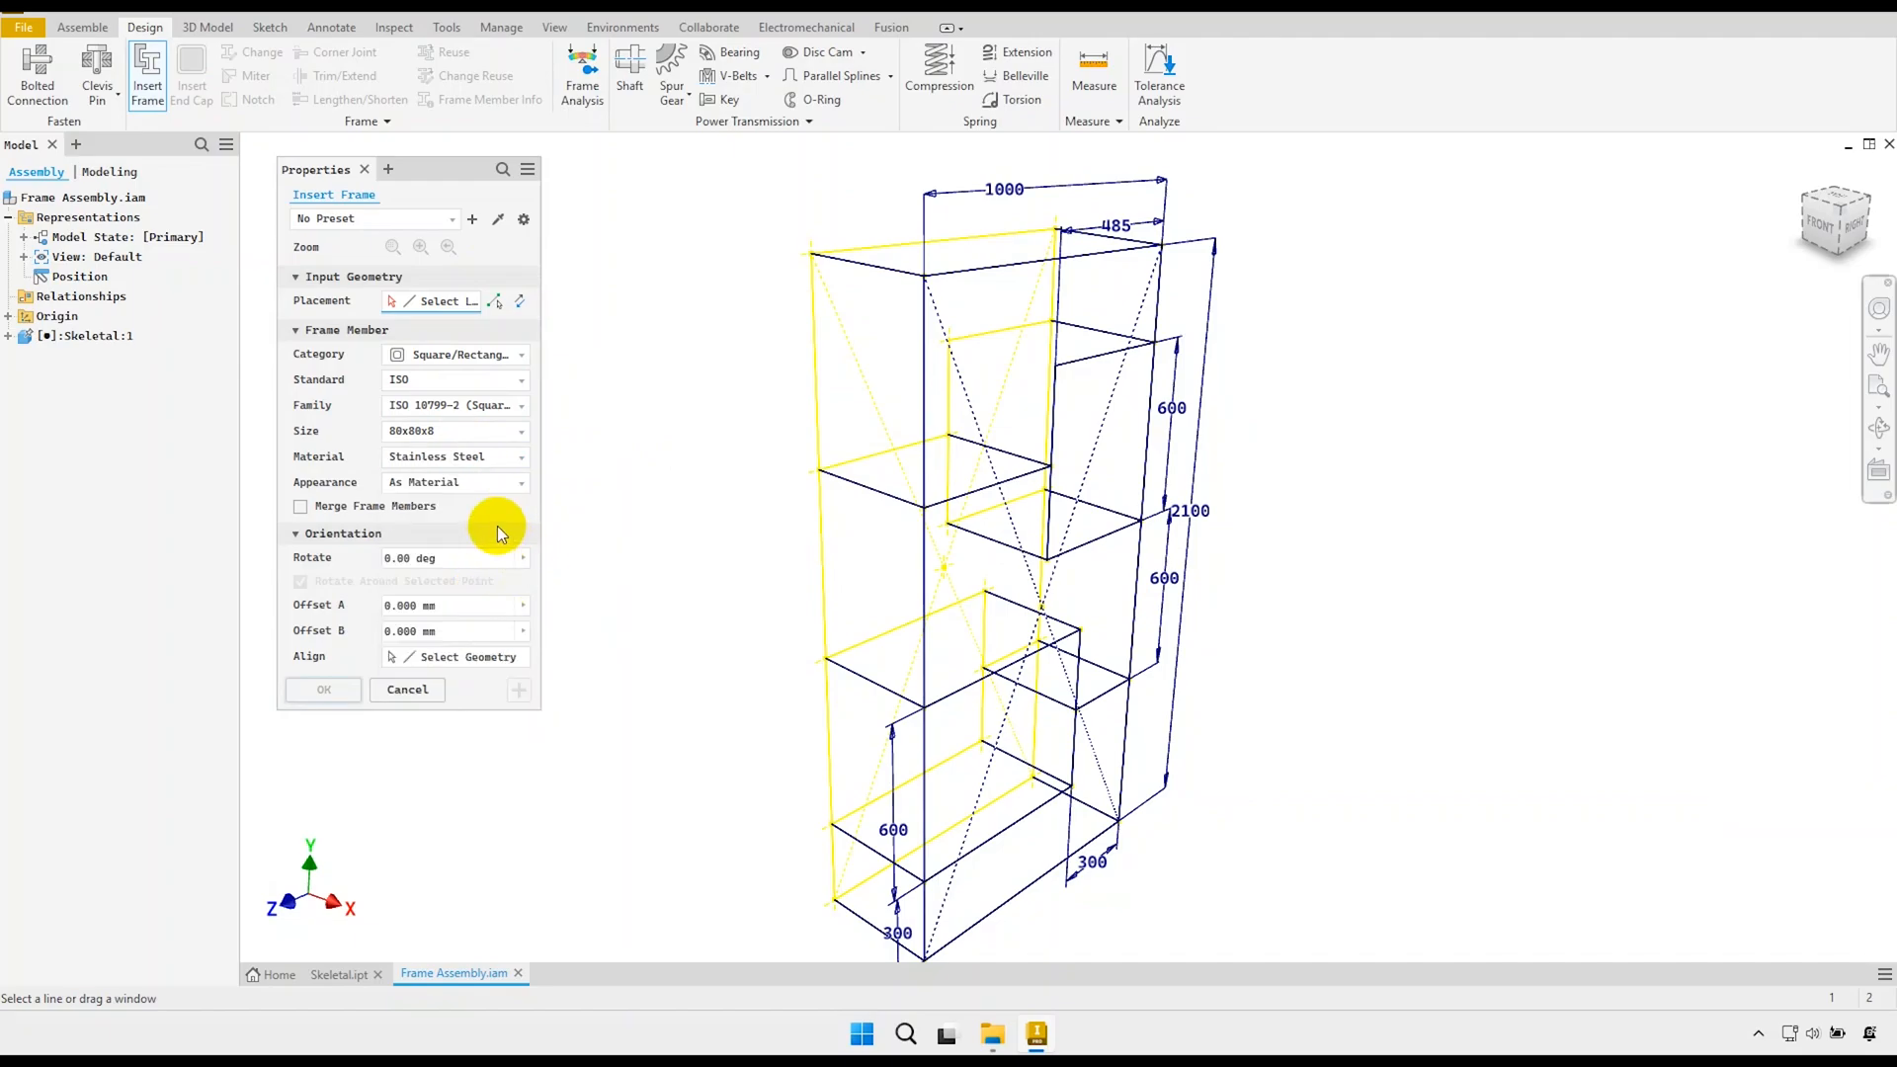
Select all the lines of the skeleton together as placement geometry for the frame members.
scroll(733, 485, down, 1)
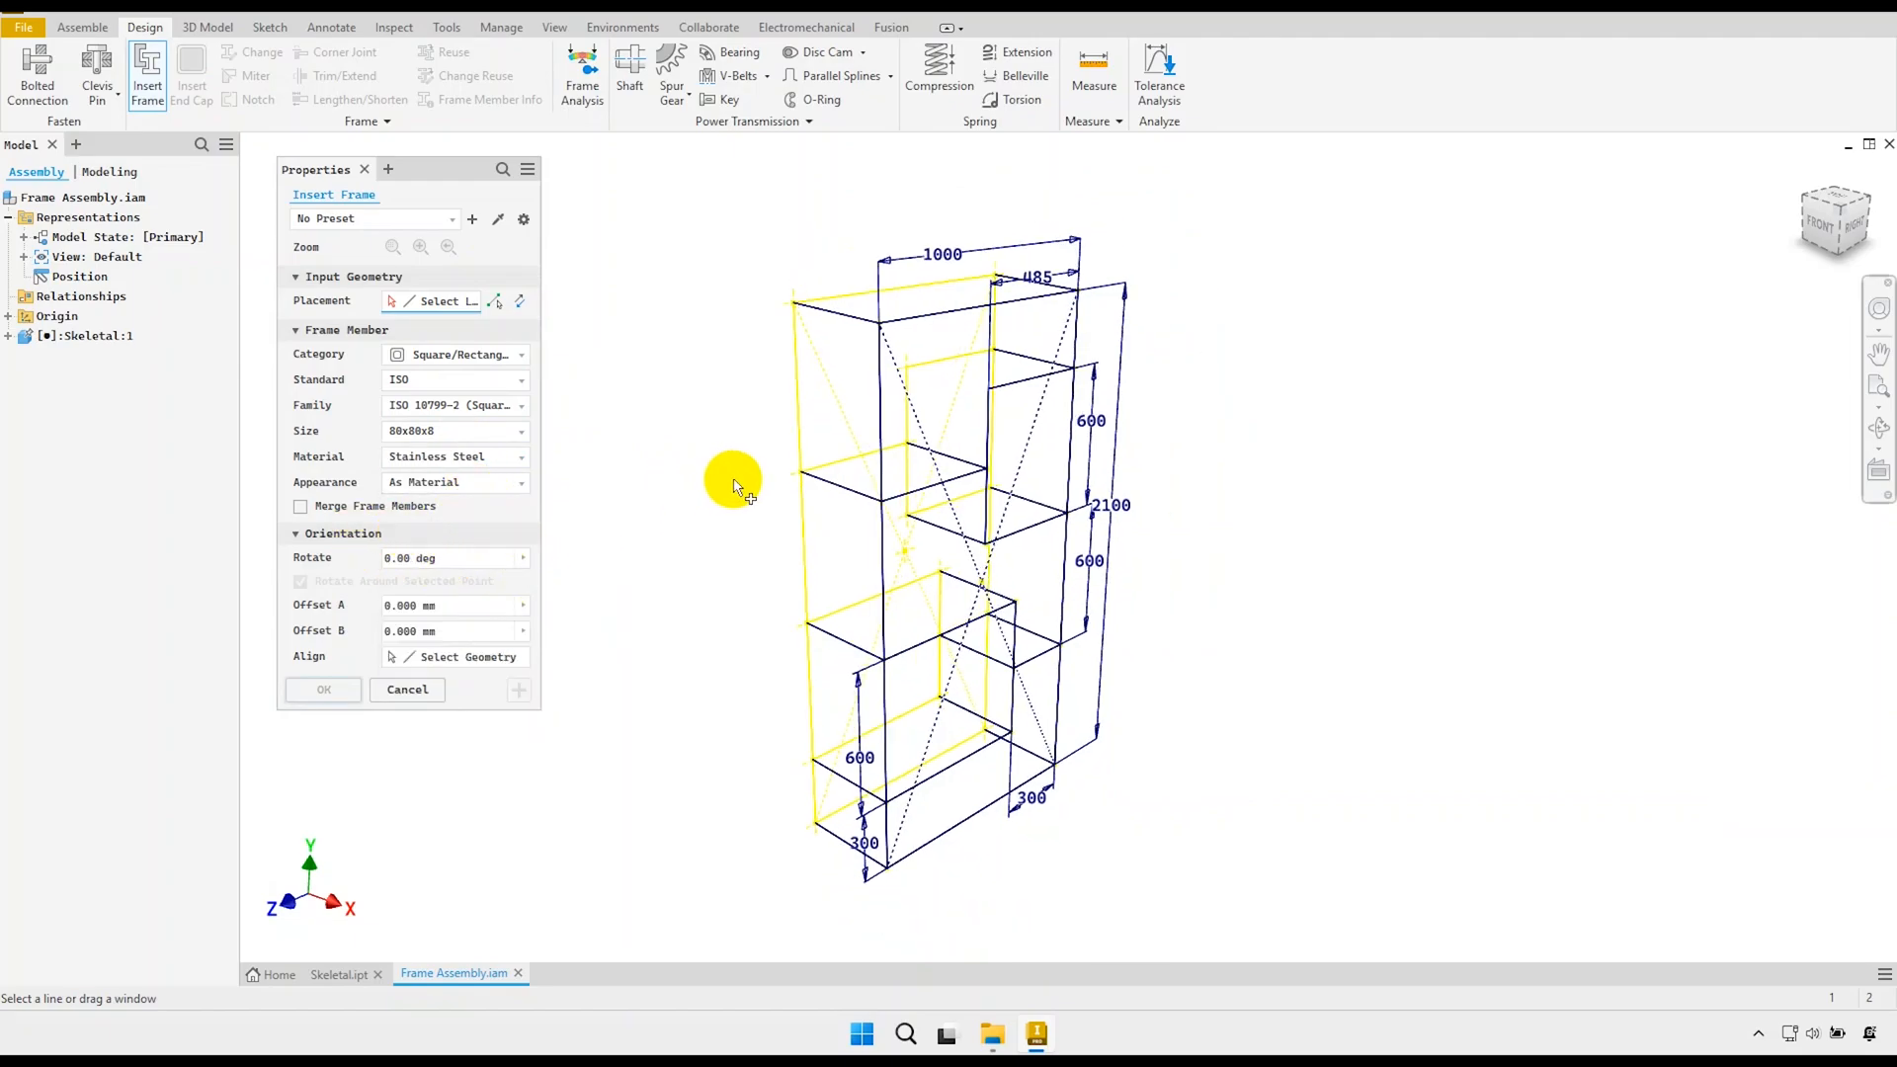
drag(729, 494, 915, 711)
drag(1190, 856, 757, 242)
scroll(816, 307, down, 4)
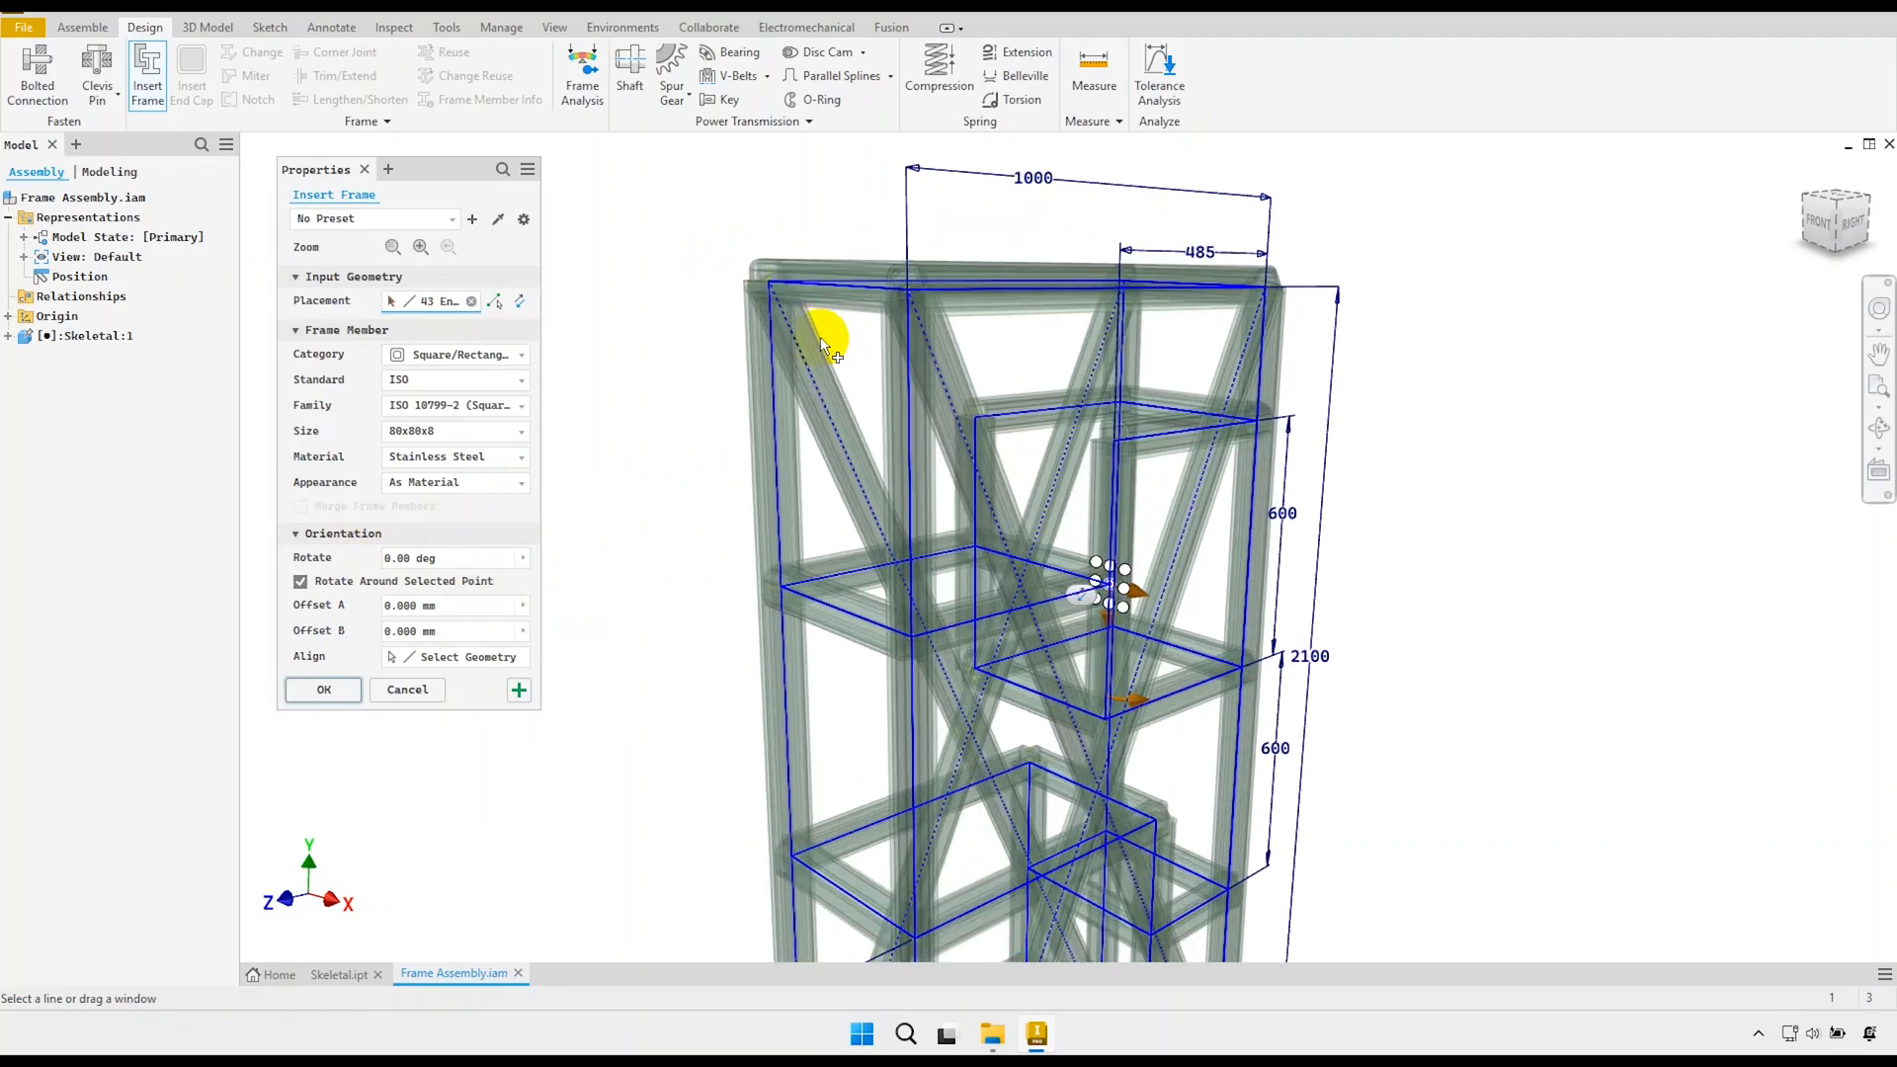
Remove the four diagonal construction lines of the front and back rectangles from the frame member placement selection.
scroll(835, 366, up, 3)
shift+middle_drag(839, 424, 907, 522)
scroll(907, 521, down, 3)
click(914, 415)
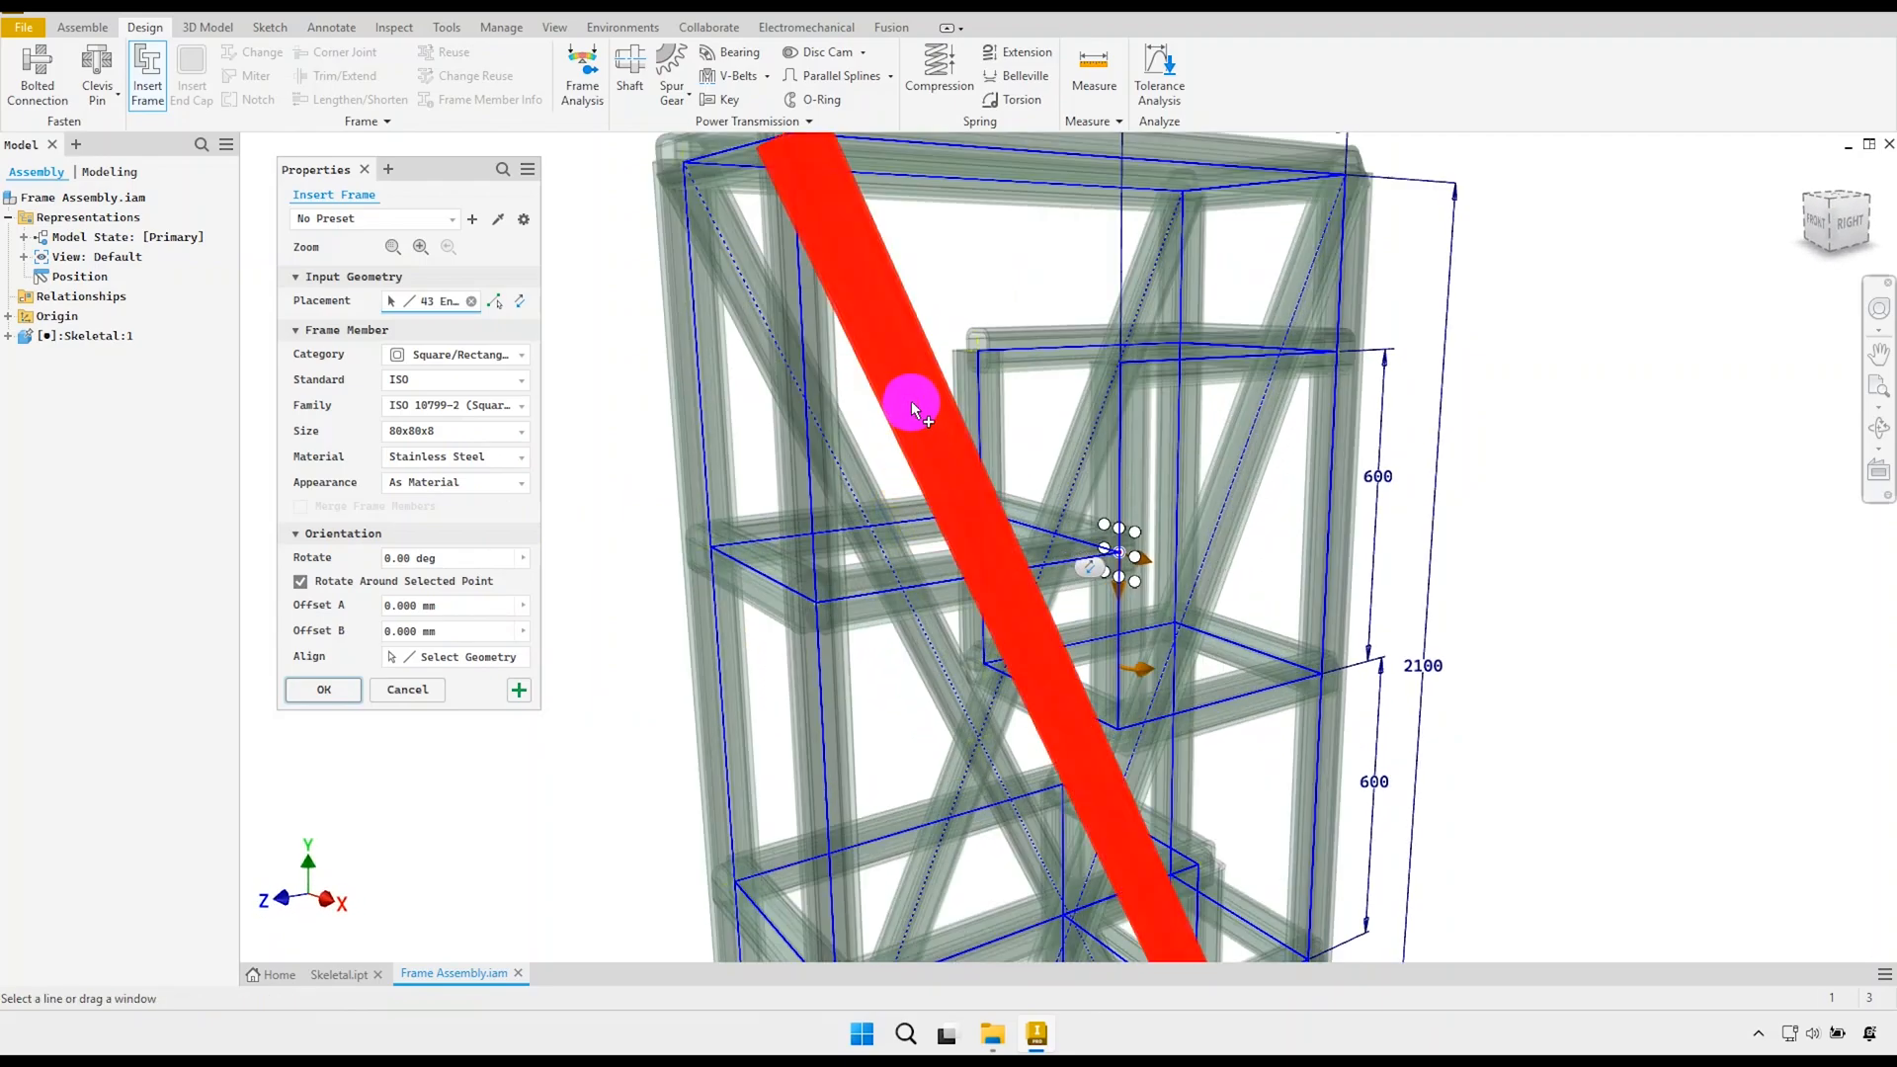
click(1124, 308)
scroll(952, 288, up, 2)
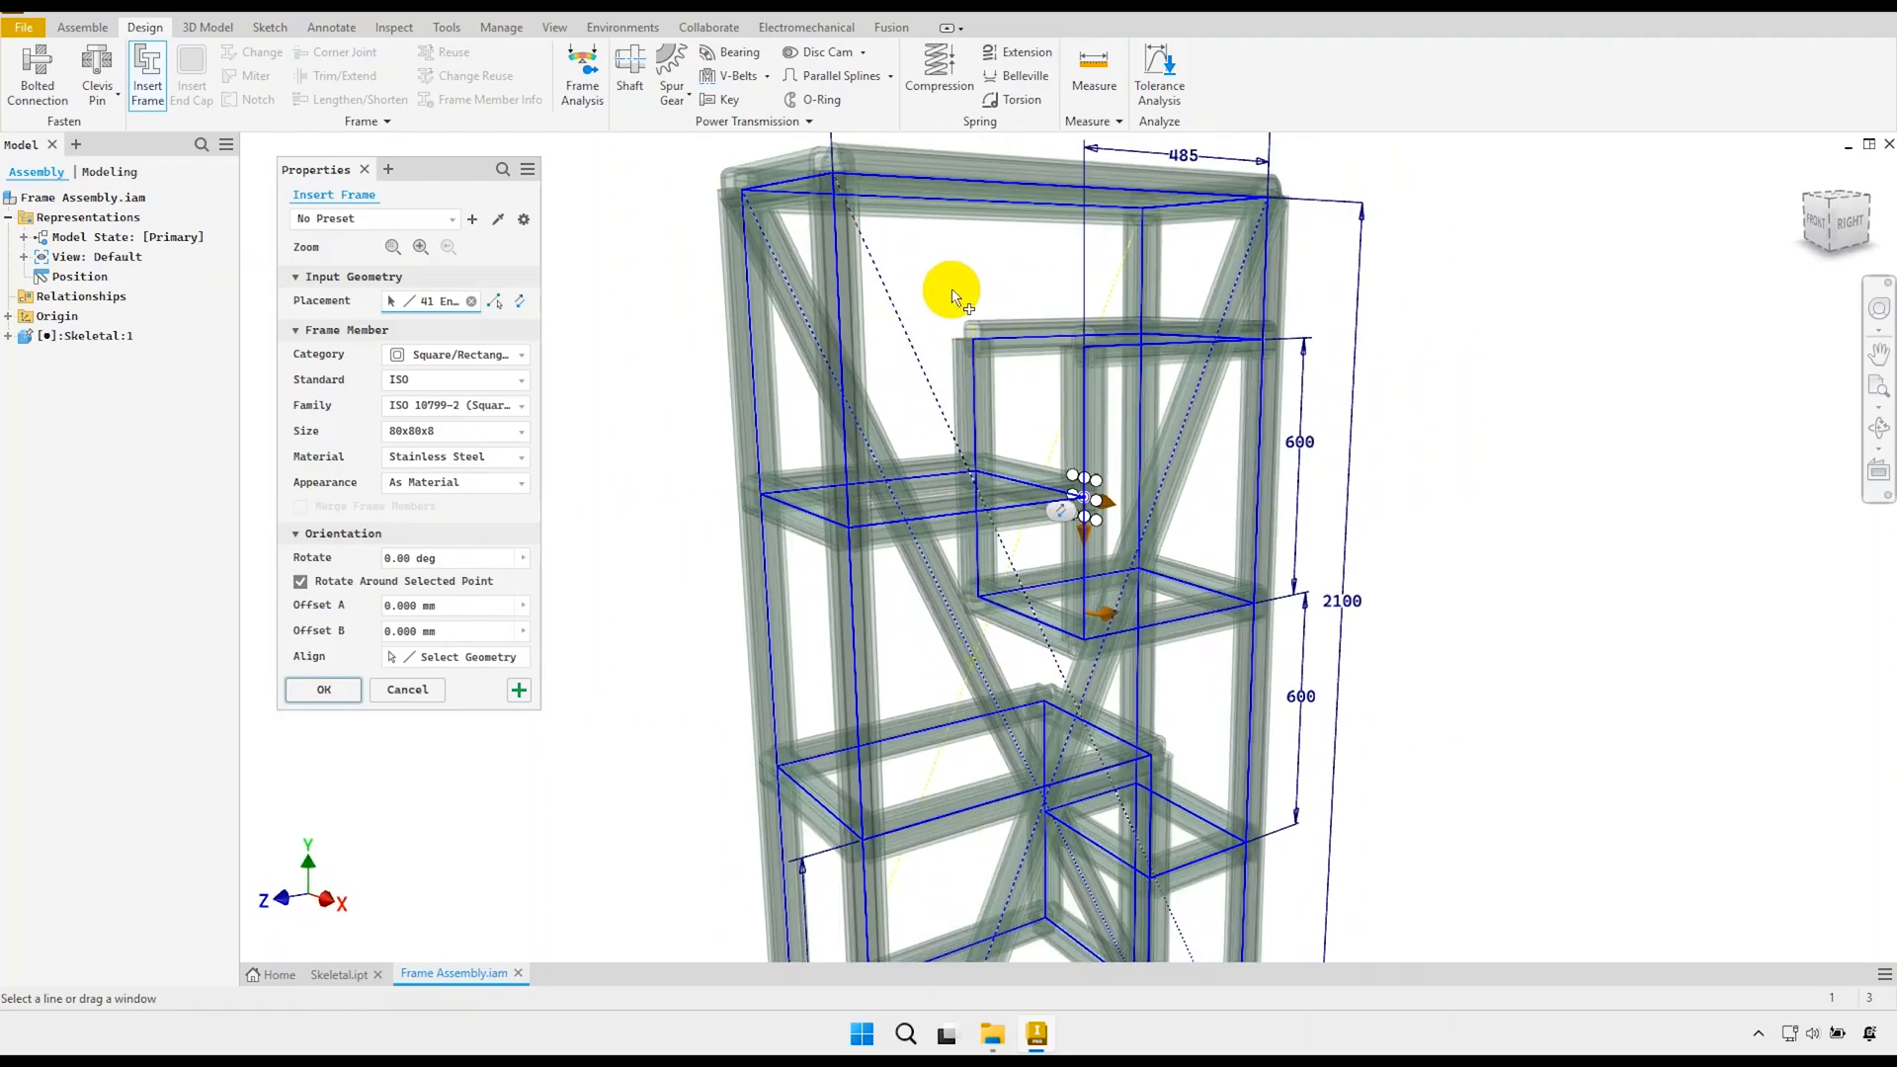
scroll(885, 424, down, 3)
click(862, 491)
scroll(911, 365, up, 2)
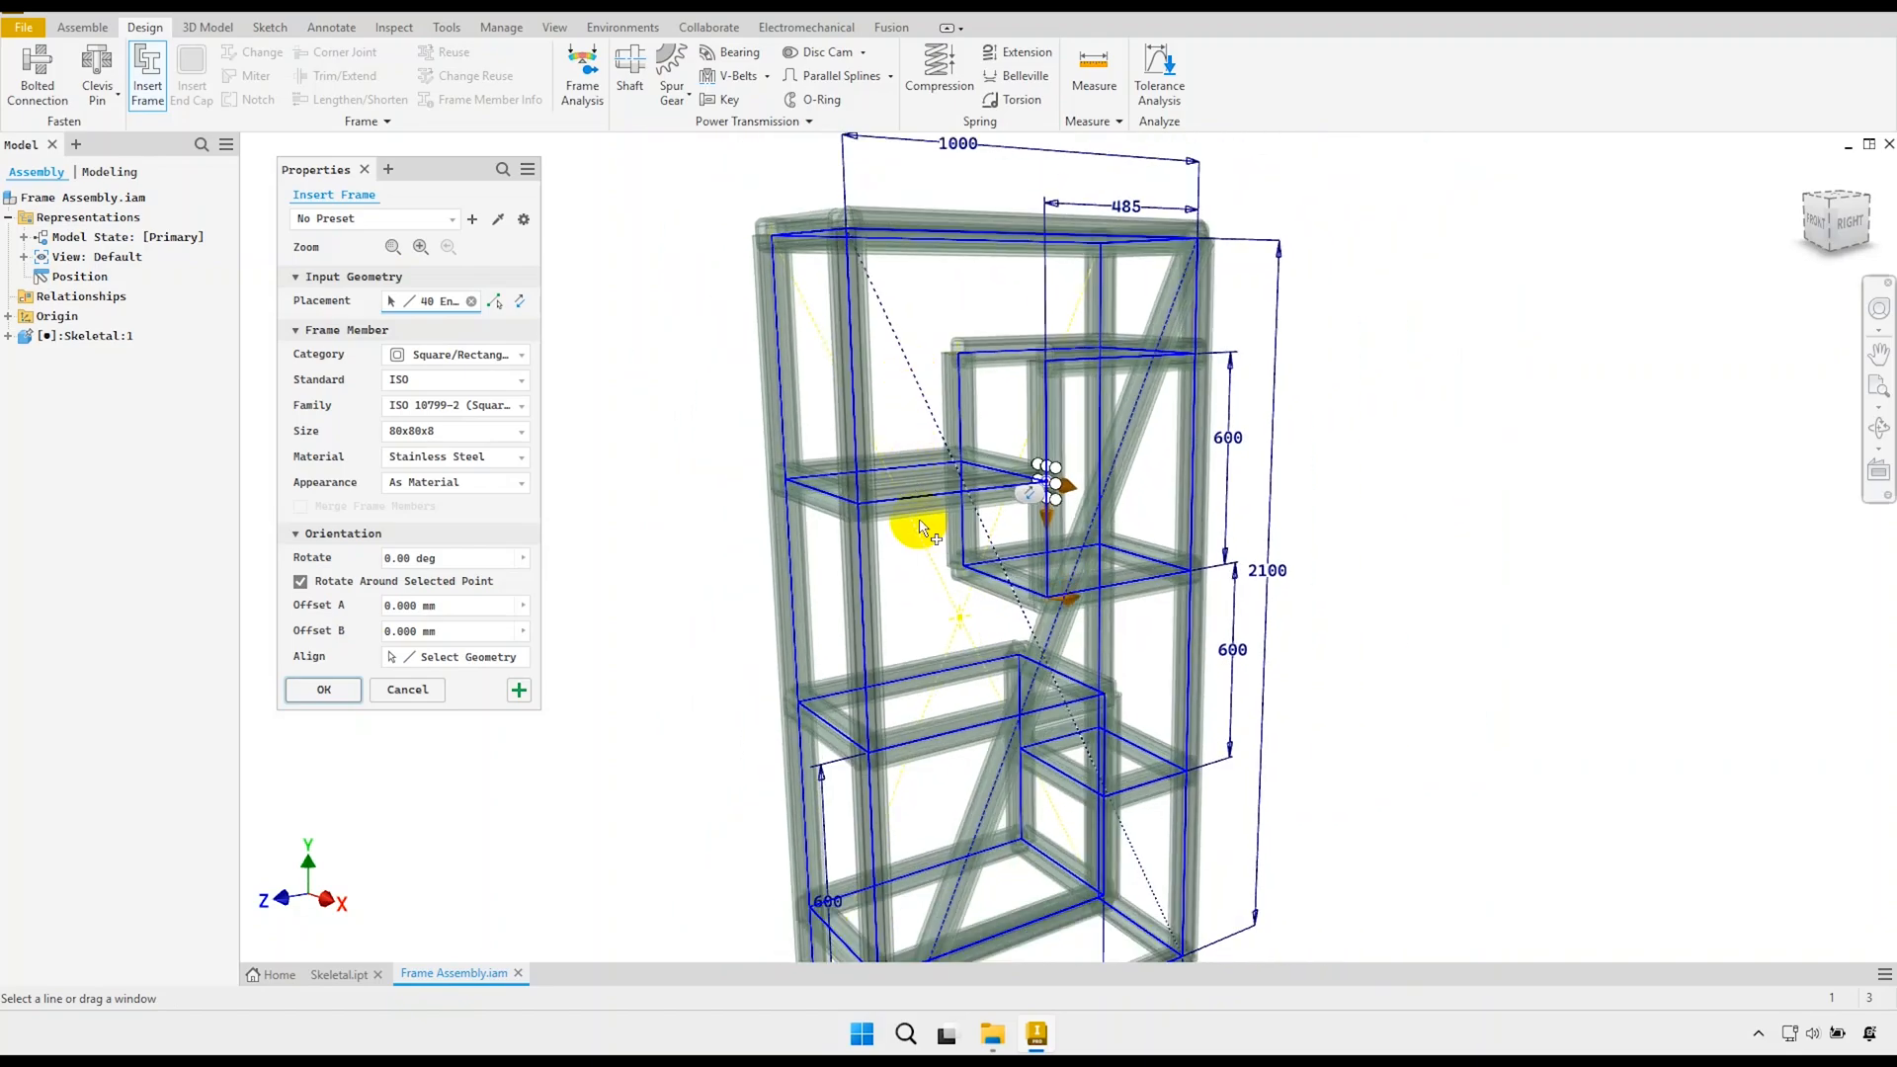
scroll(906, 501, up, 3)
scroll(944, 619, down, 5)
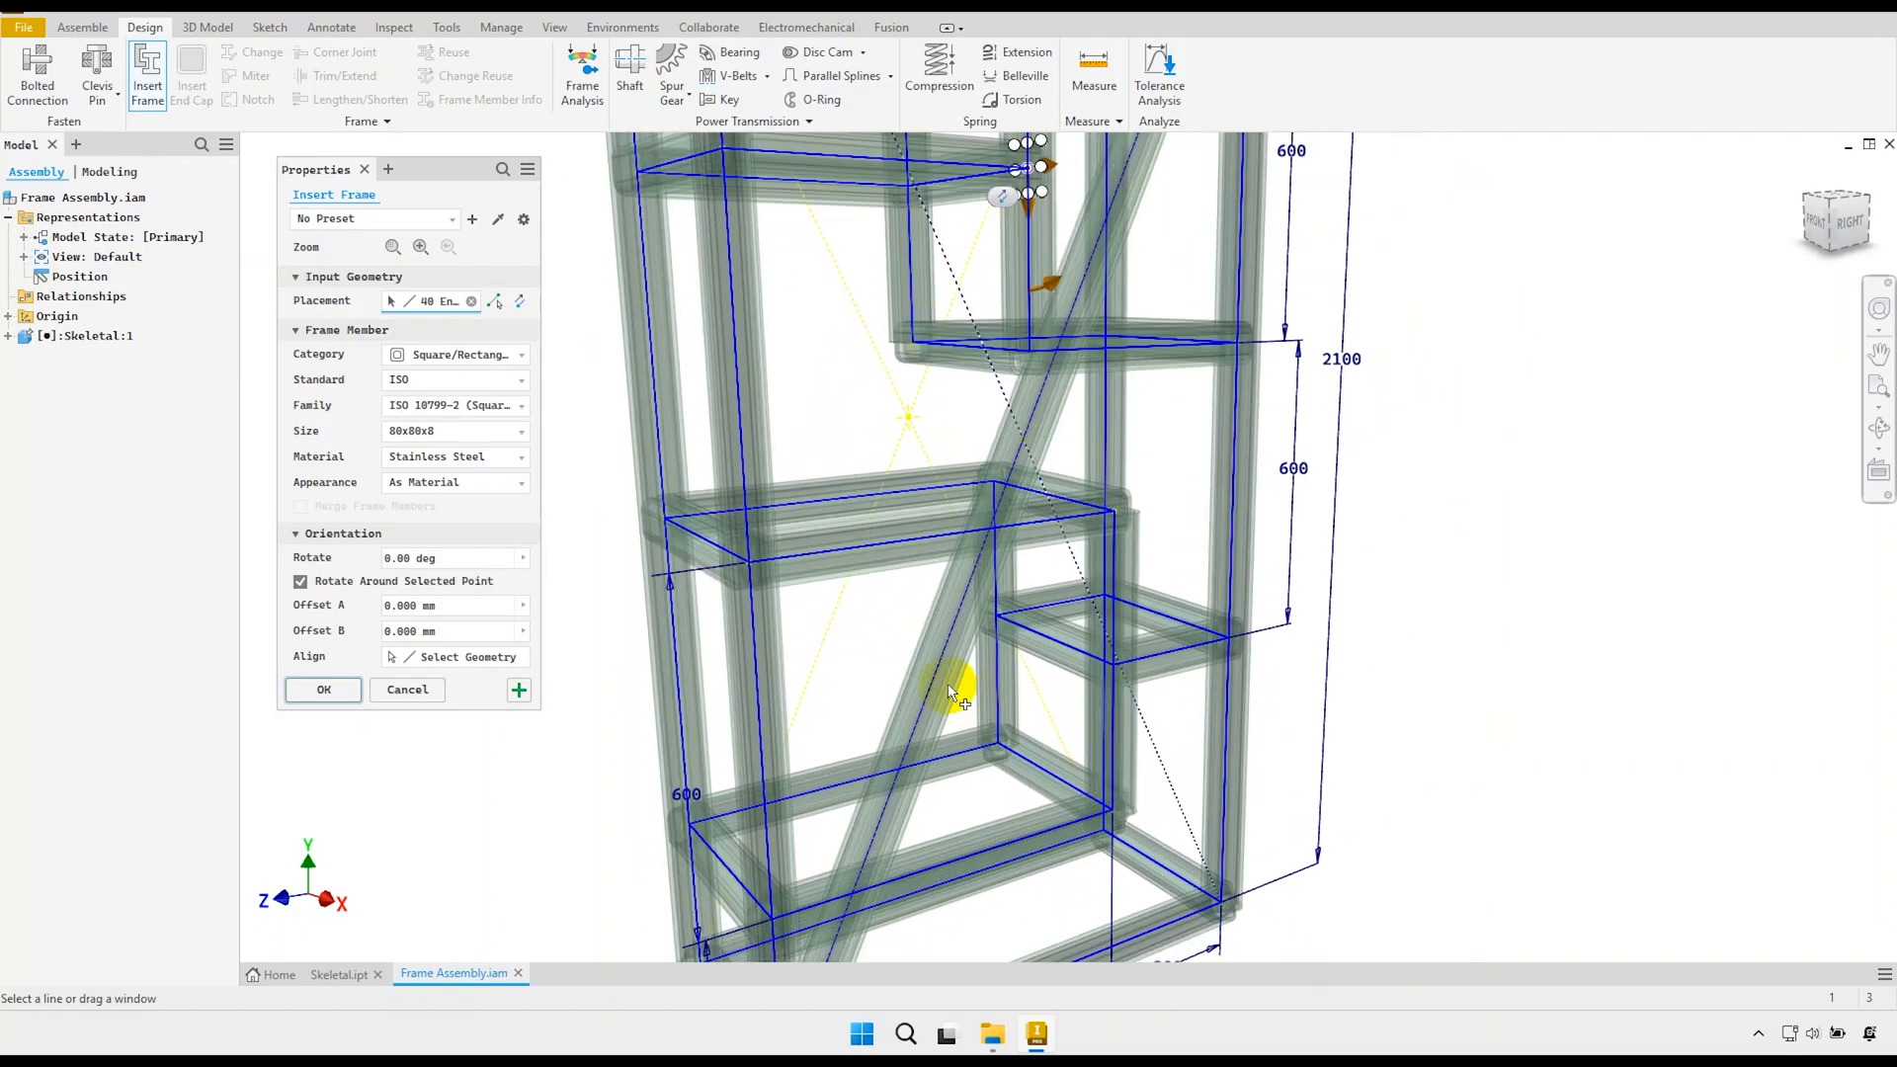
click(934, 675)
scroll(902, 606, up, 4)
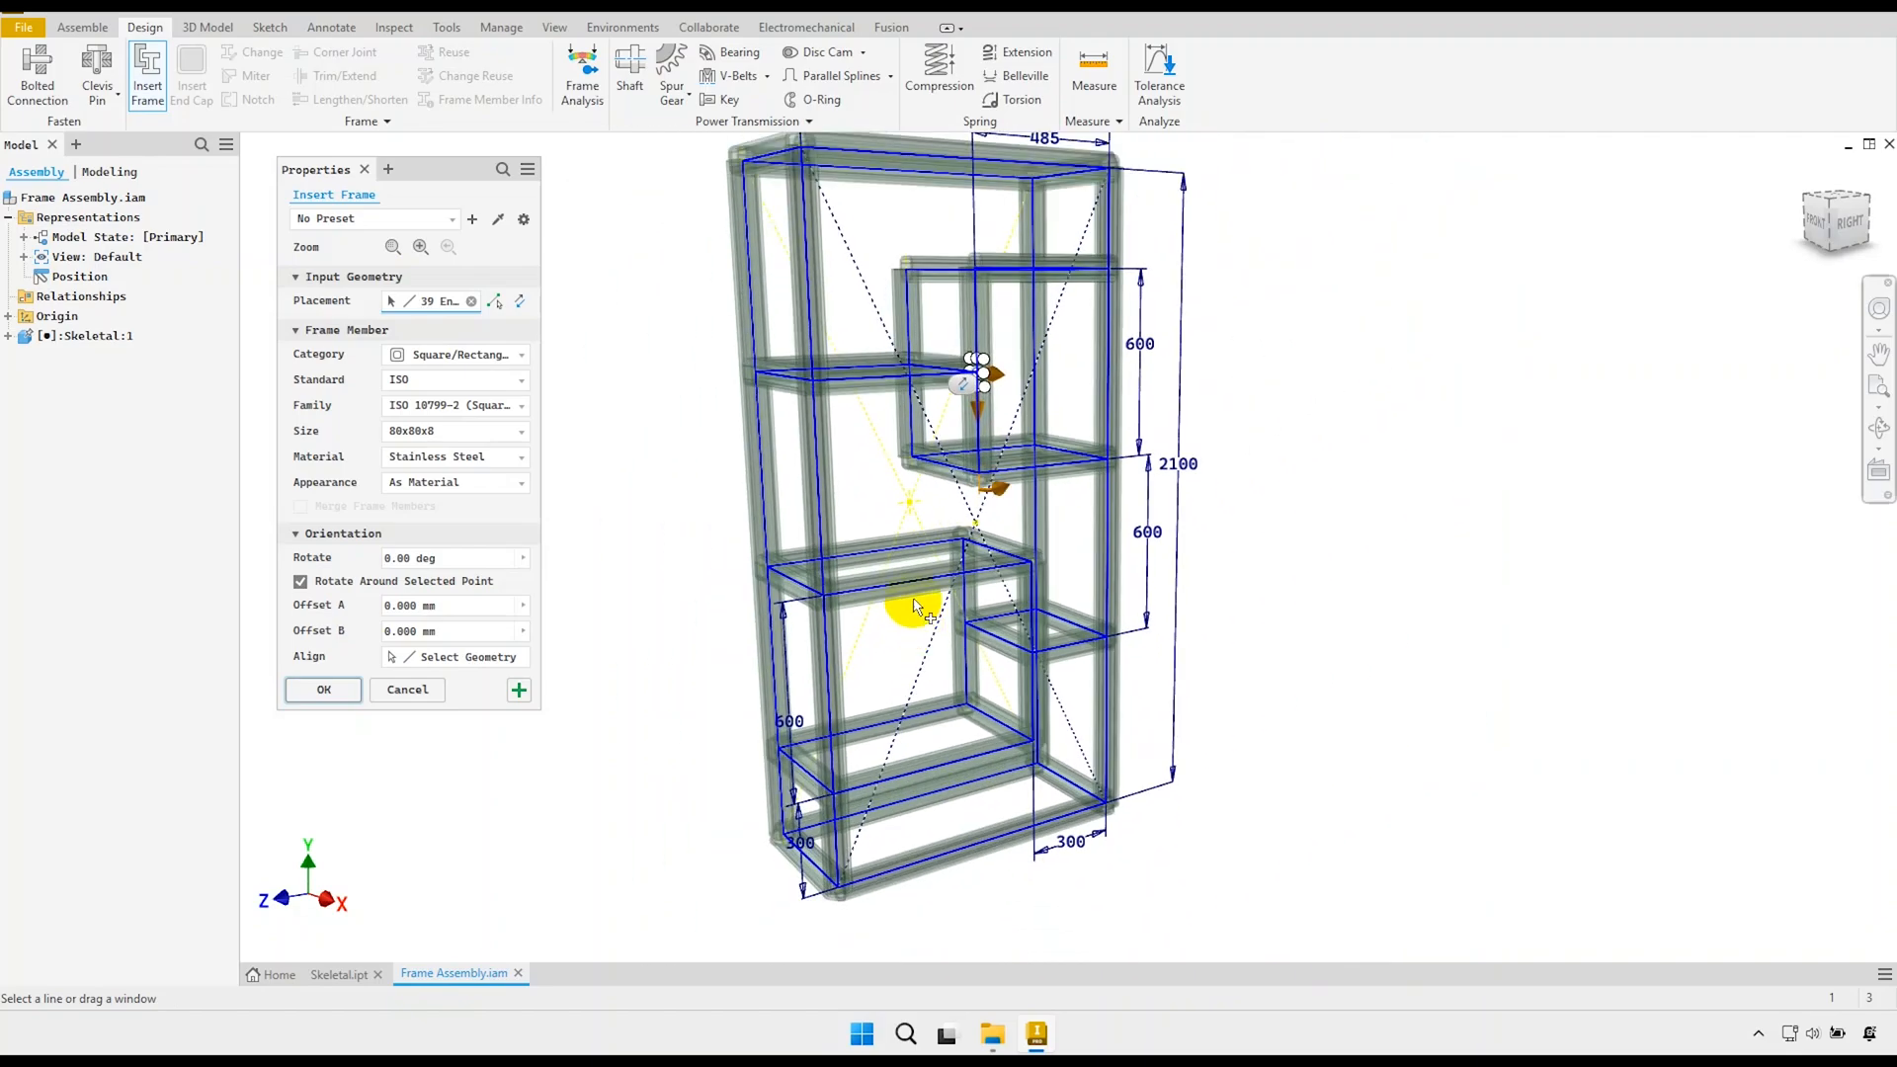
Align the frame members to the skeleton's back-left vertical line.
scroll(834, 311, down, 6)
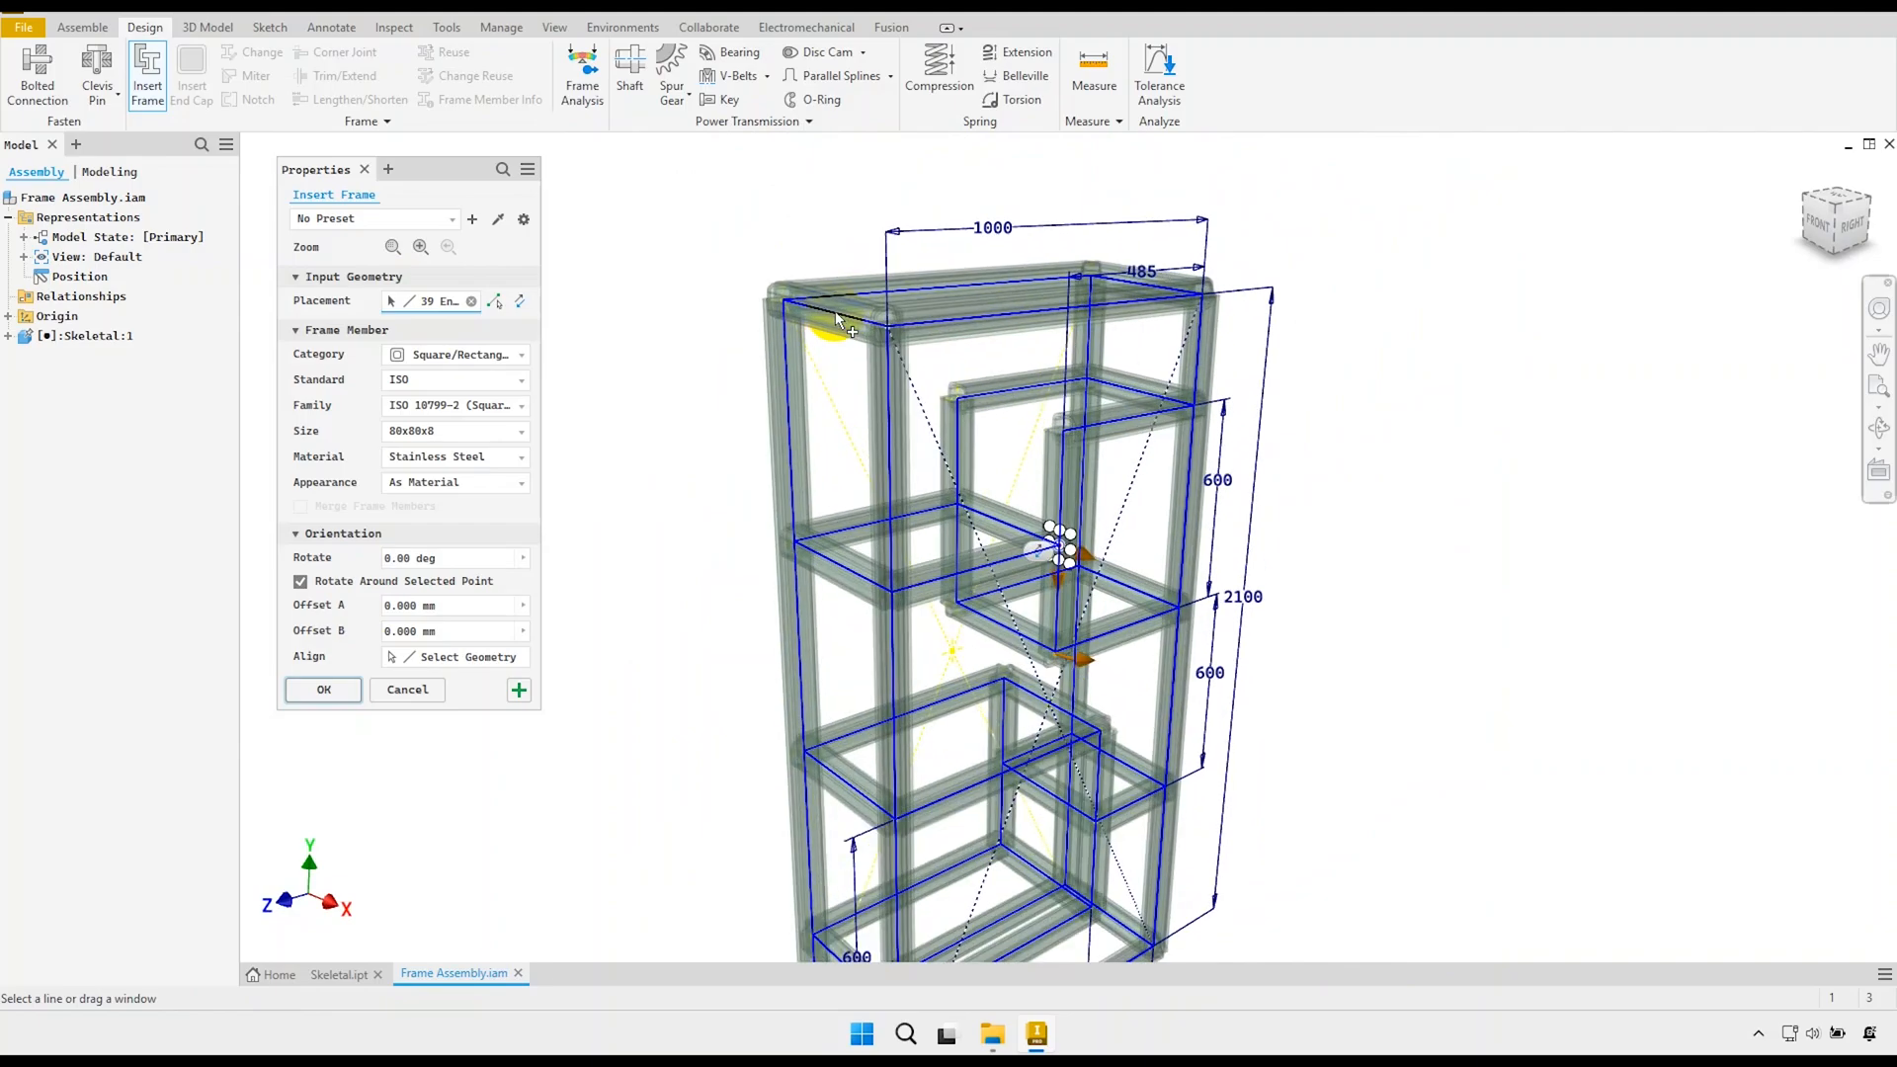
middle_drag(839, 346, 798, 391)
scroll(838, 436, down, 2)
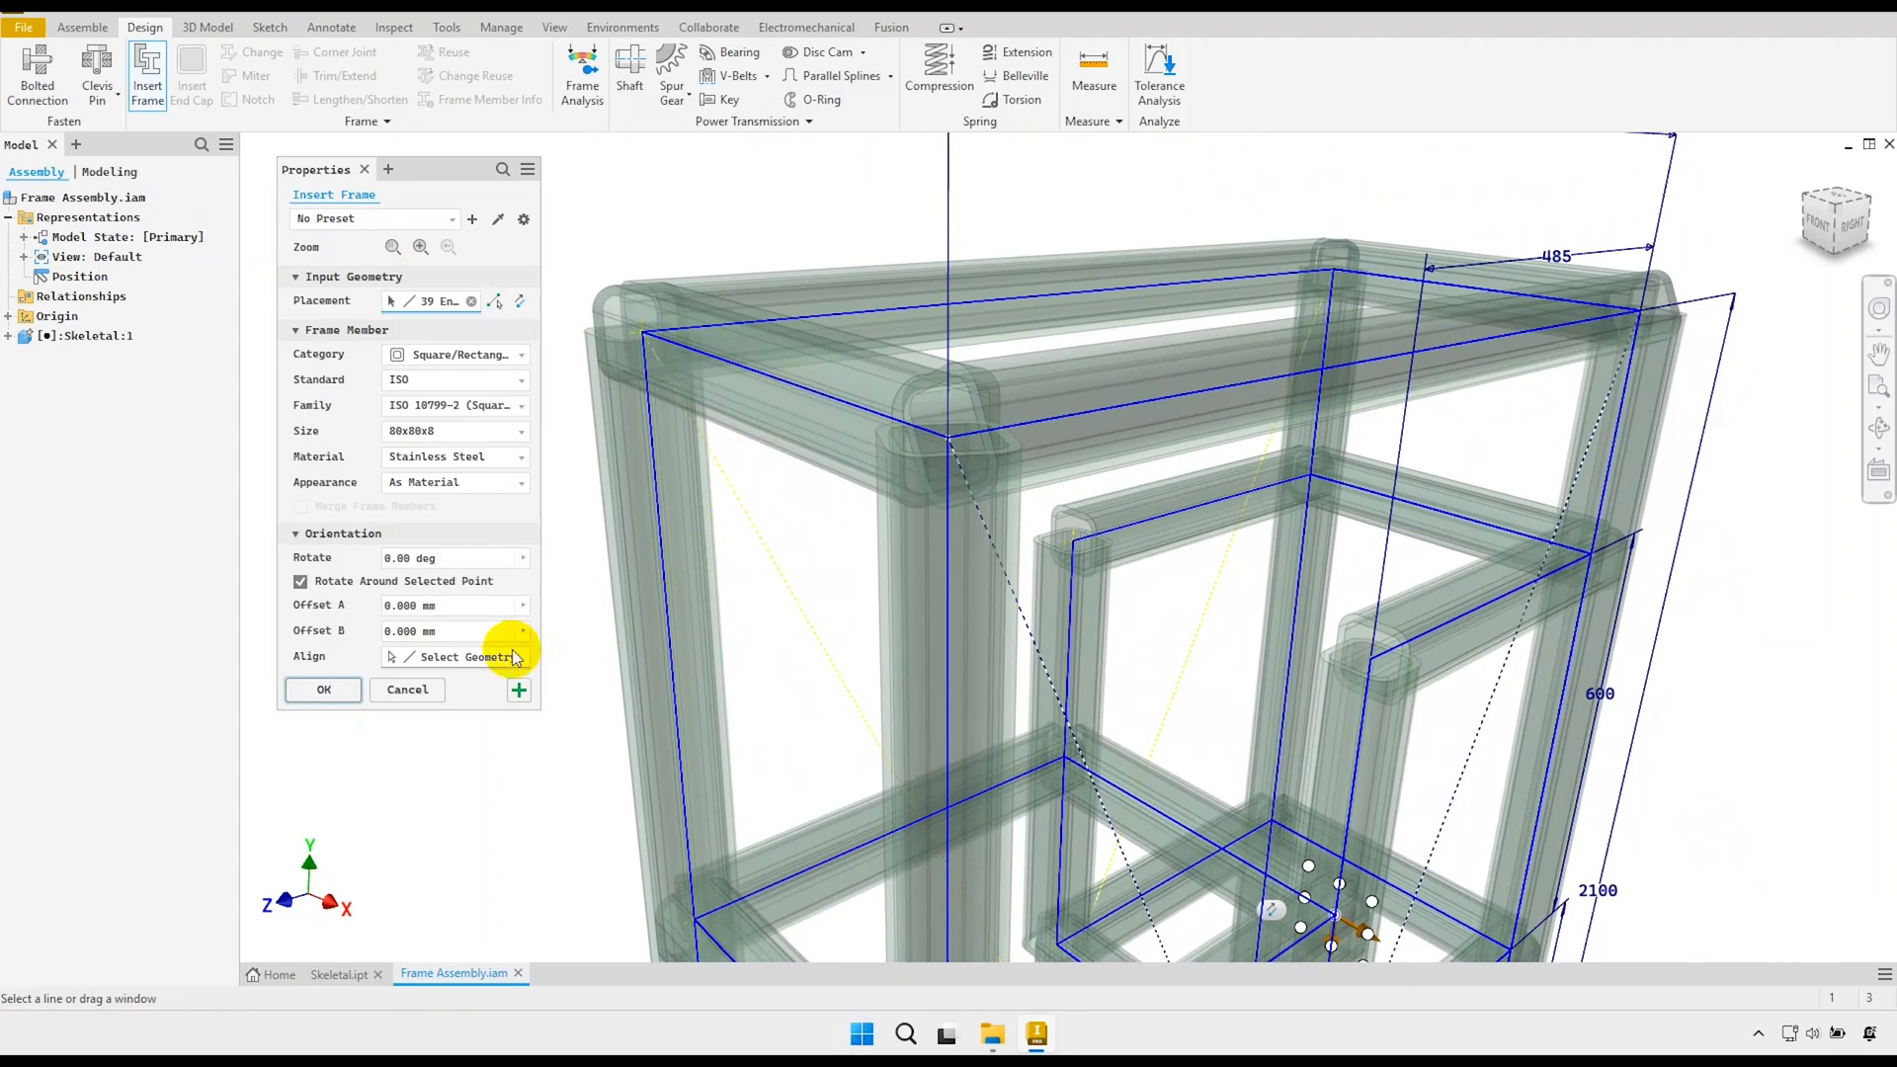
scroll(810, 603, up, 3)
mouse_move(787, 555)
shift+middle_down()
mouse_move(720, 546)
mouse_move(795, 591)
shift+middle_up()
click(797, 595)
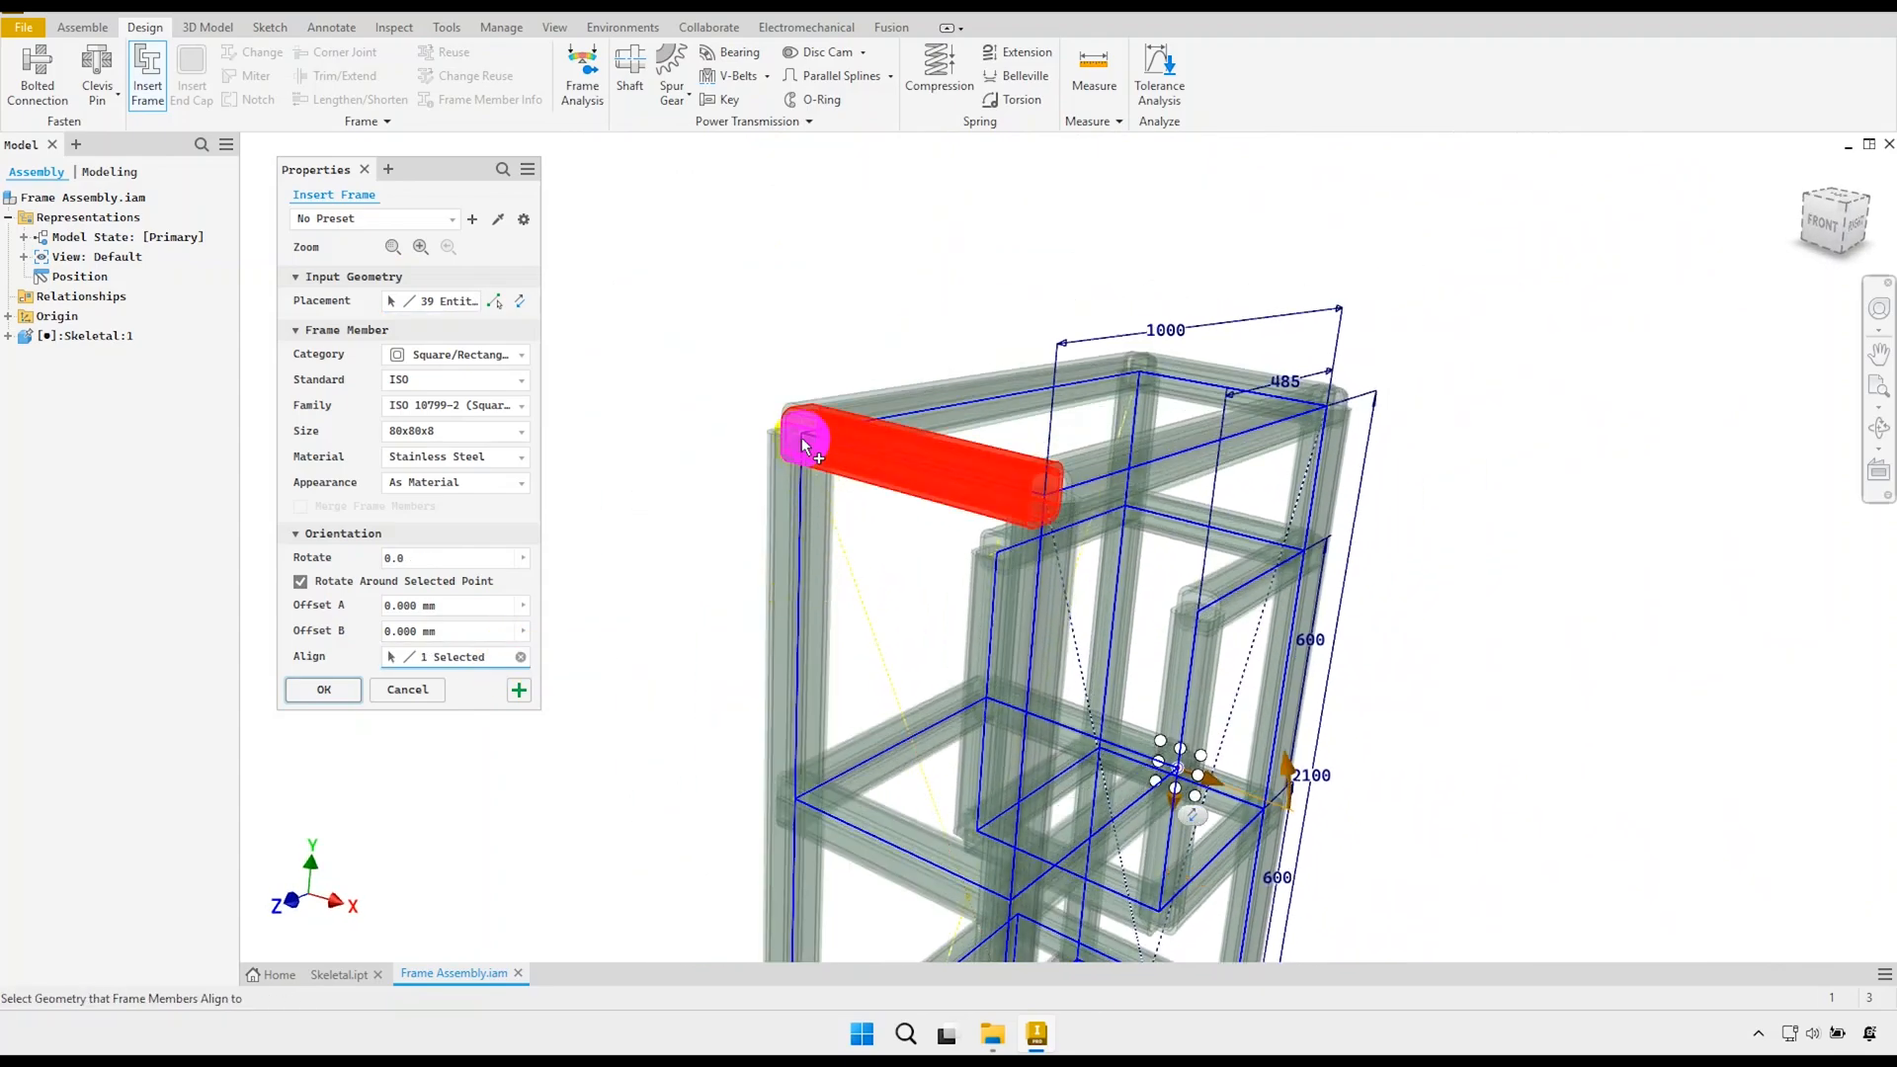
Examine the orientation of the previewed frame members at the top corners, the shelves and the base.
scroll(809, 376, up, 3)
scroll(968, 397, down, 3)
scroll(939, 425, down, 2)
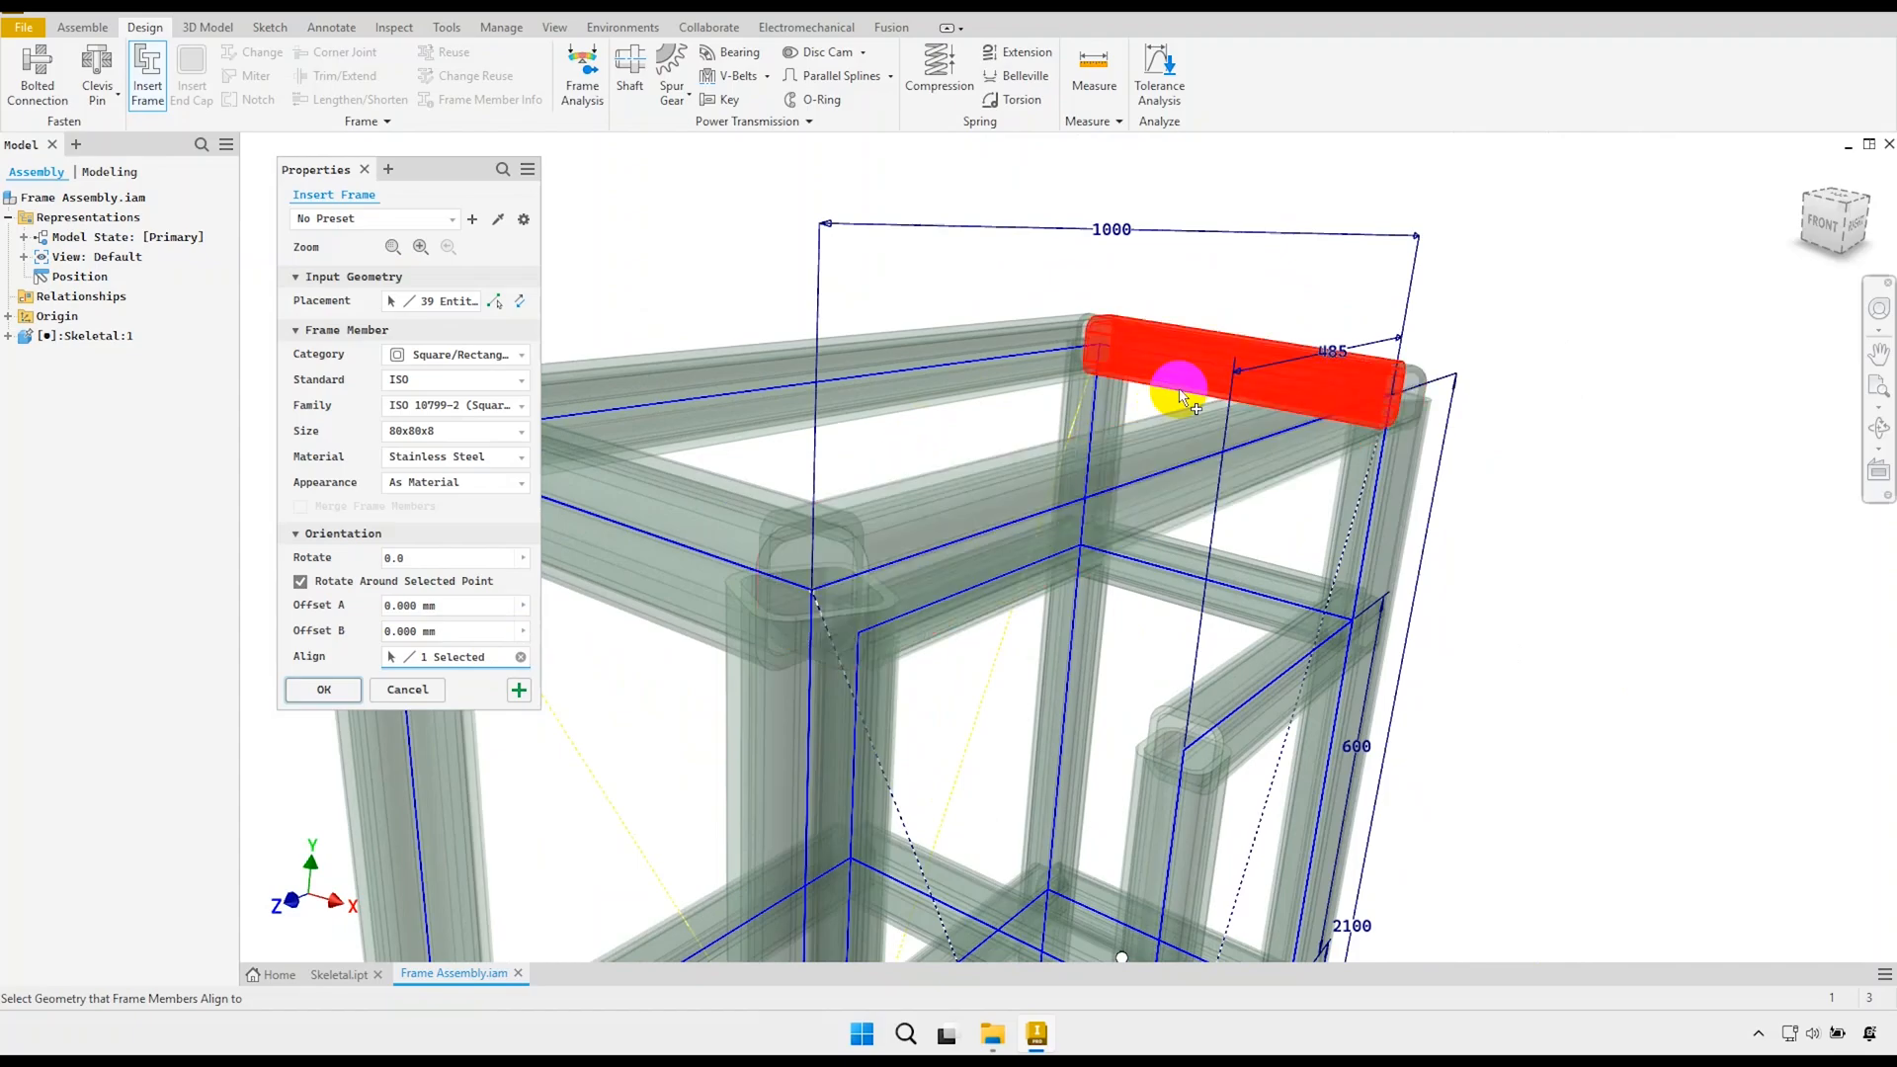
scroll(1087, 290, up, 5)
scroll(999, 665, down, 5)
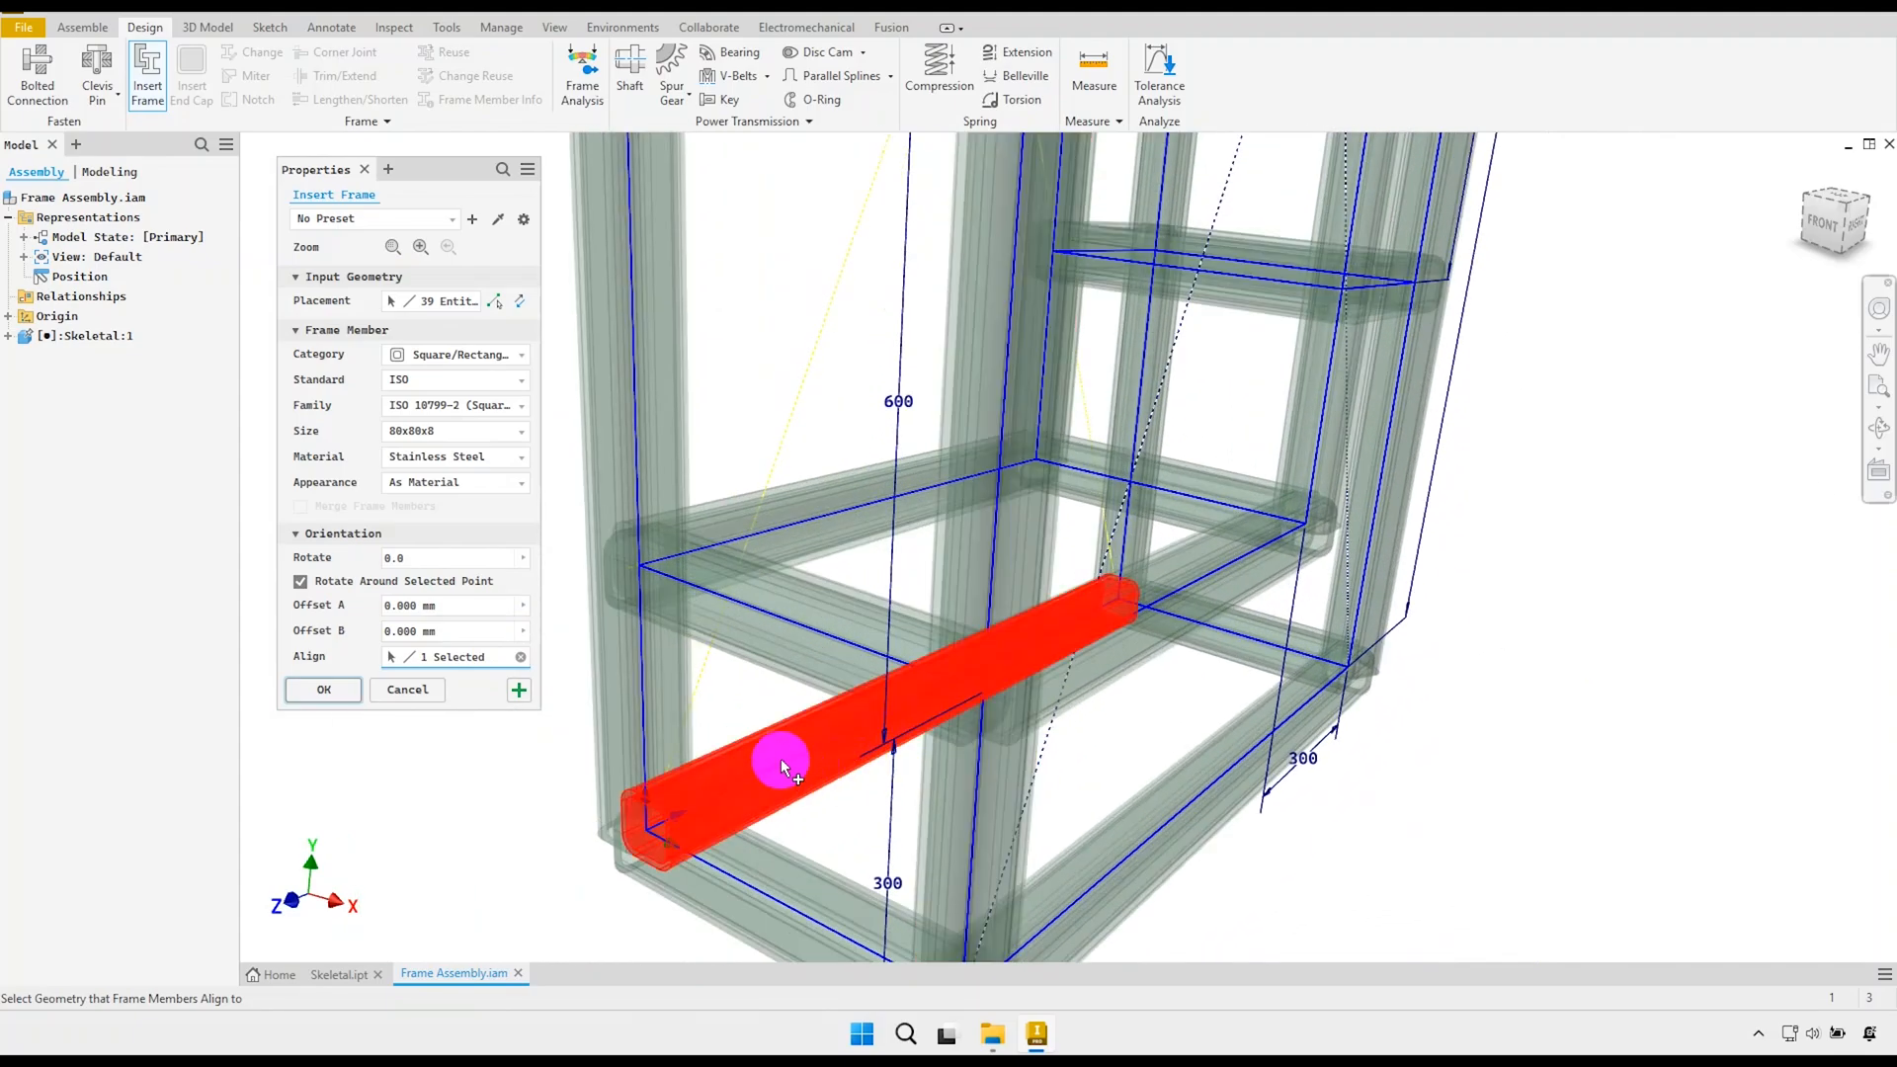
scroll(840, 761, up, 3)
scroll(1147, 674, down, 4)
mouse_move(1147, 672)
shift+middle_down()
mouse_move(1229, 678)
mouse_move(1198, 729)
mouse_move(974, 690)
mouse_move(995, 691)
mouse_move(889, 721)
shift+middle_up()
scroll(934, 692, up, 5)
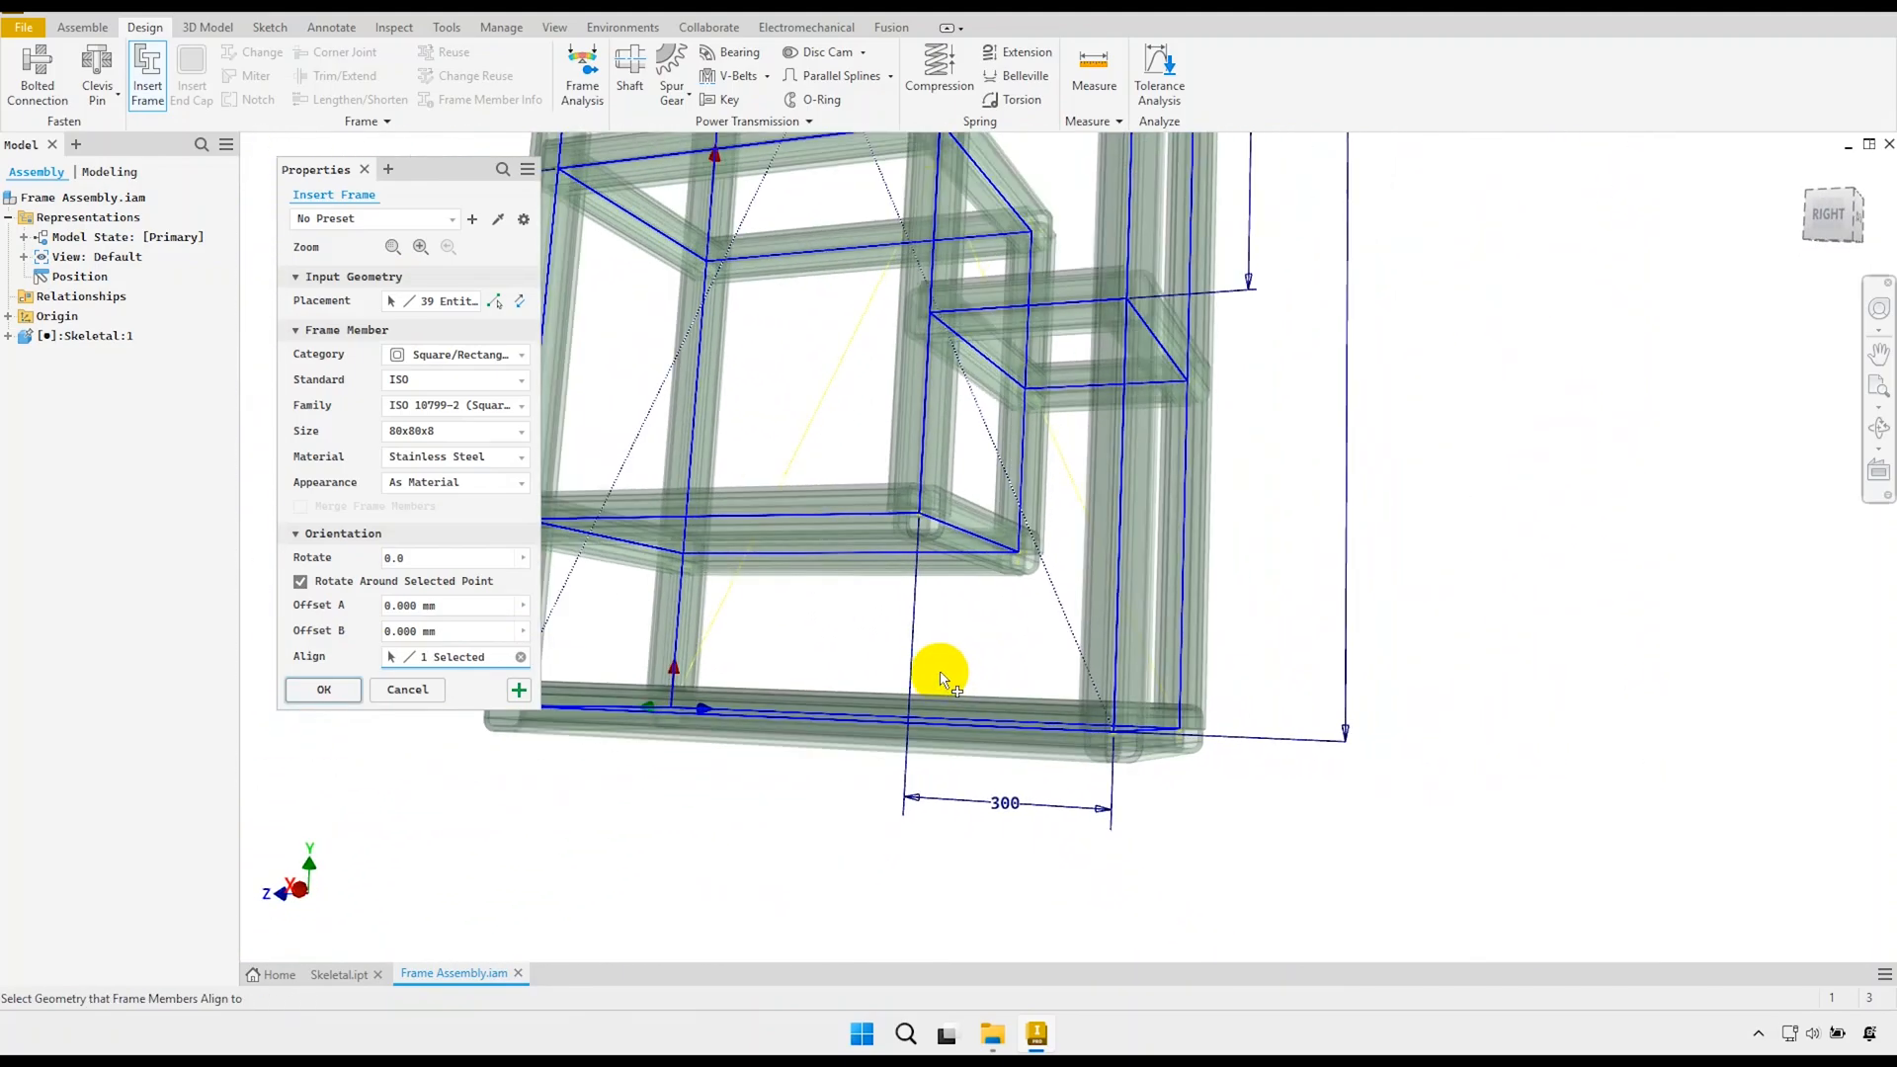
shift+middle_drag(834, 626, 963, 652)
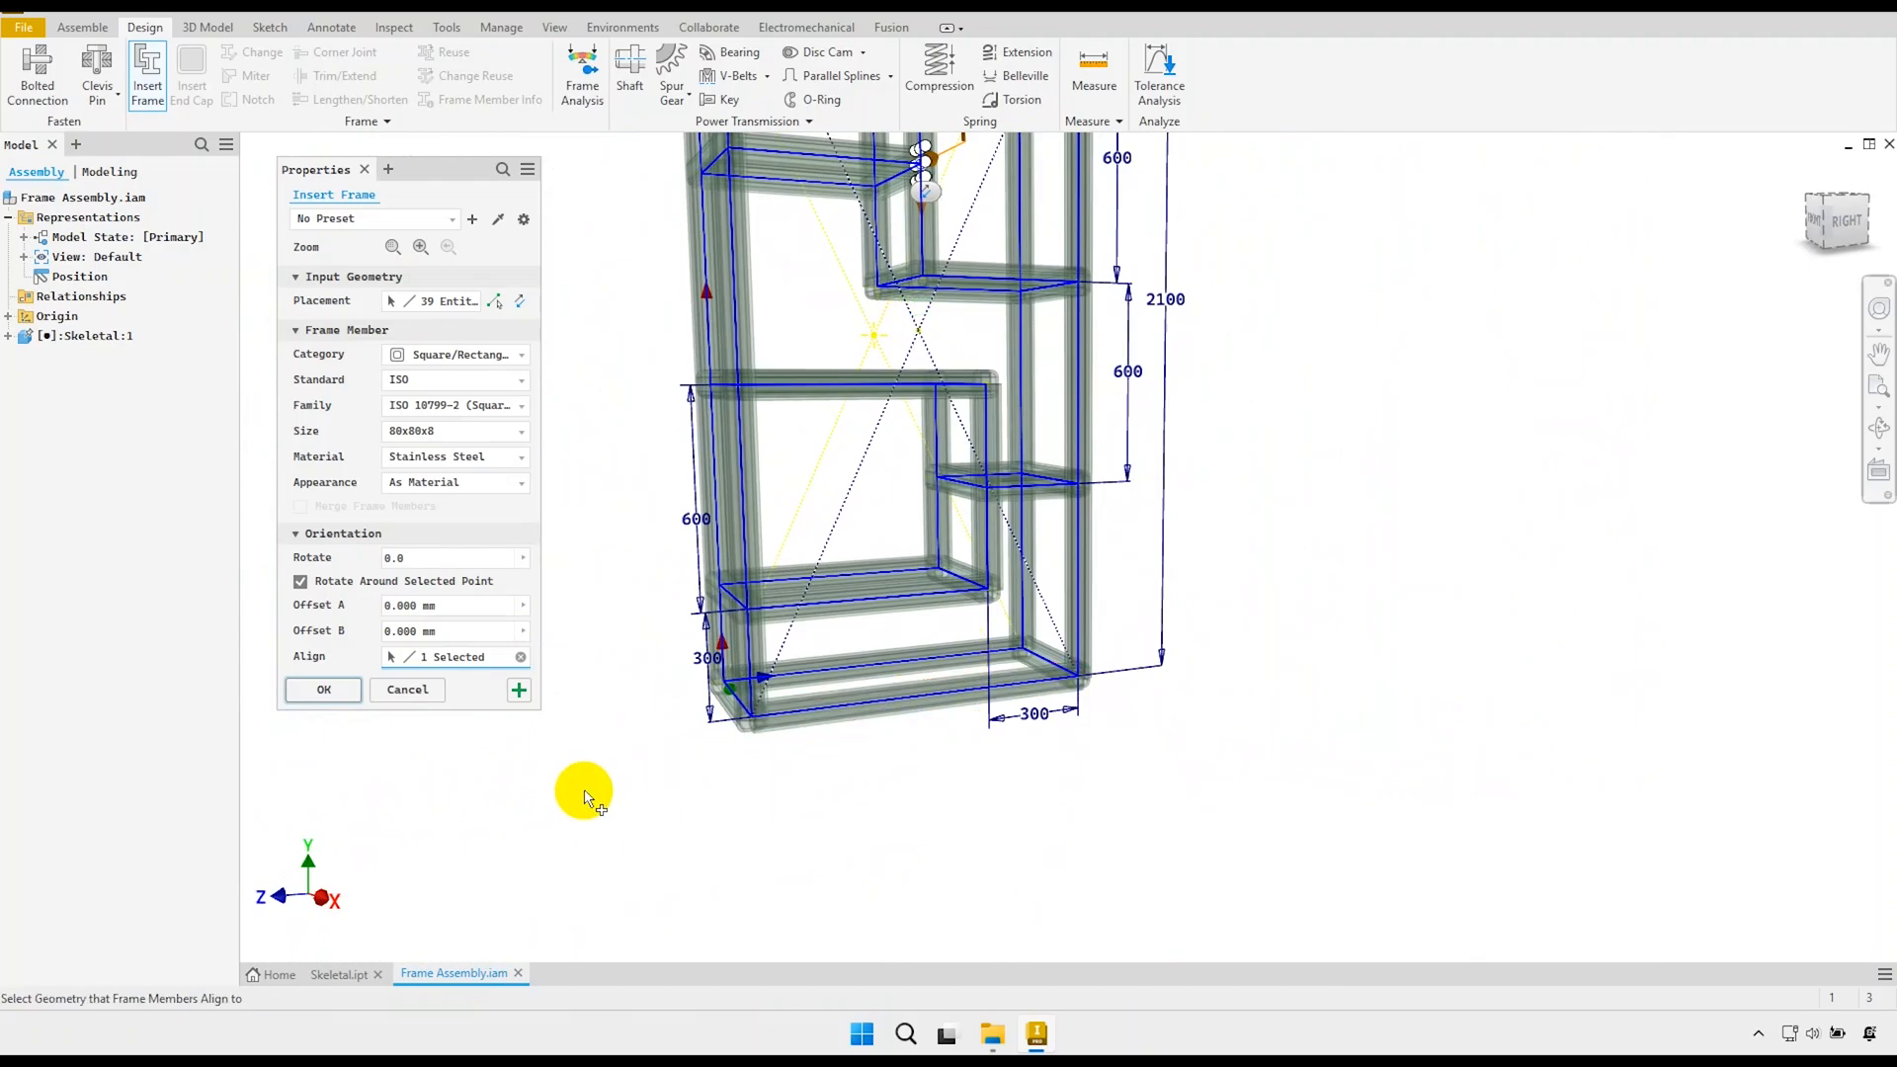
Accept the frame placement and name the new frame file Frame Container.iam, storing it in the ASSEMBLY FILES folder.
click(327, 689)
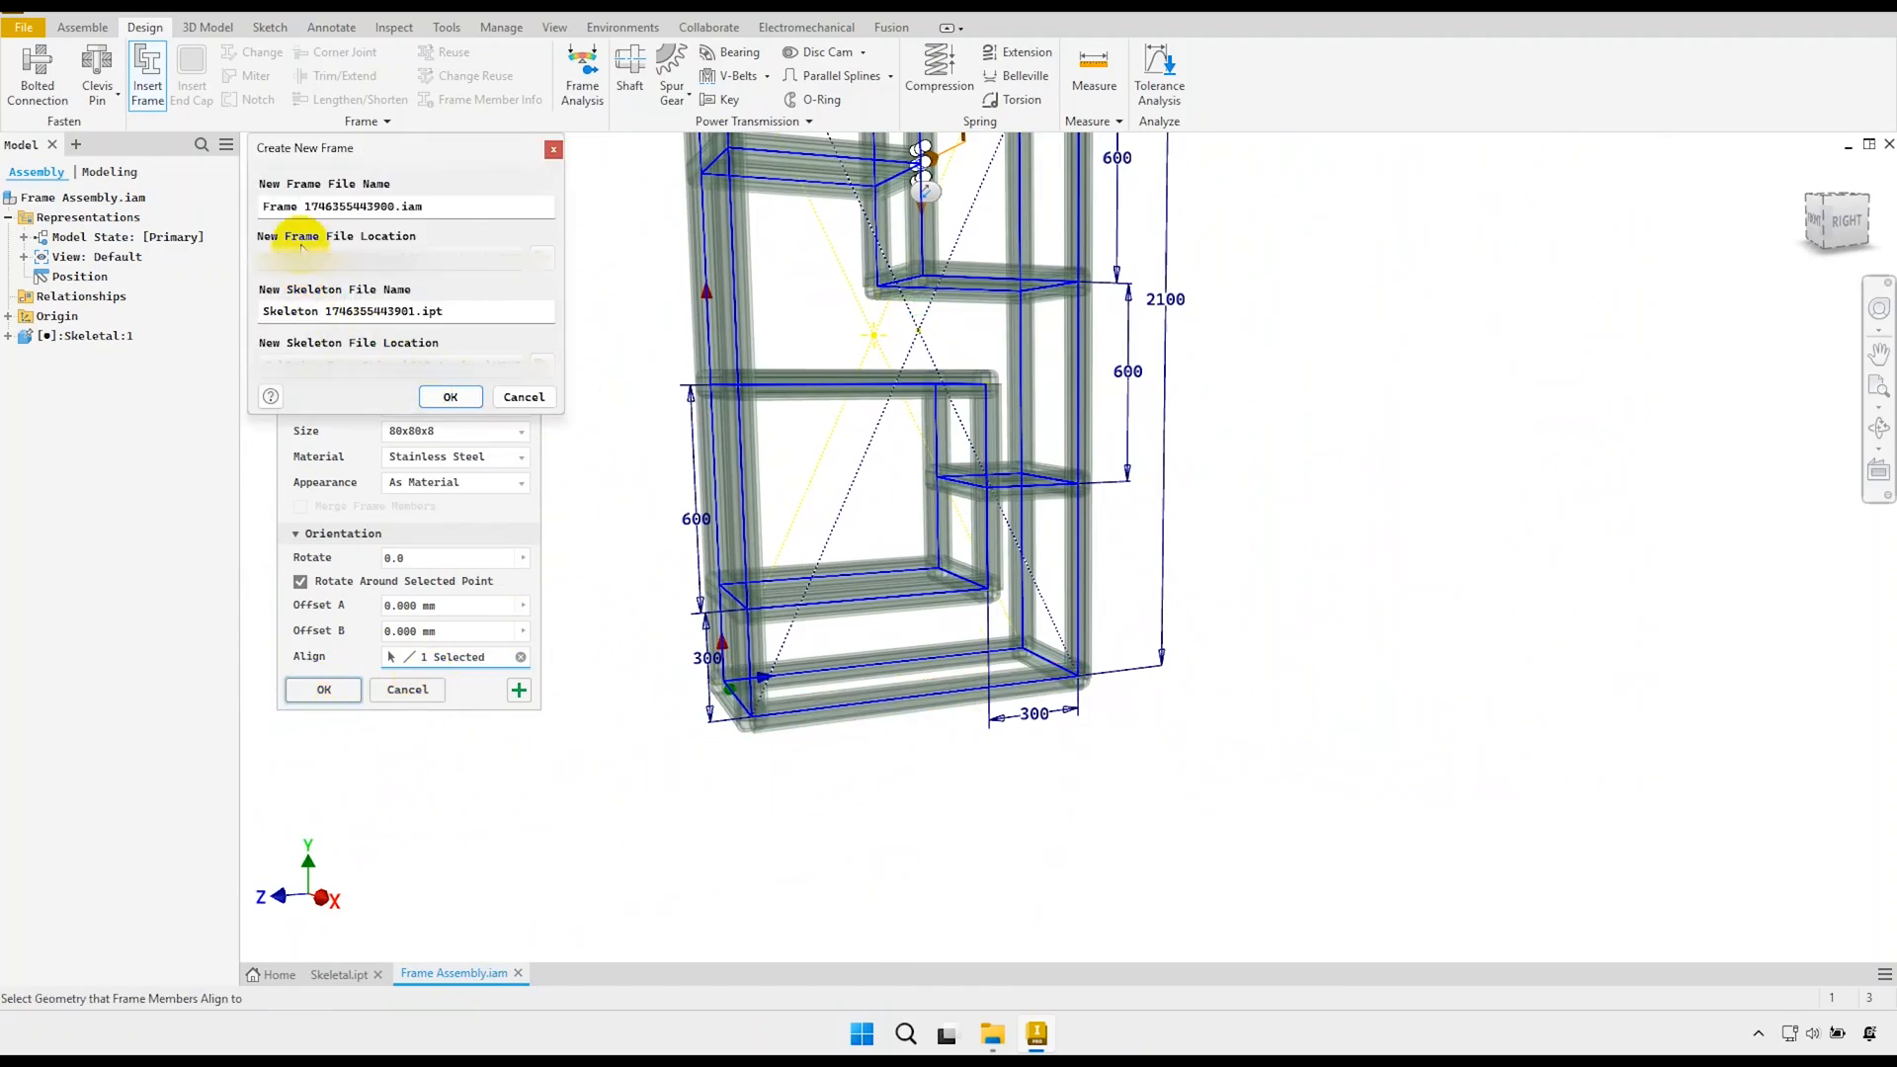
drag(298, 205, 454, 216)
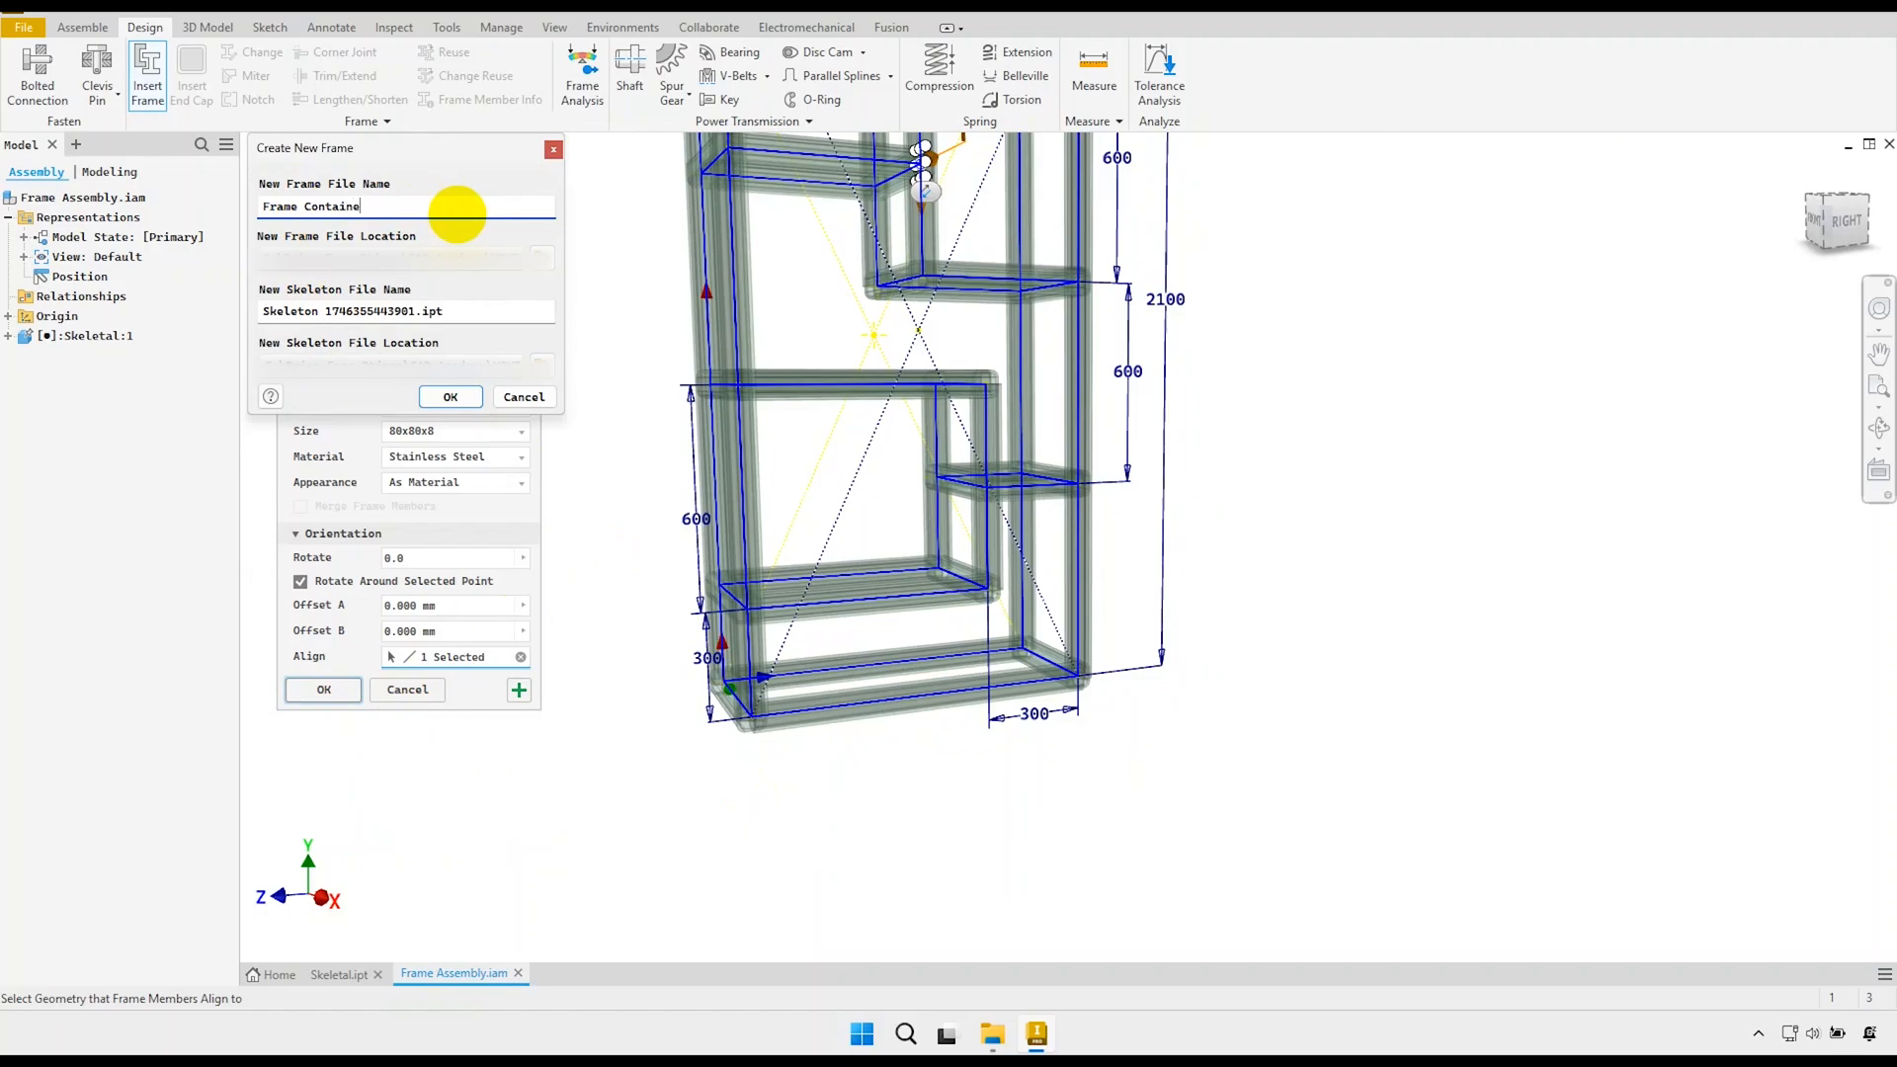
click(542, 259)
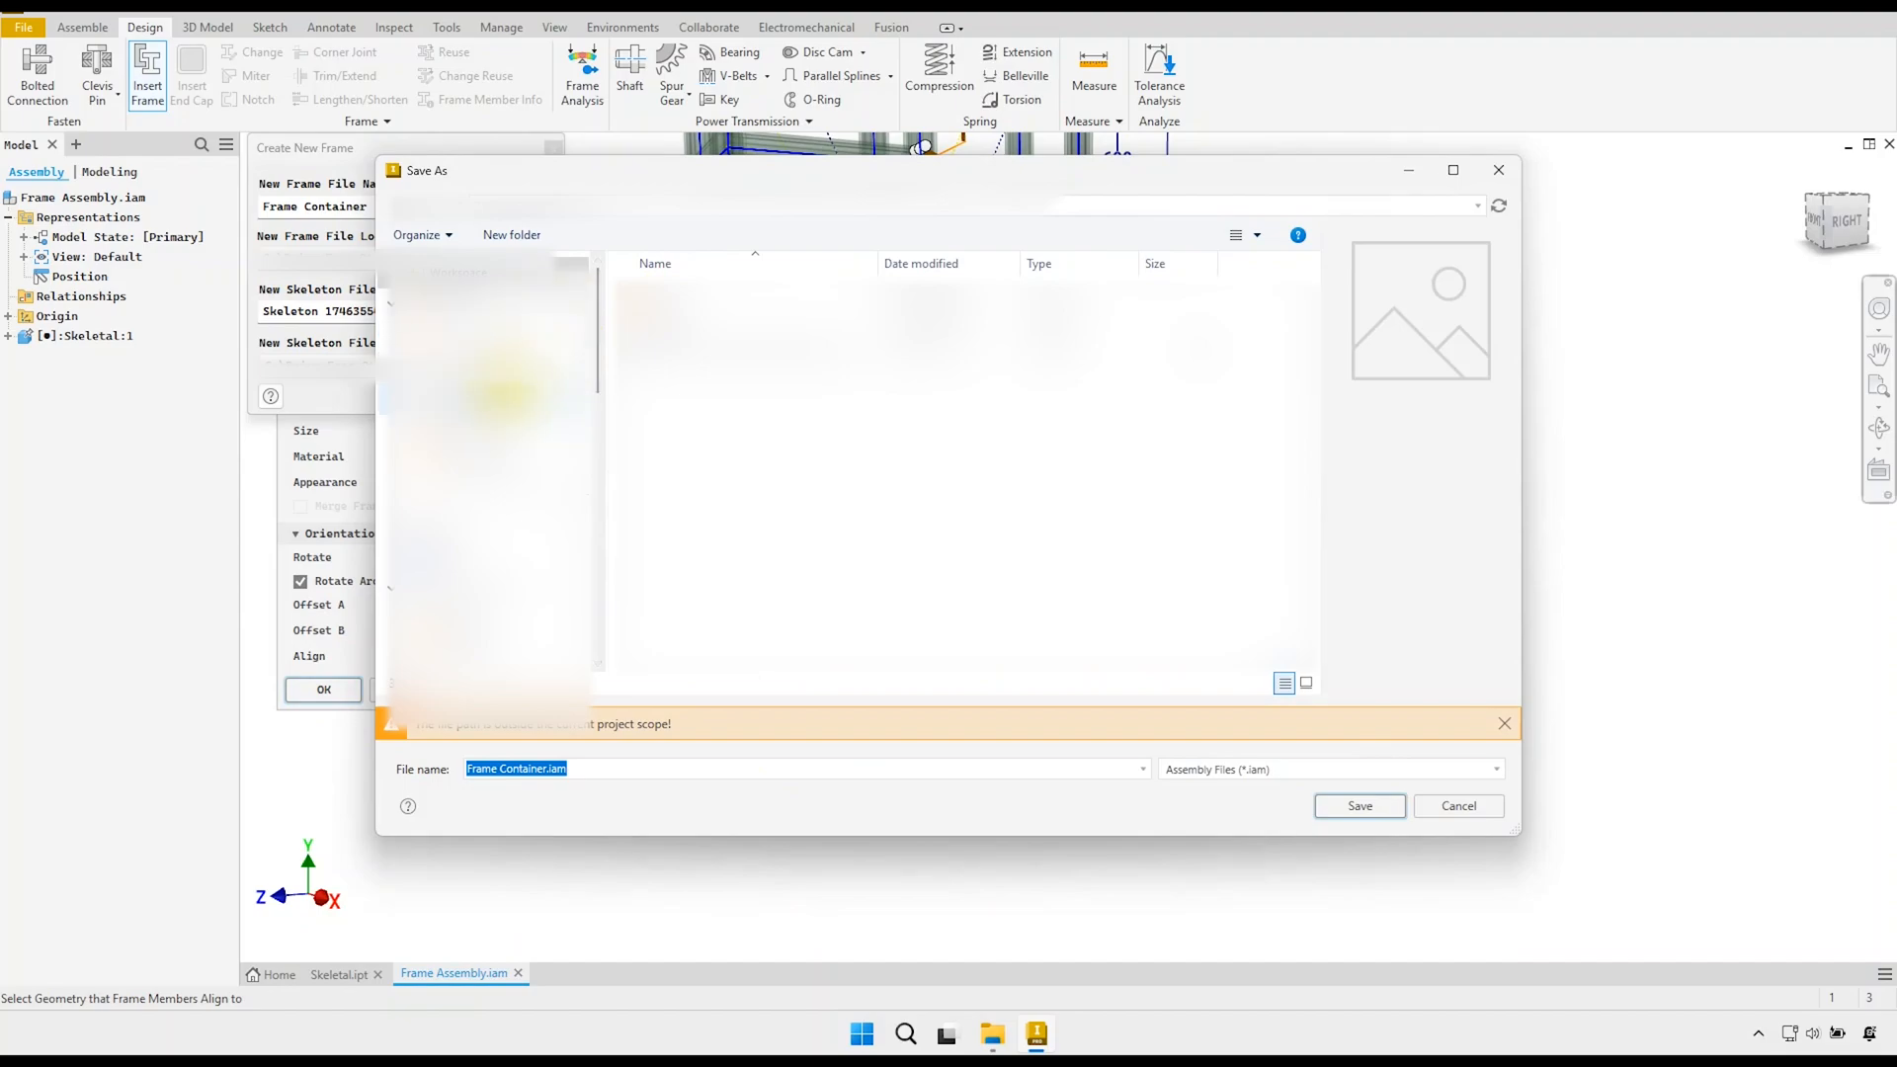
scroll(484, 385, down, 5)
scroll(476, 415, up, 3)
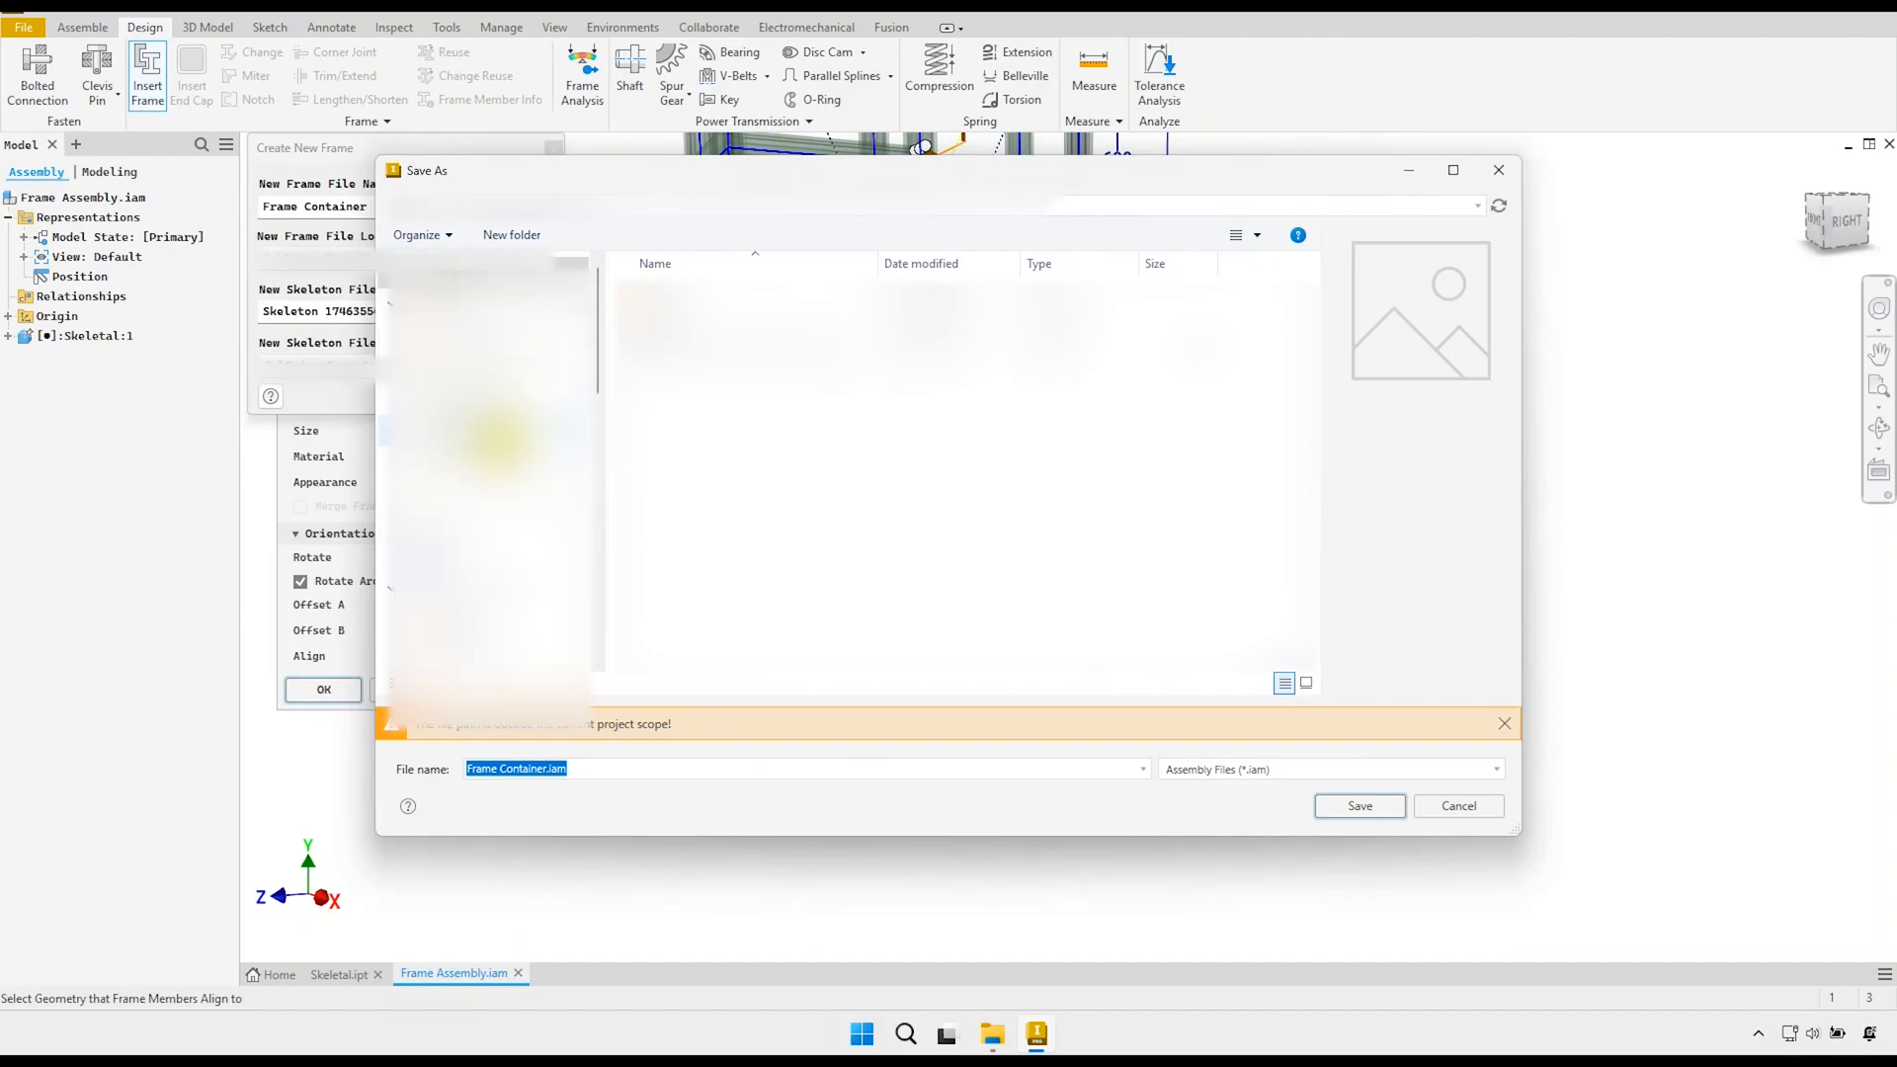
scroll(500, 436, down, 3)
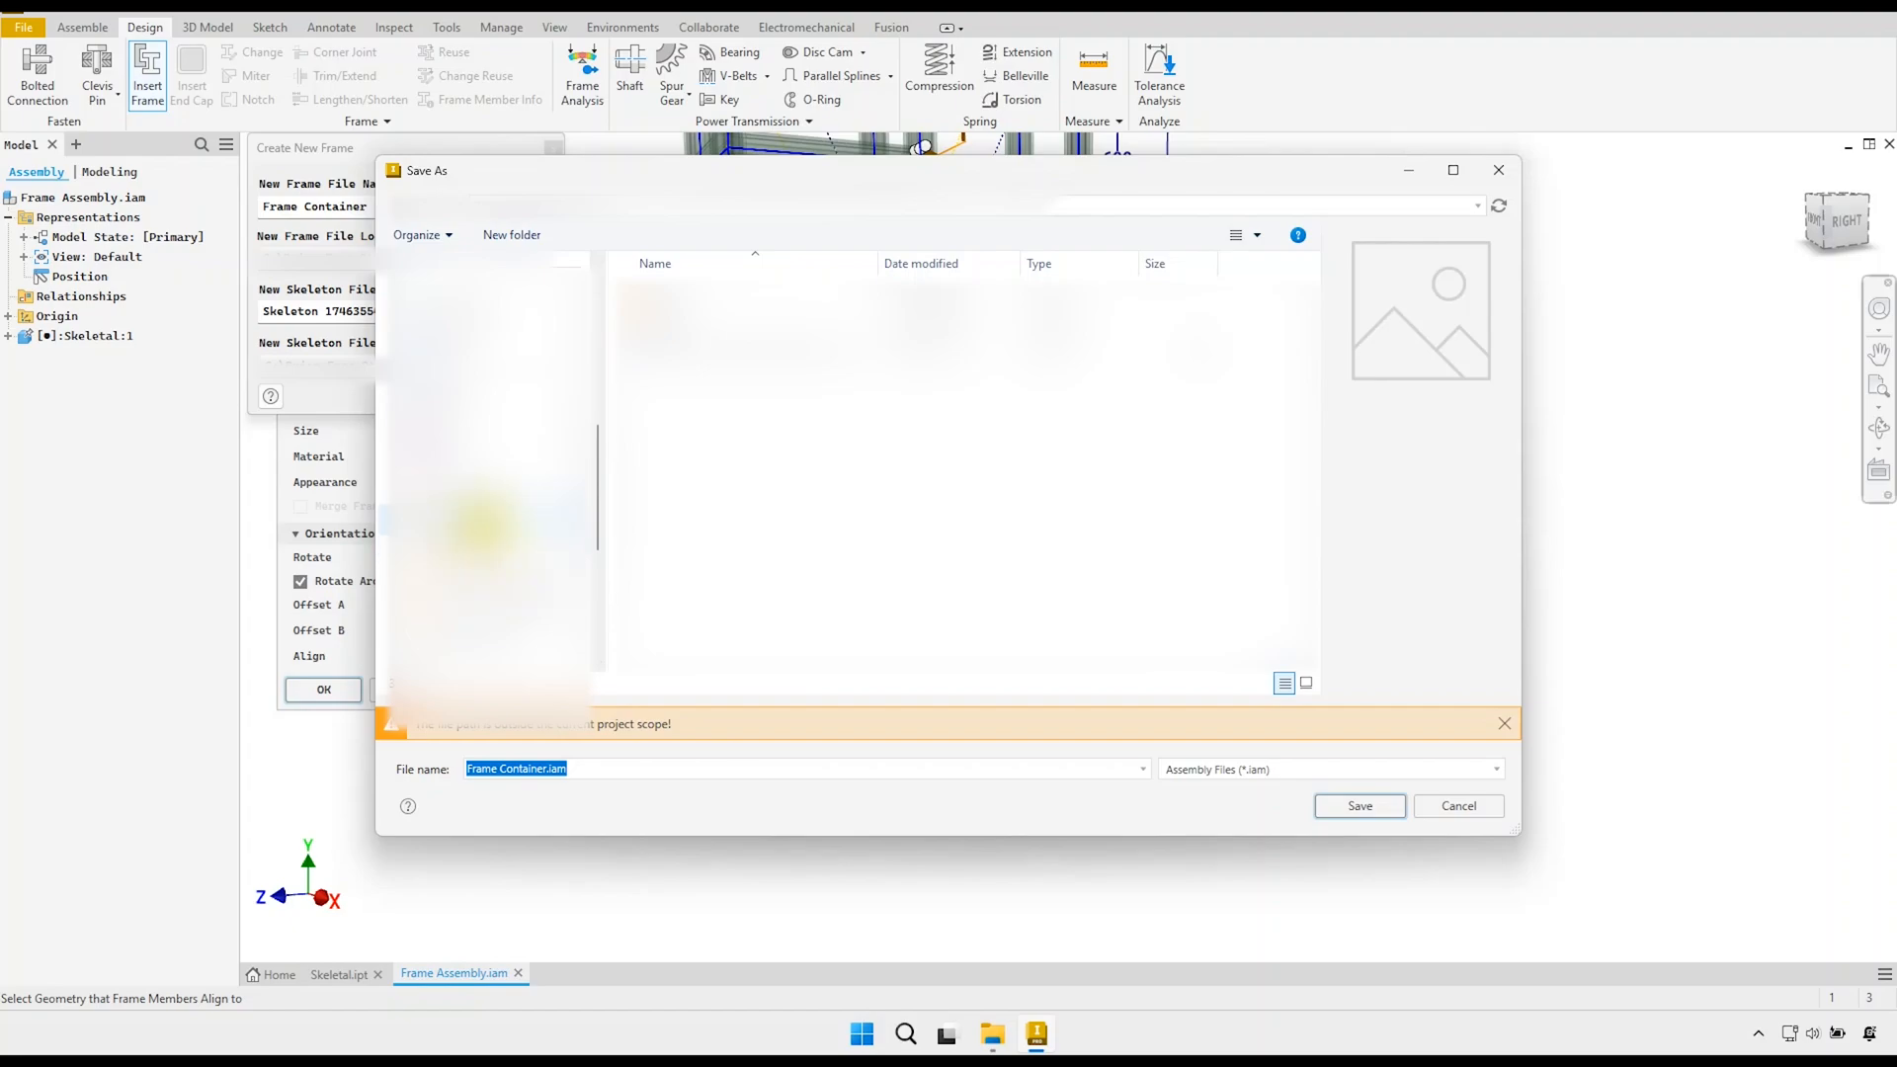
click(485, 488)
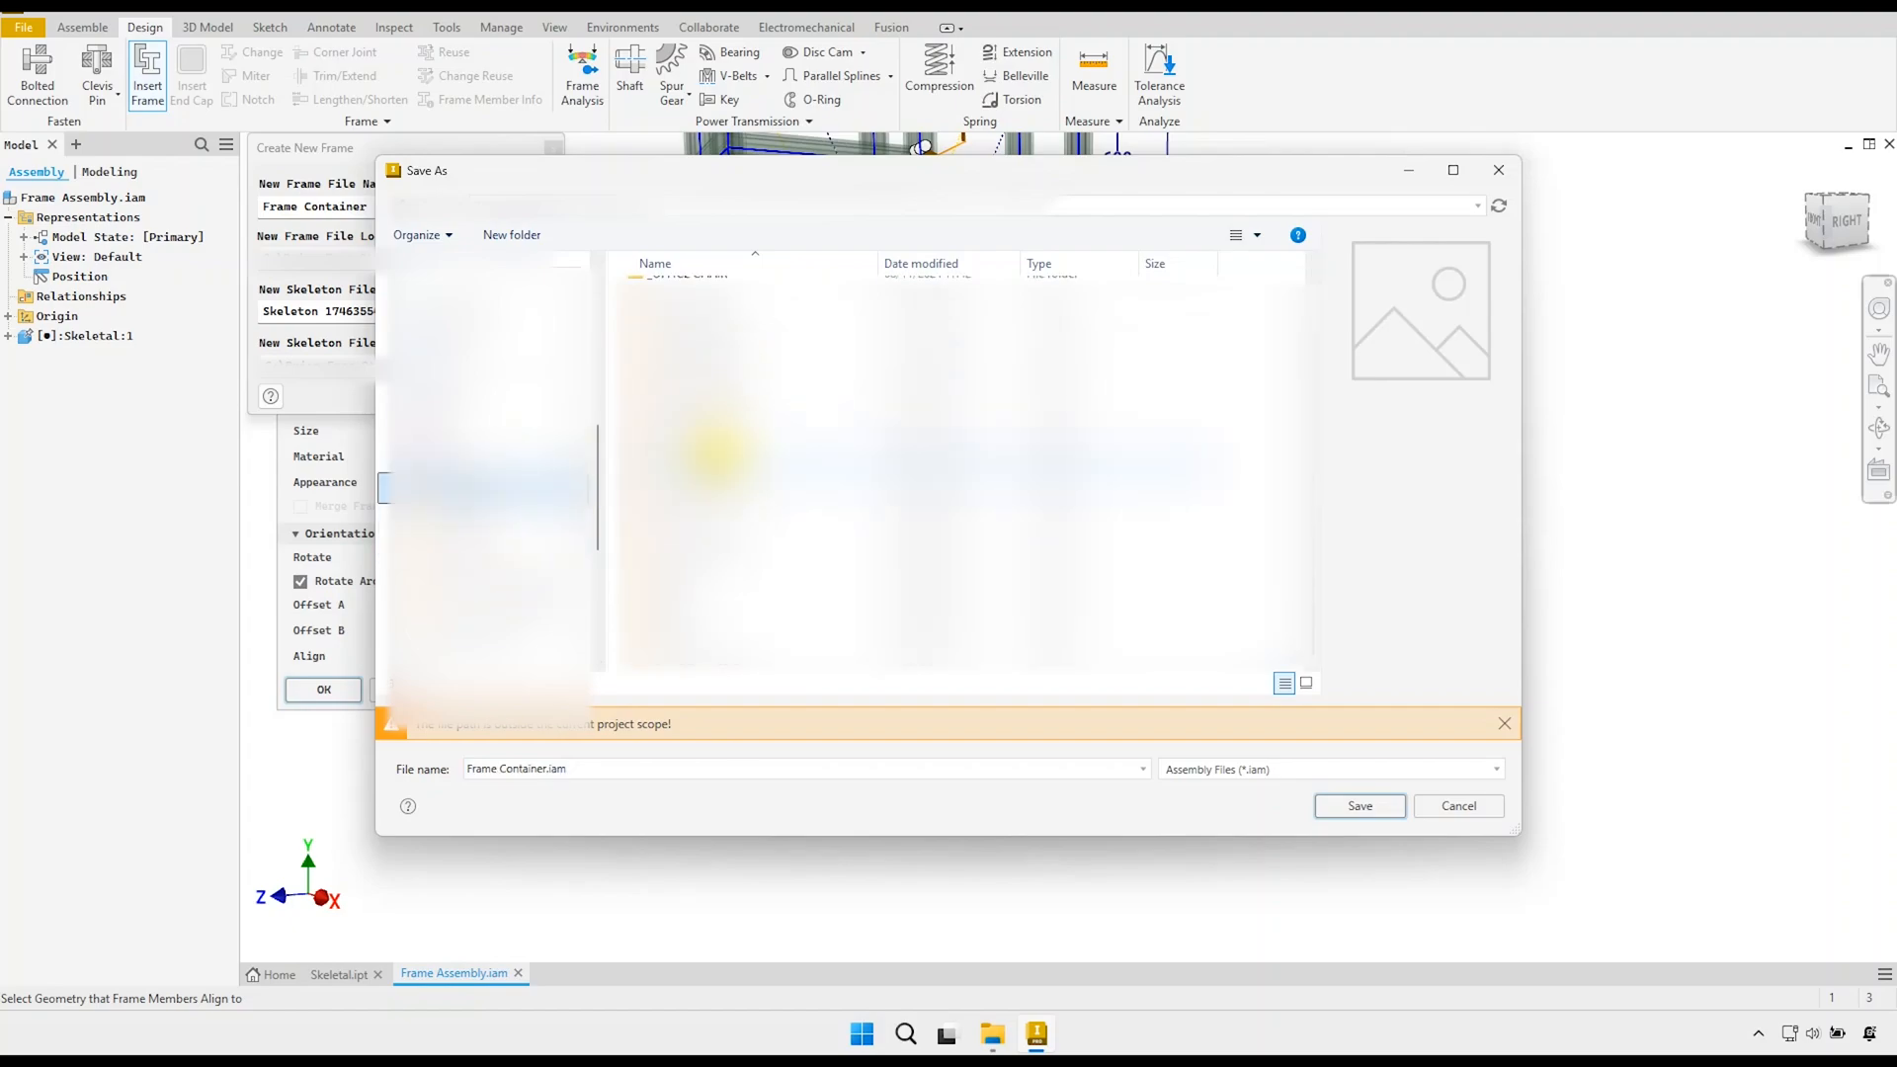
double_click(729, 628)
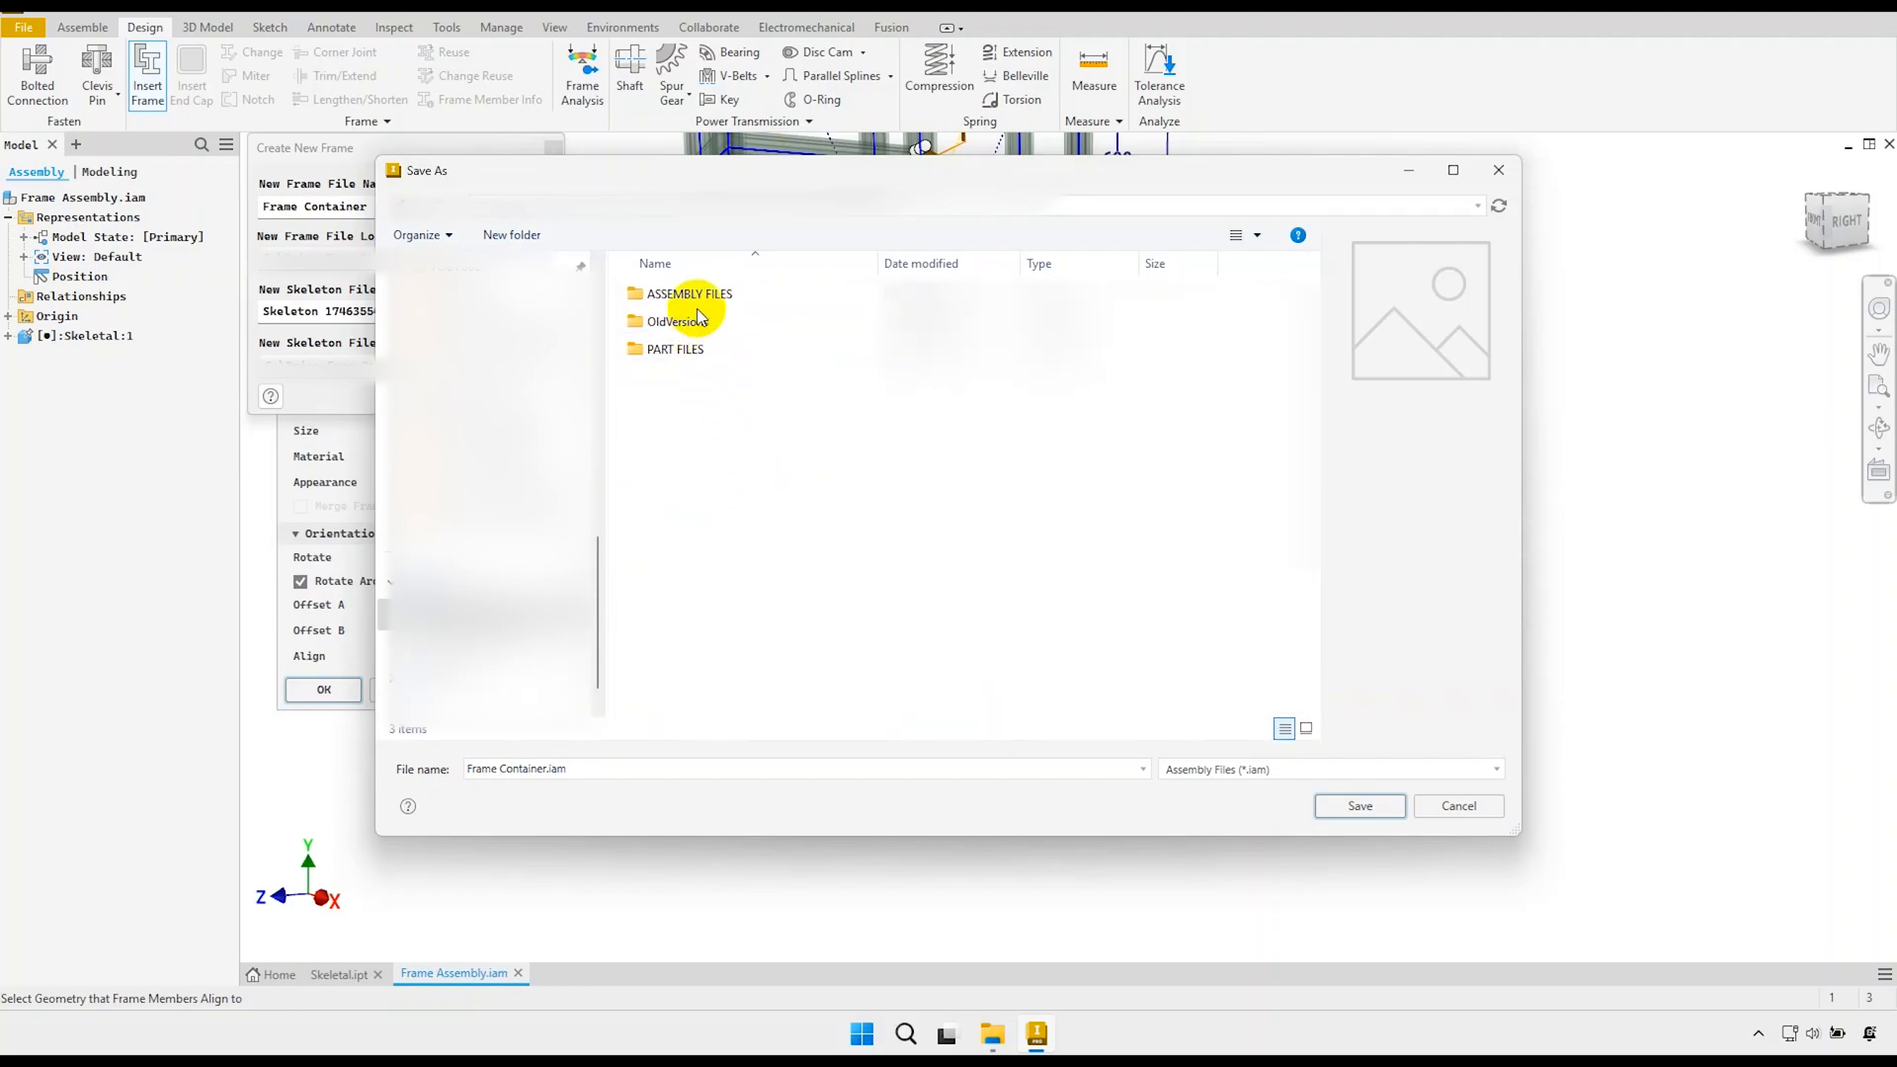
double_click(695, 295)
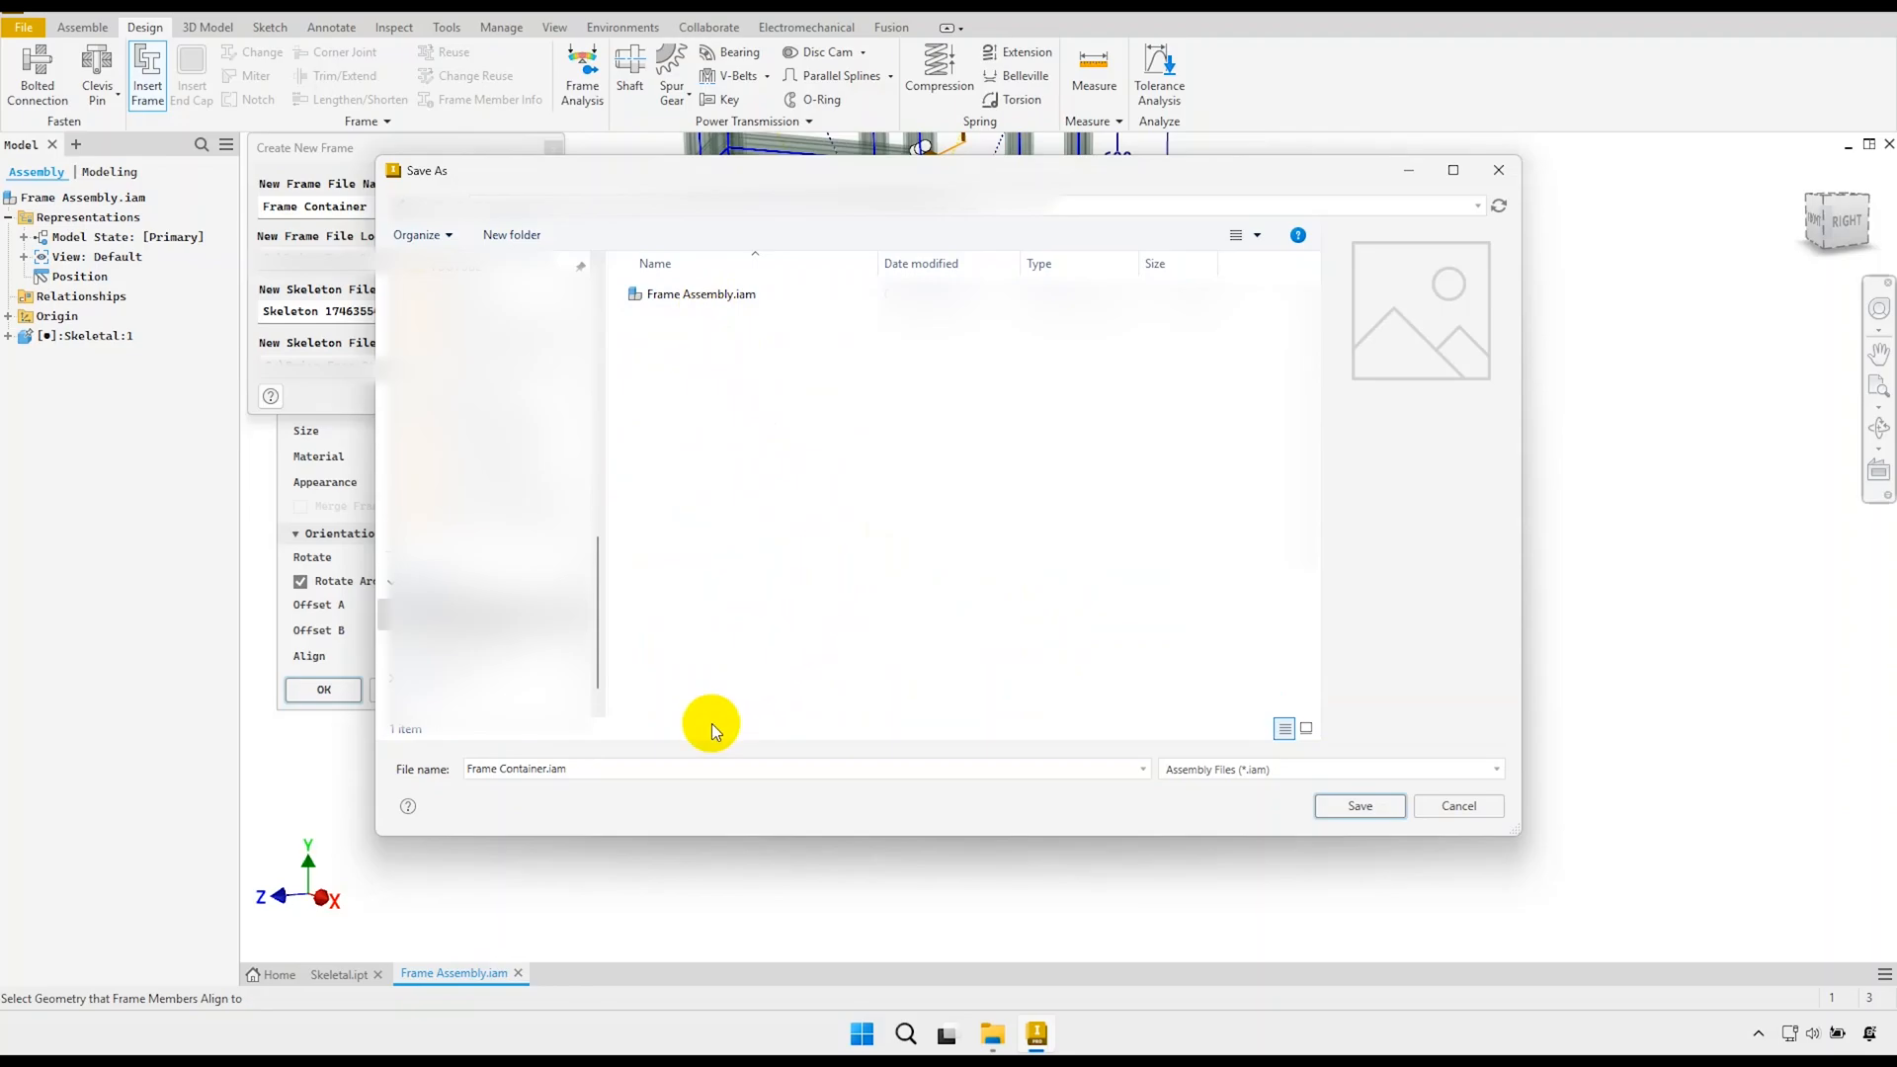
click(1359, 806)
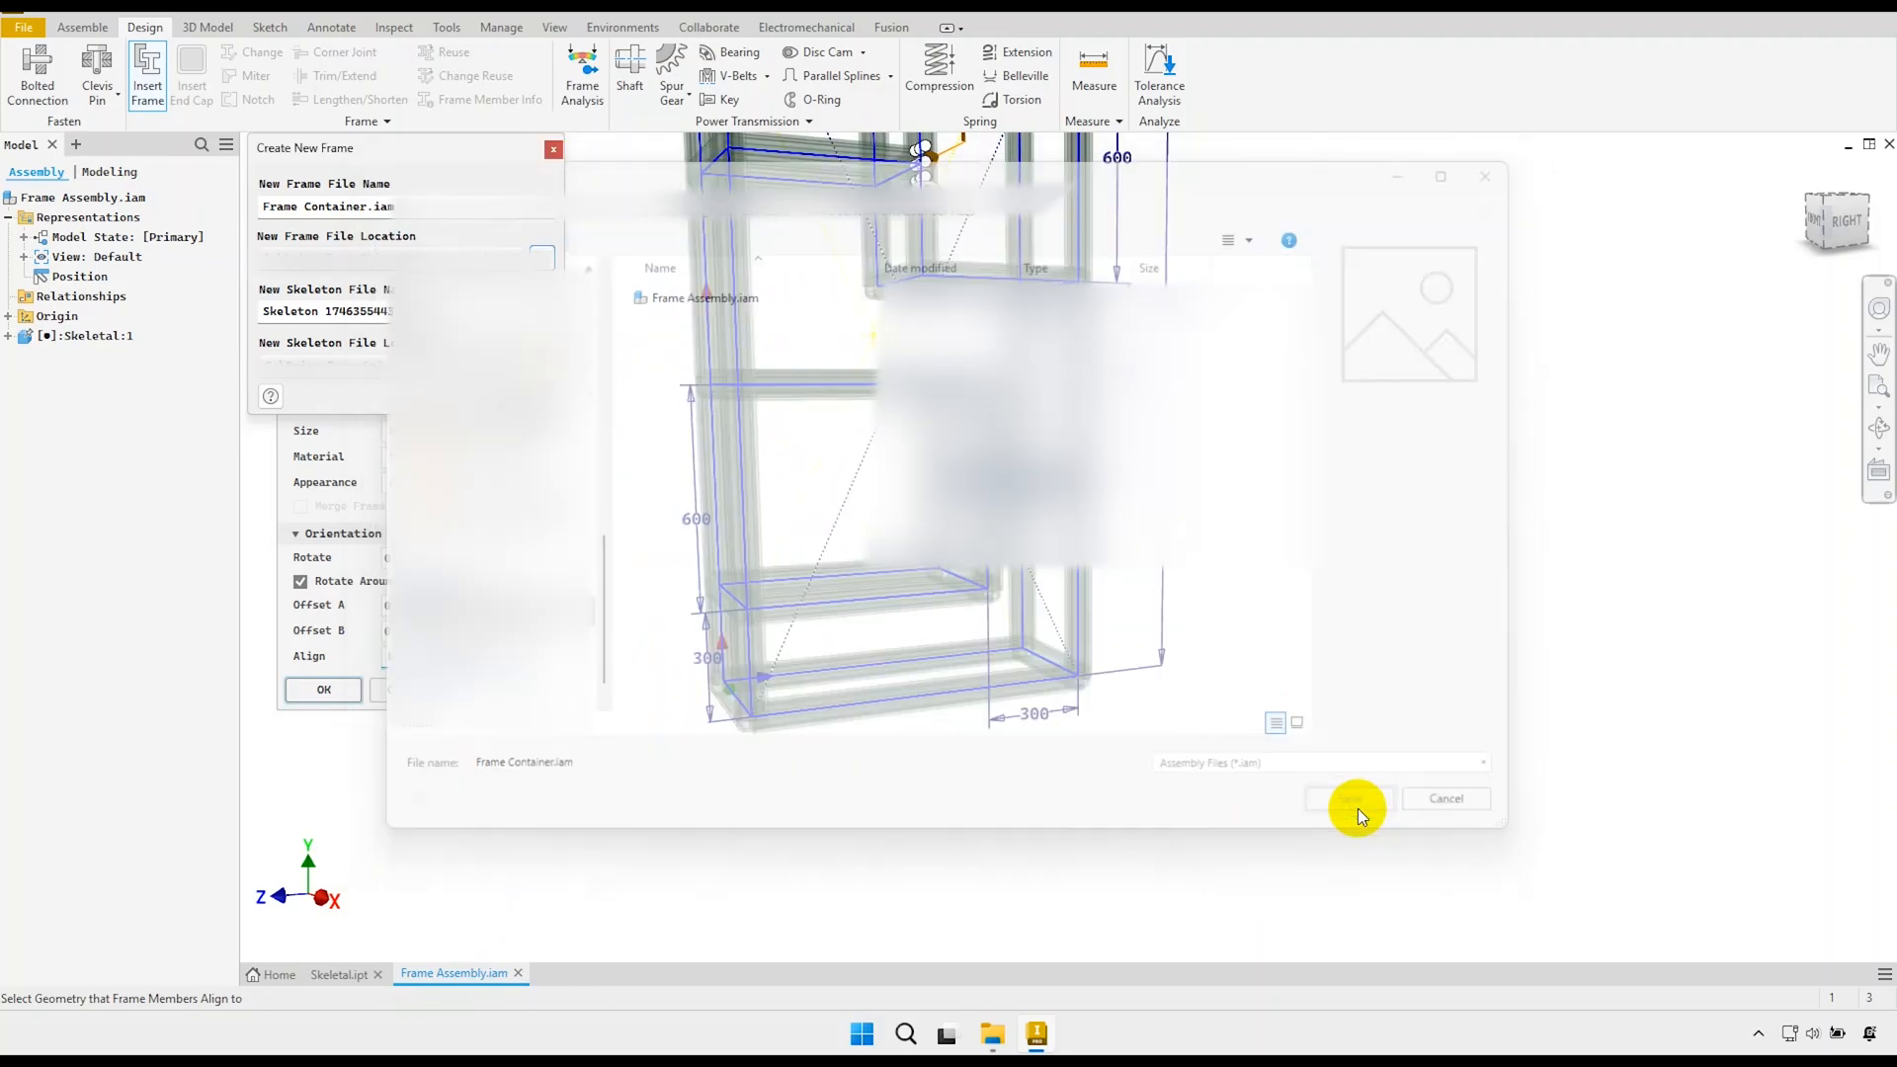
Name the new skeleton file Reference Skeleton.ipt and generate the frame members with their proposed names.
drag(327, 311, 493, 337)
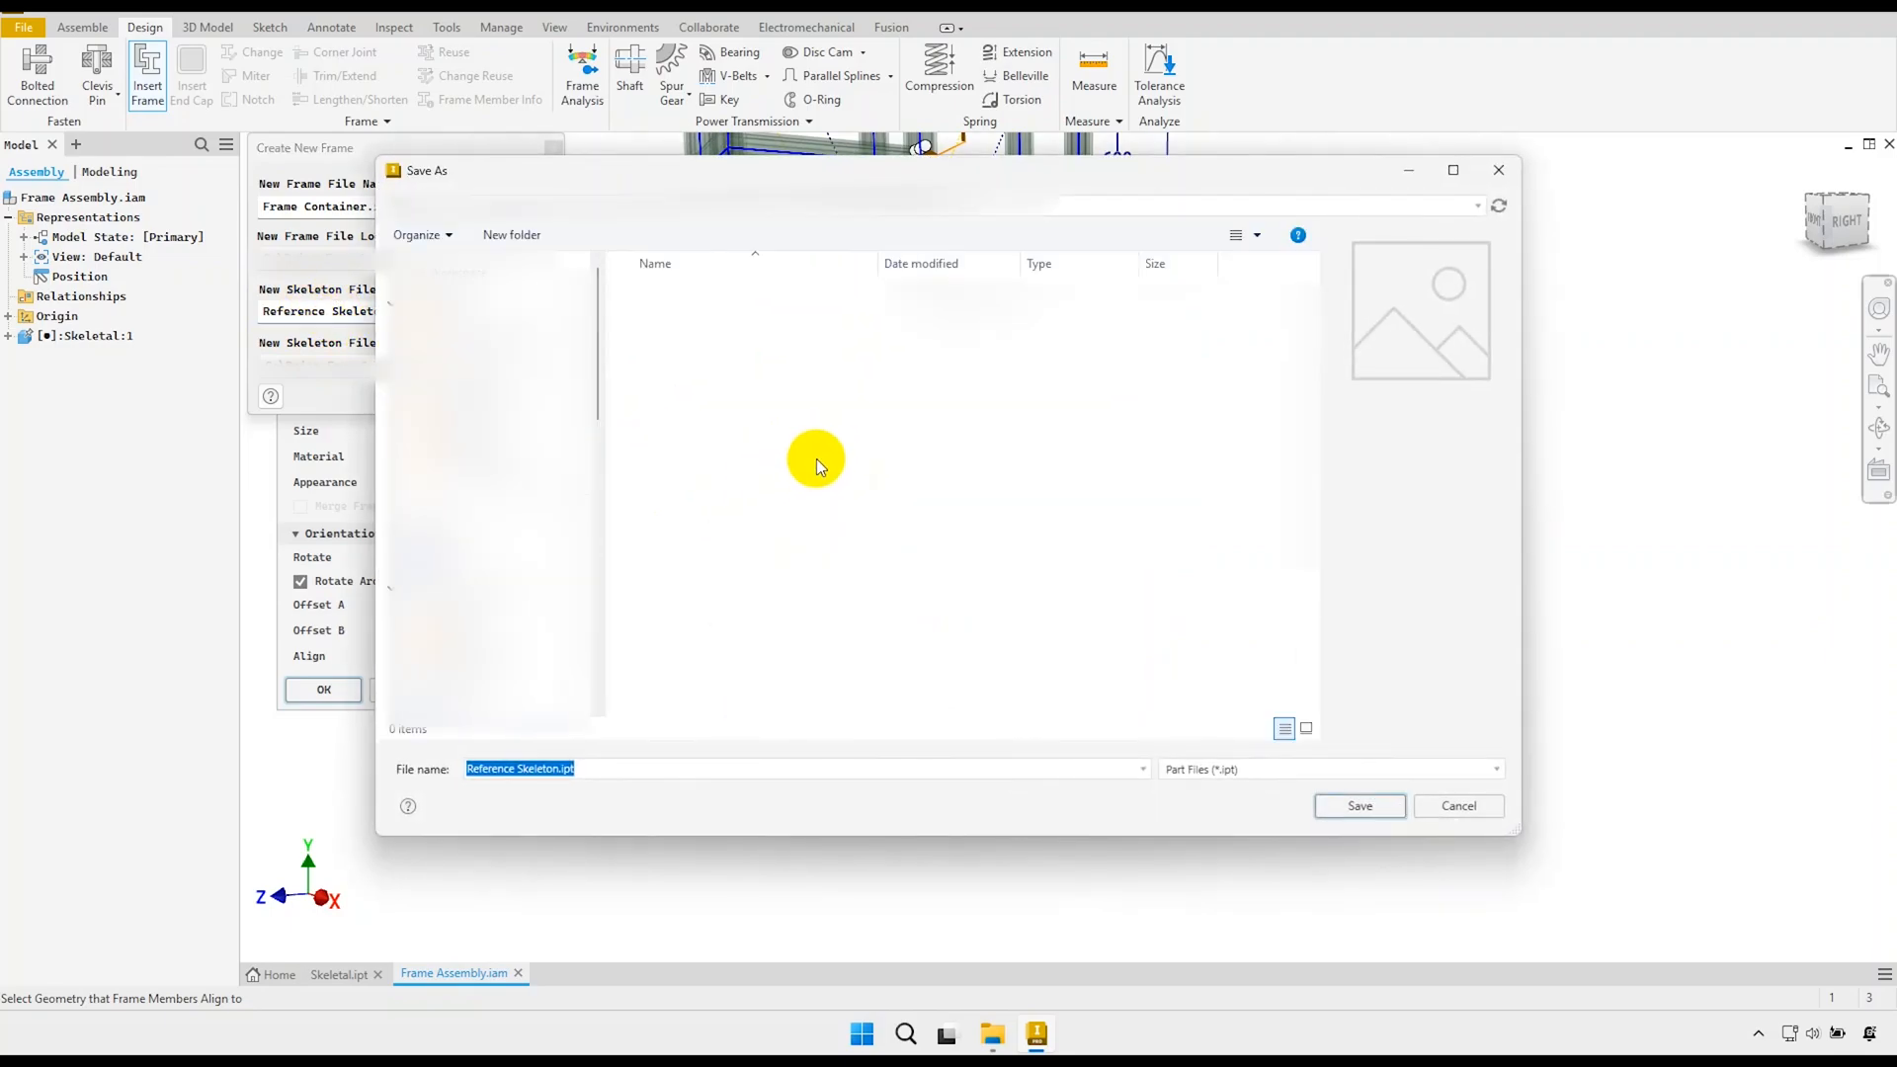
click(1361, 805)
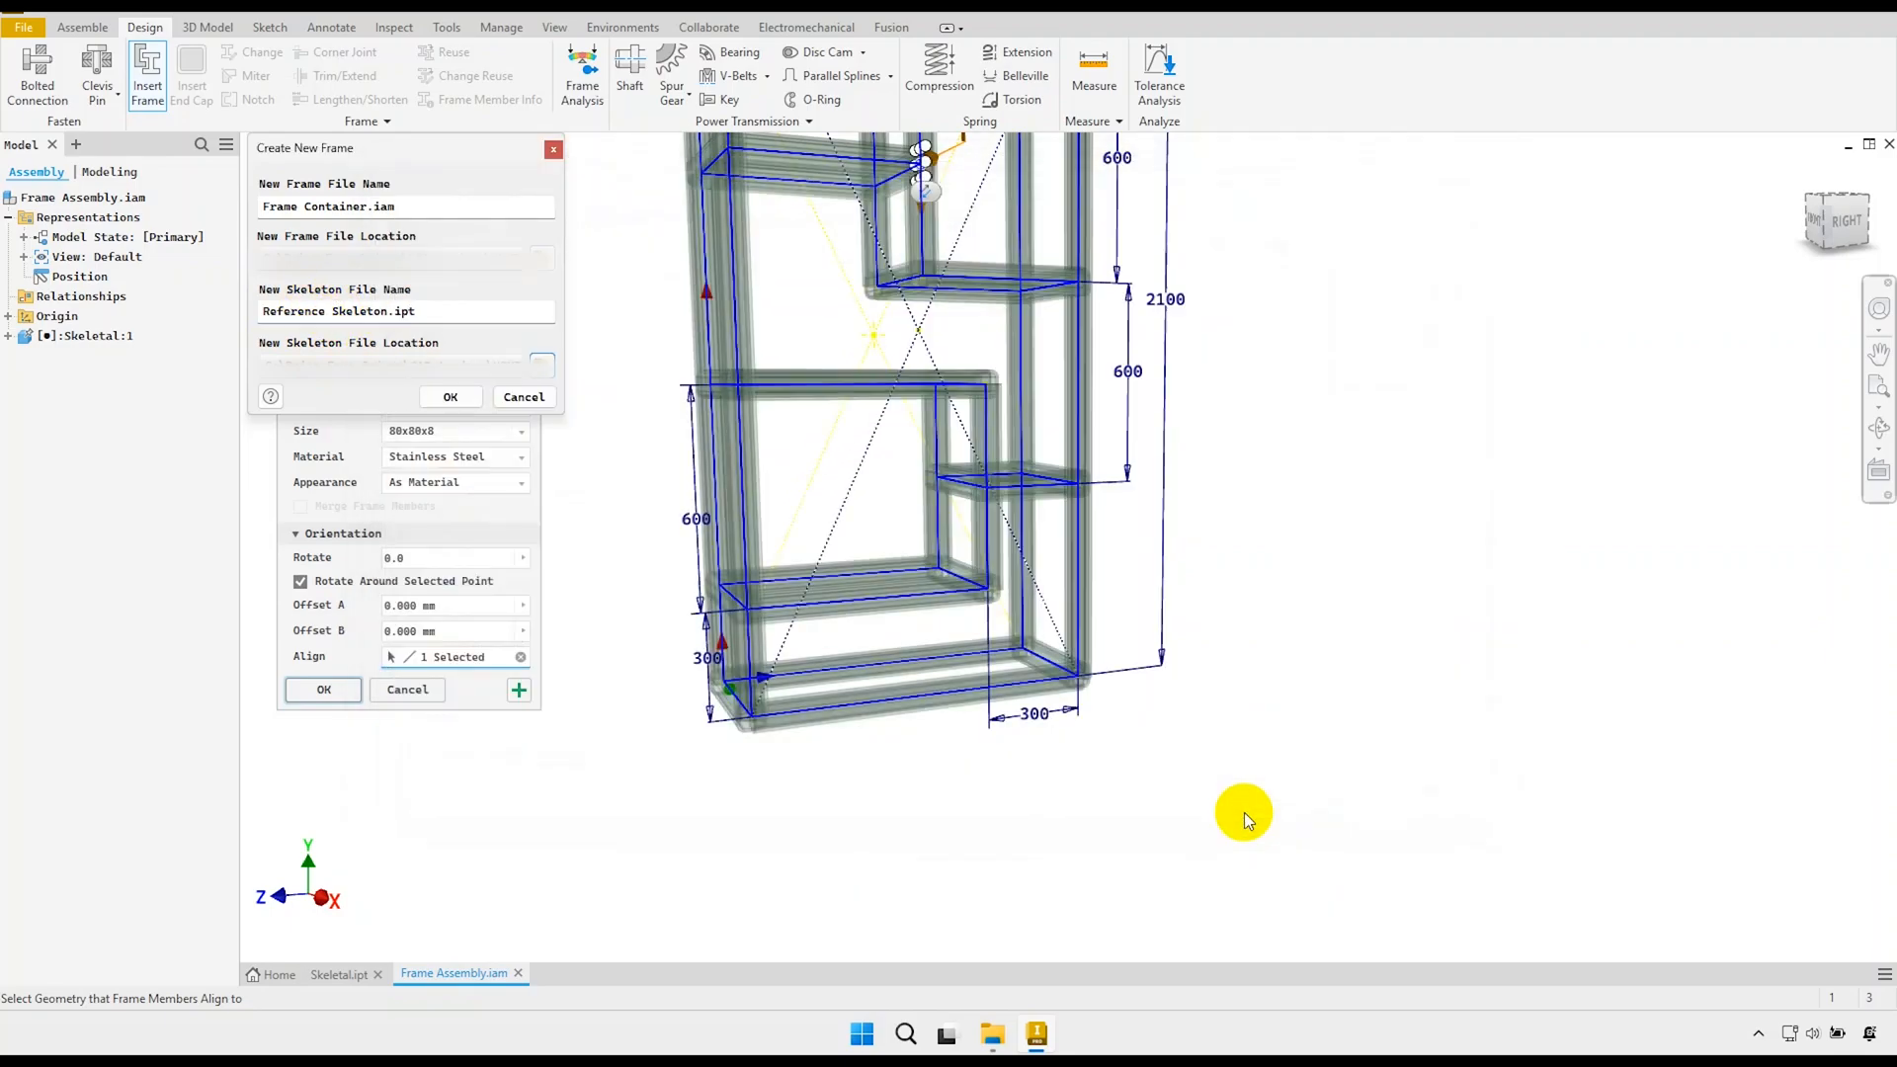
click(451, 398)
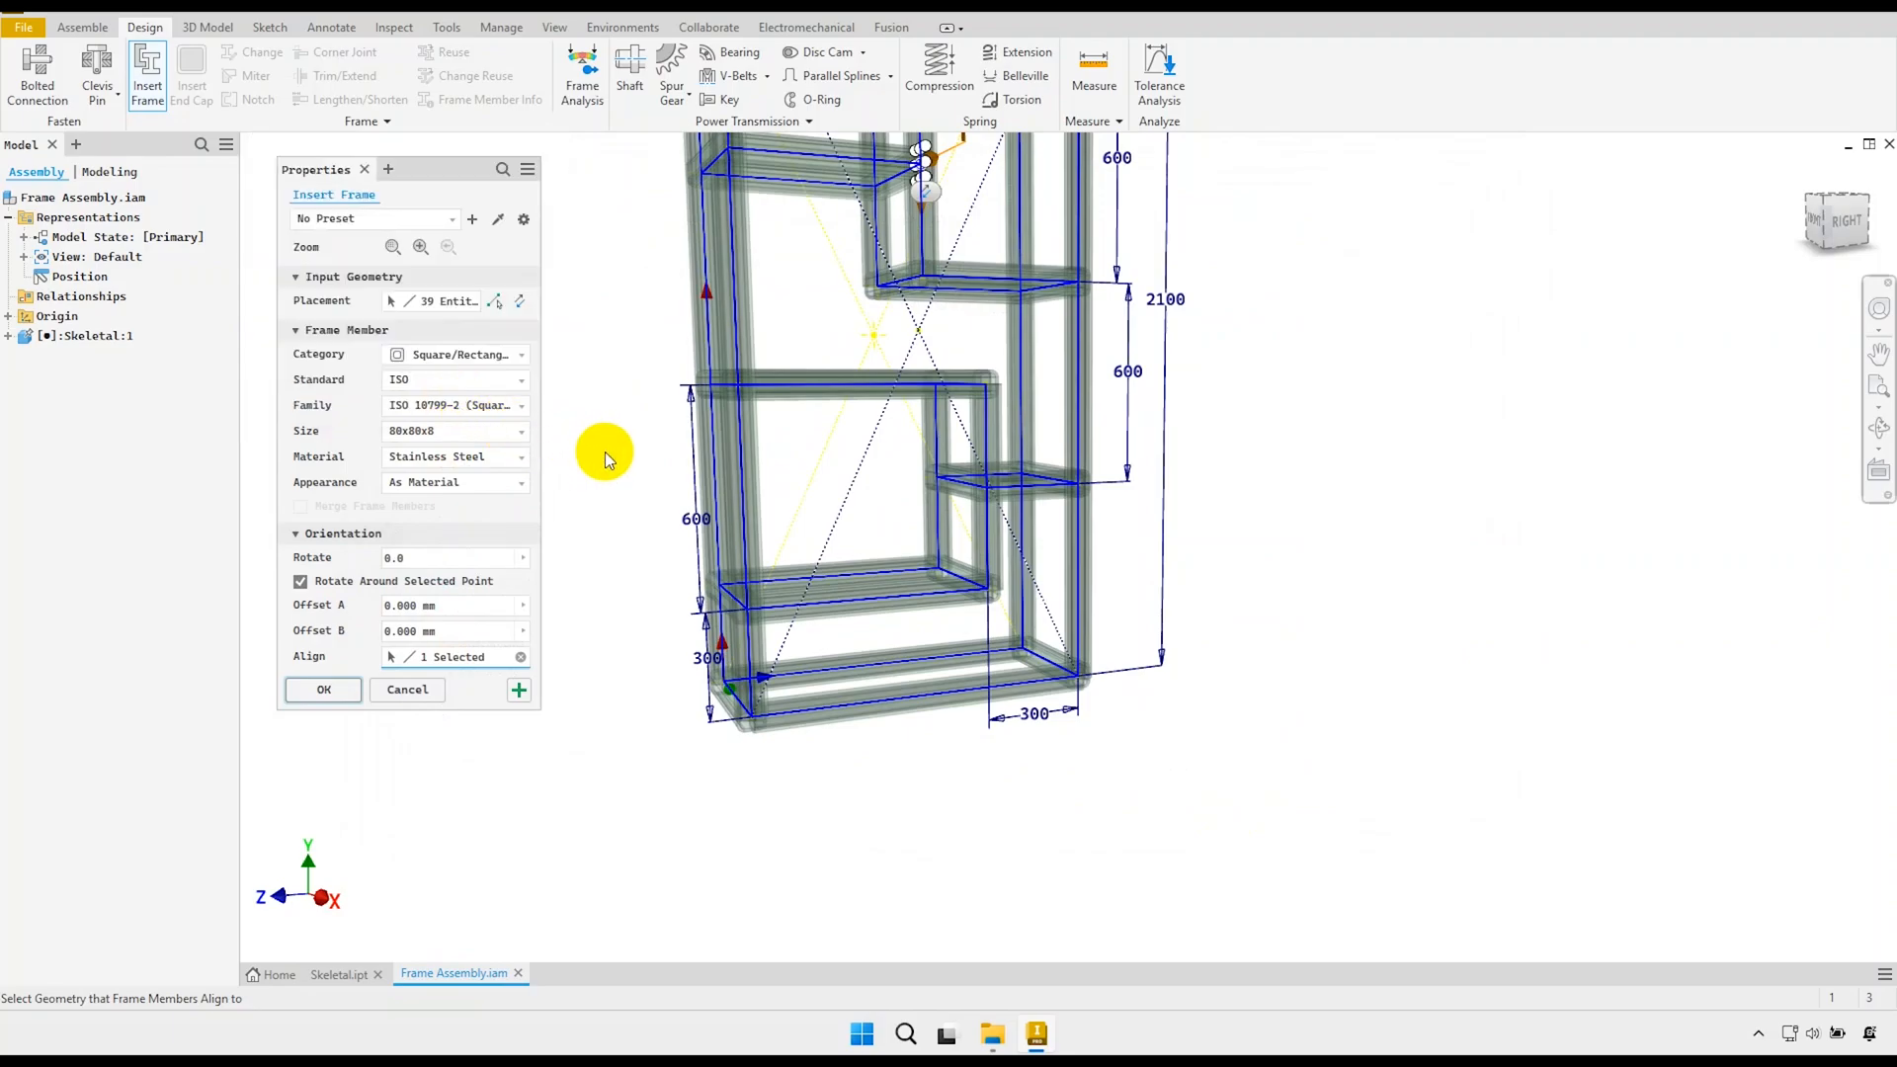
click(519, 690)
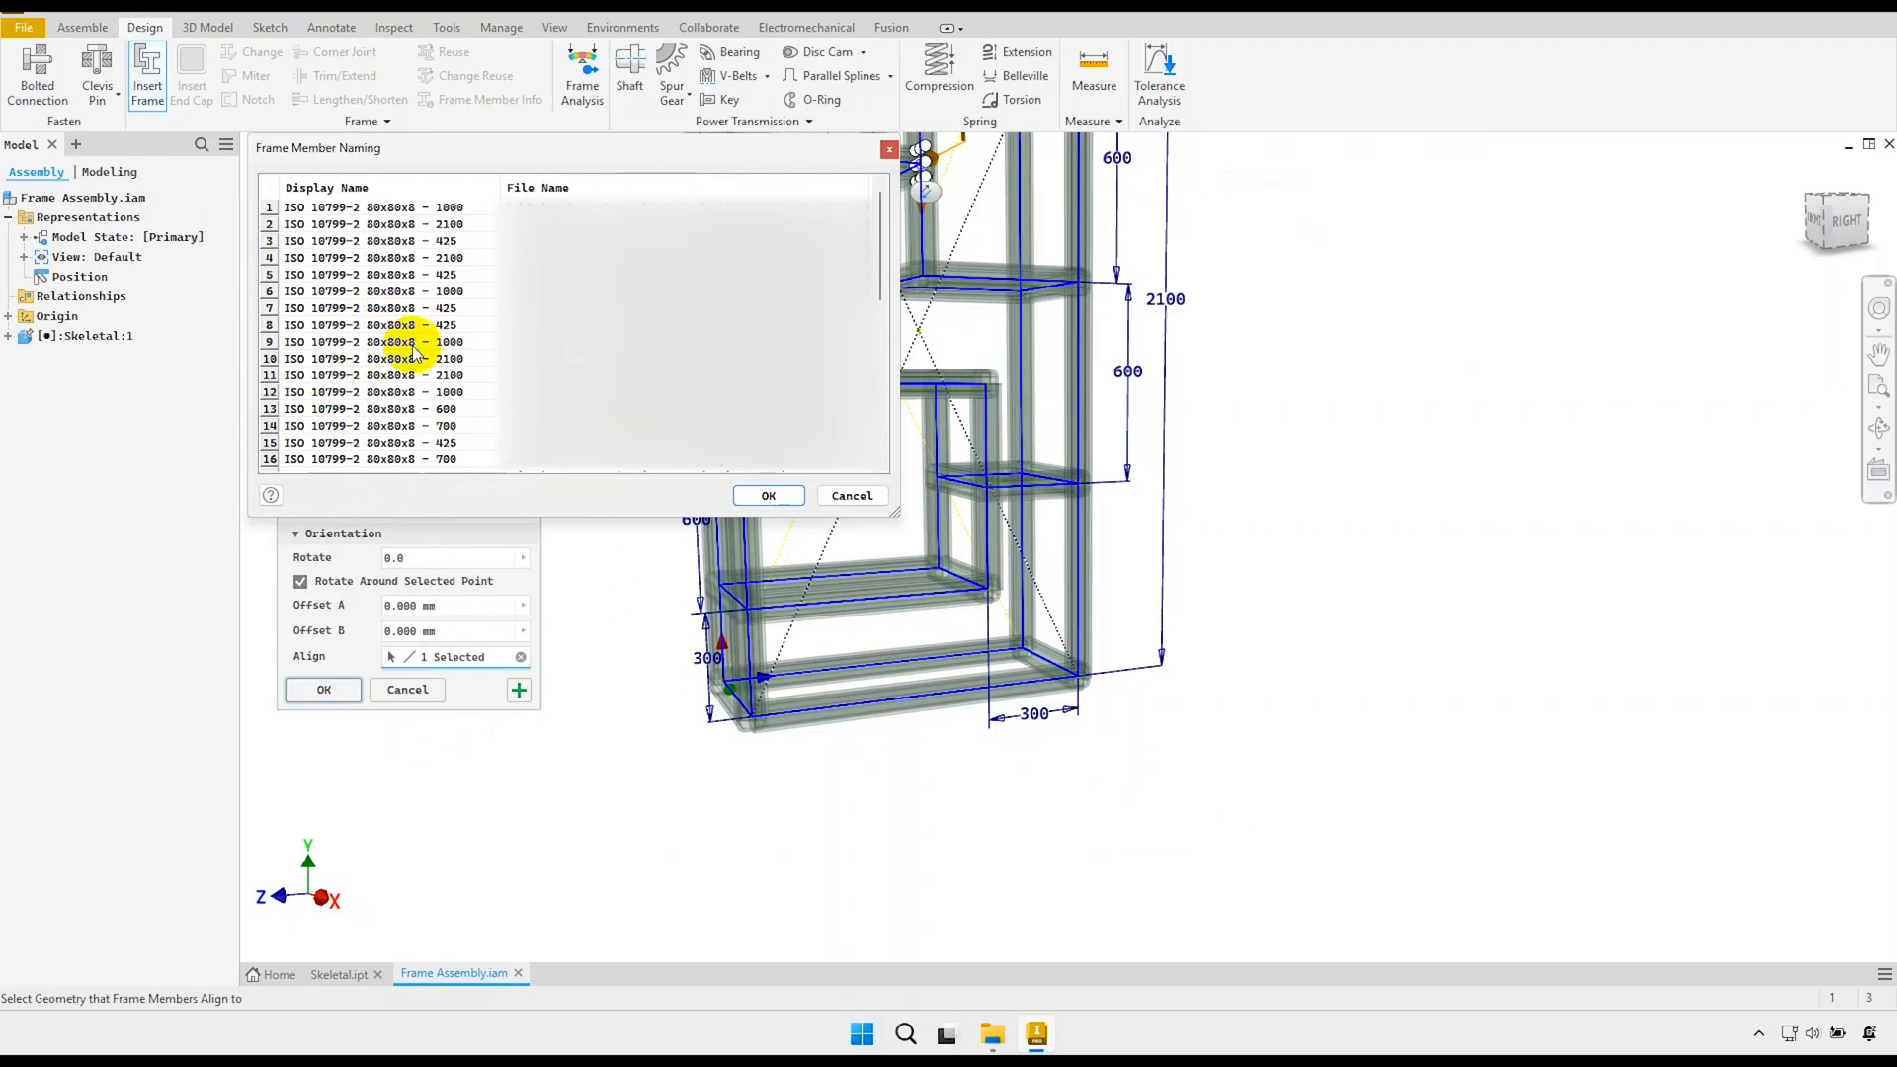
click(771, 497)
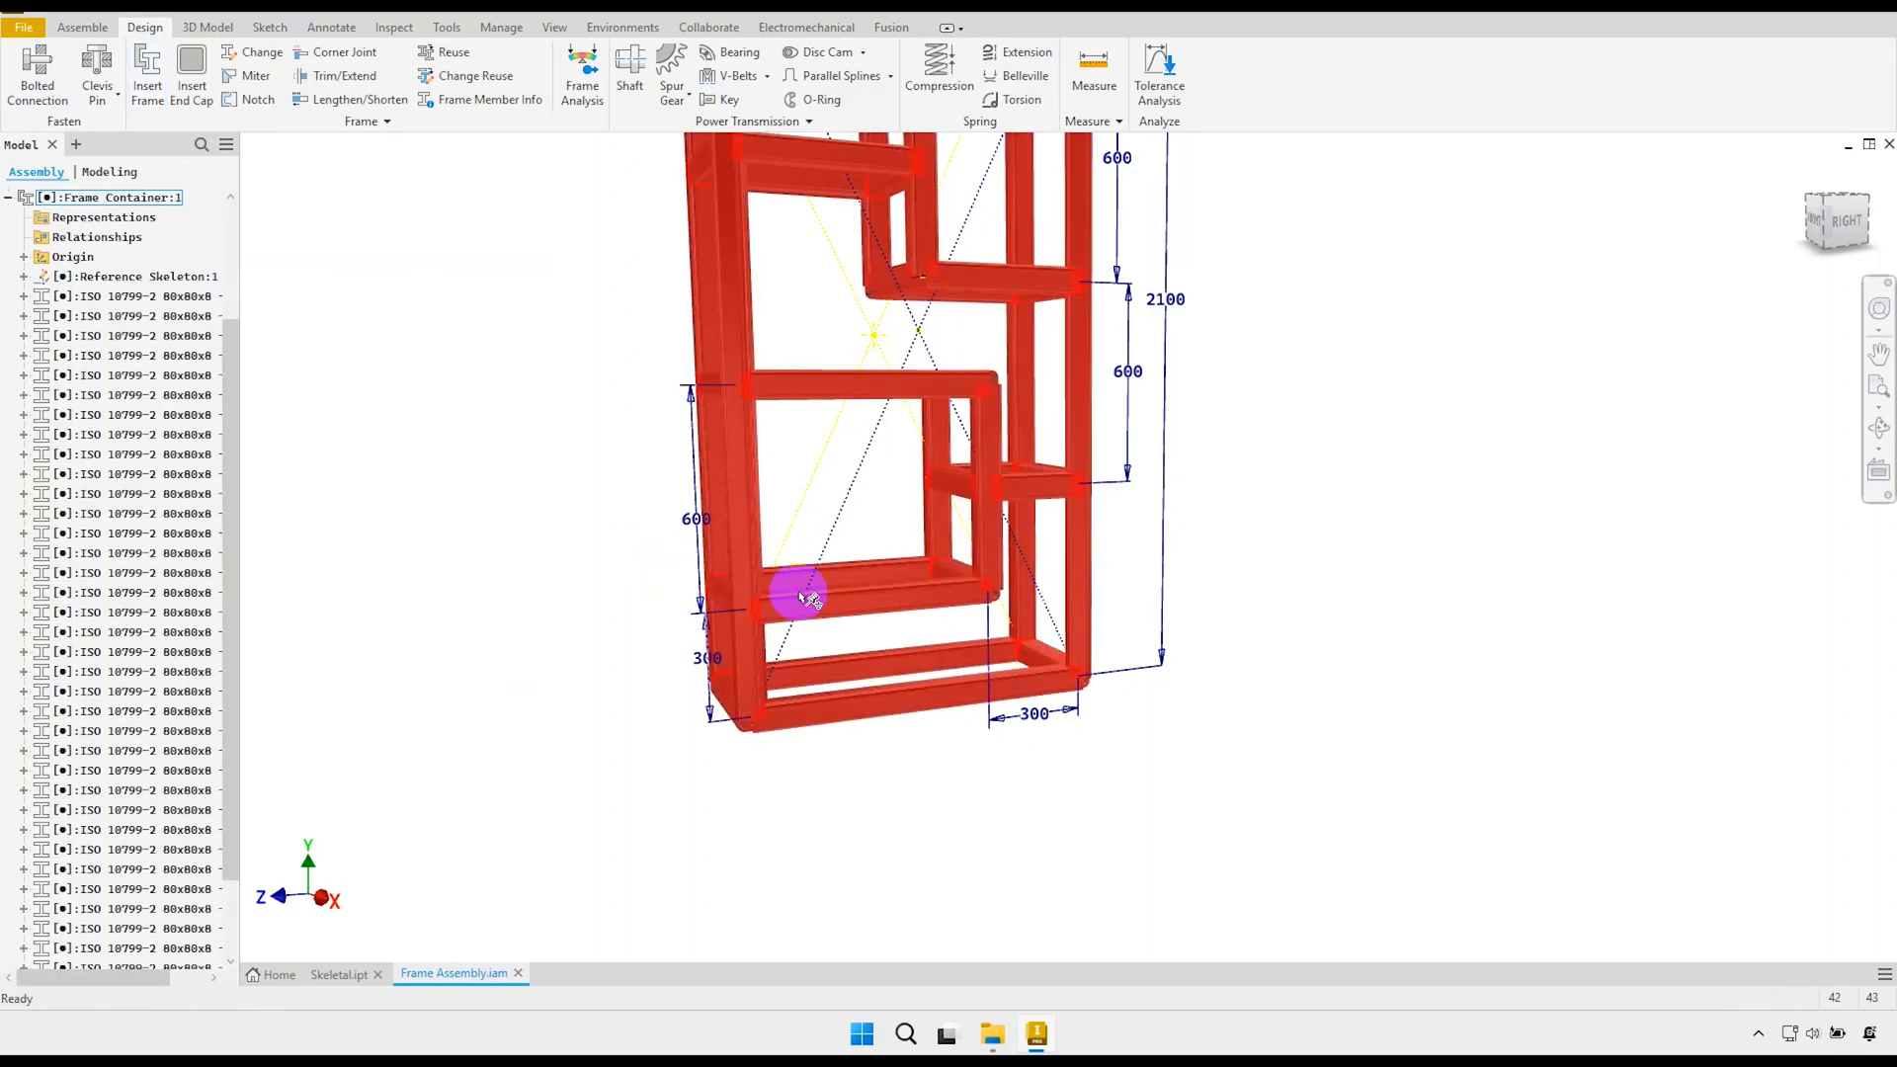
Open the Frame Container subassembly for in-place editing.
middle_drag(831, 600, 759, 777)
middle_drag(692, 281, 711, 517)
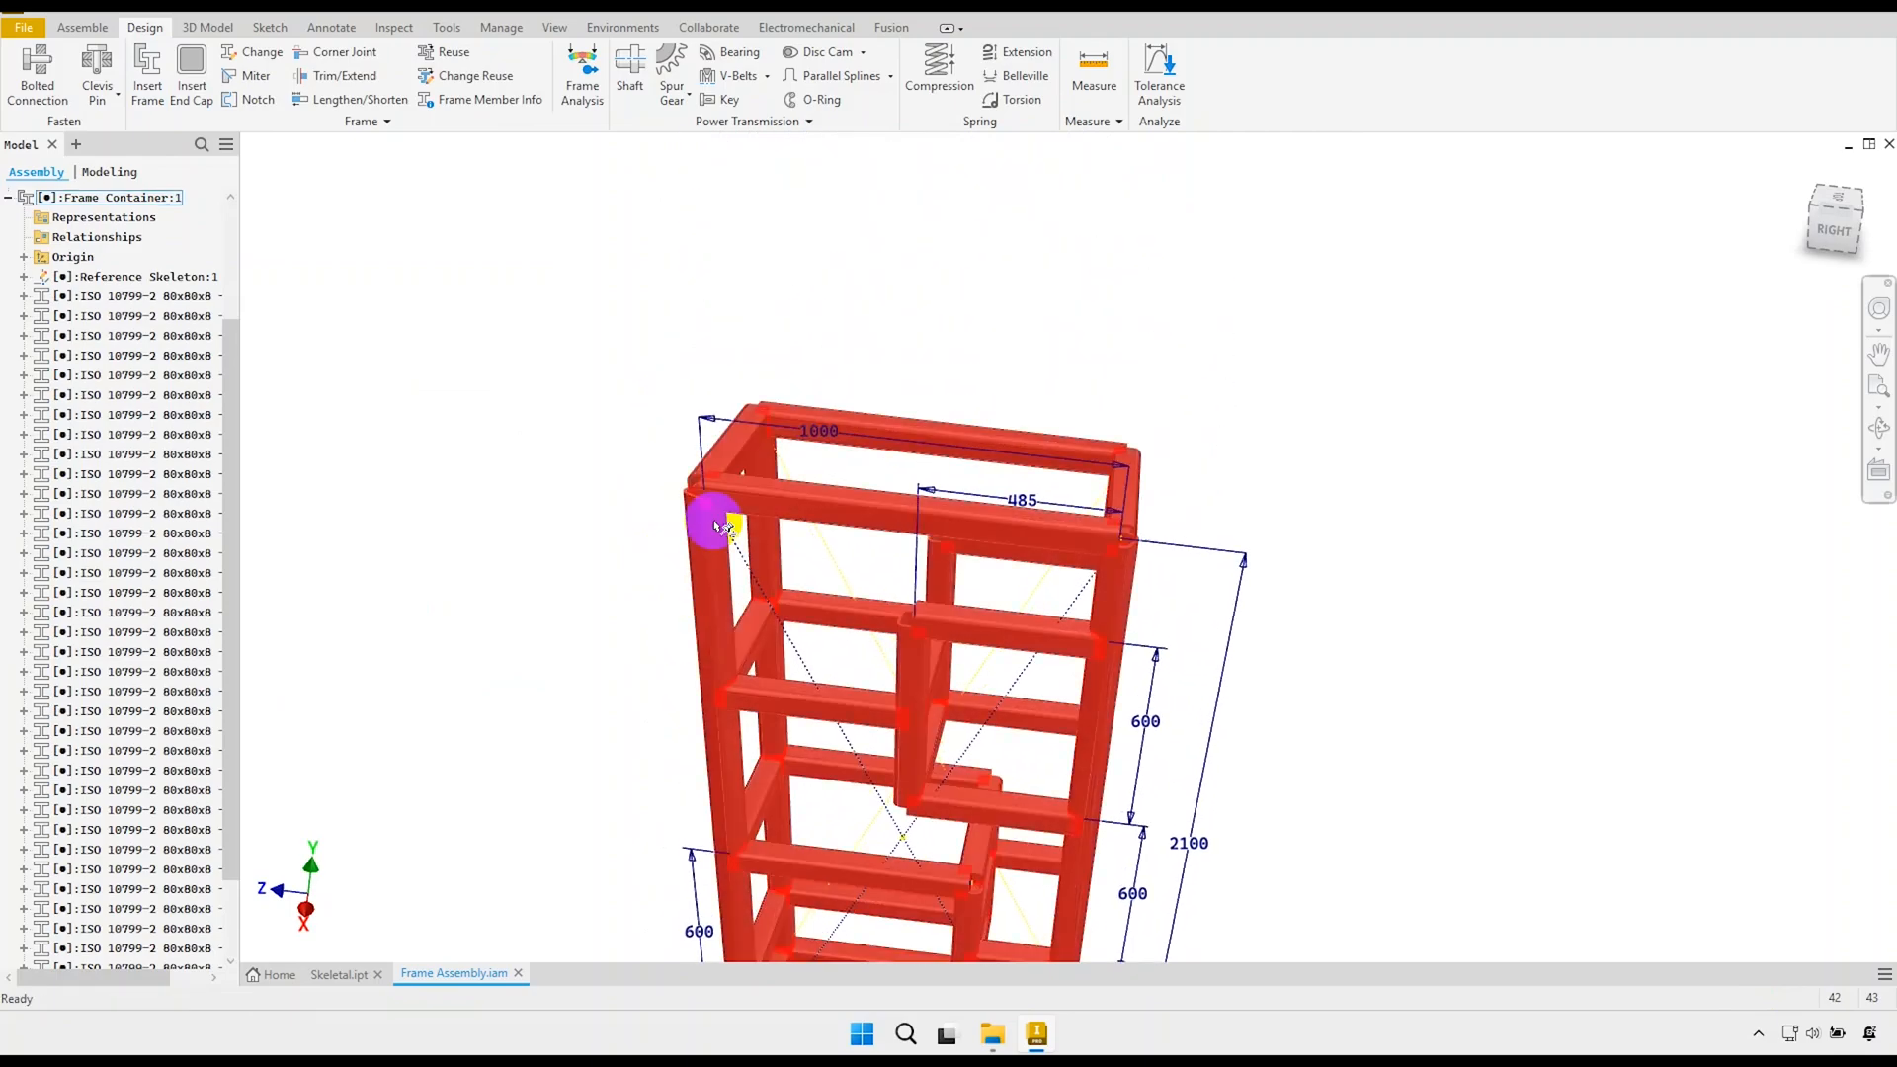
scroll(735, 499, up, 3)
scroll(739, 479, down, 3)
double_click(729, 514)
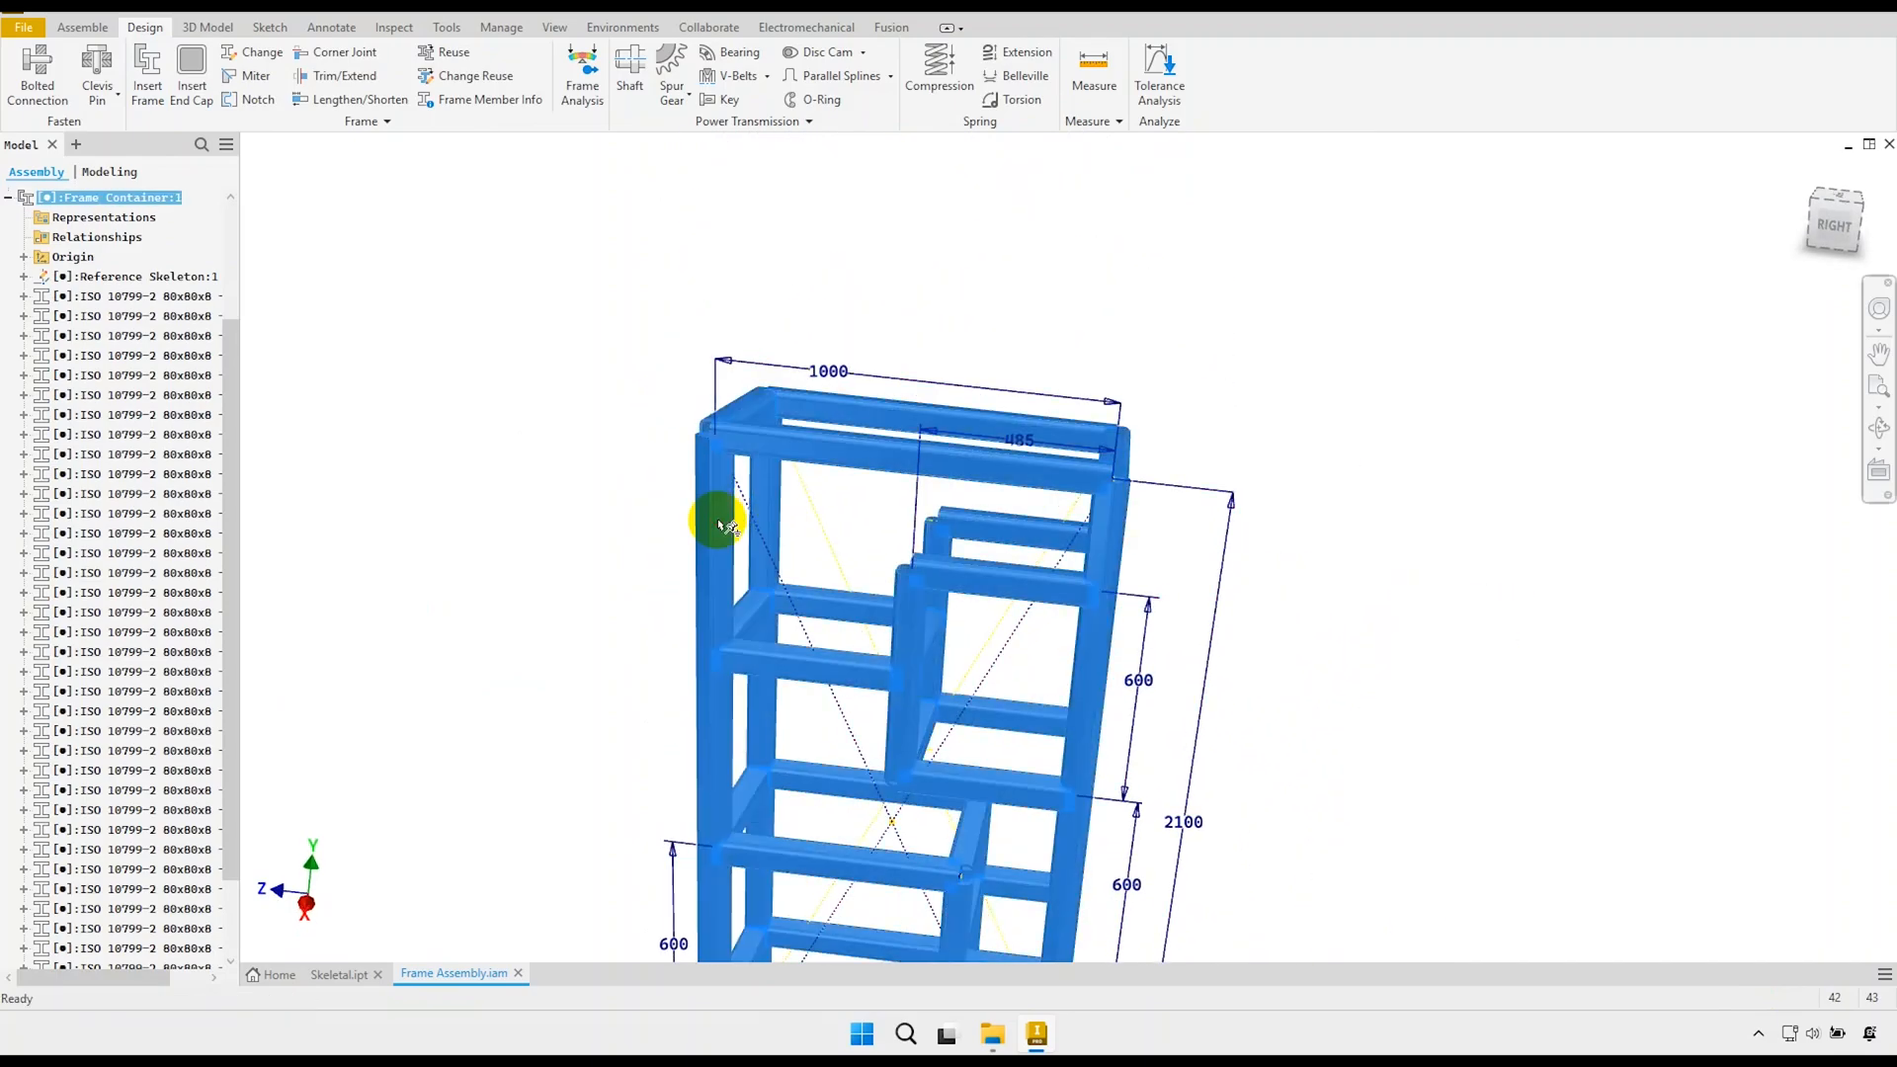
scroll(705, 509, up, 2)
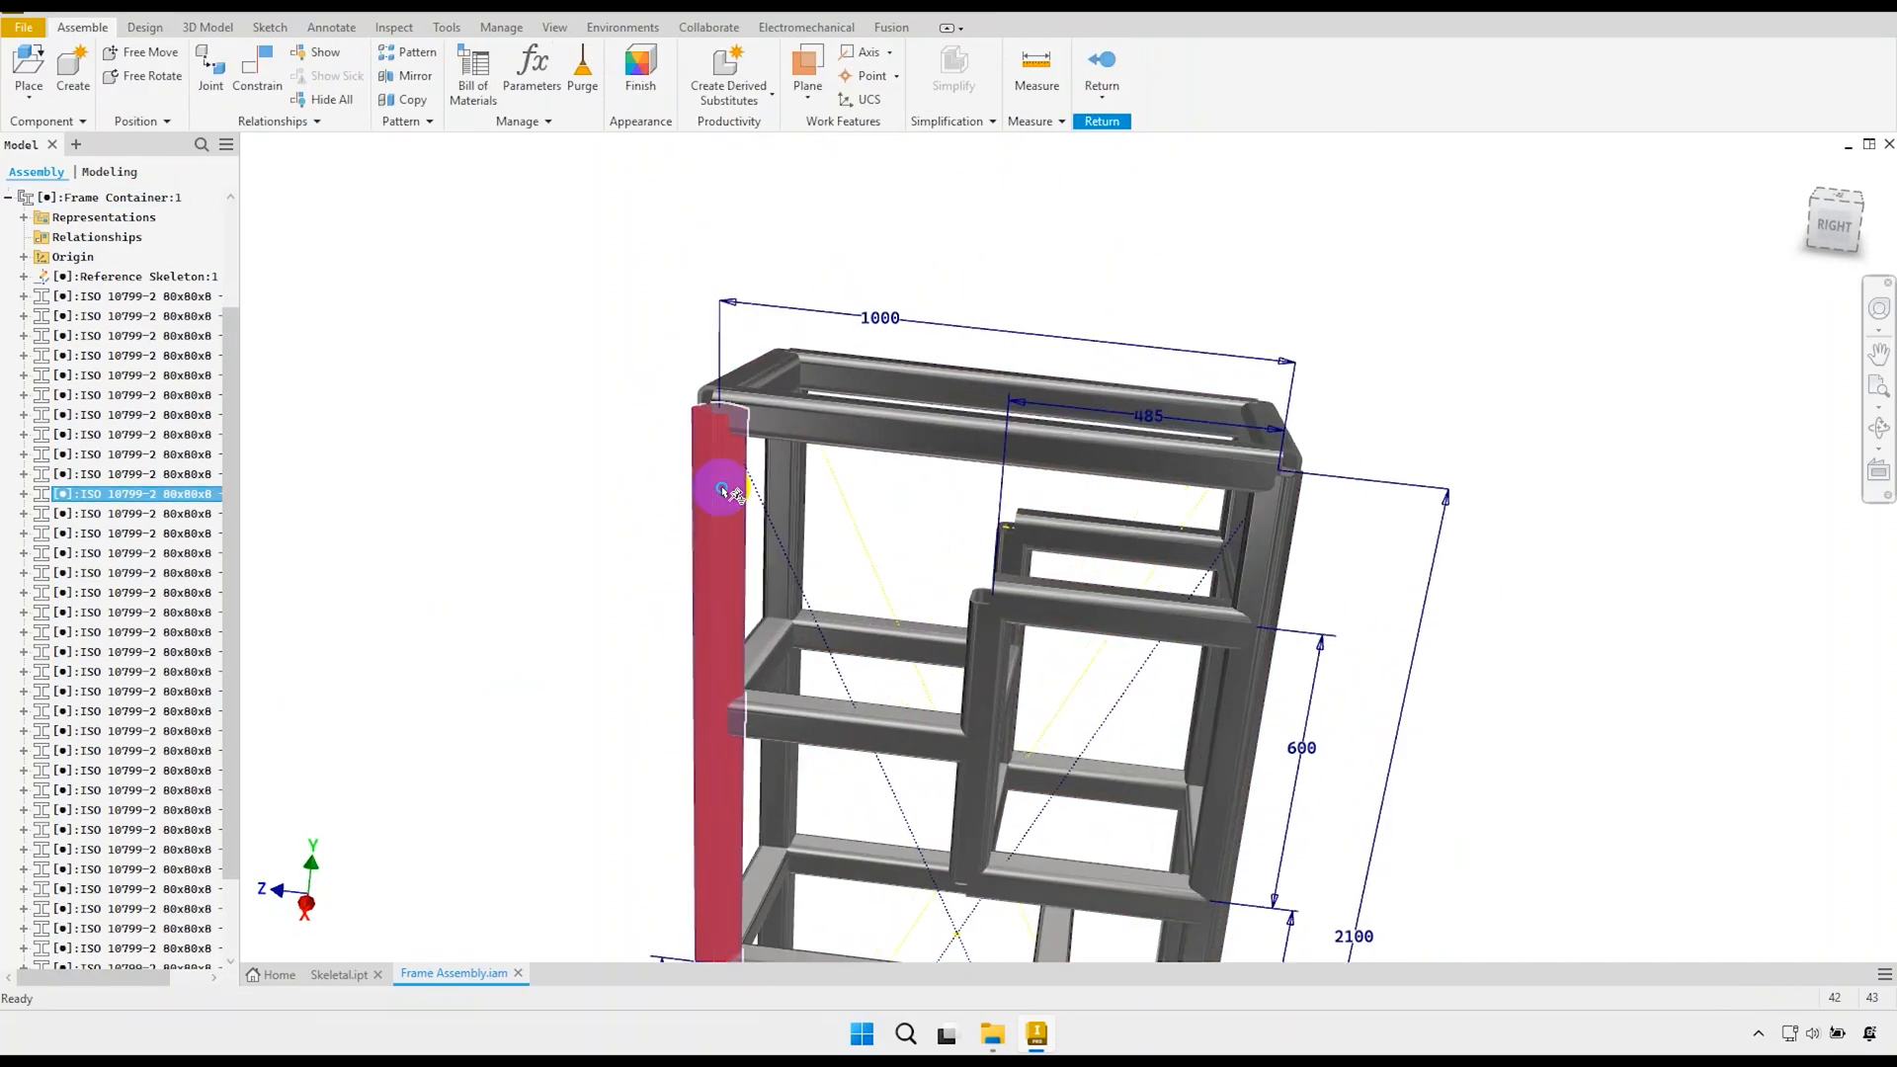
Change the front-left vertical post so that it aligns to the front horizontal member at the base.
right_click(720, 489)
click(682, 322)
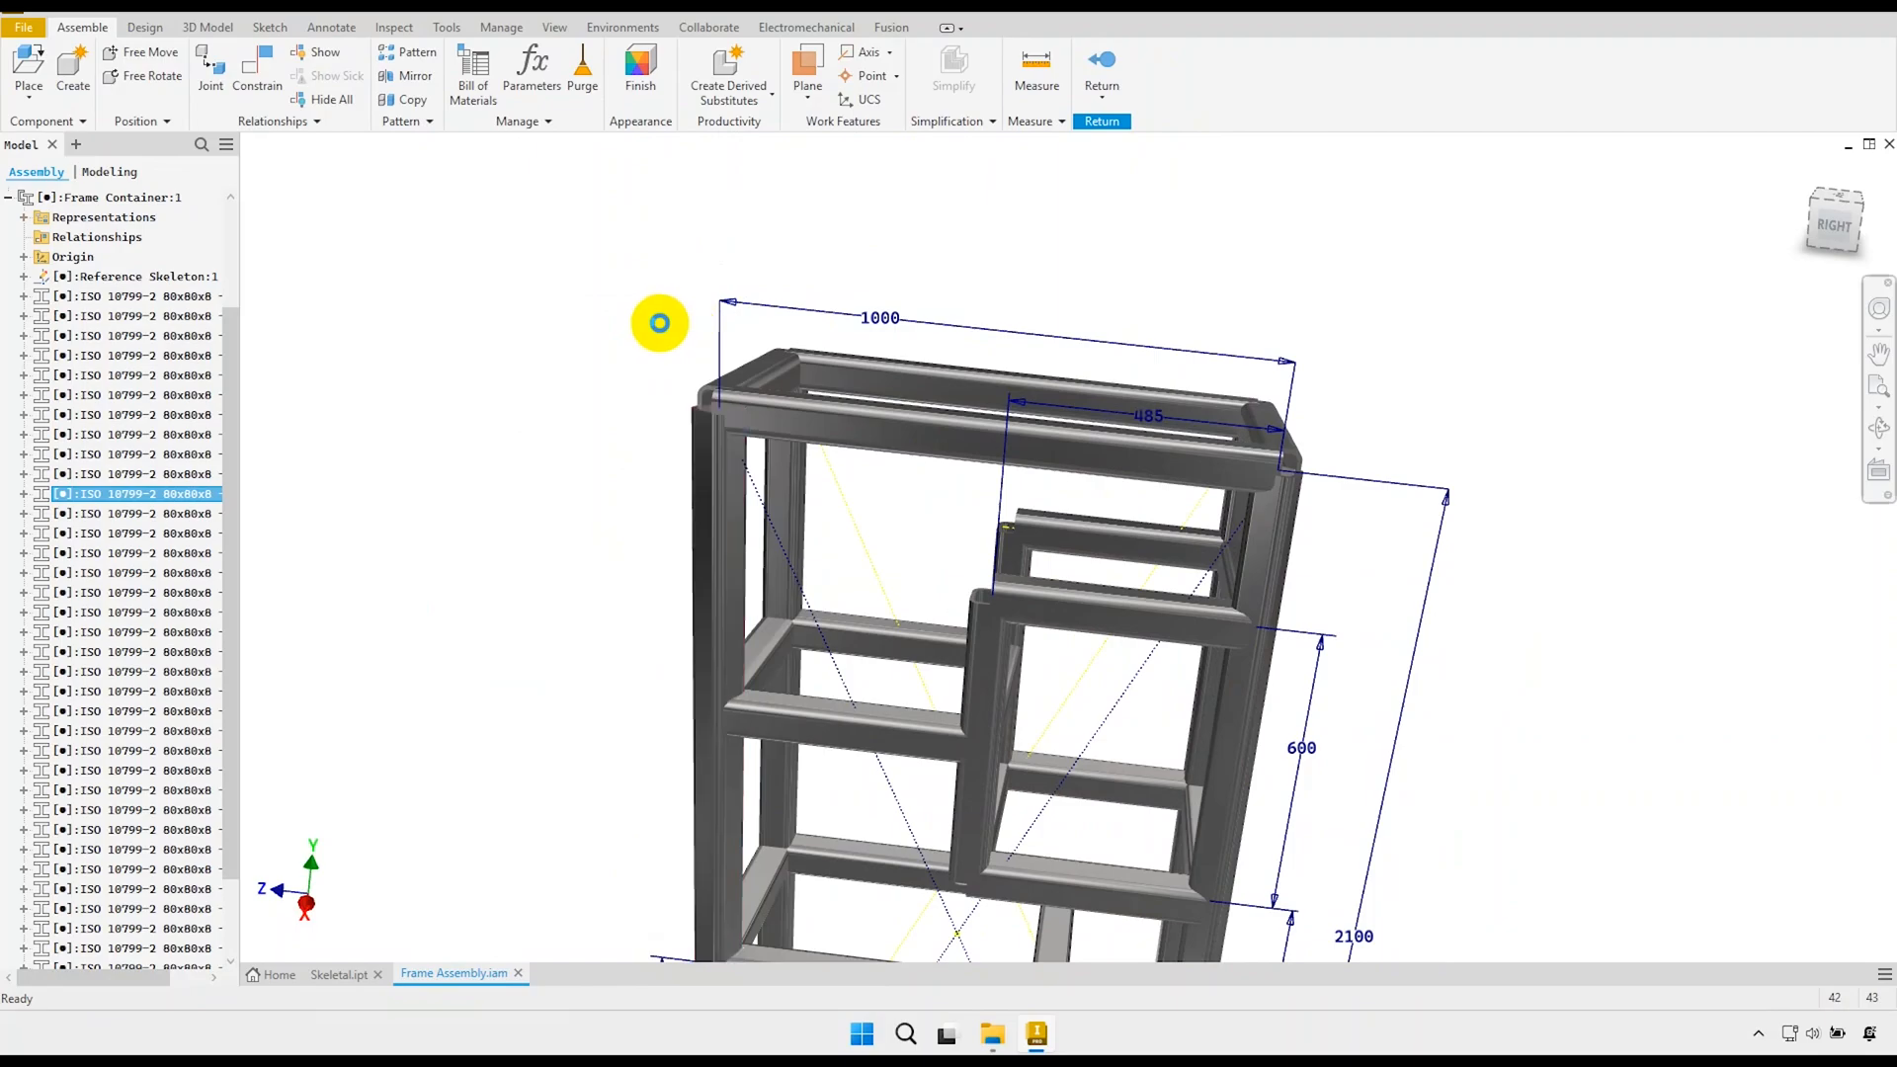
scroll(717, 267, down, 3)
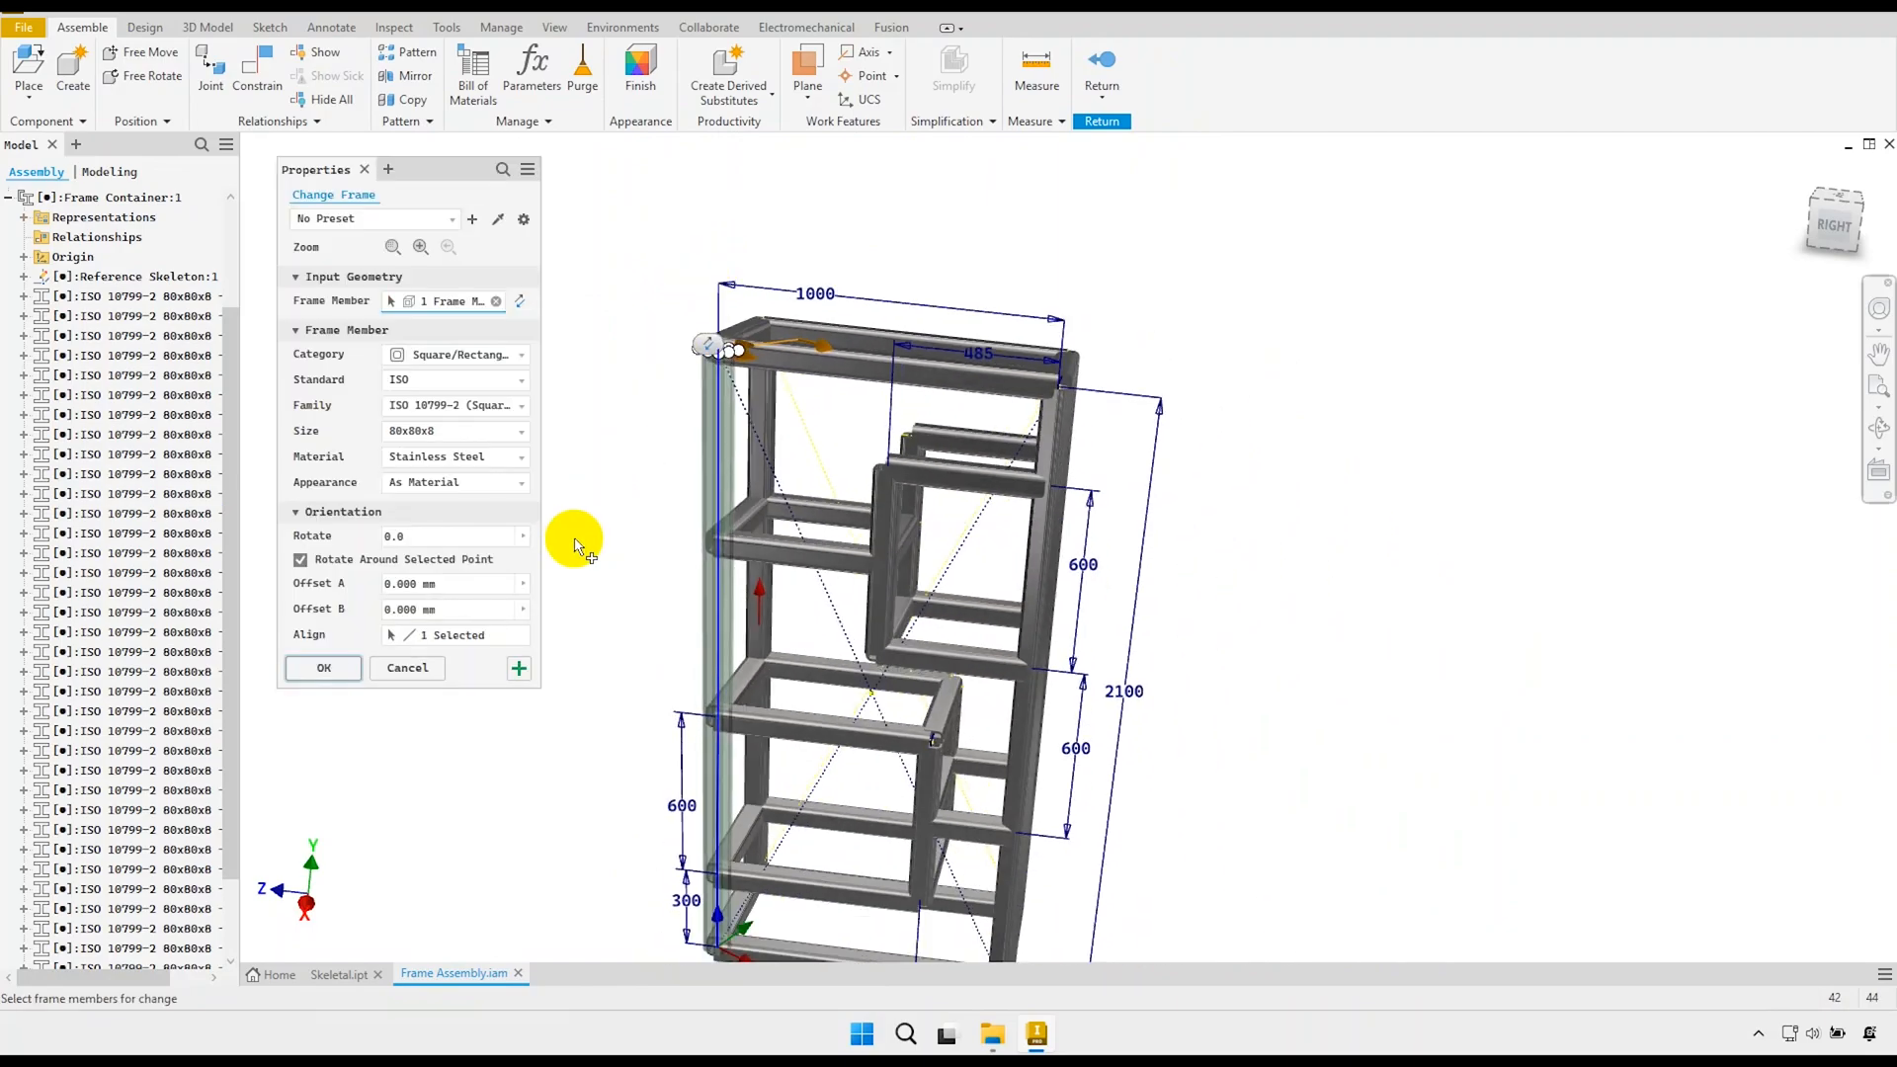
click(521, 637)
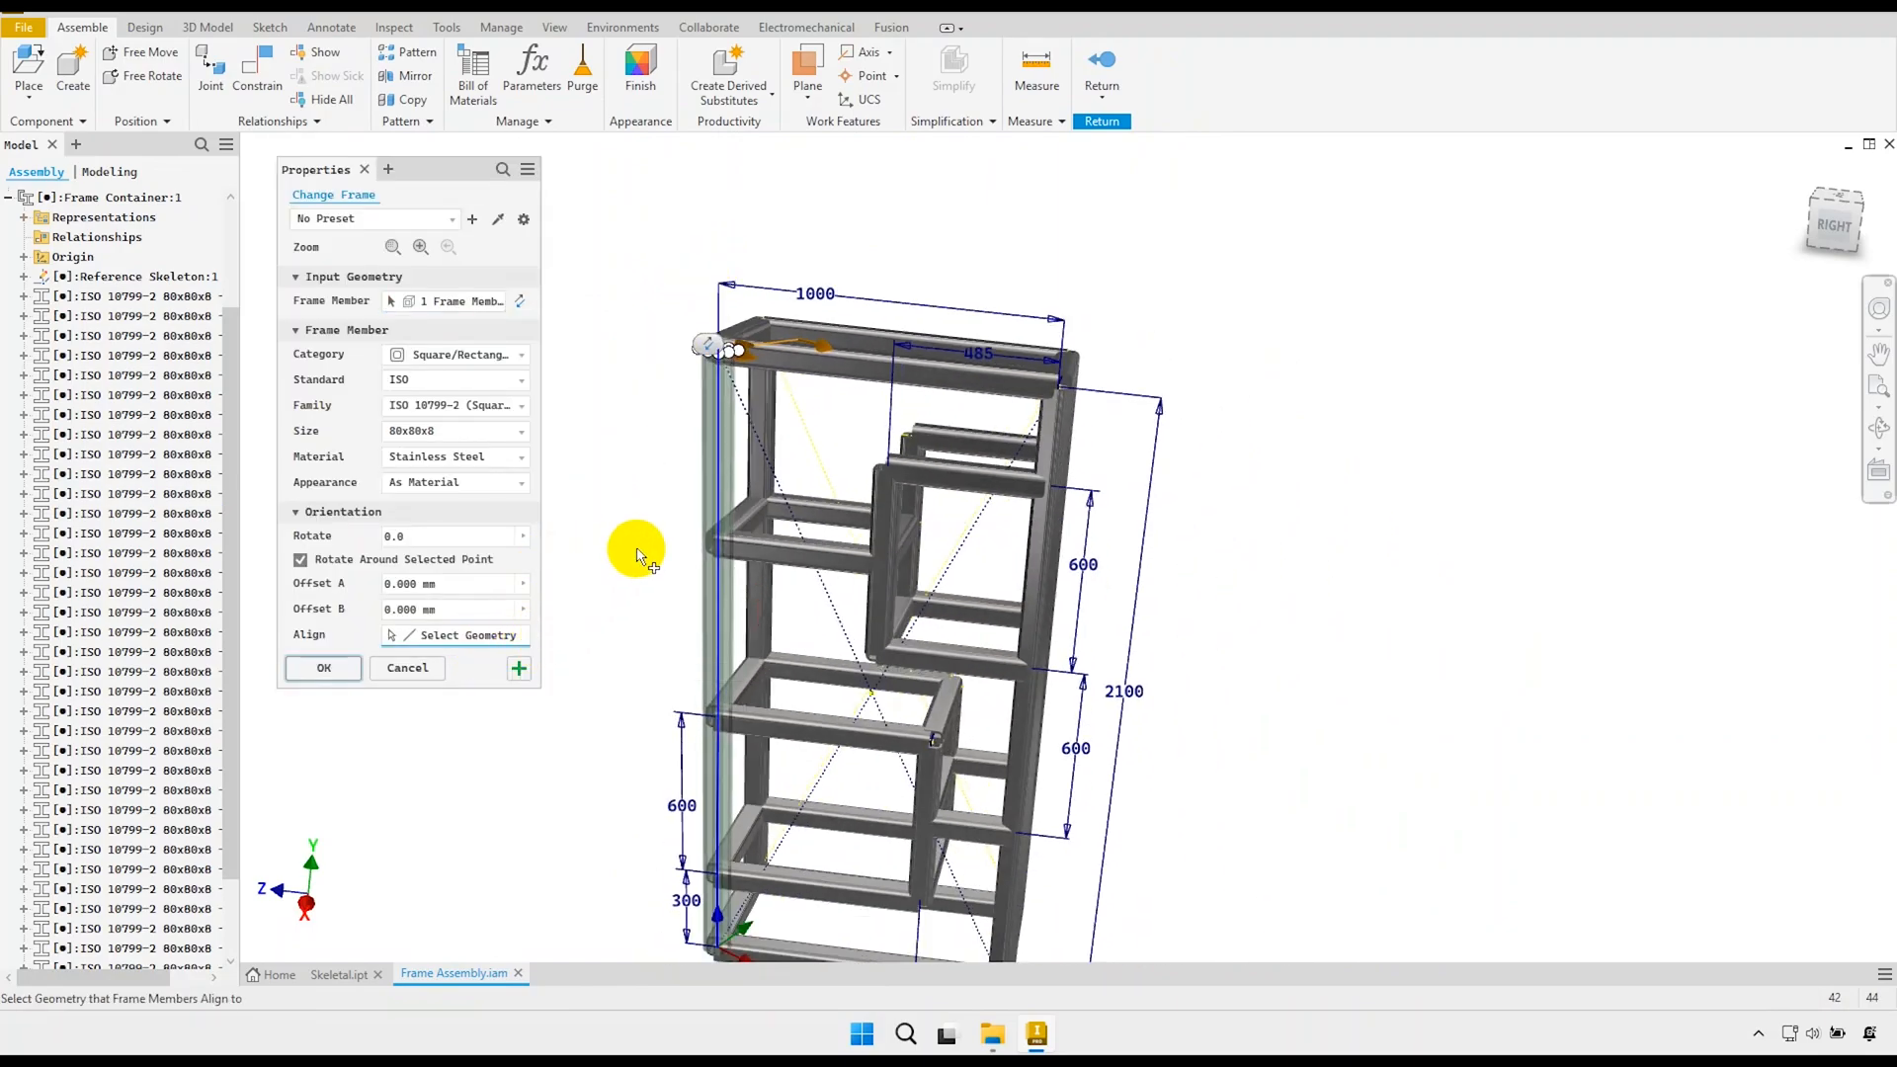
scroll(681, 870, down, 1)
scroll(731, 855, up, 5)
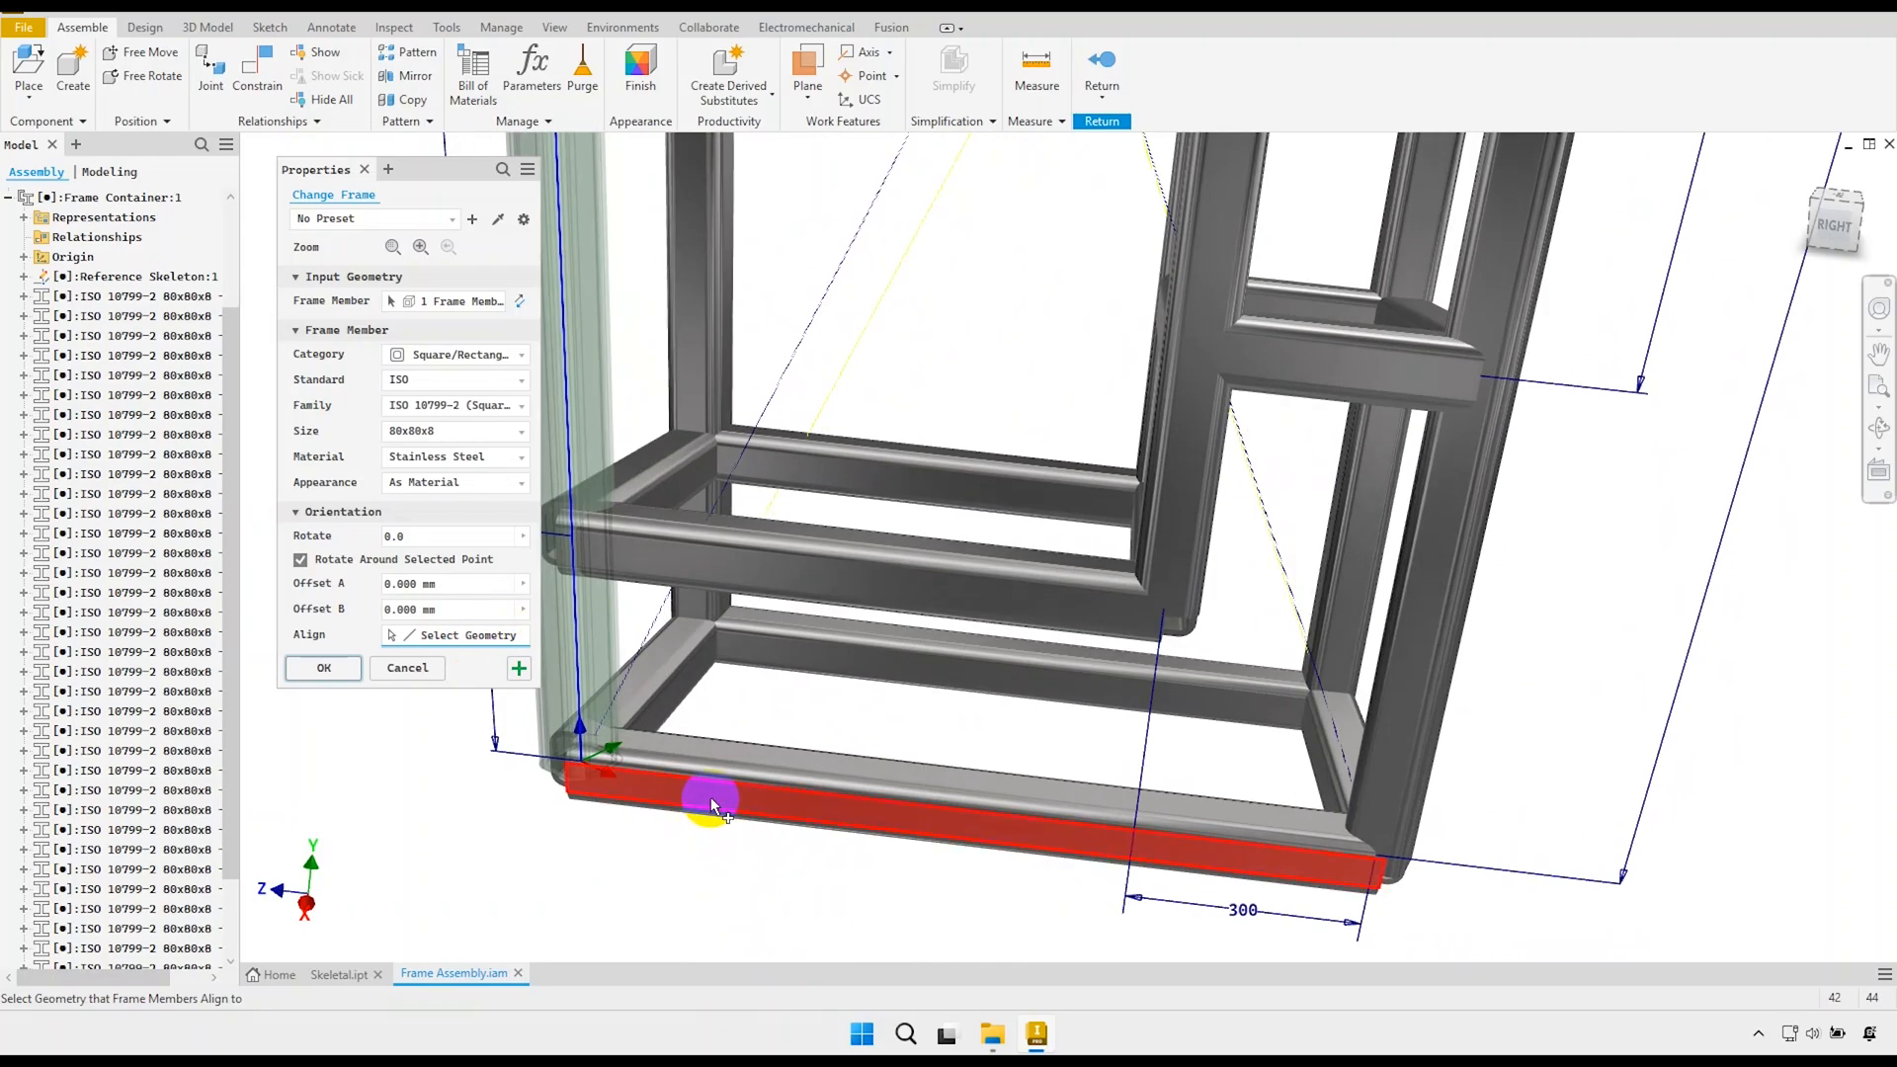
click(718, 790)
scroll(775, 721, down, 2)
scroll(655, 773, up, 1)
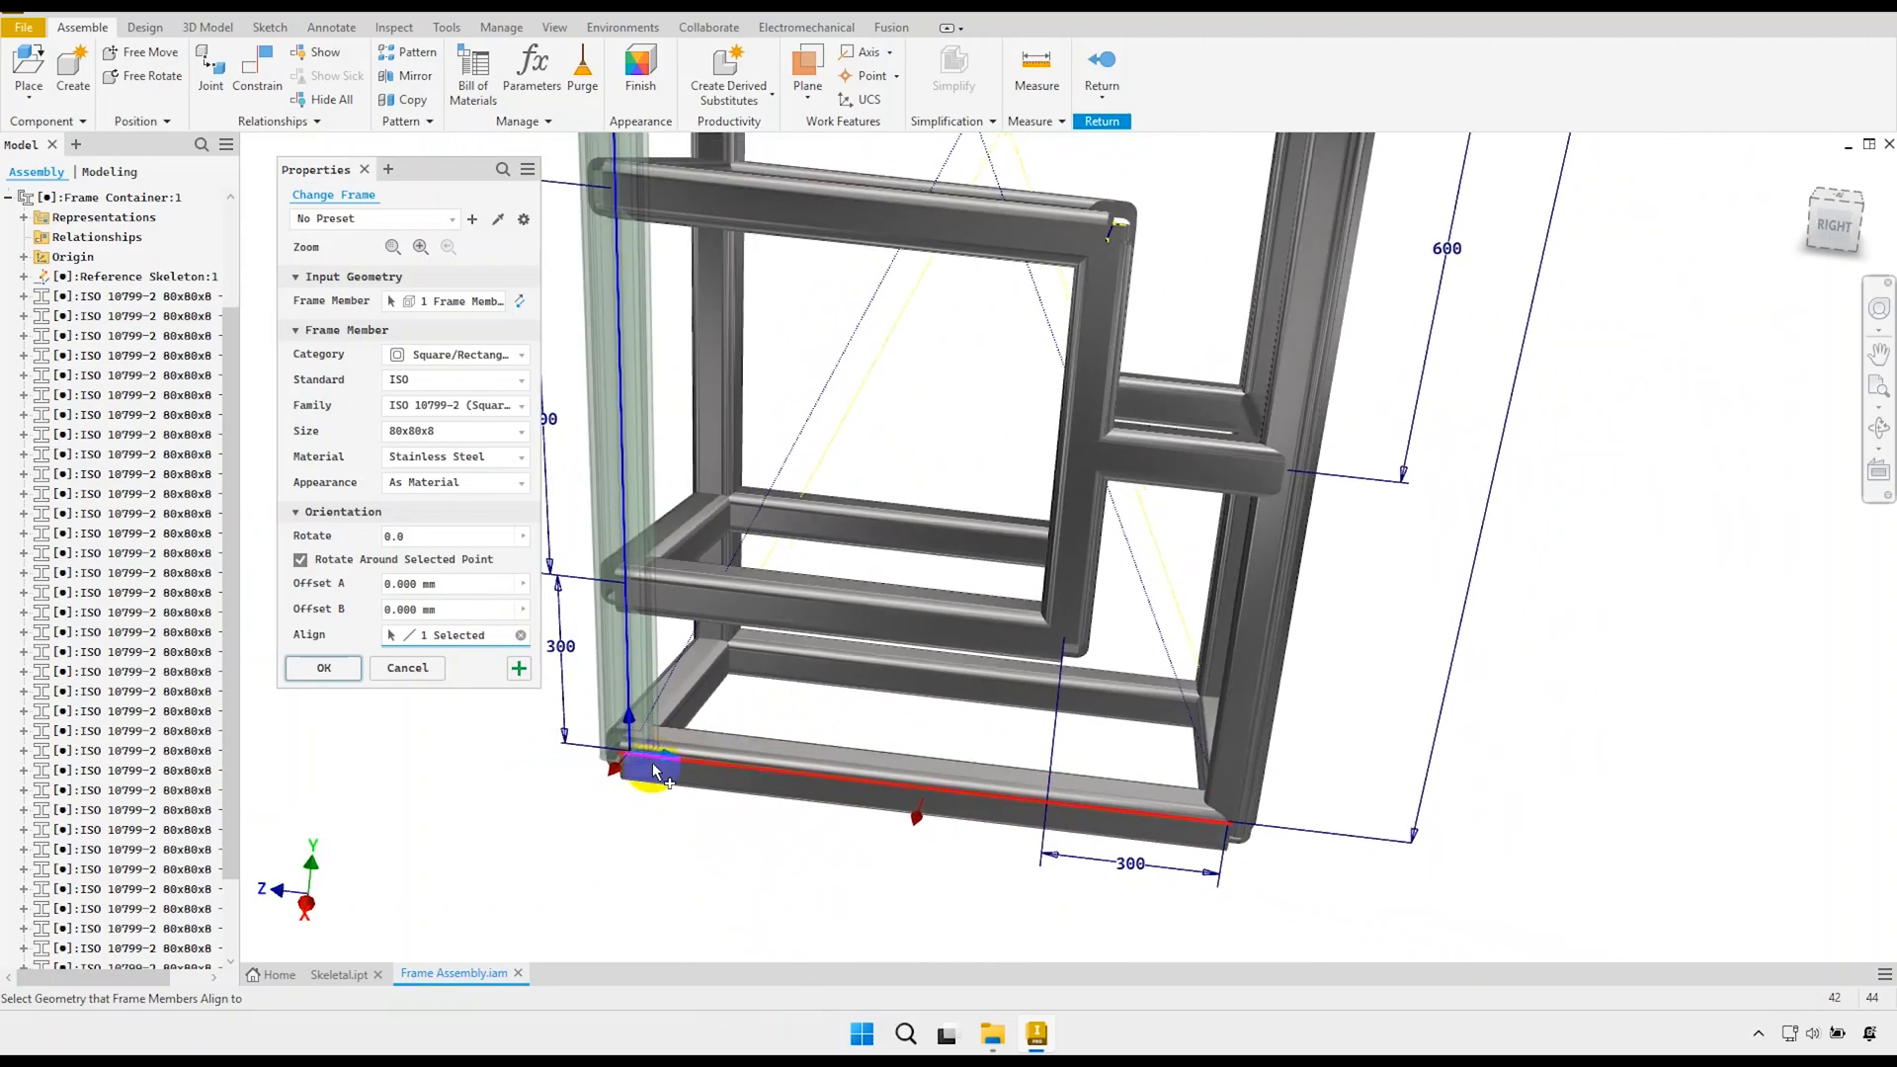
click(519, 672)
Change the front-right vertical post so that it aligns to the front horizontal member at the base.
click(1256, 678)
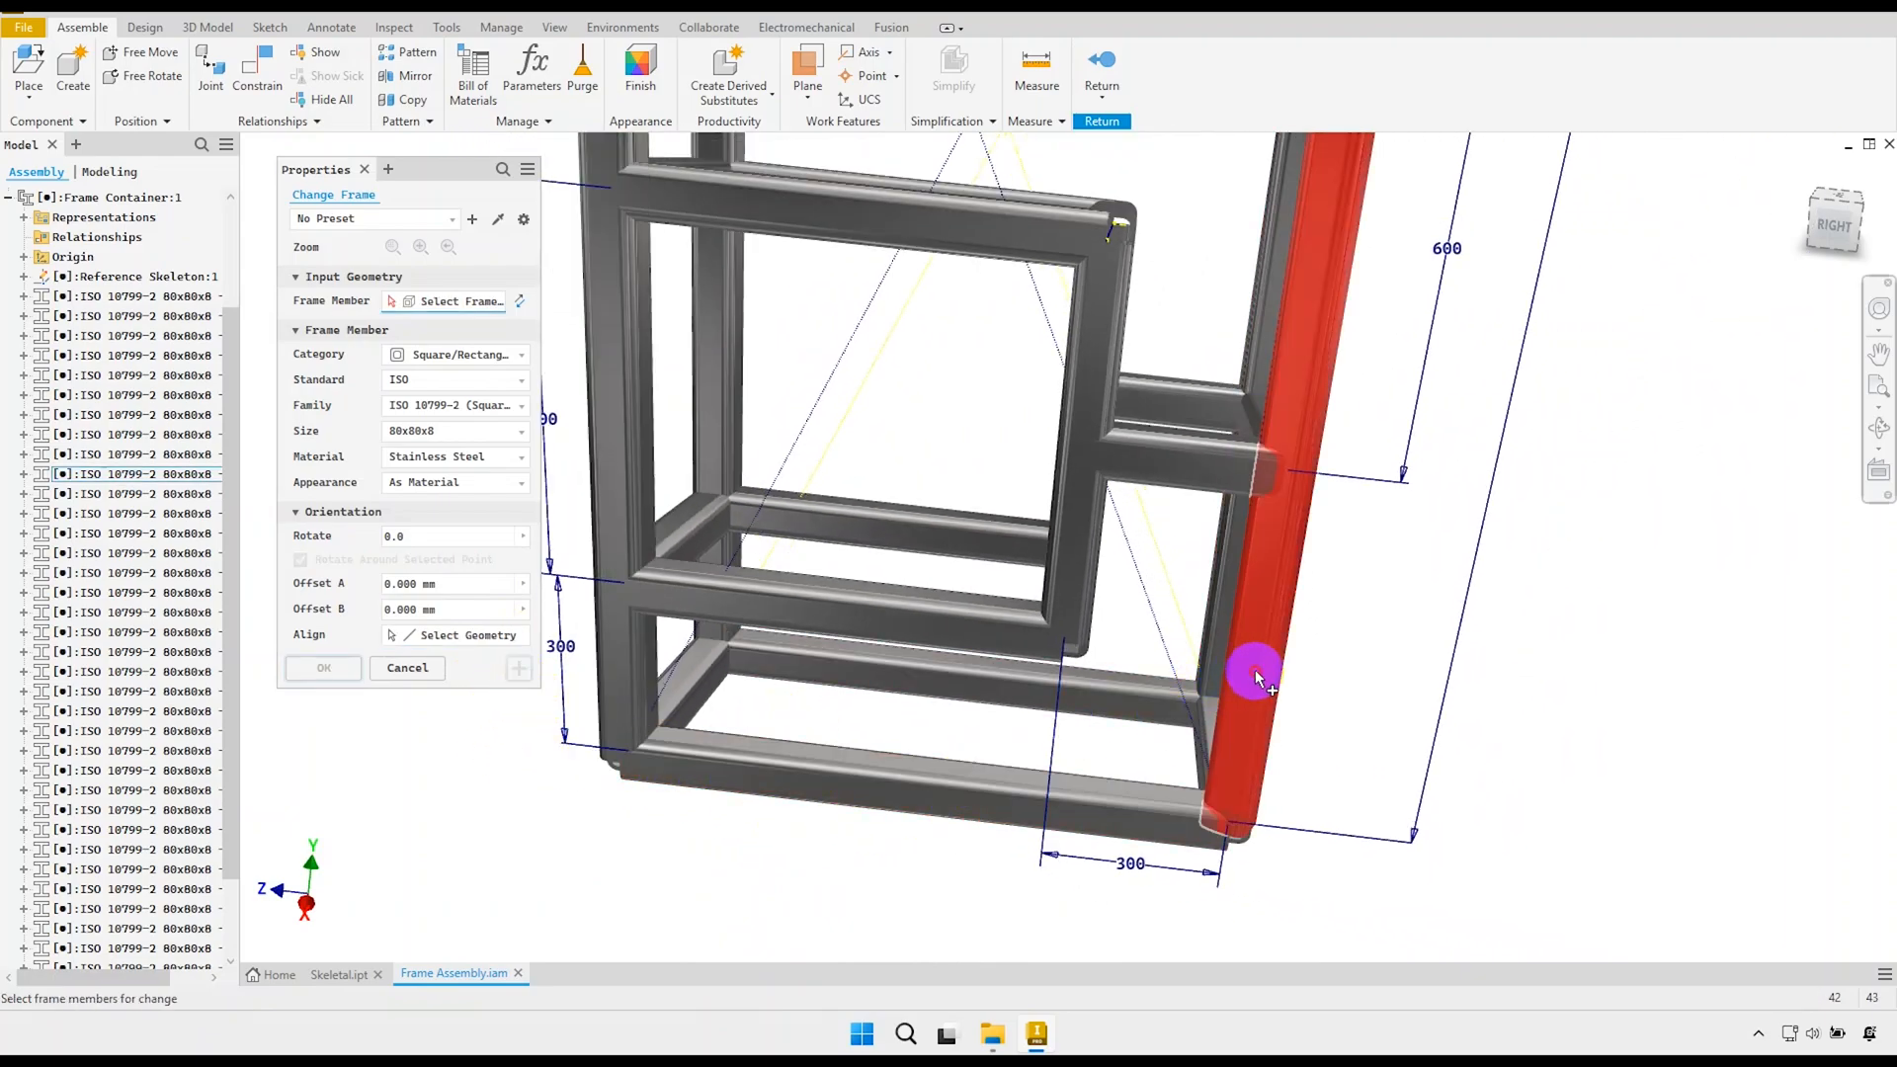
click(1257, 677)
scroll(1091, 833, up, 1)
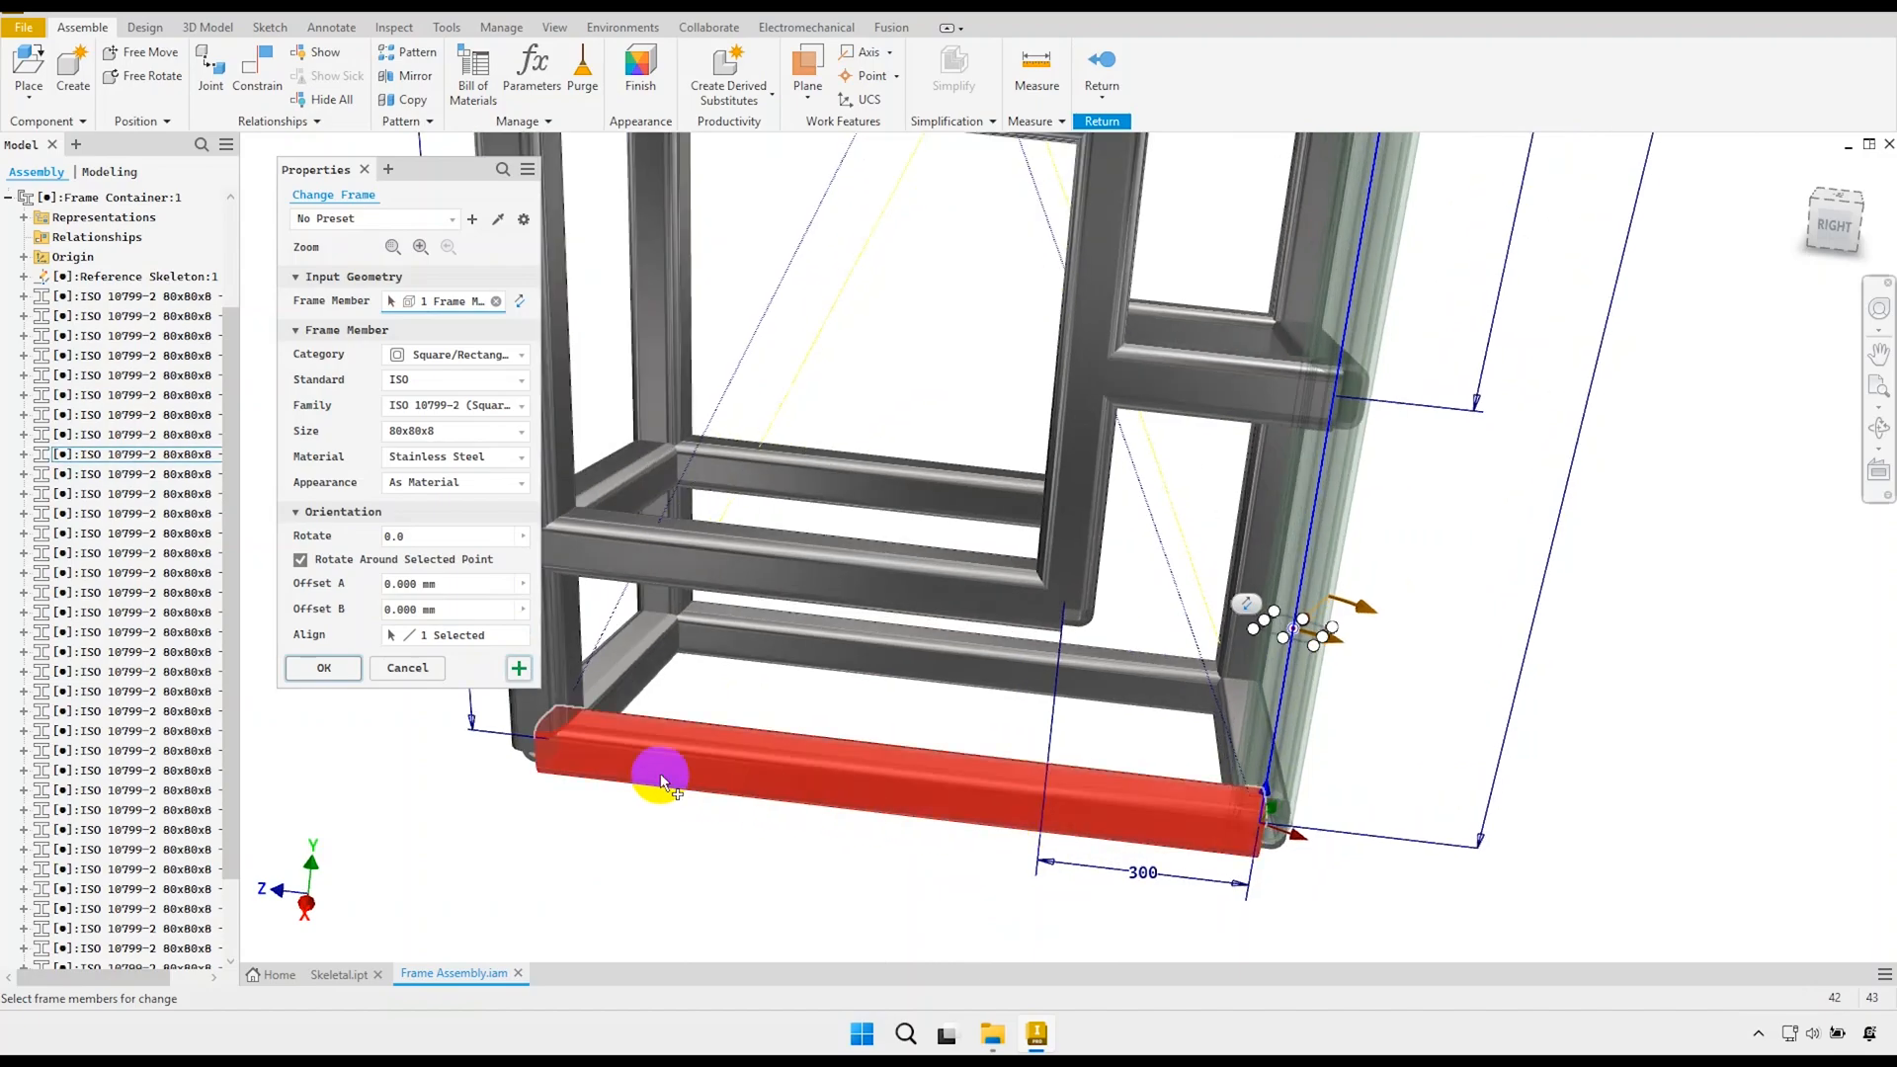
click(911, 800)
scroll(948, 770, down, 2)
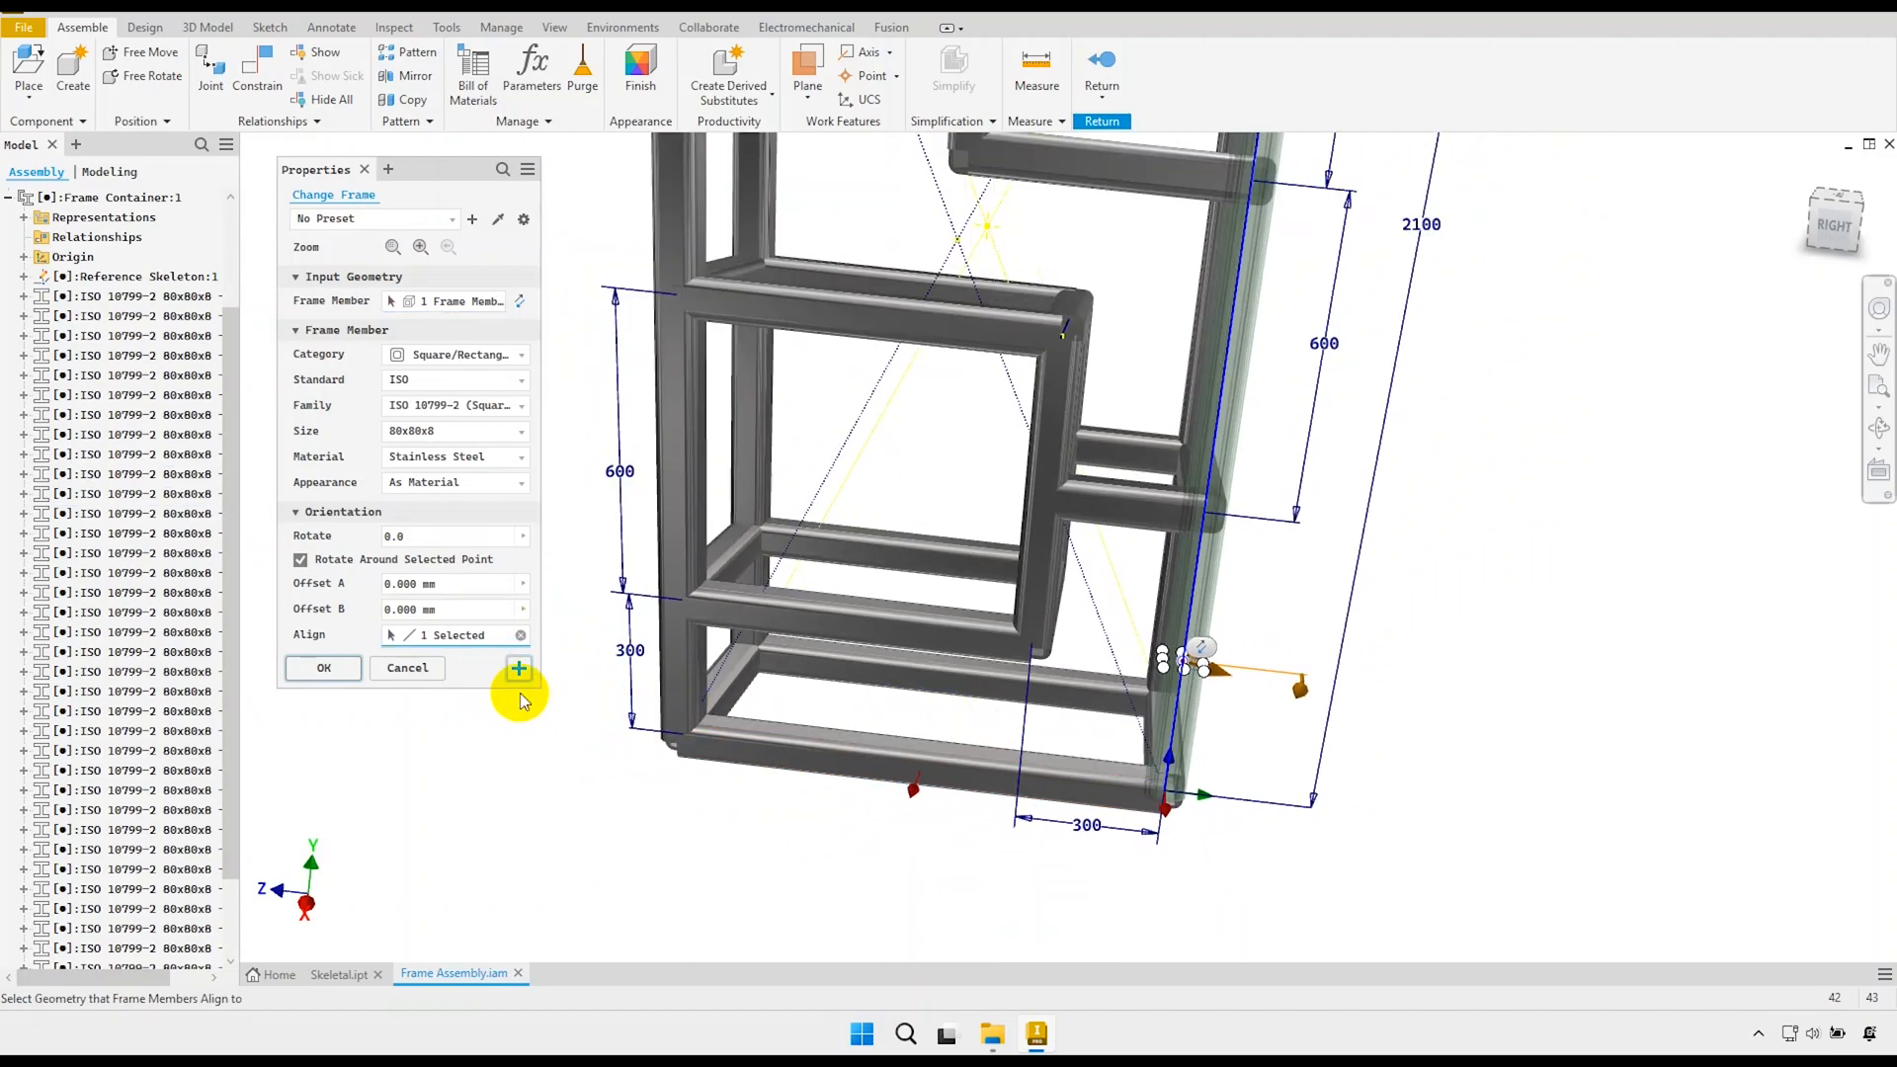
click(519, 672)
Examine the whole frame and how the member ends meet at the top corners.
shift+middle_drag(867, 804, 863, 748)
scroll(862, 743, down, 3)
middle_drag(869, 454, 871, 534)
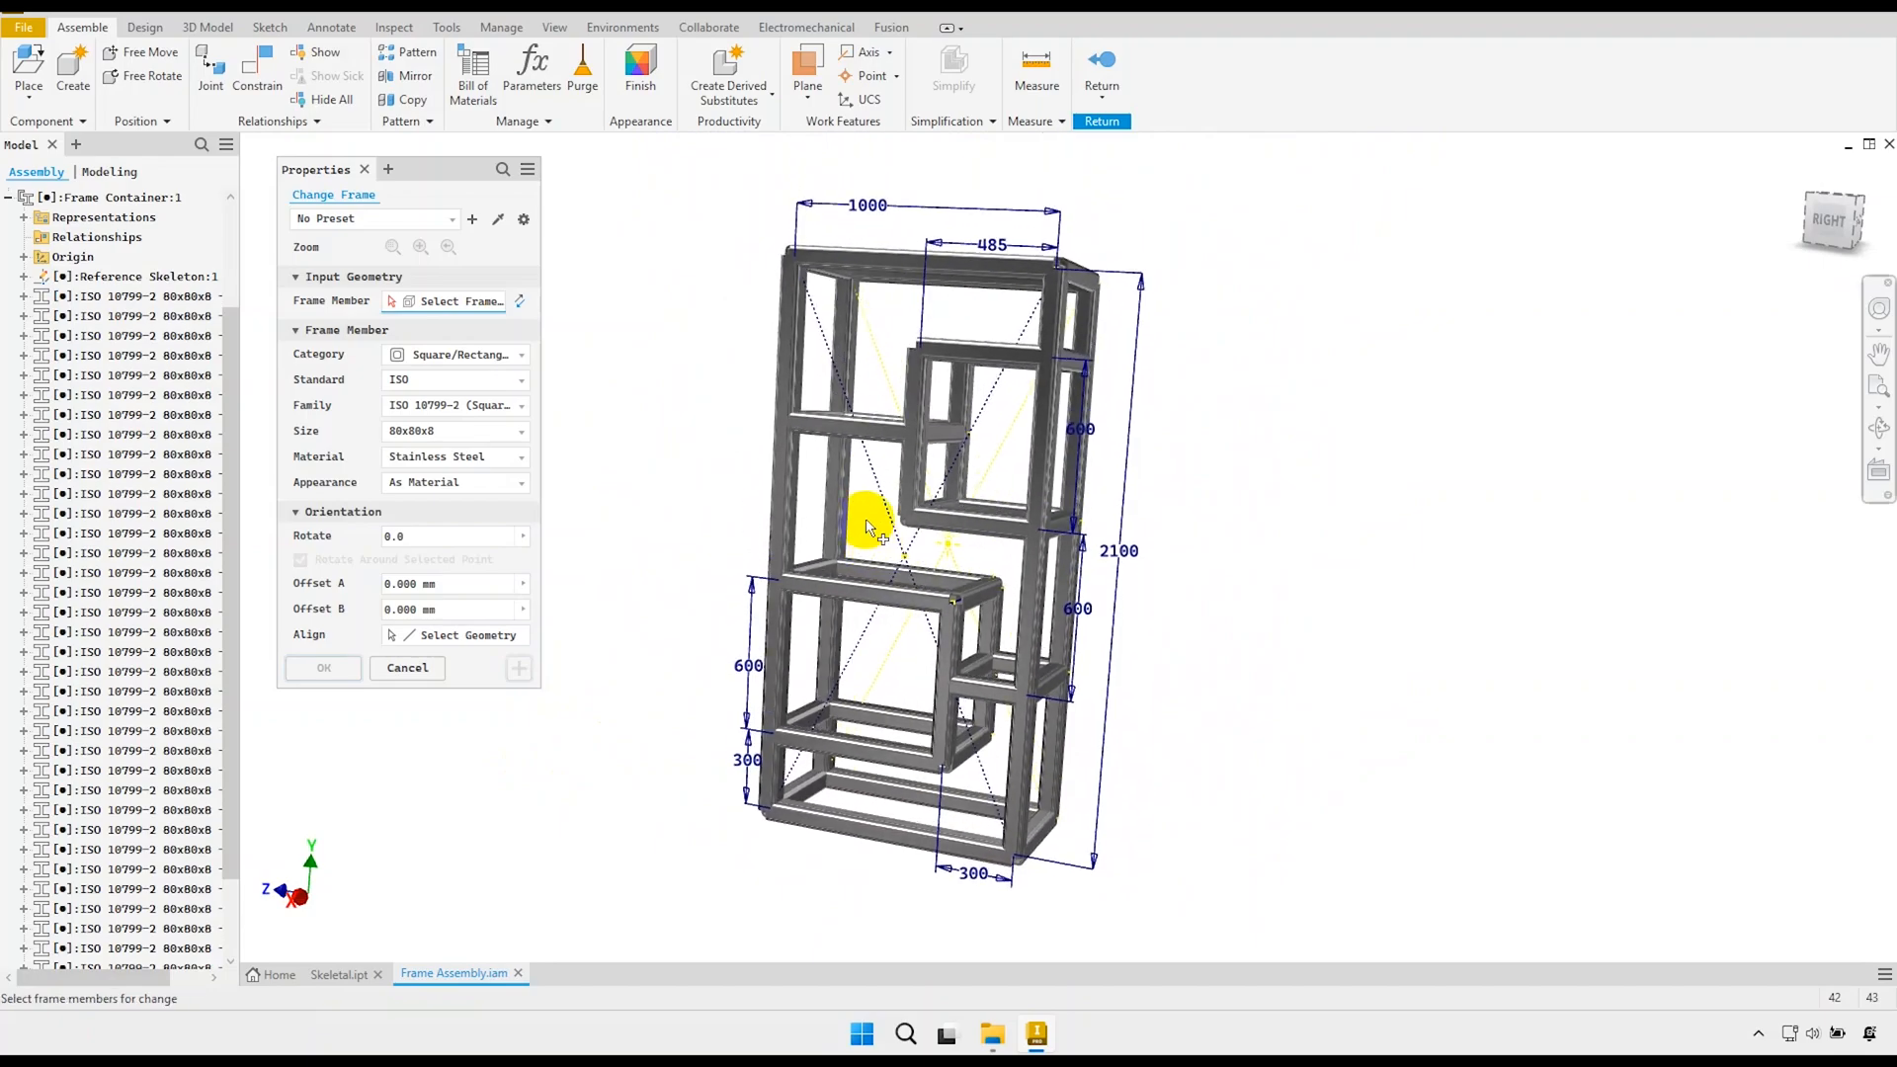
shift+middle_drag(874, 348, 981, 383)
scroll(832, 304, up, 4)
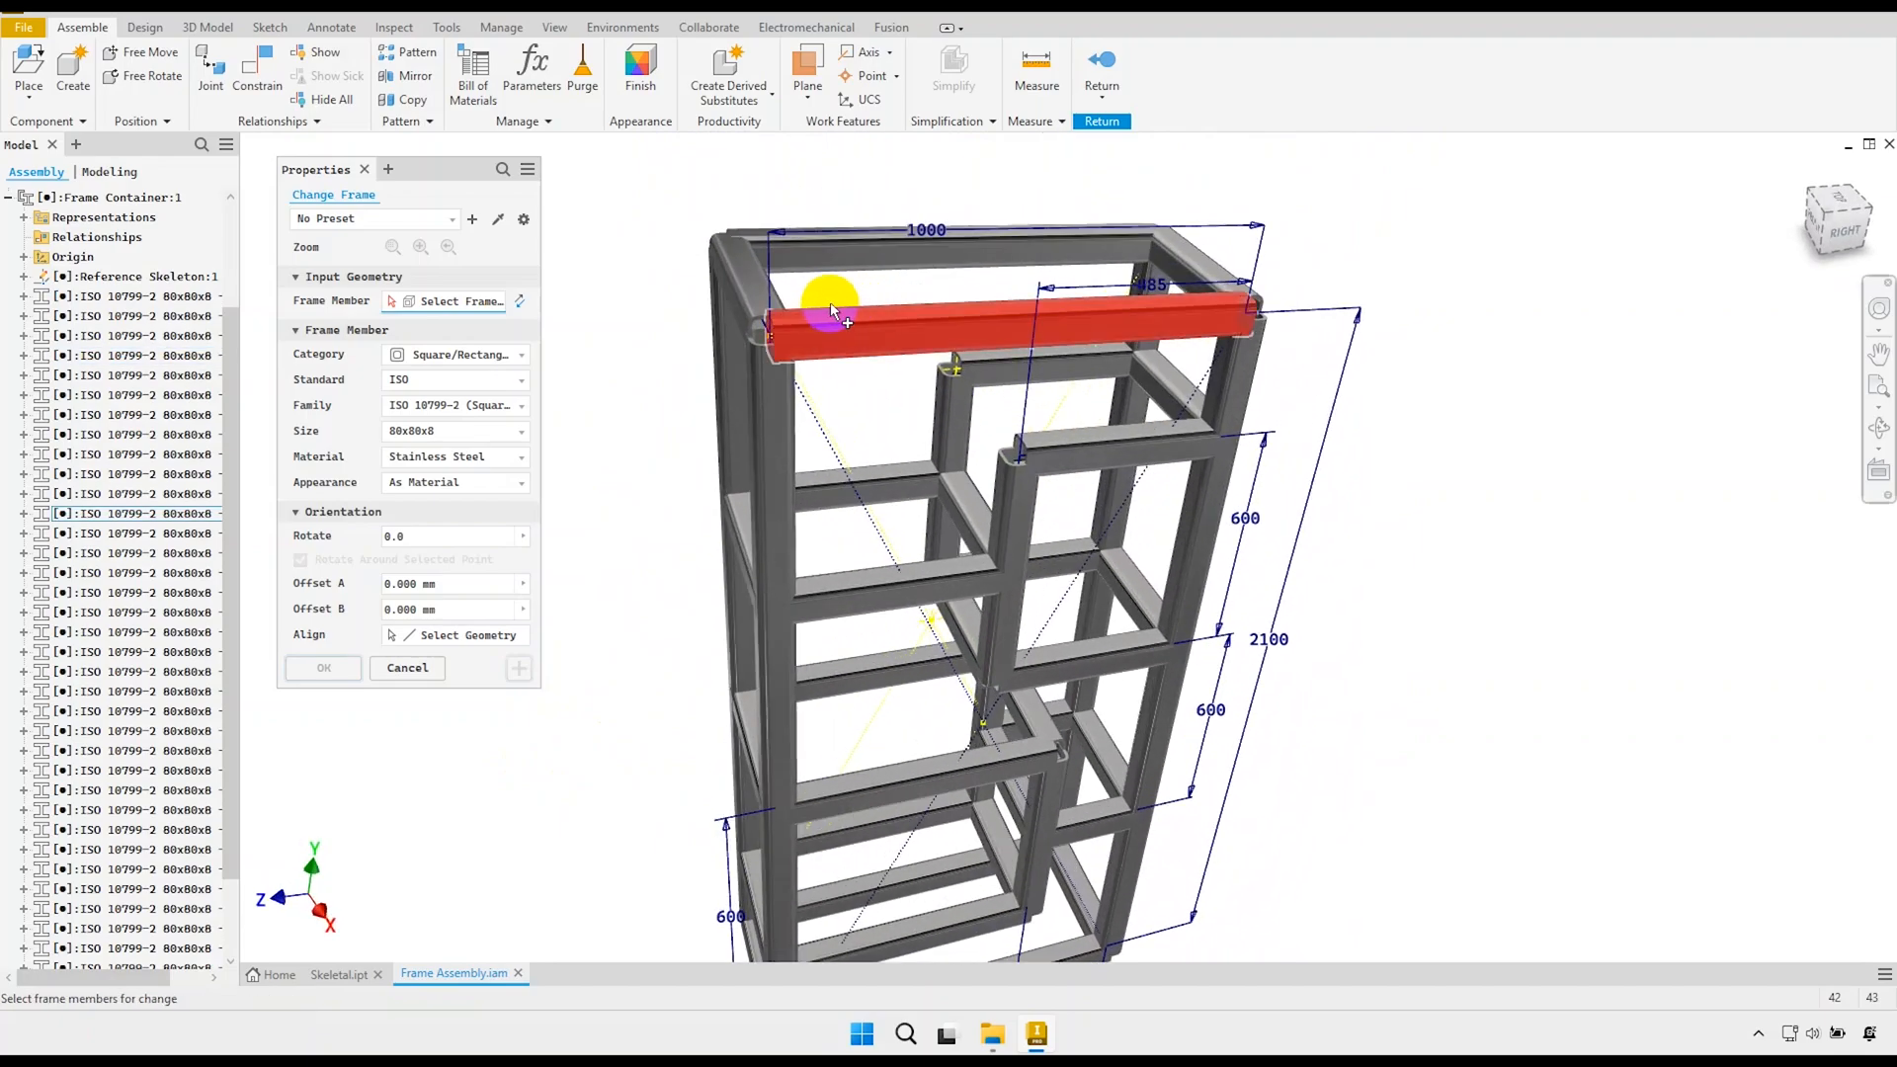
scroll(815, 311, up, 1)
middle_drag(810, 308, 741, 411)
scroll(720, 433, up, 5)
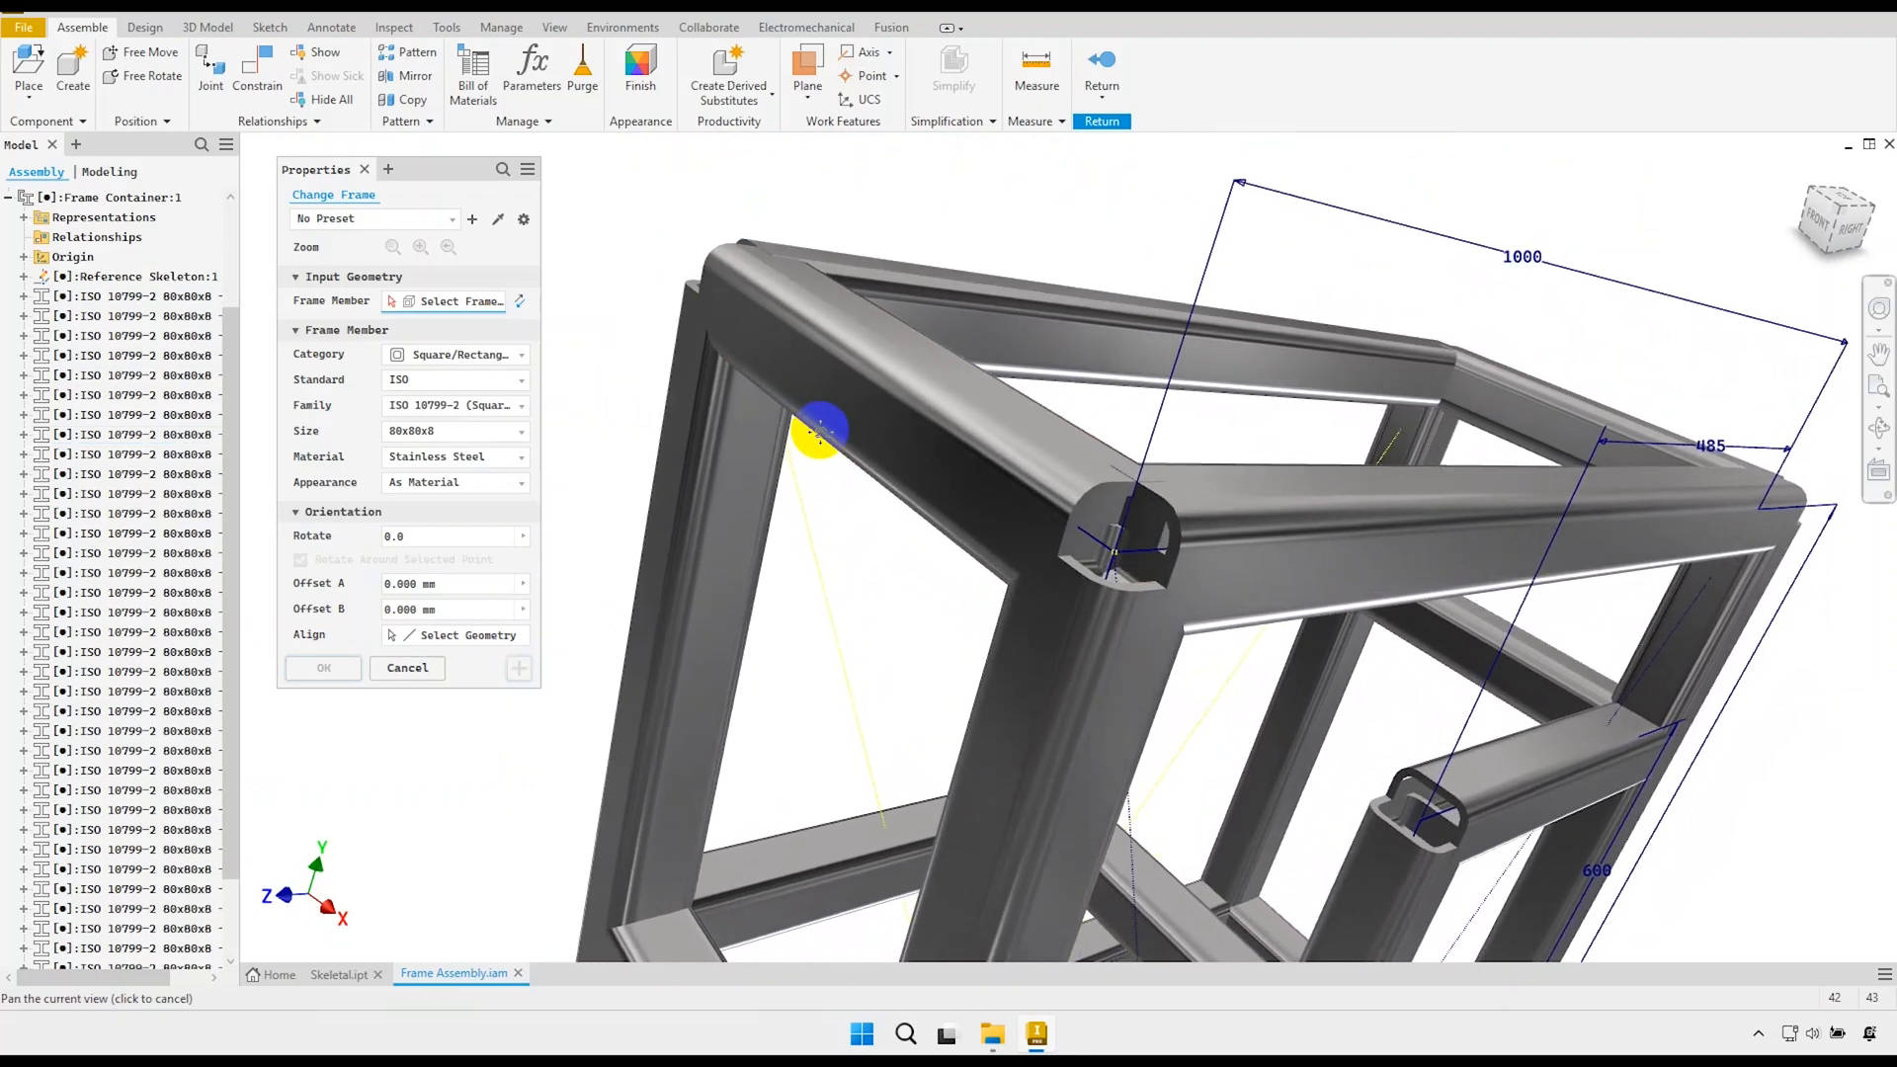
scroll(835, 435, up, 1)
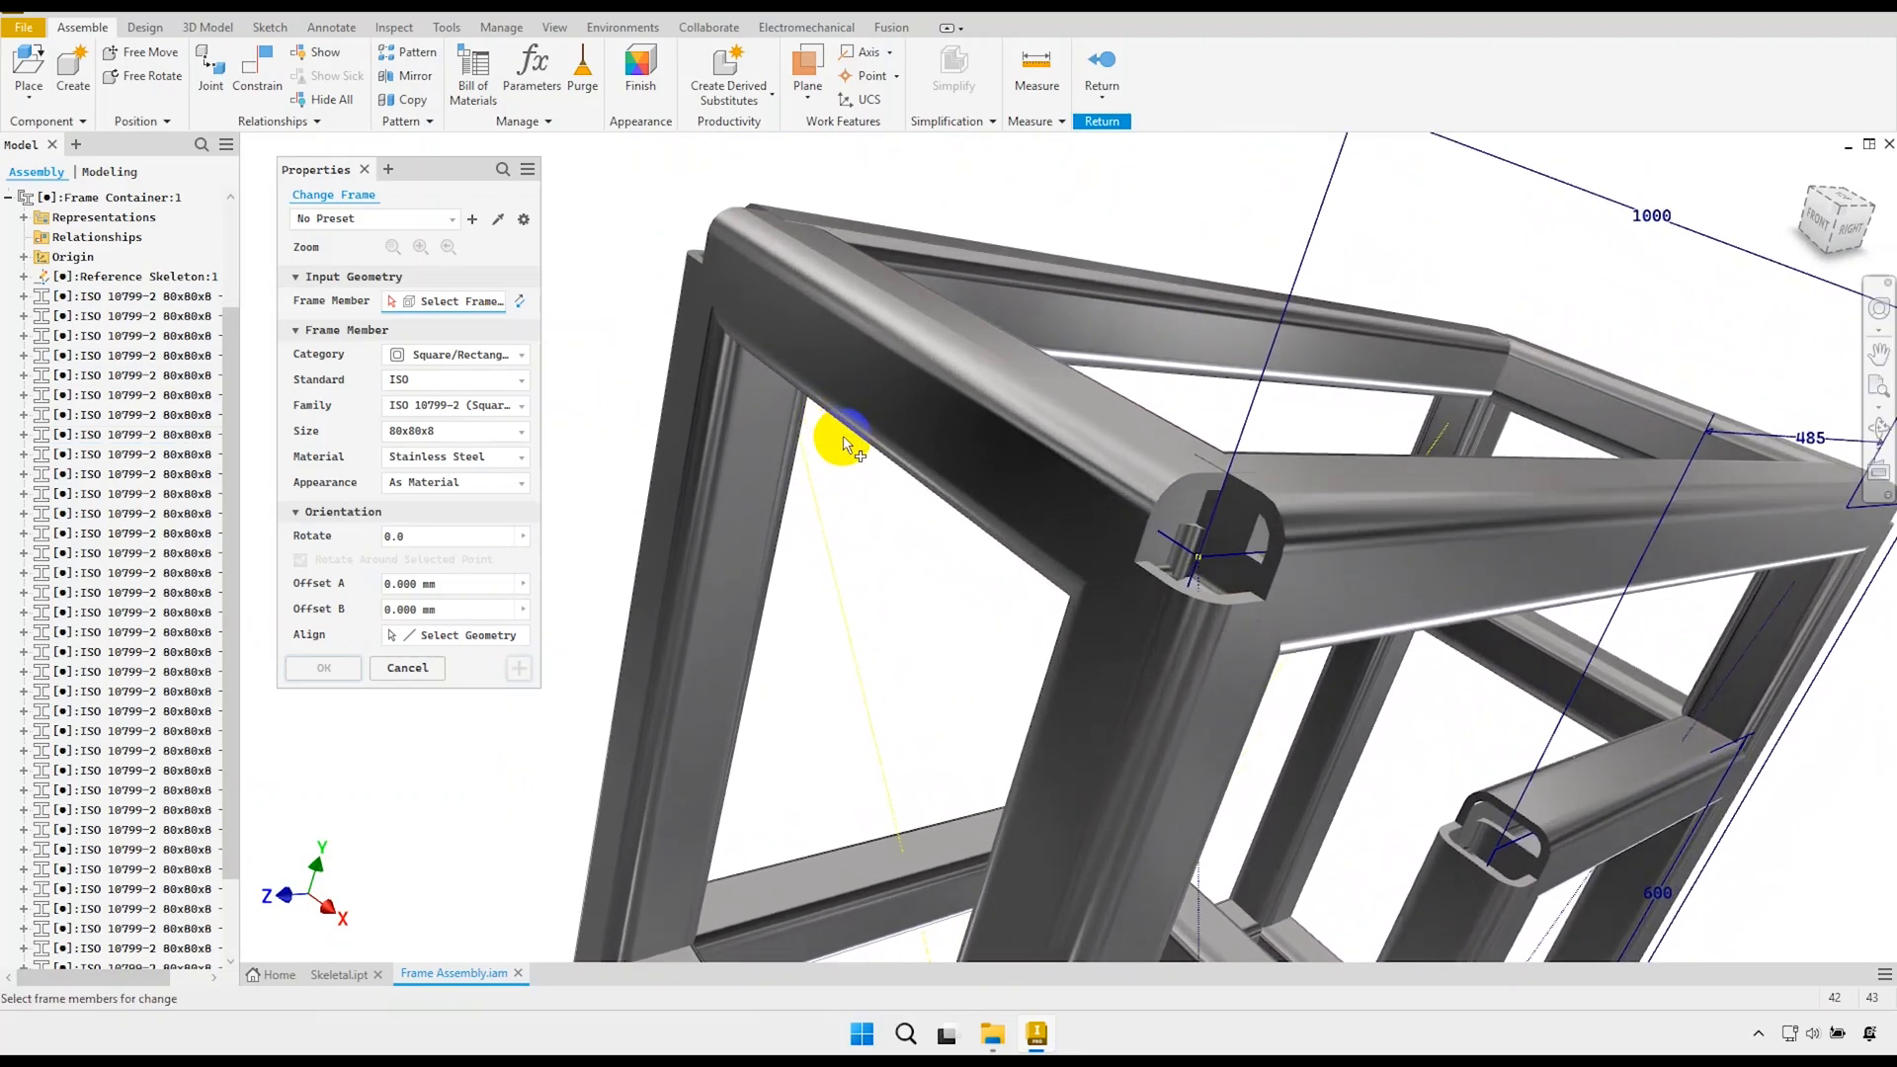
Leave the frame member change command and return to the top-level Frame Assembly.
click(416, 674)
shift+middle_drag(529, 387, 429, 401)
scroll(156, 409, up, 3)
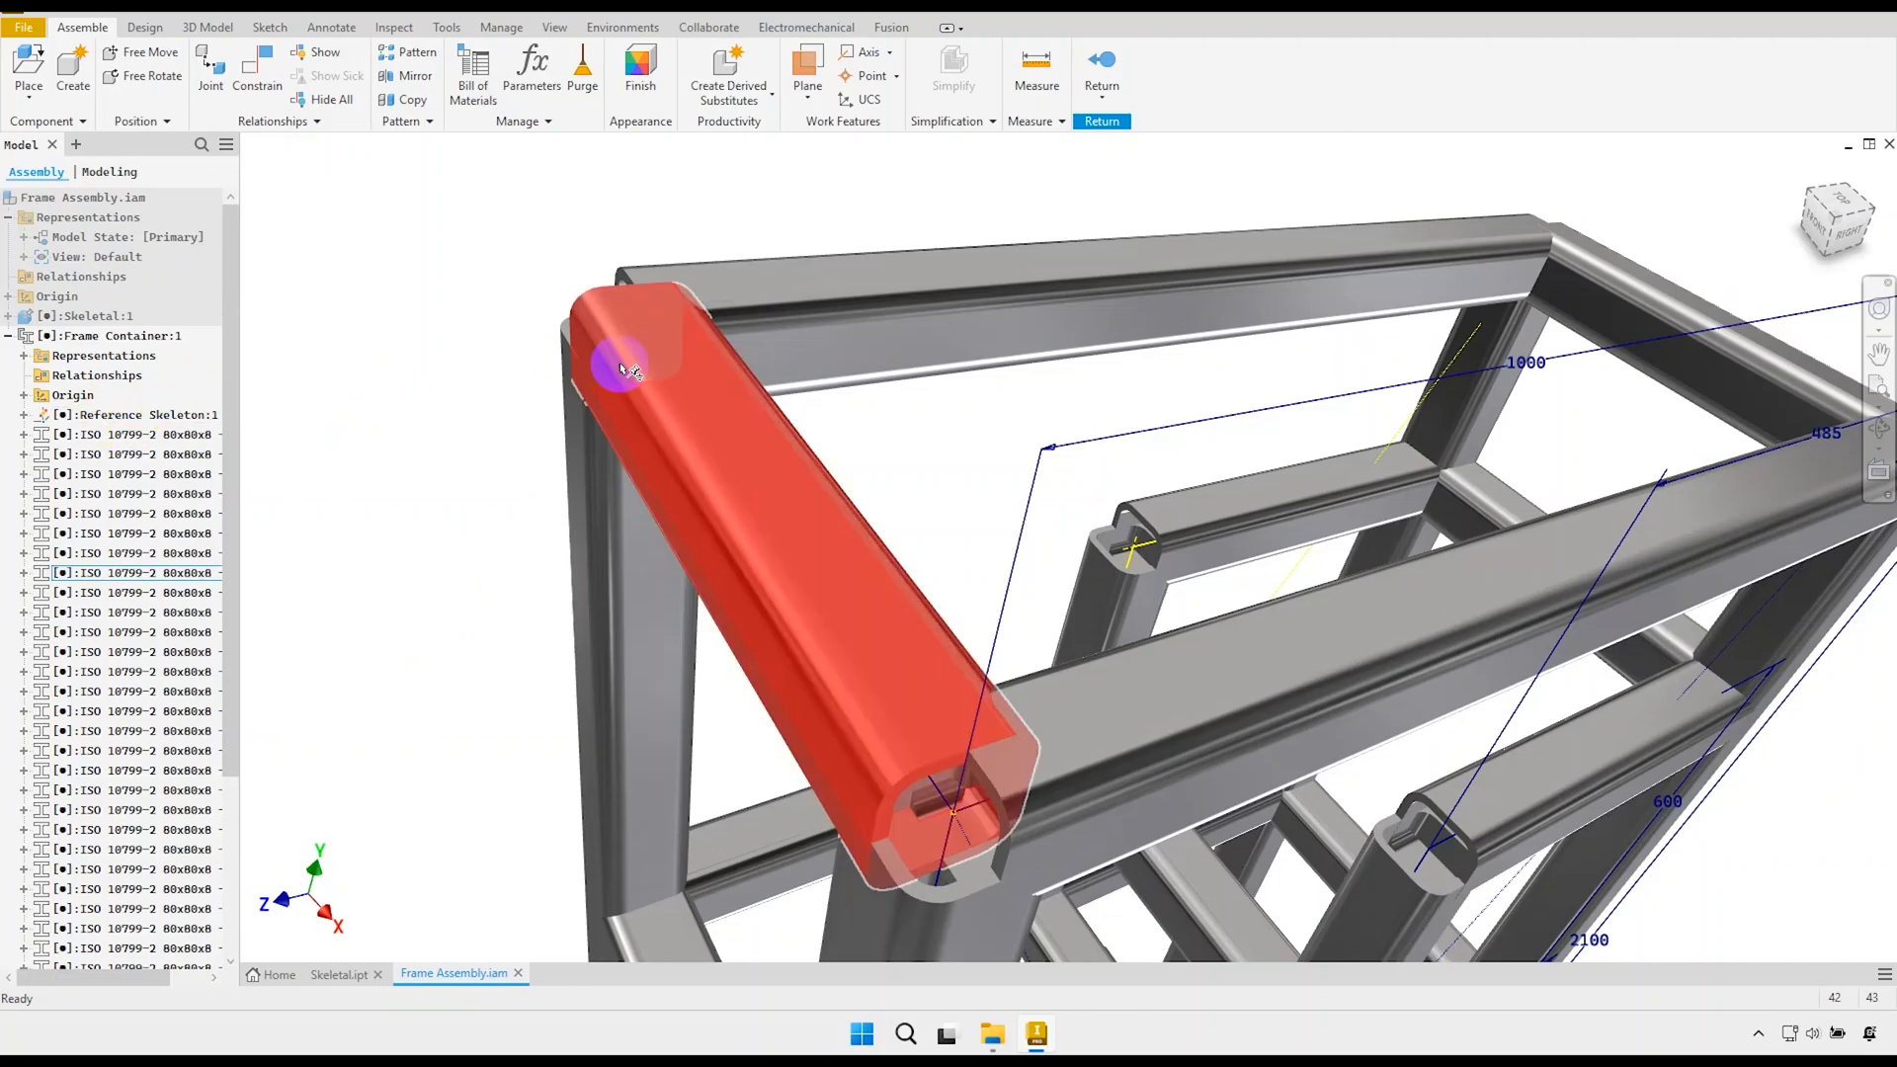
click(1101, 57)
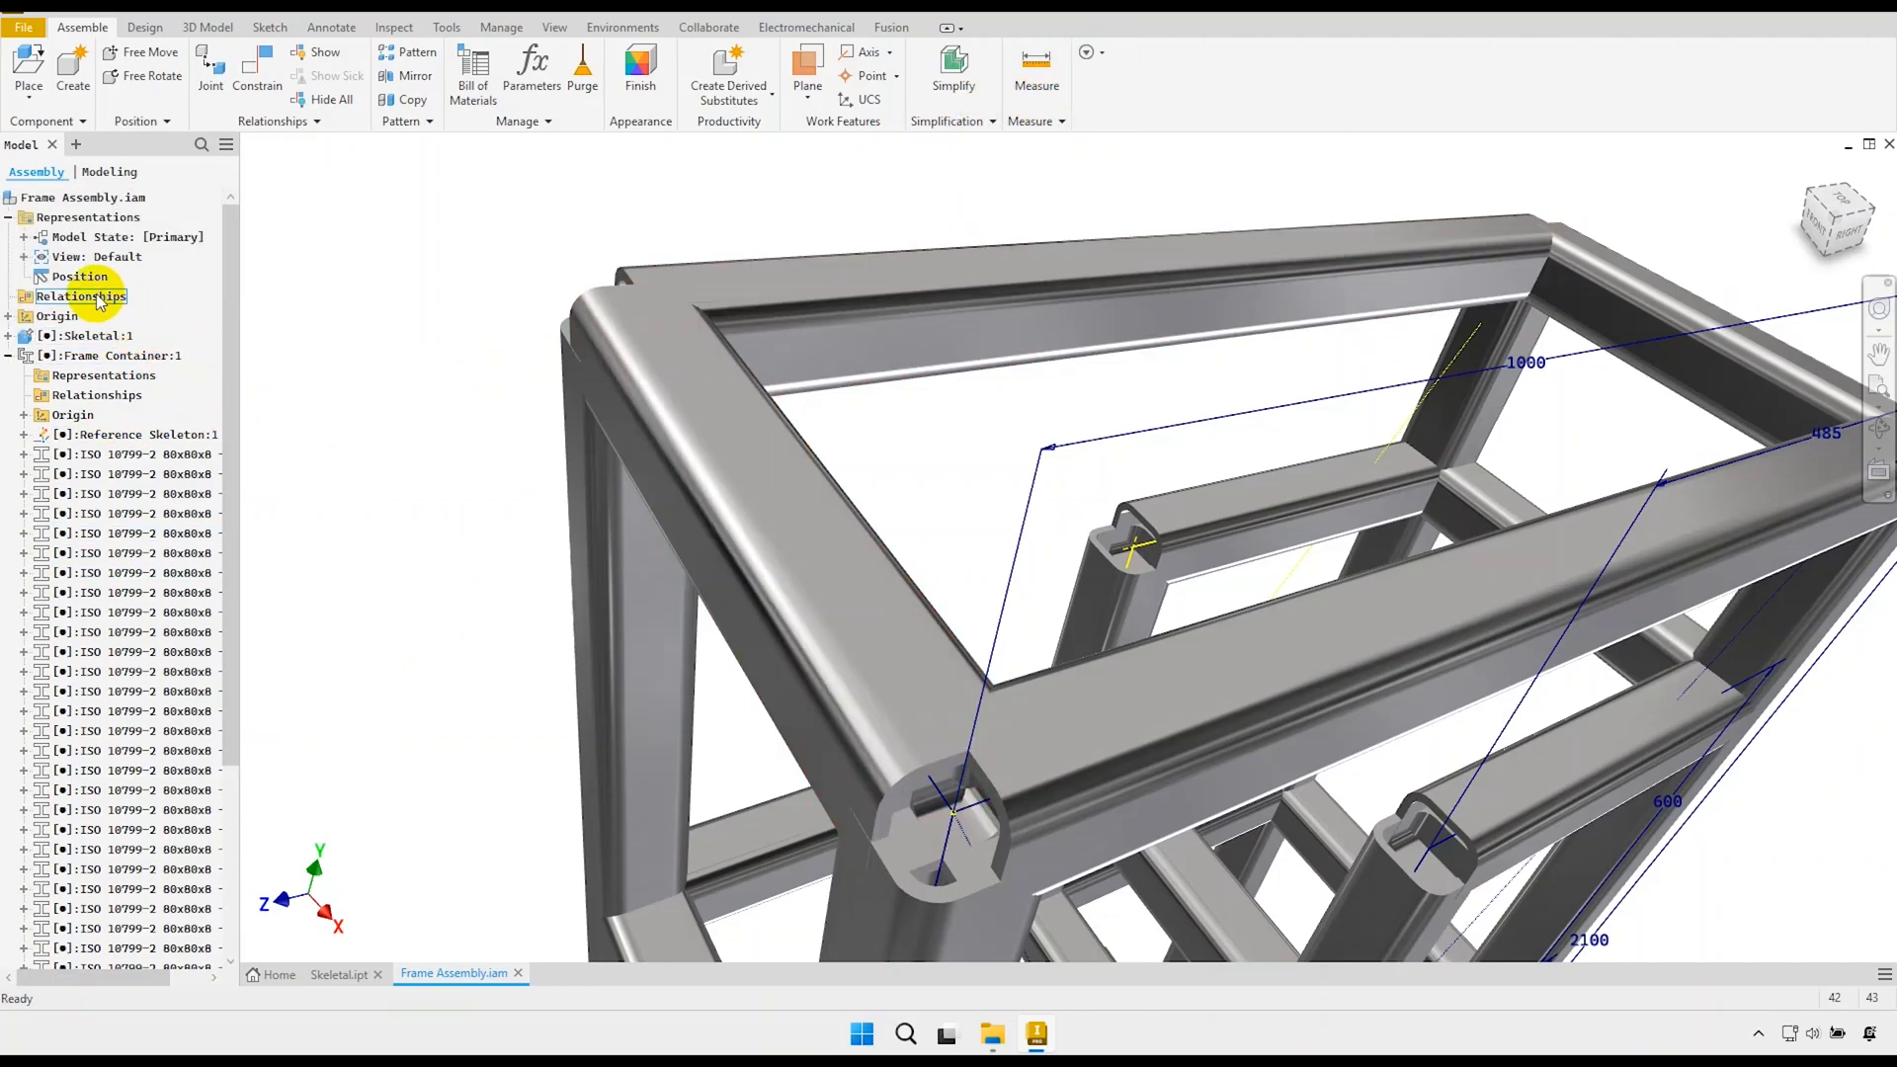
Hide the Skeletal part in the assembly and collapse the Frame Container's member list.
click(8, 336)
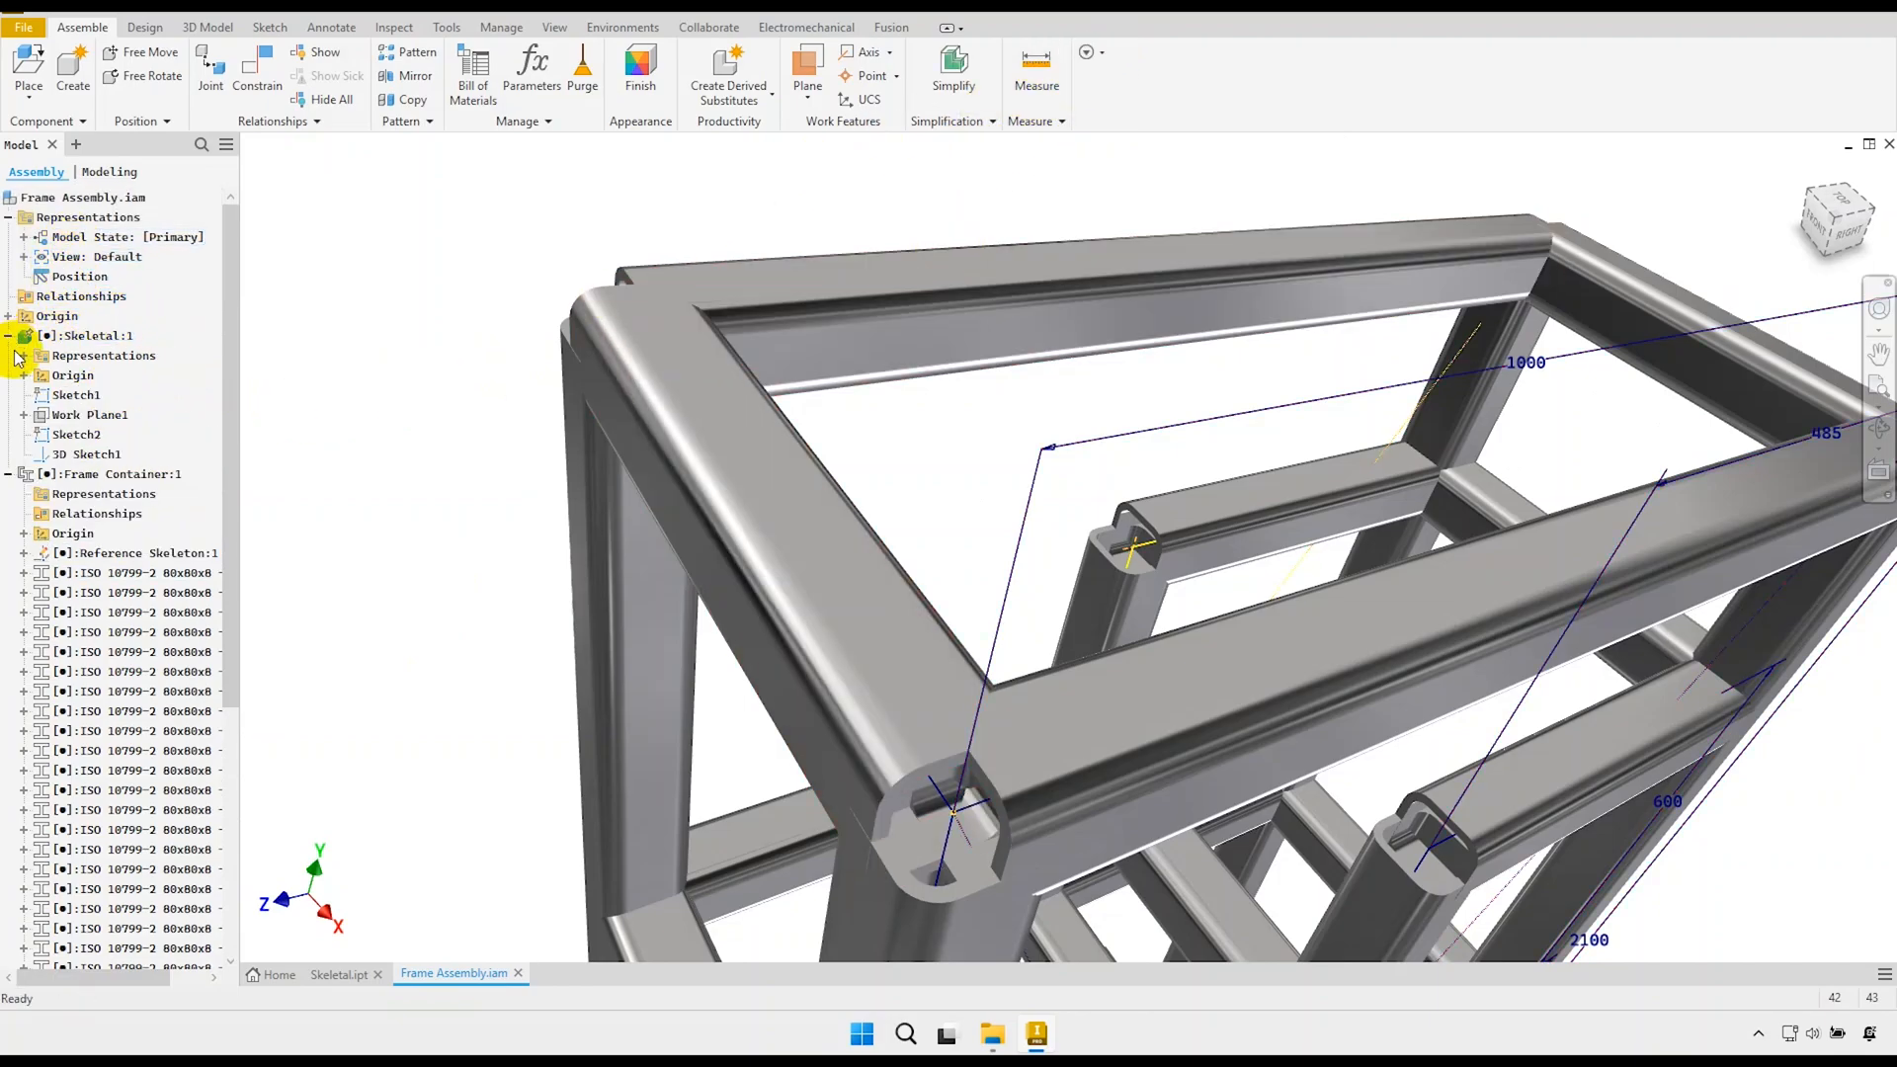
right_click(91, 344)
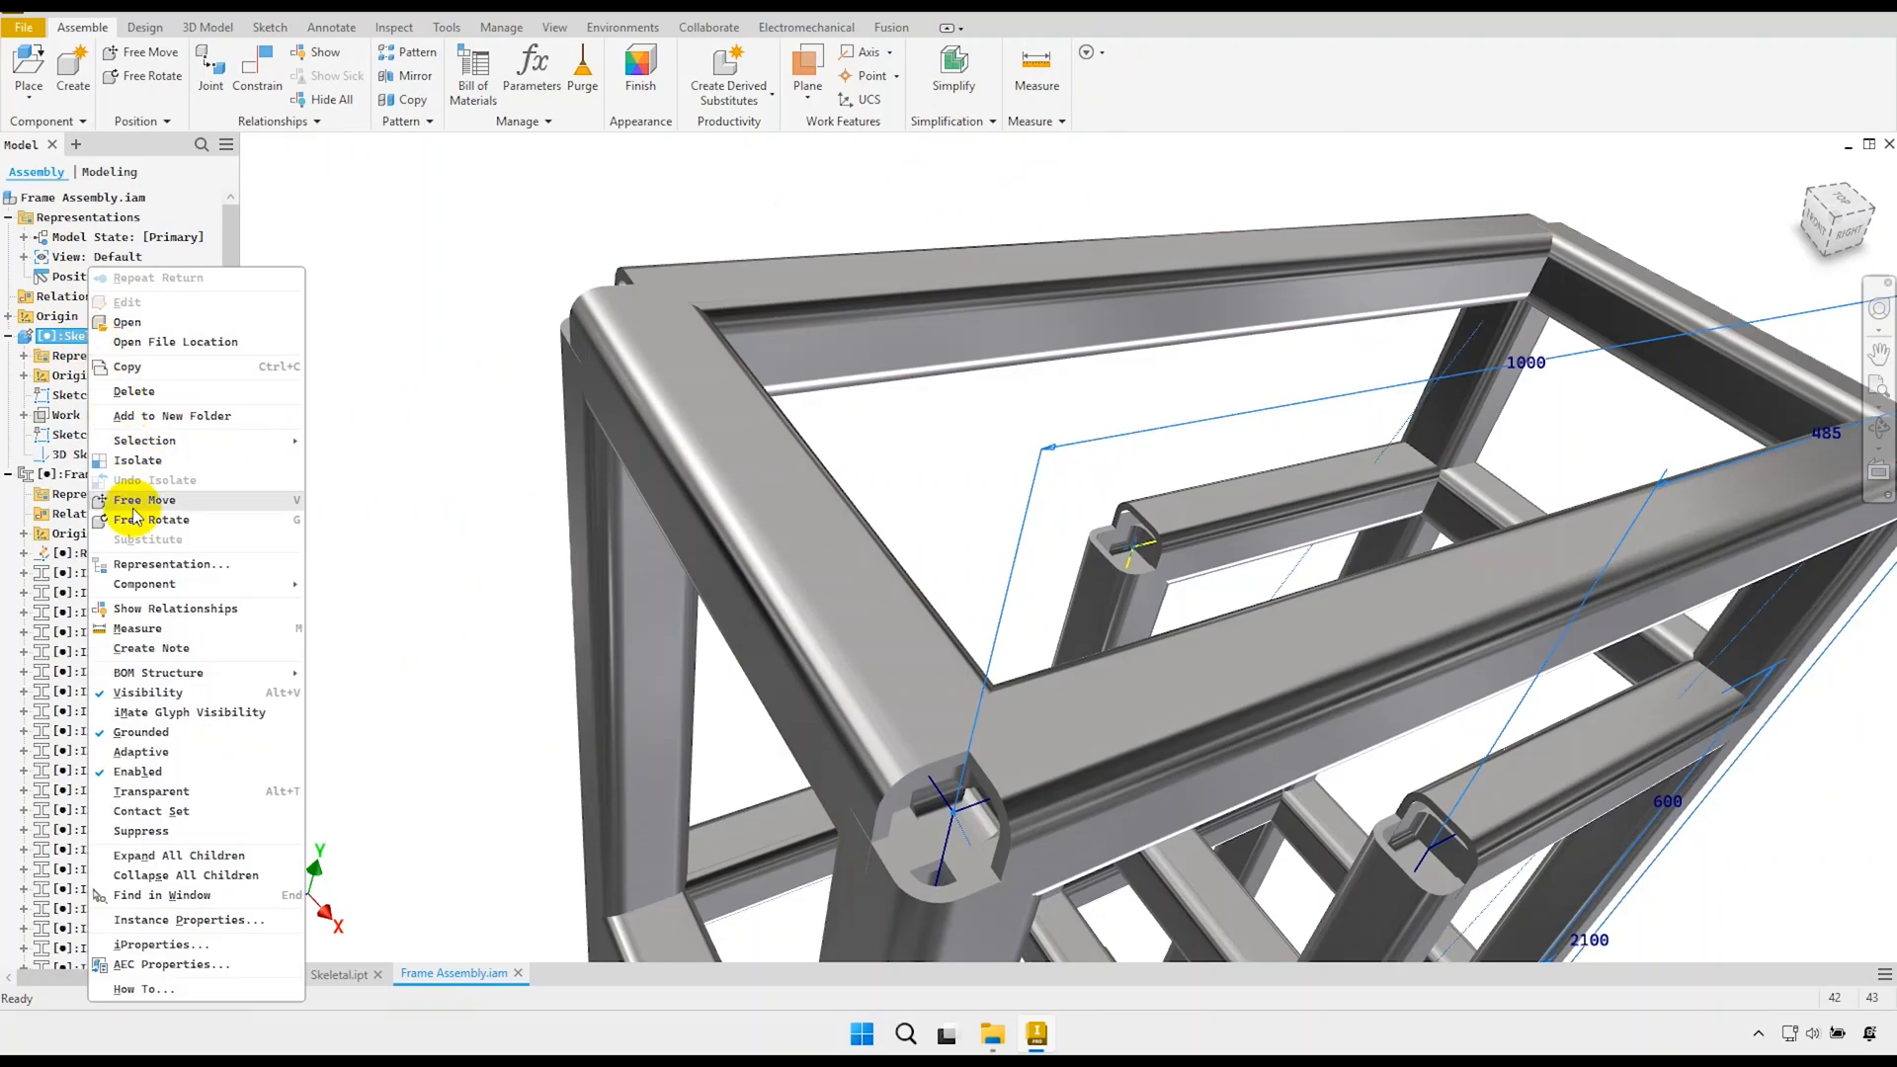
click(148, 697)
scroll(451, 502, down, 2)
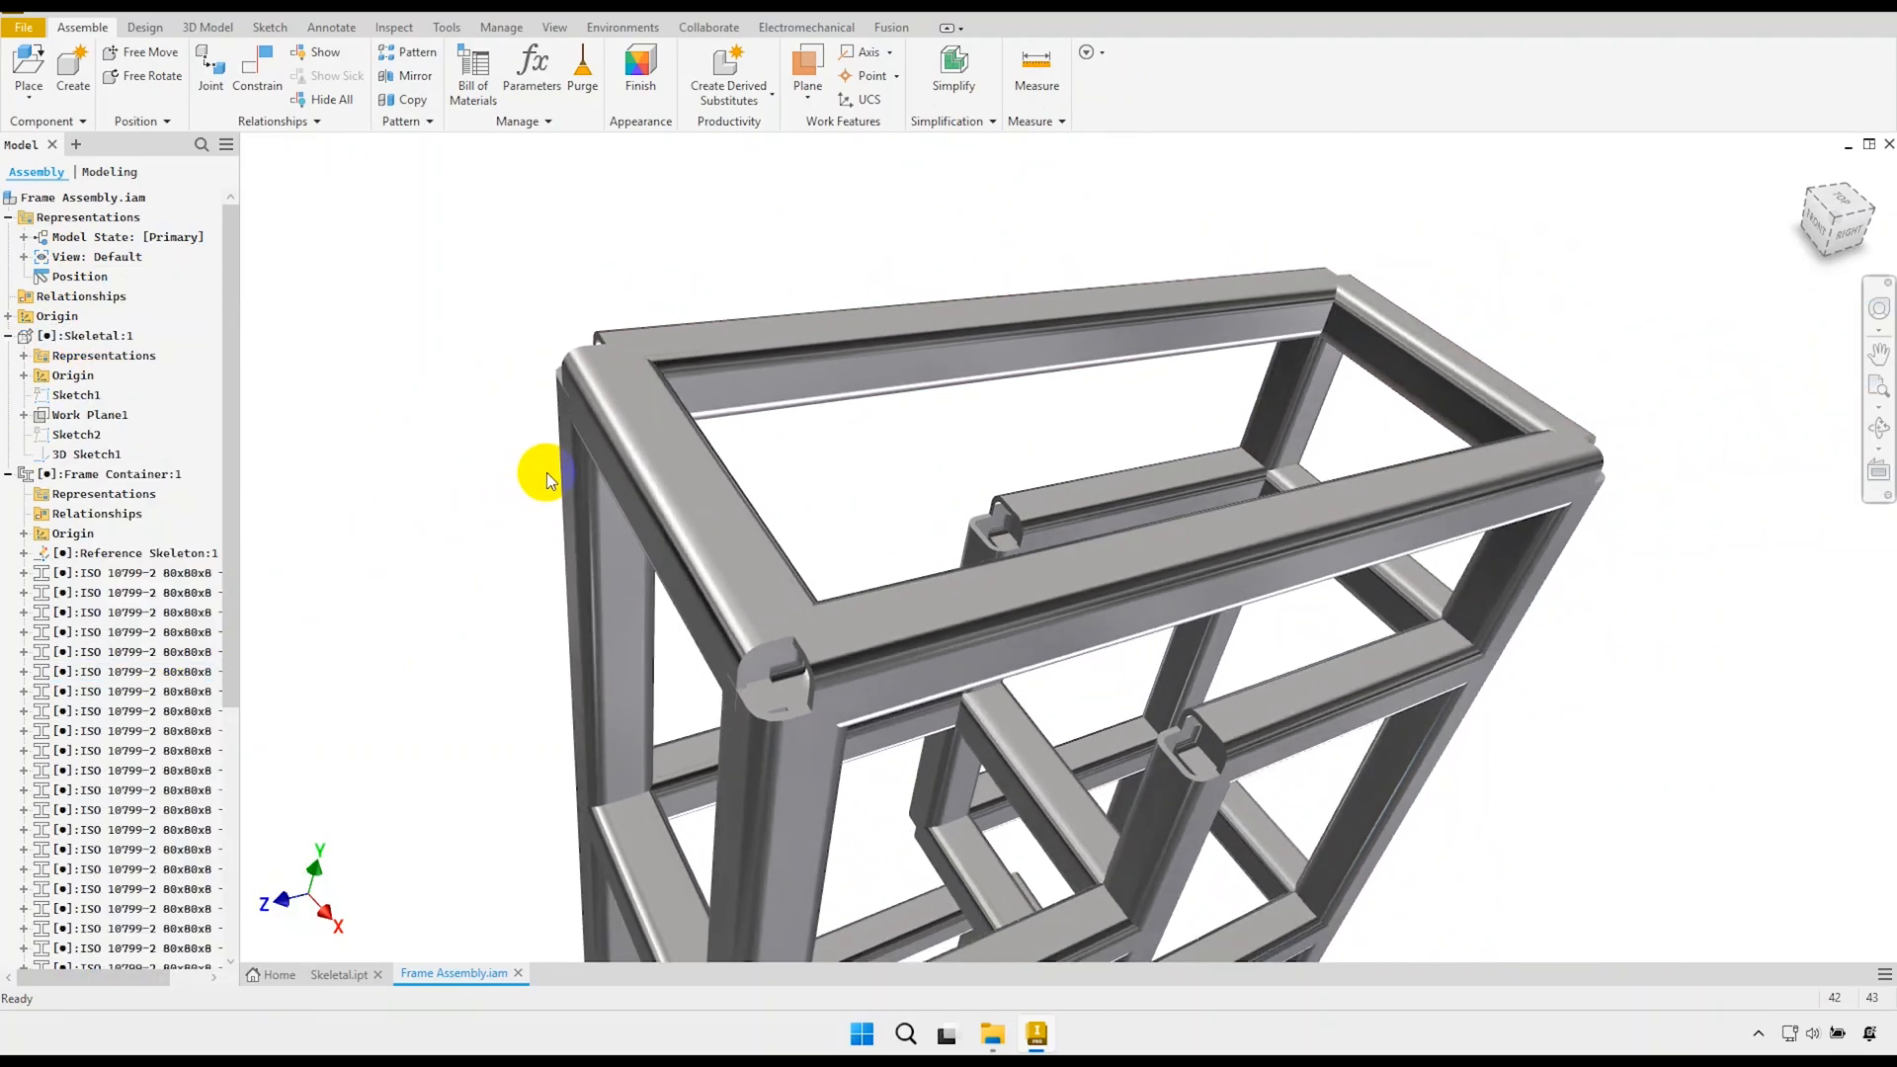
click(8, 474)
scroll(187, 415, down, 1)
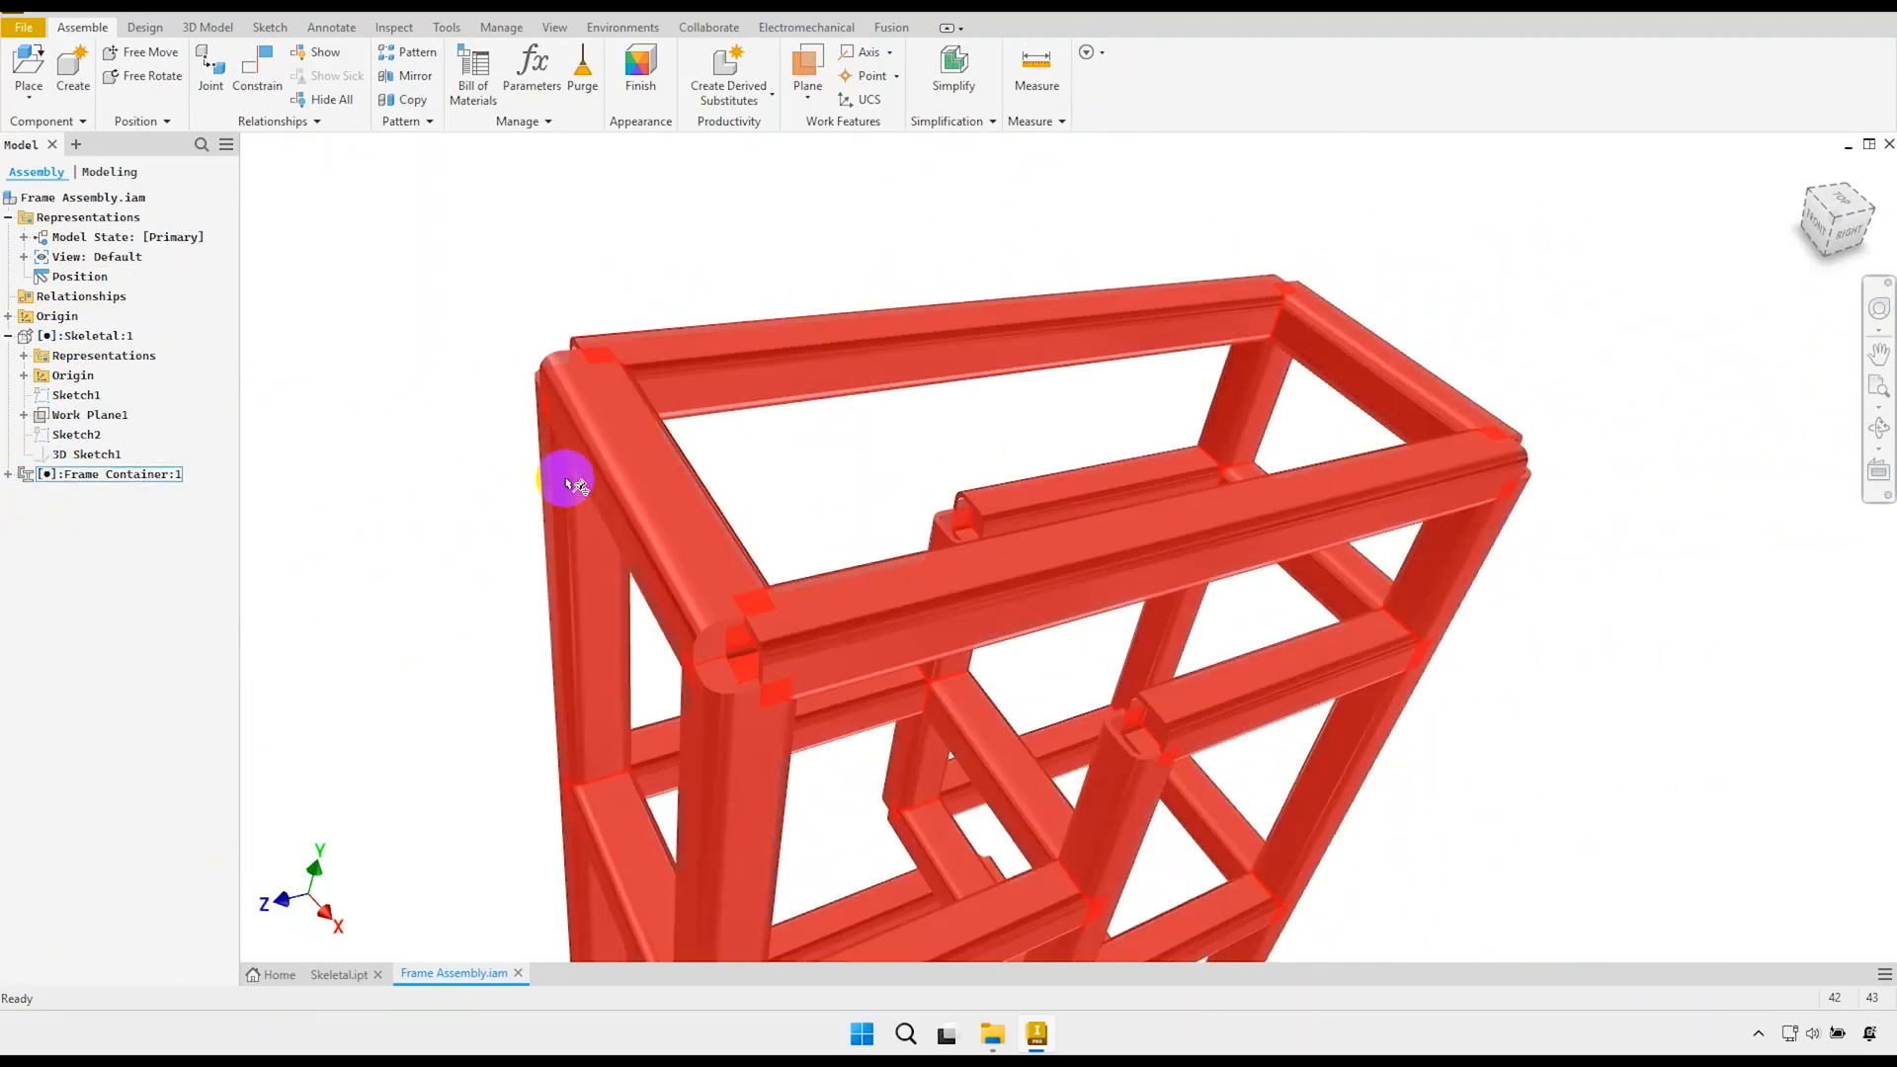
Open the Frame Container for editing and miter the long left-side top member with the short front top member.
double_click(593, 466)
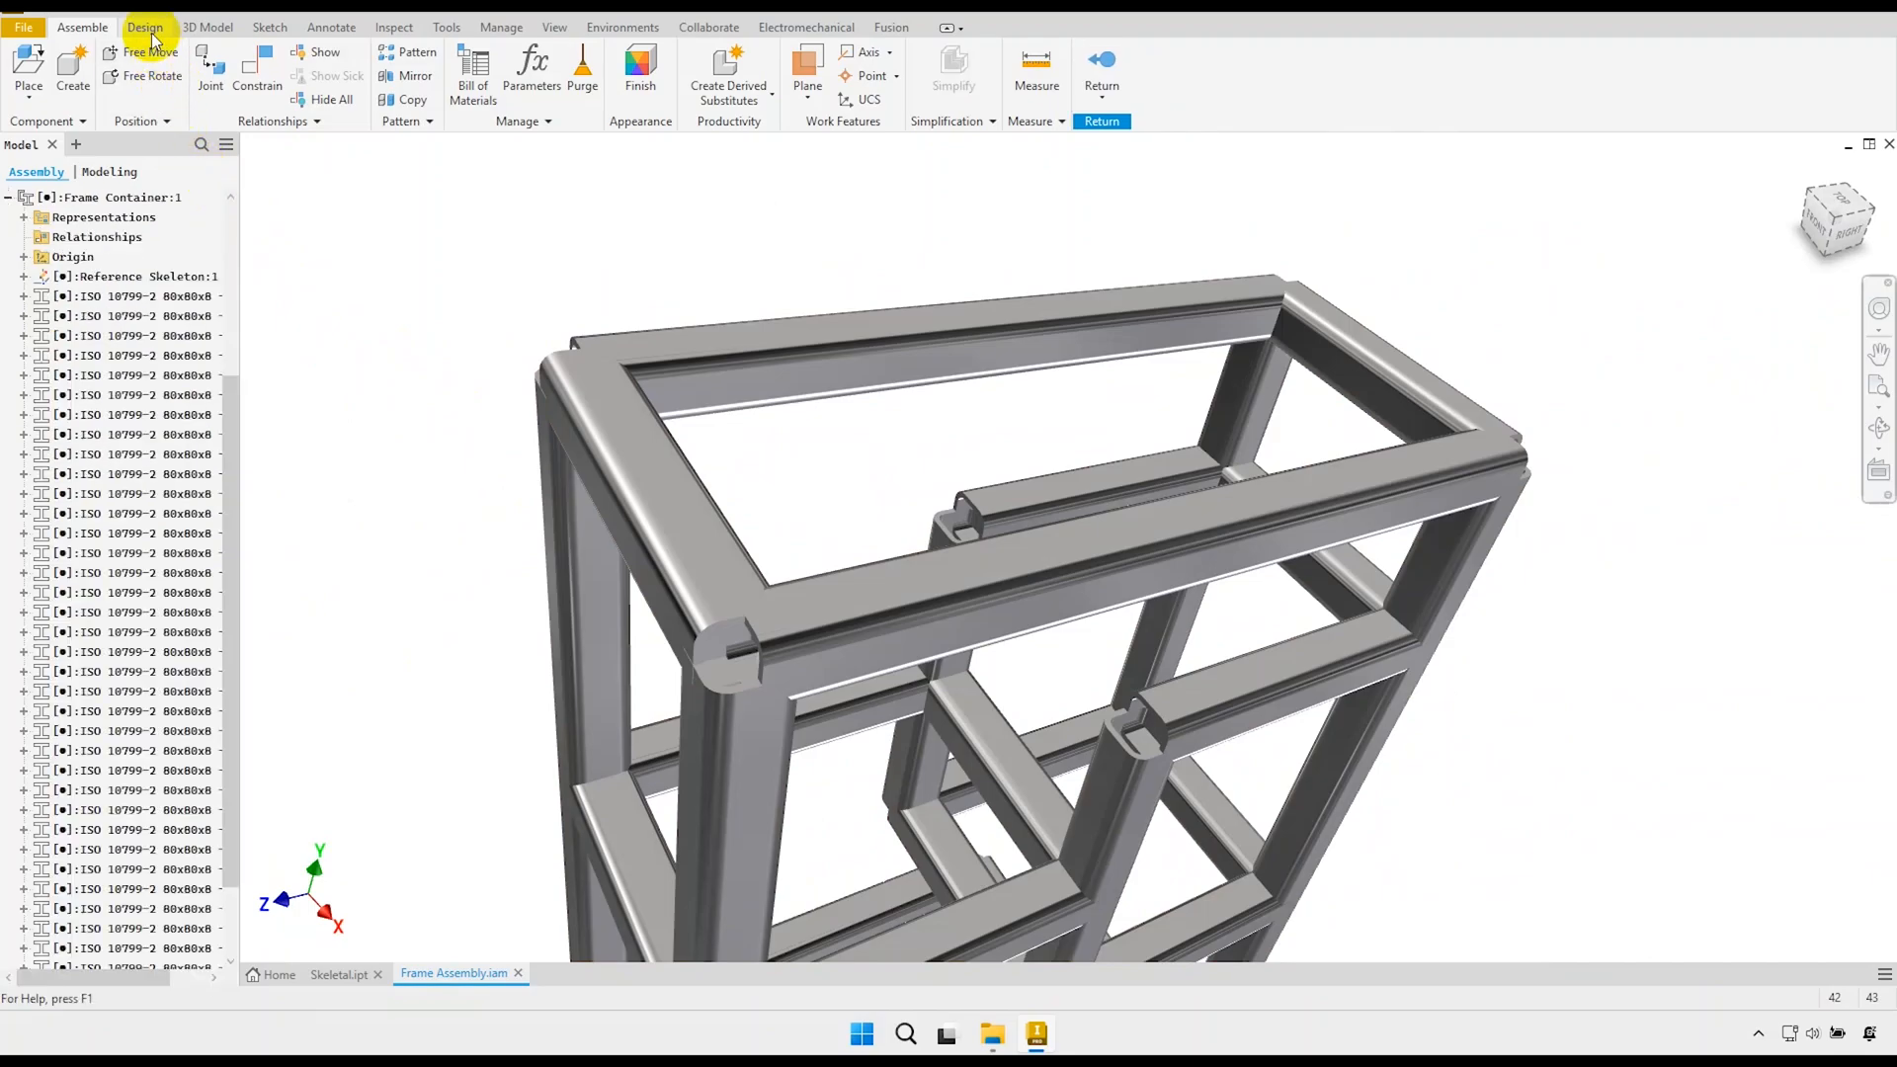
click(146, 27)
click(259, 78)
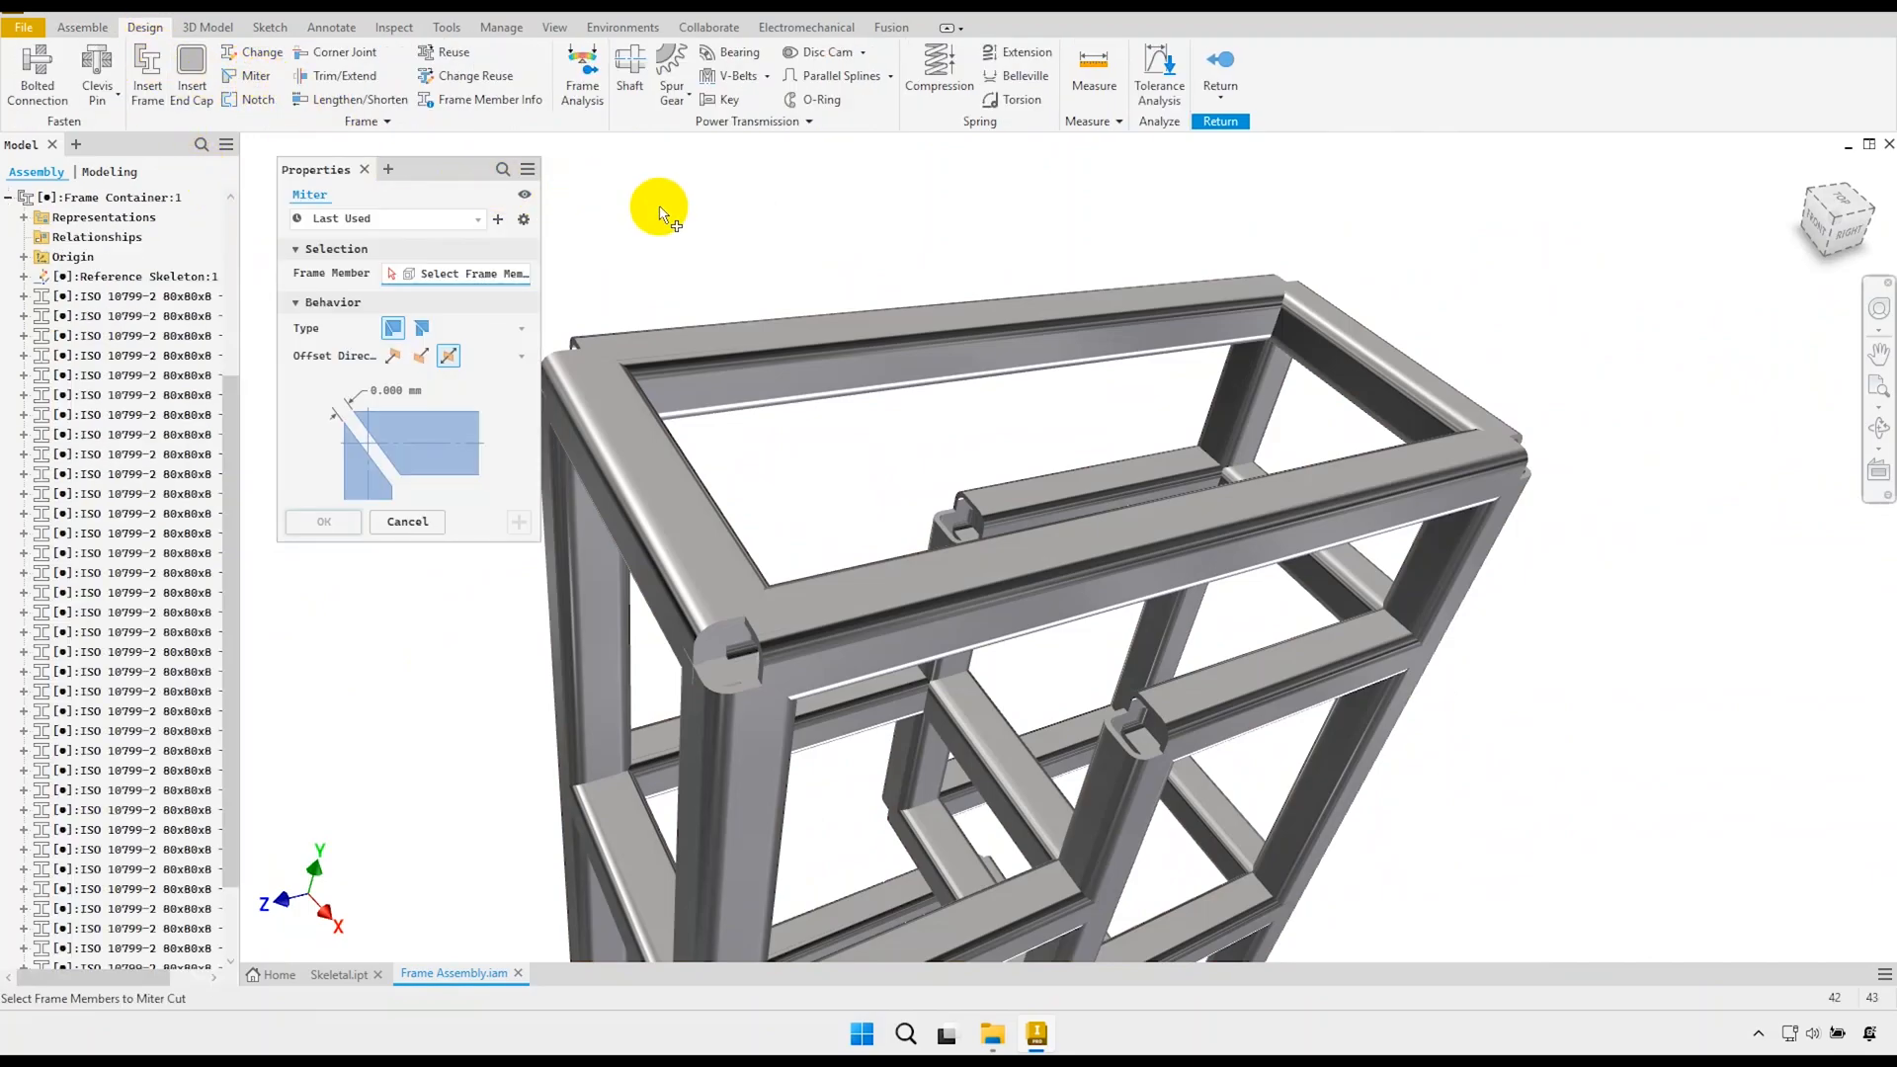
click(712, 350)
click(653, 461)
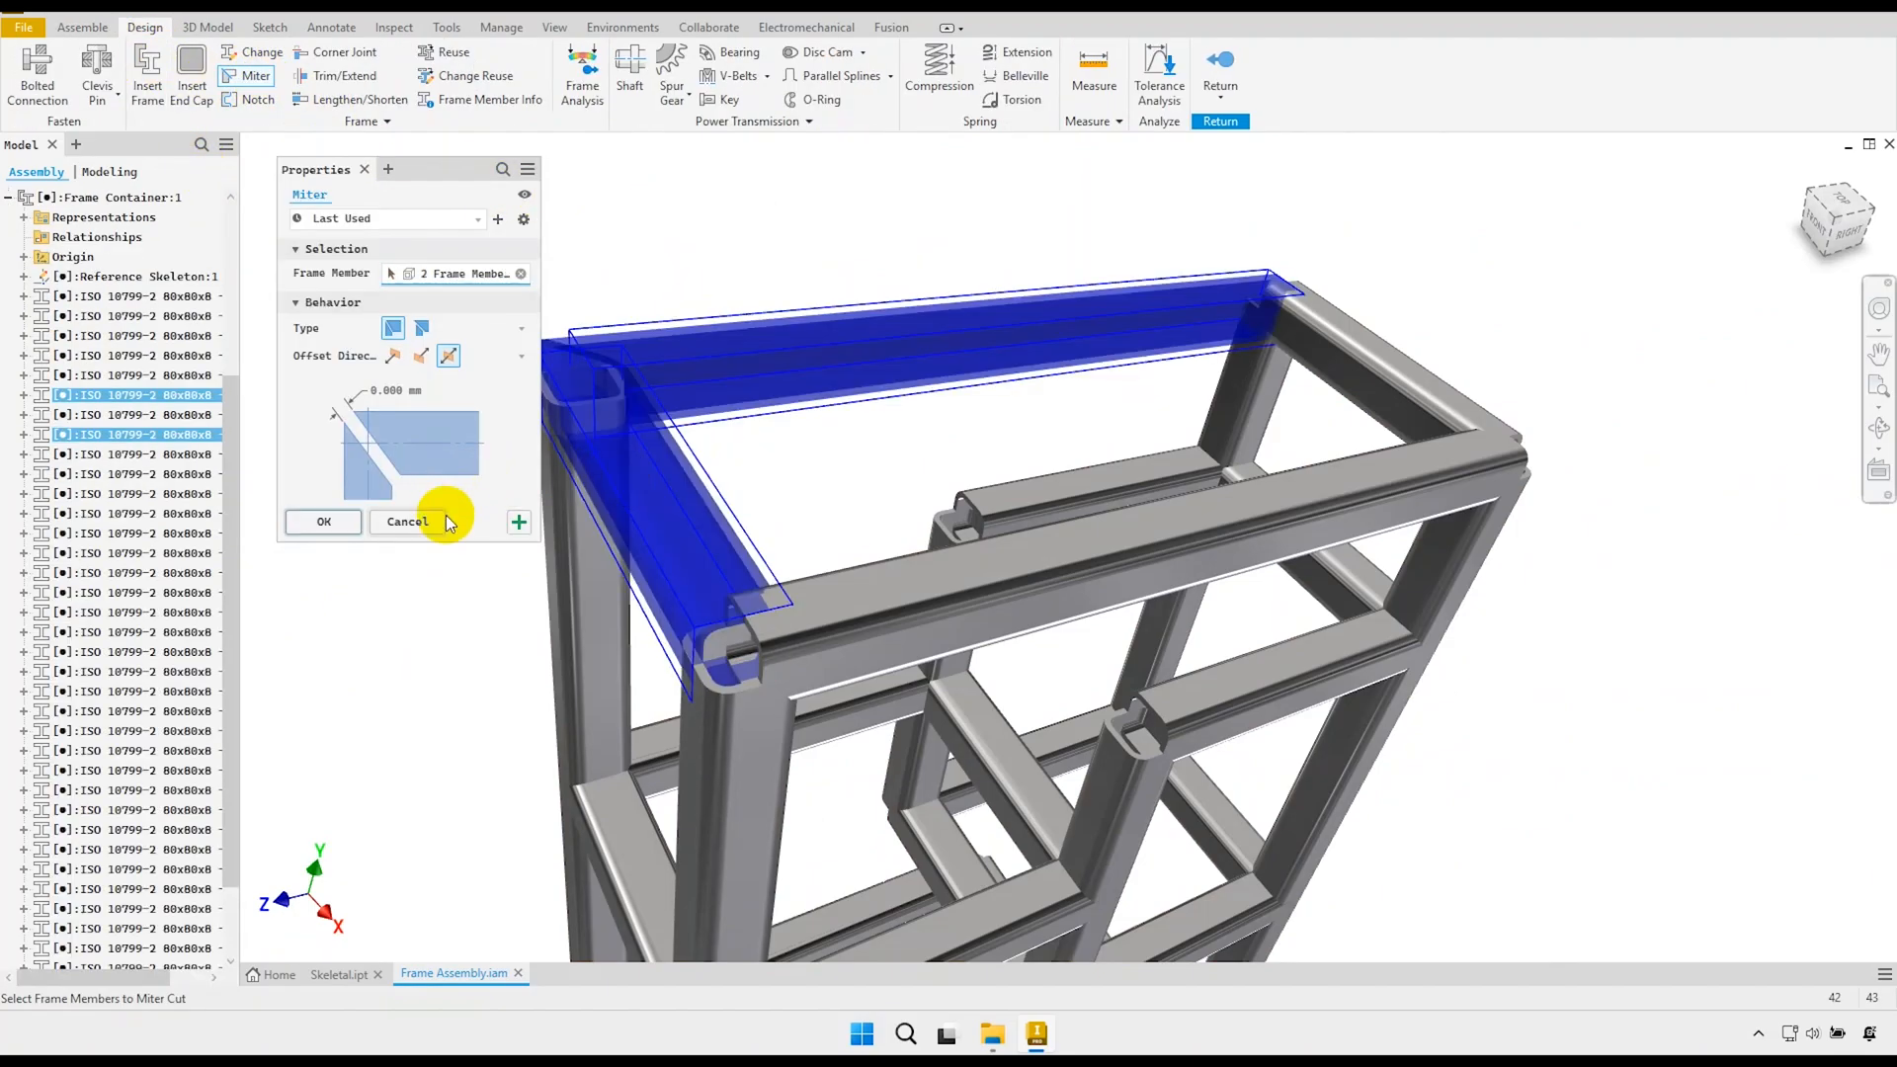
click(509, 521)
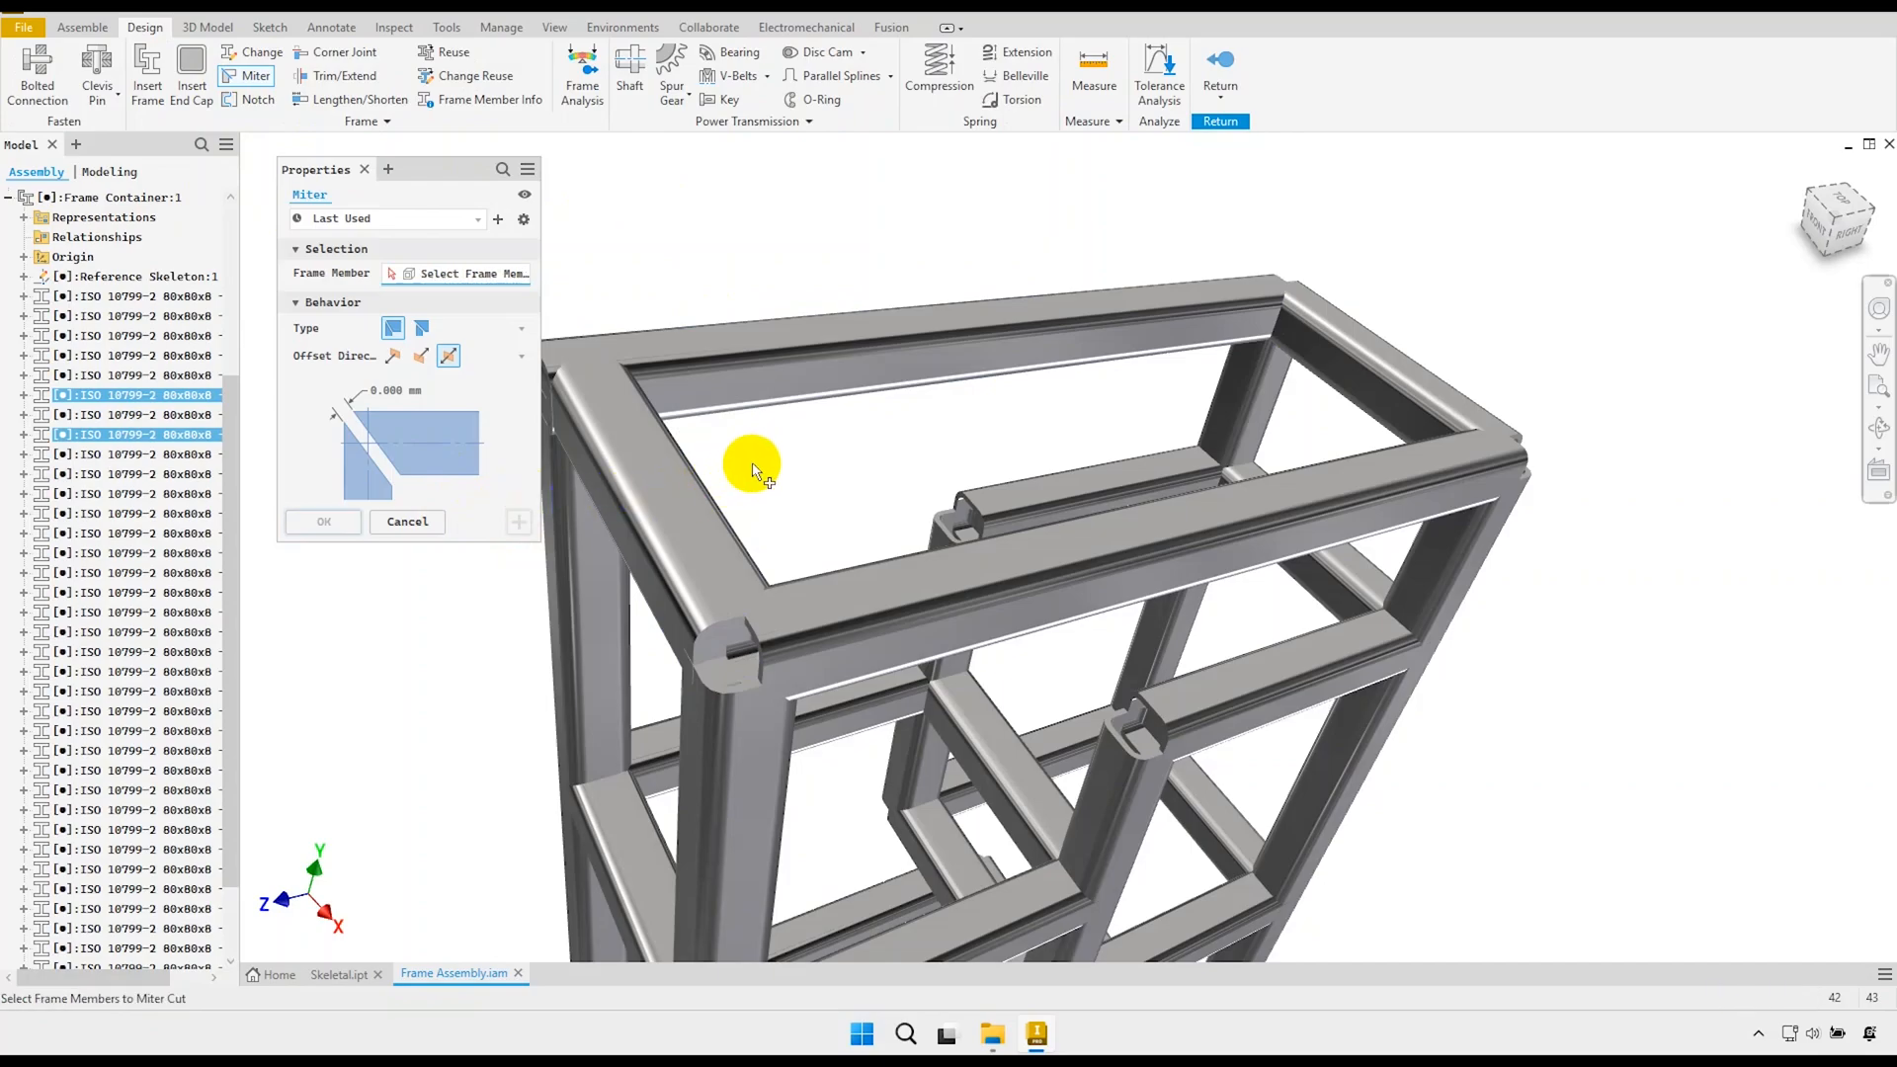
Miter the long right-side top member with both the short front and short back top members.
click(814, 543)
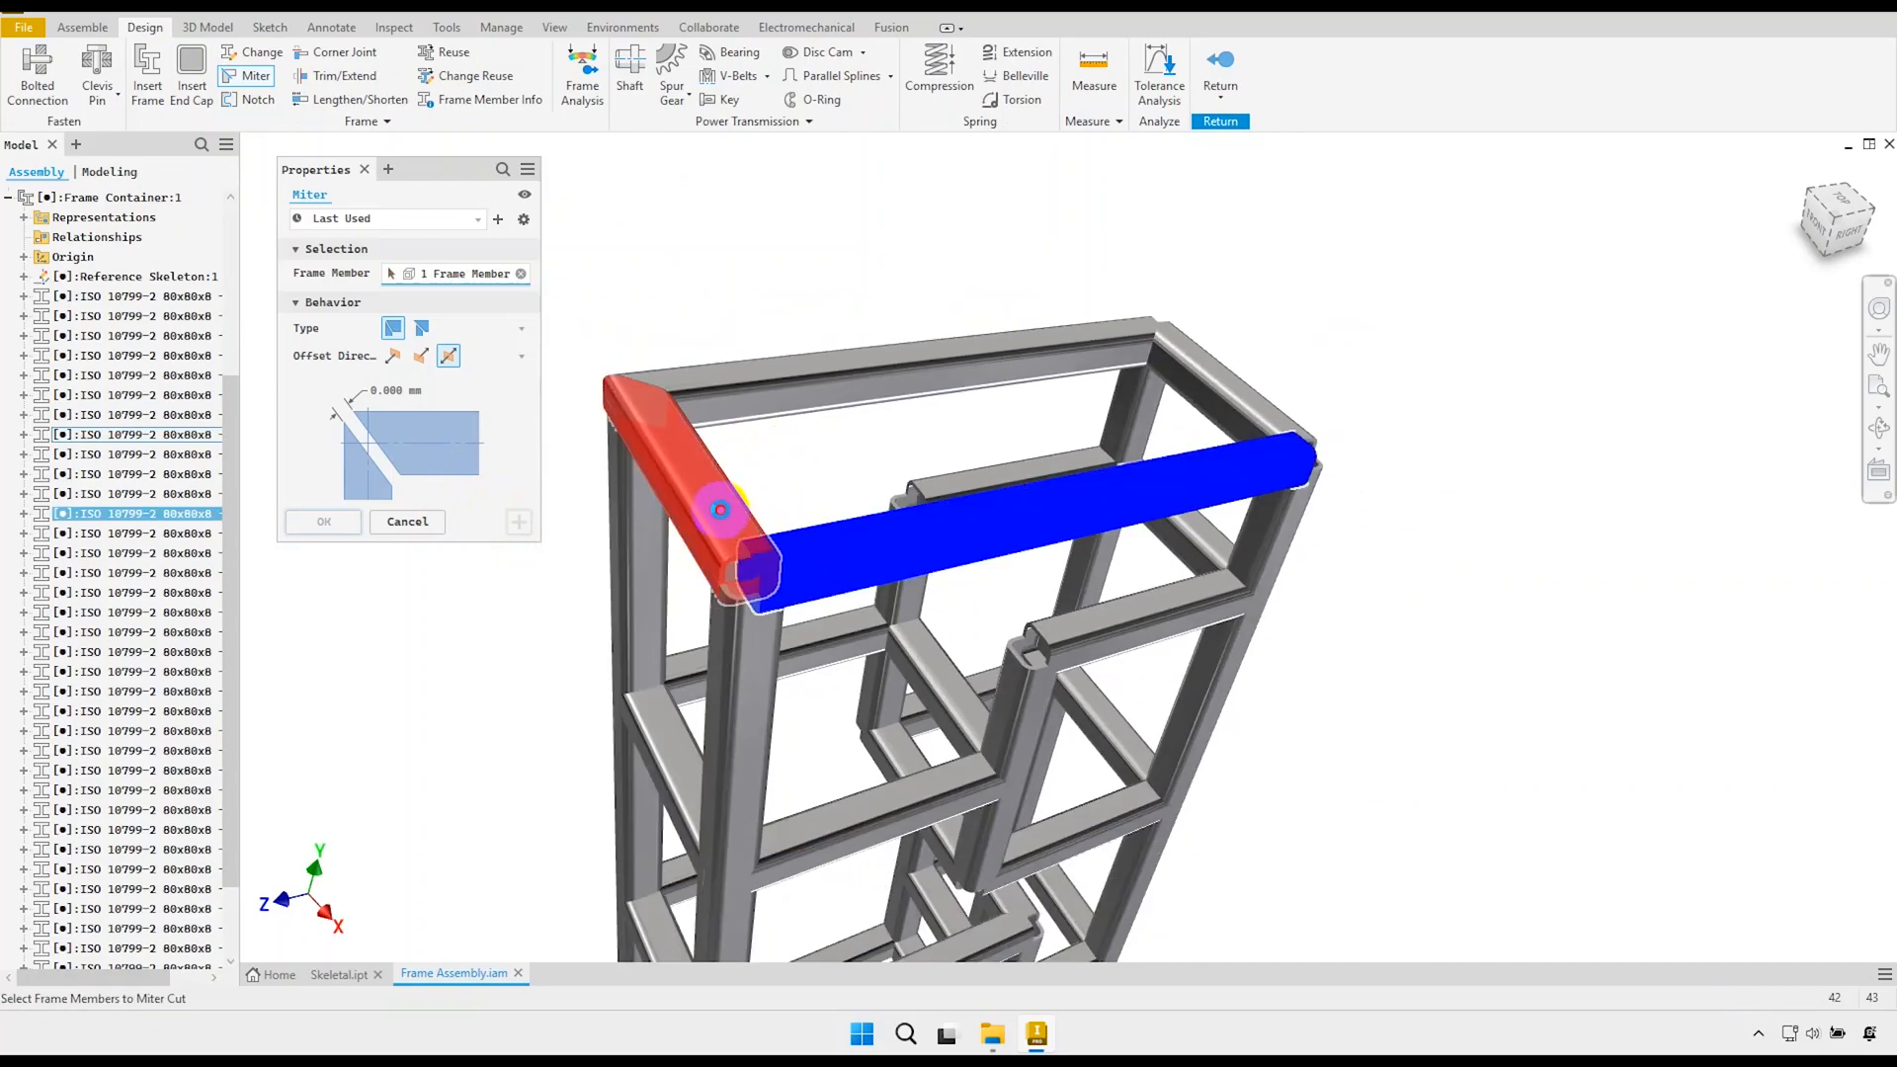
click(729, 512)
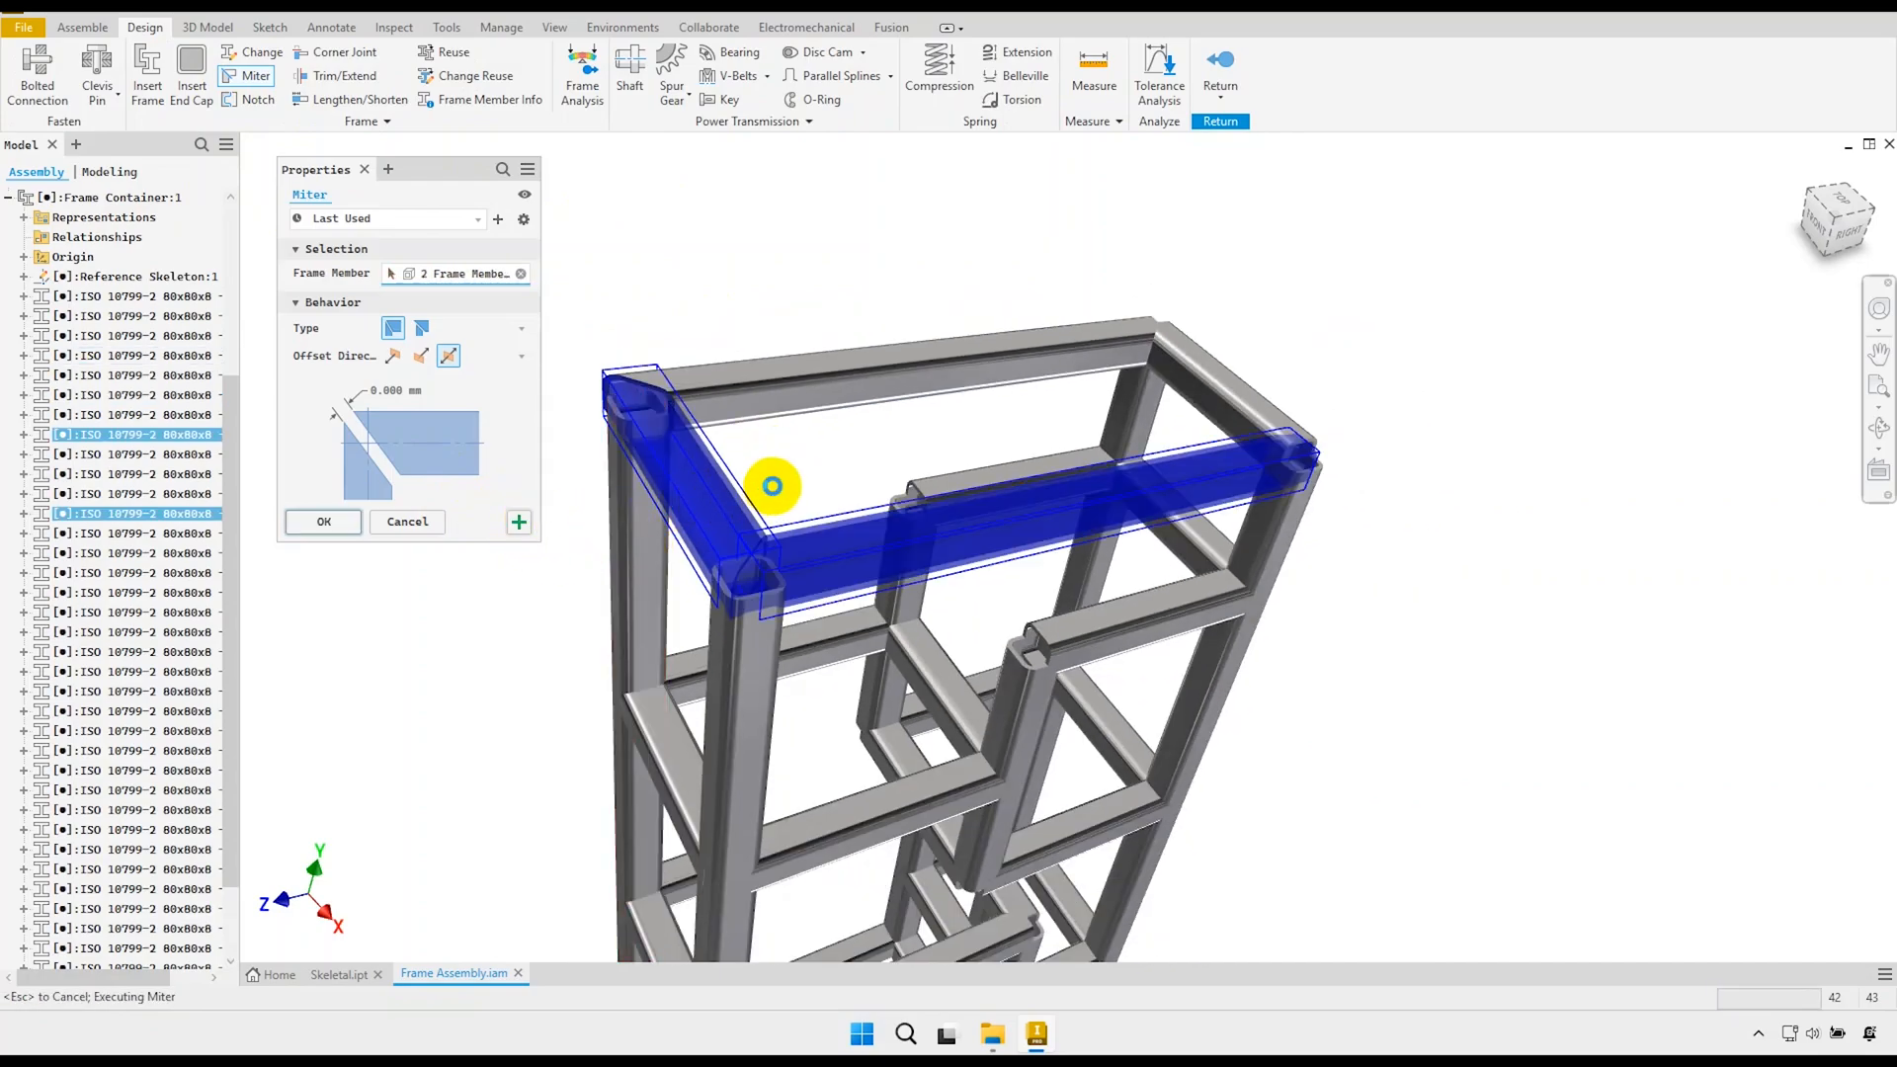
scroll(1048, 424, up, 3)
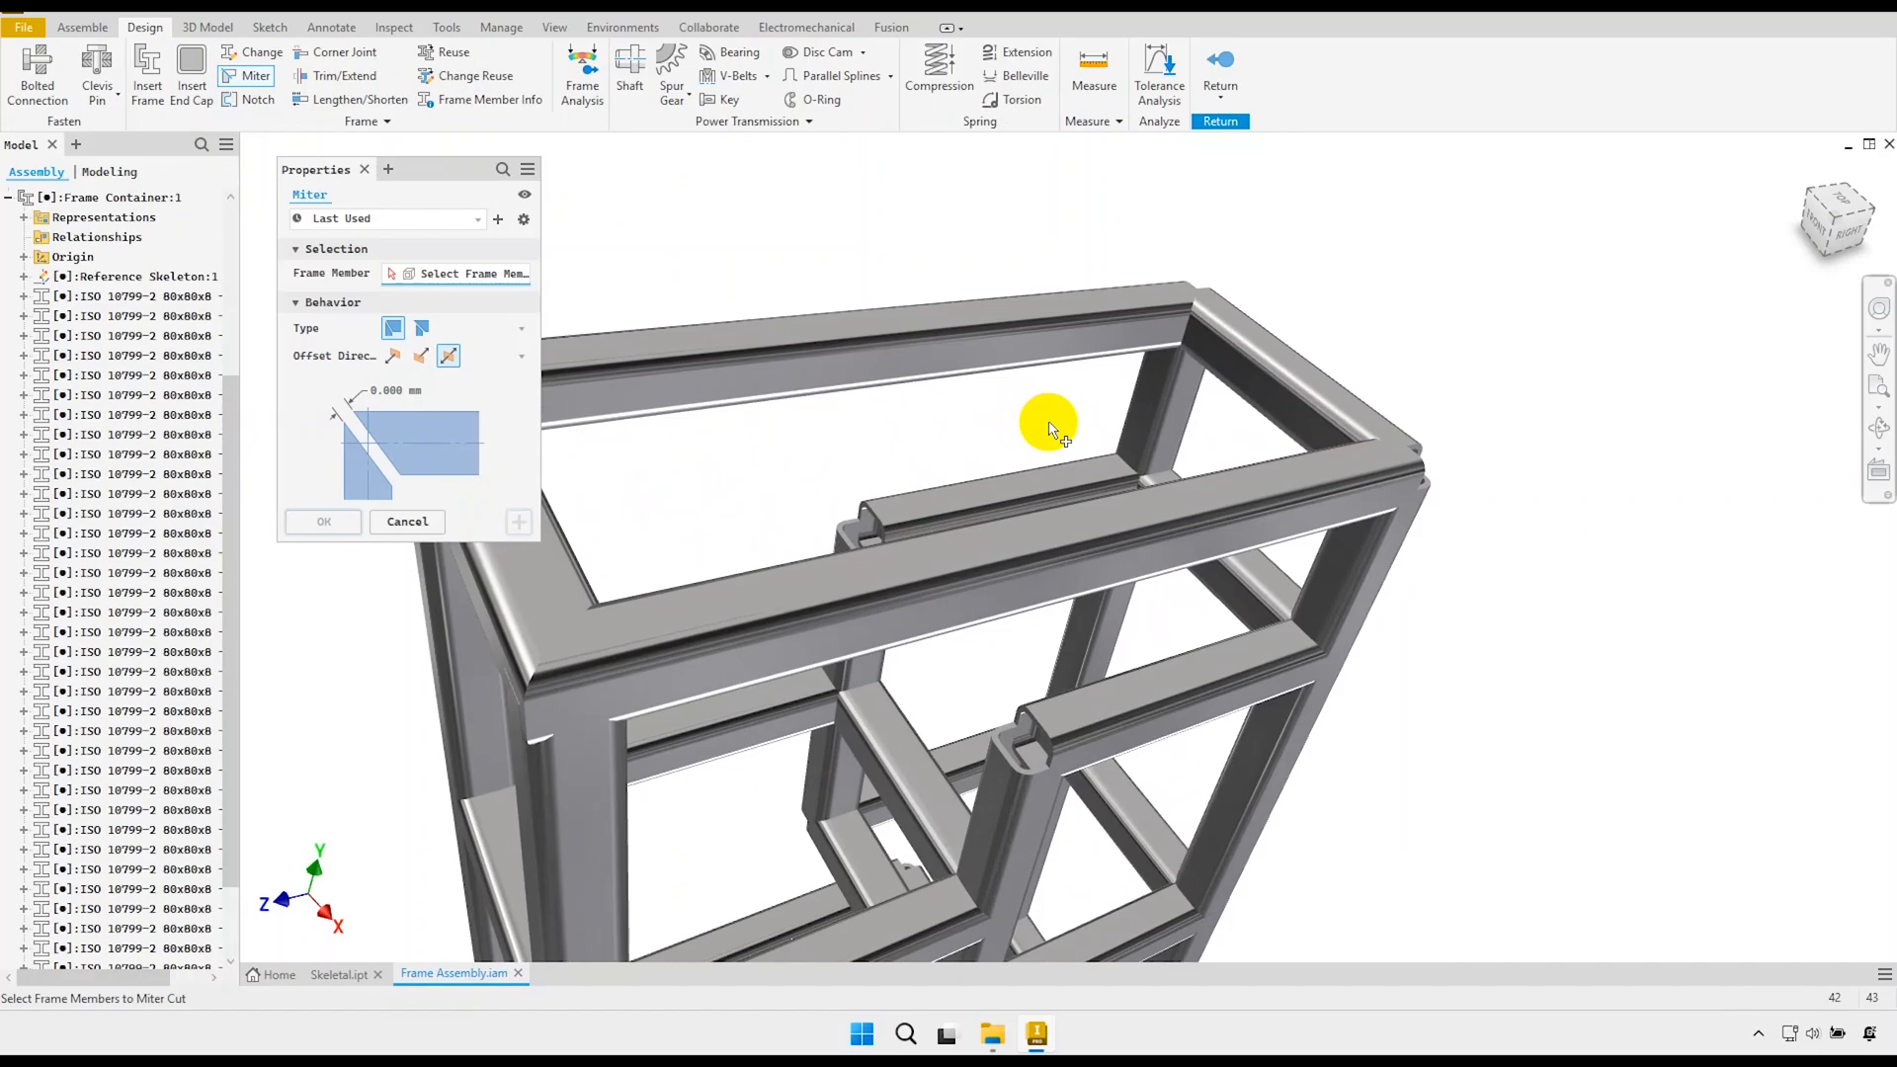
click(1272, 420)
click(1317, 484)
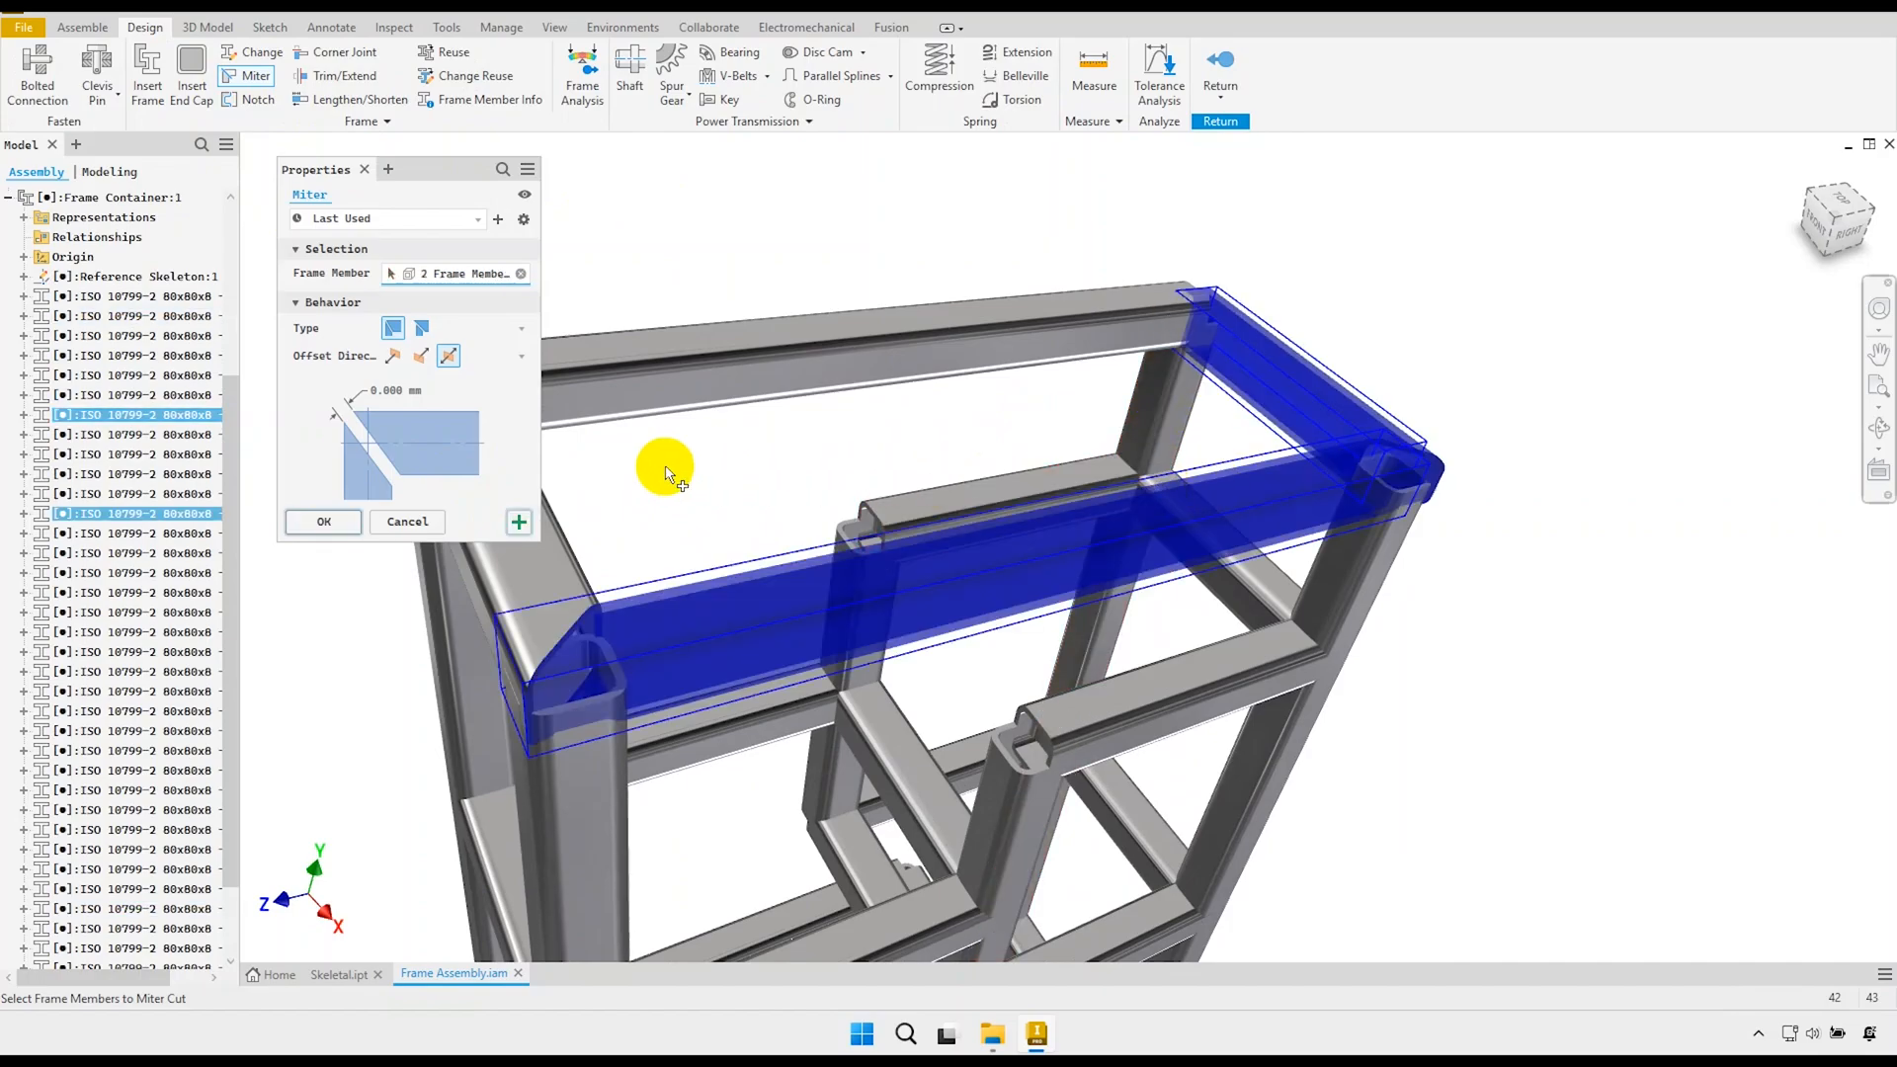
click(516, 521)
Miter the long left-side top member with the short back top member to finish the top rectangle.
scroll(1123, 389, up, 5)
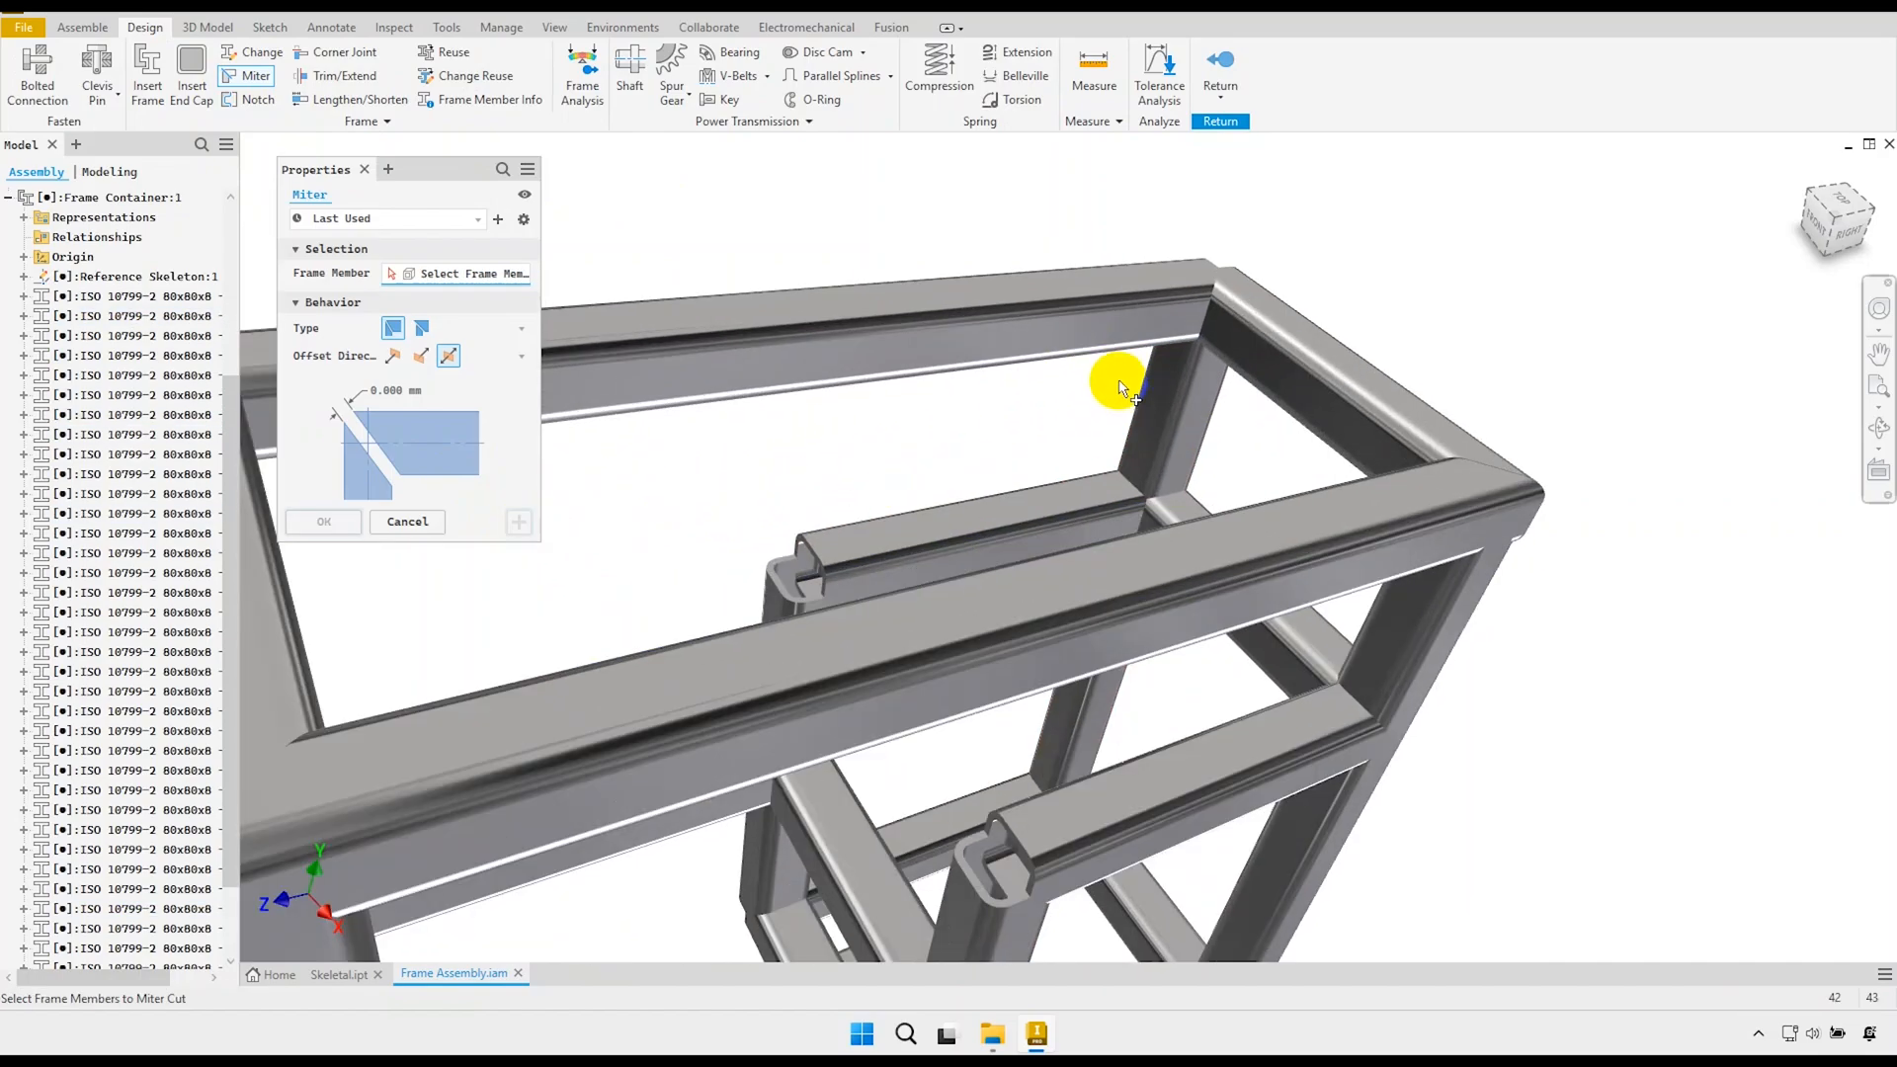
click(1113, 306)
click(1298, 332)
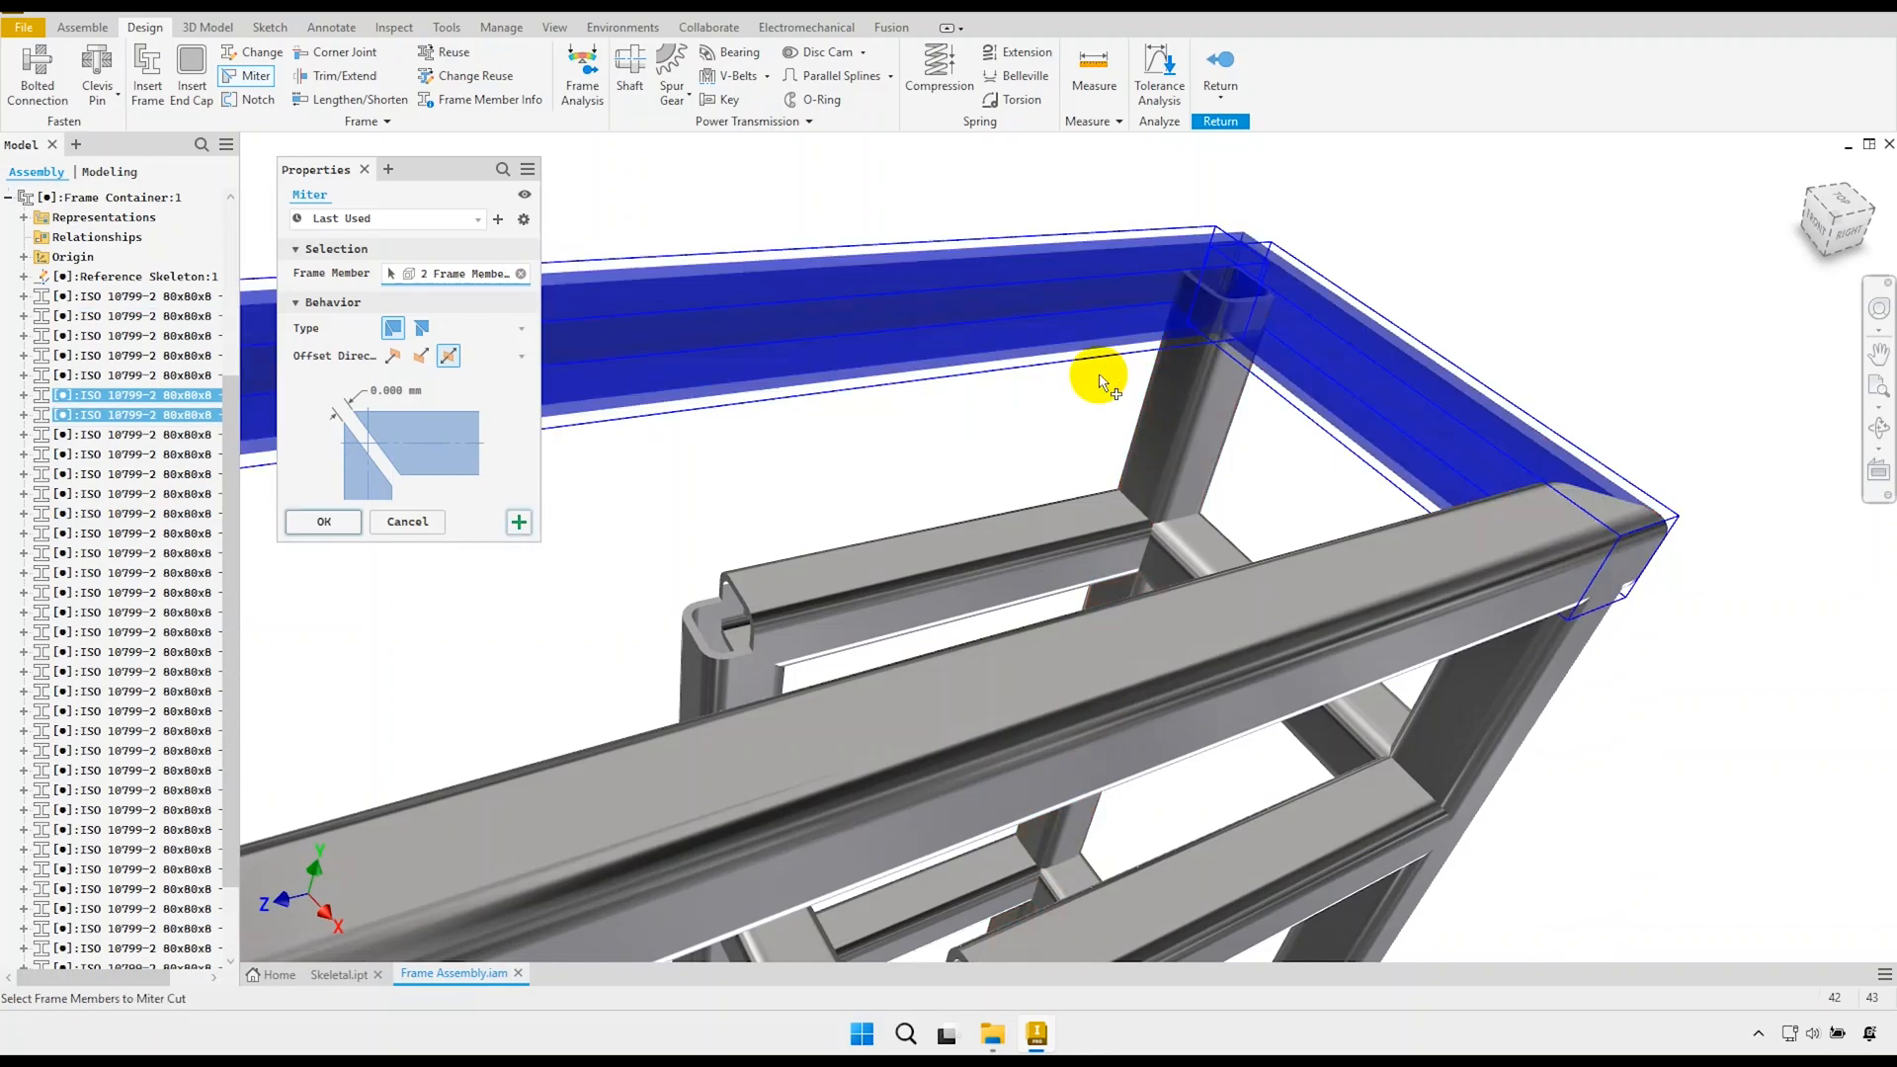
click(519, 524)
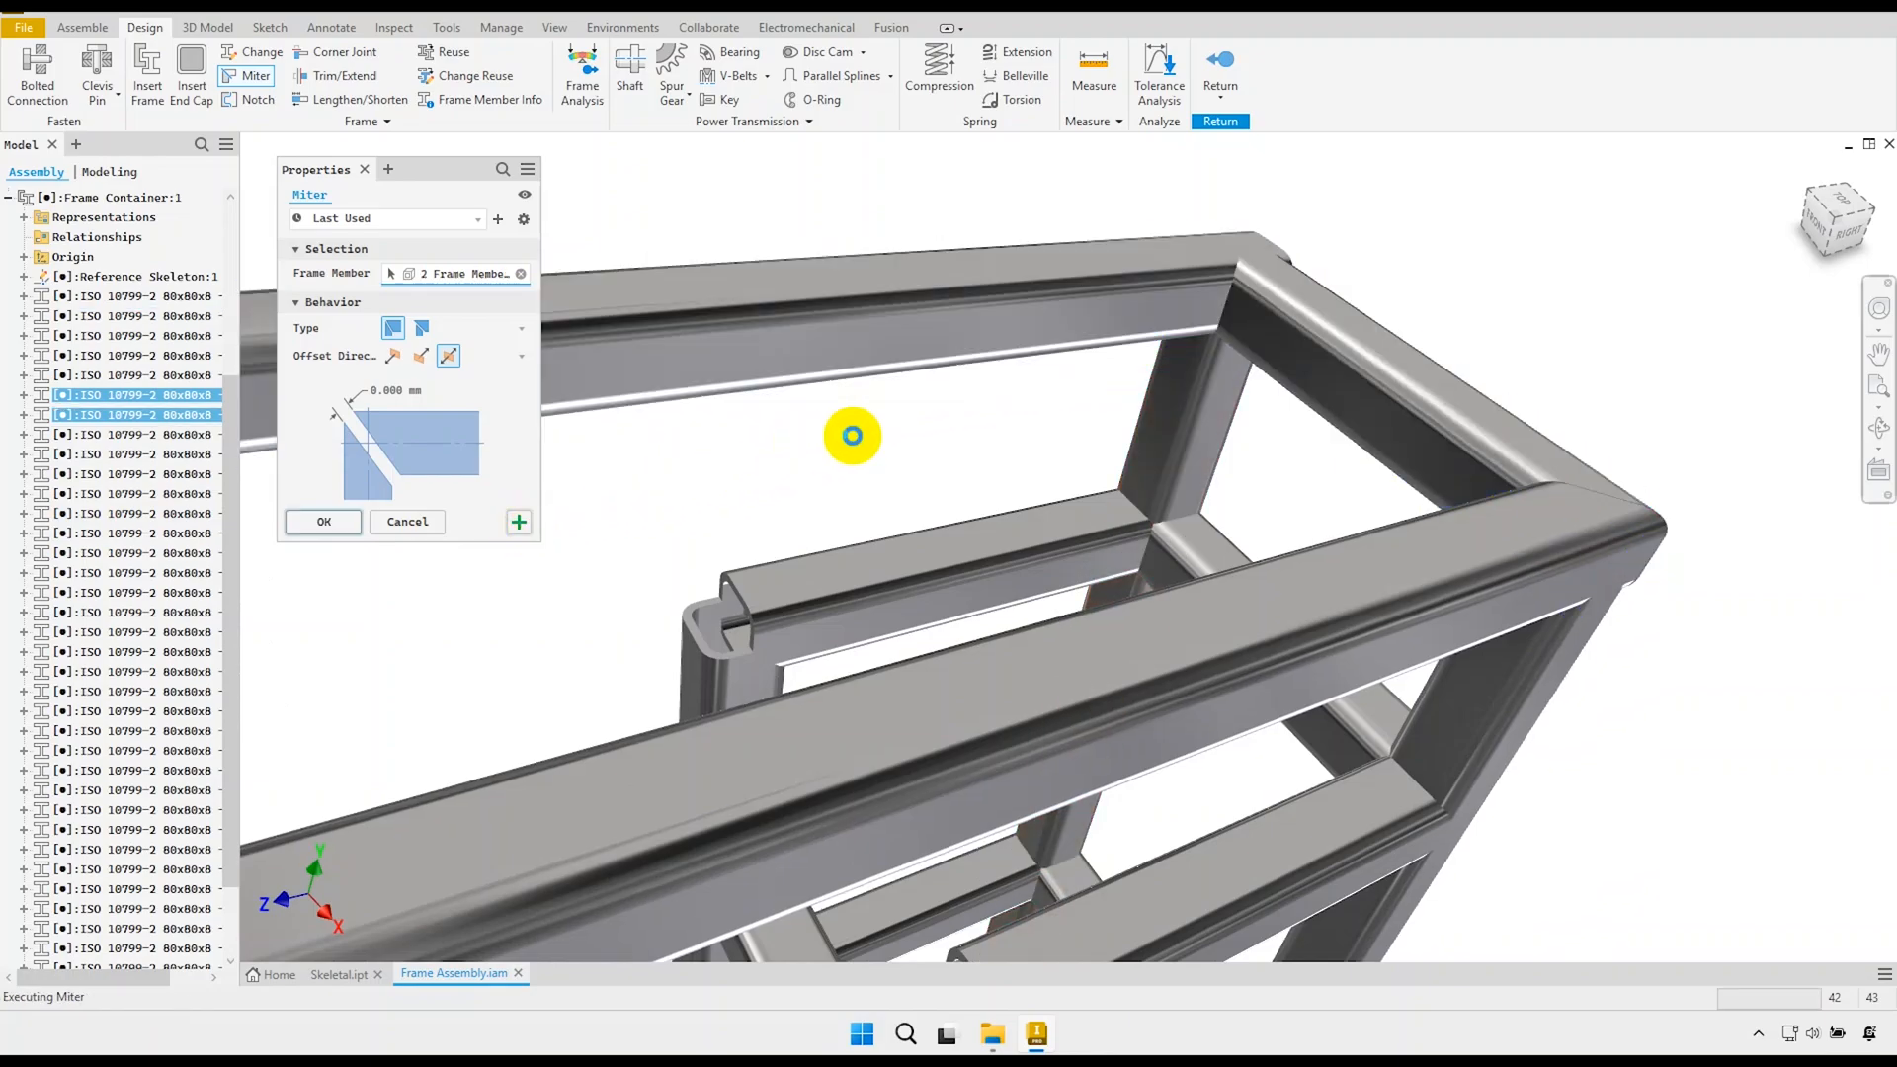
Miter the long right-side base member with the short front base member.
mouse_move(941, 392)
shift+middle_down()
mouse_move(774, 431)
mouse_move(869, 402)
shift+middle_up()
scroll(1058, 432, down, 7)
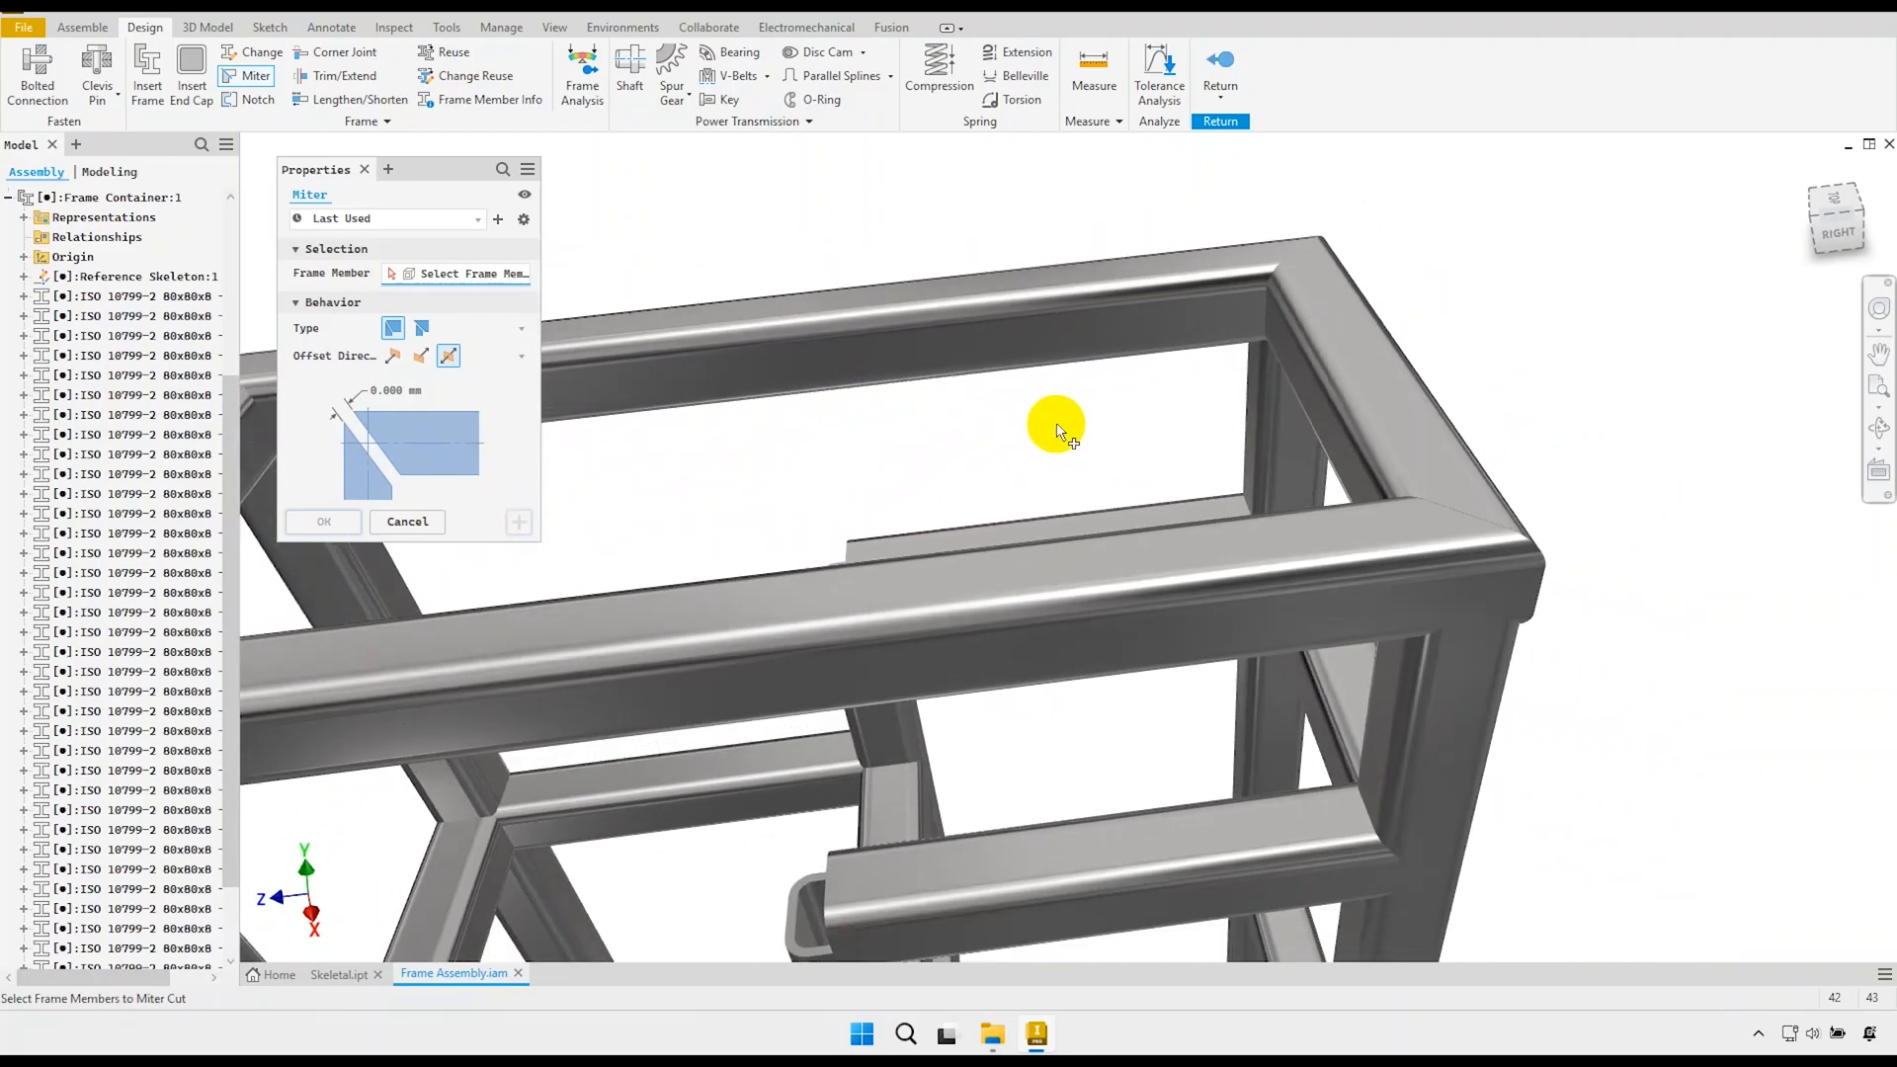
shift+middle_drag(939, 481, 821, 504)
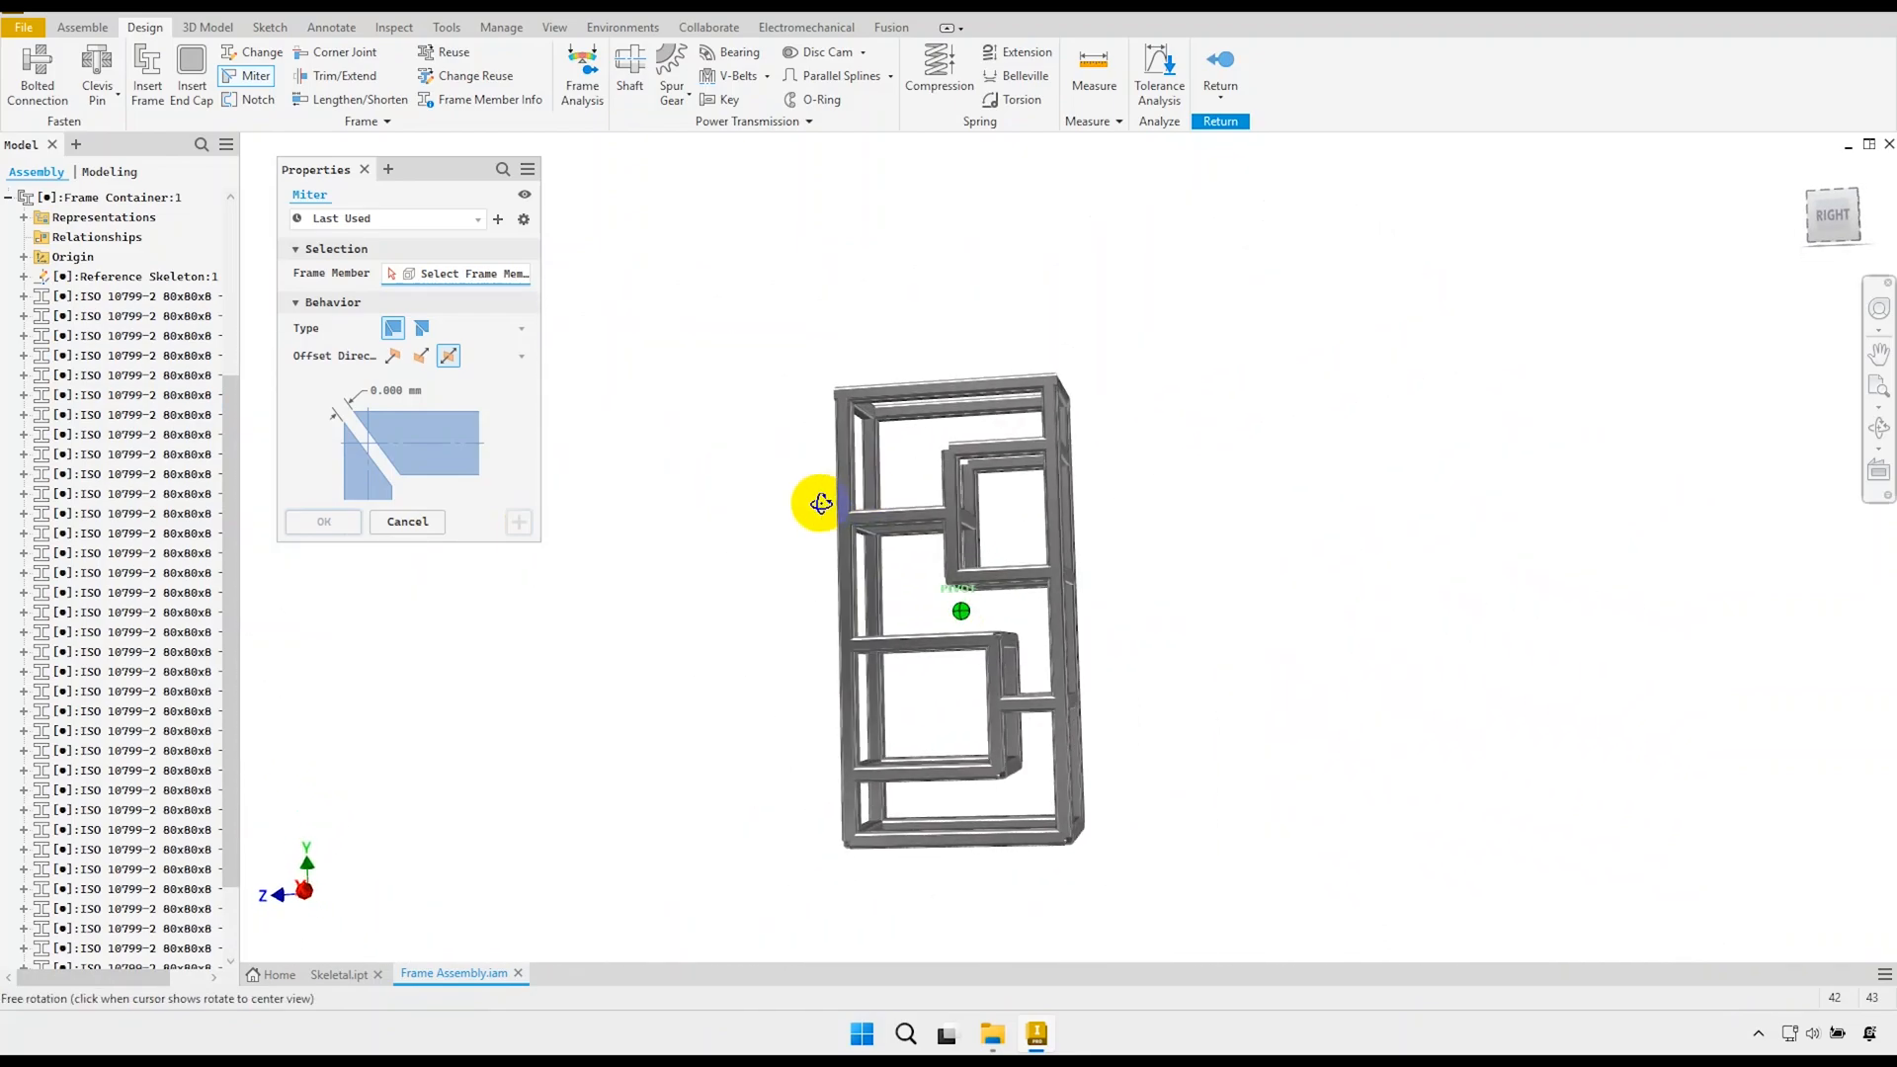
scroll(933, 895, up, 8)
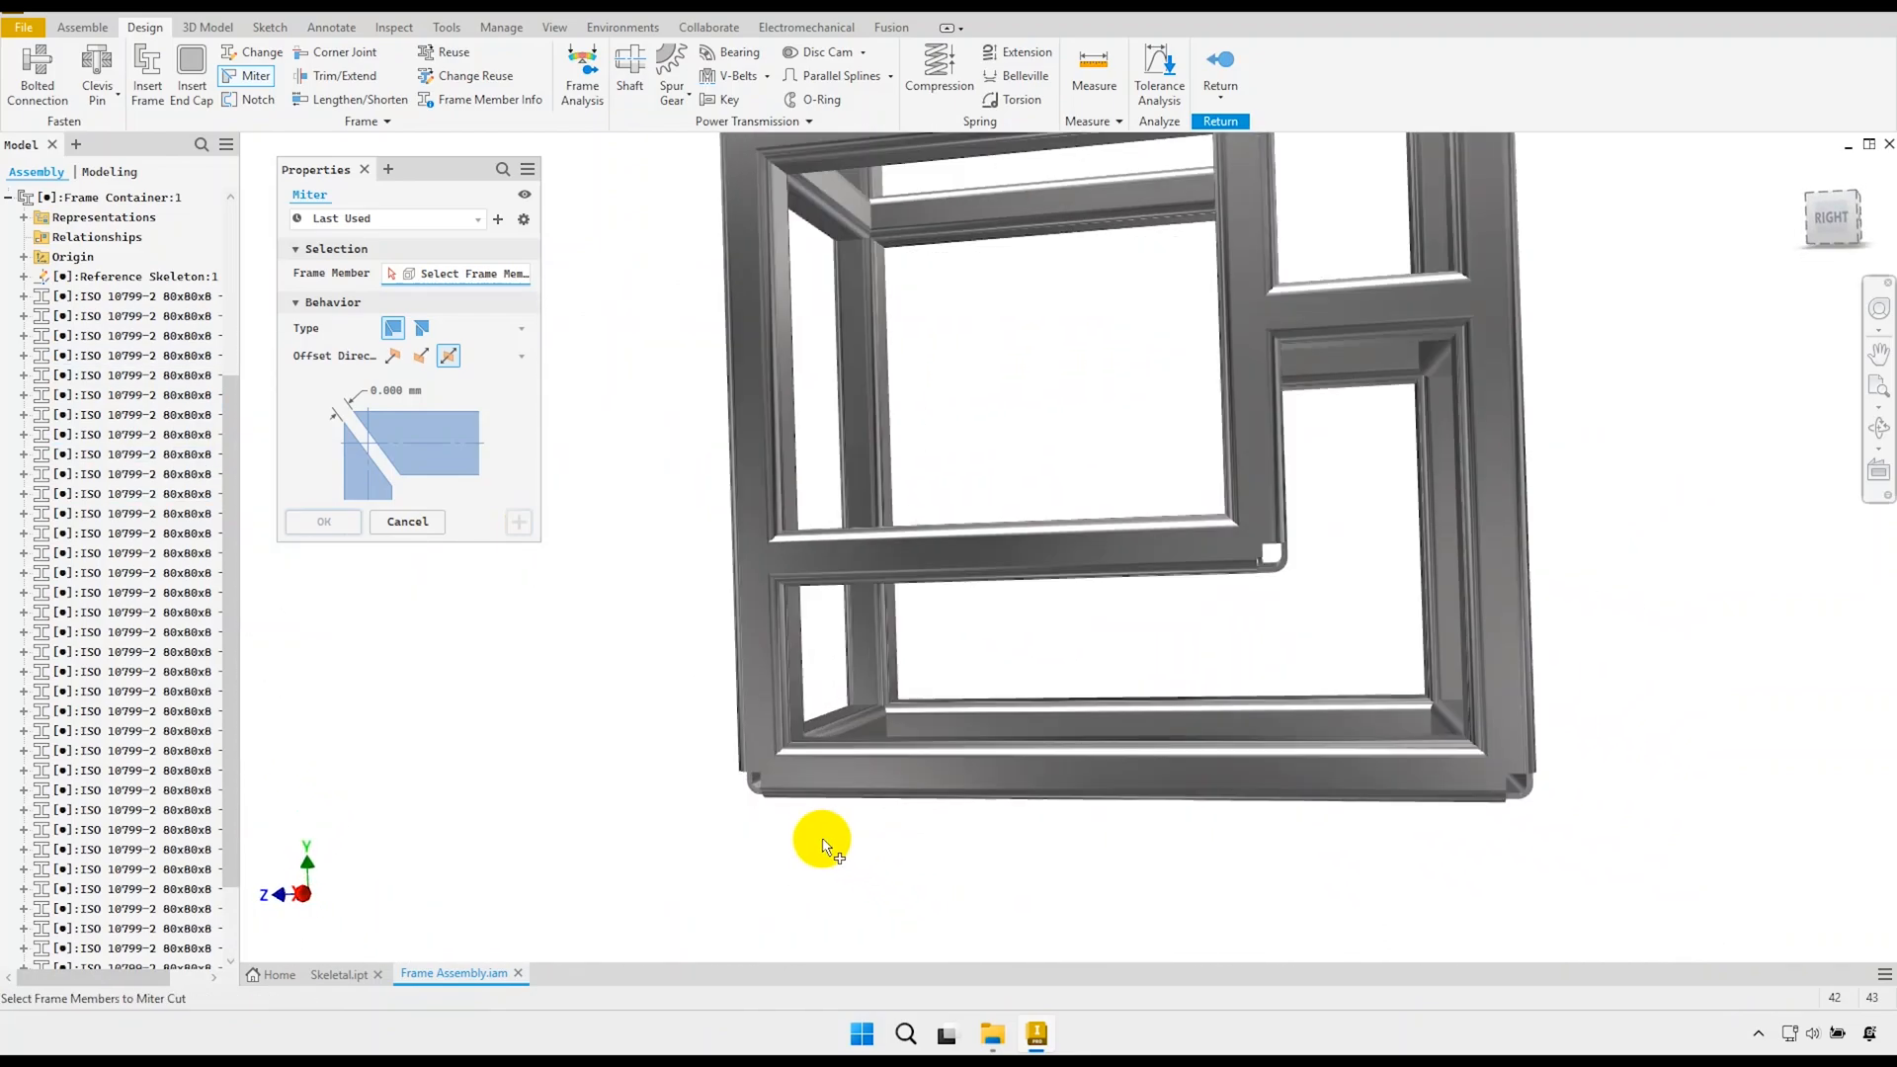
click(833, 771)
click(790, 766)
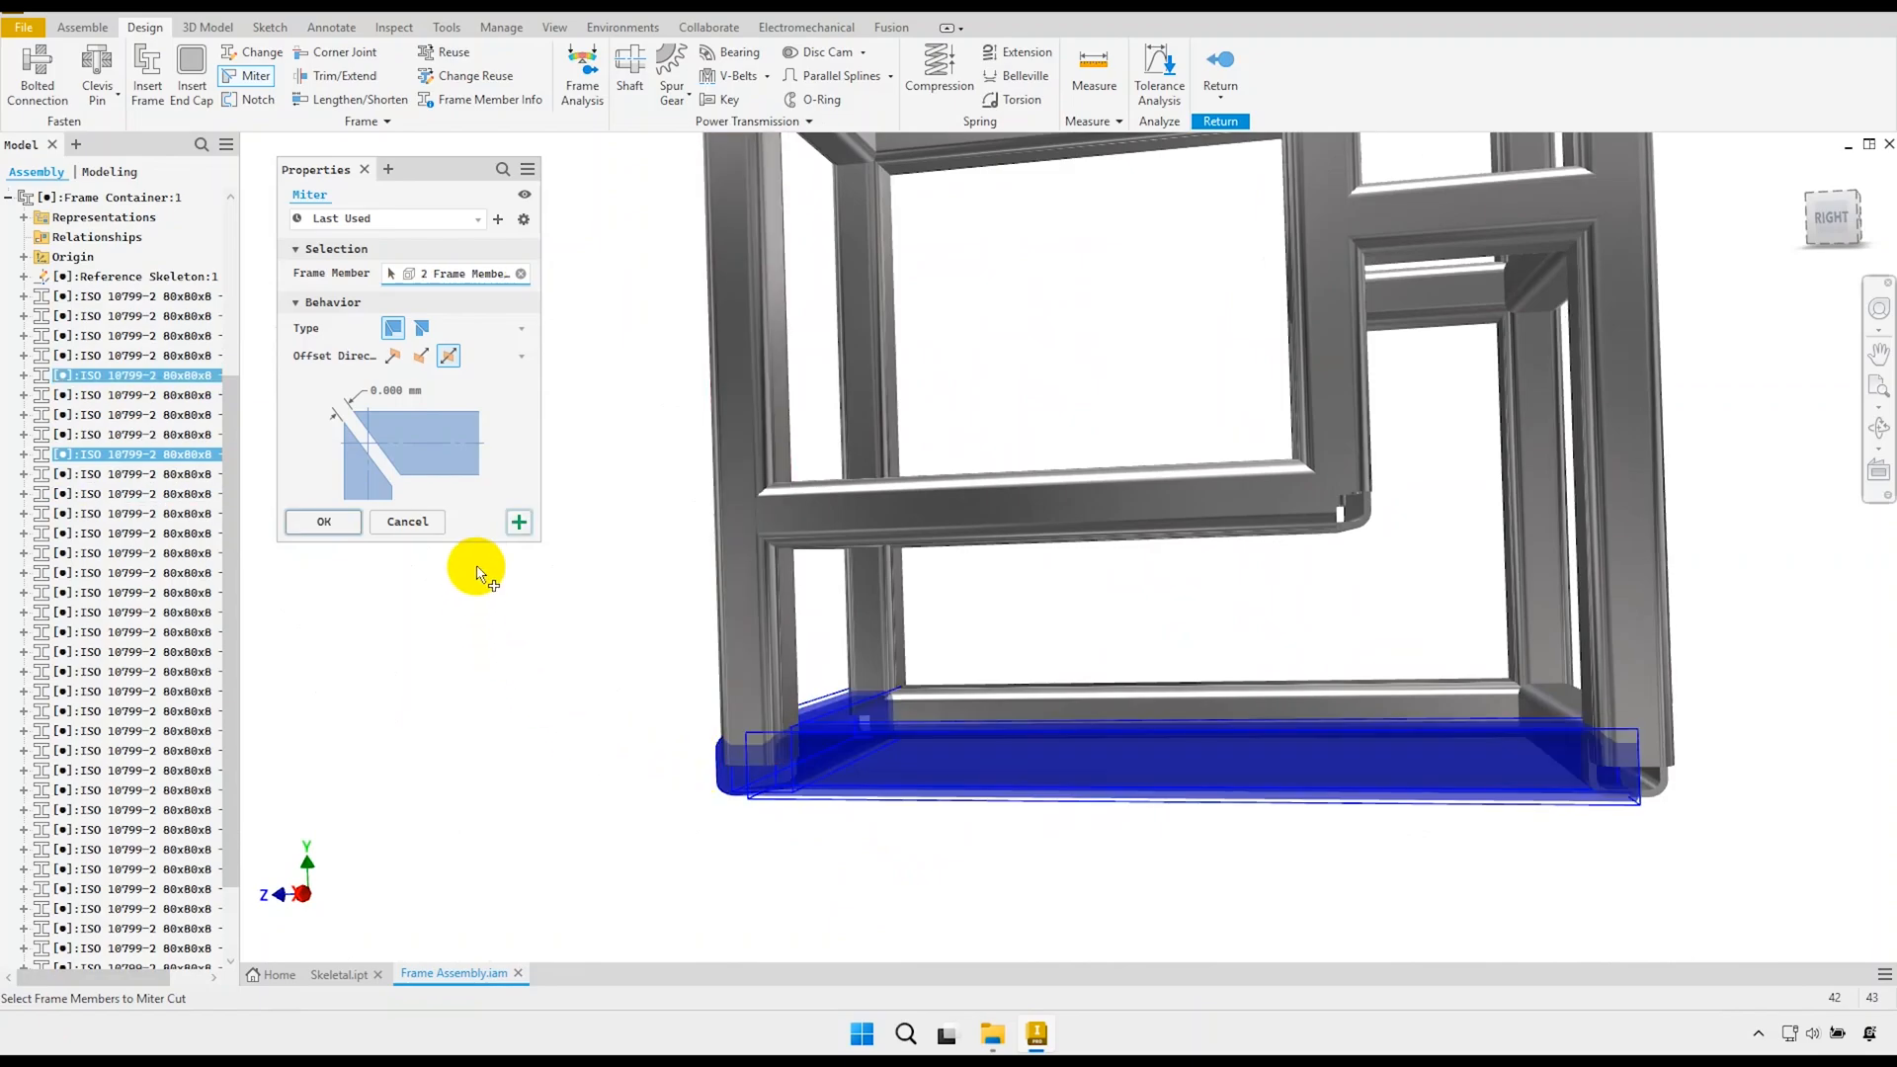
click(516, 521)
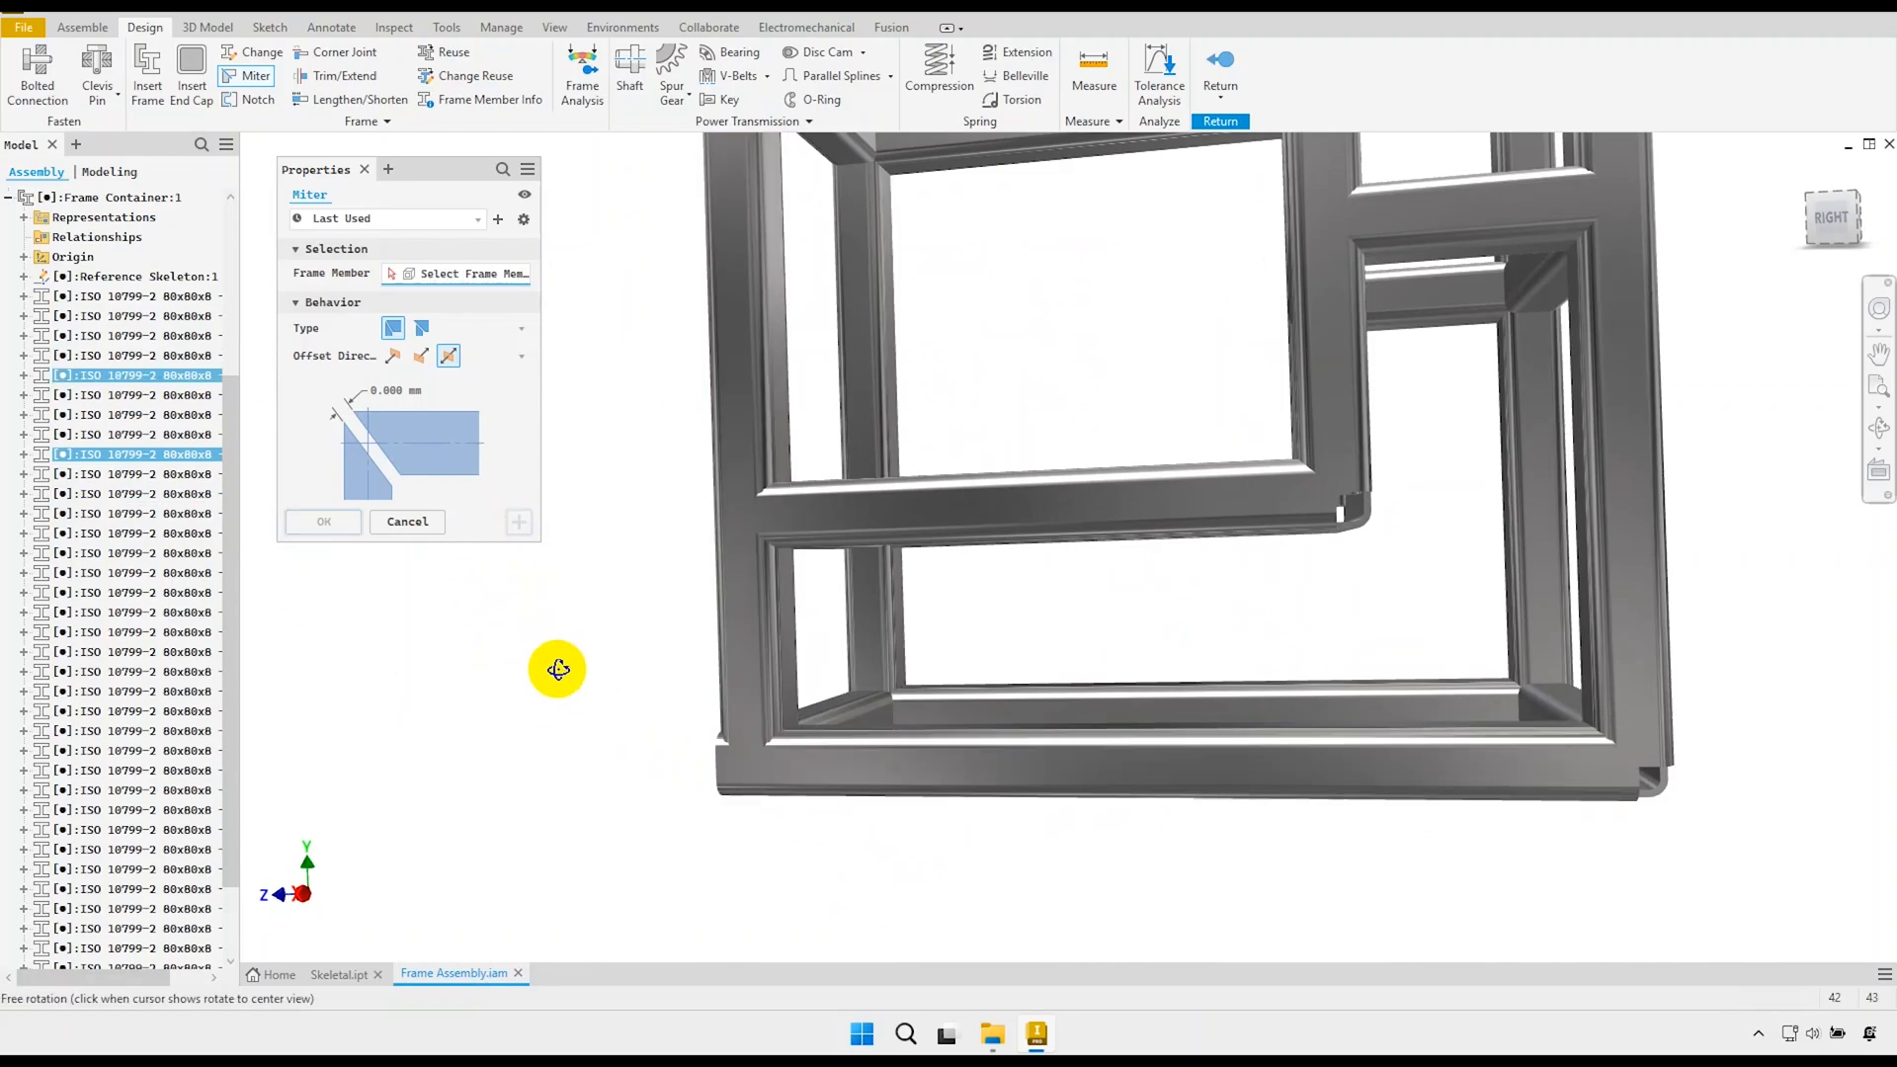
Miter the short front base member with the long left-side base member.
shift+middle_drag(555, 665, 825, 716)
scroll(814, 728, down, 5)
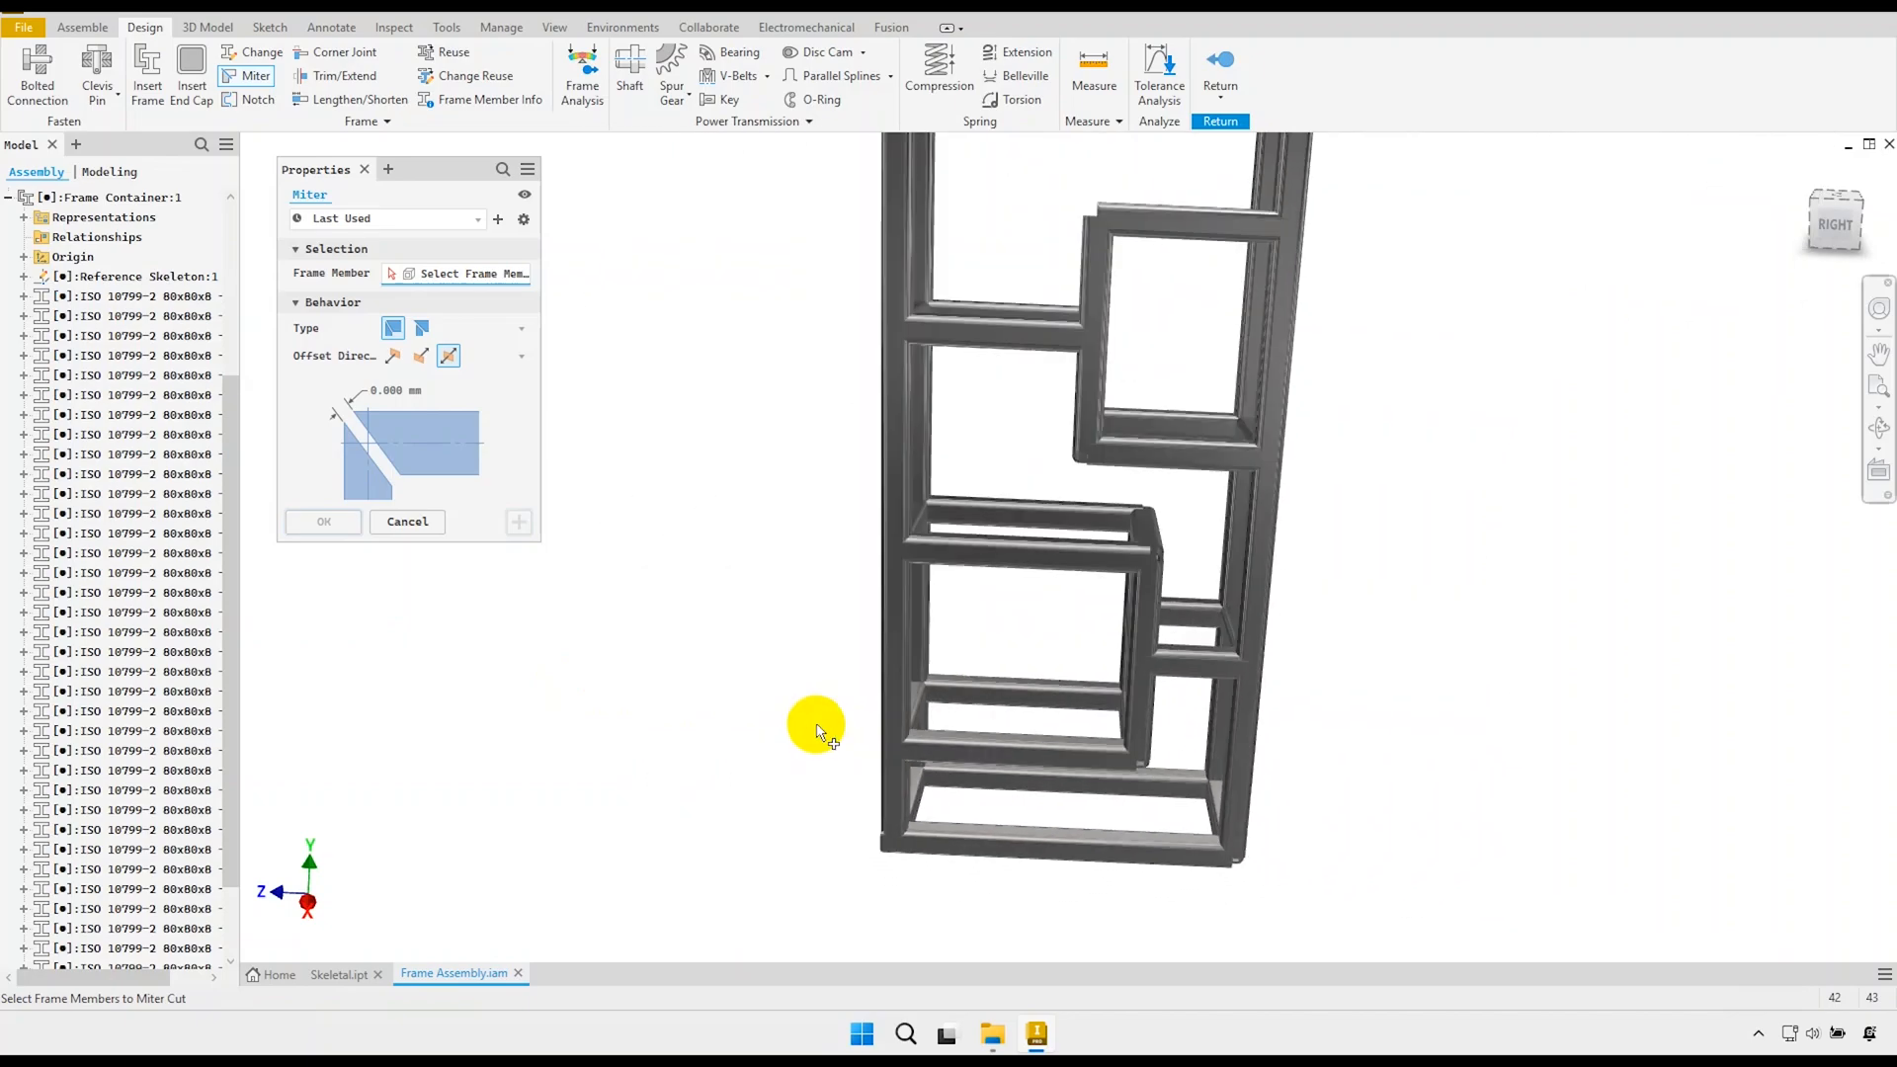
scroll(885, 771, up, 2)
scroll(982, 707, down, 2)
scroll(996, 755, up, 8)
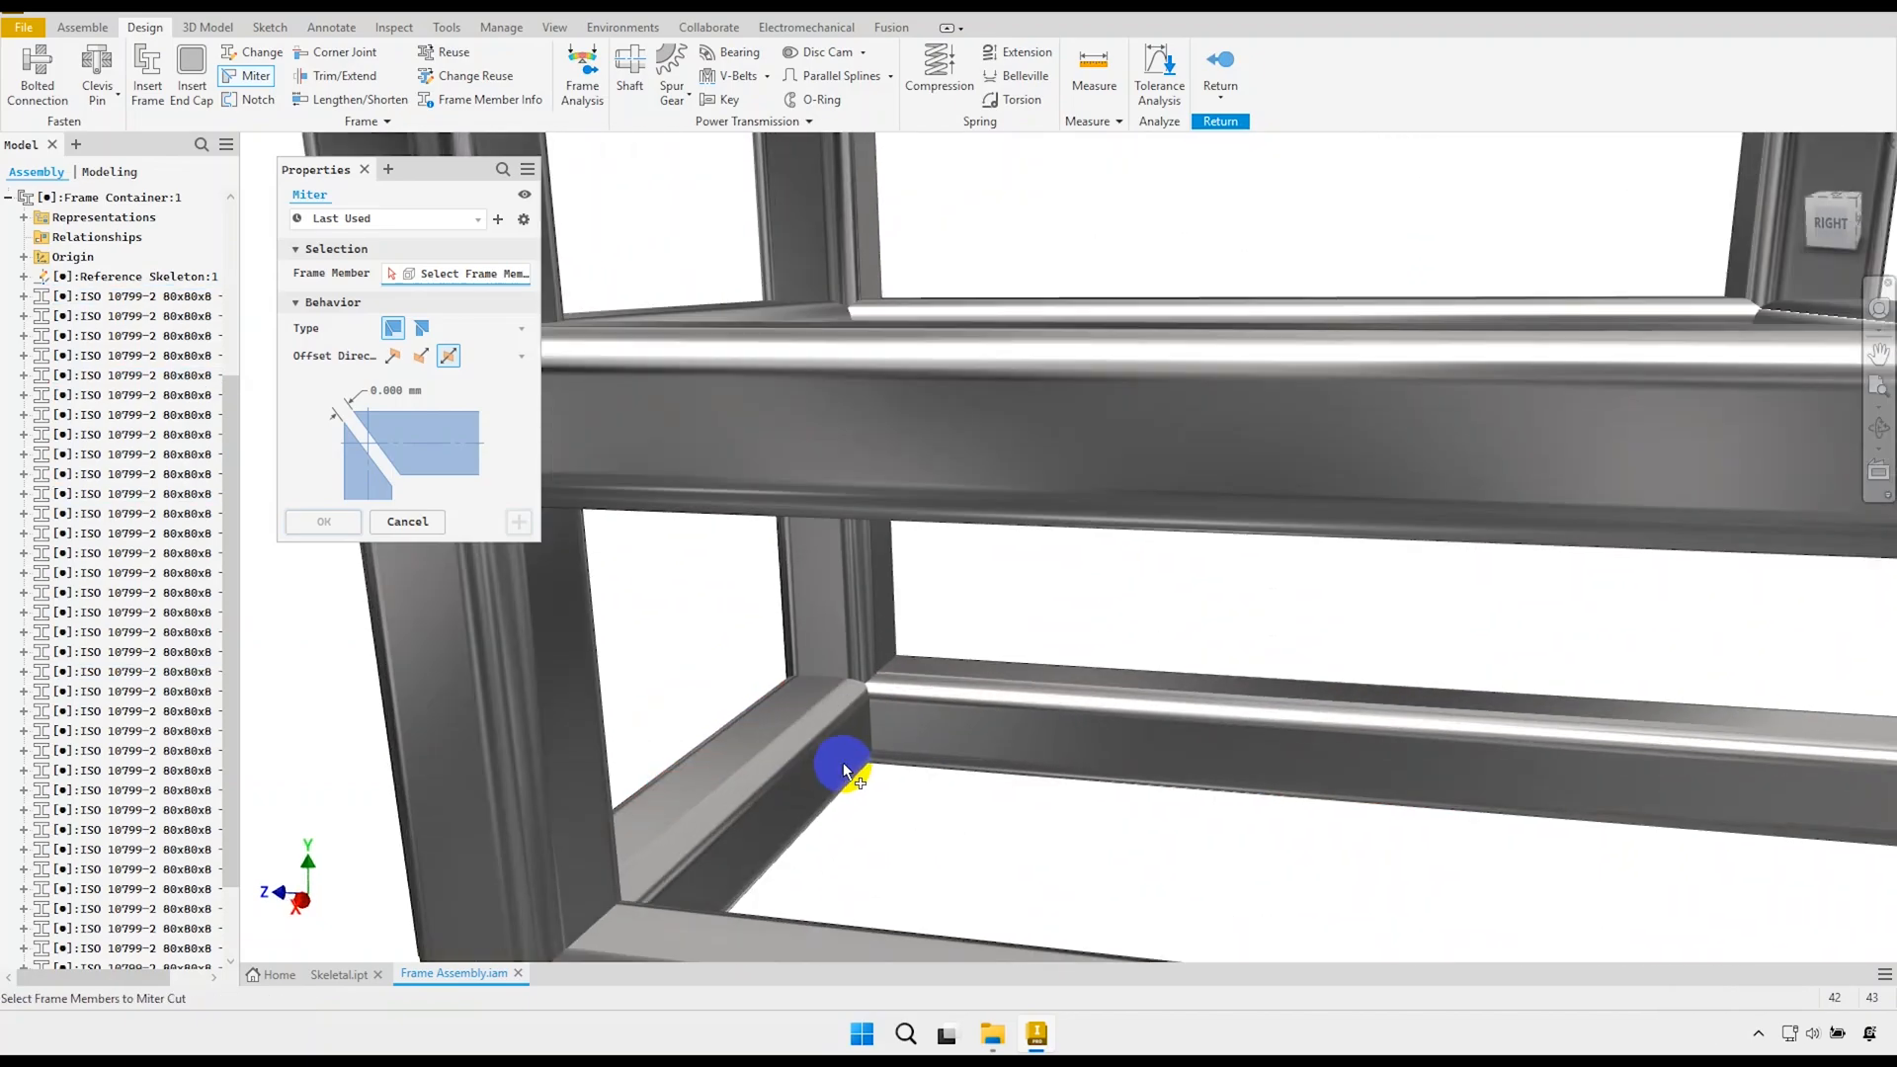
click(812, 737)
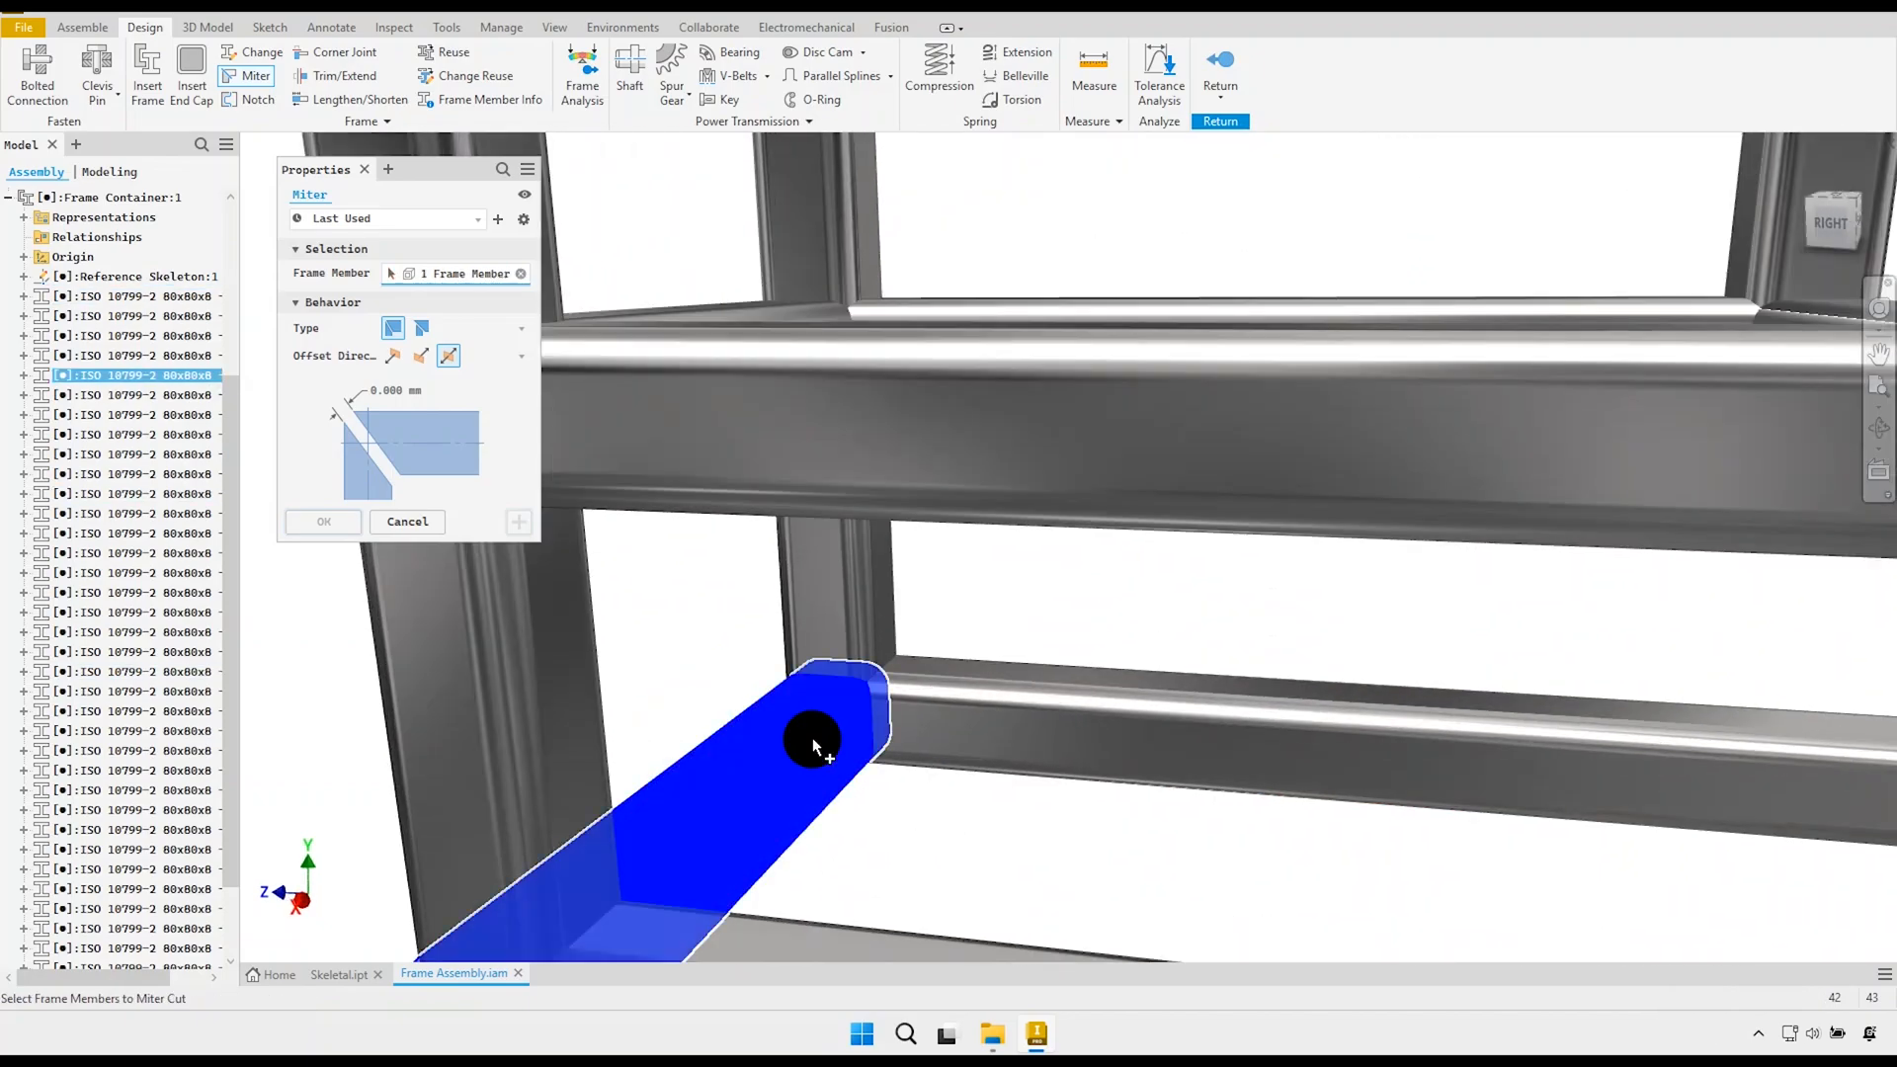
click(957, 697)
click(518, 520)
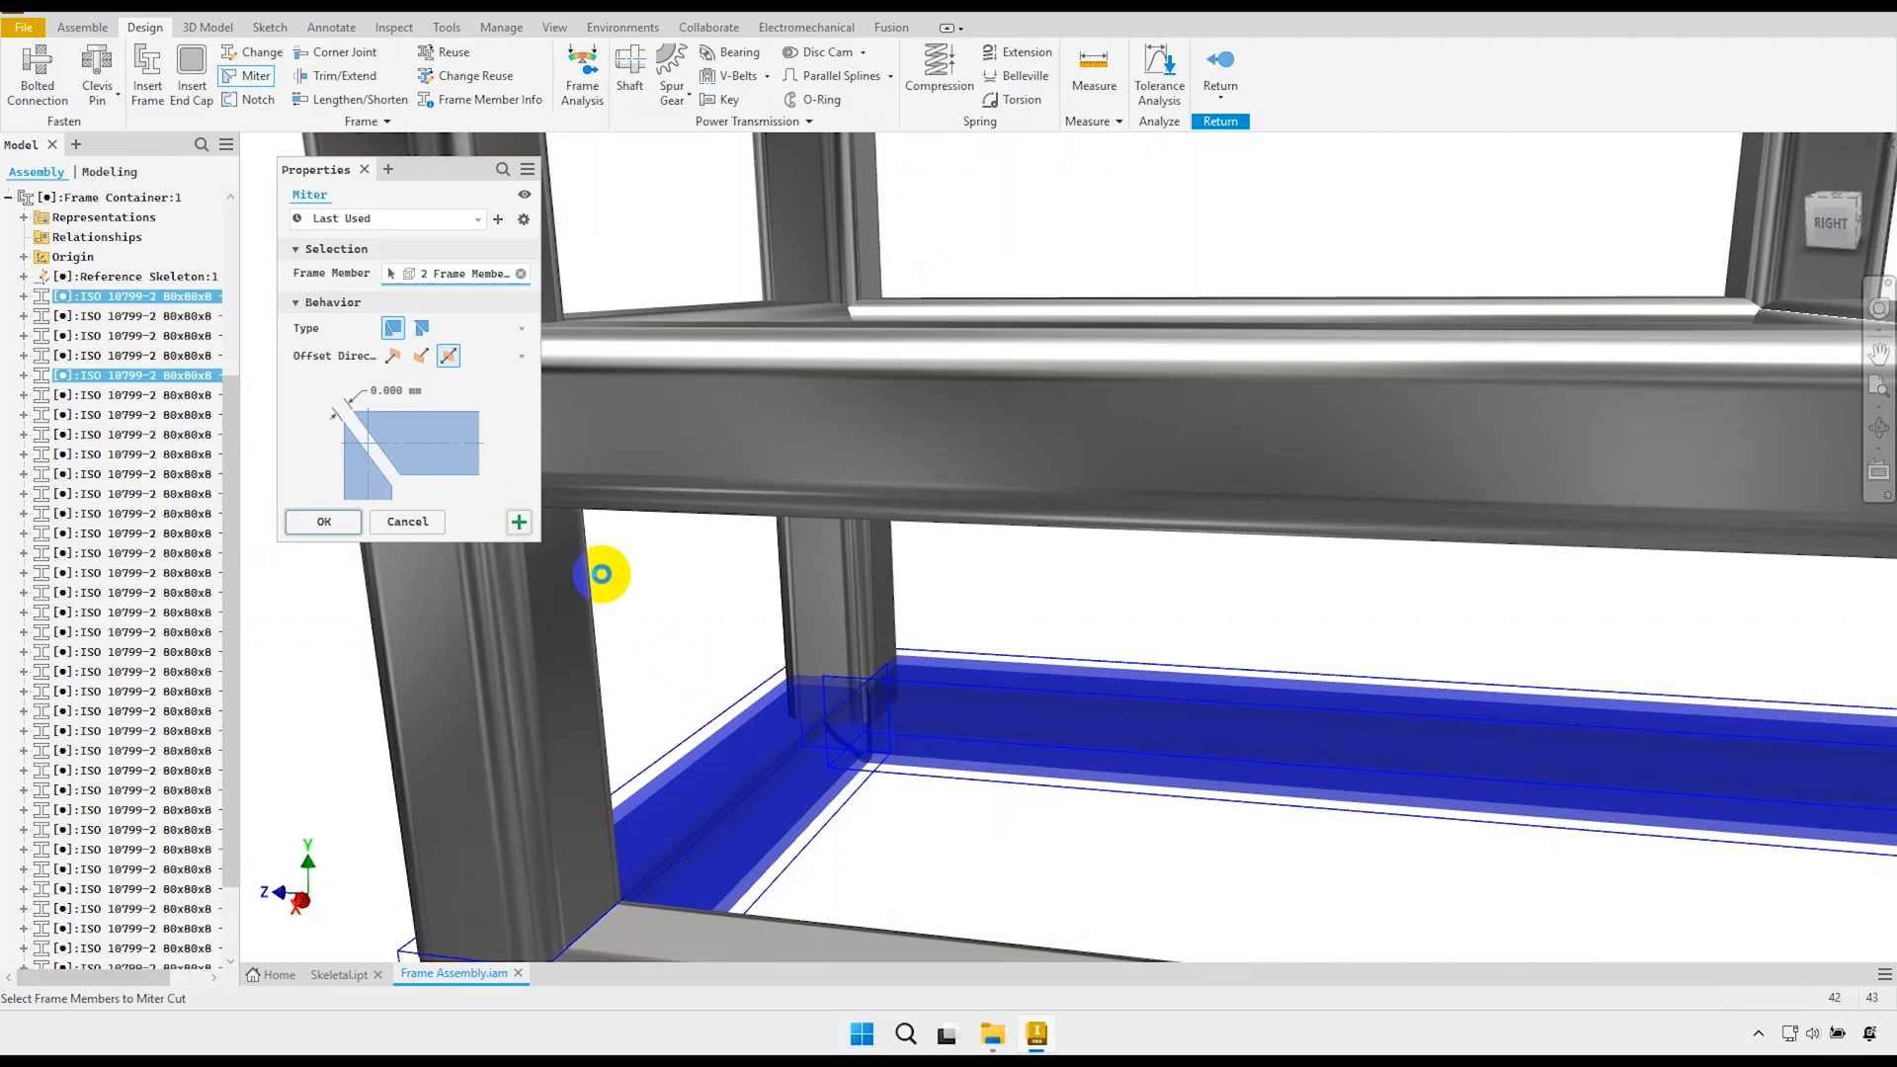
Miter the short back base member with the long right-side base member.
scroll(675, 598, down, 5)
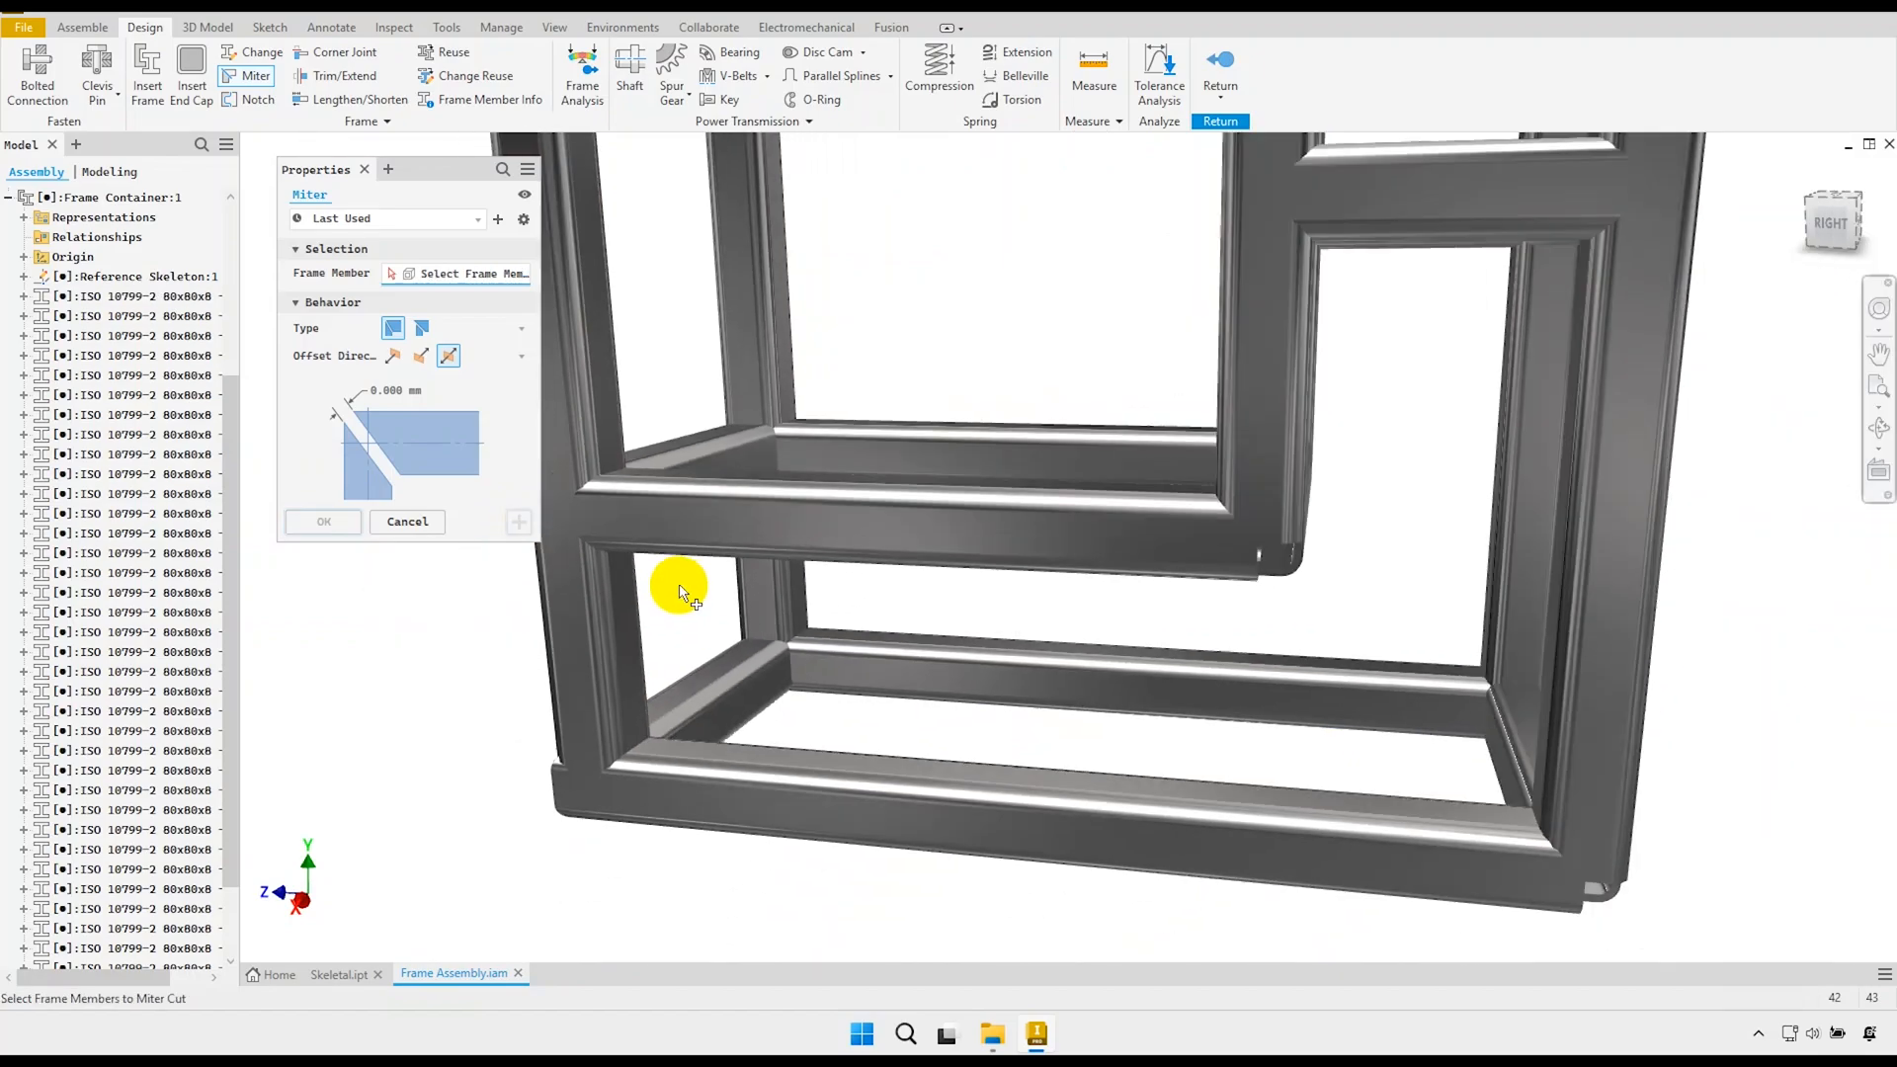
scroll(774, 632, up, 4)
shift+middle_drag(1121, 730, 1186, 721)
scroll(1113, 776, up, 3)
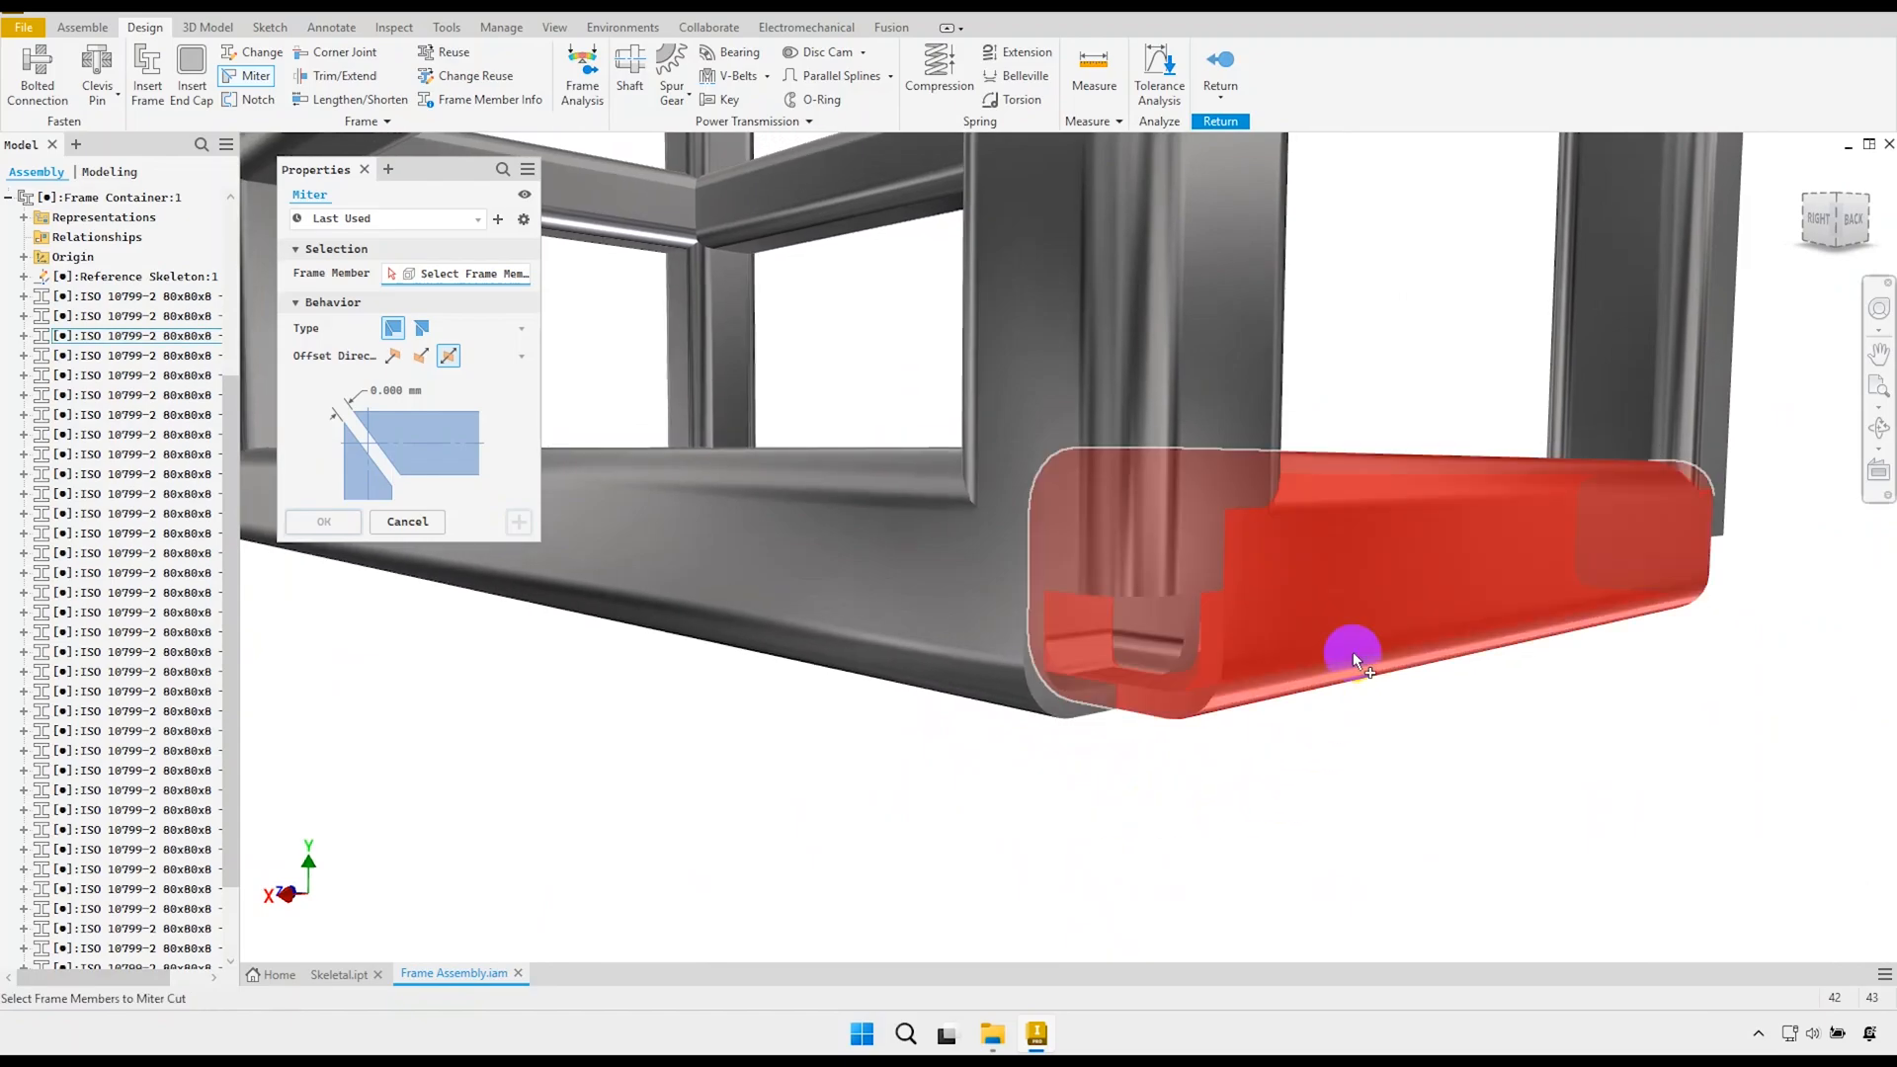
click(1347, 648)
click(927, 683)
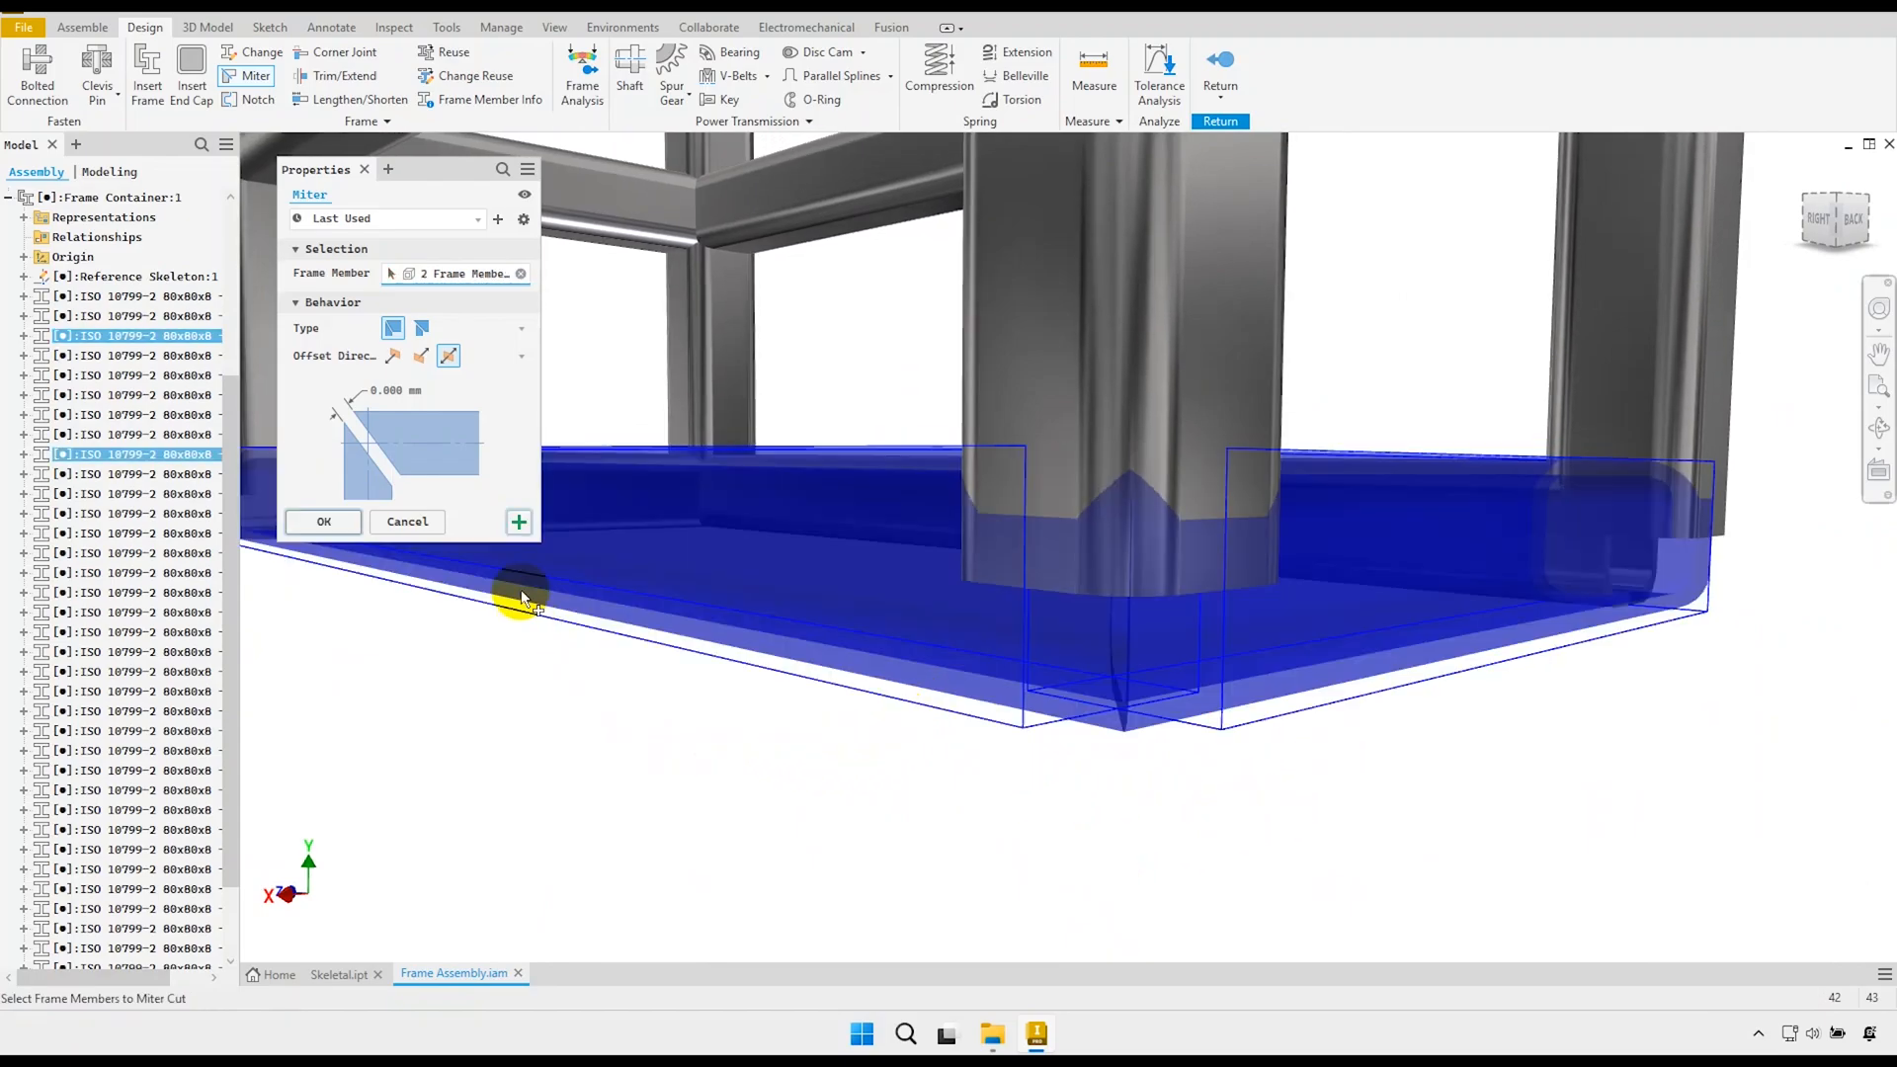
click(519, 521)
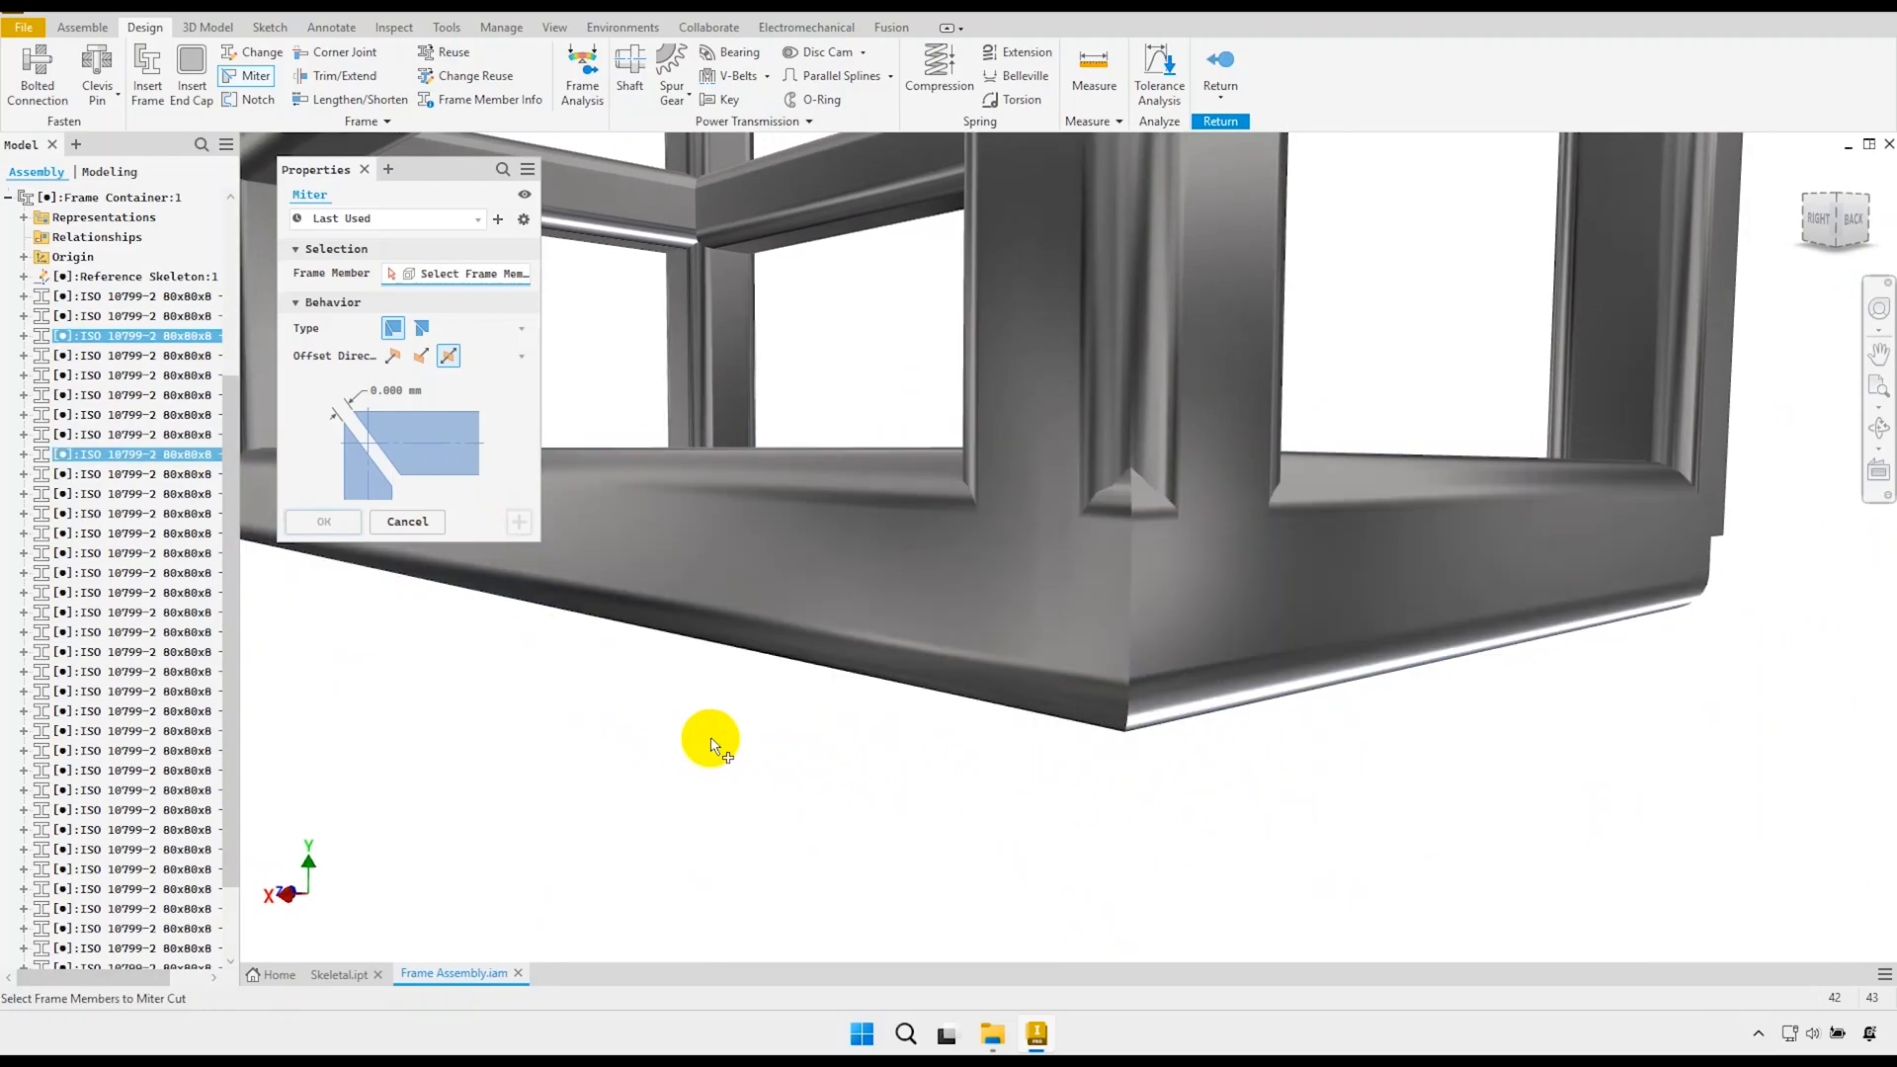
Miter the long left-side base member with the short back base member to finish the base rectangle.
scroll(931, 691, down, 3)
shift+middle_drag(1111, 703, 973, 698)
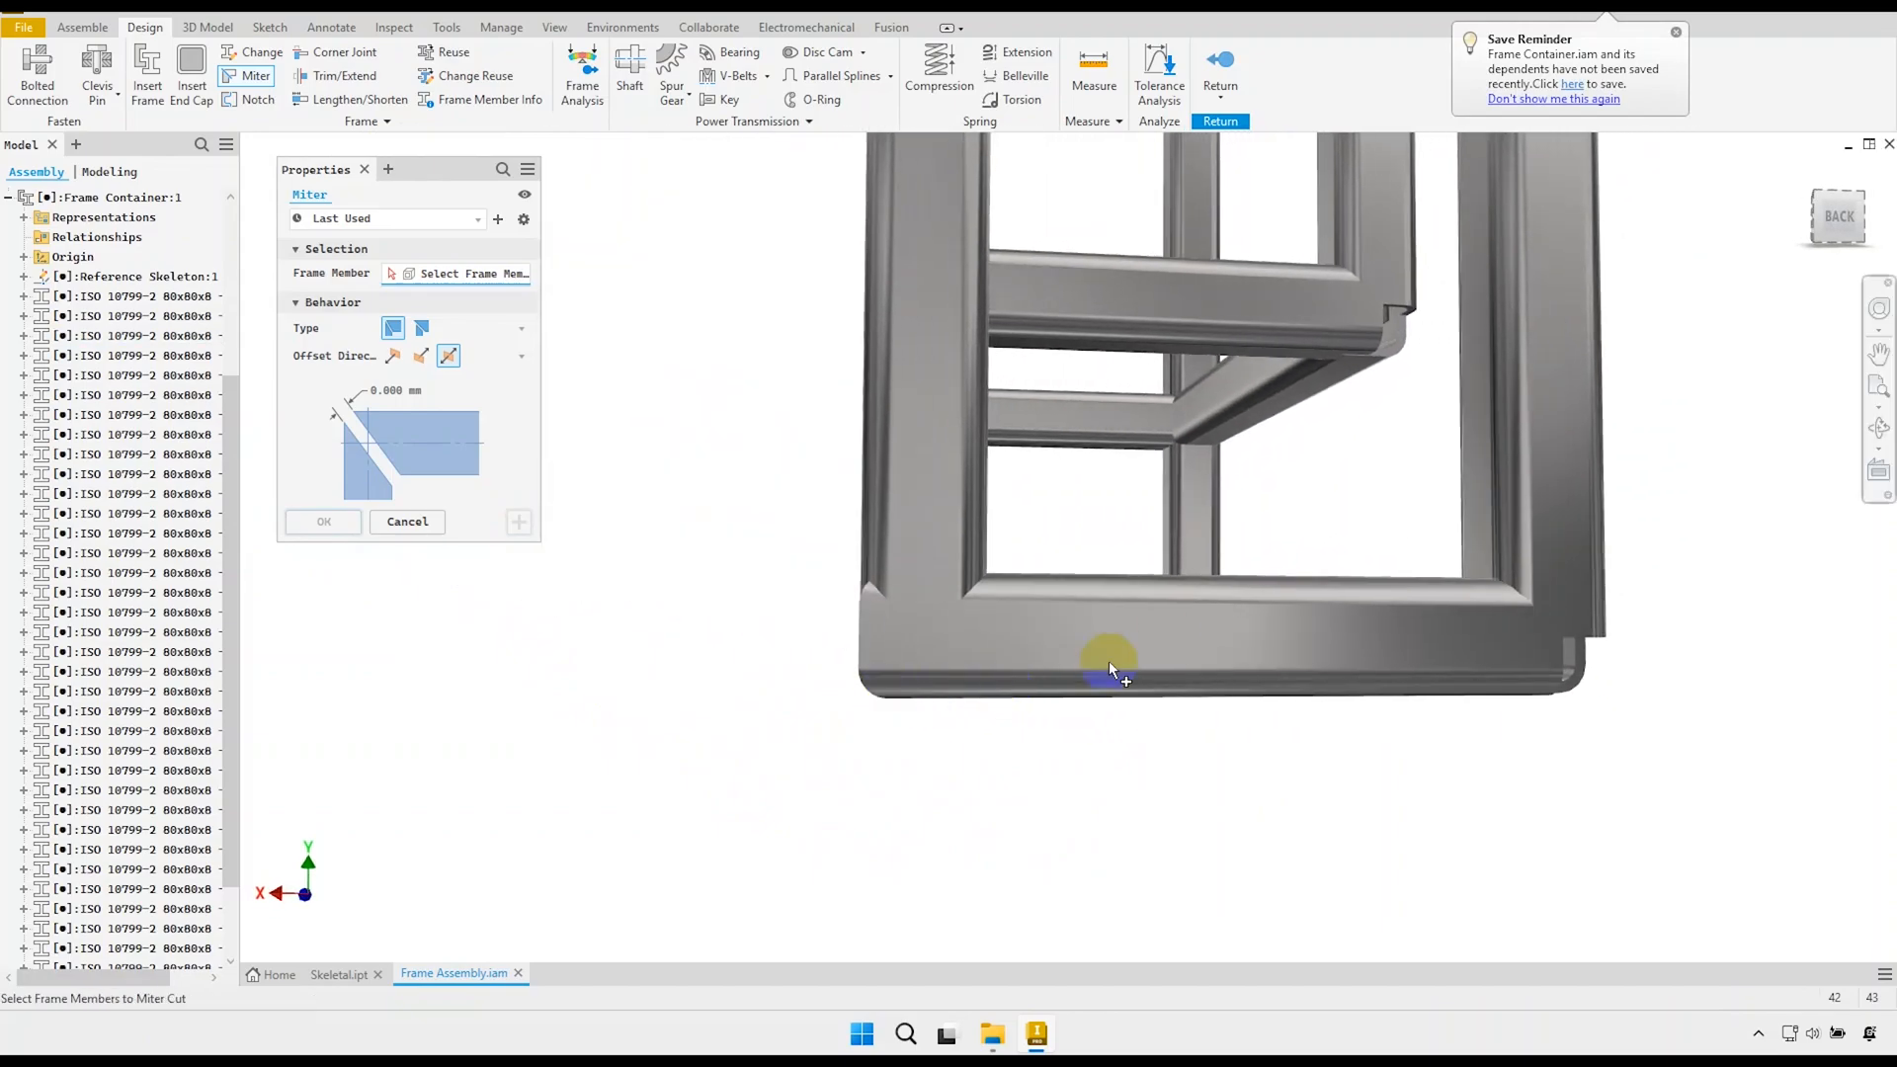
click(1848, 225)
scroll(1035, 689, up, 5)
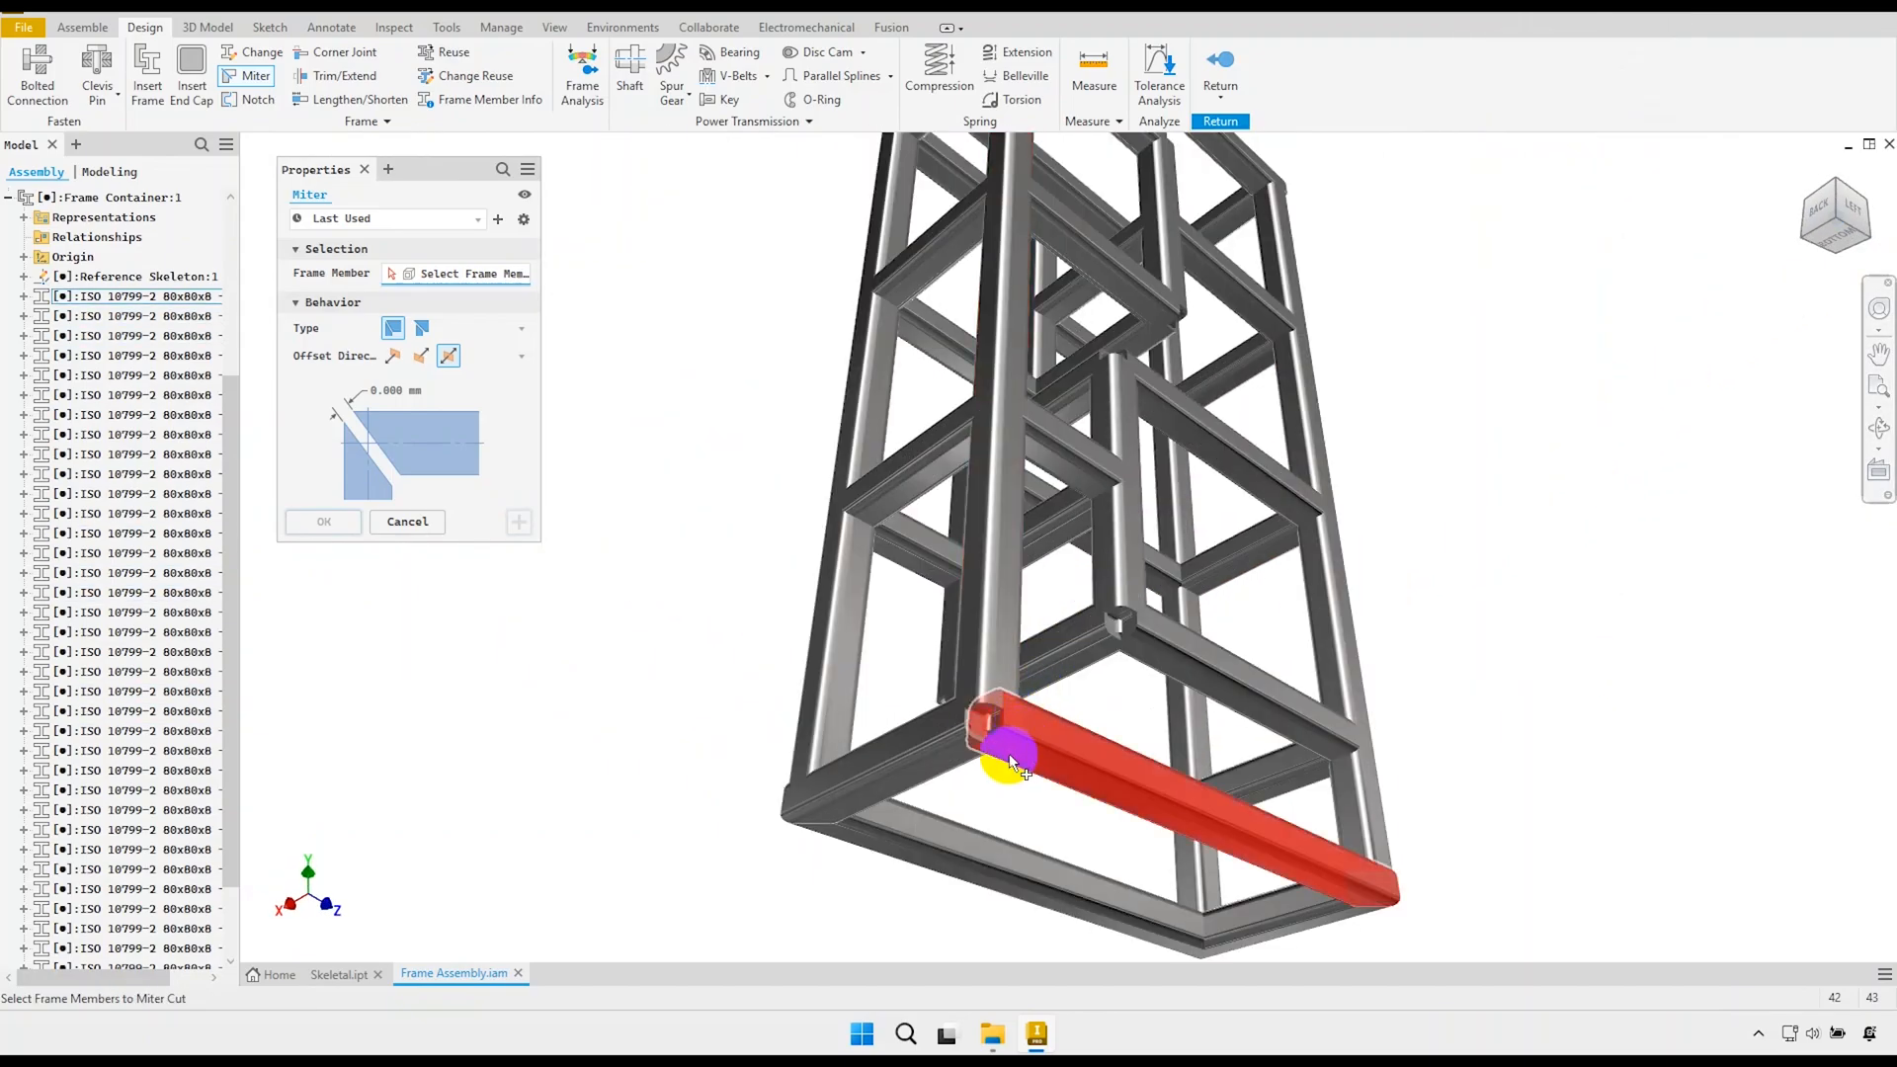
click(876, 768)
click(836, 723)
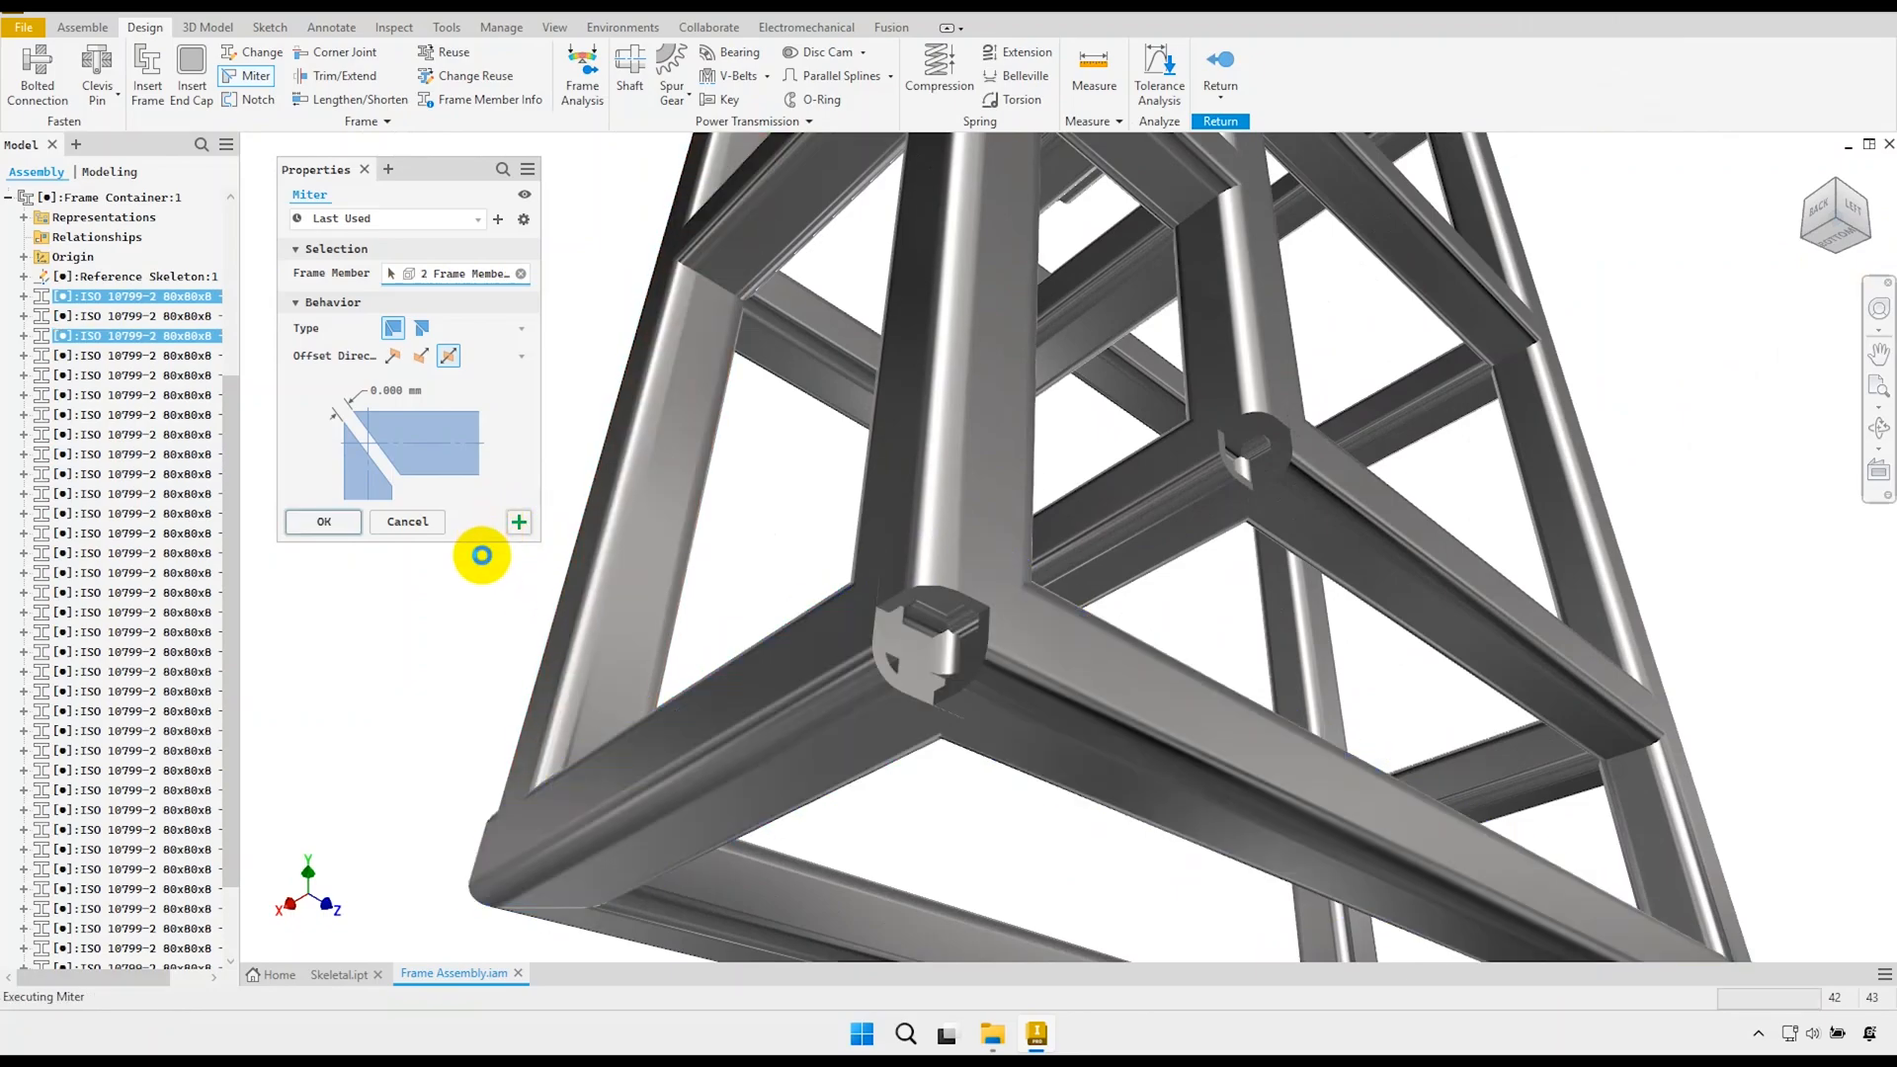
click(519, 522)
Miter the lower inner post on the right side with the horizontal member meeting its bottom end.
scroll(869, 474, down, 5)
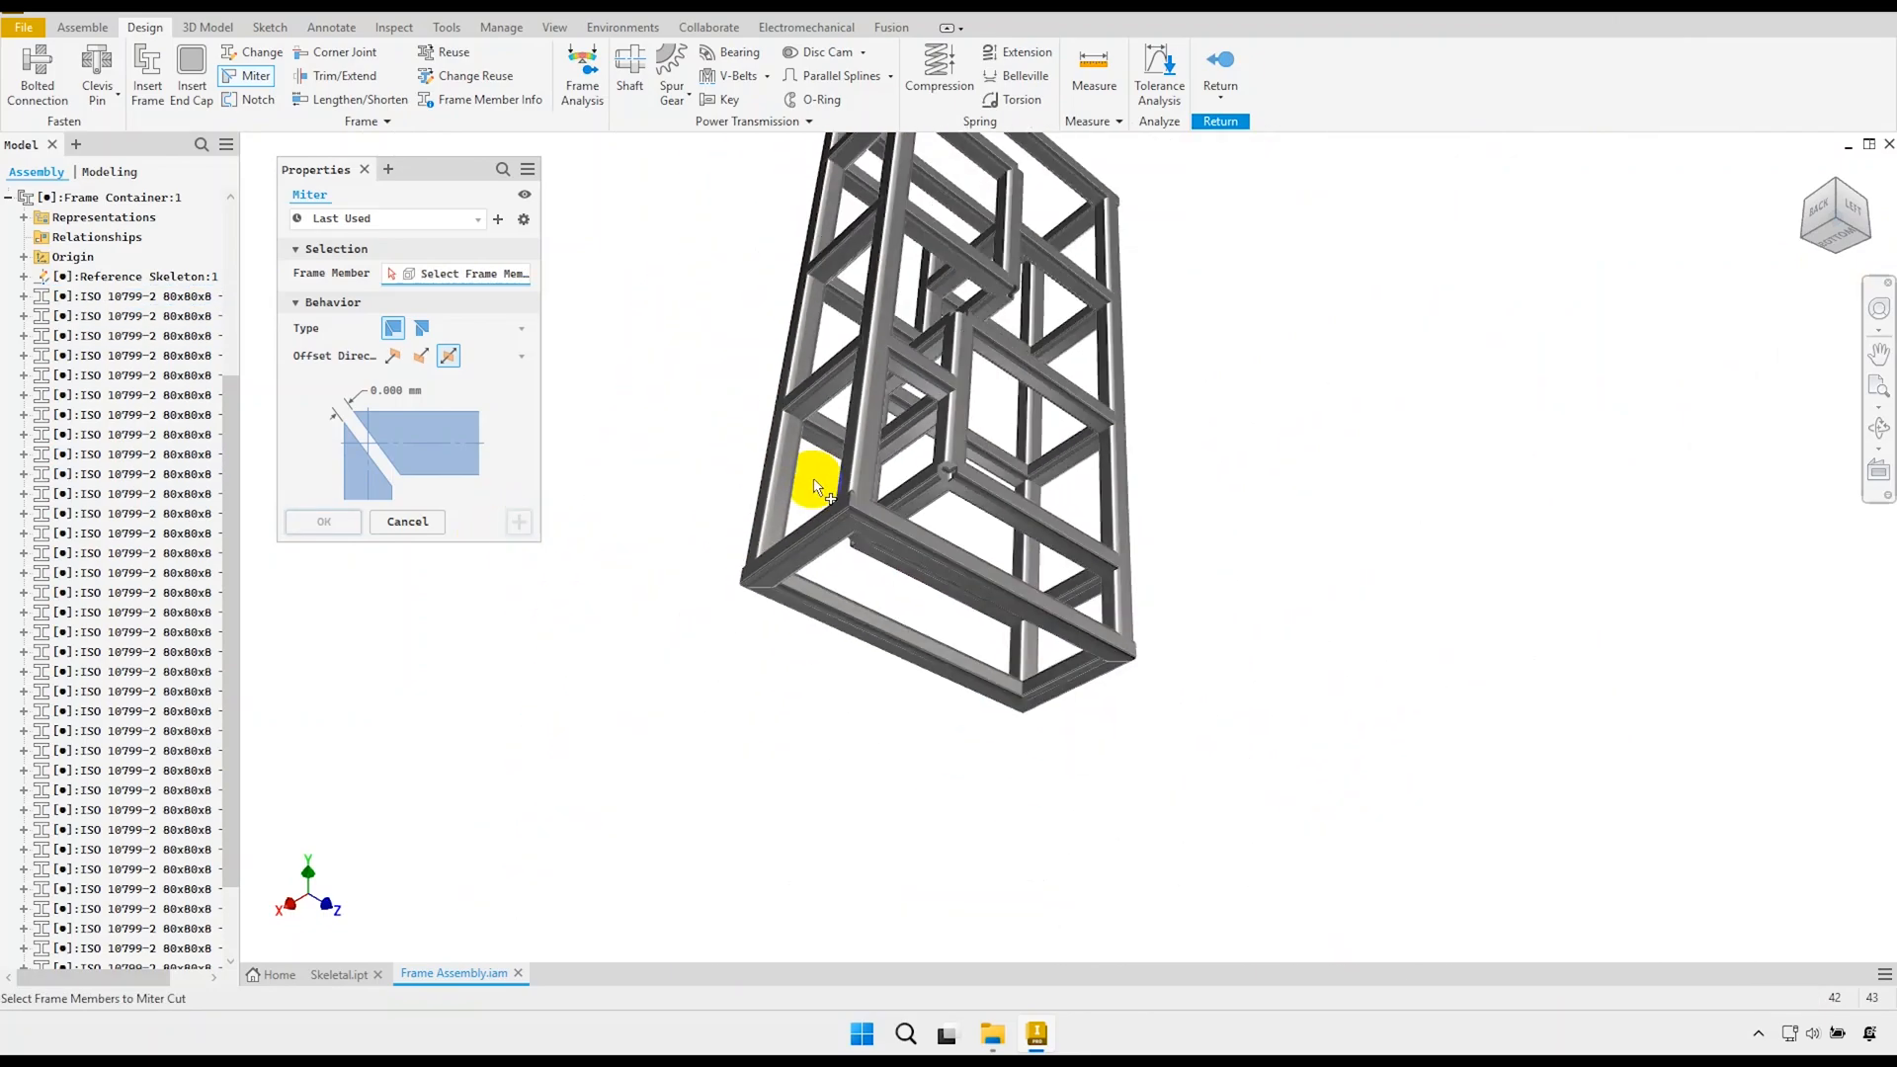
mouse_move(814, 484)
shift+middle_down()
mouse_move(906, 538)
mouse_move(1070, 543)
shift+middle_up()
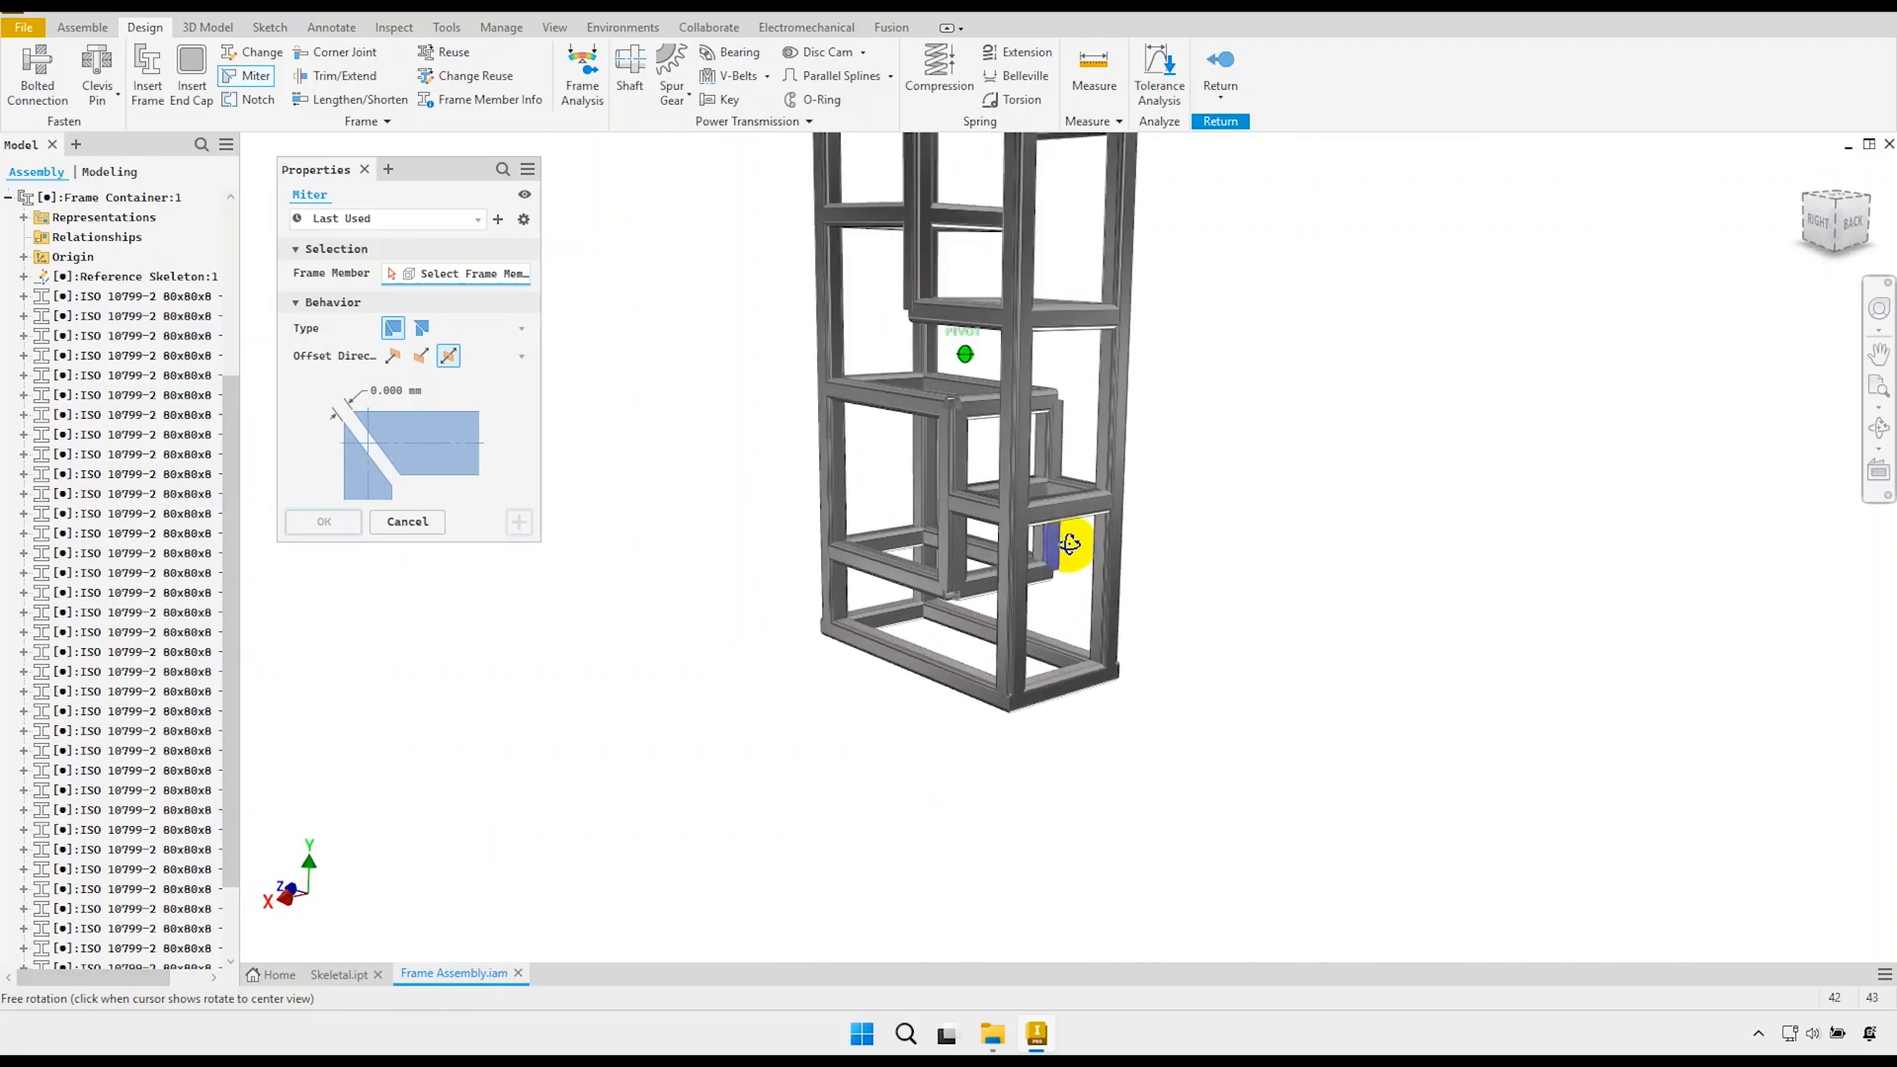
scroll(956, 596, up, 5)
mouse_move(955, 605)
middle_down()
mouse_move(963, 699)
mouse_move(1012, 692)
middle_up()
scroll(998, 653, up, 5)
click(975, 576)
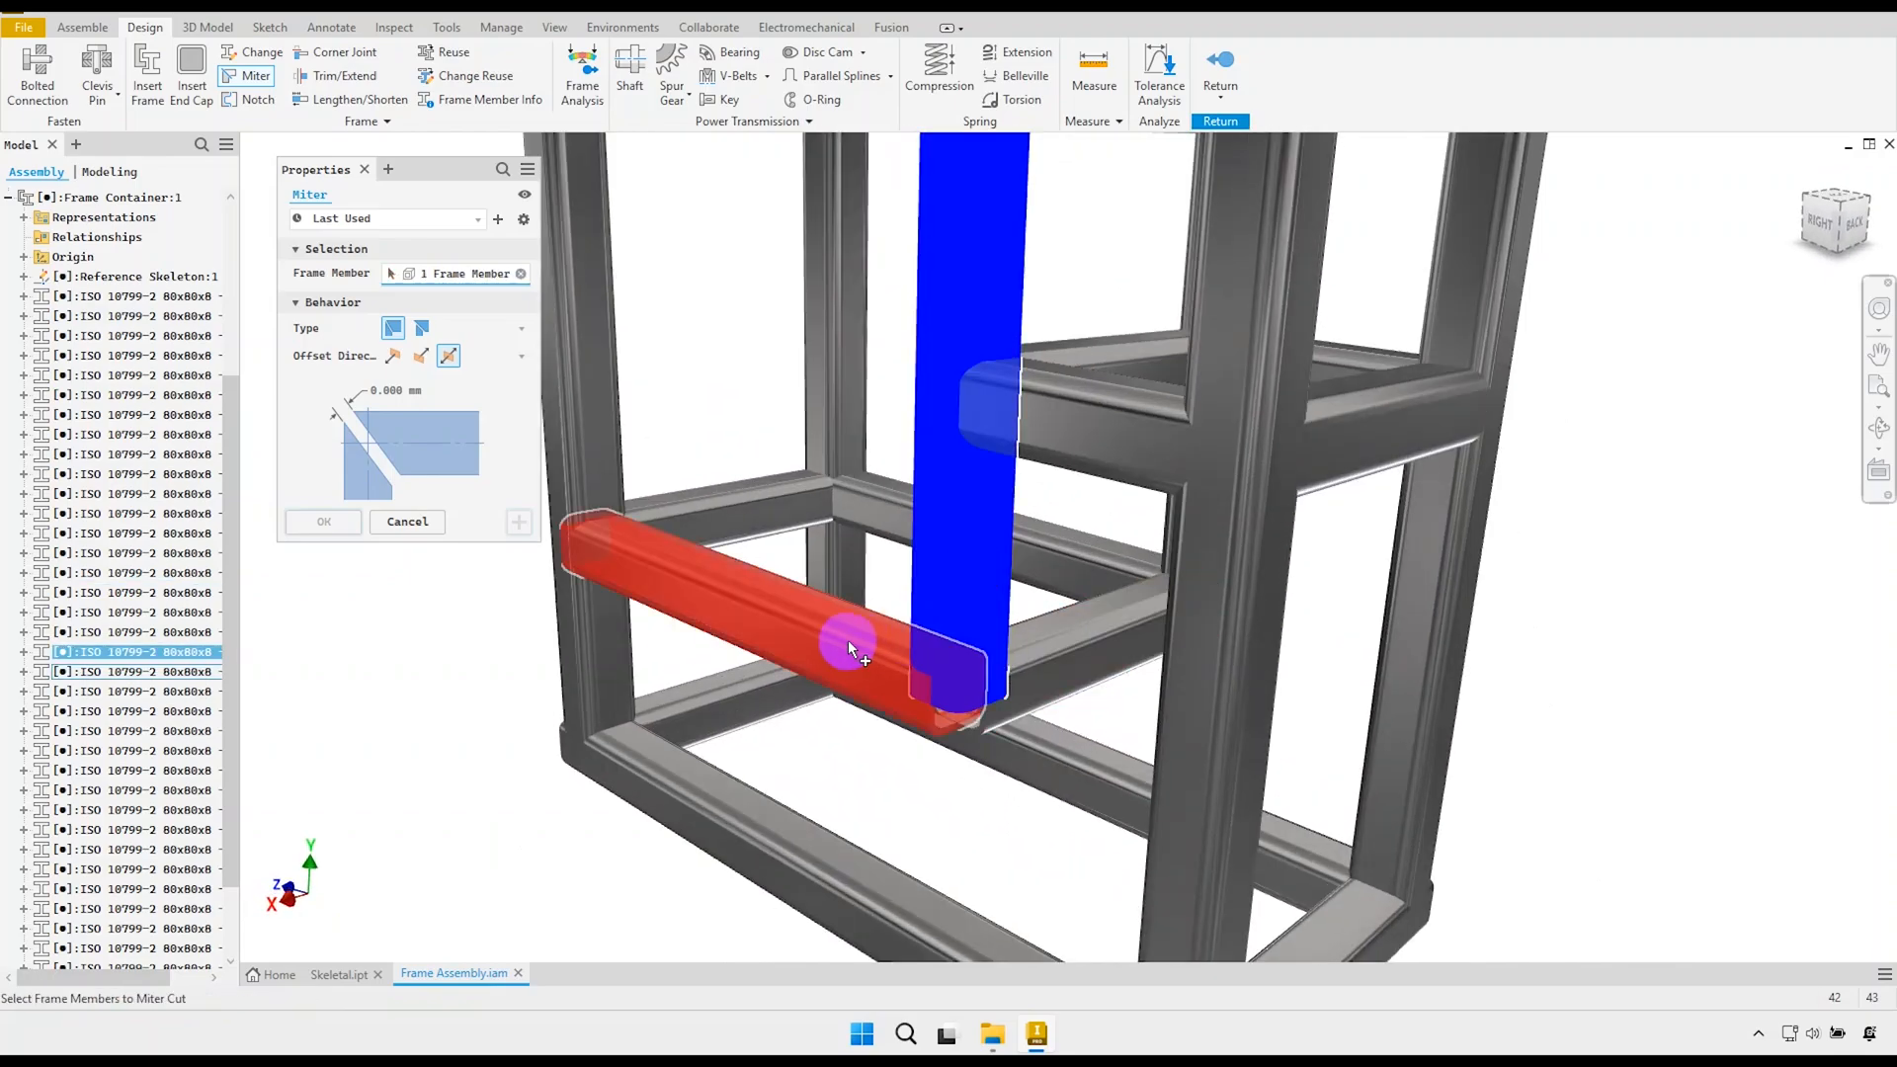
click(838, 659)
click(518, 521)
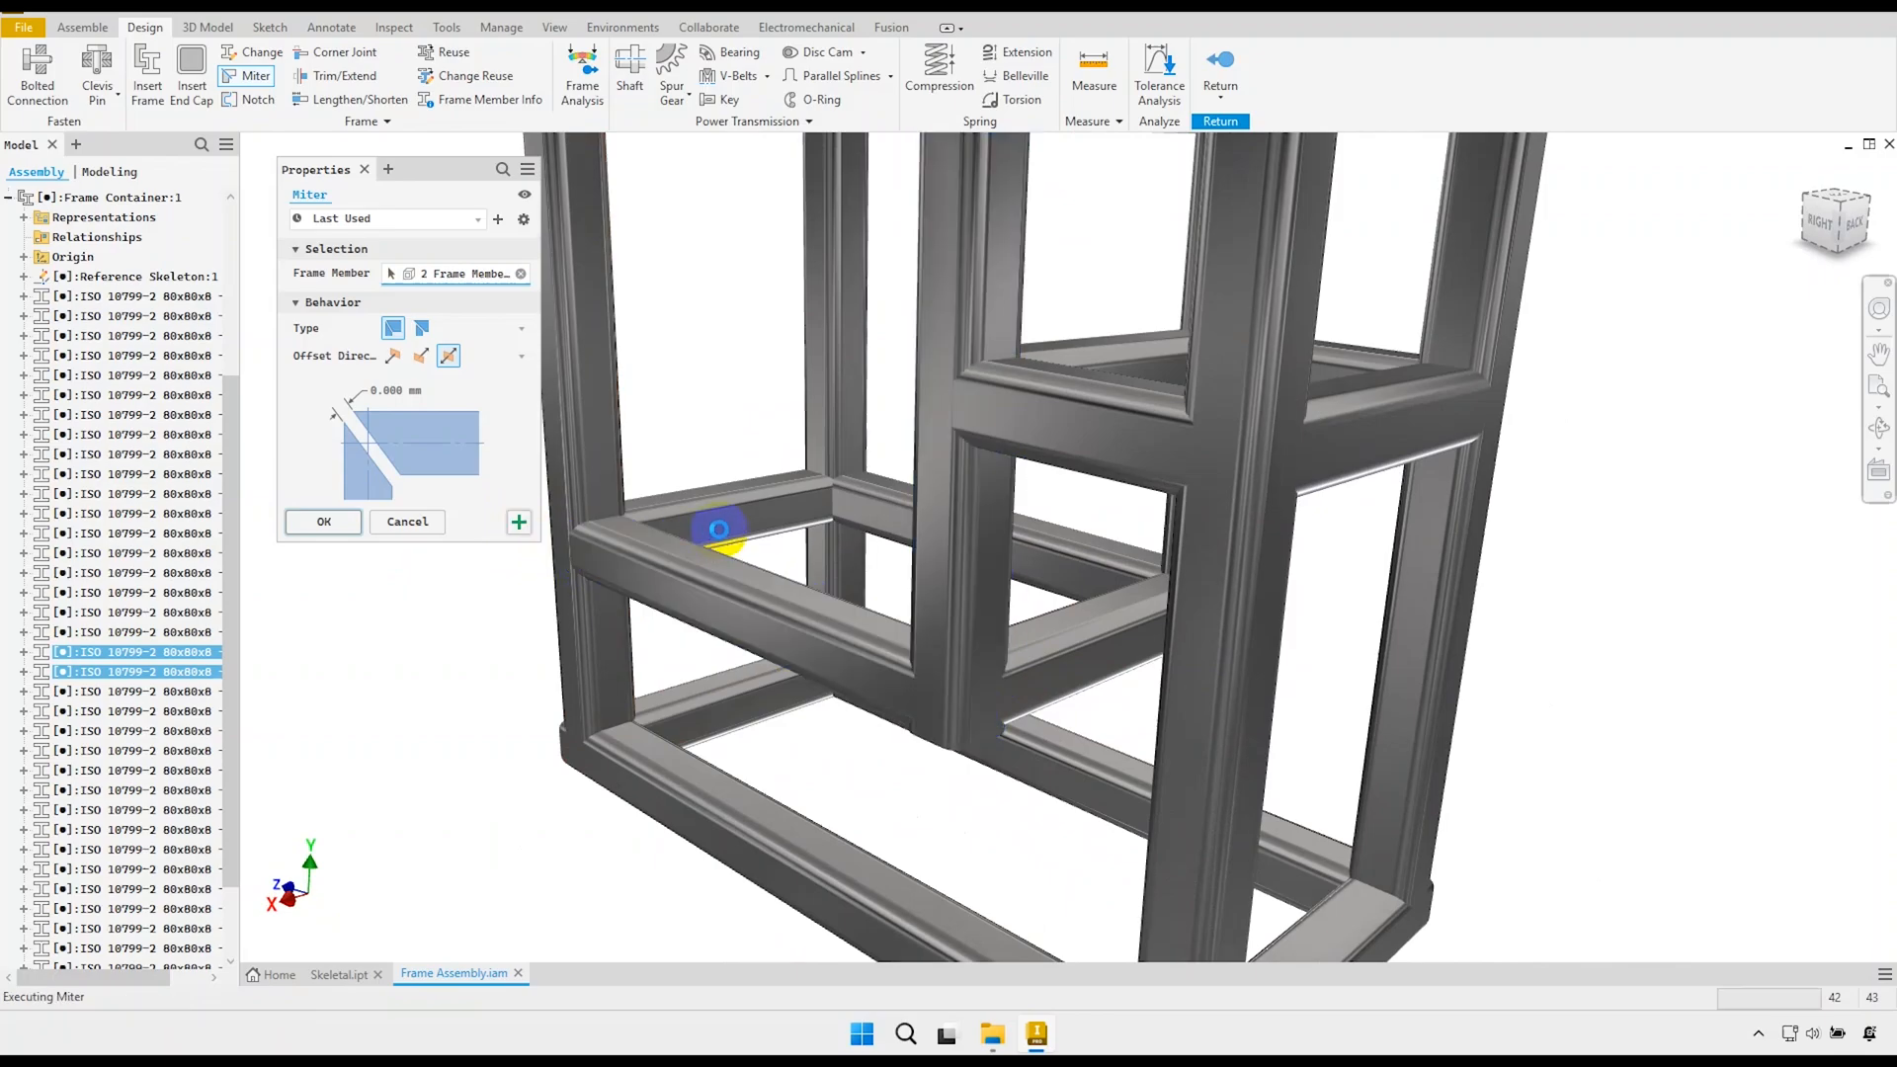
Miter the same right-side inner post with the horizontal member meeting its top end.
mouse_move(754, 550)
shift+middle_down()
mouse_move(774, 649)
mouse_move(937, 518)
shift+middle_up()
click(1055, 508)
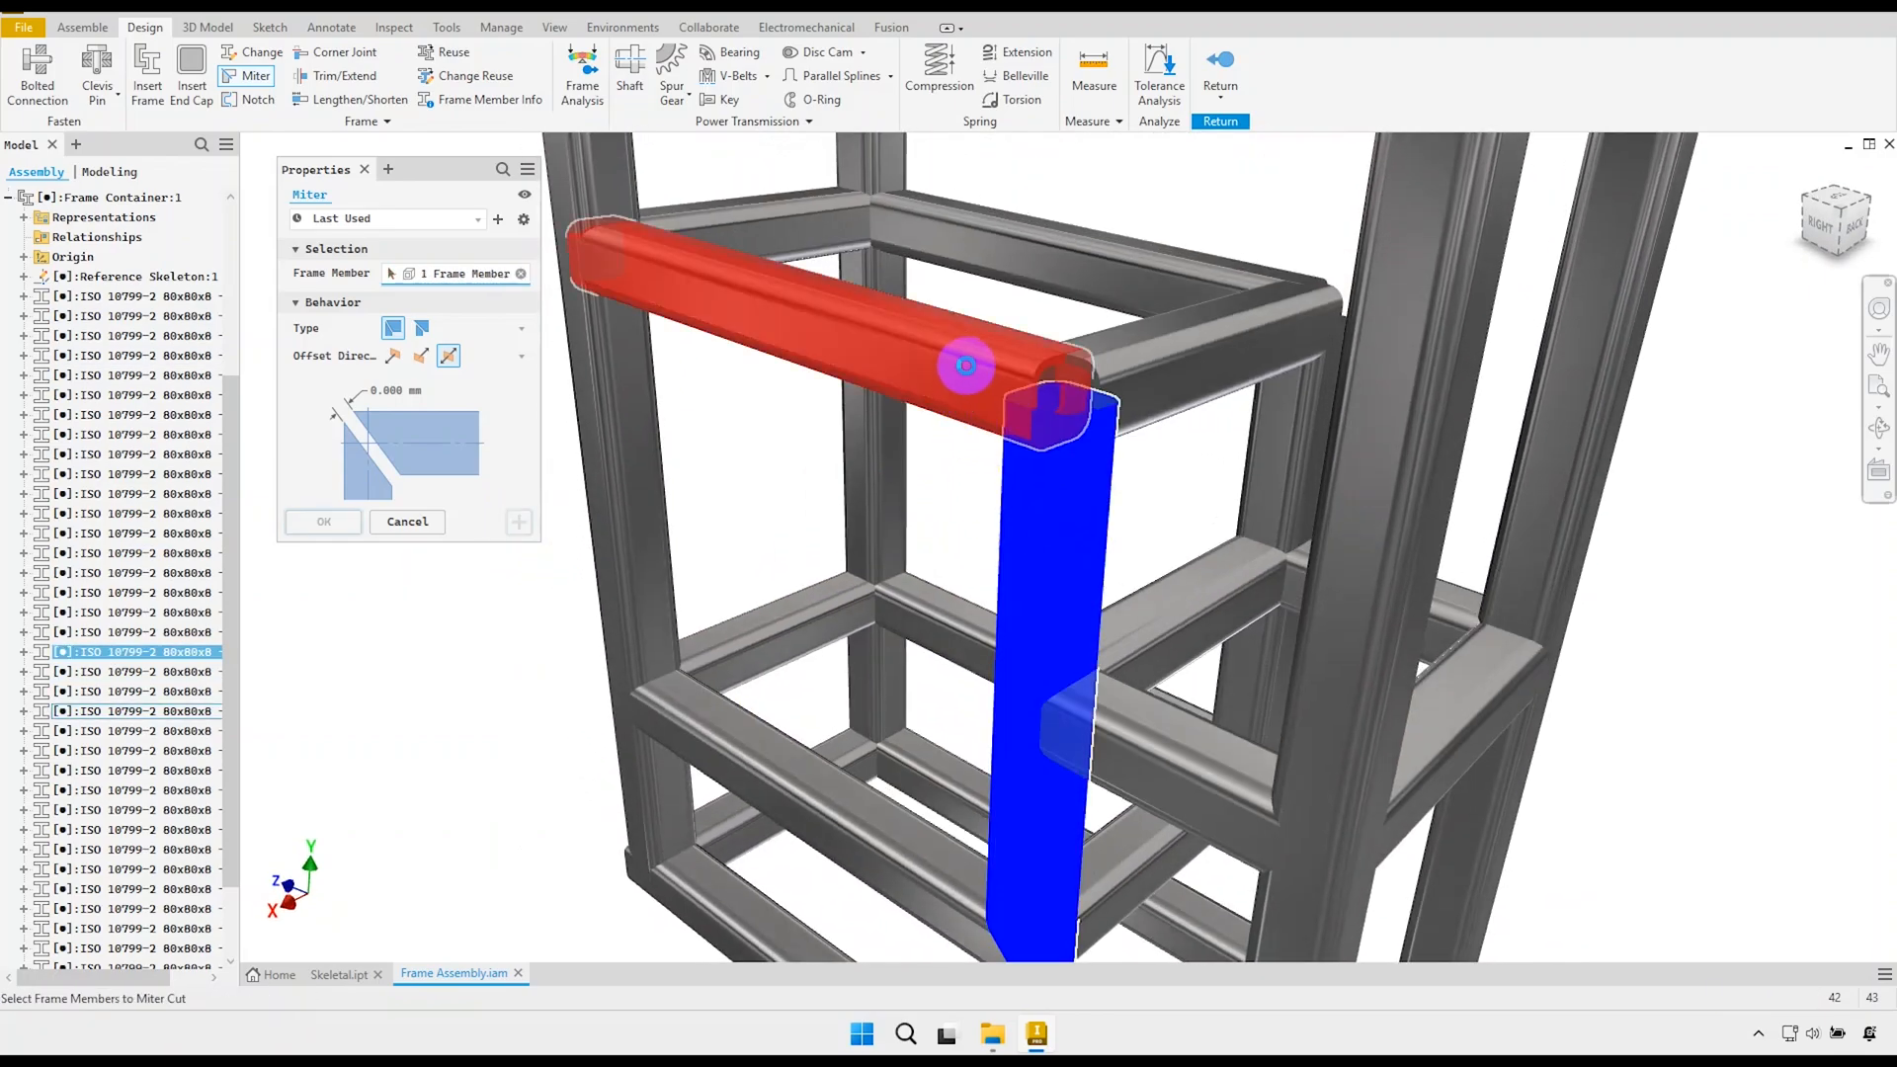
click(966, 366)
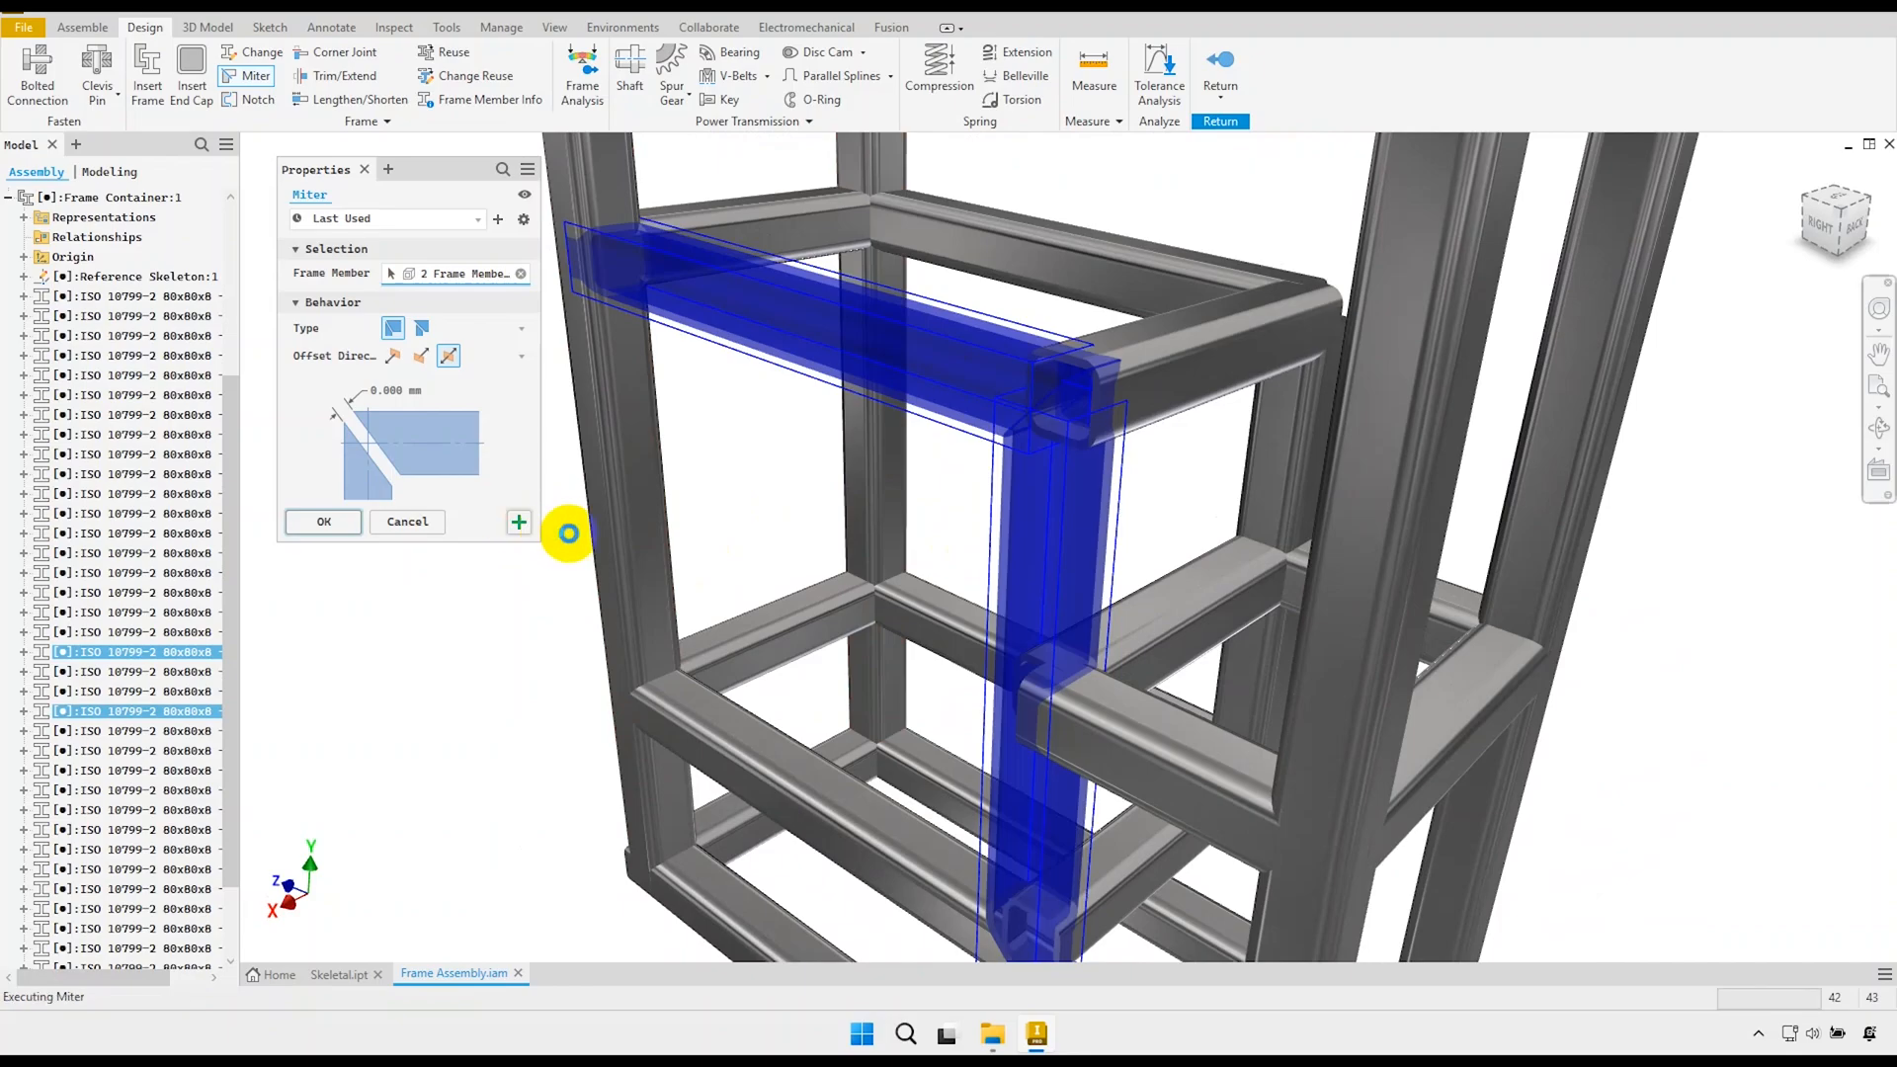
click(1091, 265)
Miter the lower inner post on the left side with the horizontal member meeting its top end.
shift+middle_drag(1194, 513, 835, 470)
click(1285, 440)
click(517, 522)
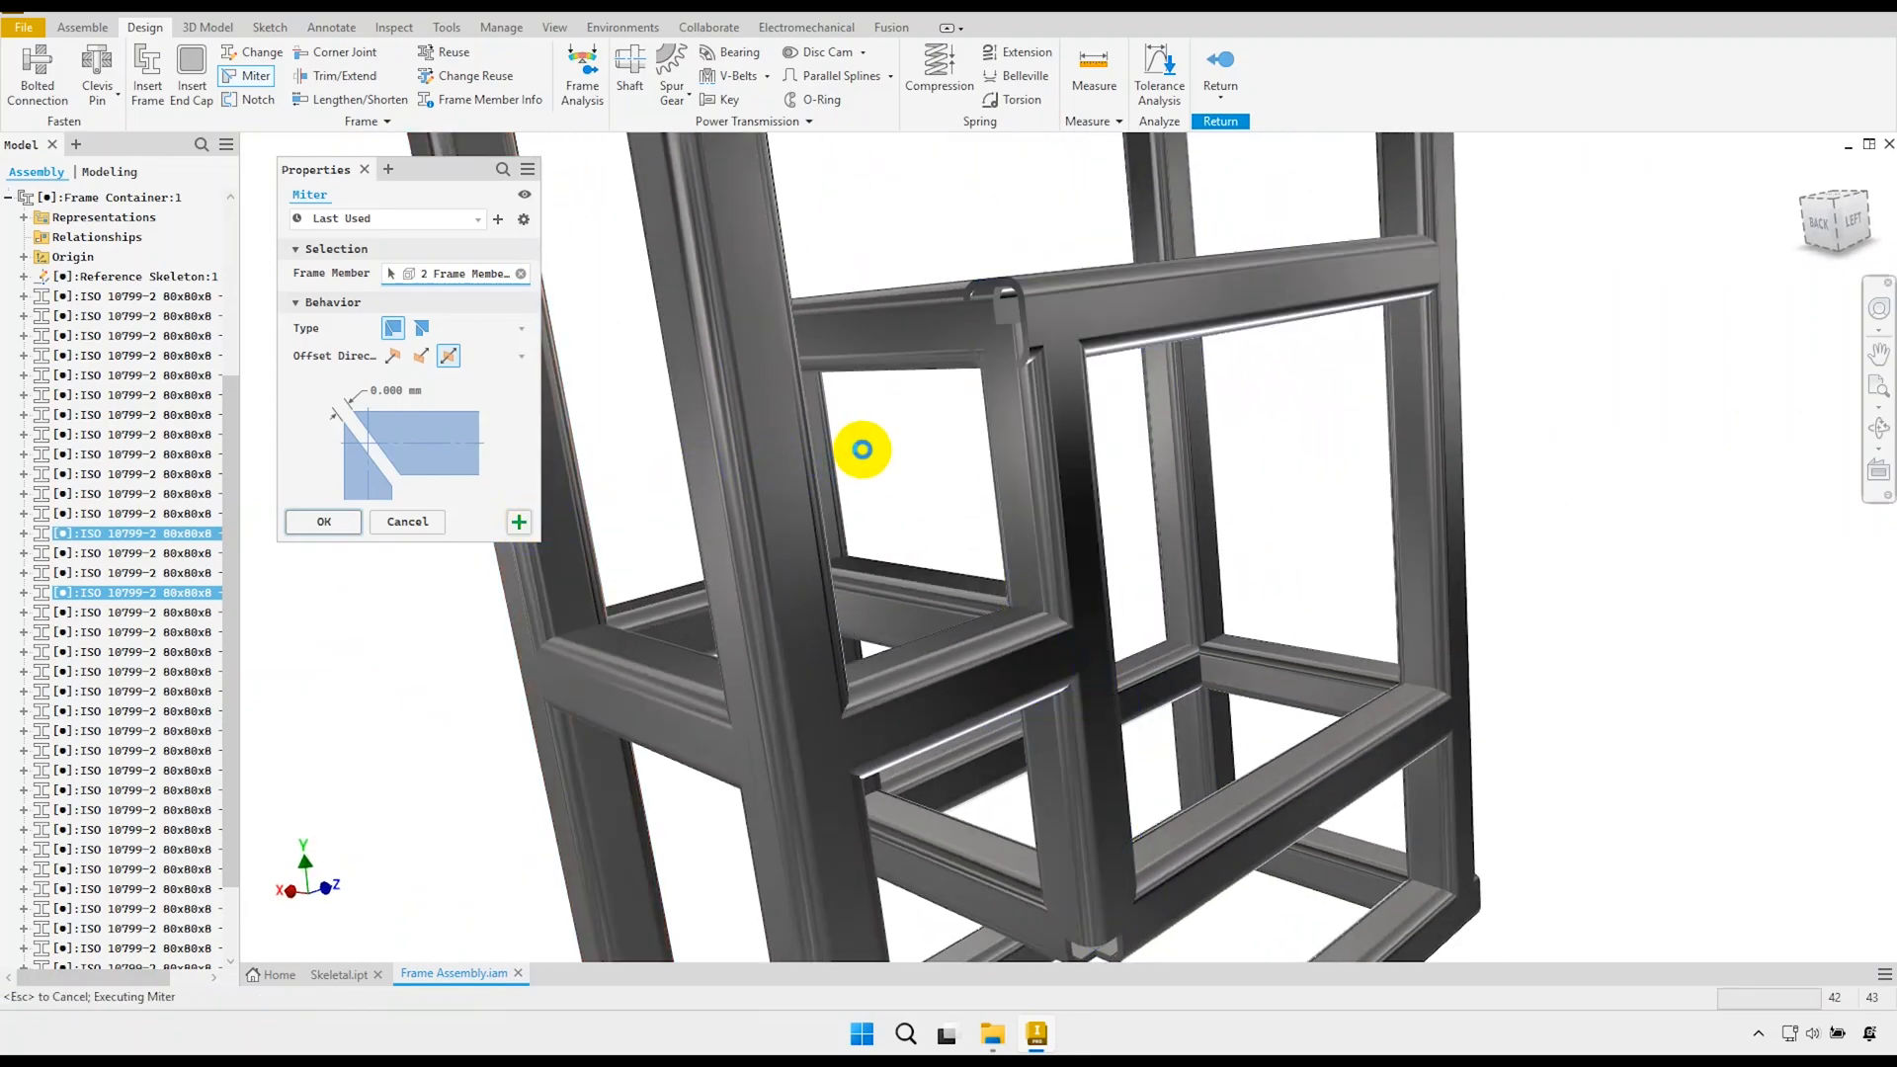
scroll(906, 415, up, 3)
scroll(1017, 593, down, 6)
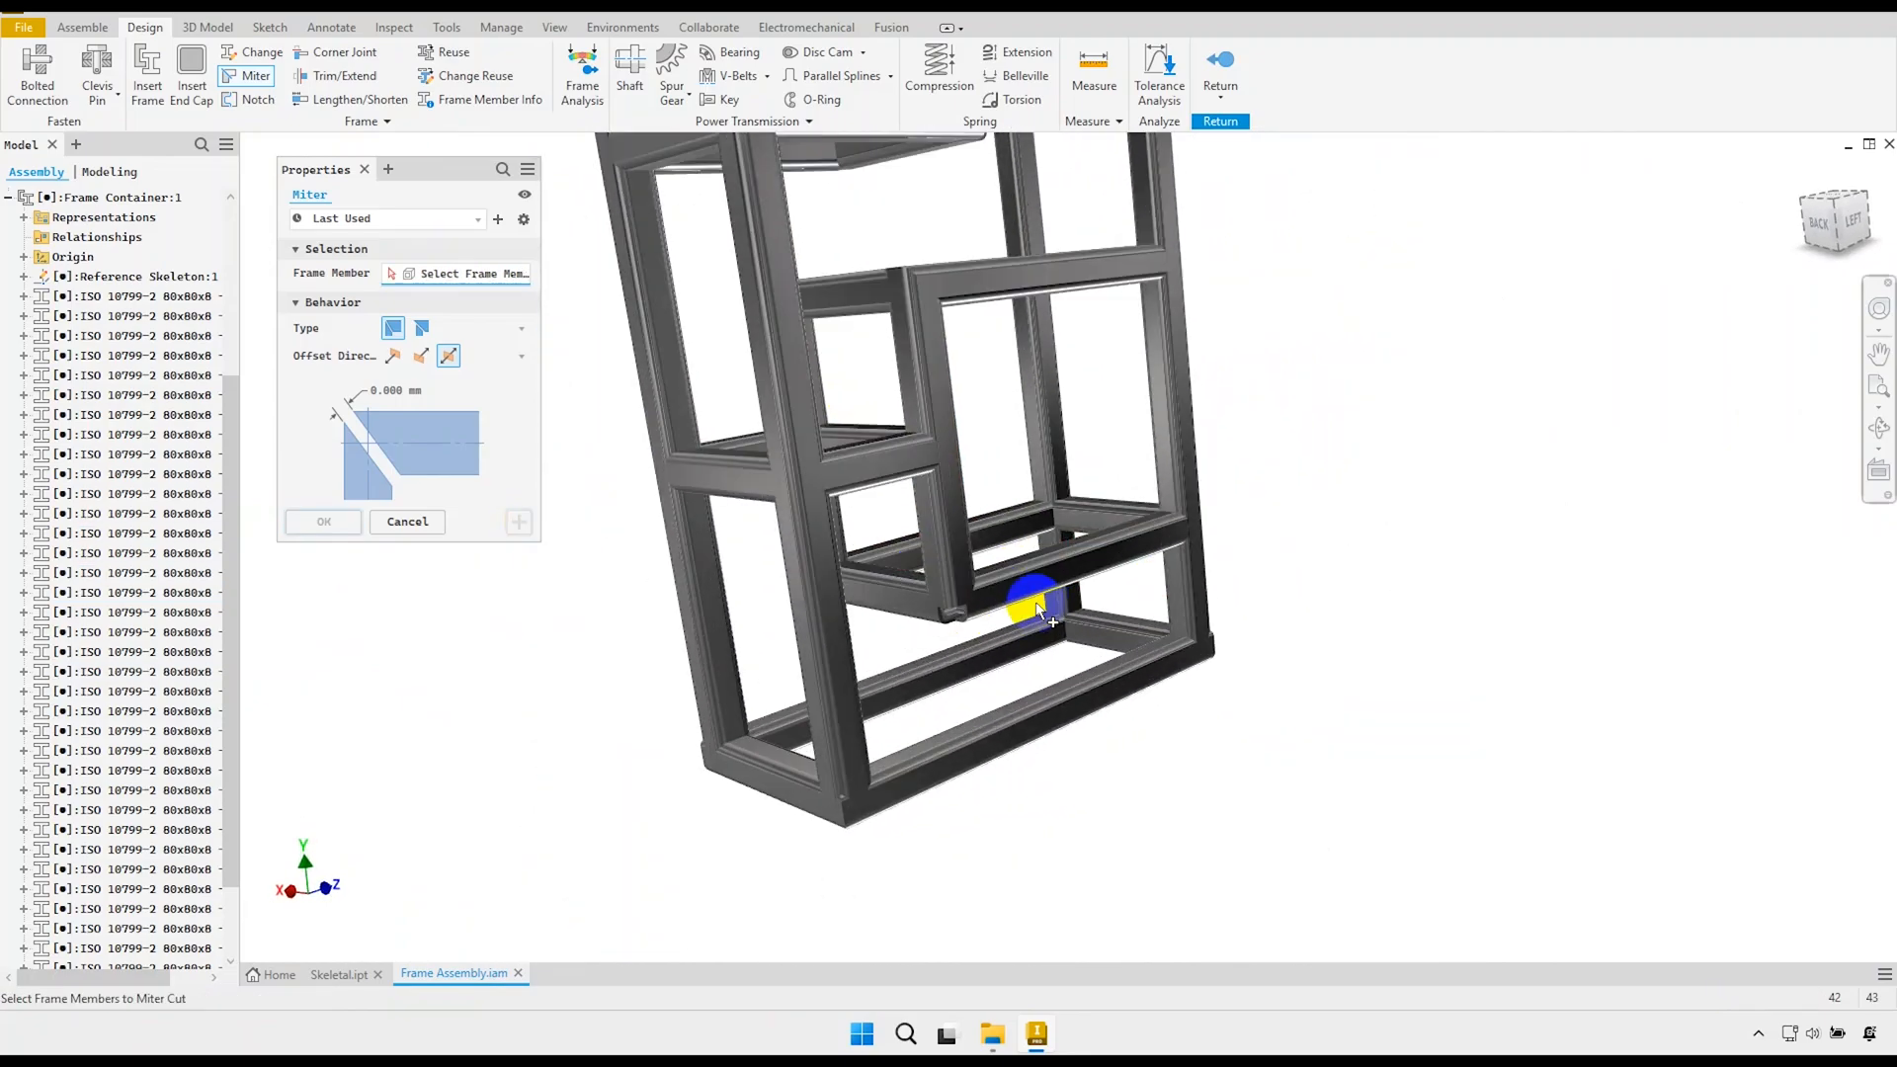
Miter the lower inner post on the left side with the horizontal member meeting its bottom end.
click(981, 559)
click(808, 470)
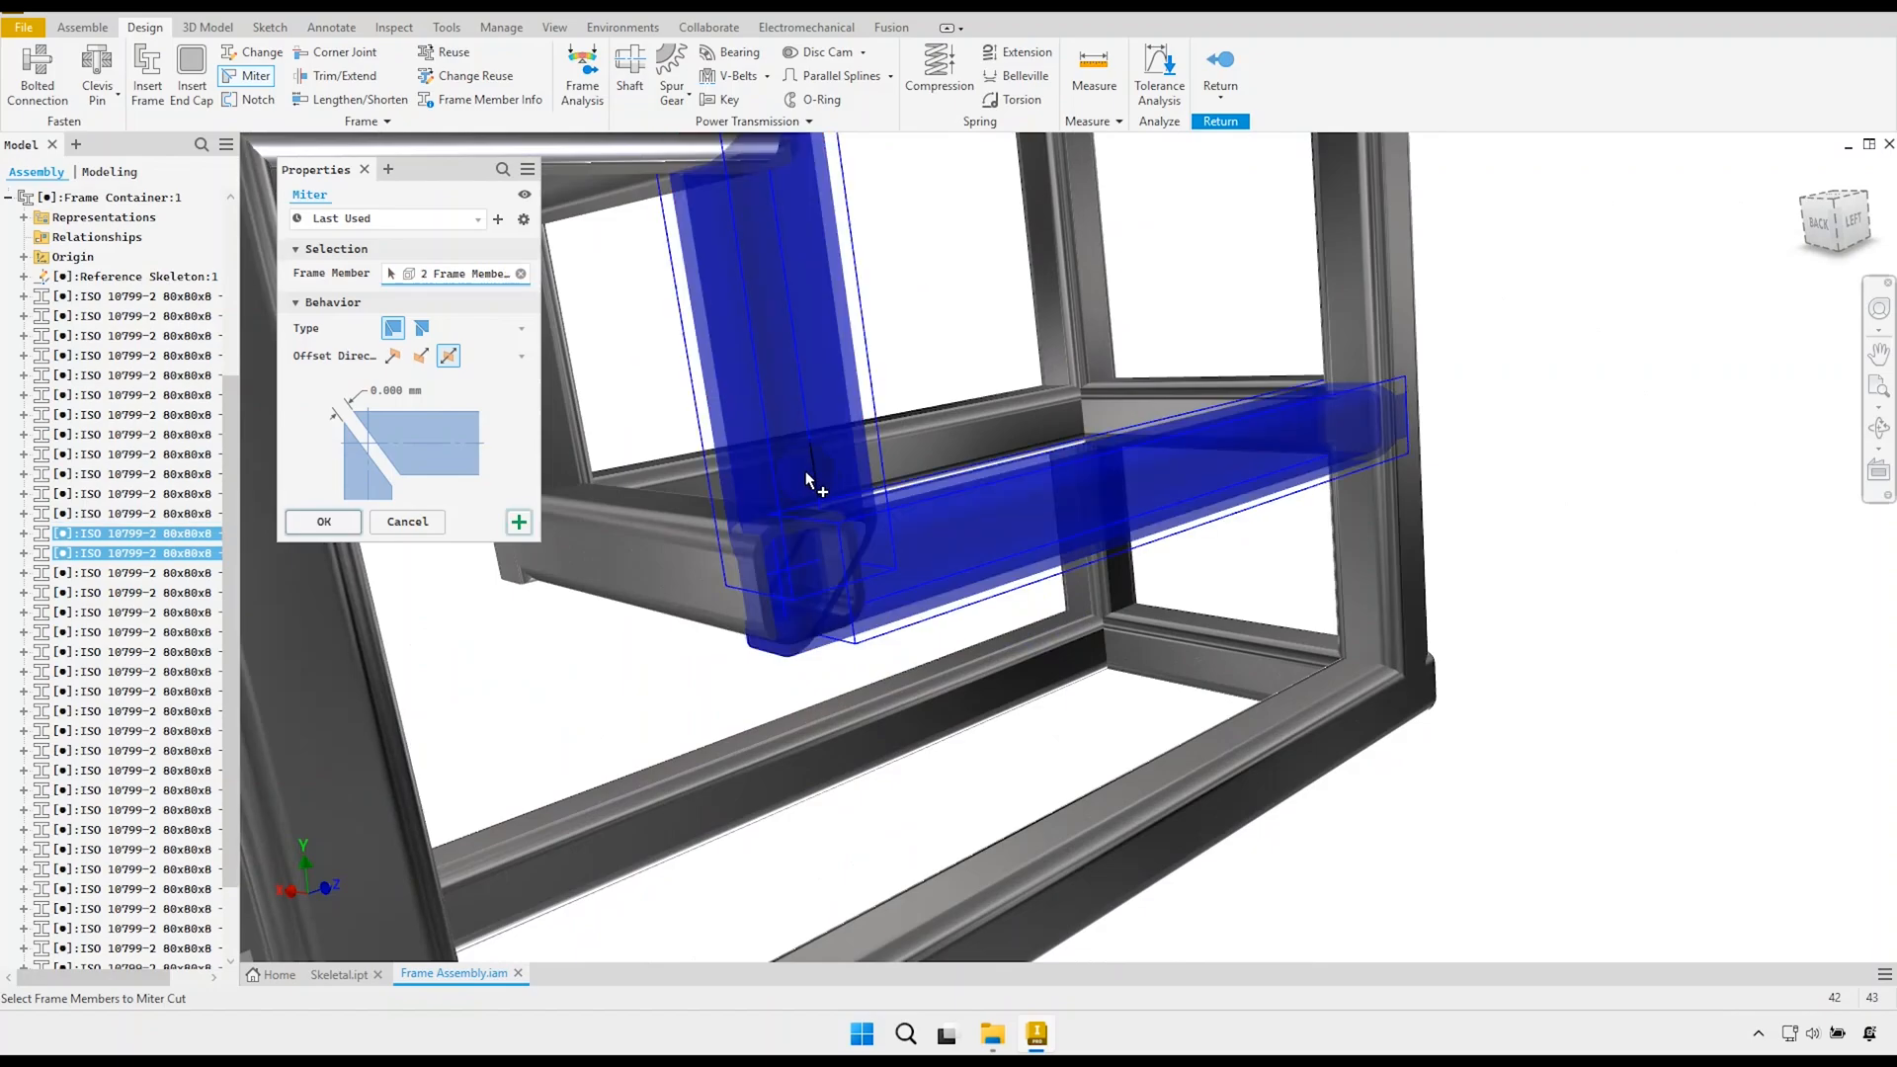
click(518, 522)
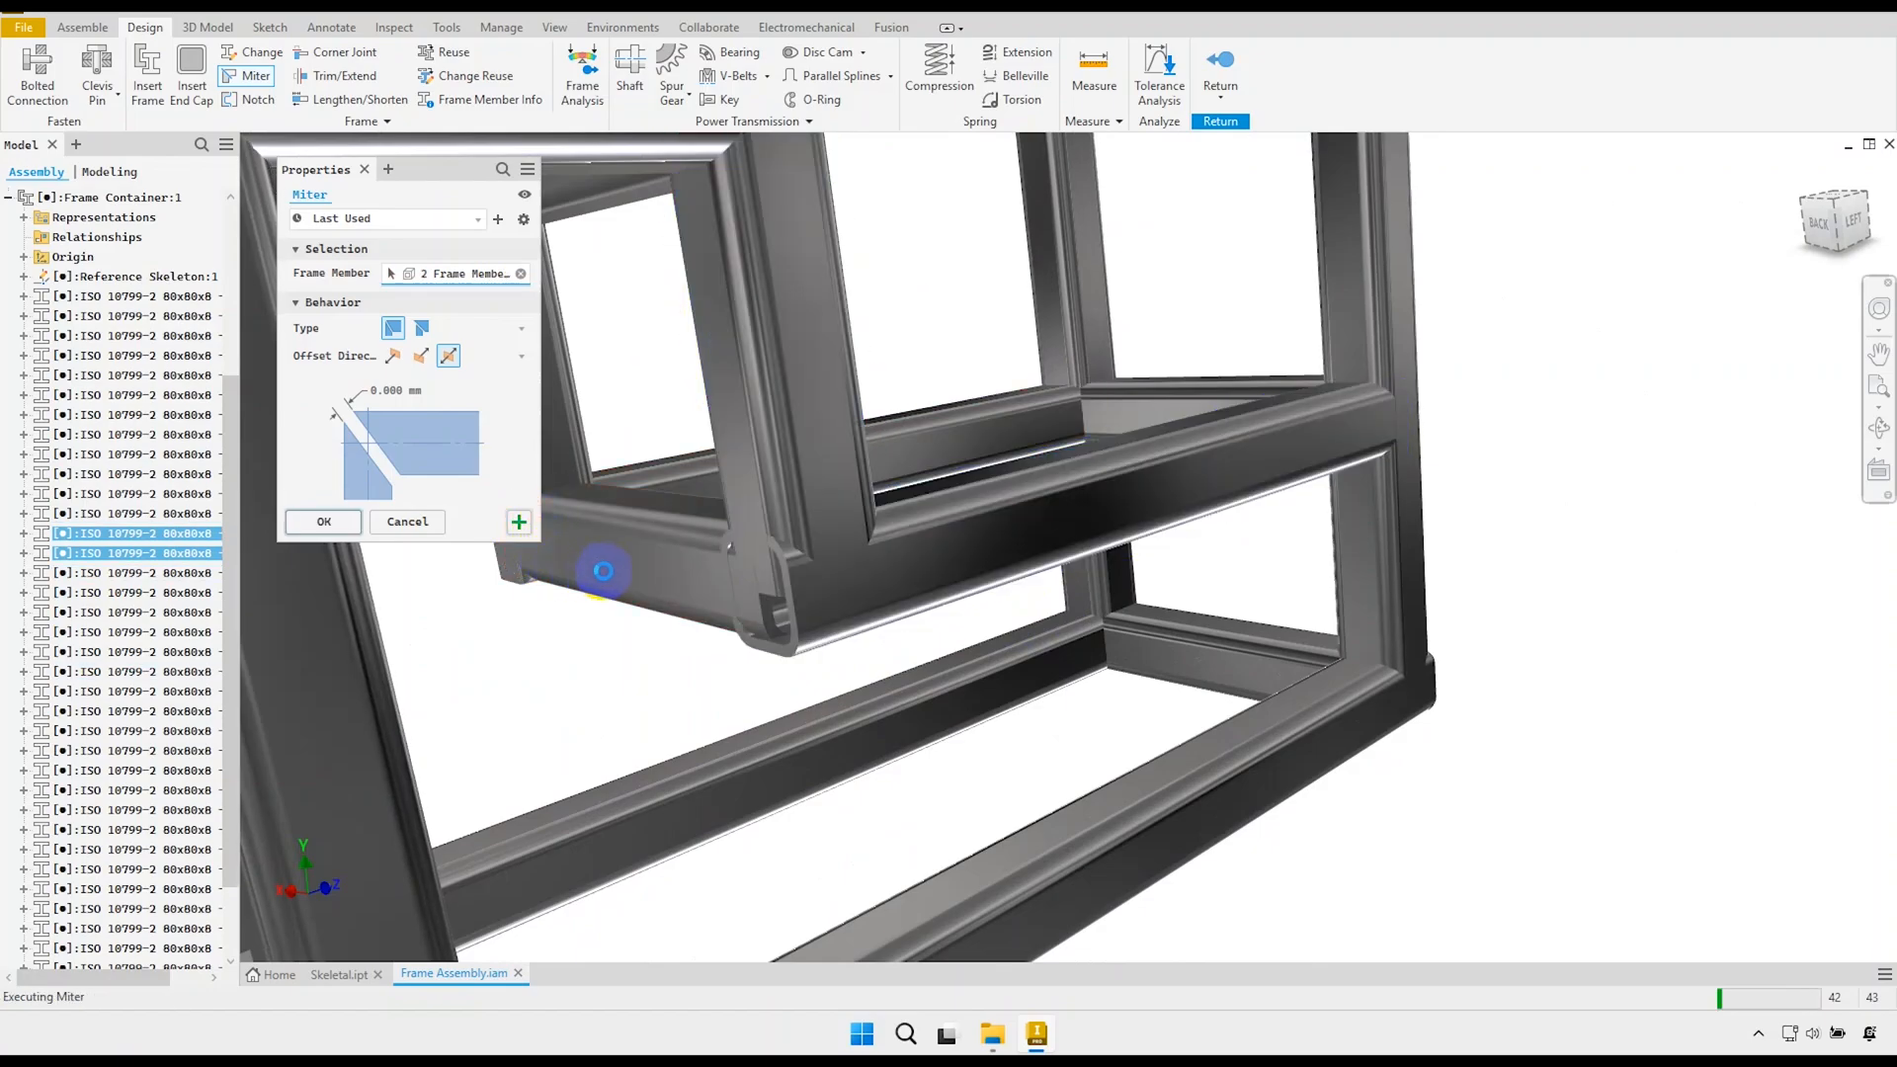
Miter the upper inner post on the left side with the horizontal member meeting its bottom end.
scroll(932, 543, up, 4)
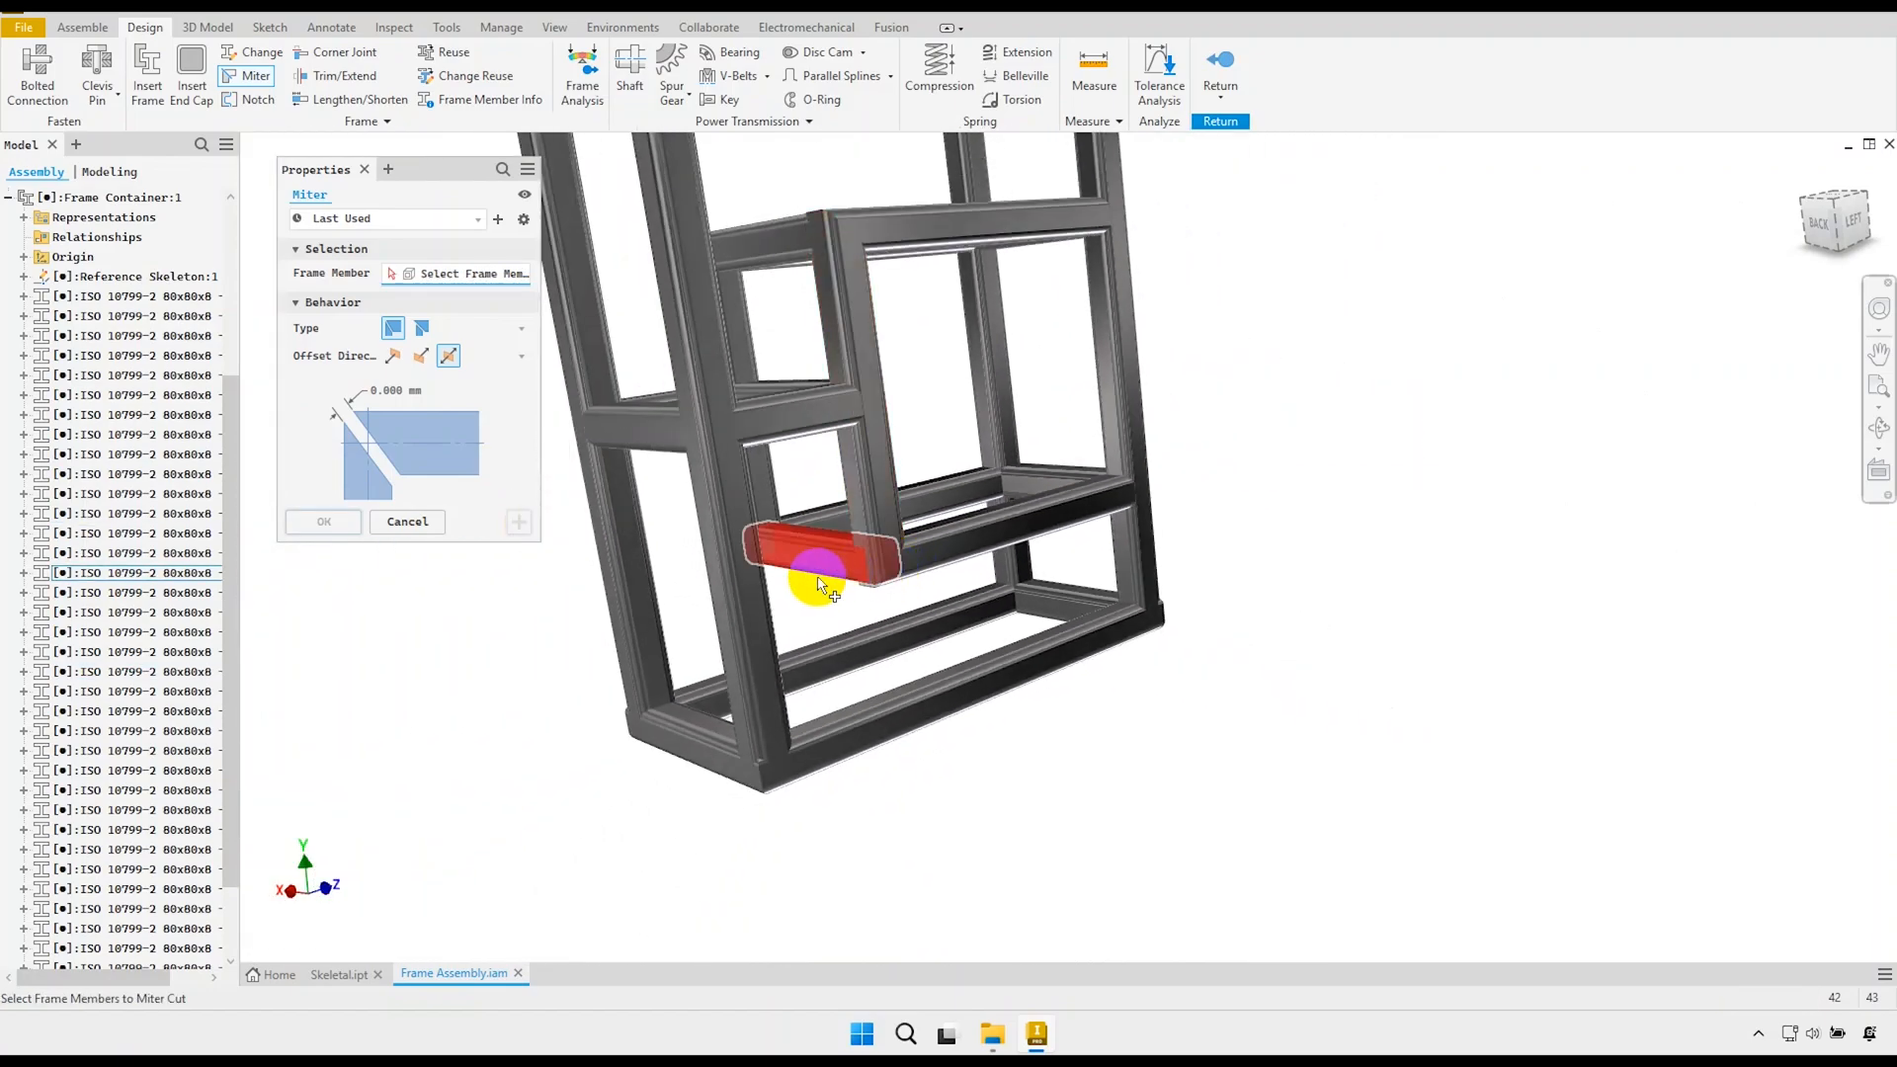
shift+middle_drag(817, 576, 864, 571)
scroll(893, 528, up, 3)
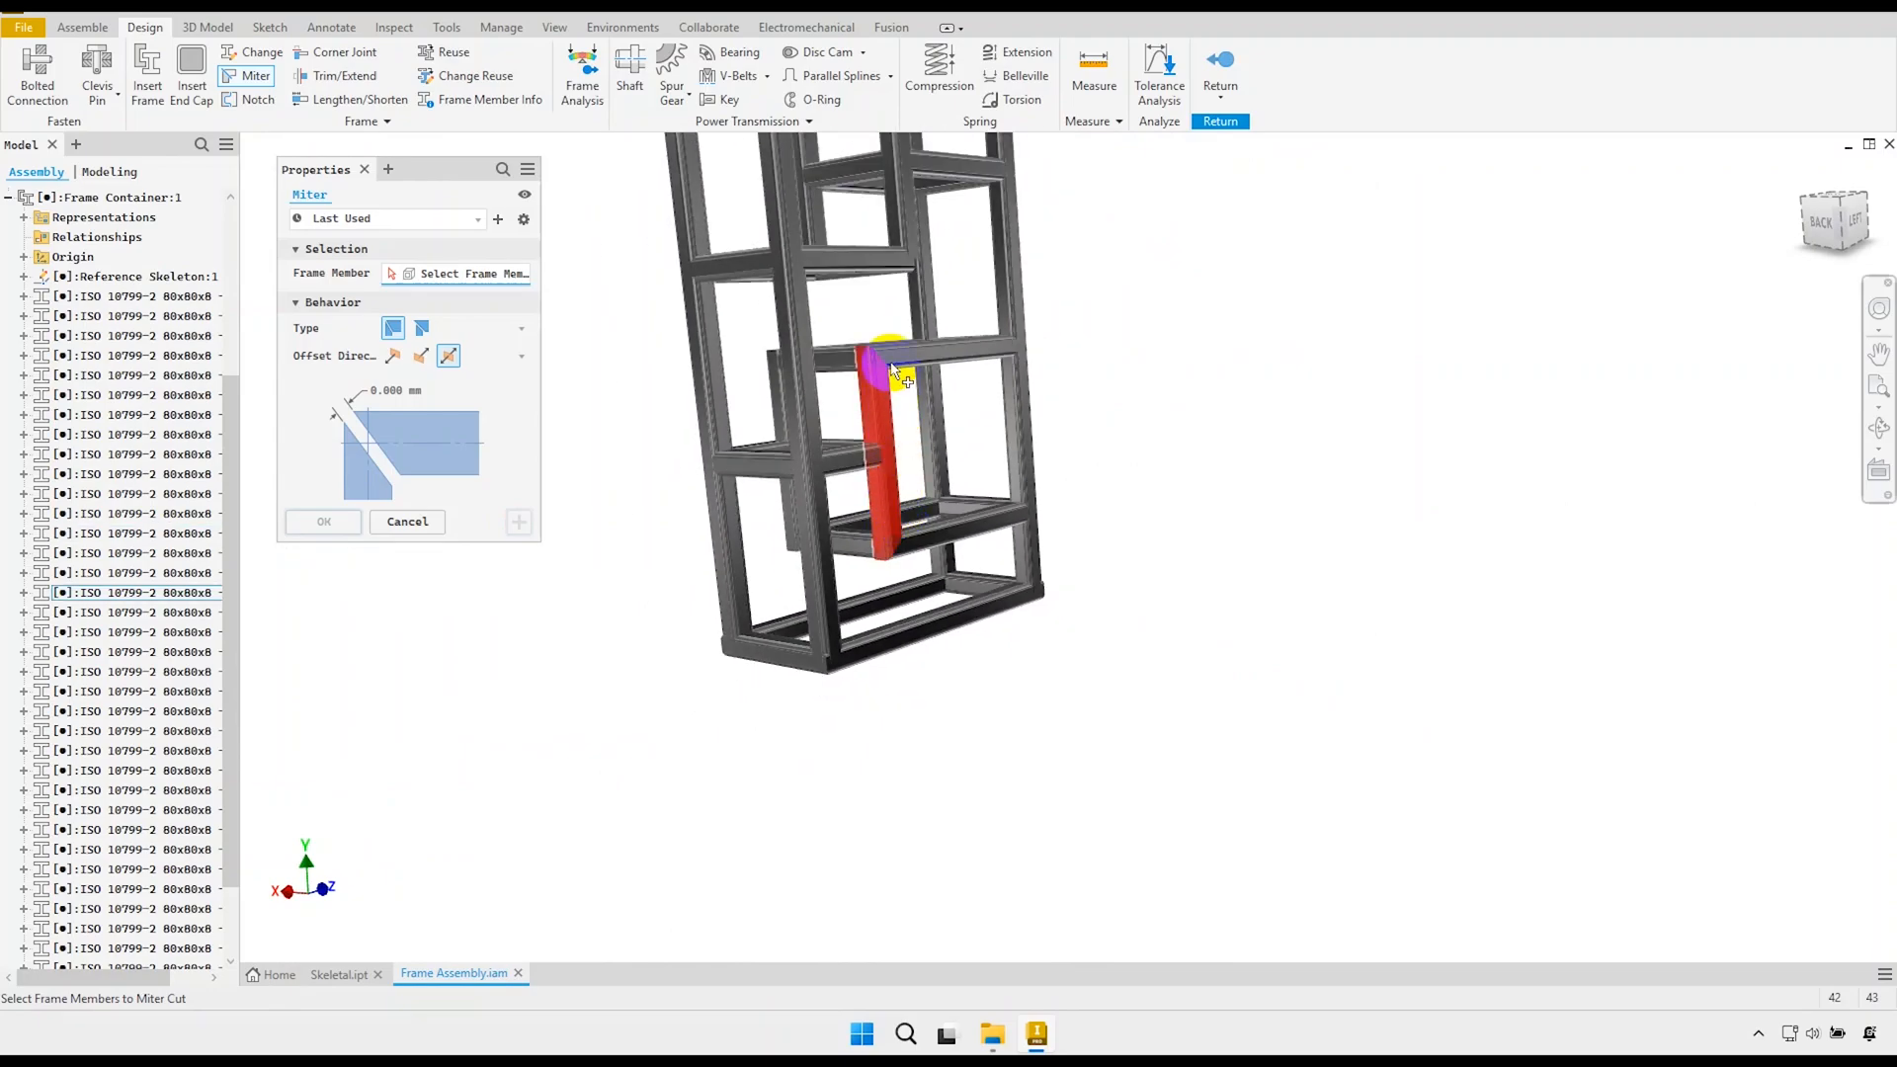
middle_drag(865, 336, 835, 518)
scroll(835, 521, down, 5)
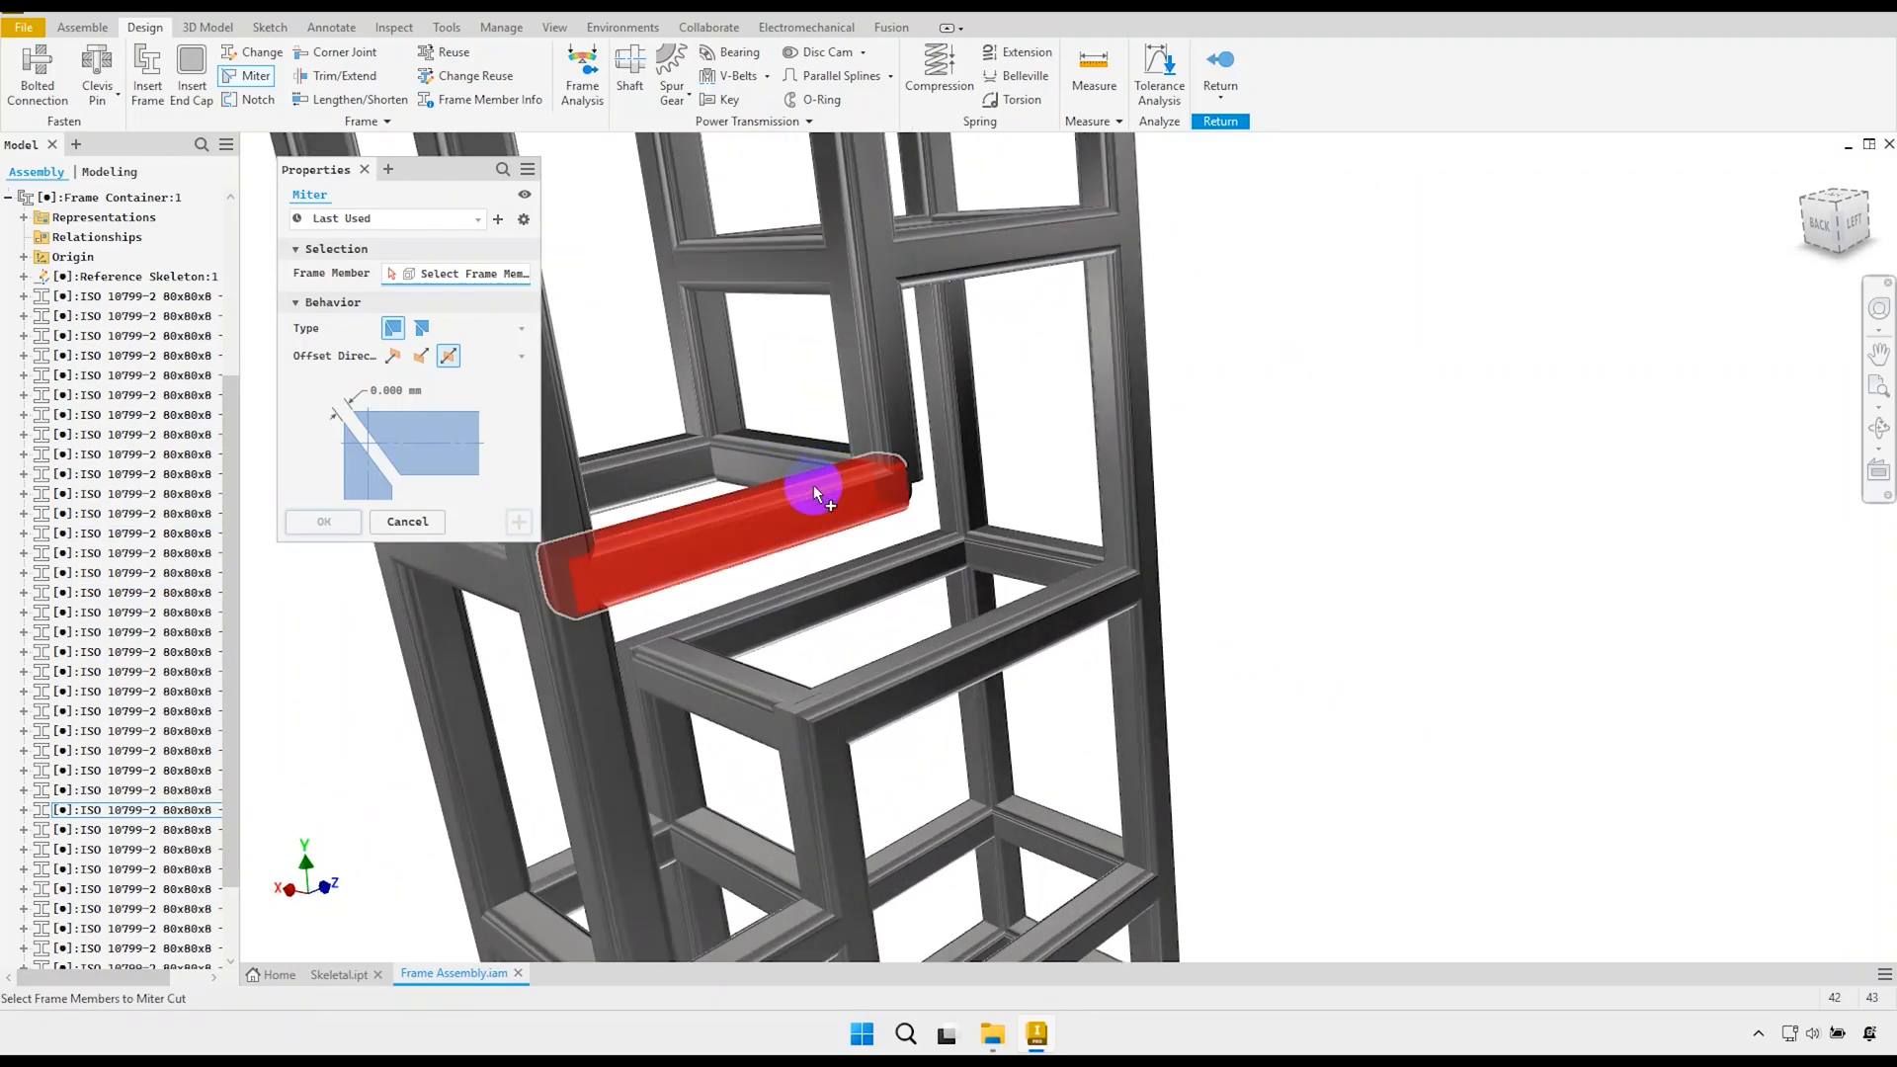
click(822, 502)
click(880, 401)
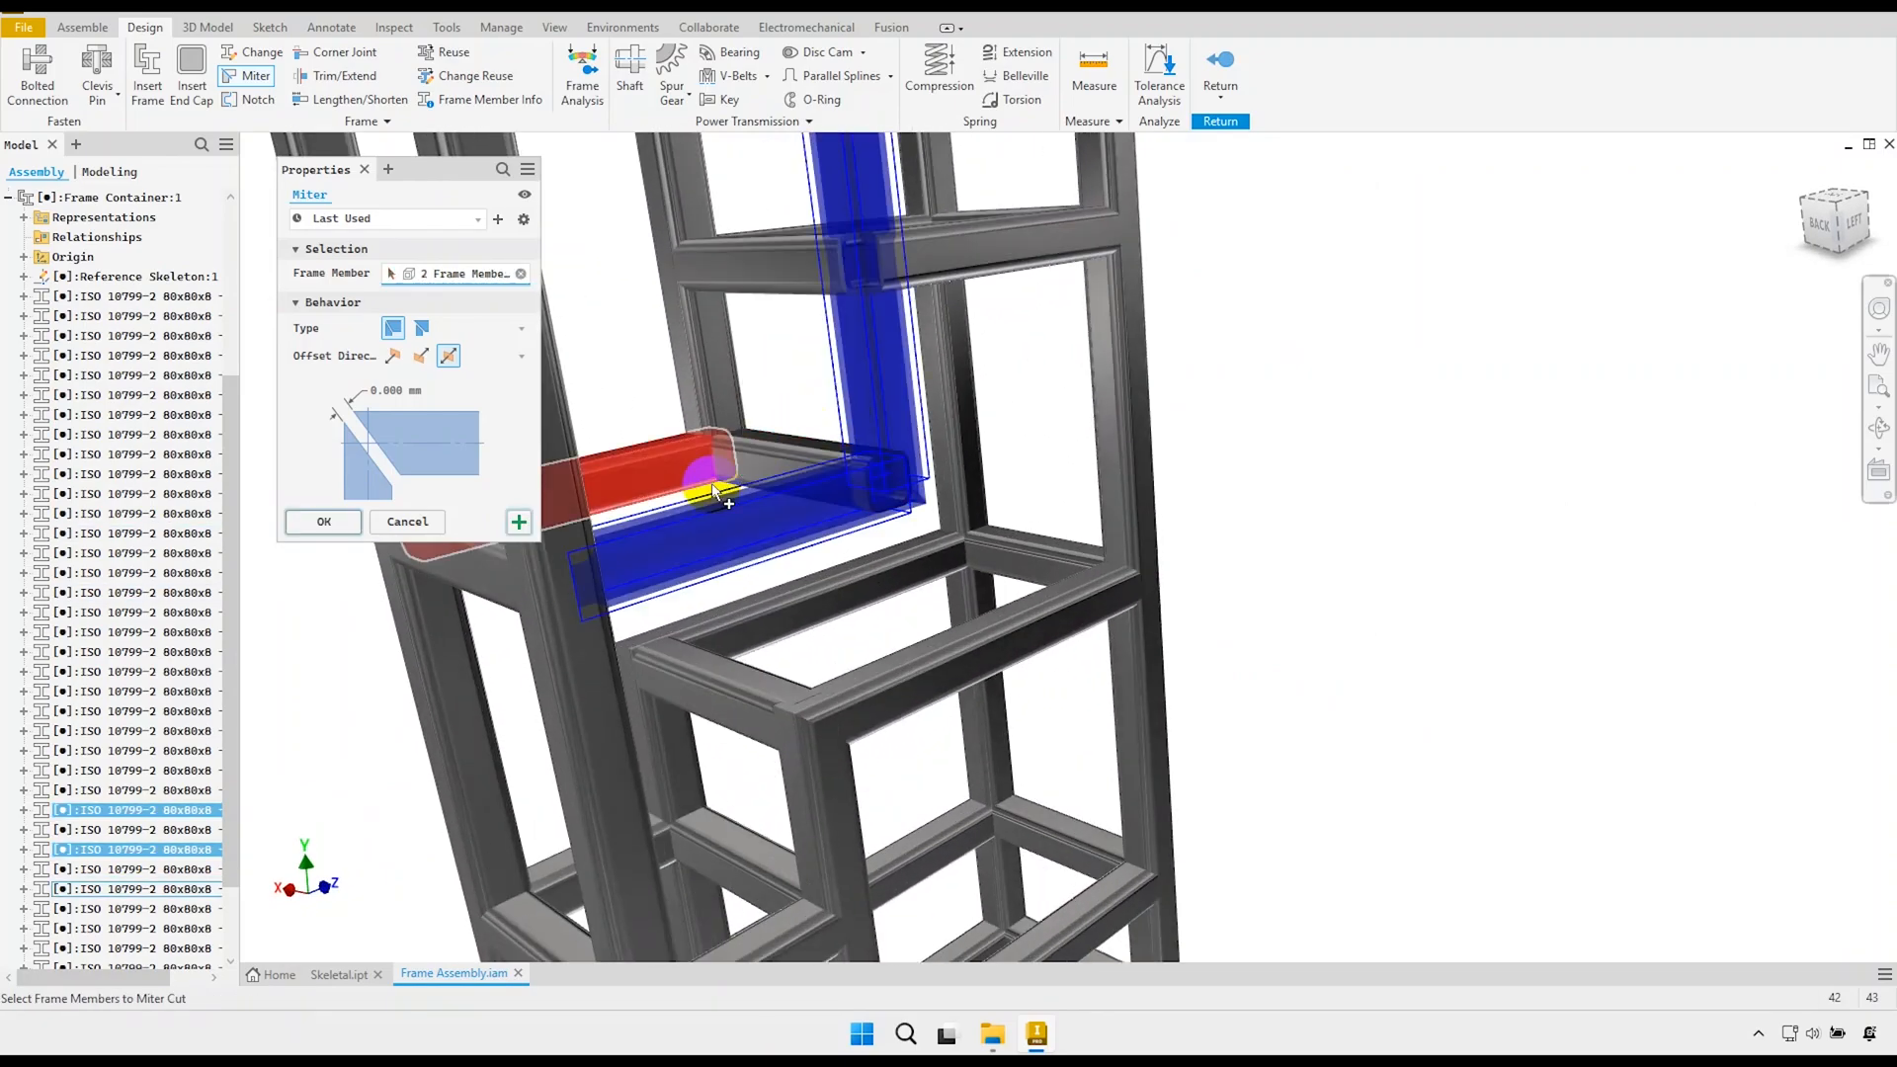
click(516, 519)
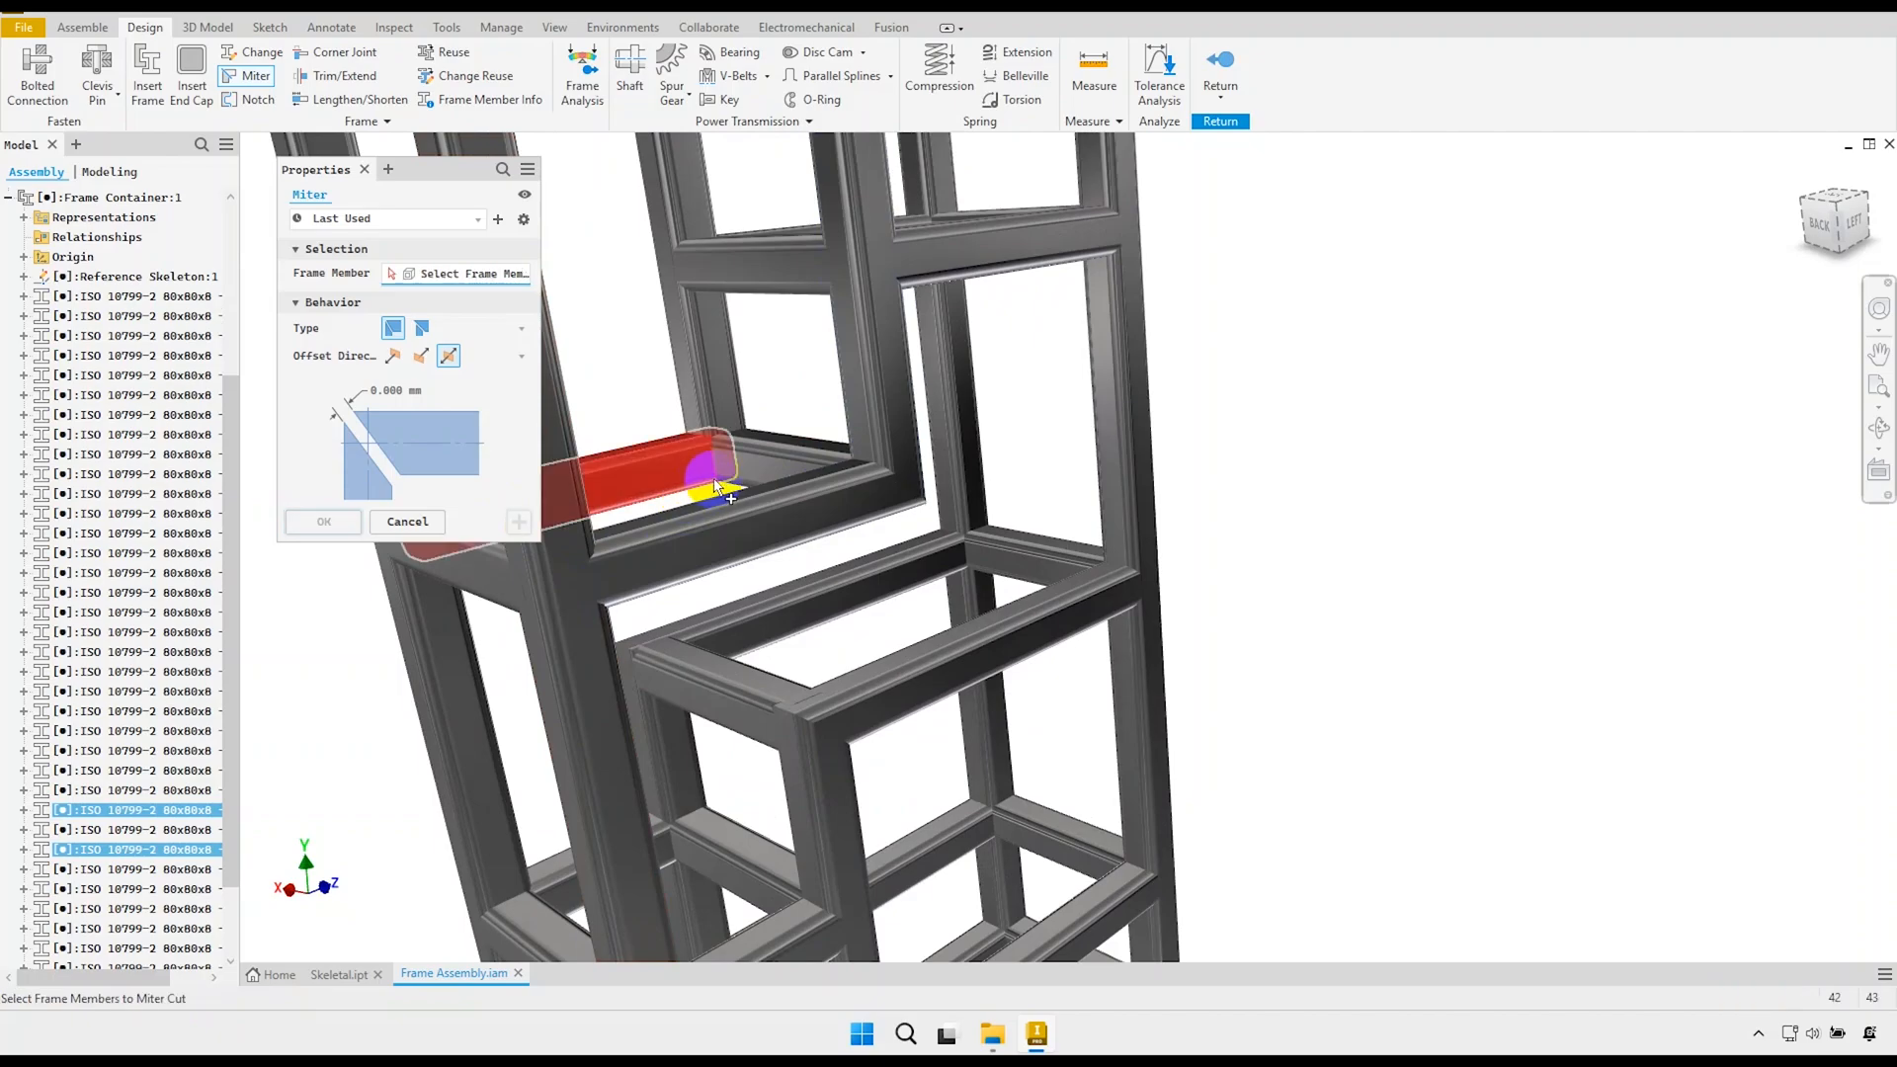
Miter the same left-side upper inner post with the horizontal member meeting its top end.
scroll(731, 474, up, 5)
scroll(729, 287, down, 5)
click(729, 261)
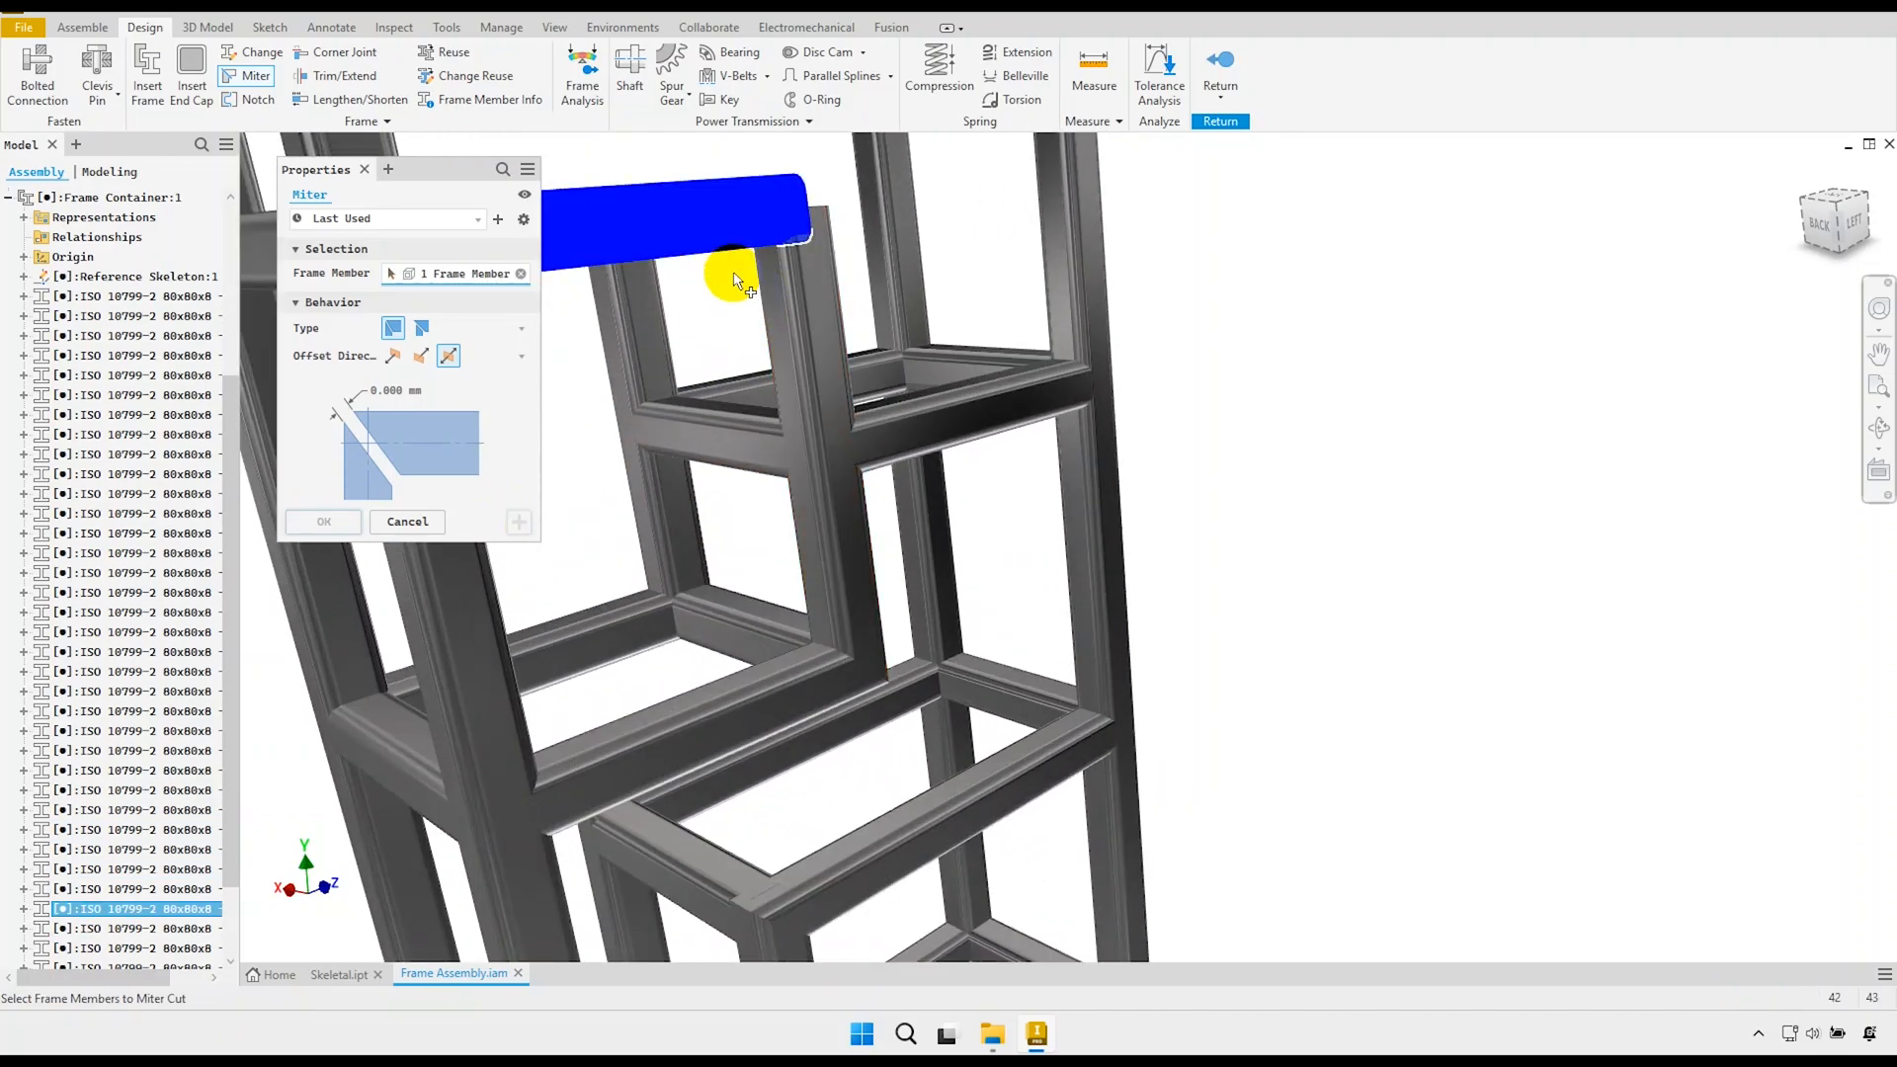
click(761, 333)
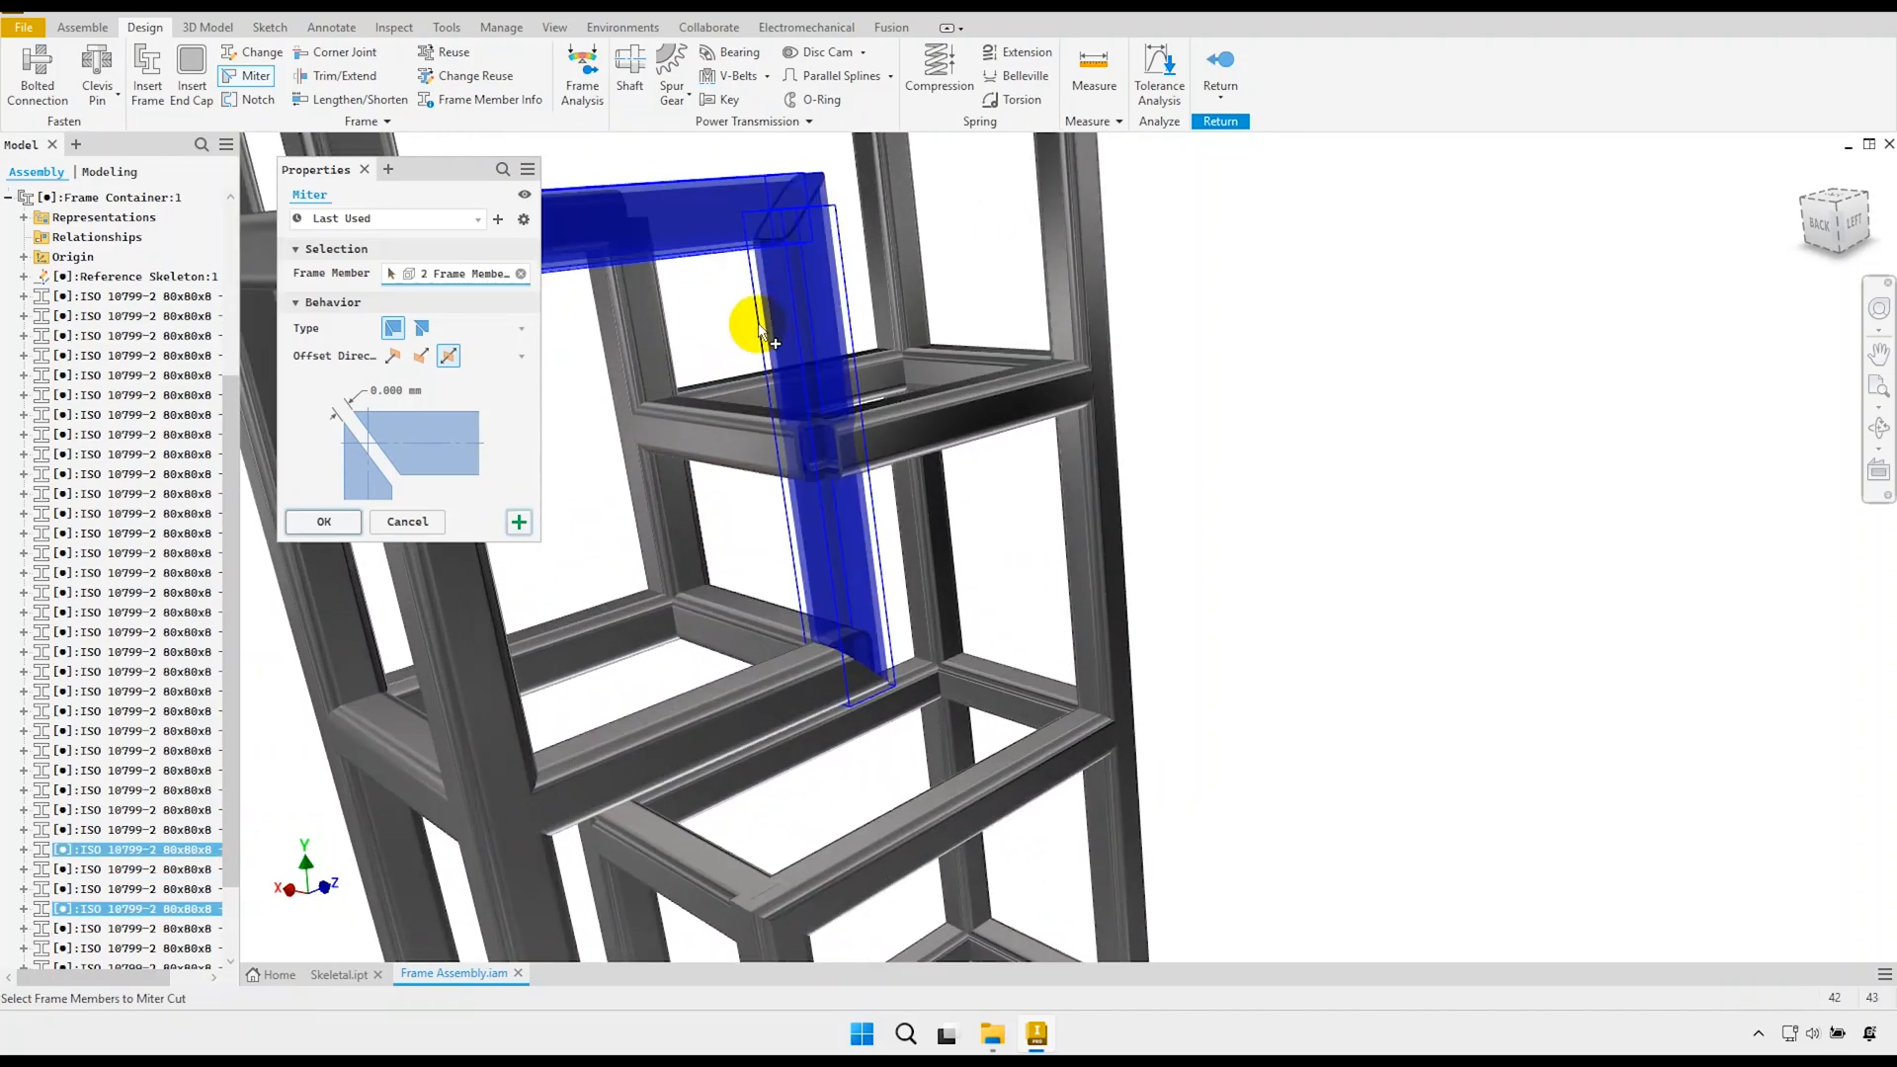
click(519, 520)
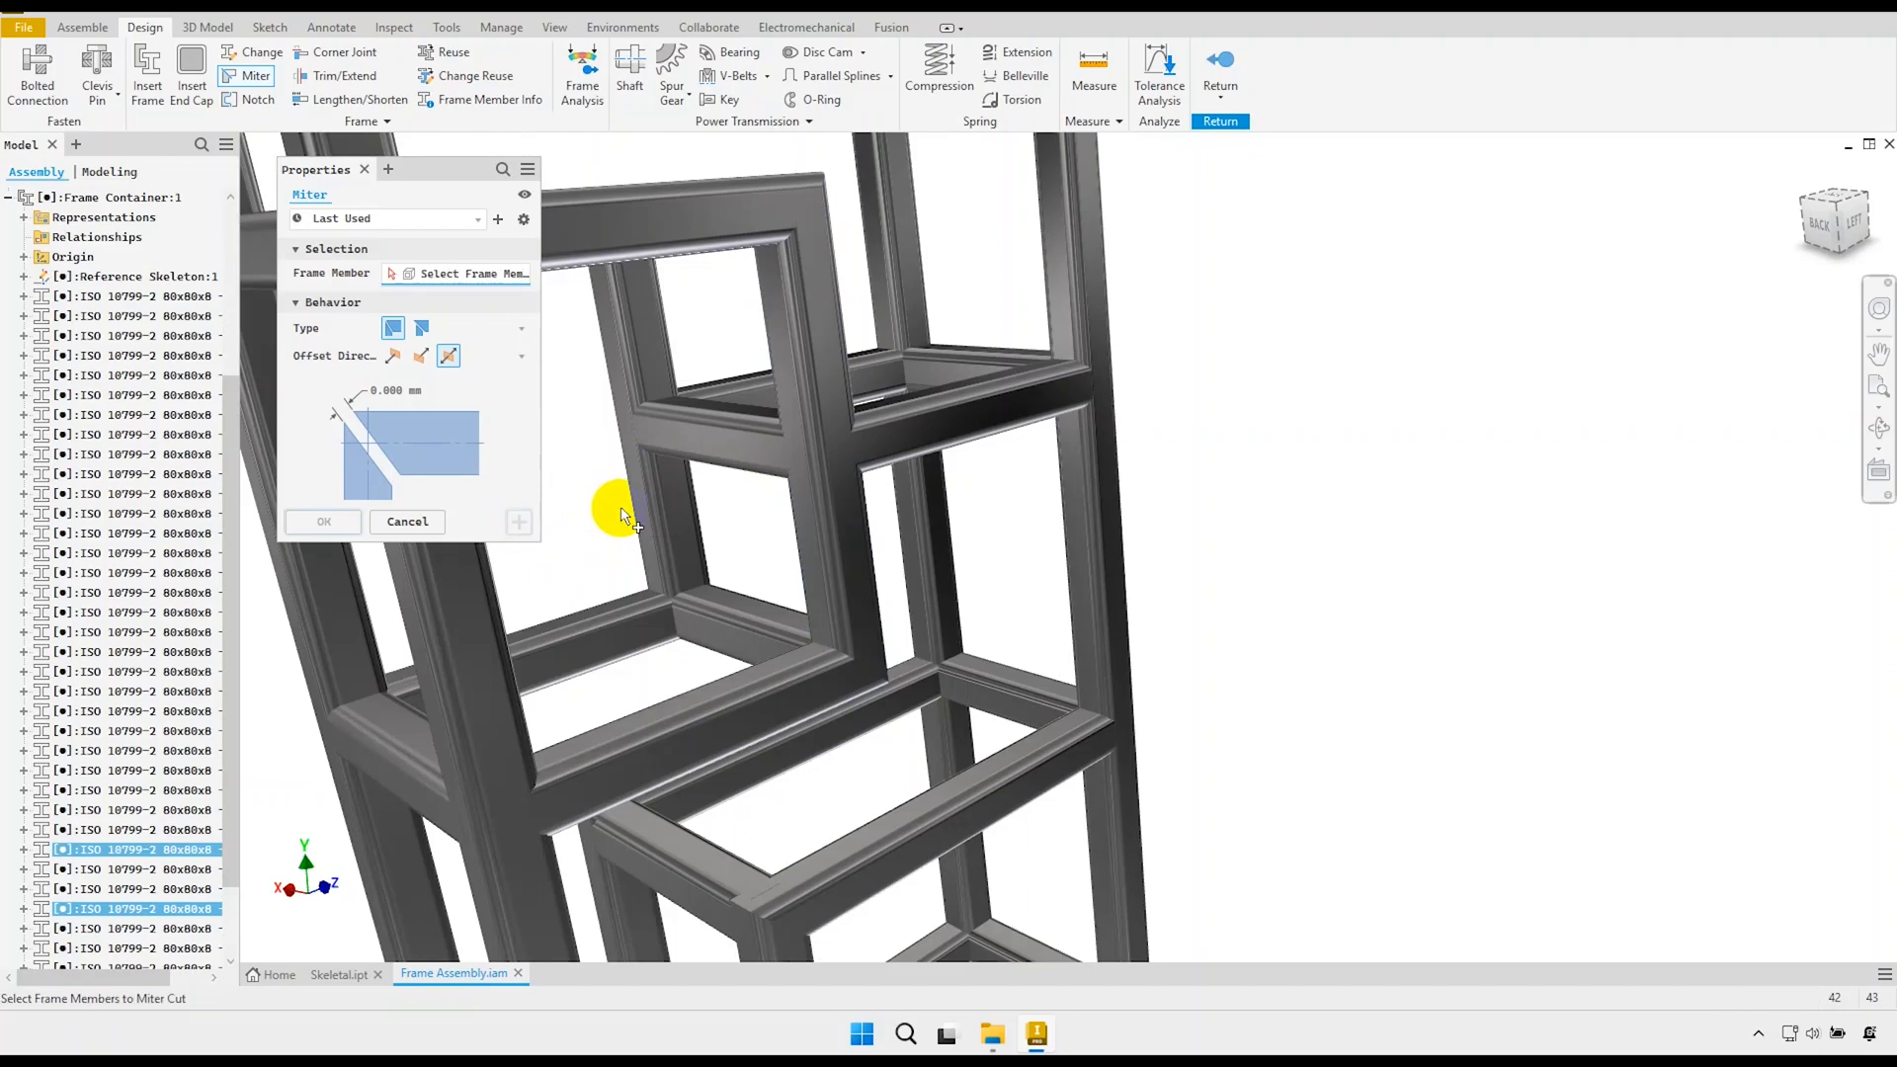
Miter the upper inner post on the right side with the horizontal member meeting its top end.
scroll(736, 478, up, 3)
shift+middle_drag(695, 479, 1032, 469)
scroll(762, 378, down, 5)
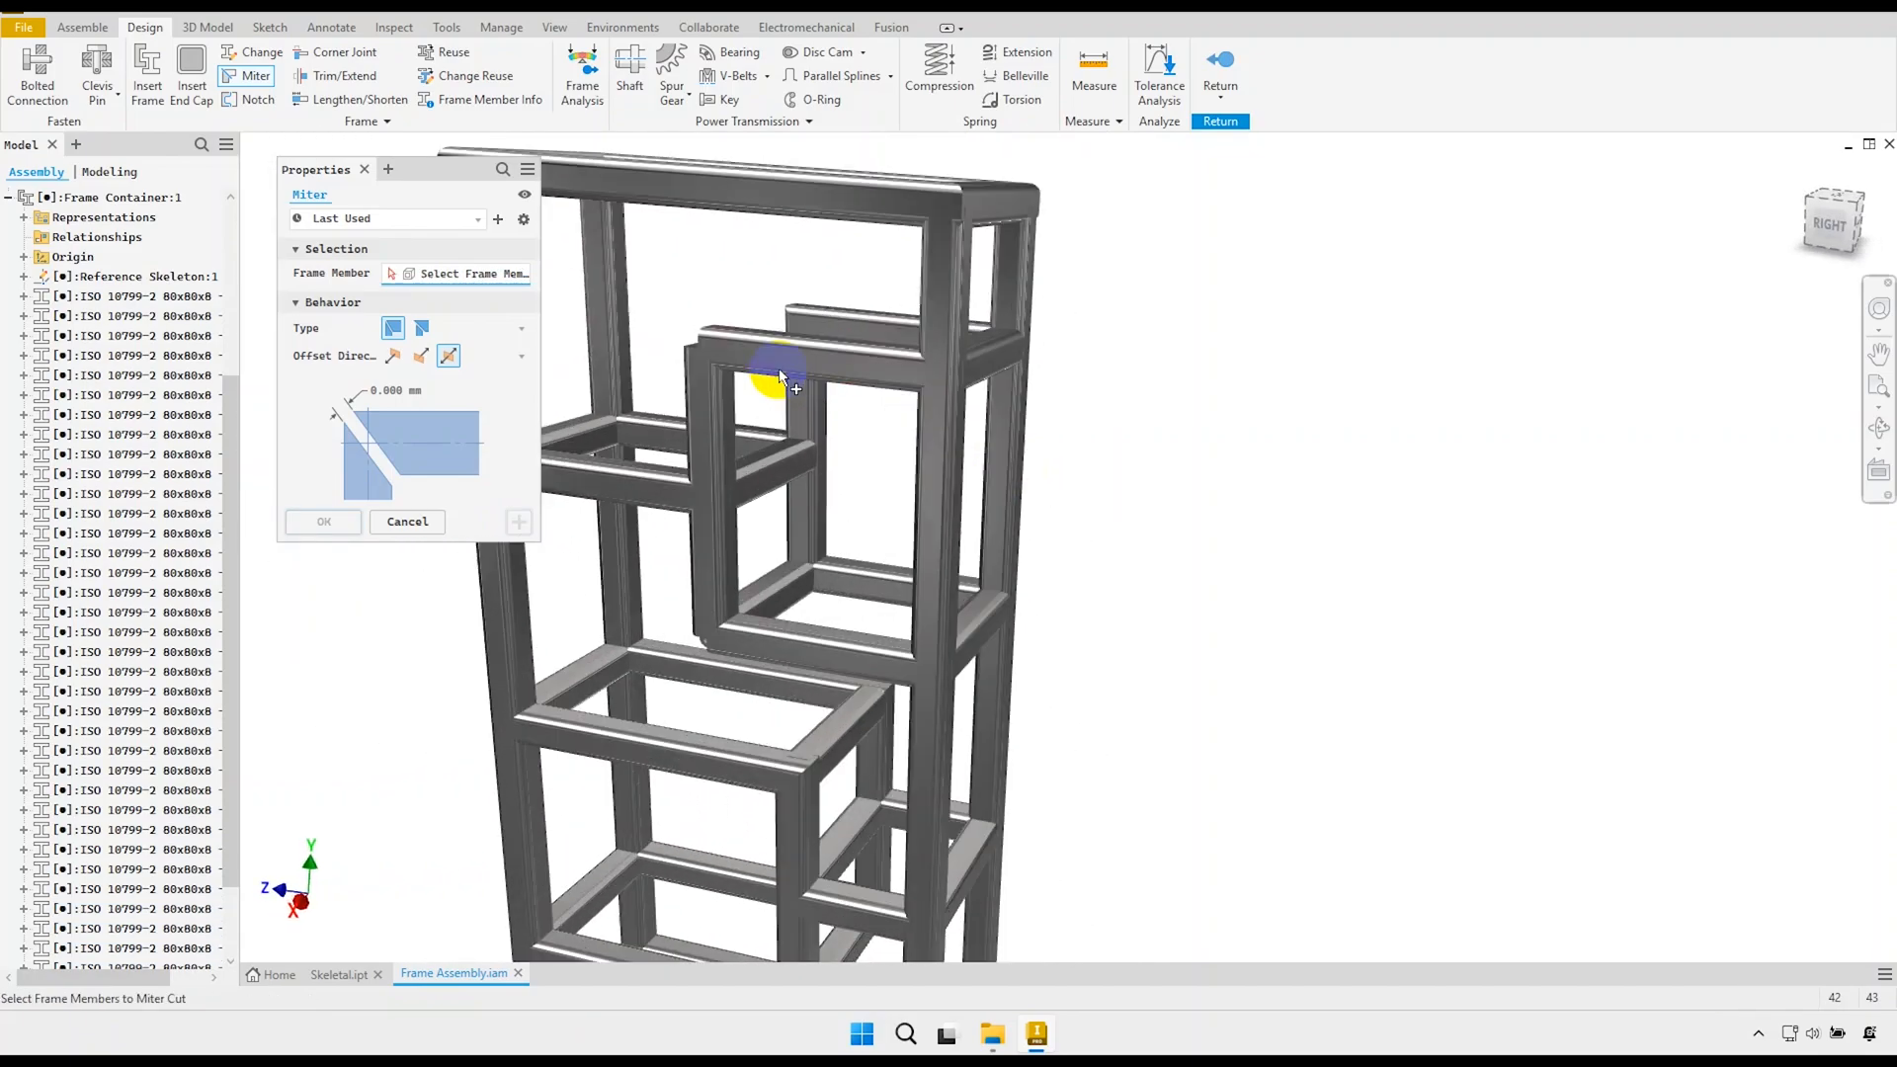
click(762, 347)
click(670, 387)
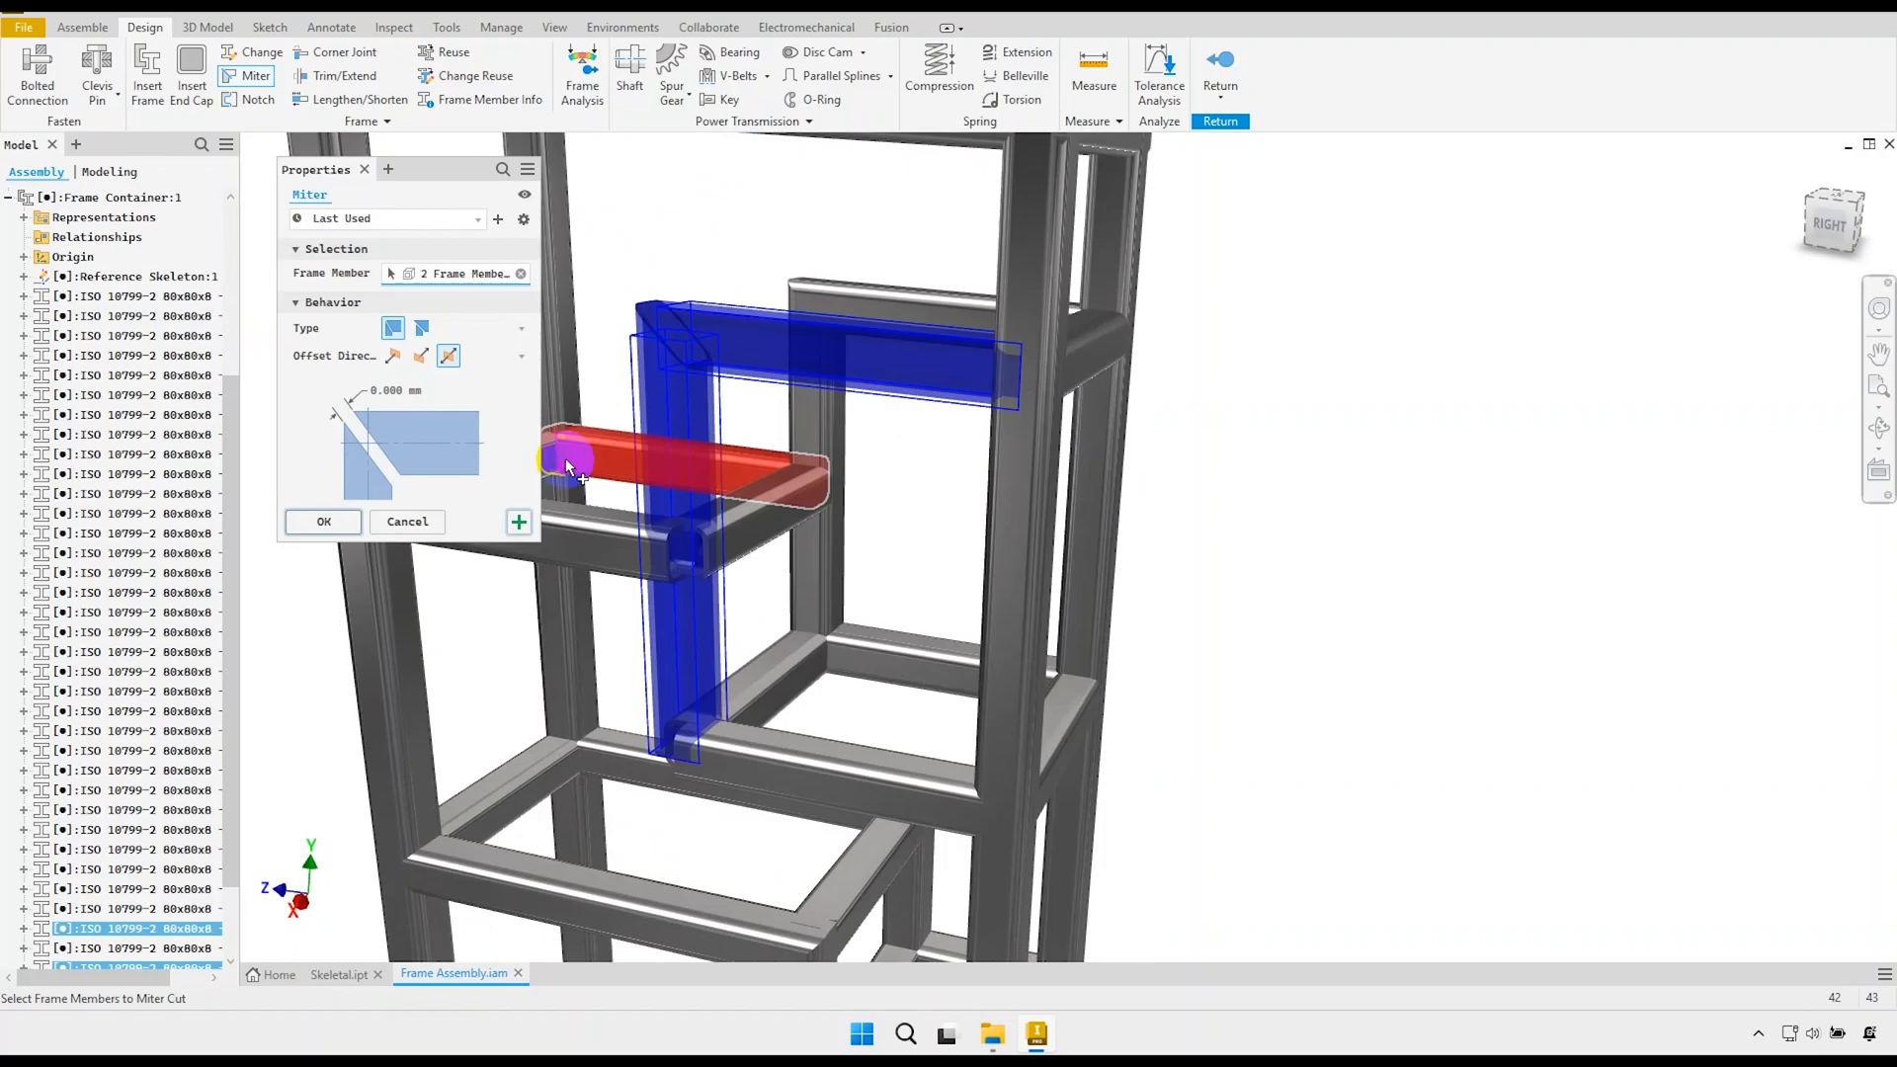
click(519, 521)
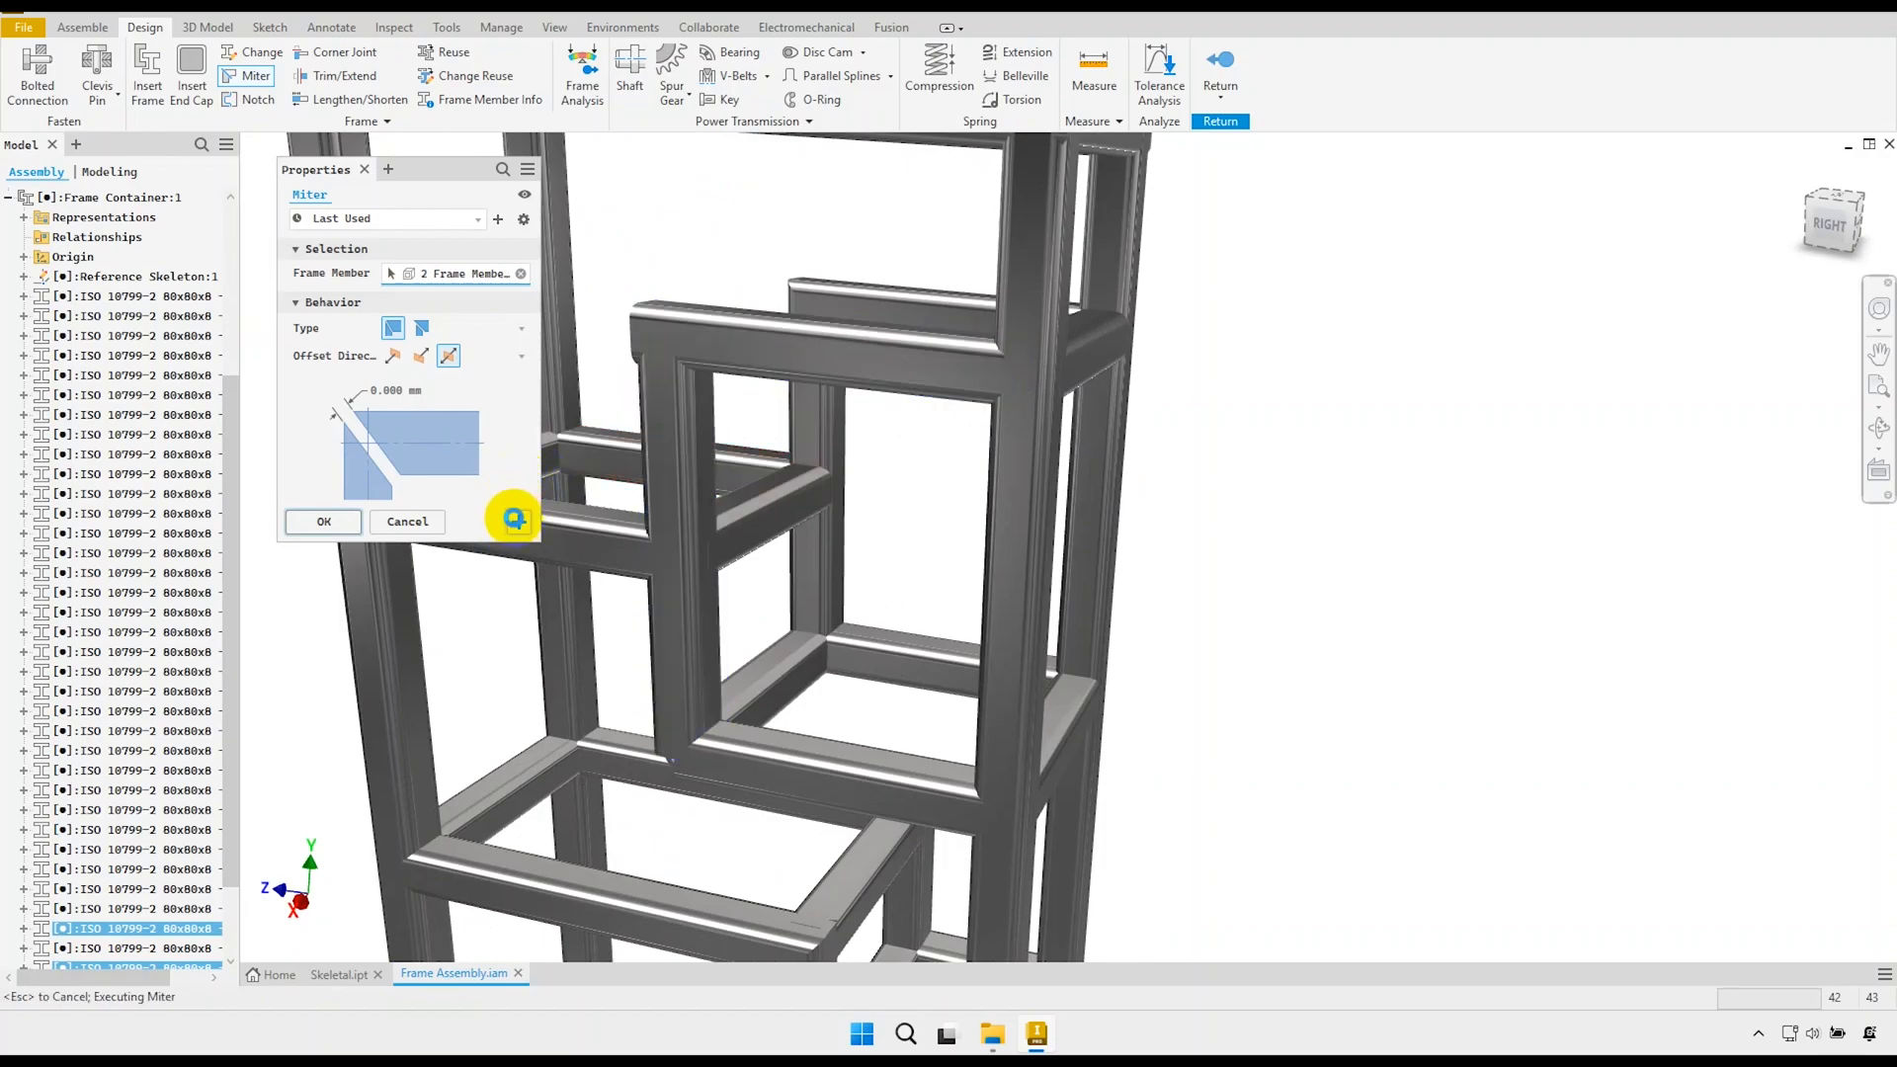
Miter the right-side upper inner post with the horizontal member meeting its bottom end, and end the Miter command.
click(757, 765)
click(689, 681)
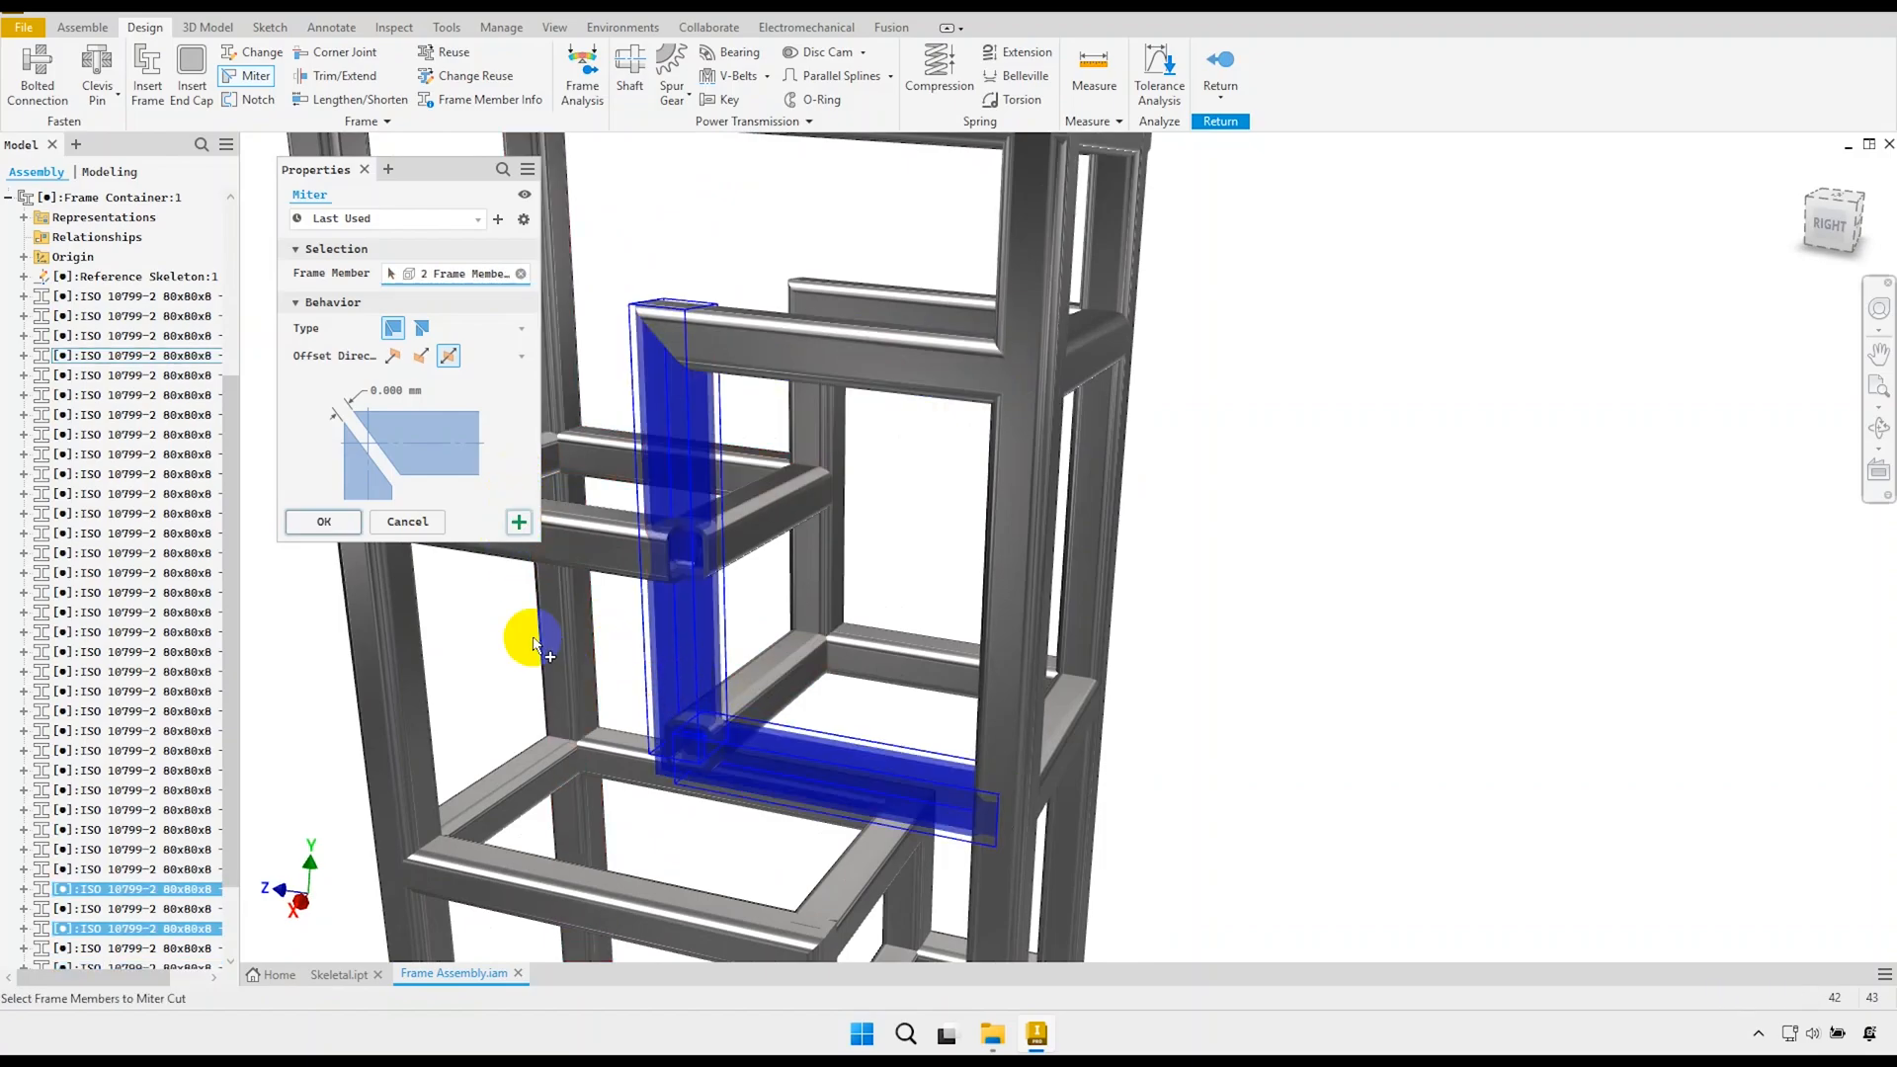
click(518, 523)
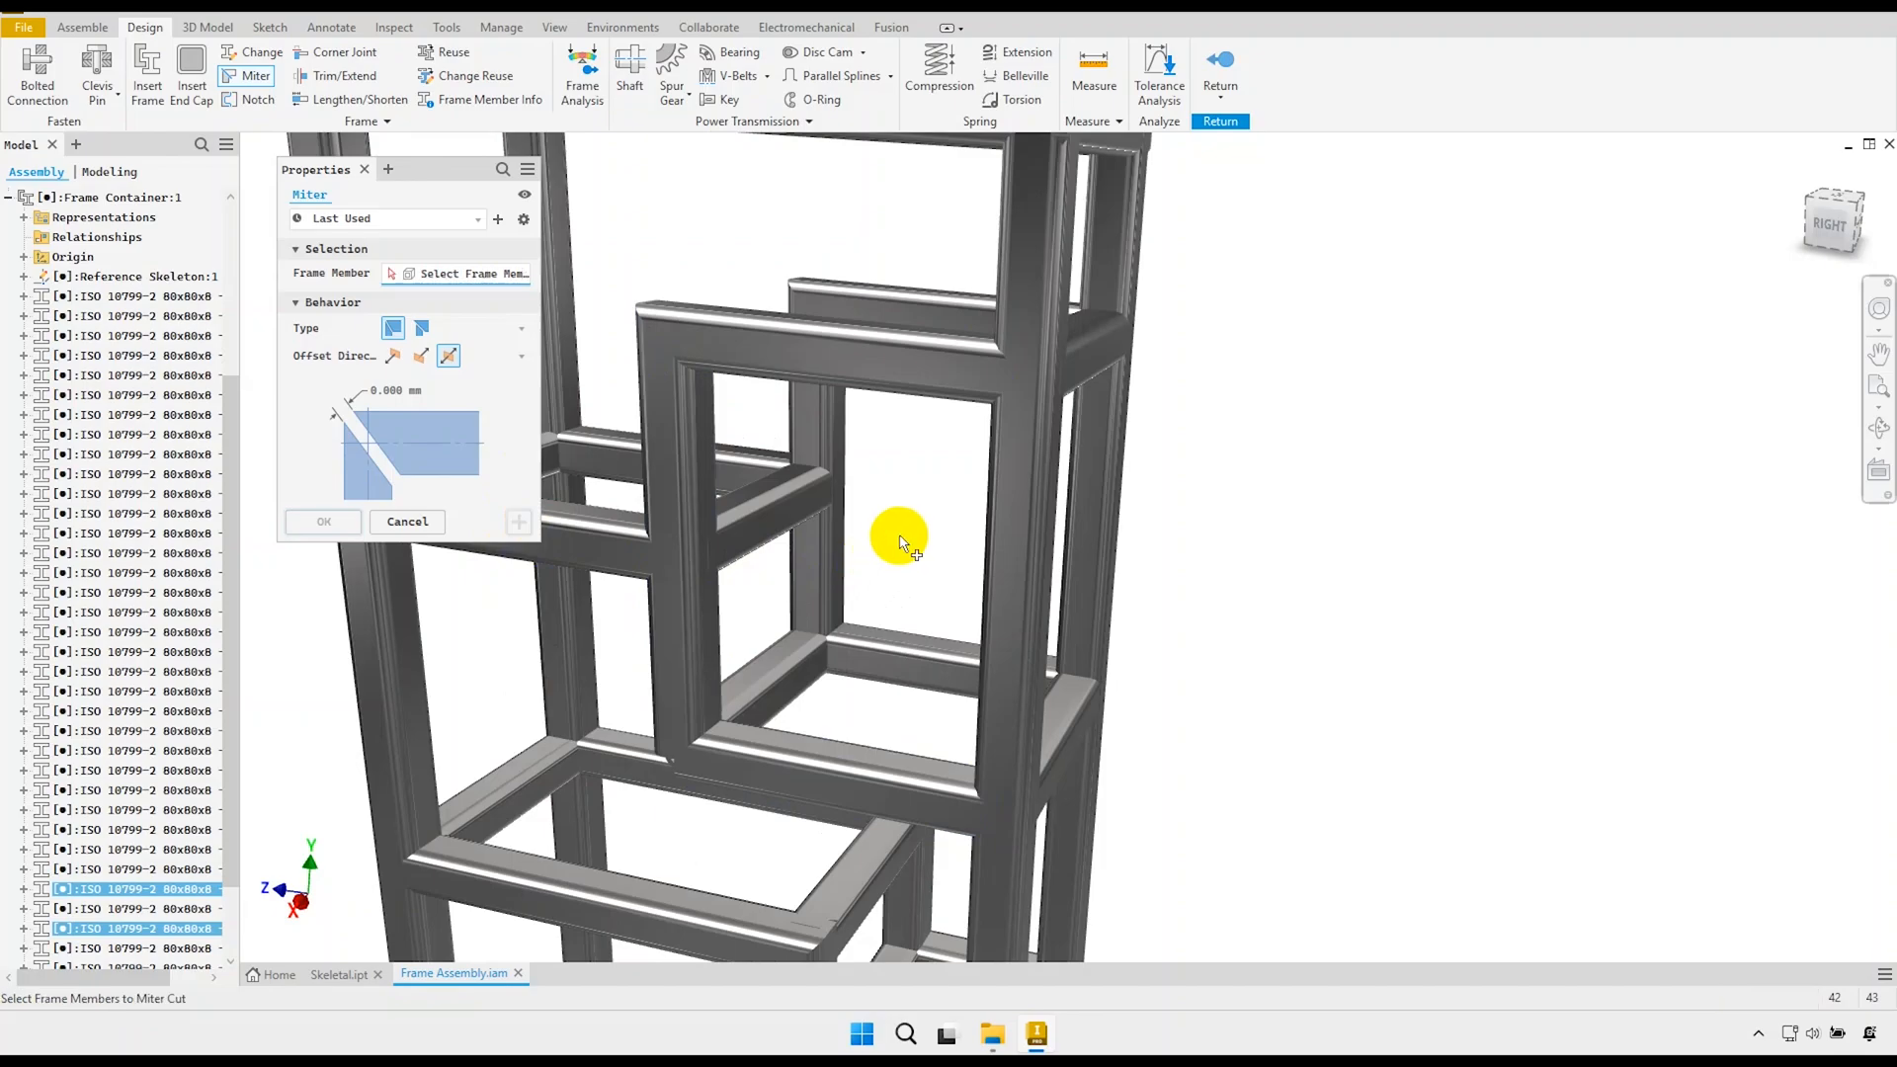
scroll(907, 539, down, 5)
shift+middle_drag(833, 665, 787, 649)
scroll(785, 672, up, 5)
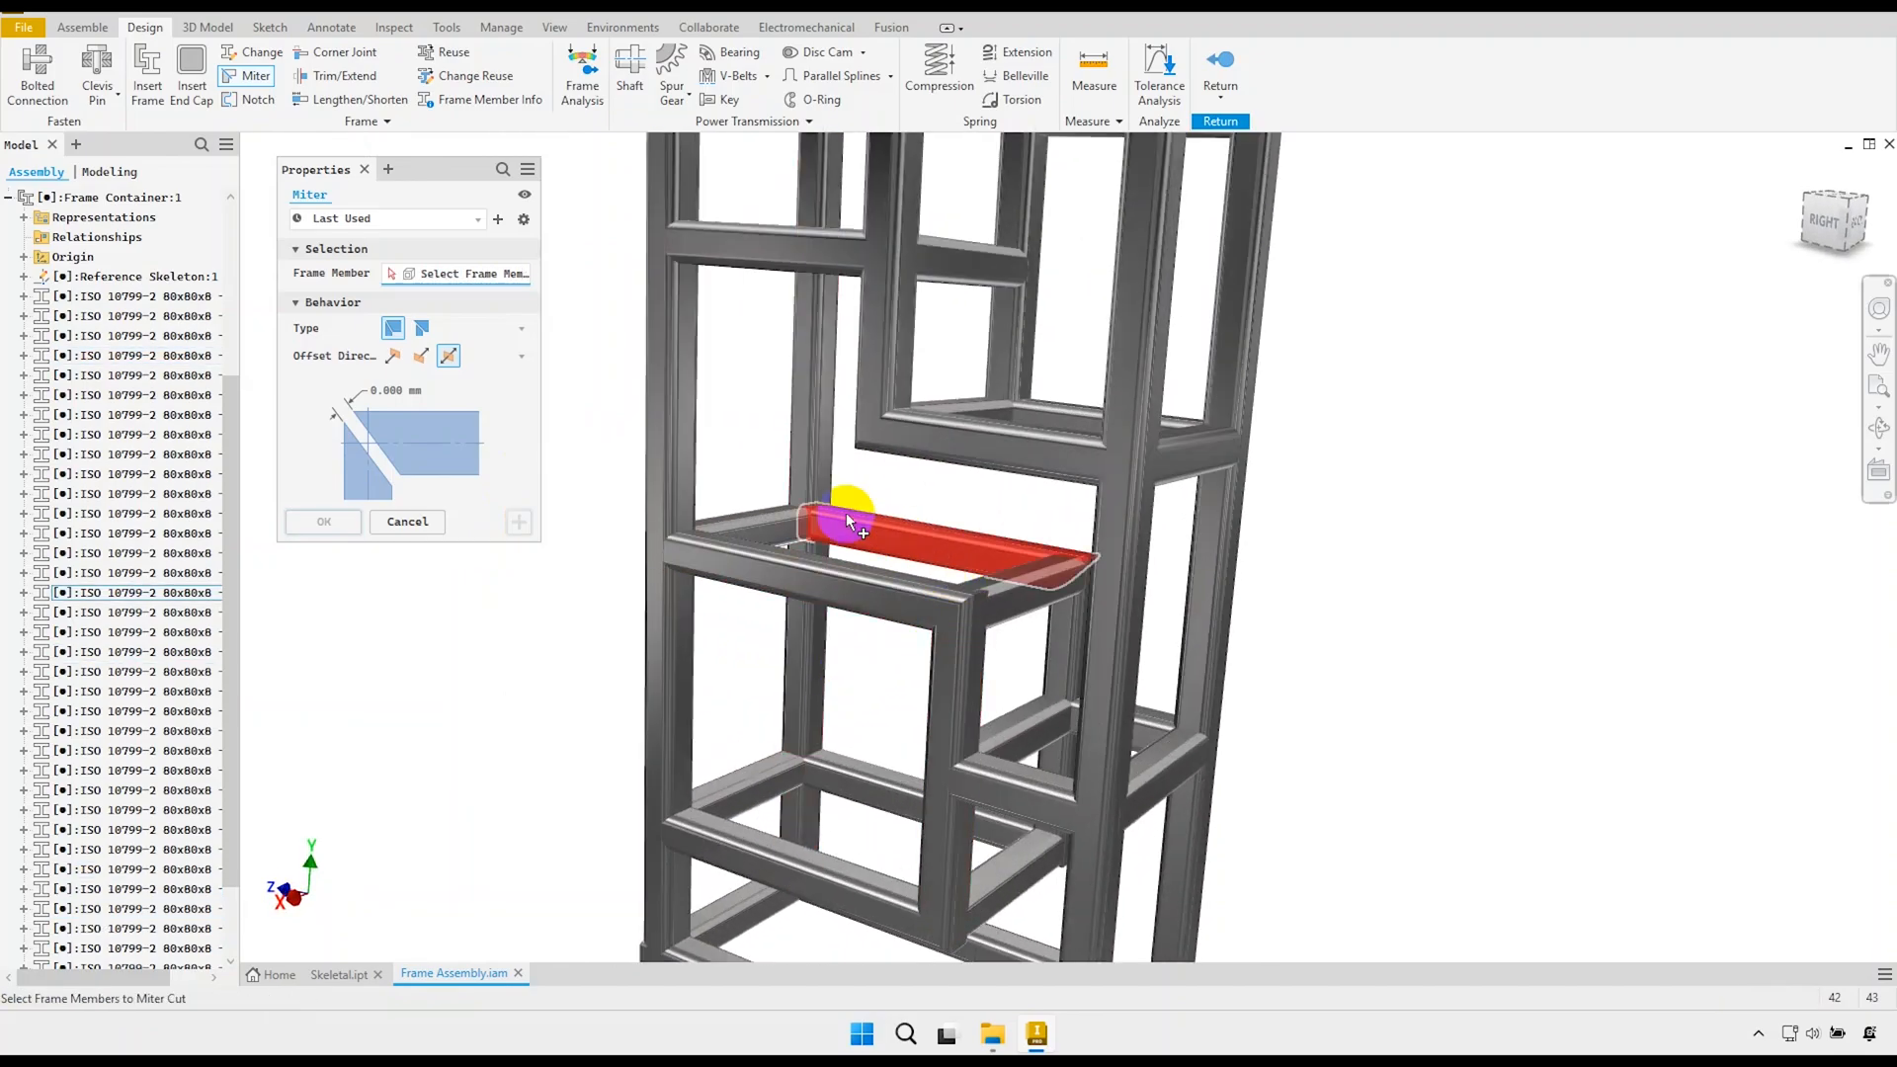
scroll(859, 513, down, 1)
click(419, 524)
Trim the six horizontal side members that run into the front posts to the front post's inner face, with 0.000 mm offset.
shift+middle_drag(525, 530, 678, 521)
scroll(691, 415, up, 3)
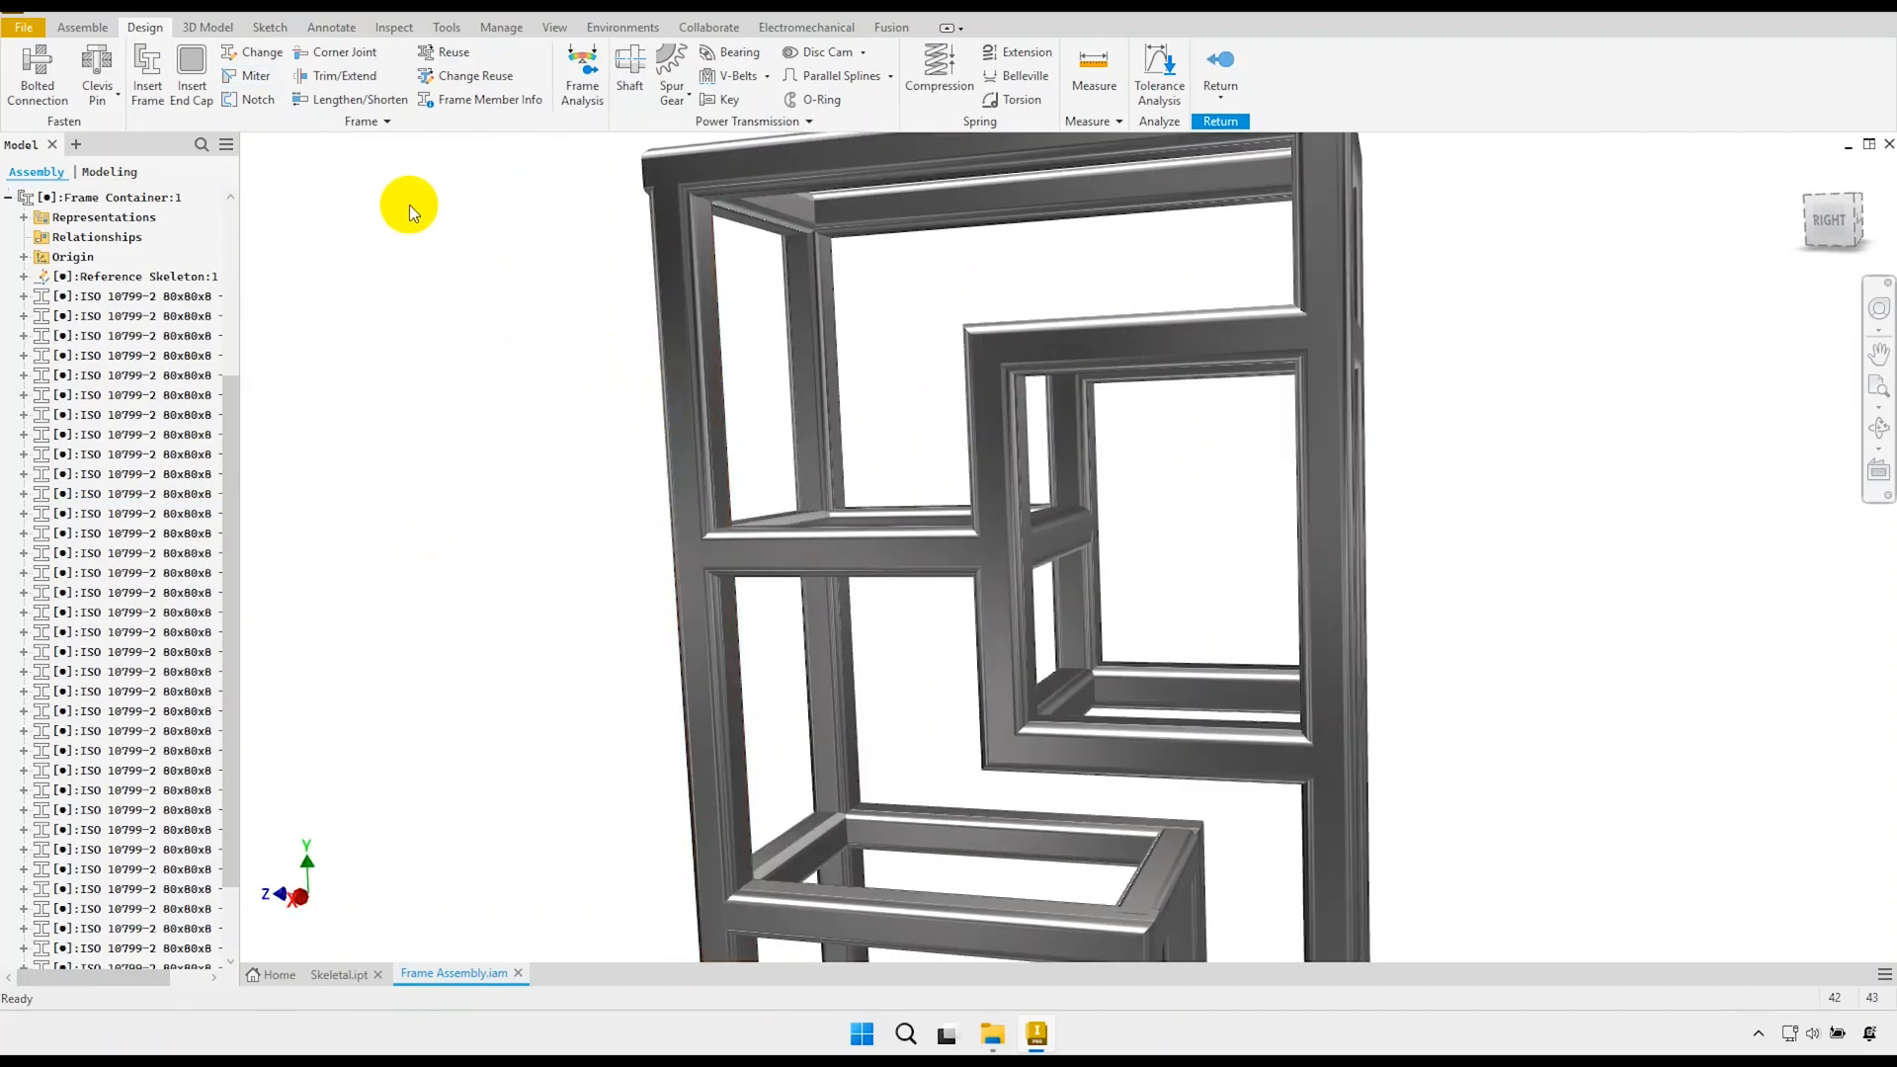
scroll(712, 376, up, 3)
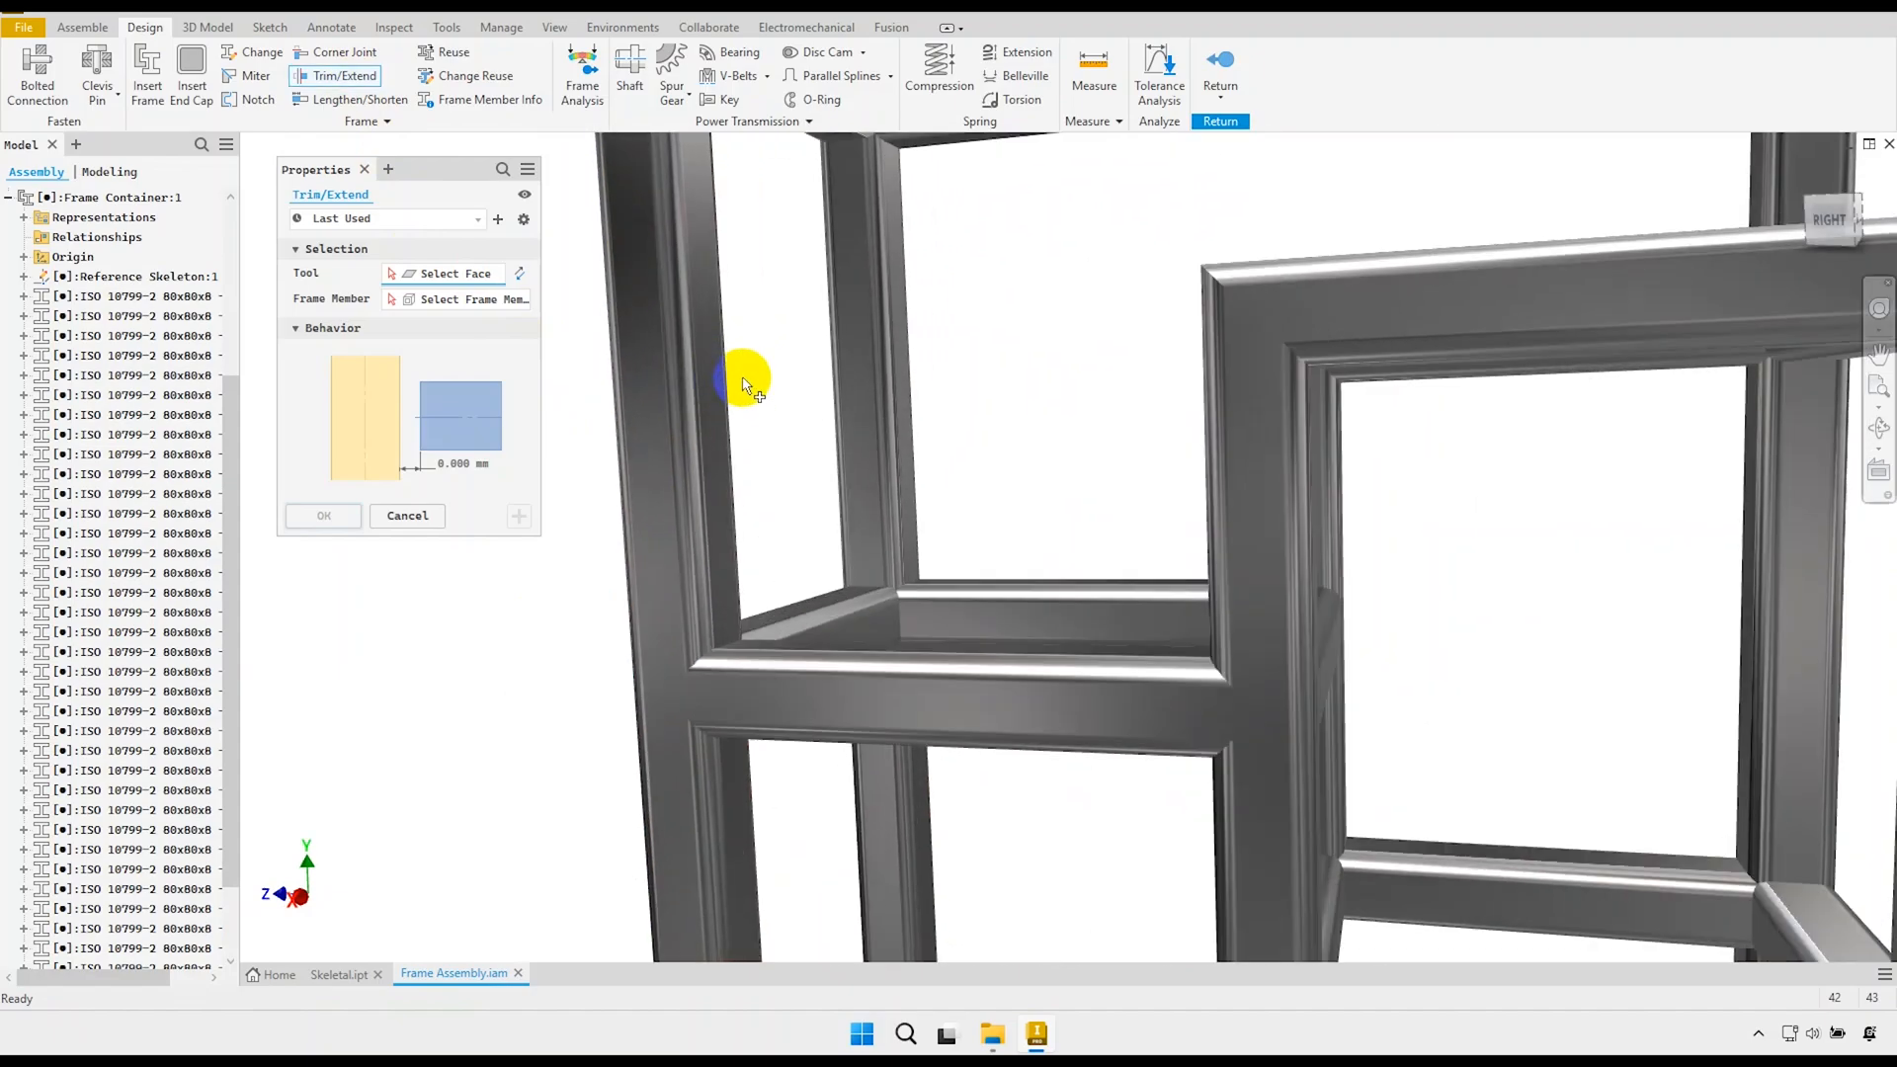
click(712, 360)
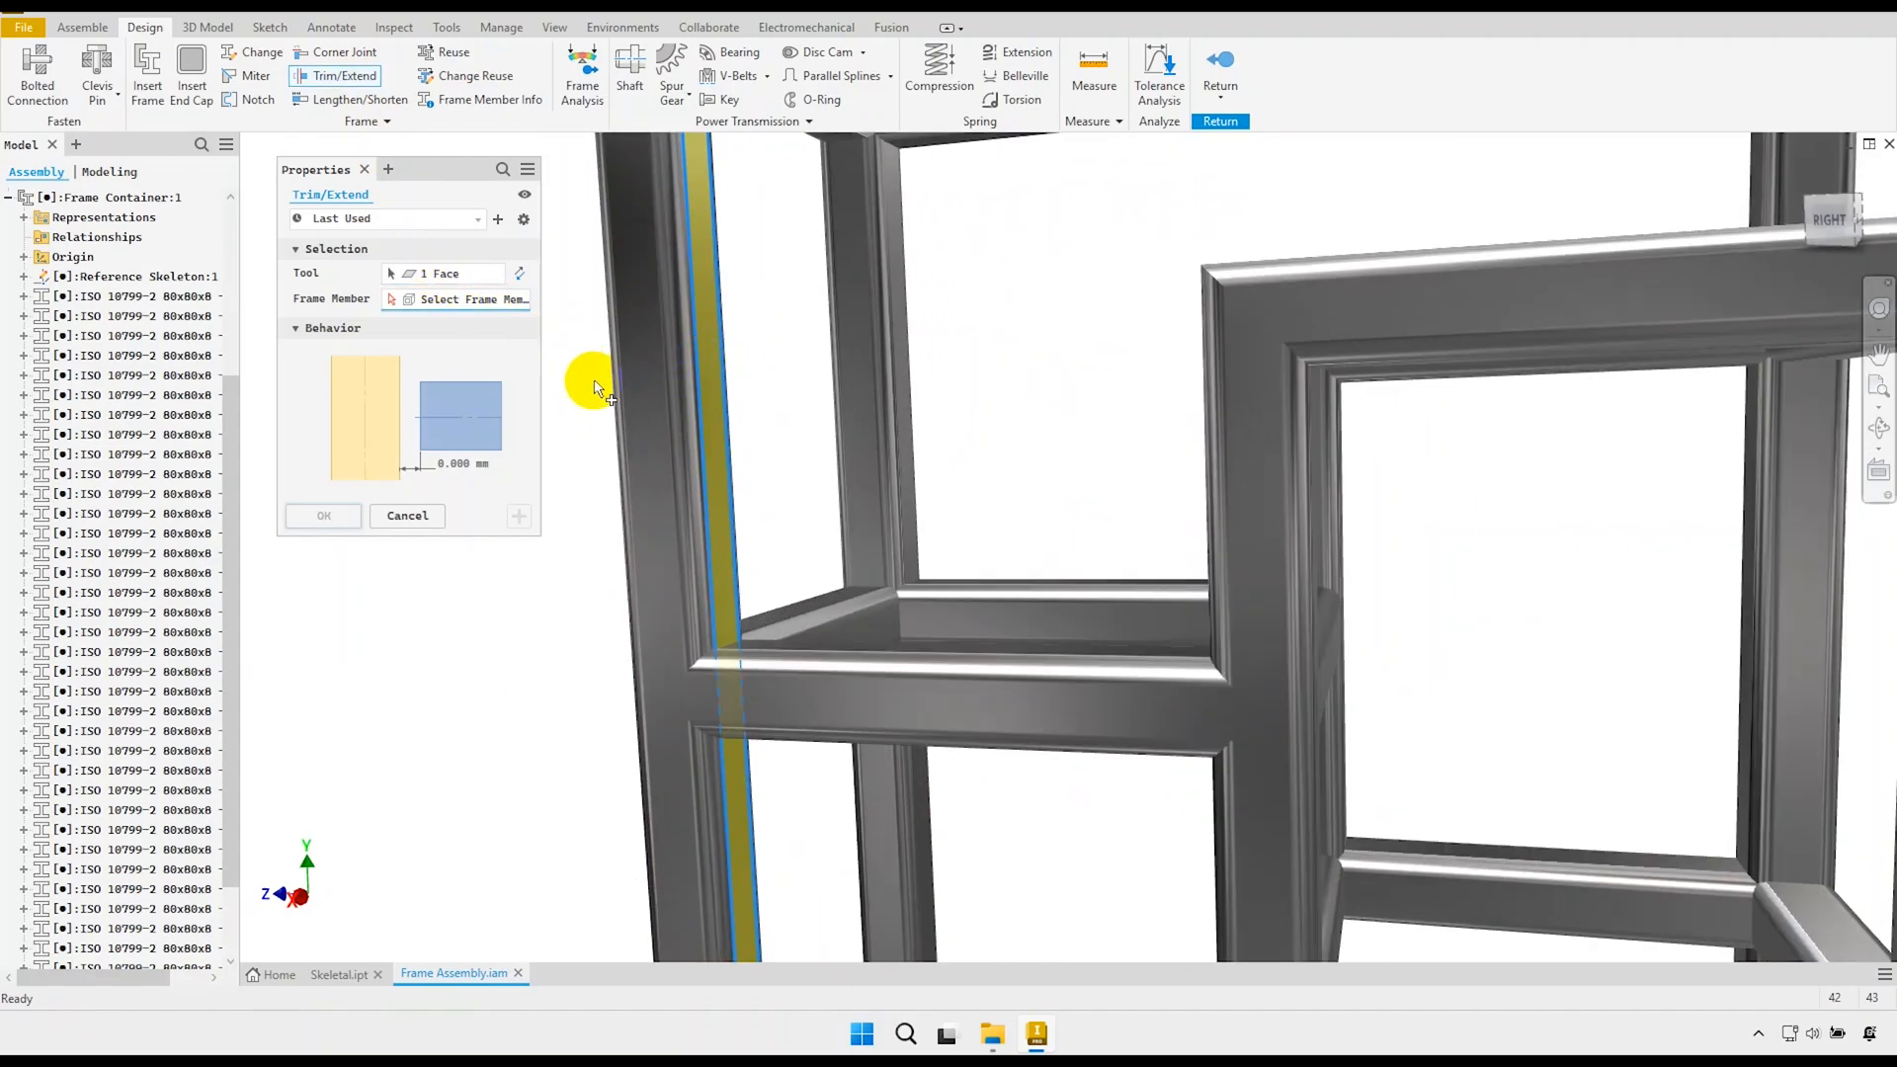
scroll(595, 387, down, 3)
click(1828, 226)
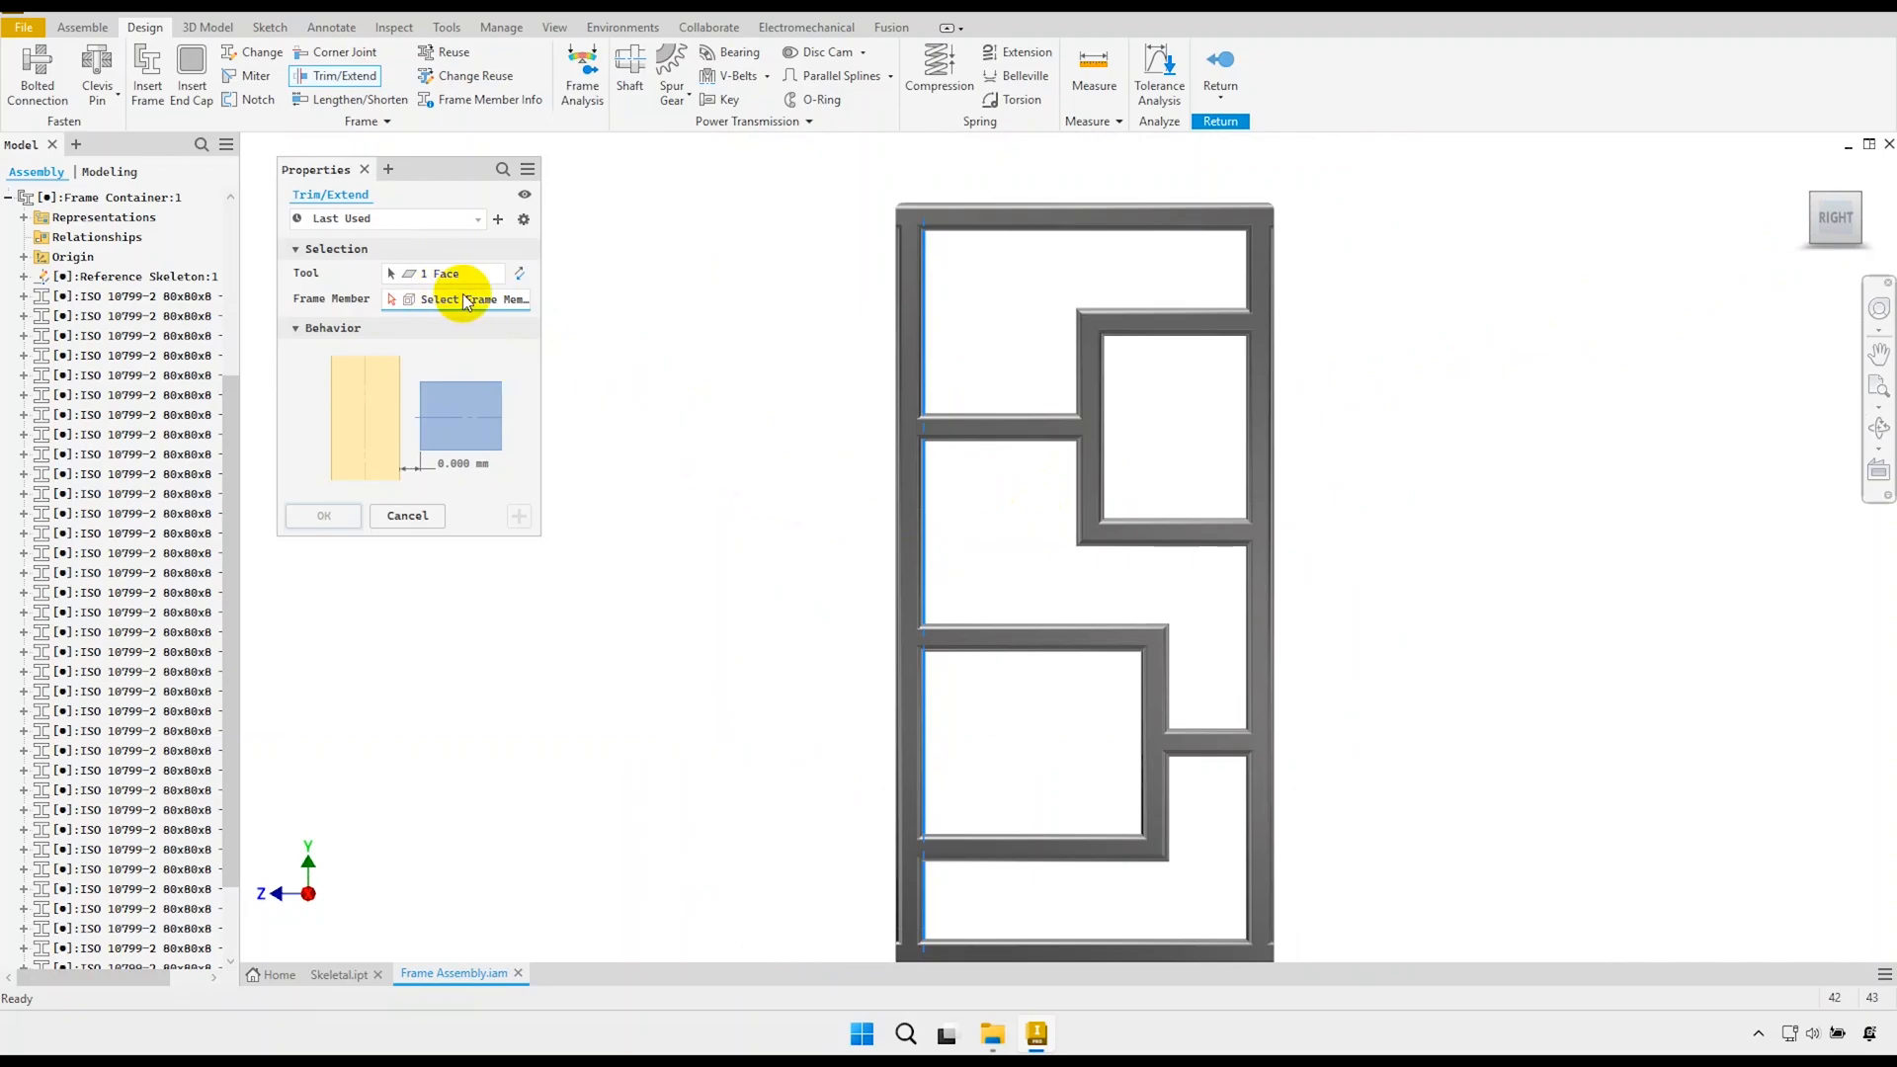
scroll(850, 678, down, 3)
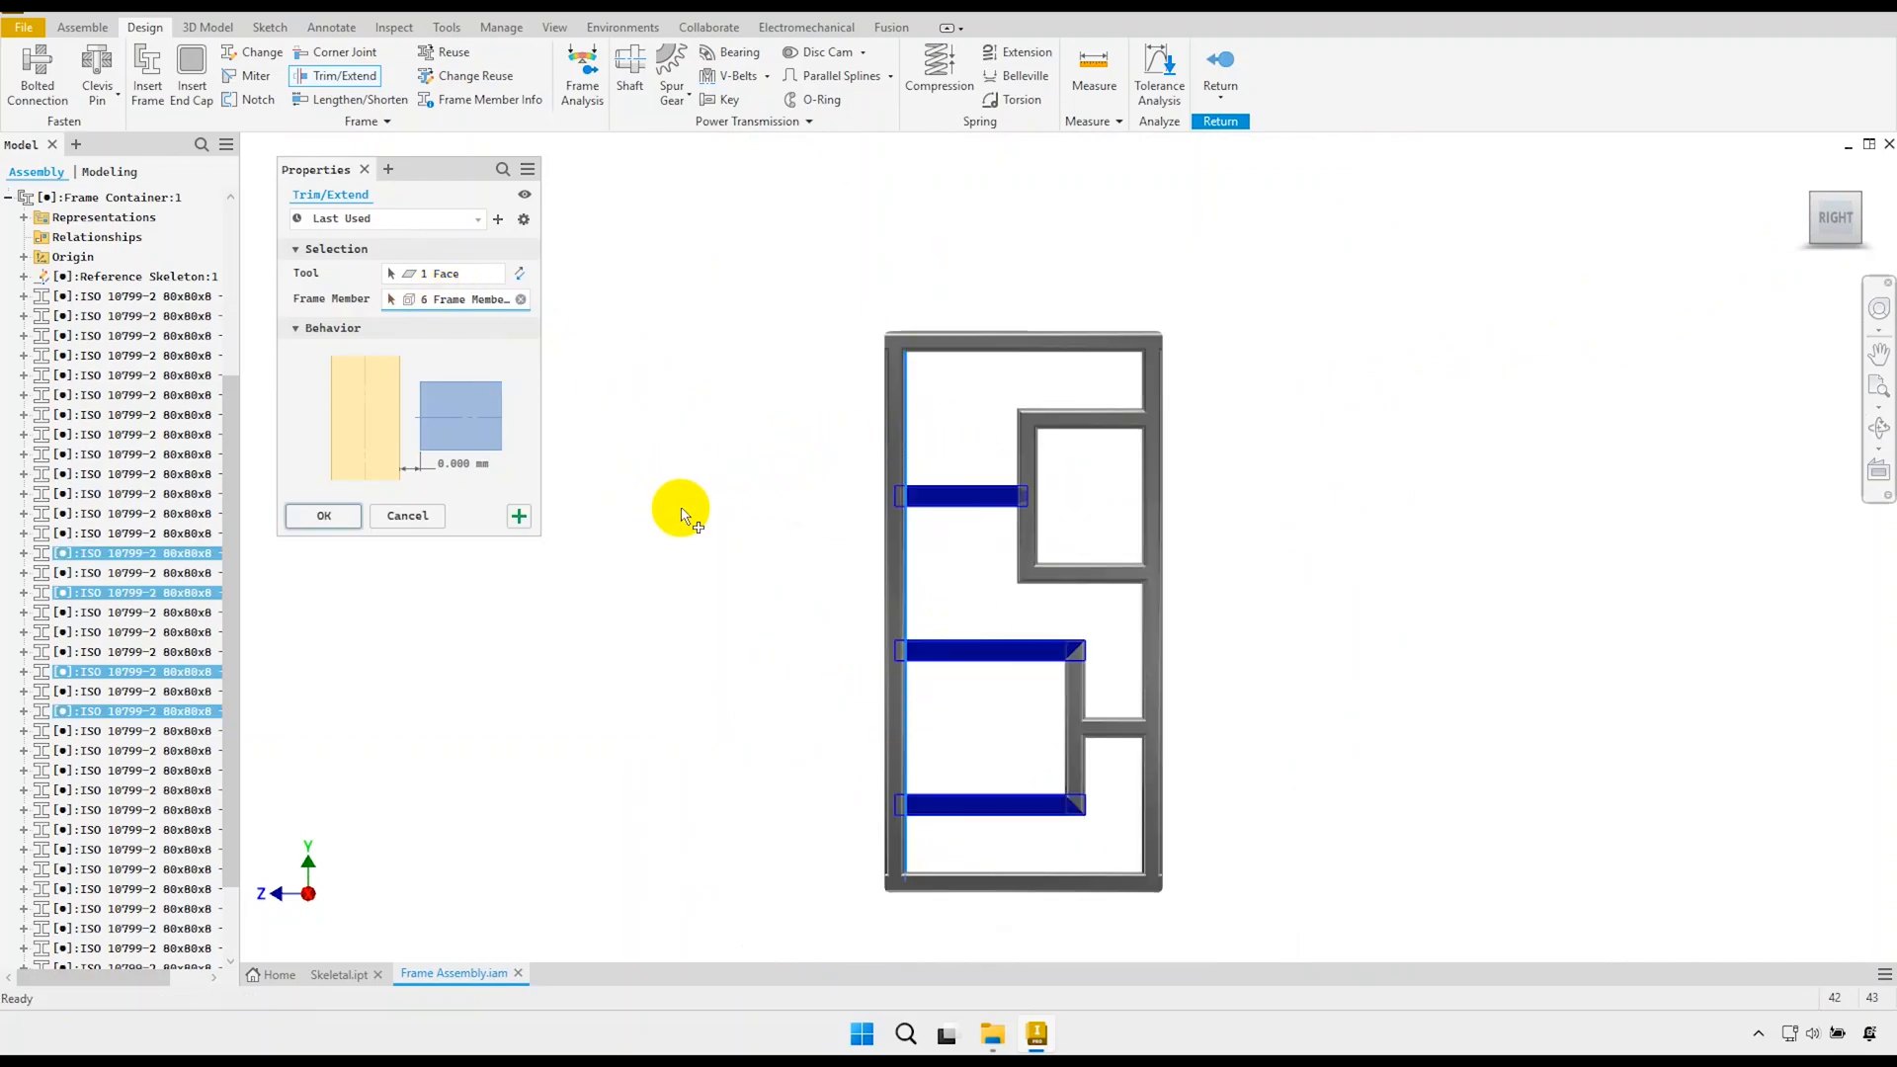
shift+middle_drag(682, 516, 575, 538)
scroll(659, 532, up, 2)
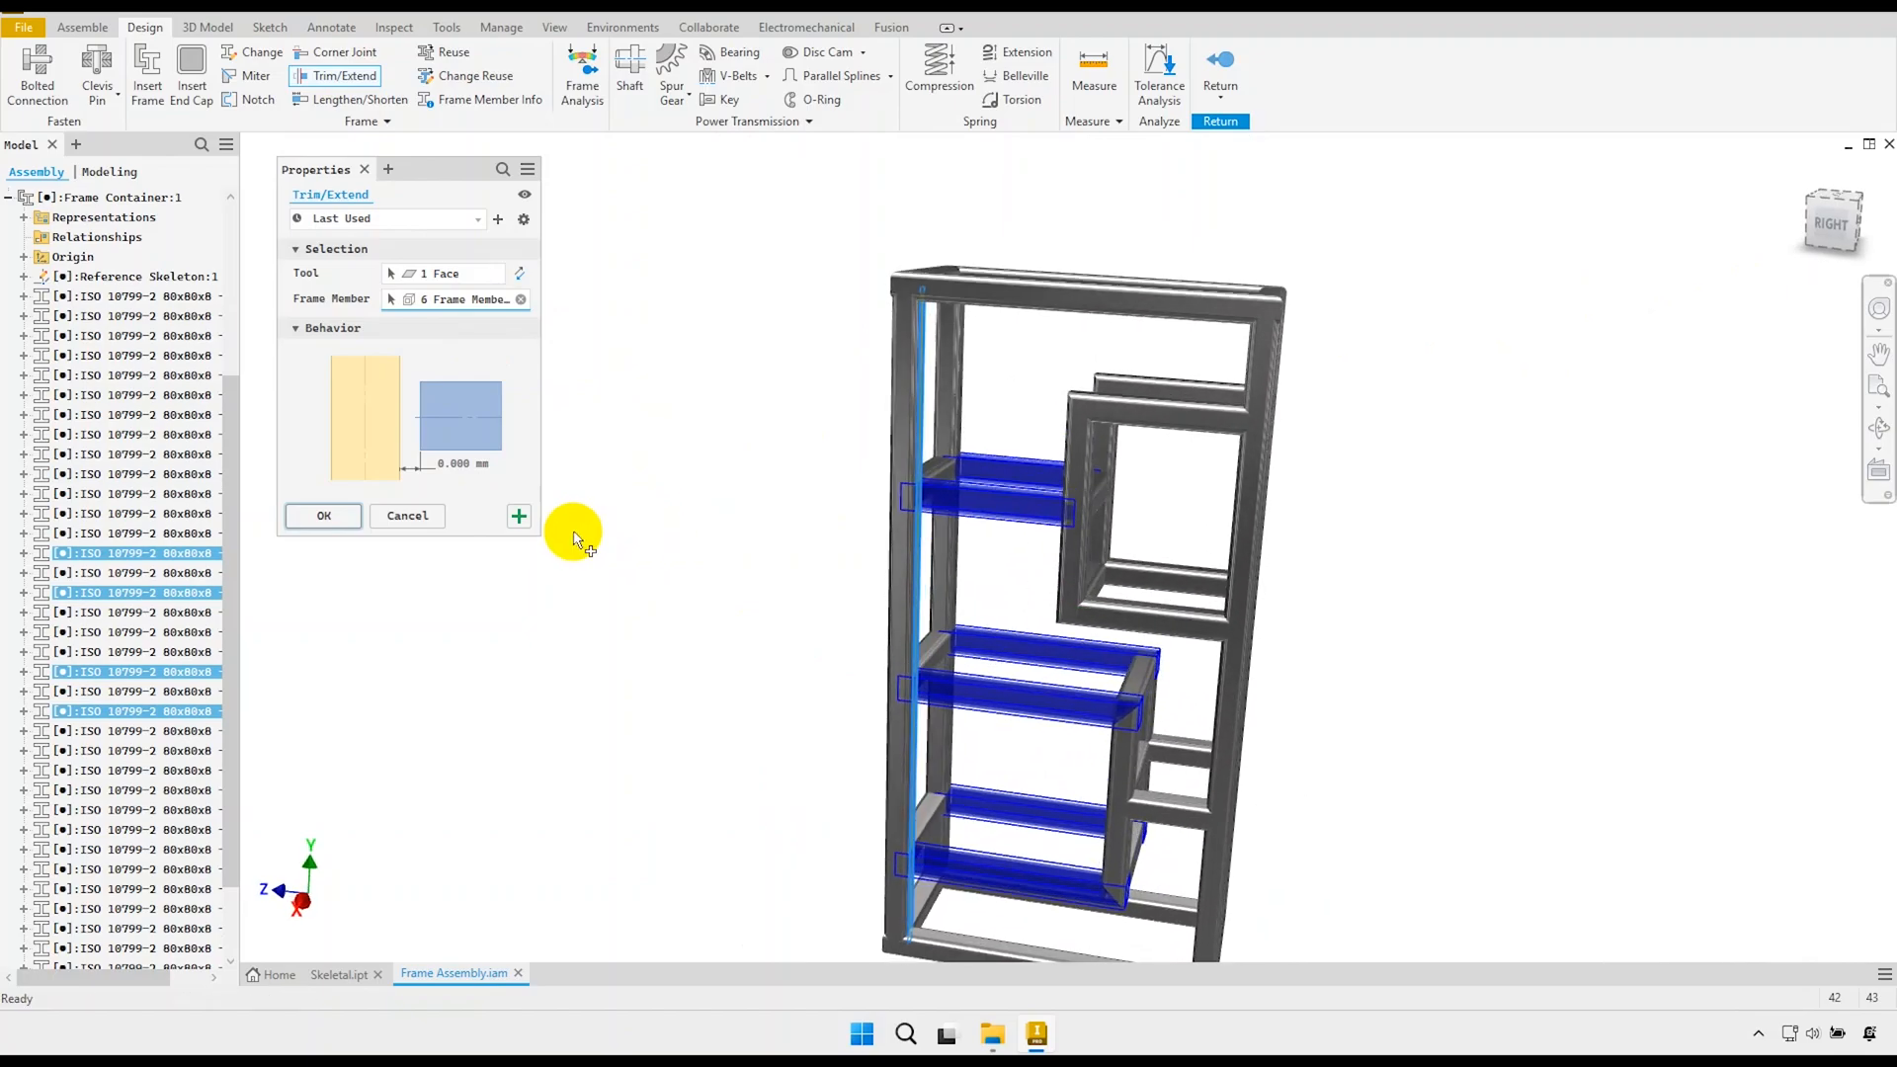
click(519, 515)
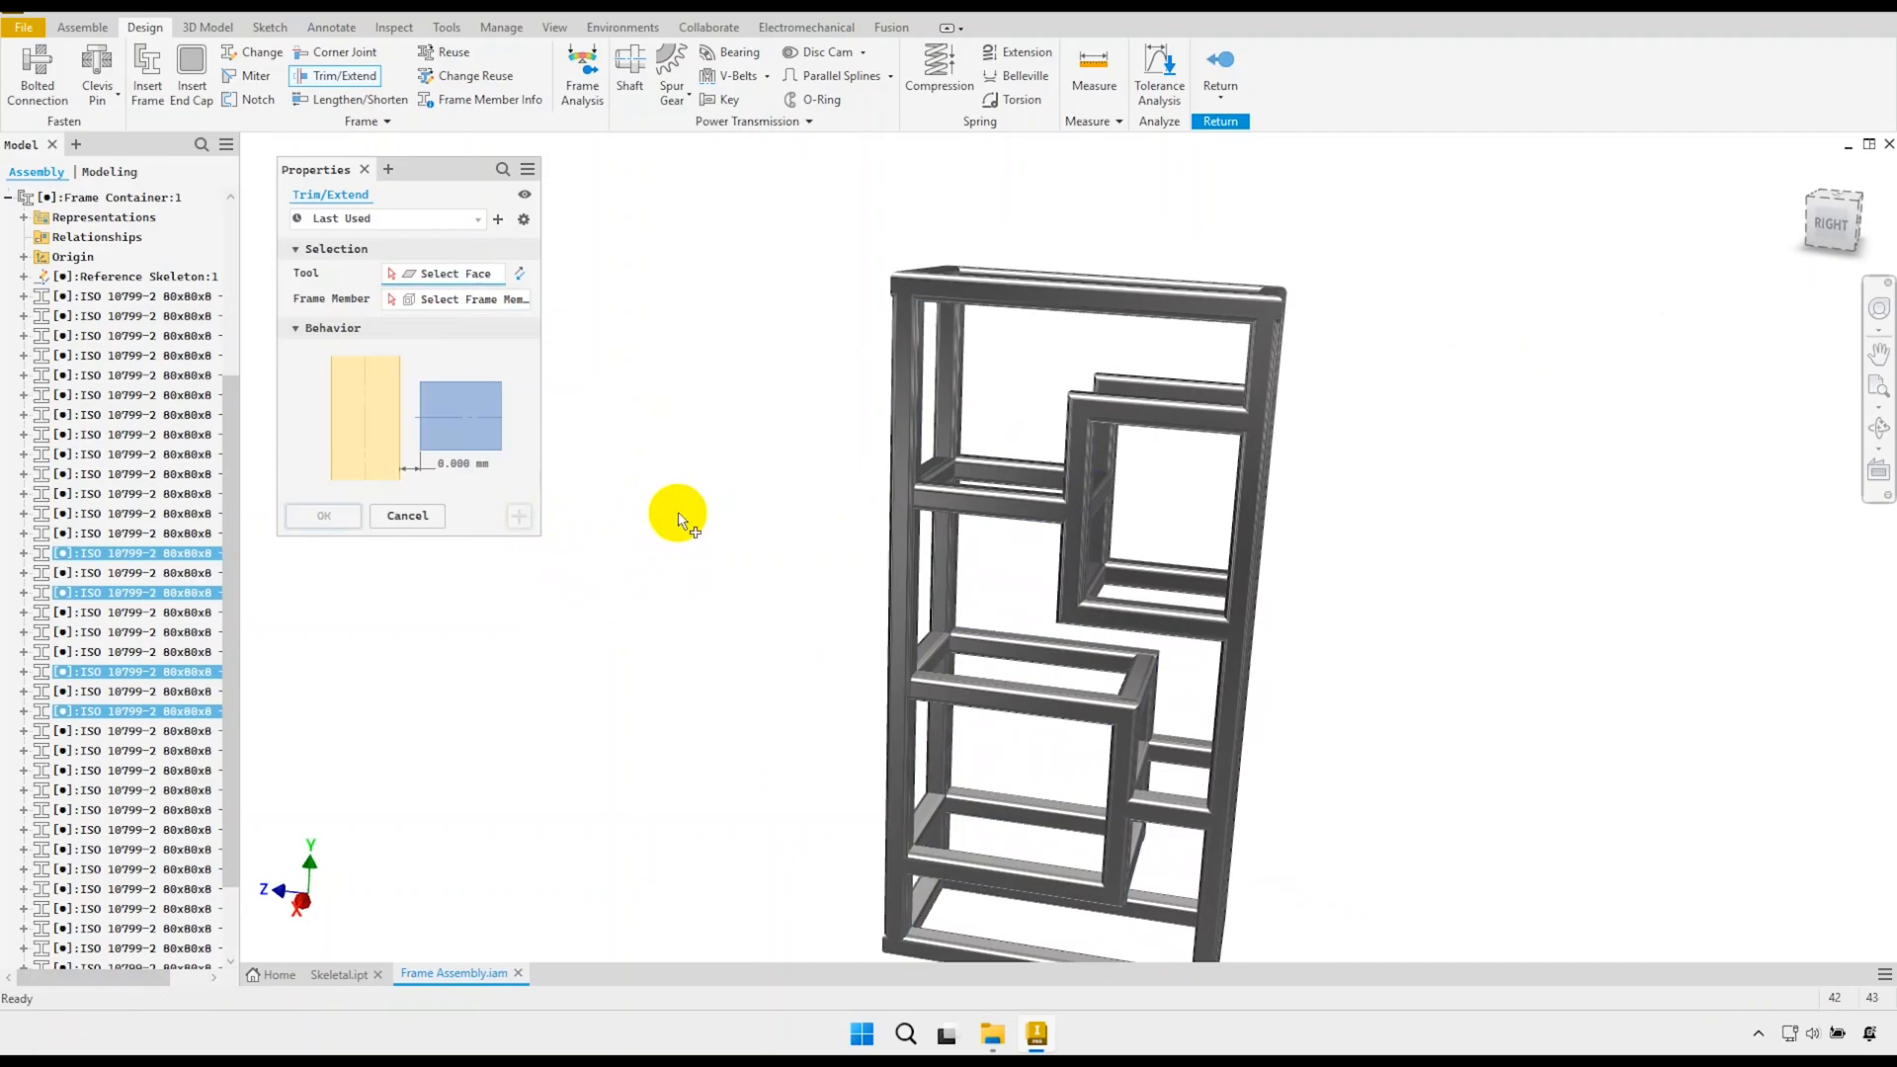
Trim the six horizontal side members that run into the back posts to the back post's inner face, with 0.000 mm offset.
shift+middle_drag(745, 521, 820, 539)
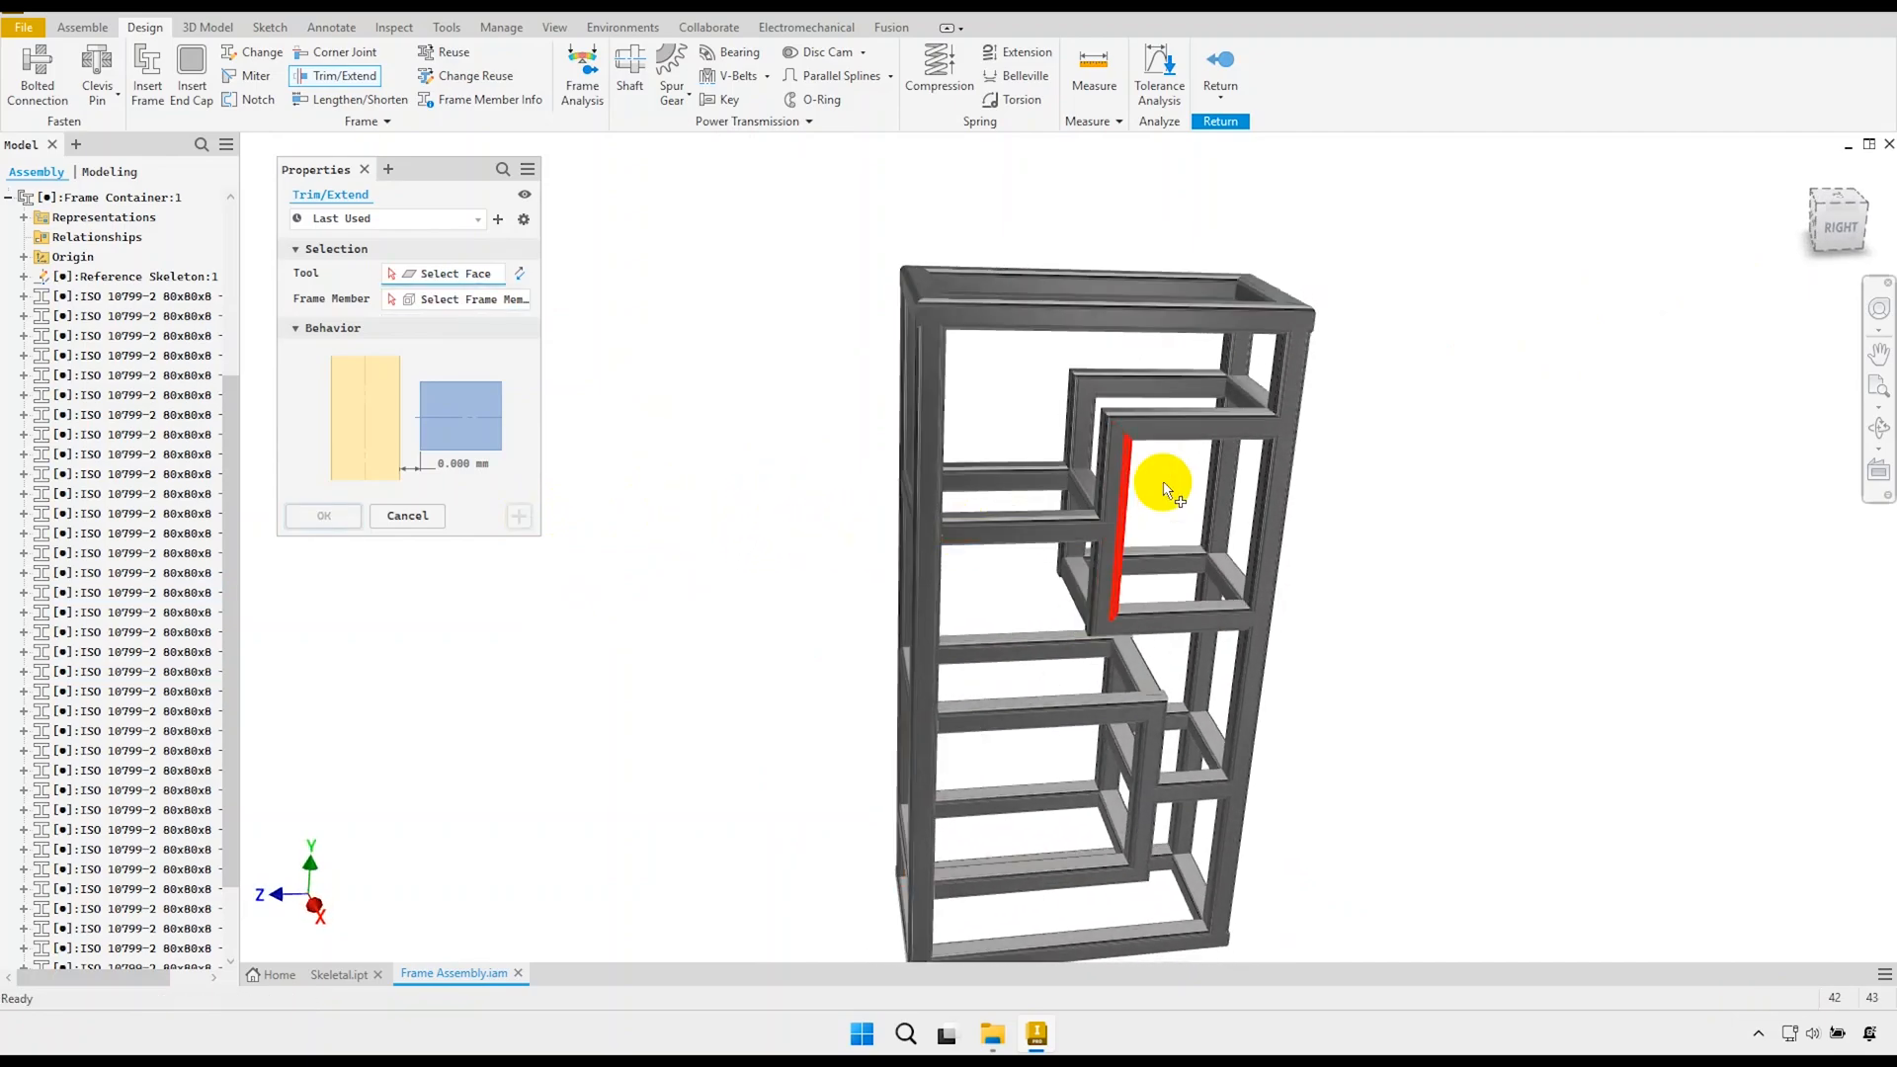
scroll(1239, 425, up, 3)
click(1308, 331)
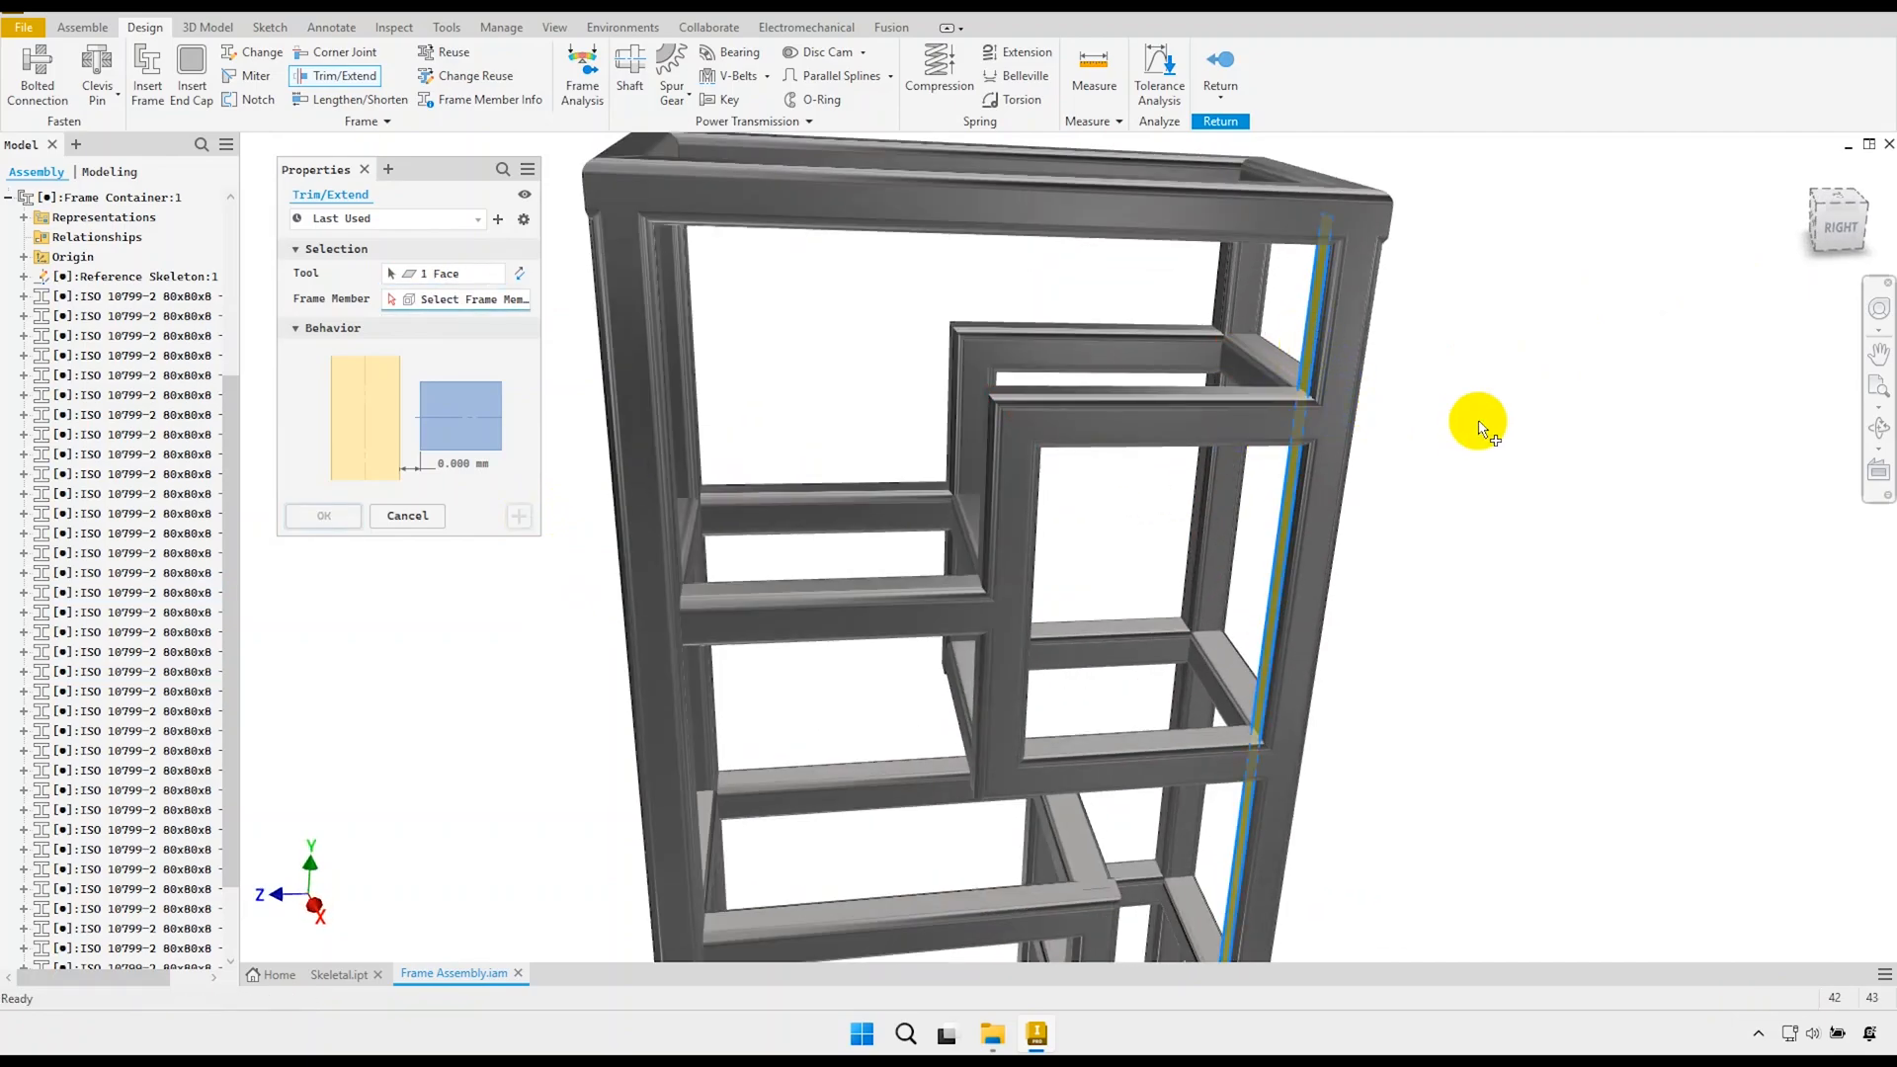
click(1836, 231)
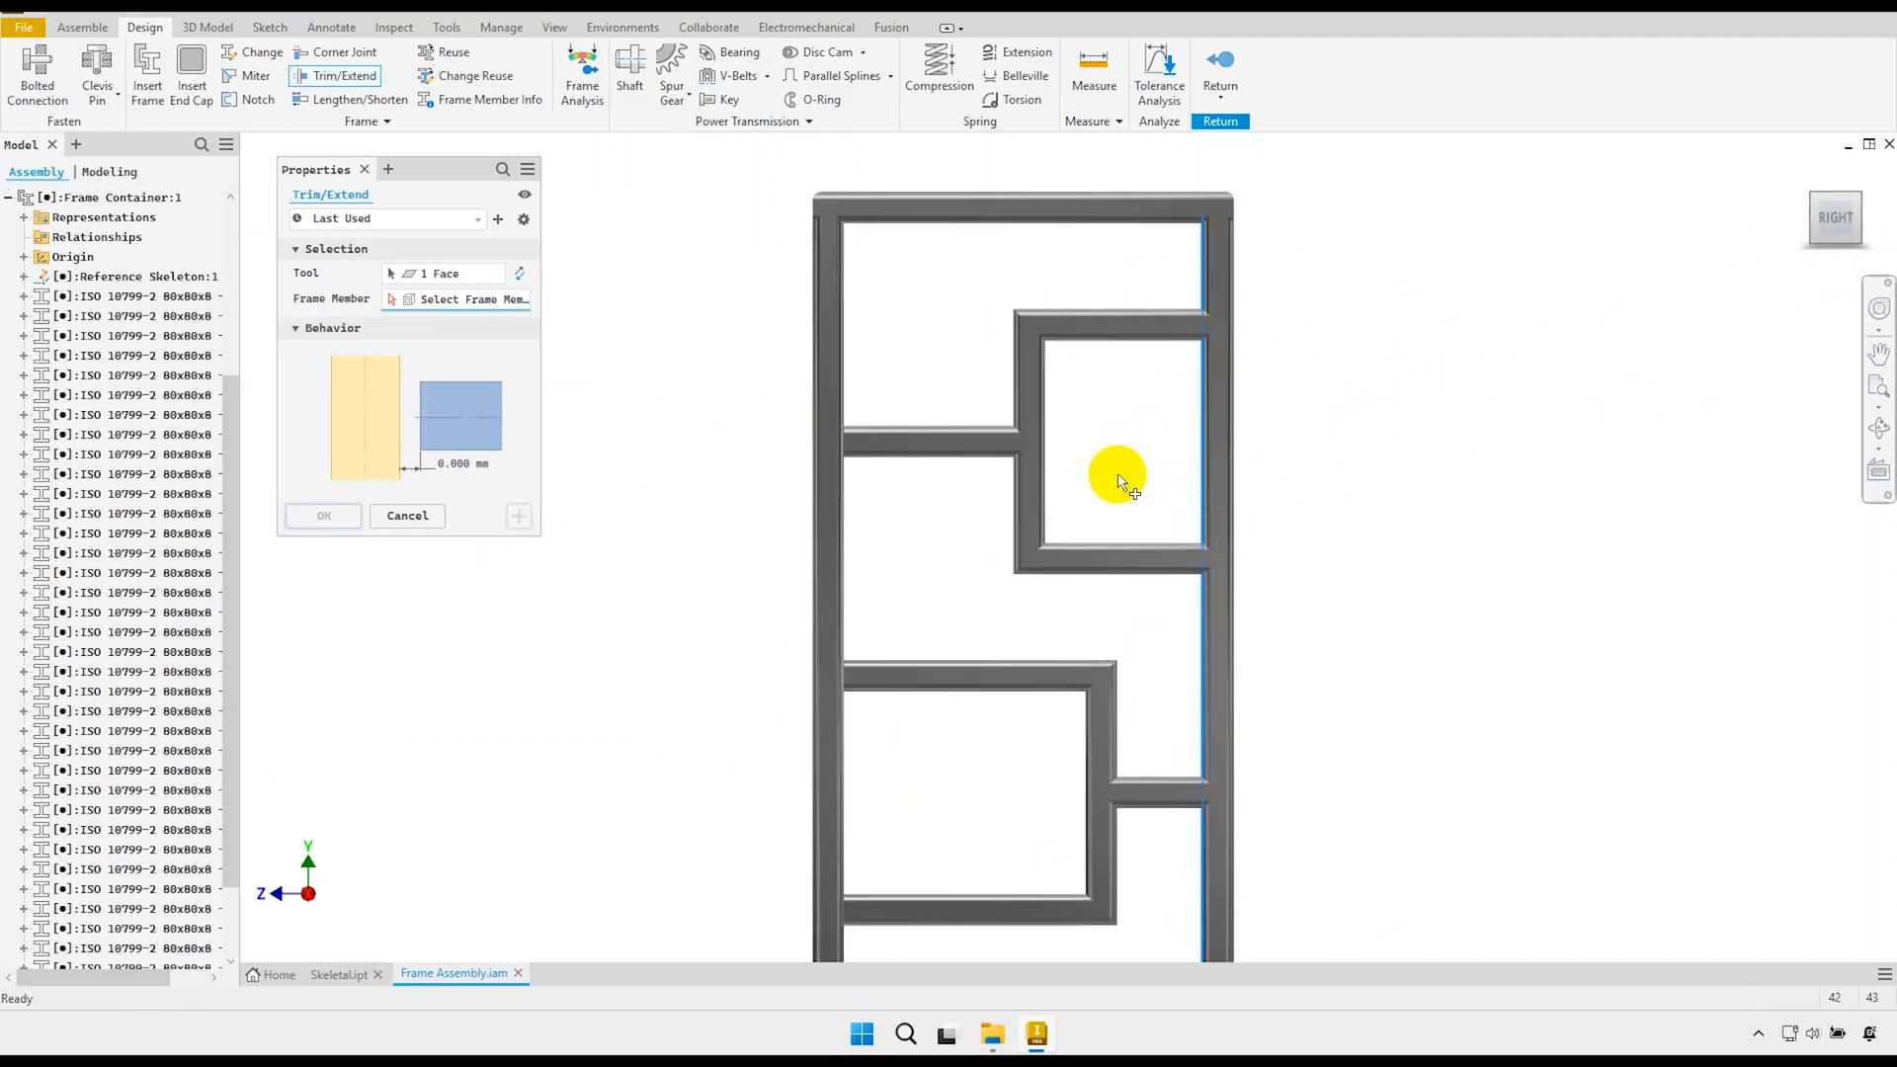
scroll(1120, 479, down, 2)
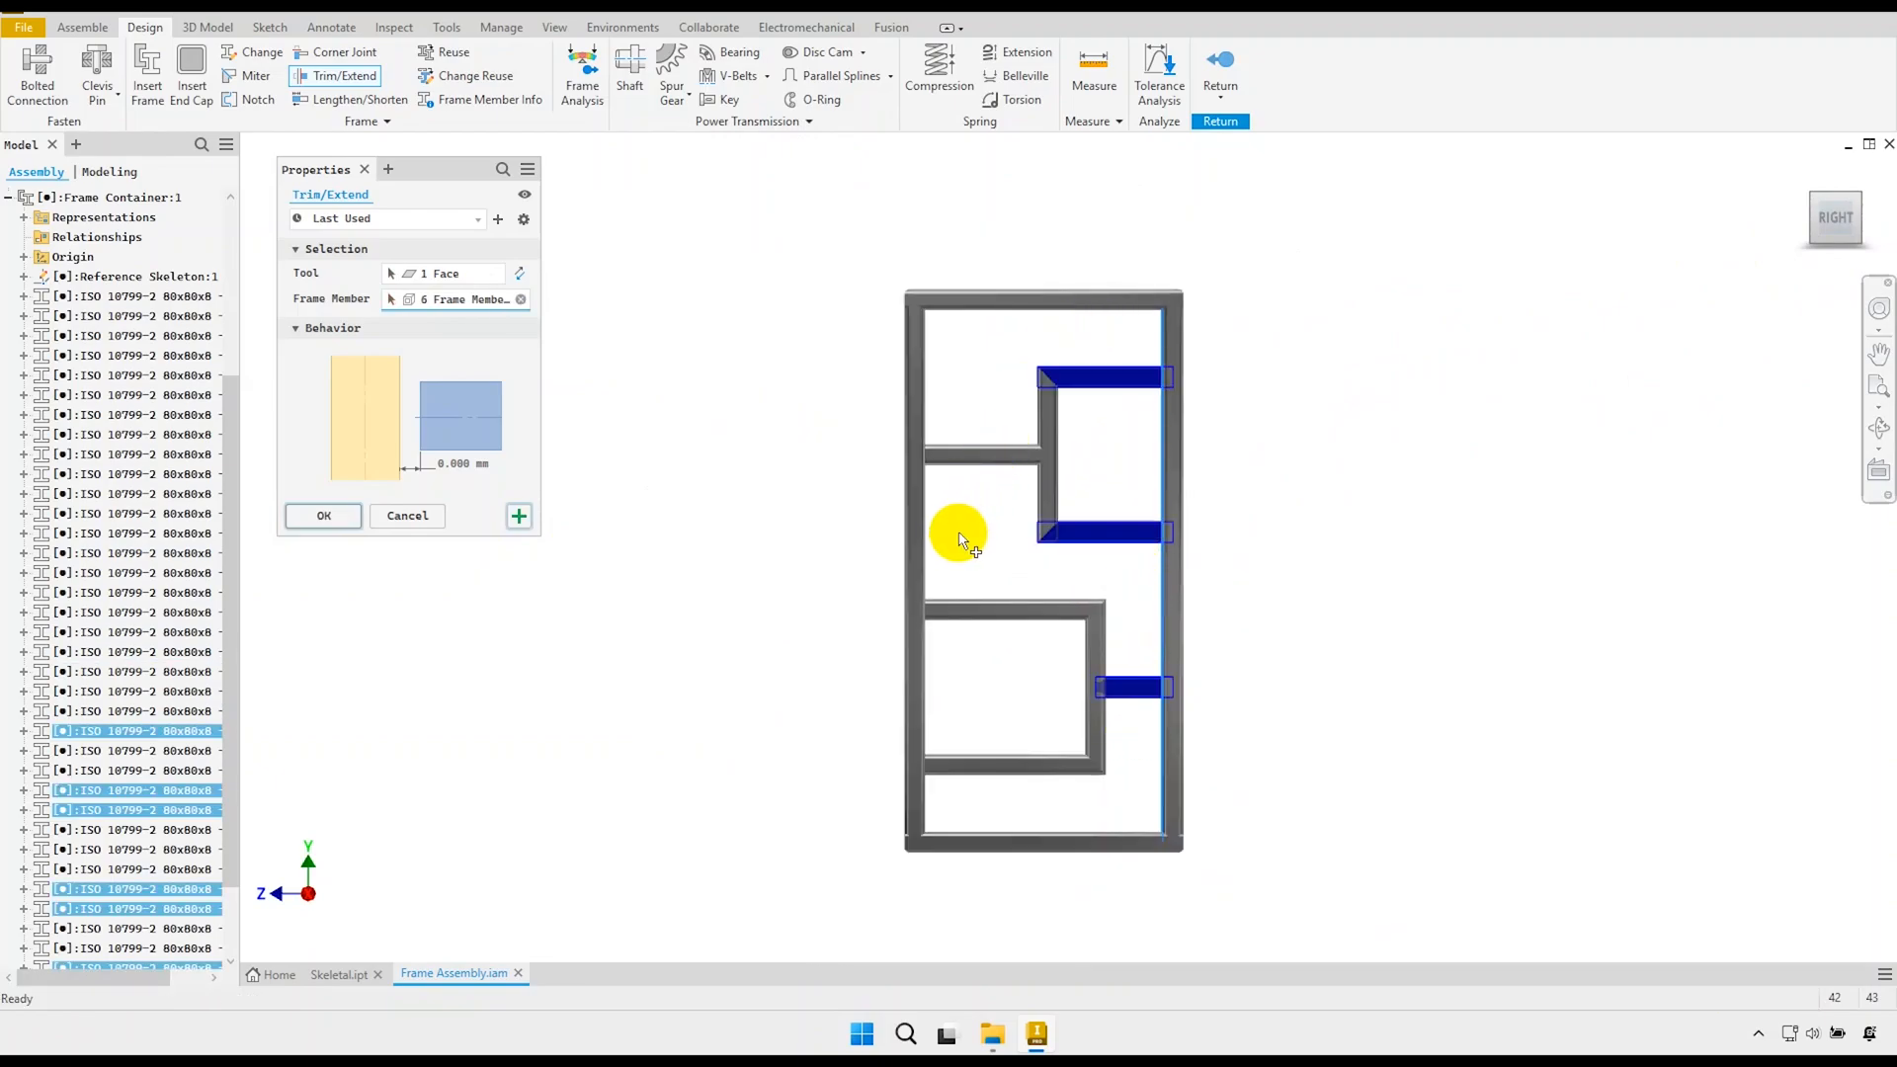
shift+middle_drag(956, 529, 1007, 558)
scroll(1128, 443, up, 2)
scroll(1132, 448, up, 2)
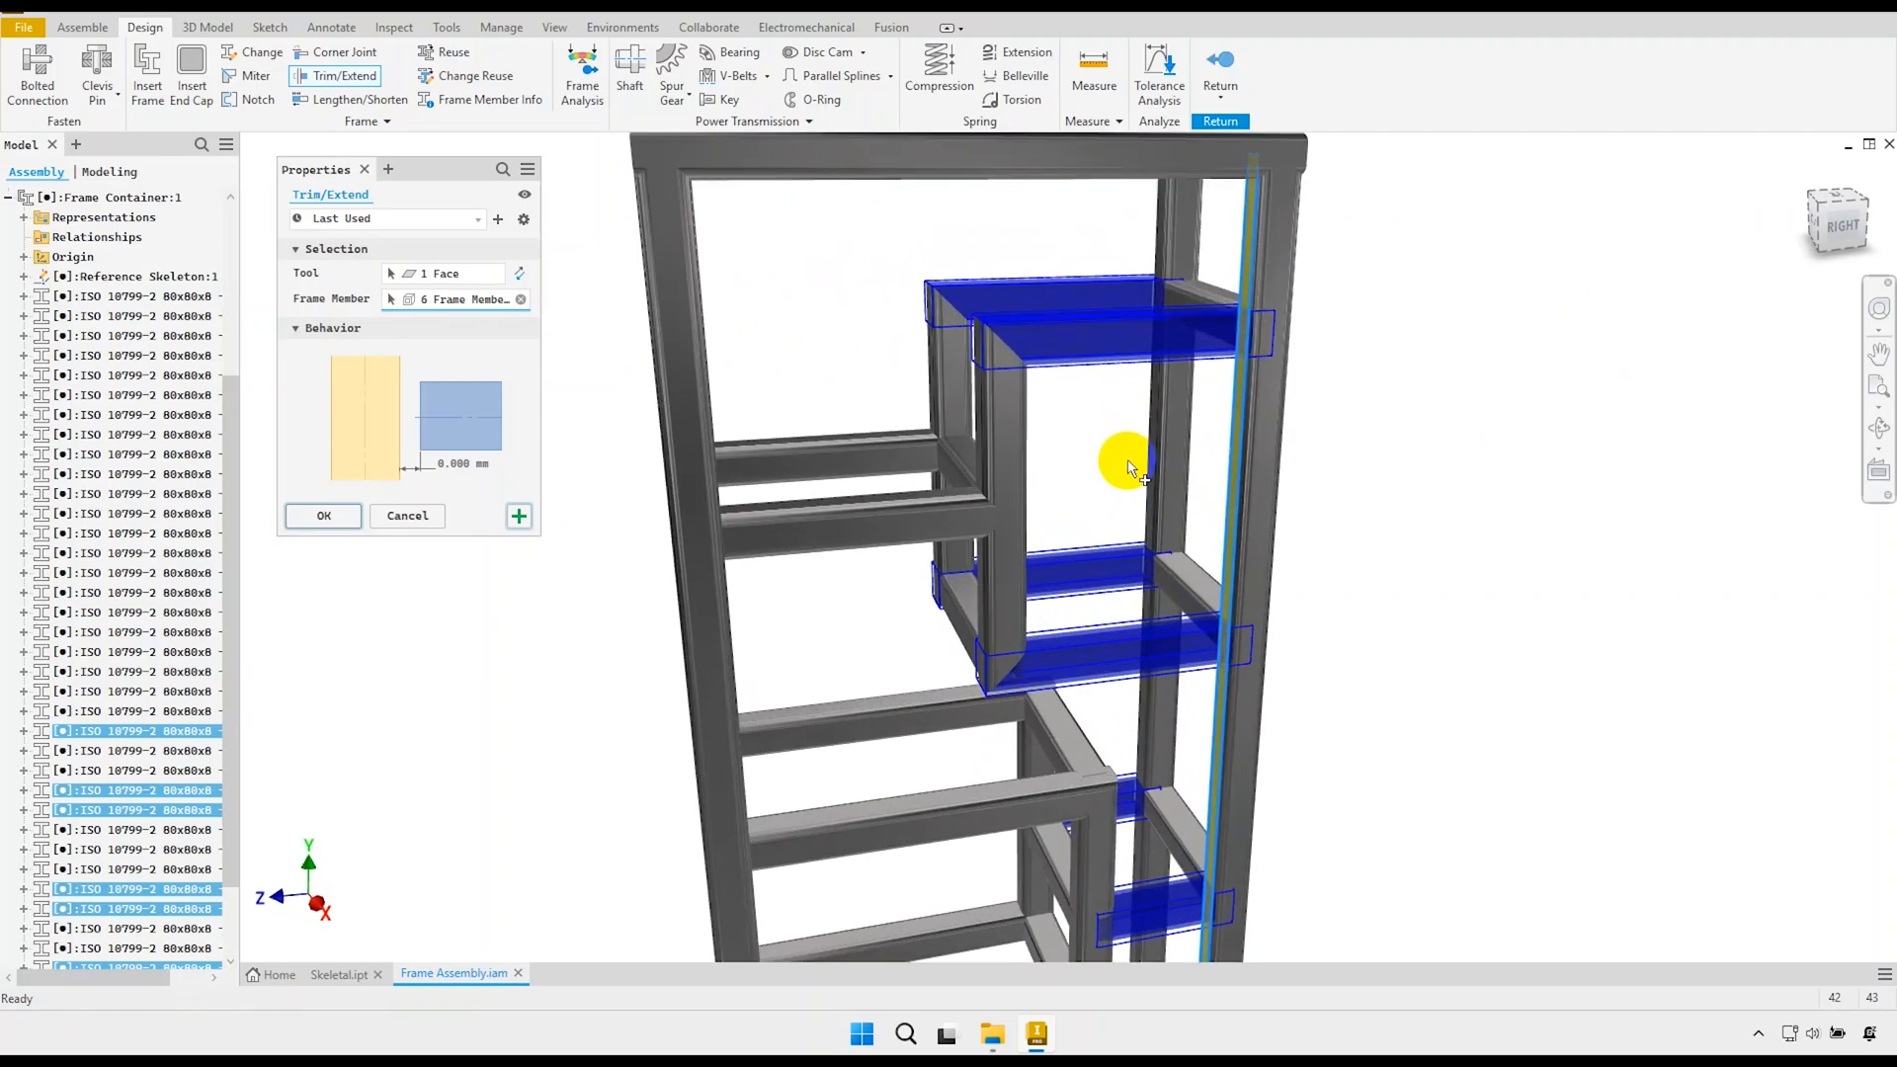
click(518, 515)
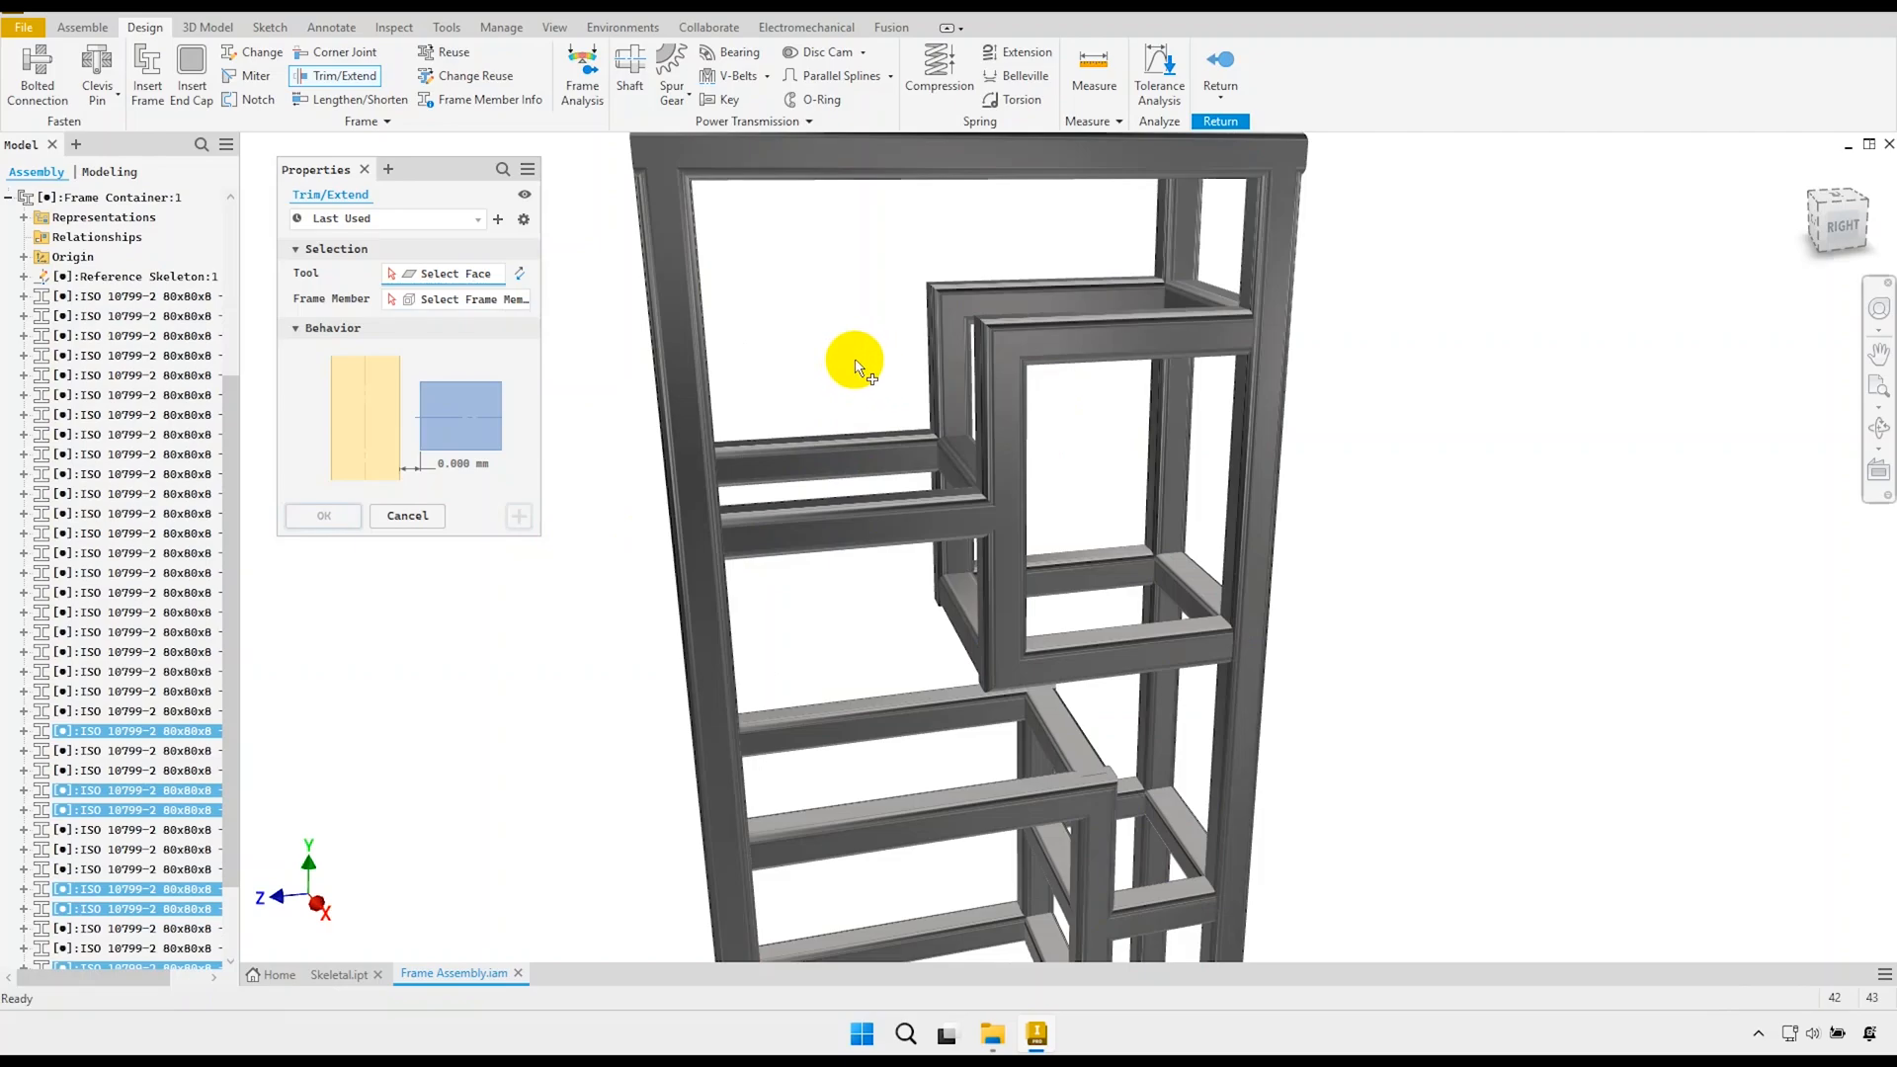
Trim the eleven cross members between the frame's two sides to the front left post's inner face, with 0.000 mm offset.
scroll(854, 367, up, 4)
shift+middle_drag(795, 372, 858, 370)
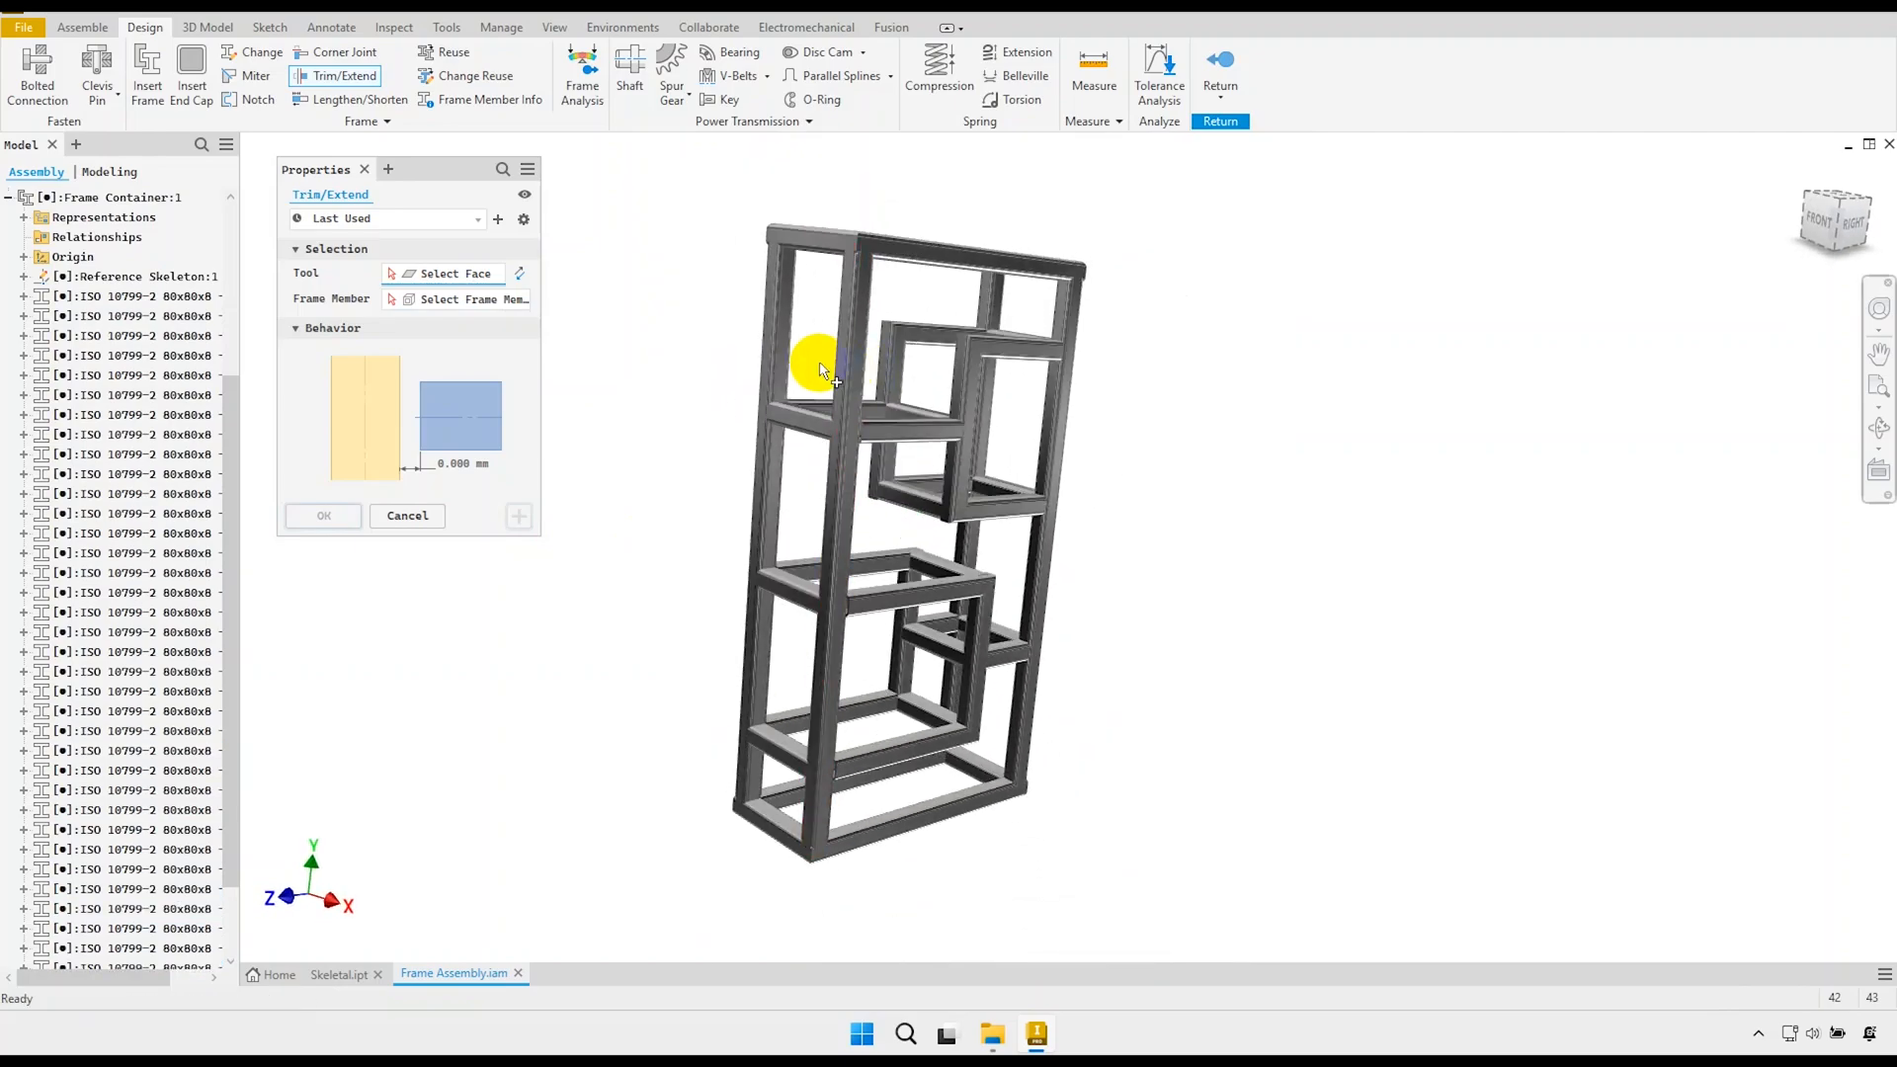
scroll(817, 365, down, 4)
click(762, 341)
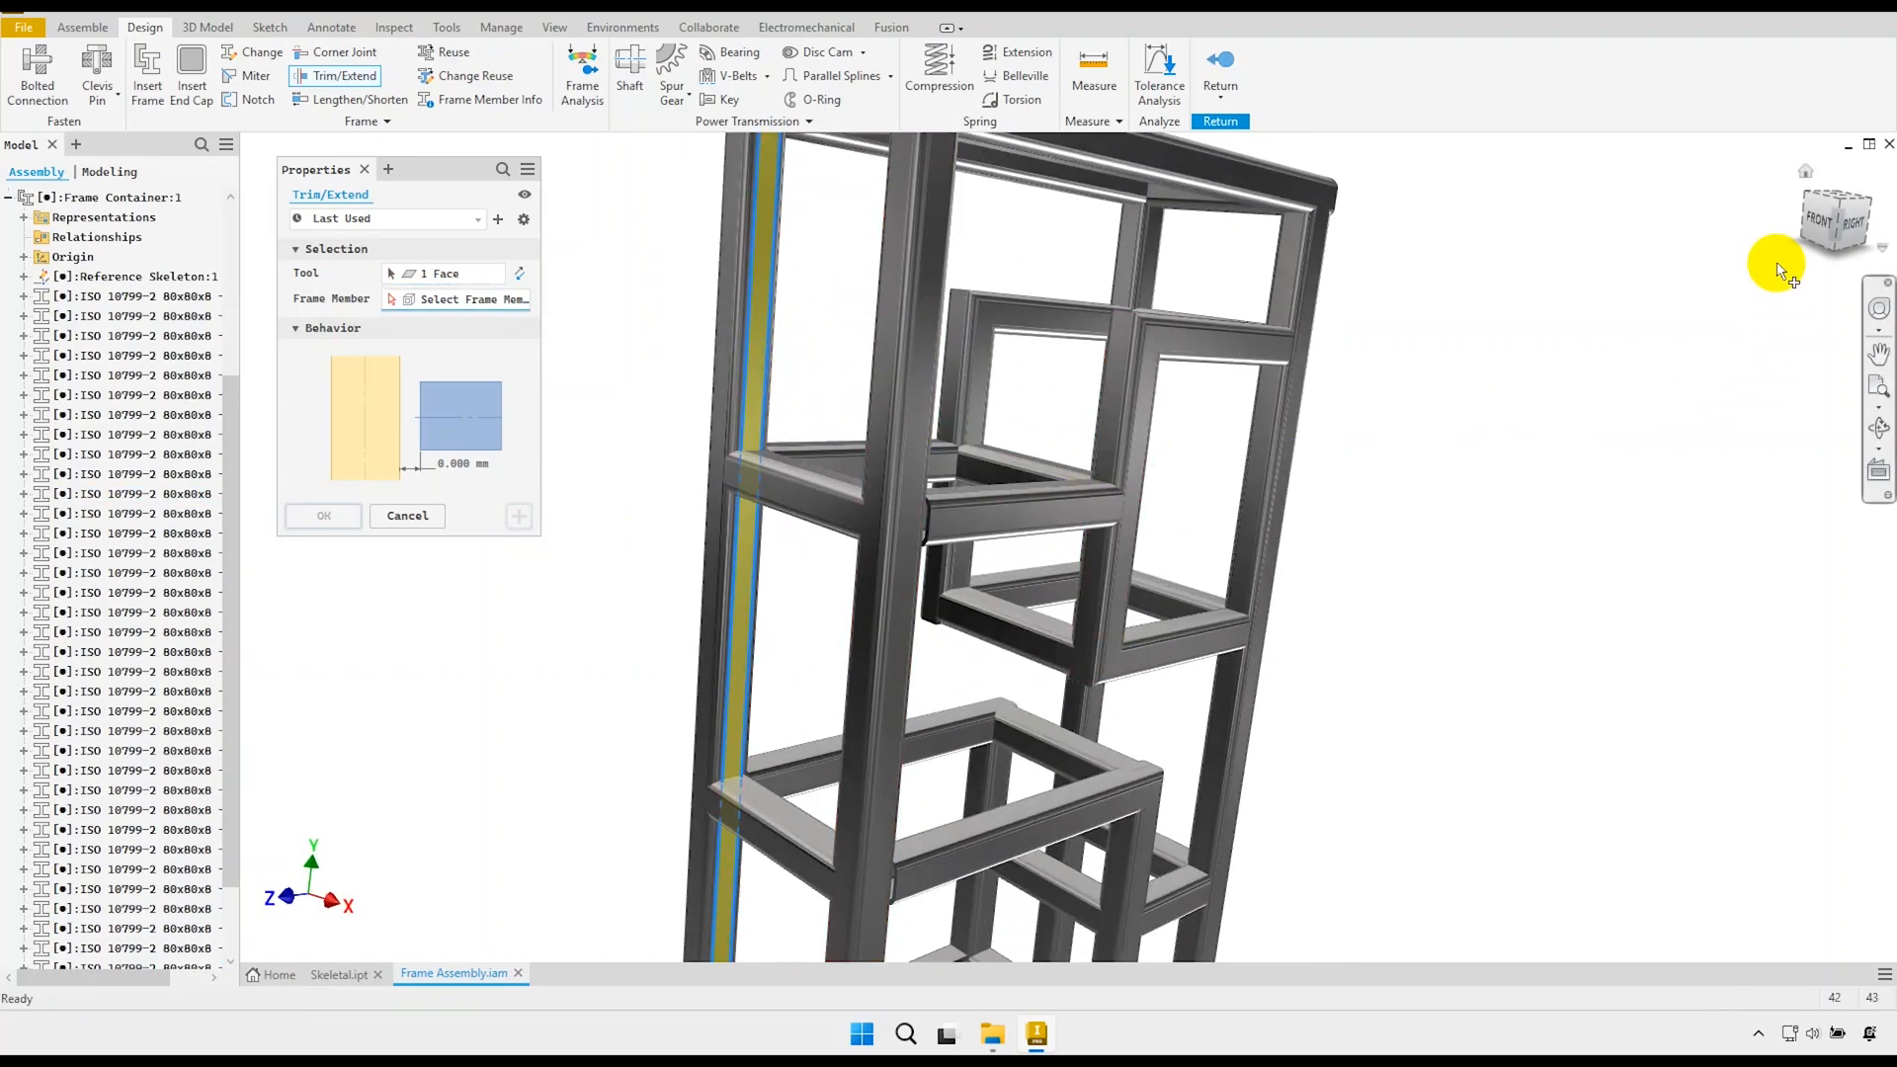
click(1821, 231)
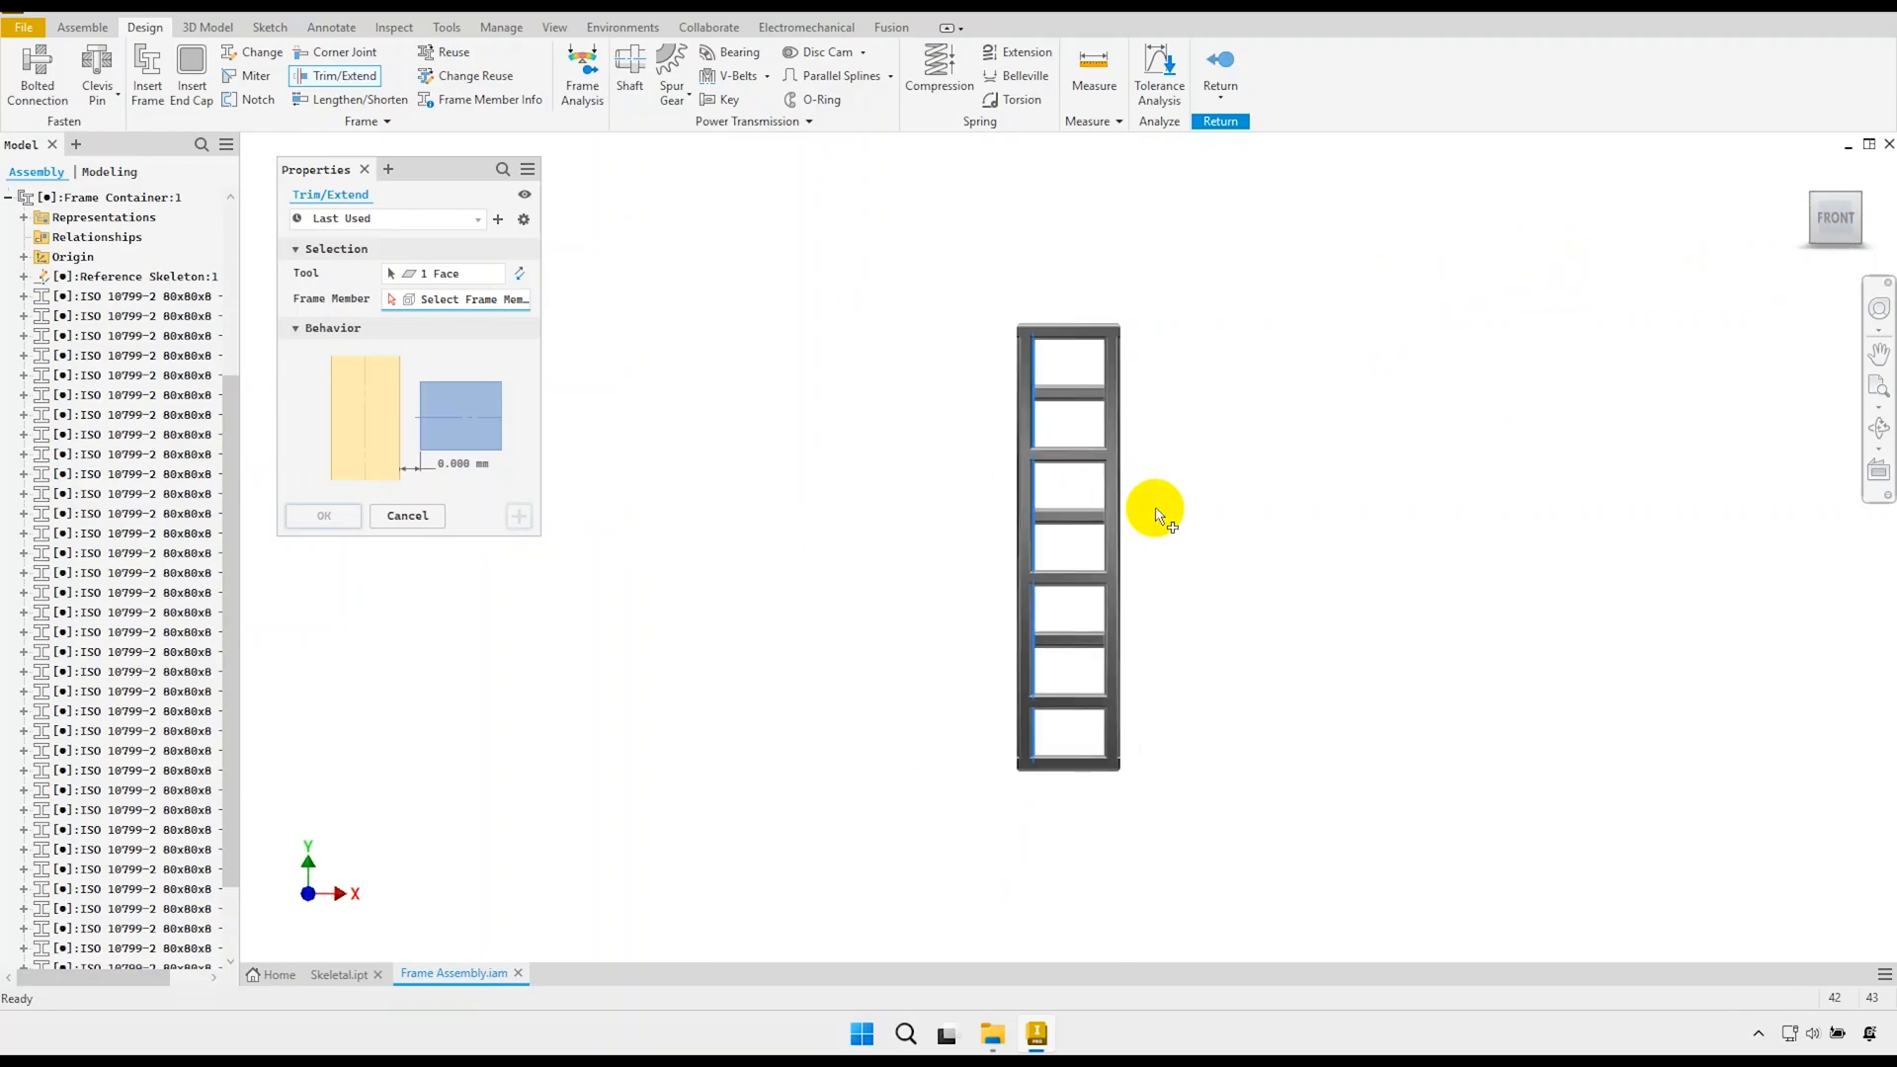
scroll(1082, 652, down, 3)
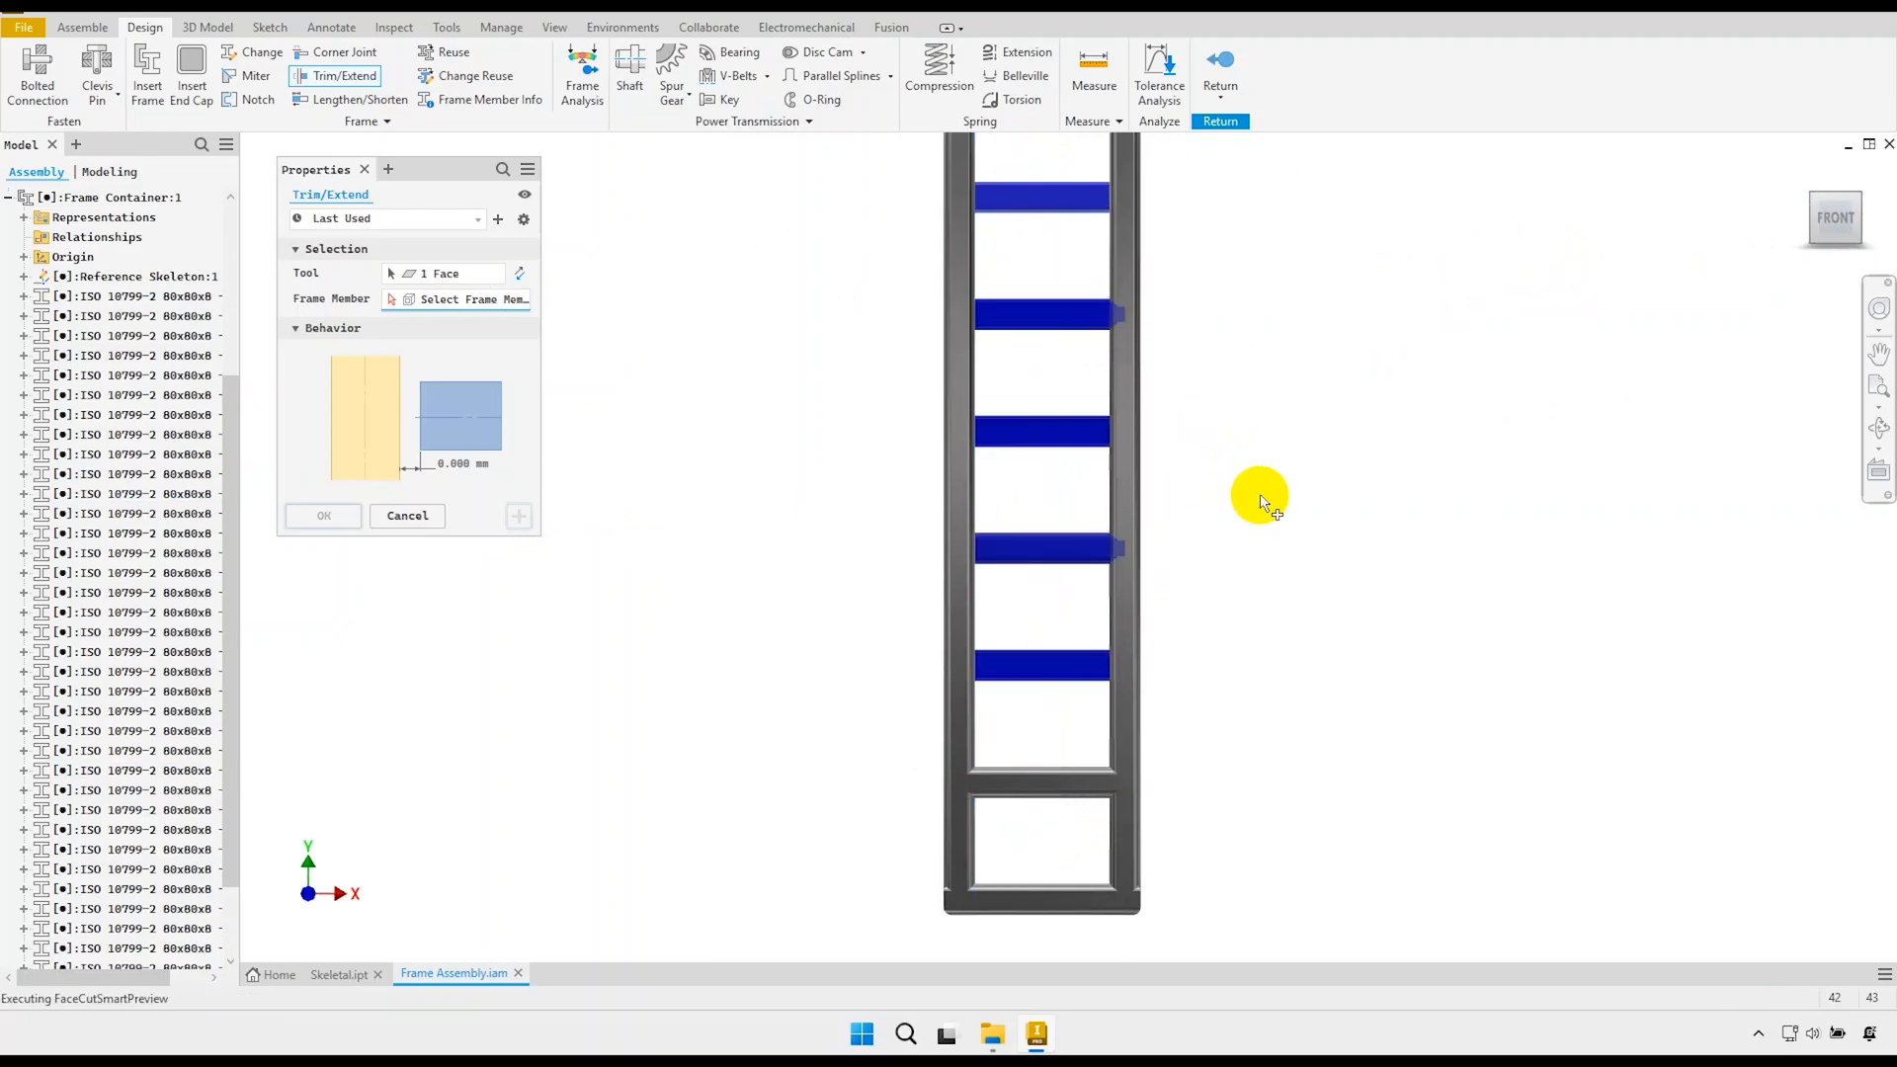
shift+middle_drag(1258, 495, 1017, 487)
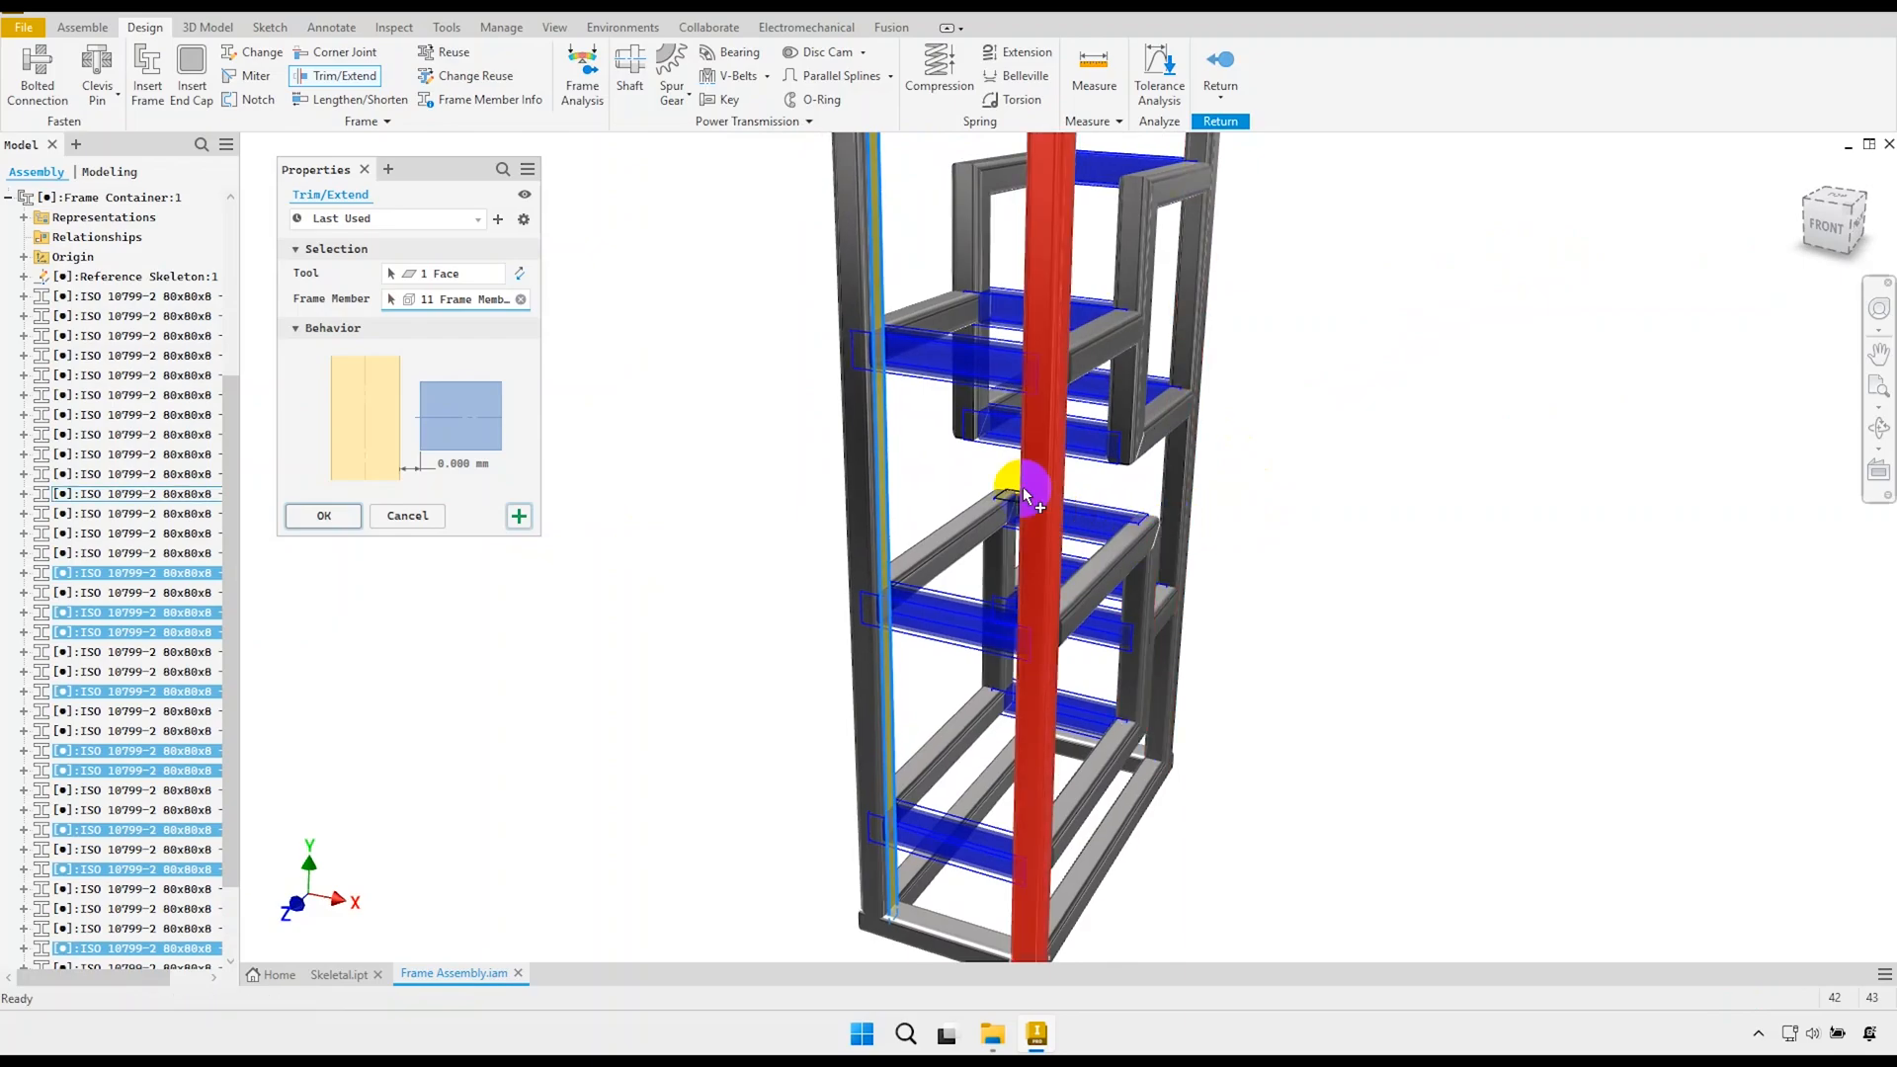
scroll(984, 487, up, 2)
scroll(969, 513, down, 4)
scroll(911, 429, down, 1)
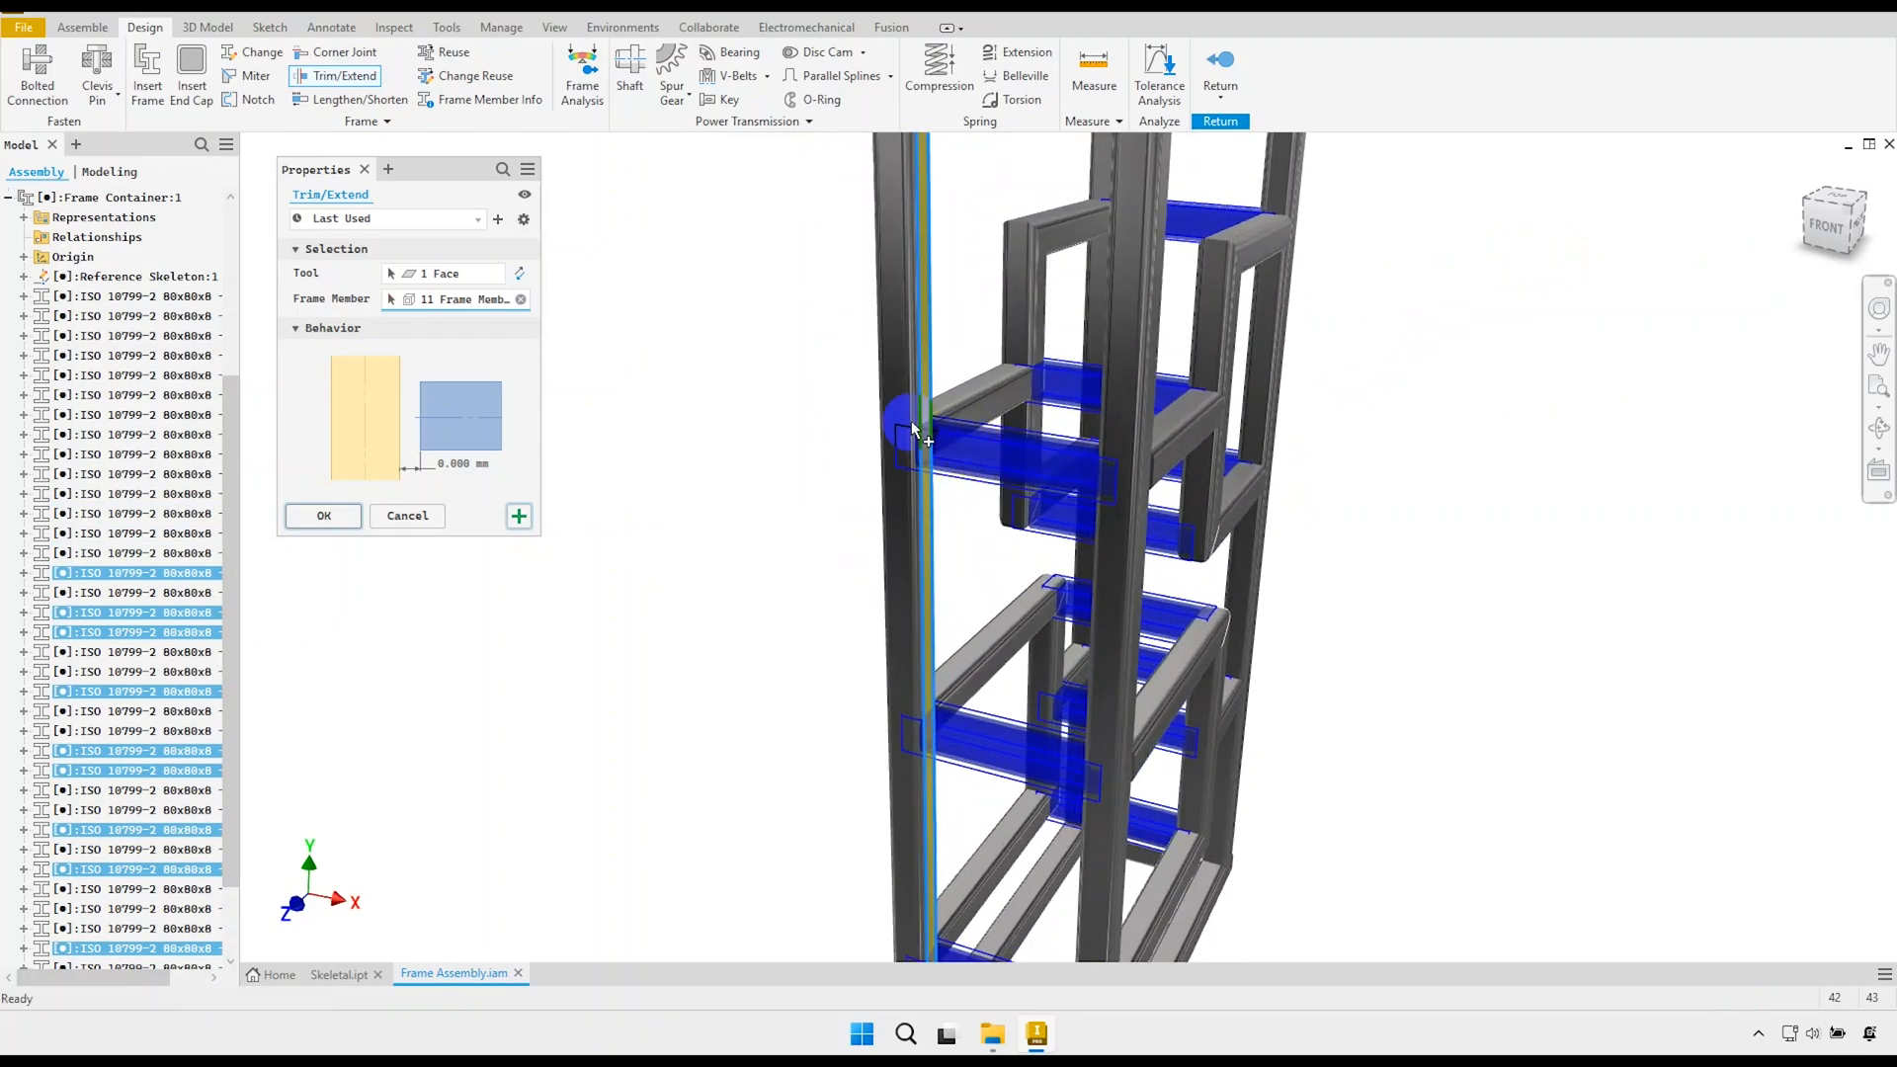
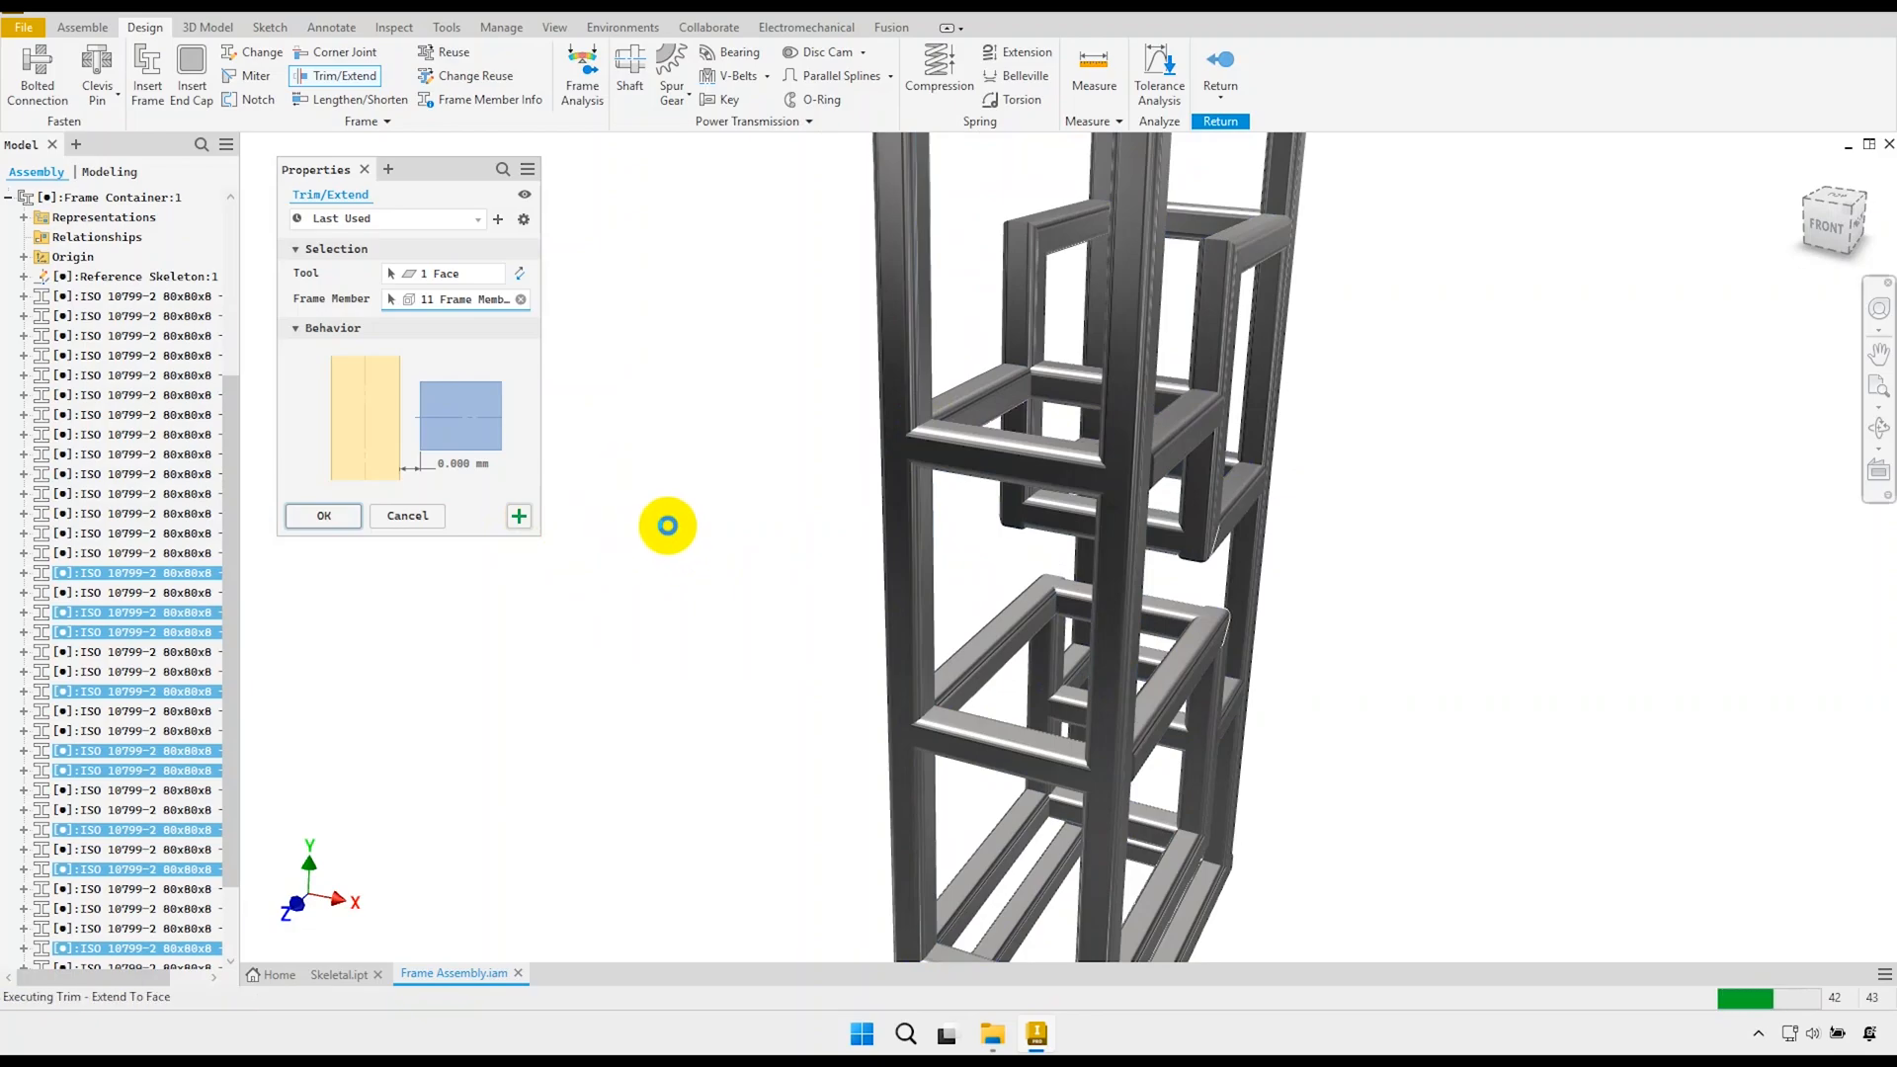
scroll(706, 520, up, 3)
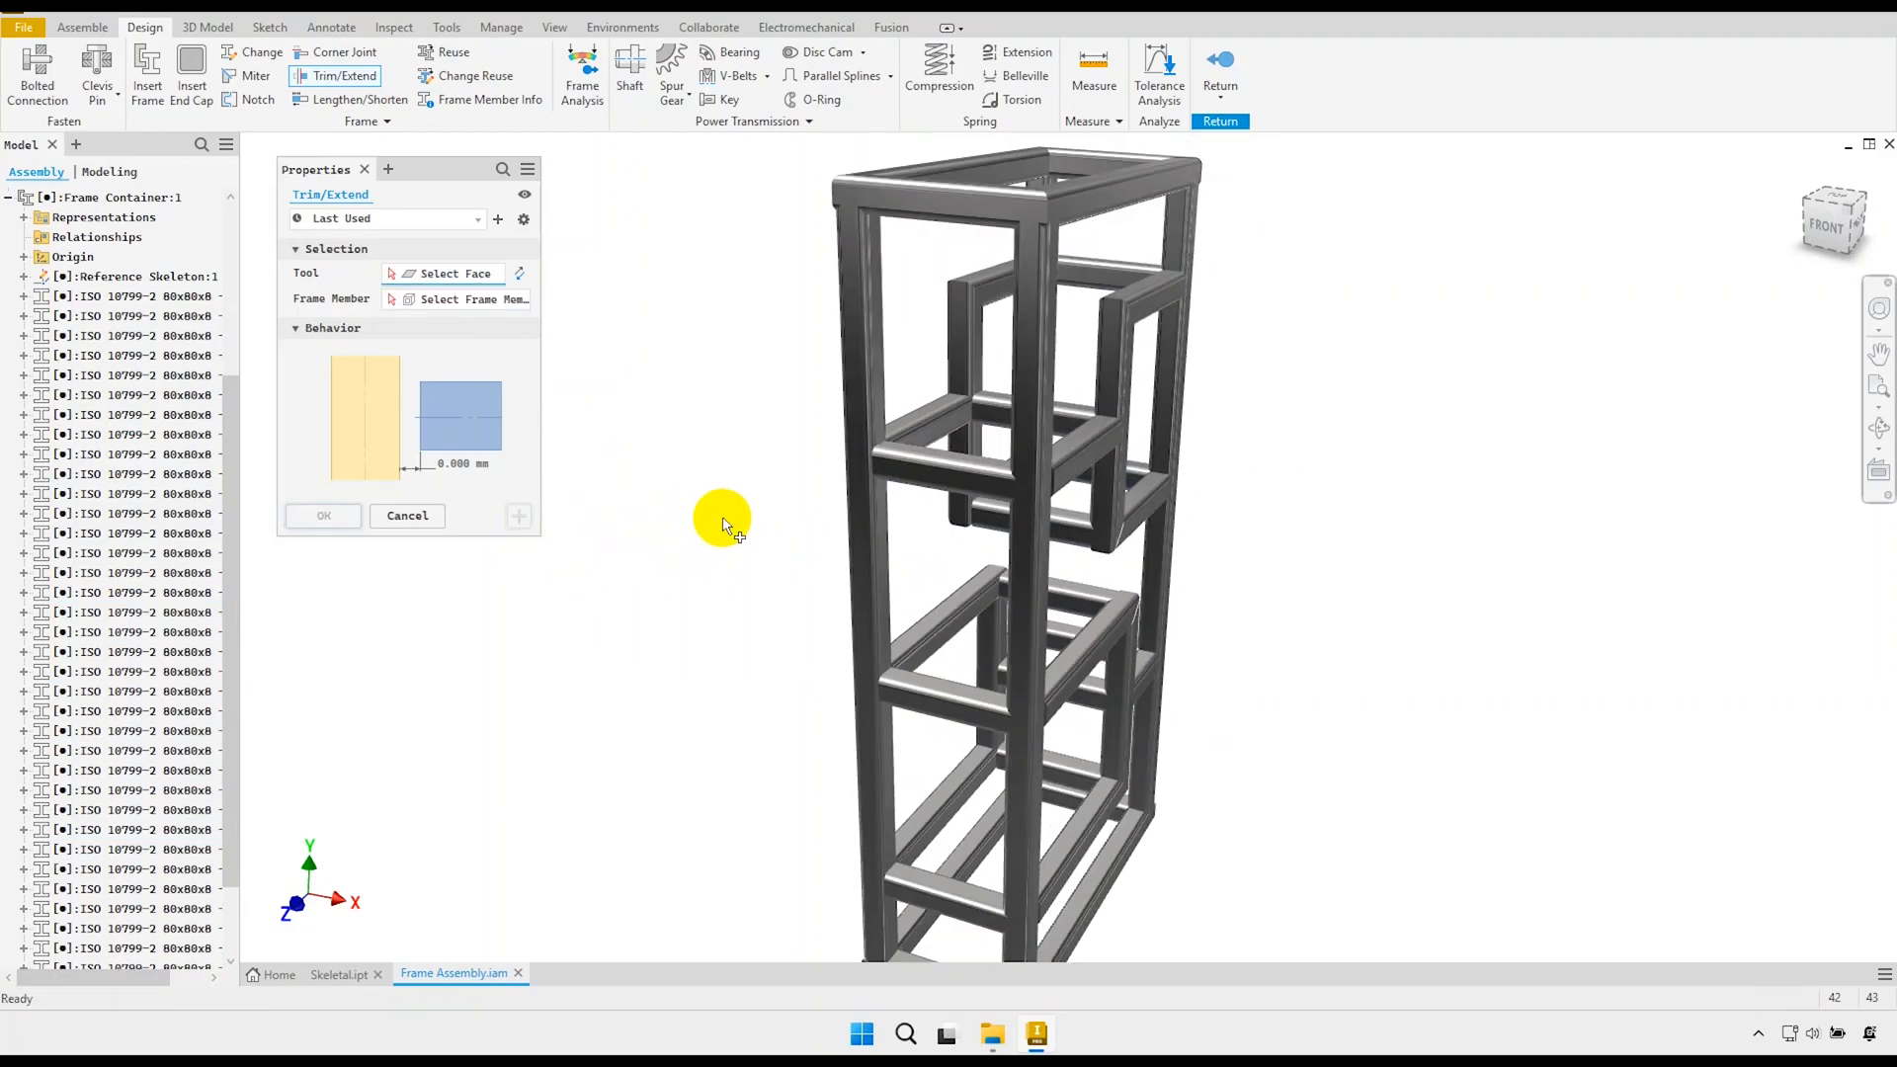
Trim the same eleven cross members to the front right post's inner face with 0.000 mm offset, and end the Trim/Extend command.
mouse_move(728, 517)
shift+middle_down()
mouse_move(774, 478)
mouse_move(839, 470)
mouse_move(887, 509)
mouse_move(1112, 425)
shift+middle_up()
scroll(1124, 423, down, 3)
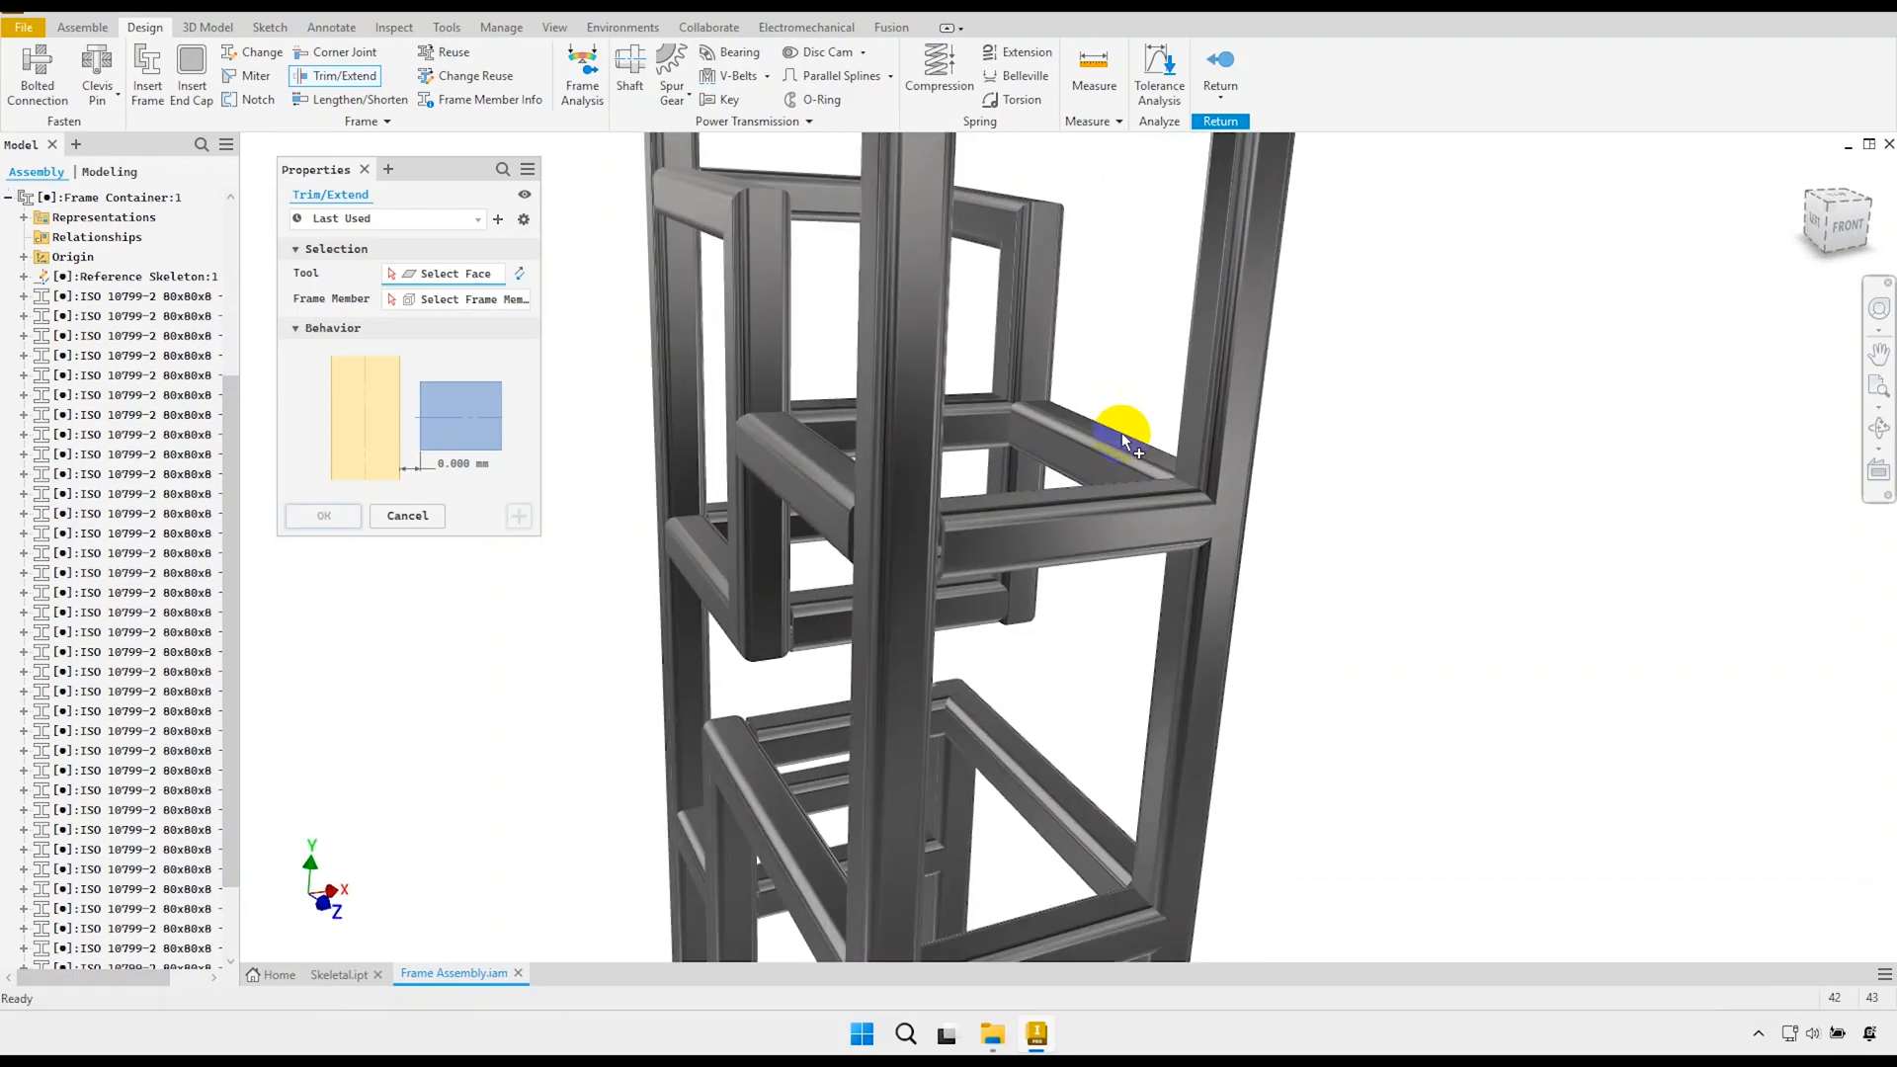
click(1191, 423)
scroll(975, 453, up, 4)
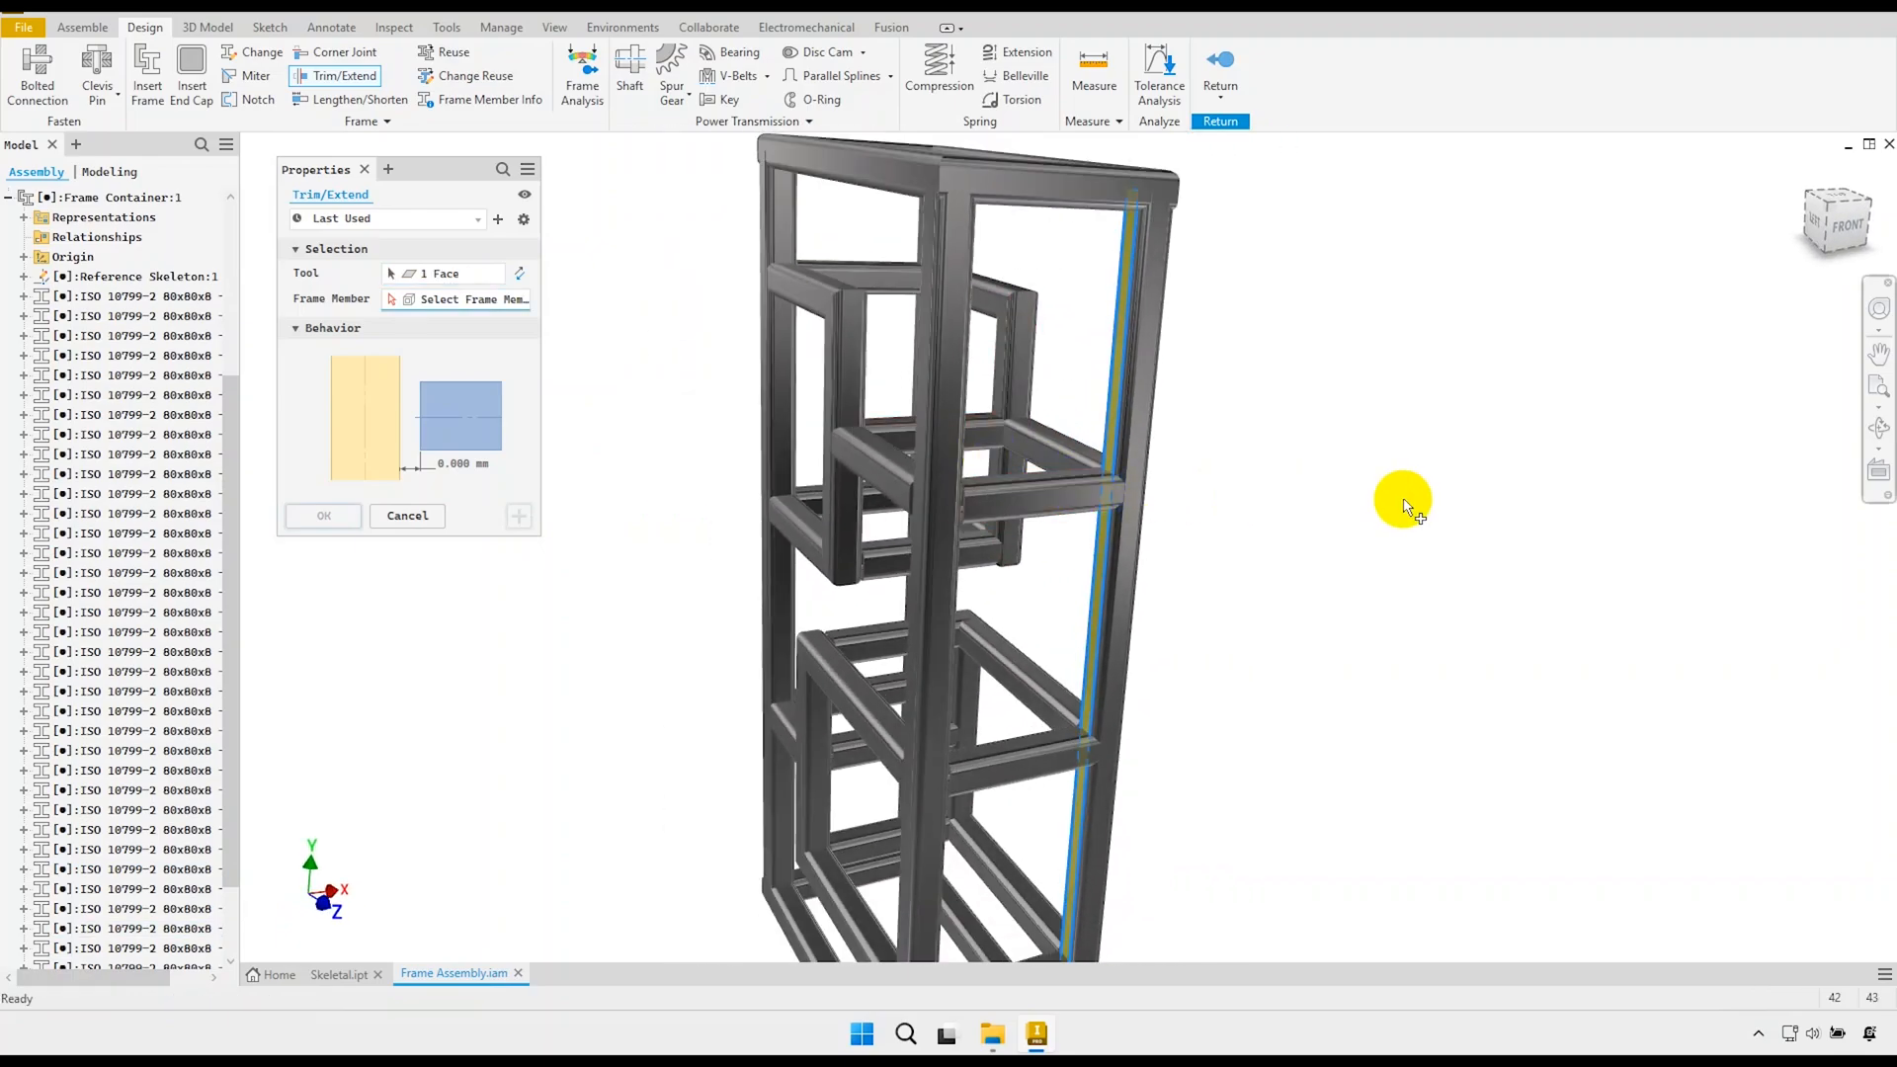
click(1851, 238)
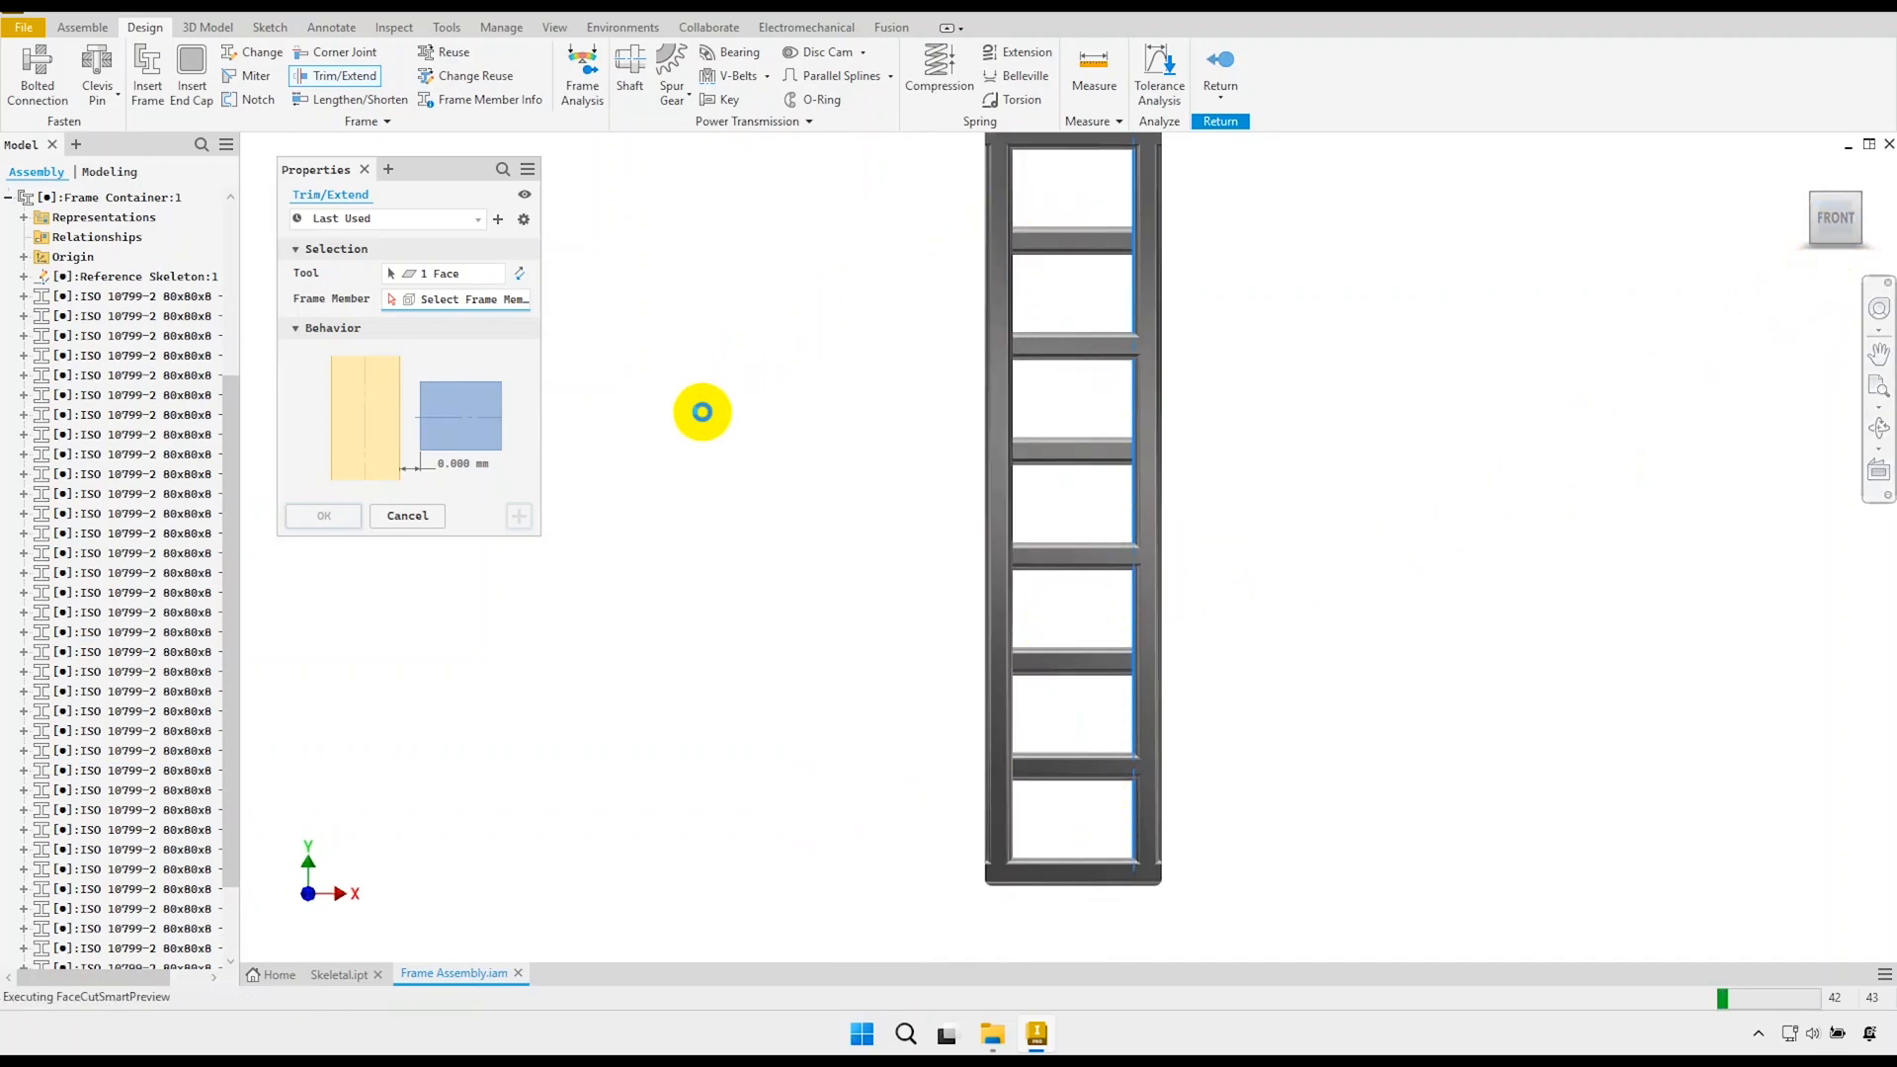
shift+middle_drag(743, 448, 826, 466)
middle_drag(1110, 475, 1097, 583)
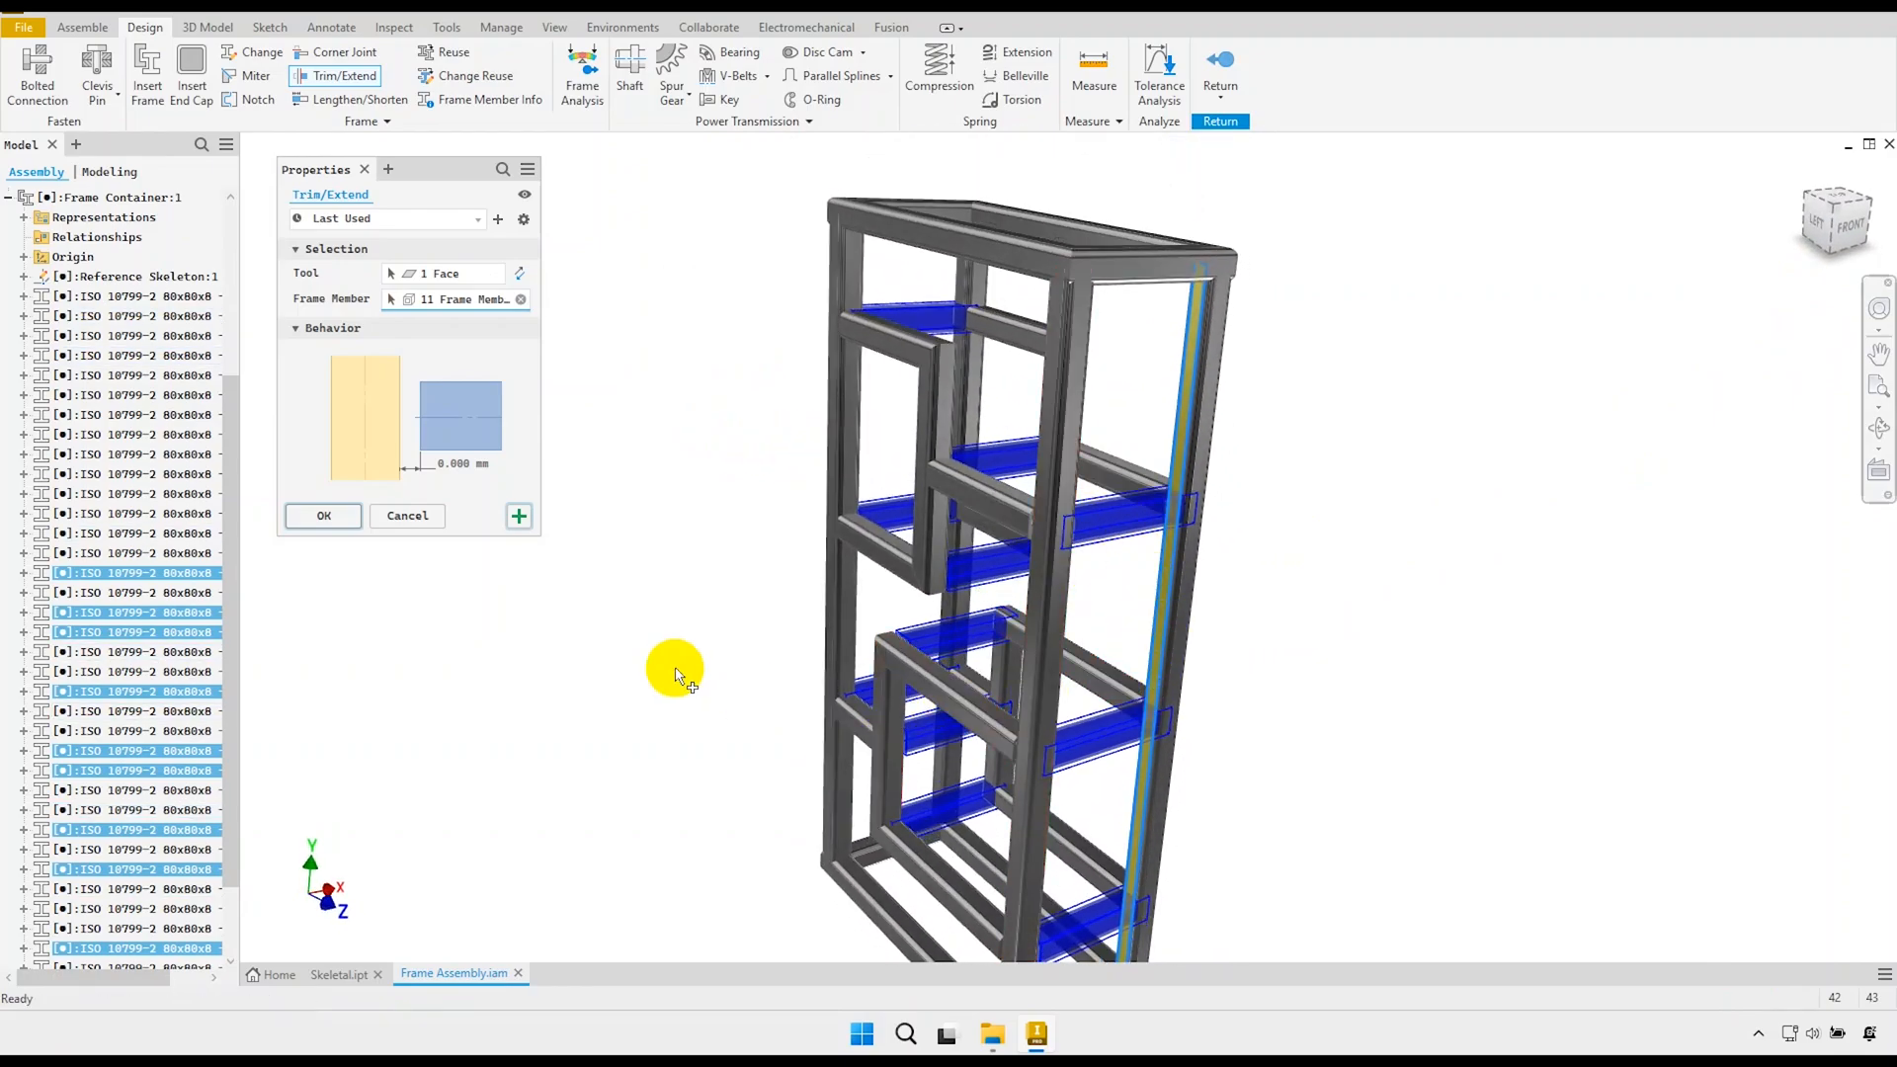
click(399, 525)
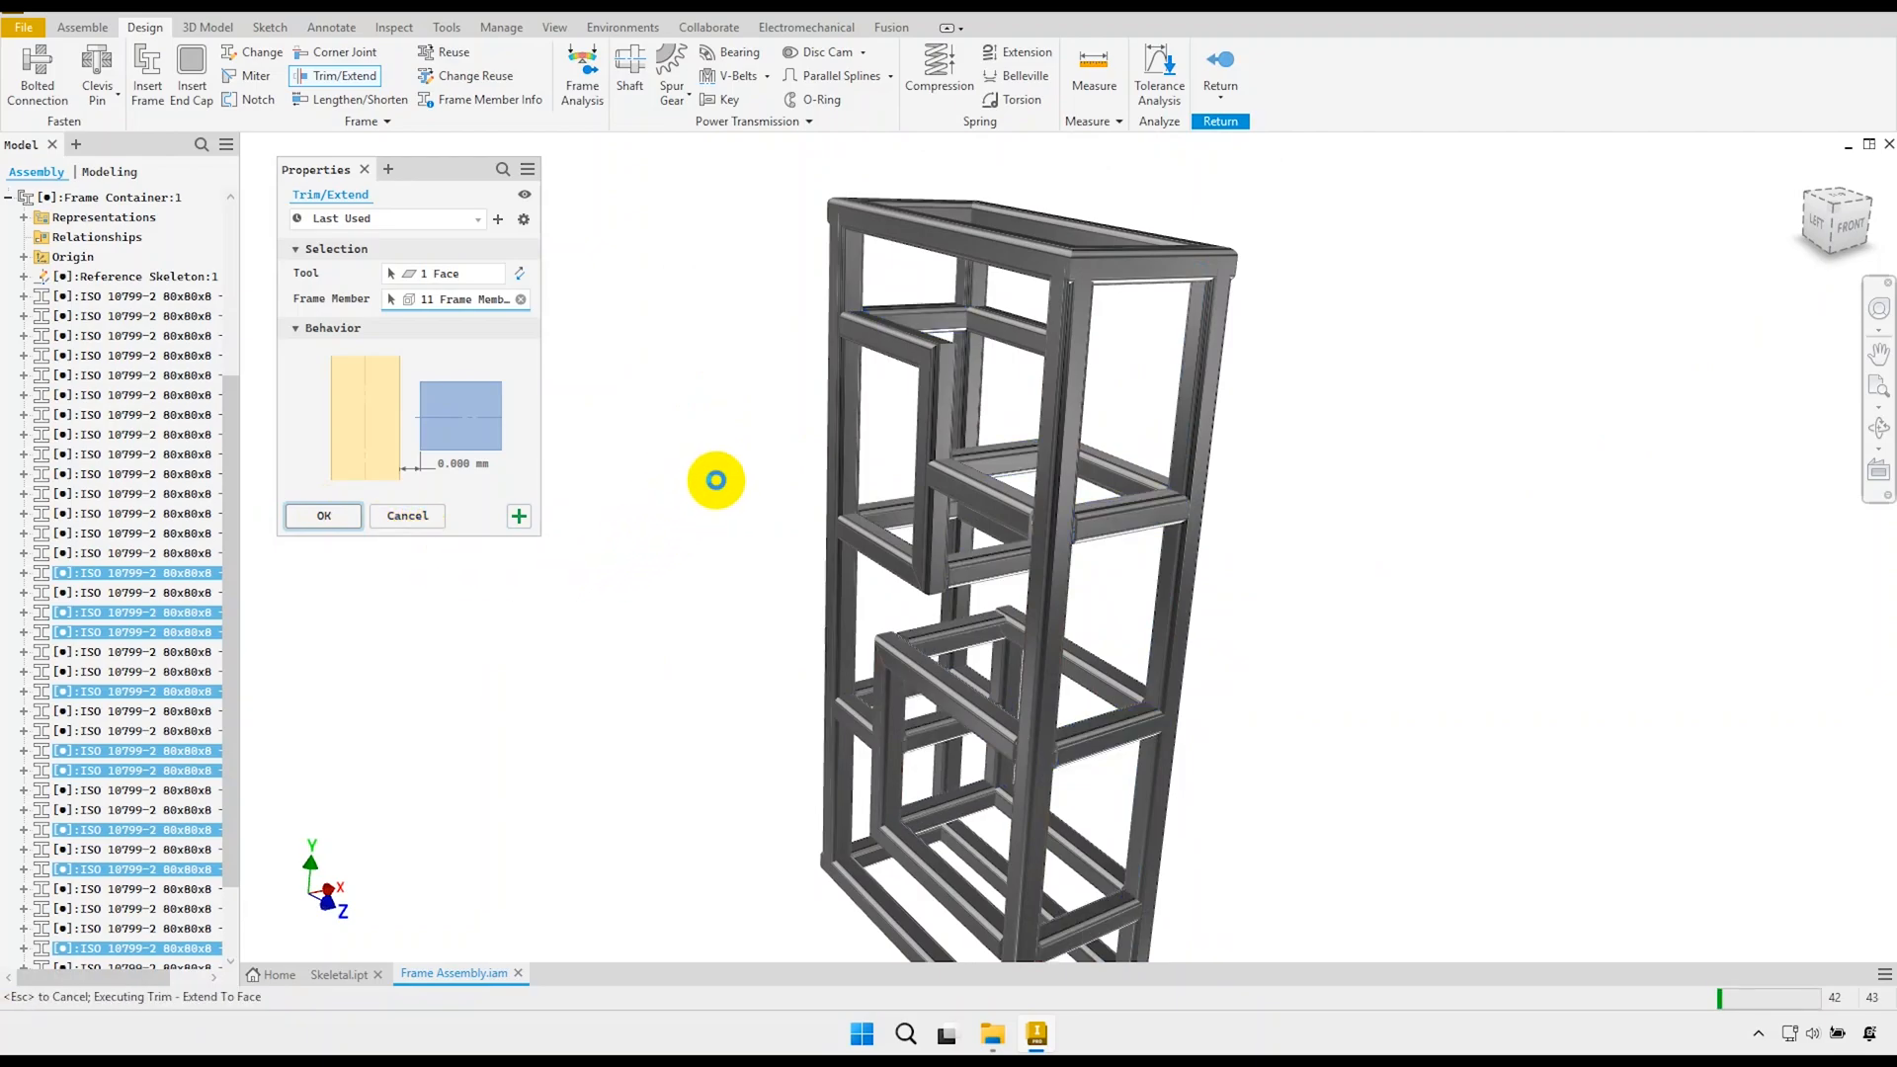
Trim the lower ends of the four vertical corner posts to the upper face of the base frame, with 0.000 mm offset.
shift+middle_drag(731, 499, 844, 487)
shift+middle_drag(799, 483, 758, 484)
shift+middle_drag(1048, 554, 983, 571)
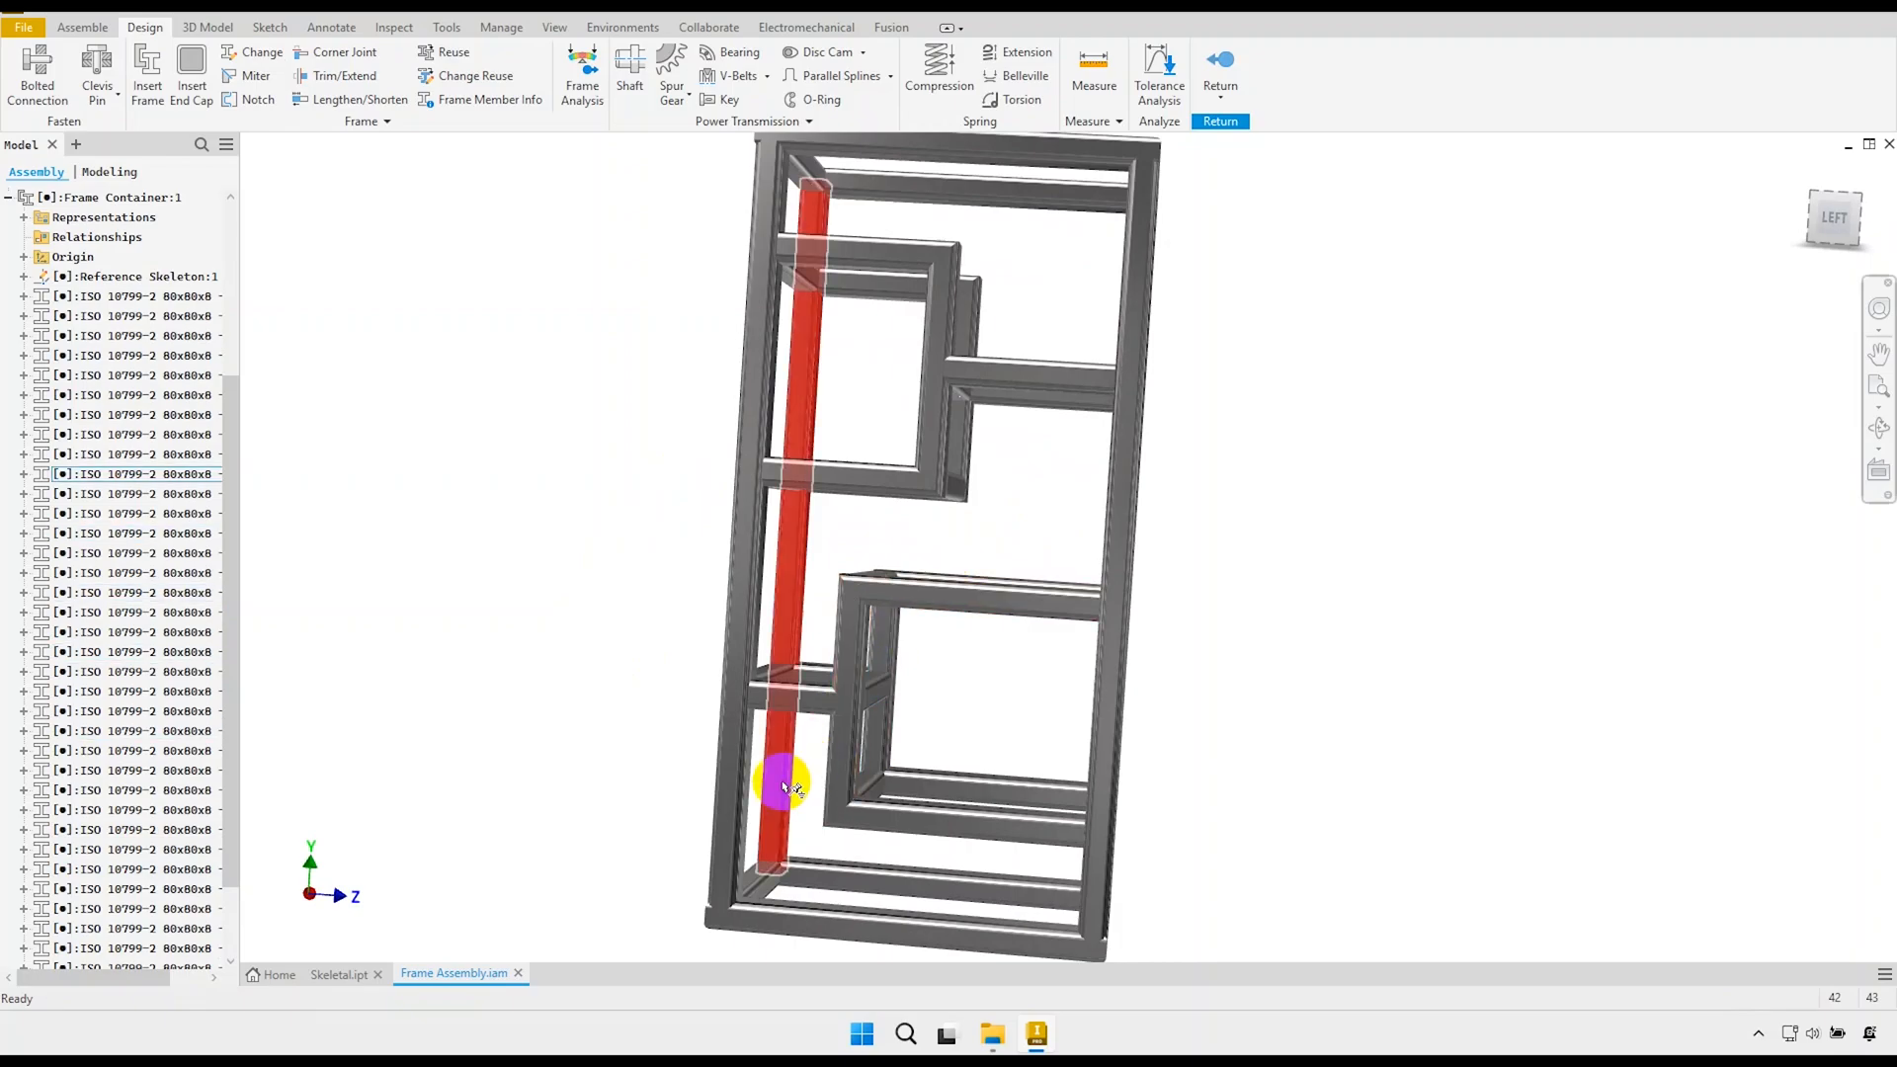
middle_drag(792, 876, 719, 730)
scroll(1058, 794, up, 3)
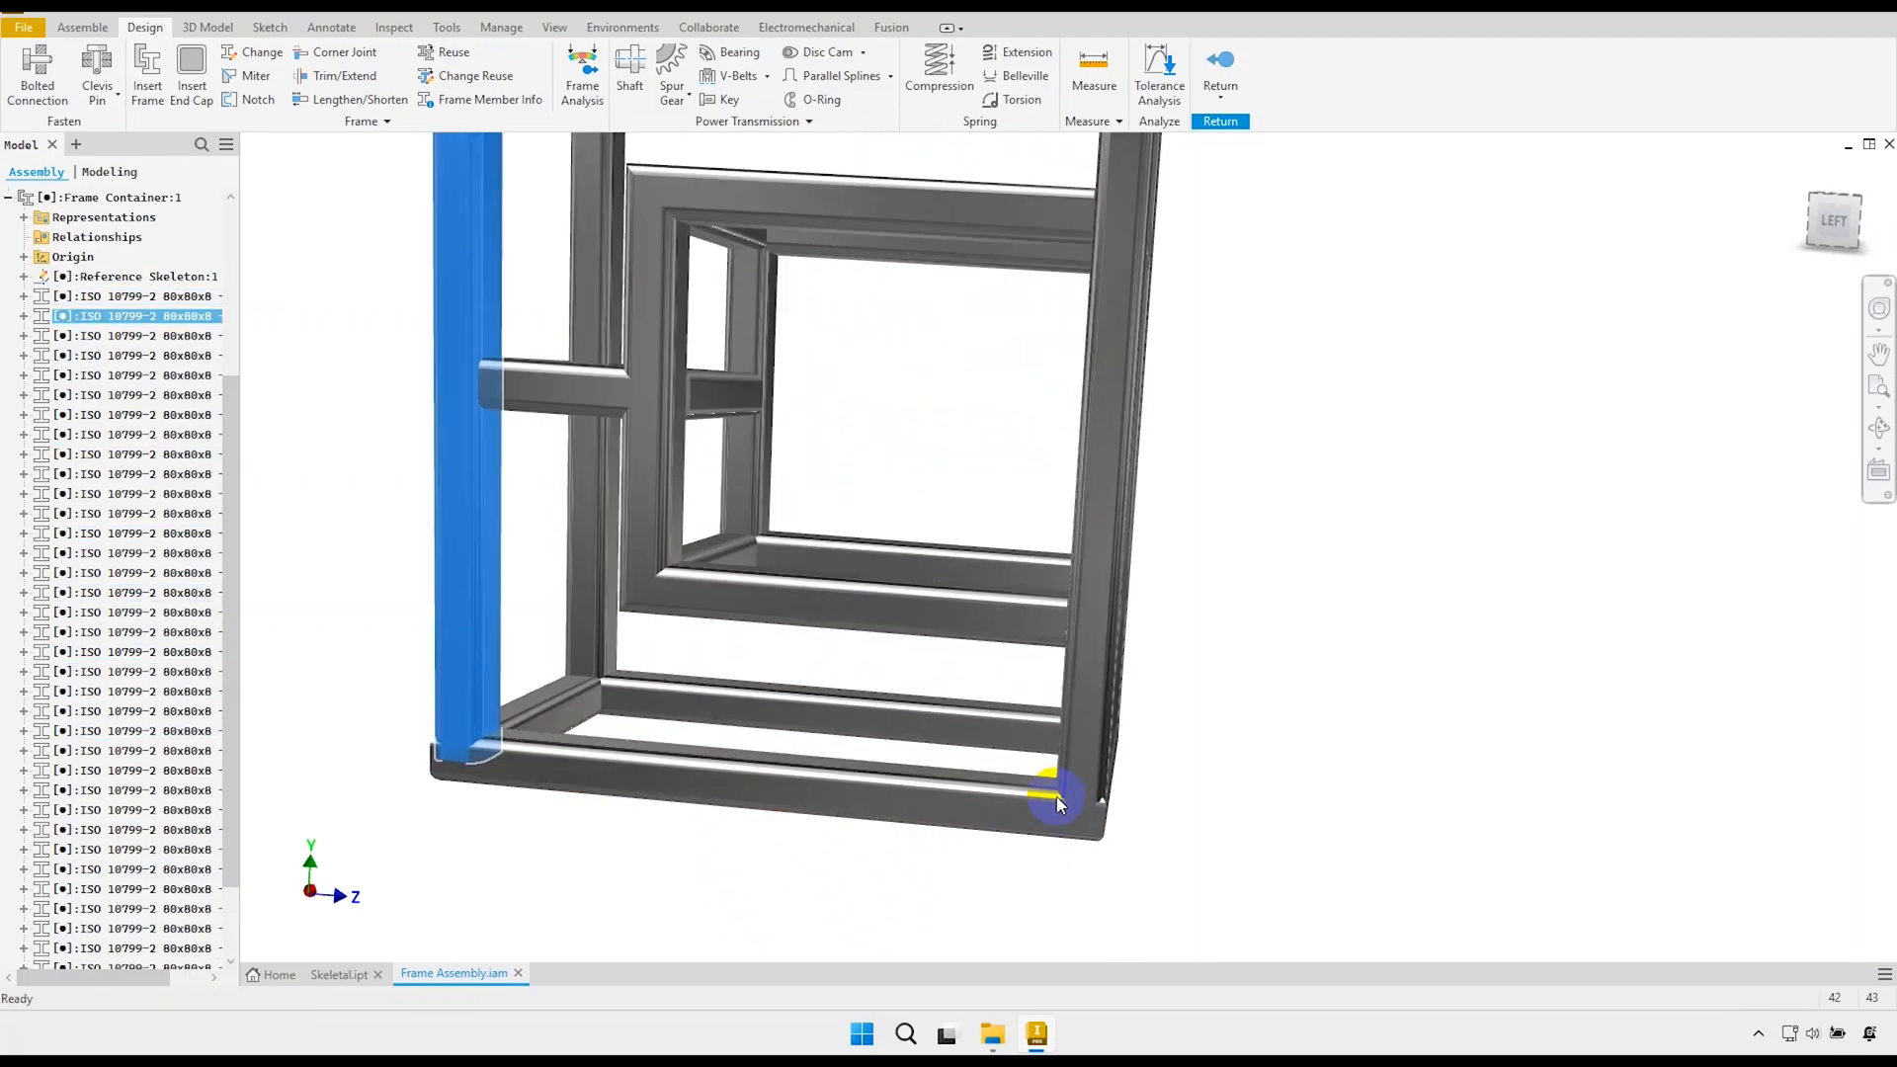
click(1088, 720)
click(704, 872)
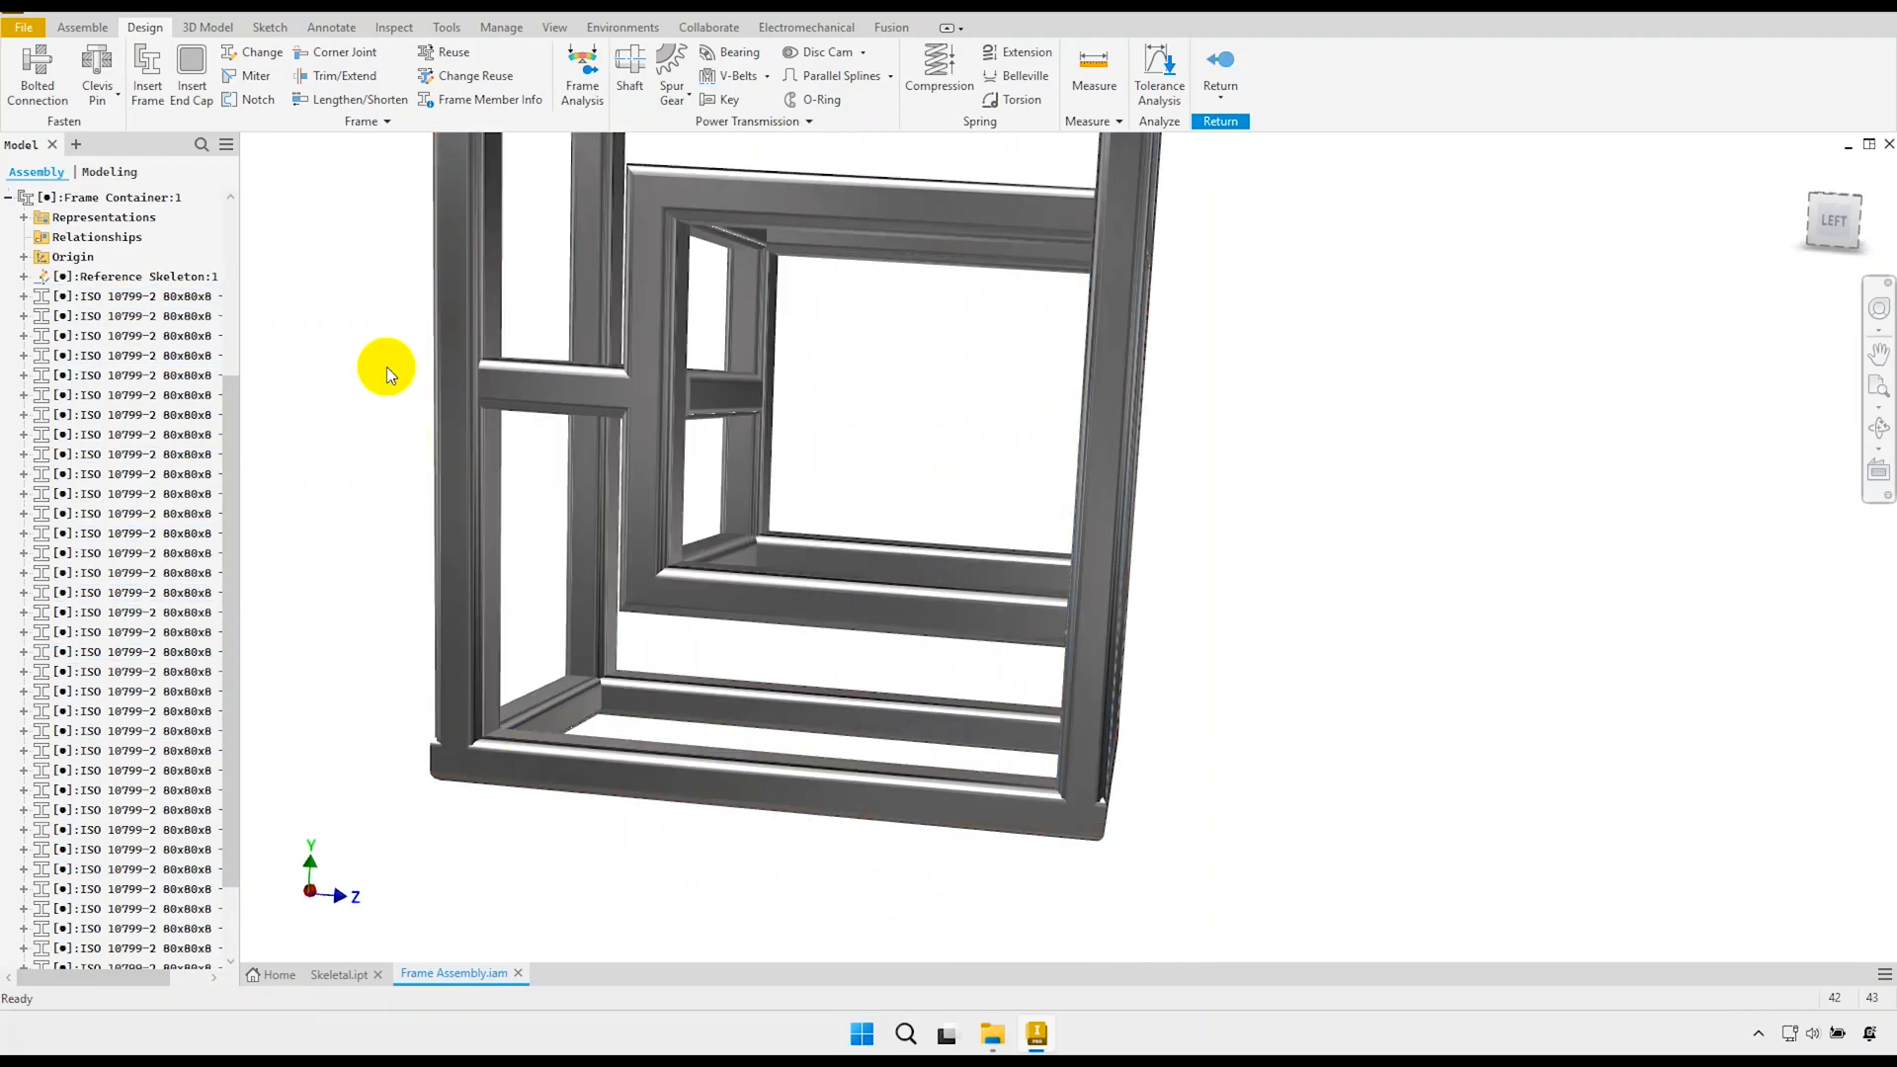
click(345, 76)
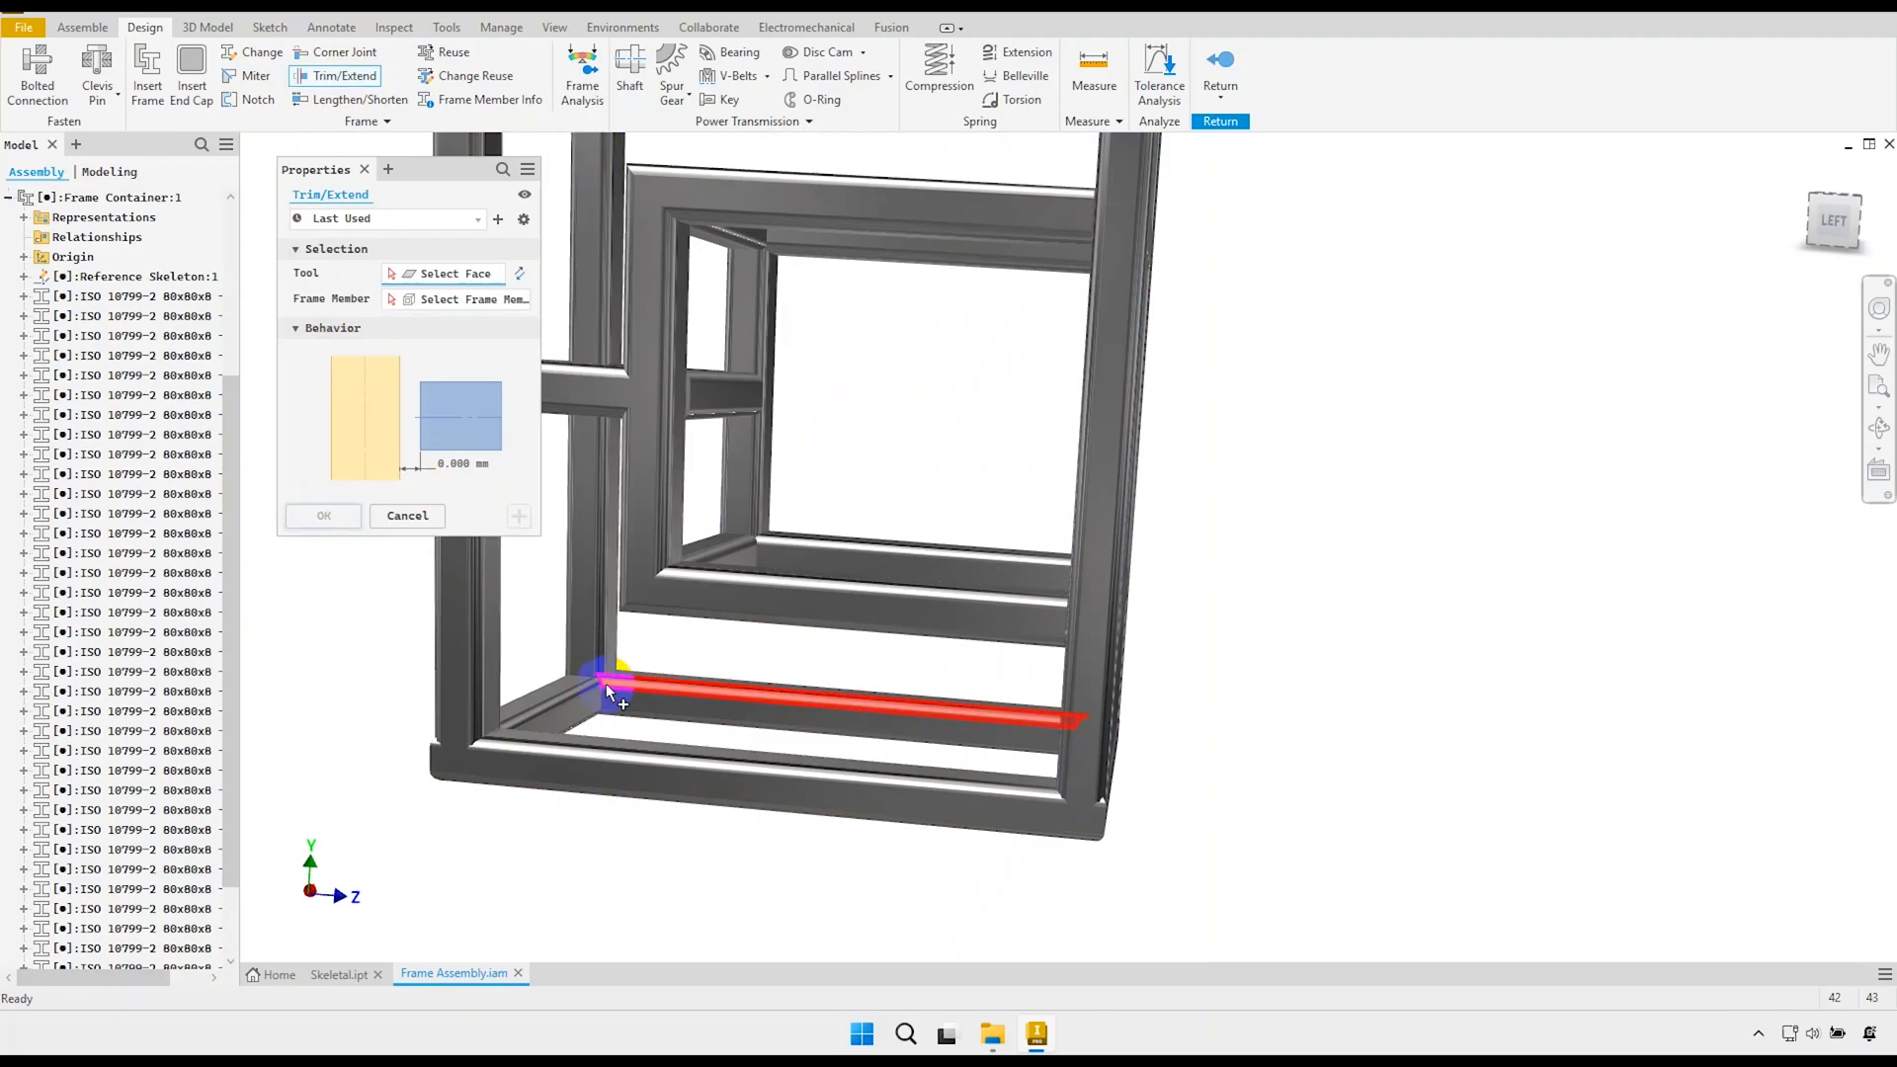
shift+middle_drag(607, 684, 700, 712)
scroll(594, 789, up, 3)
click(597, 810)
scroll(782, 754, down, 3)
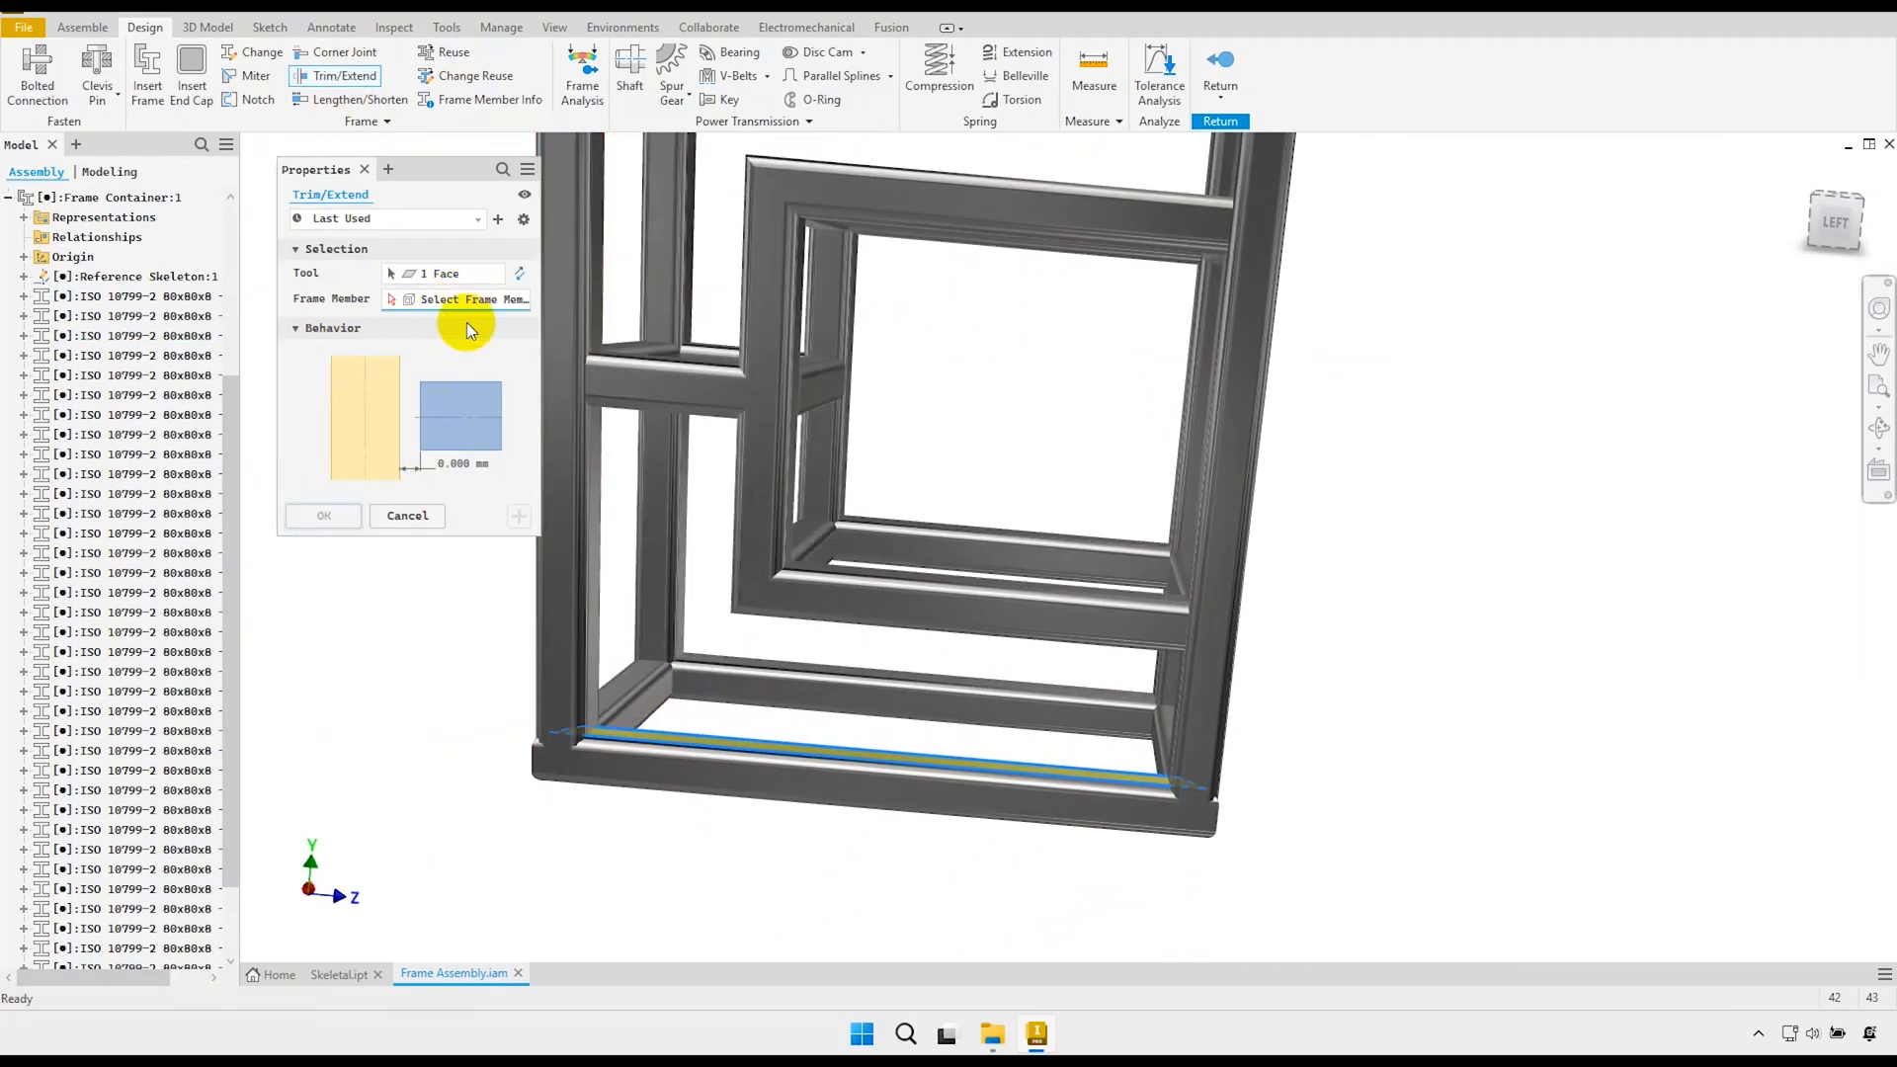
click(584, 635)
click(656, 580)
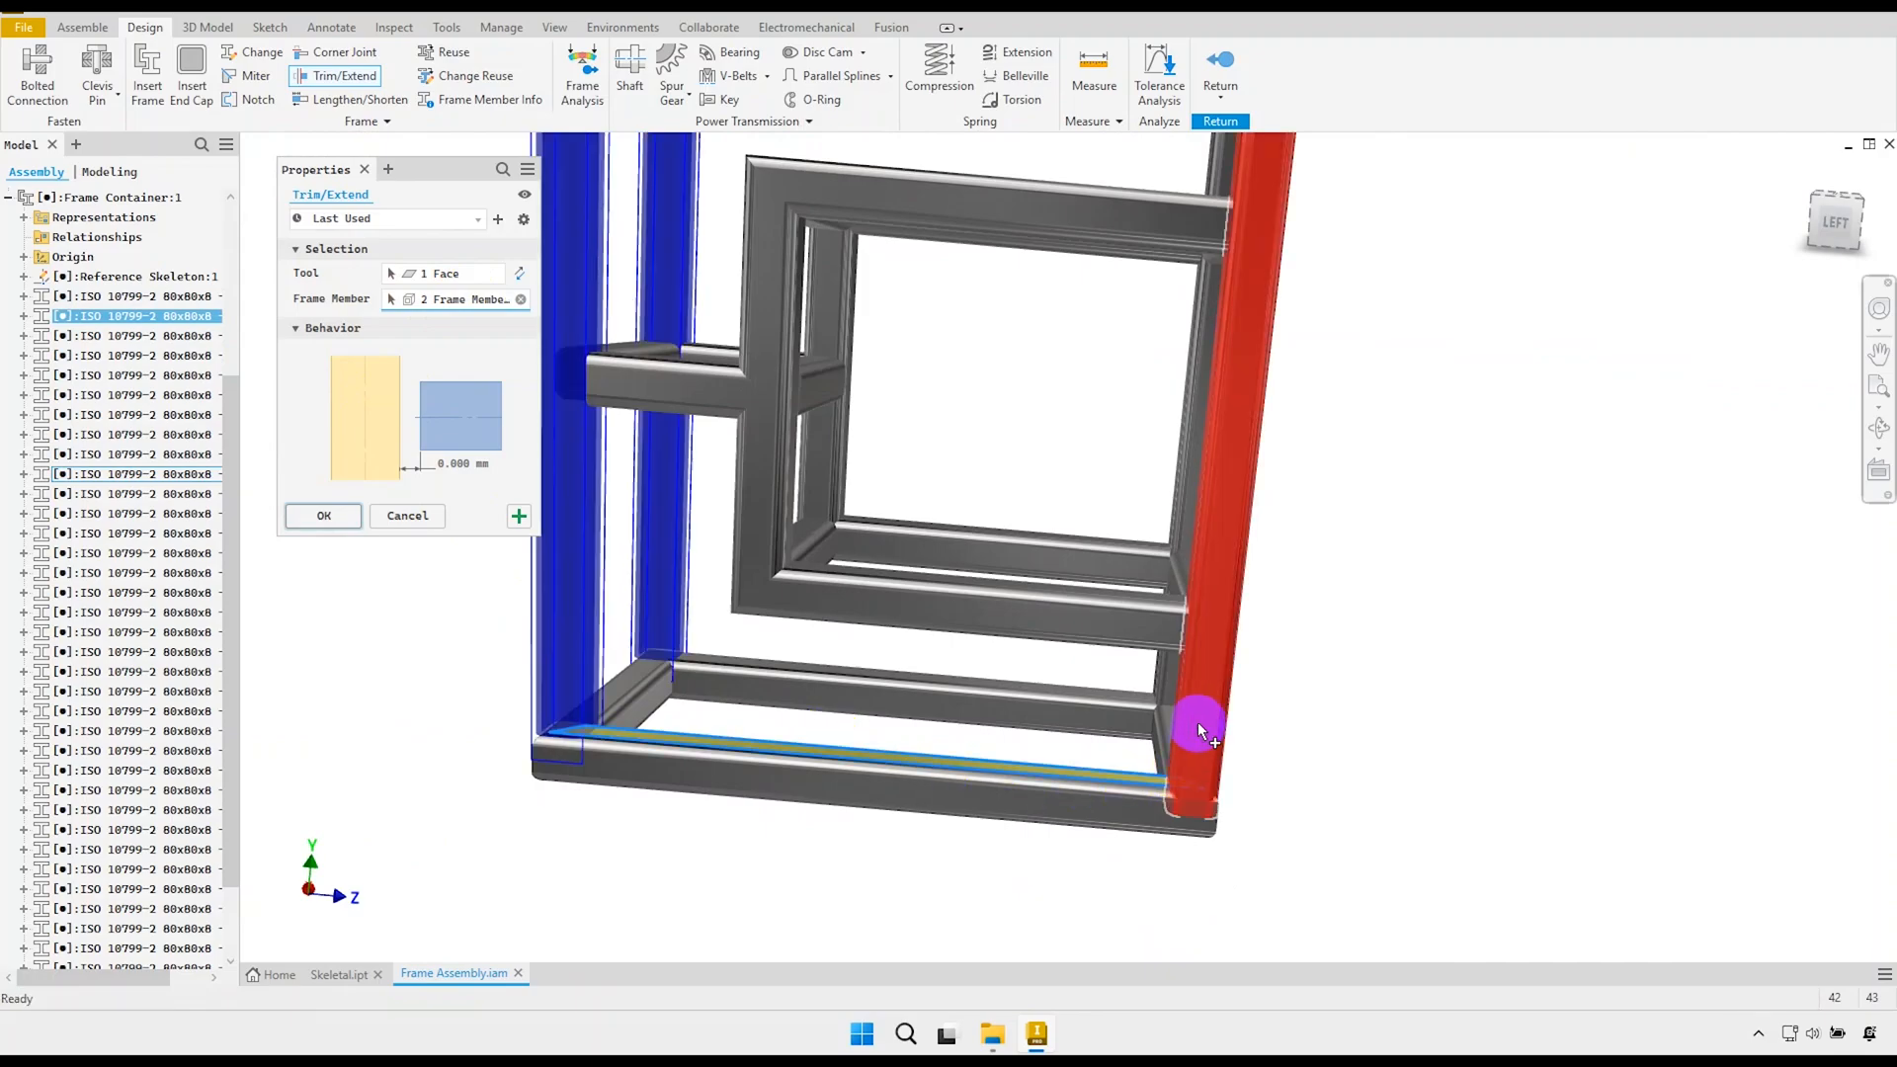
shift+middle_drag(976, 737, 1101, 695)
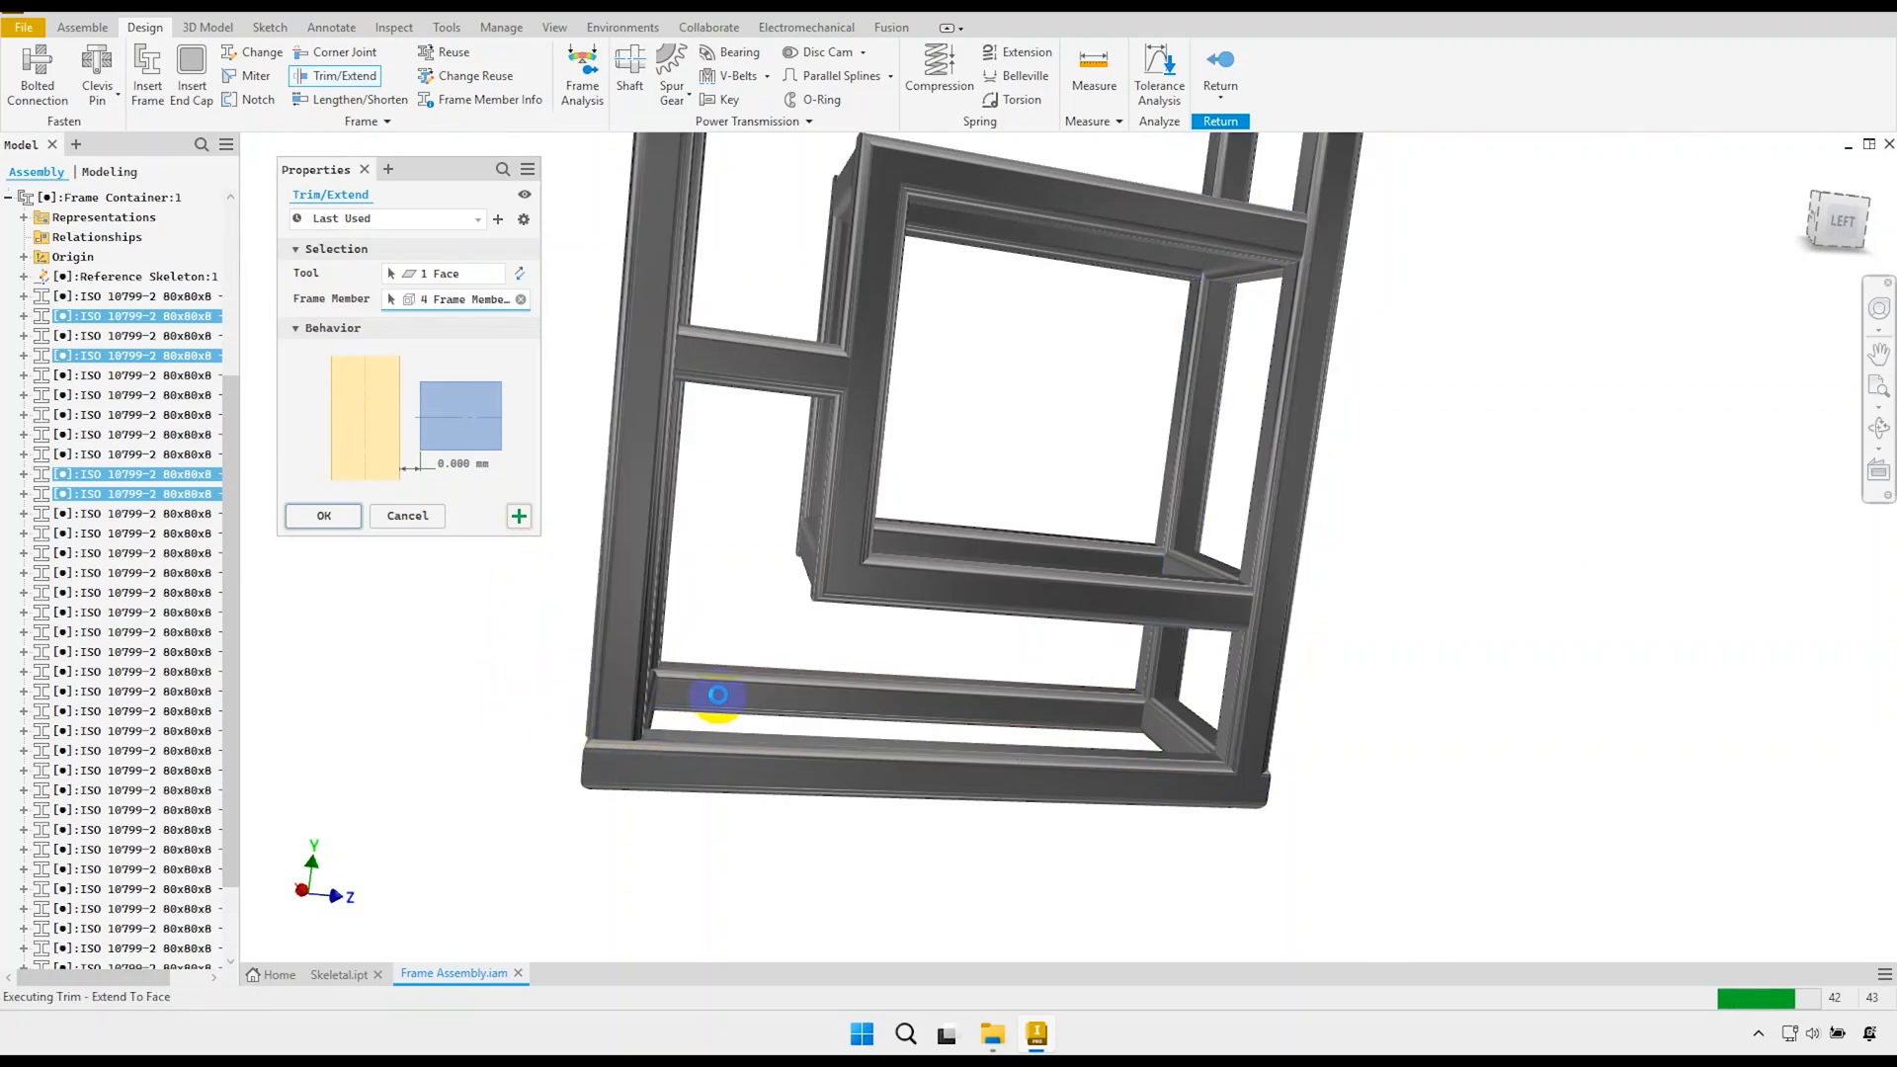
Try to trim the four vertical corner posts to the underside of the top frame, with 0.000 mm offset.
scroll(732, 638, down, 4)
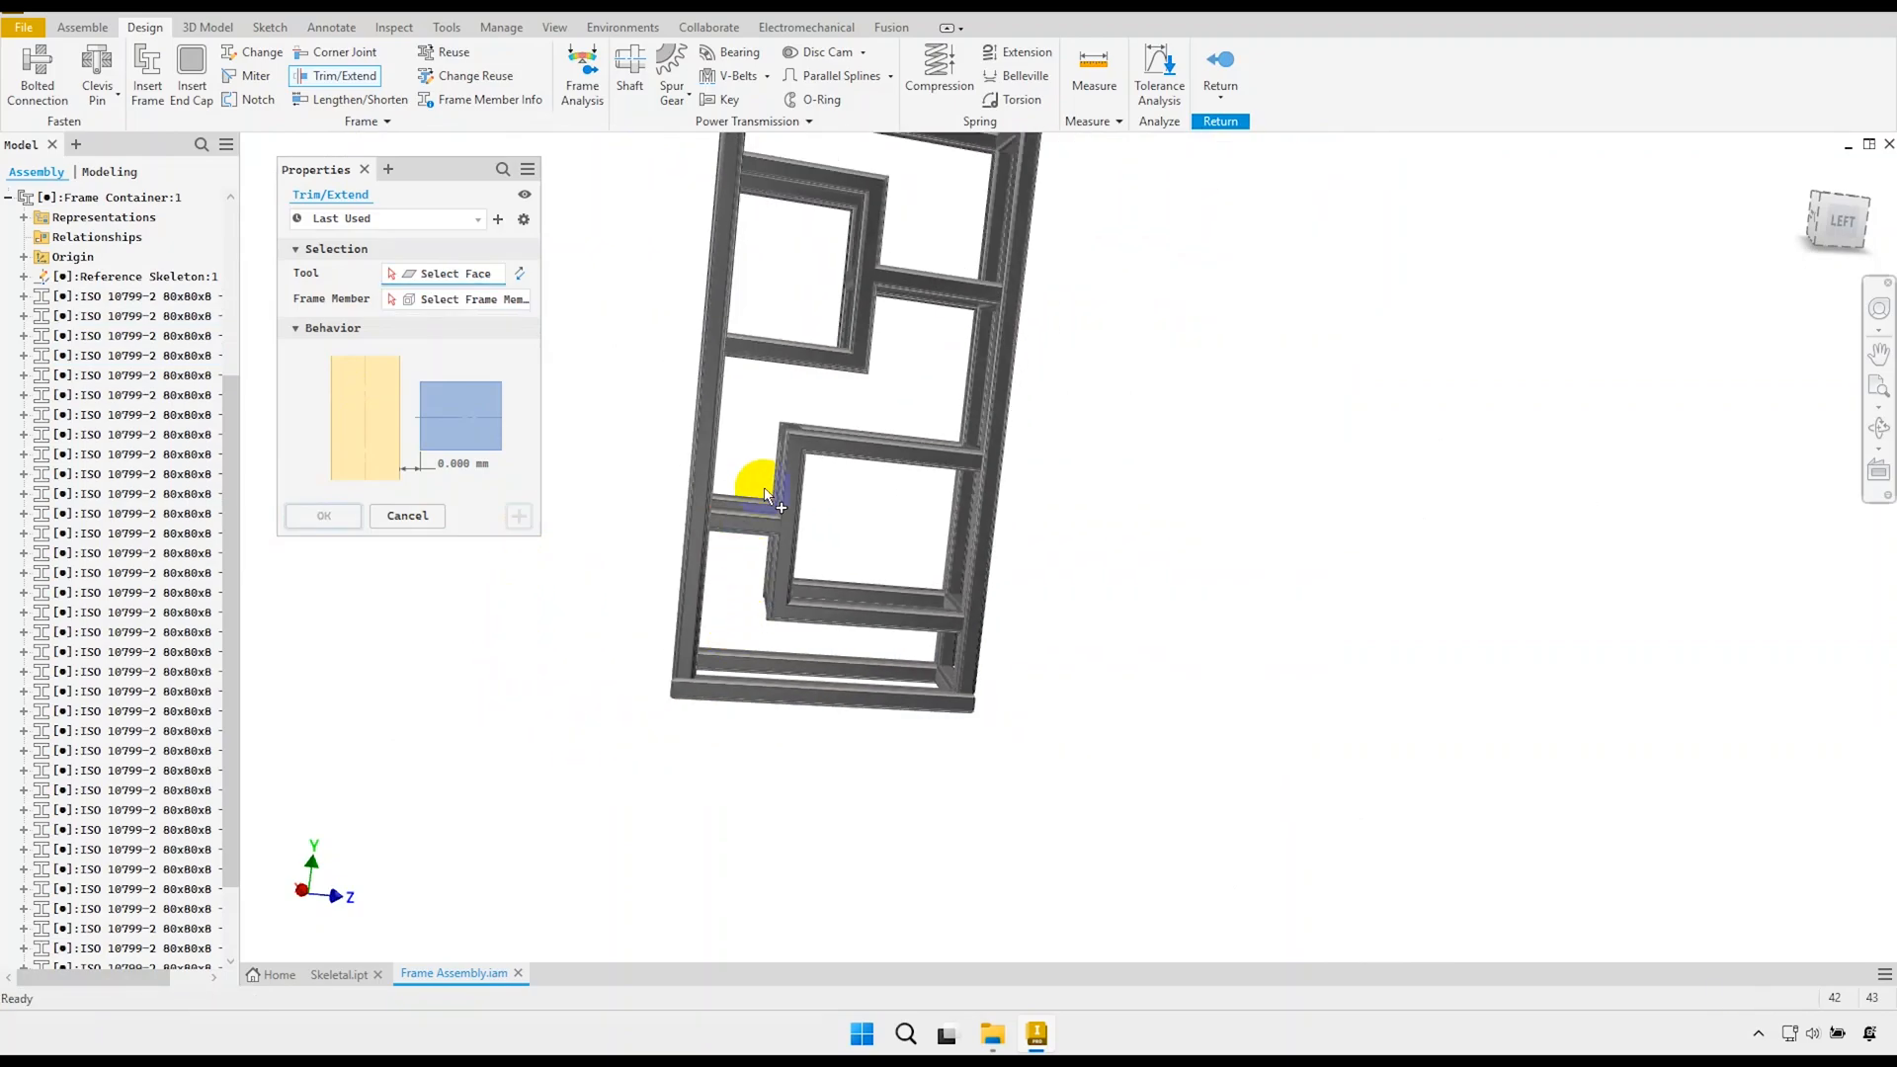
scroll(755, 480, down, 2)
middle_drag(755, 414, 666, 357)
scroll(733, 365, up, 3)
scroll(757, 388, up, 4)
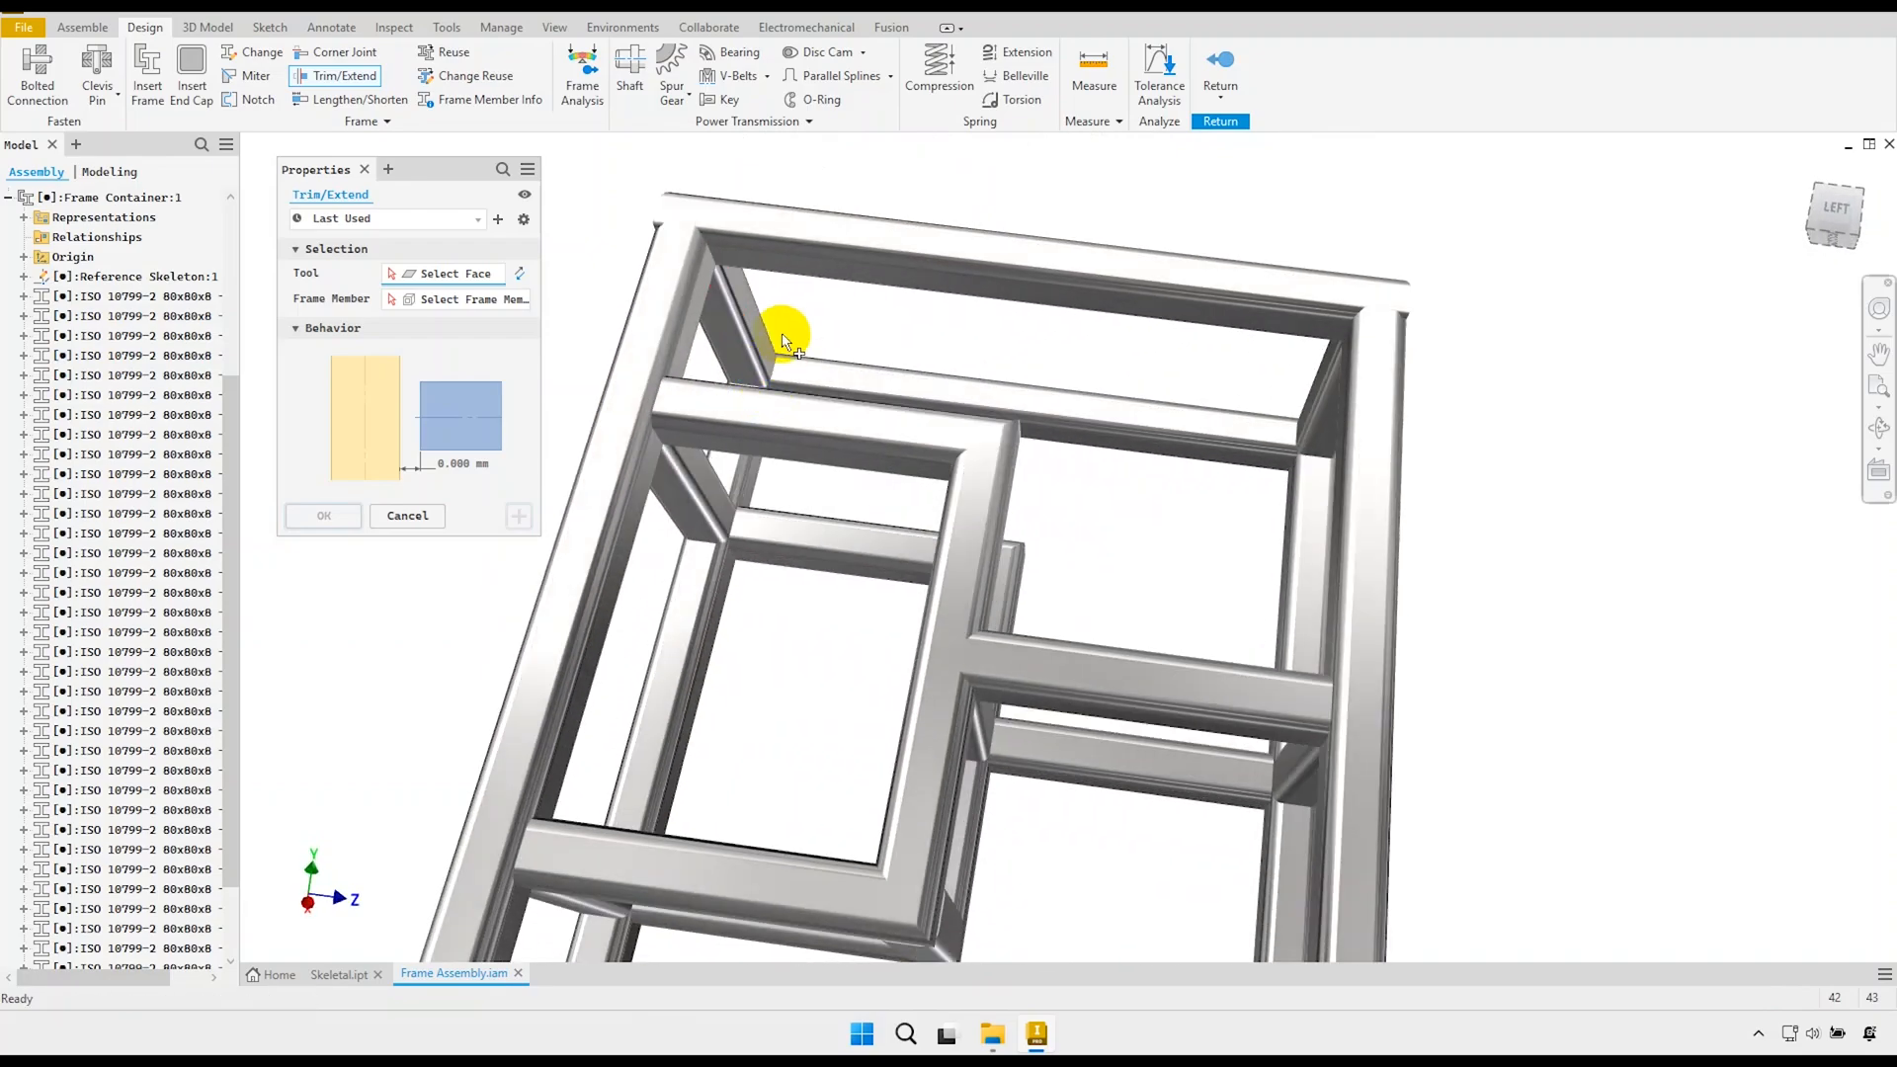
scroll(776, 395, up, 3)
click(748, 363)
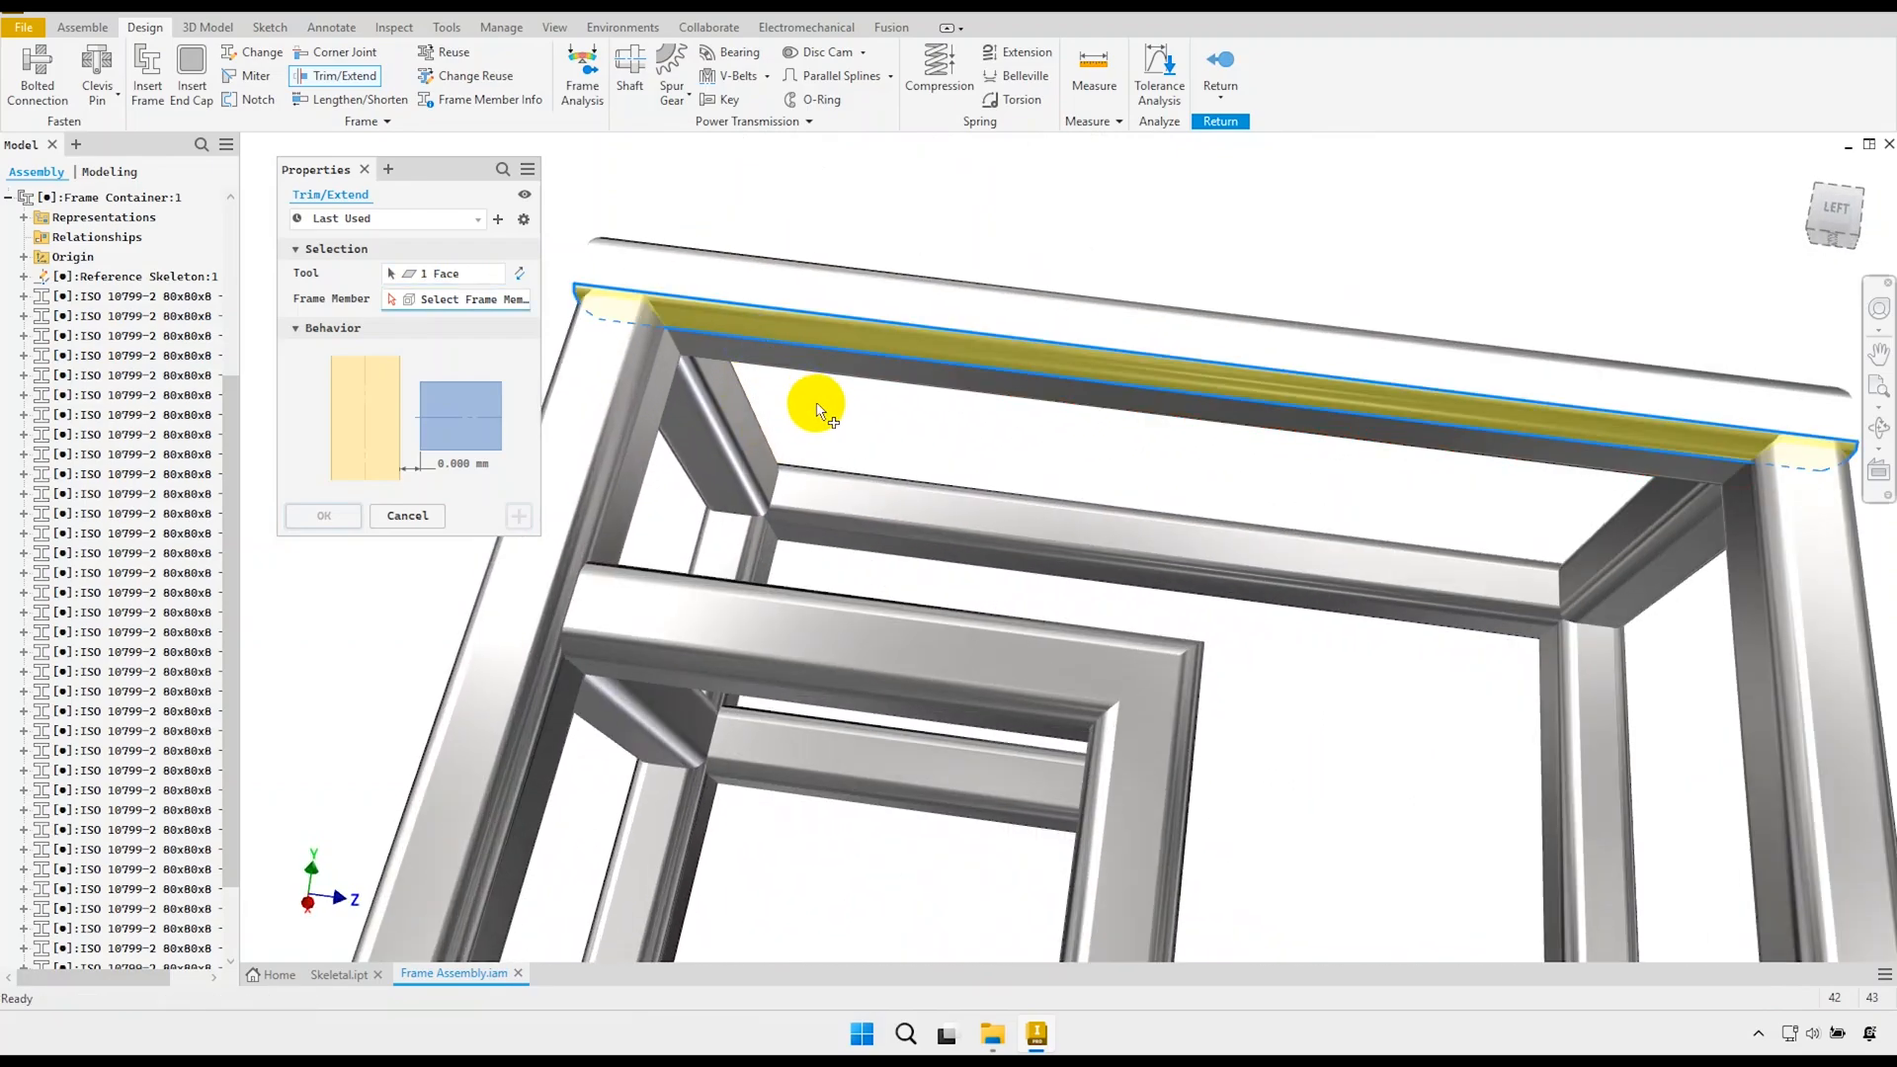
scroll(813, 402, down, 2)
click(691, 435)
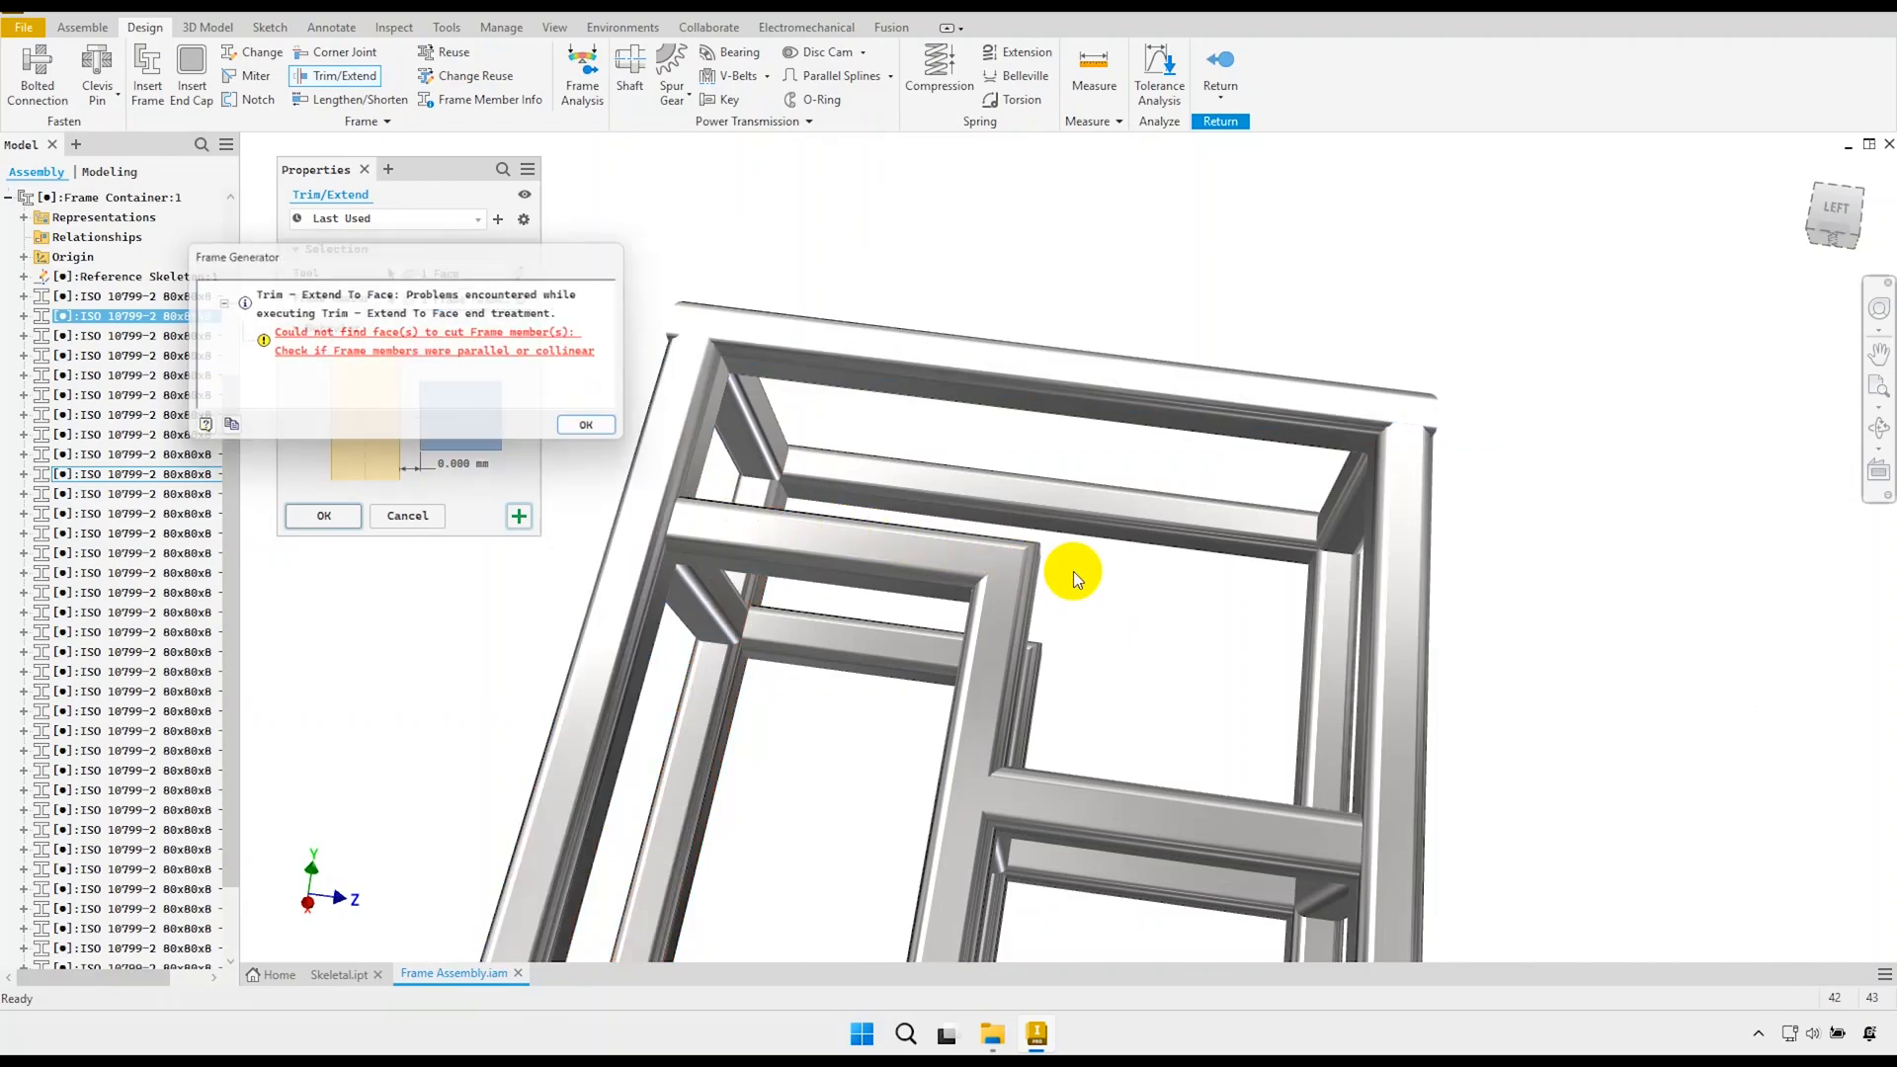
click(607, 433)
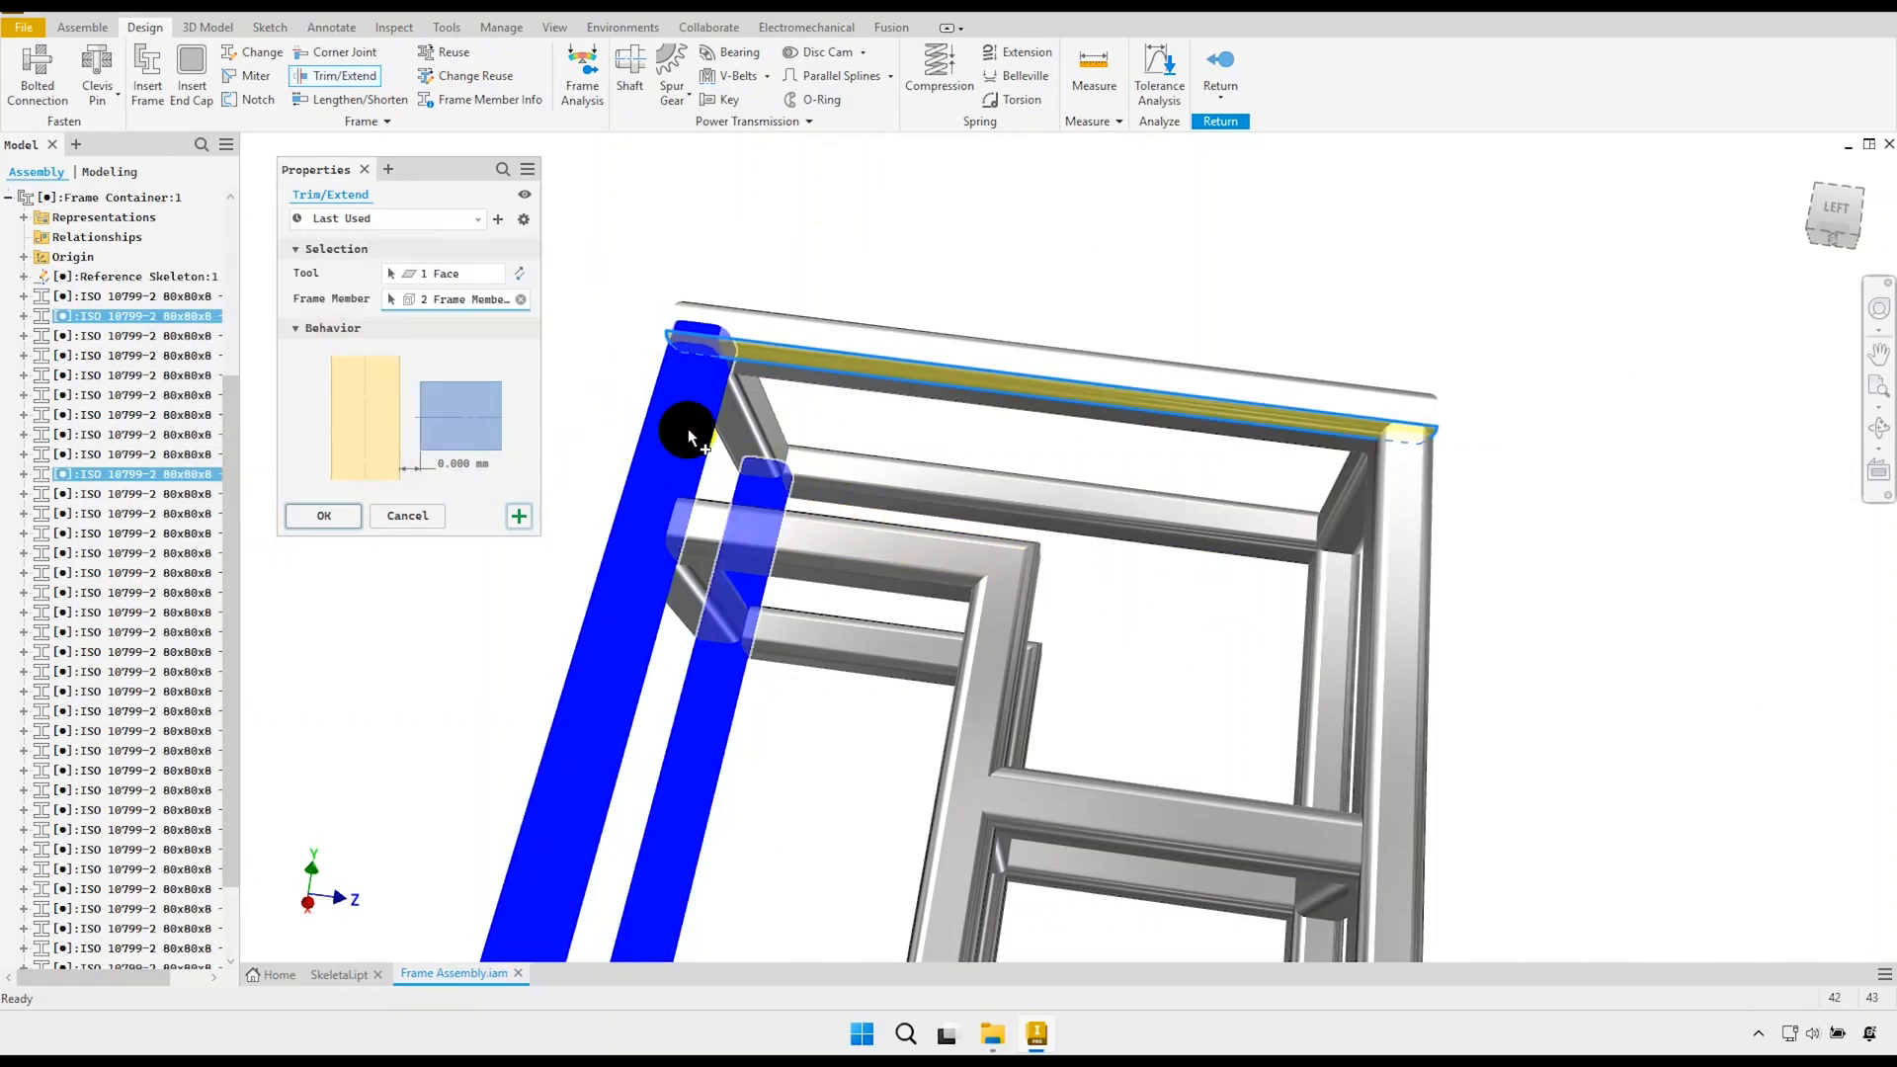
shift+middle_drag(802, 477, 834, 500)
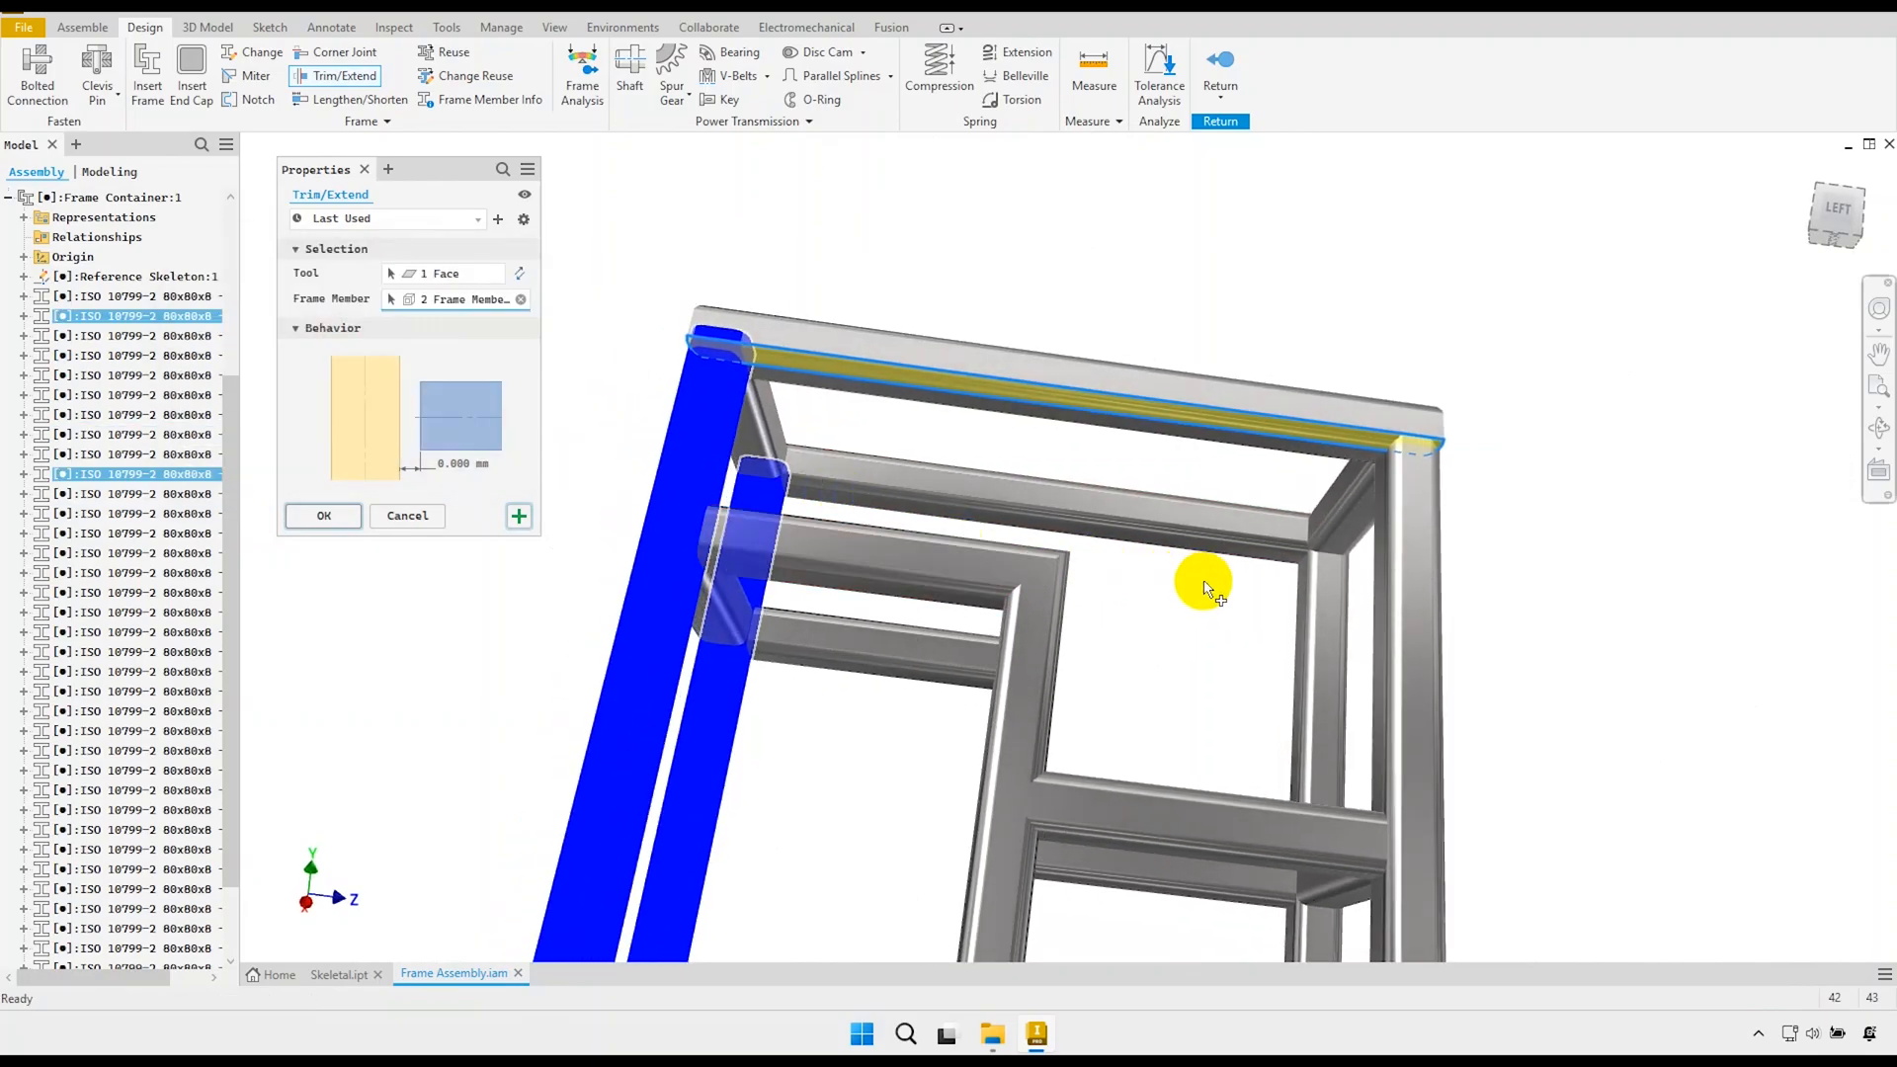
click(1319, 591)
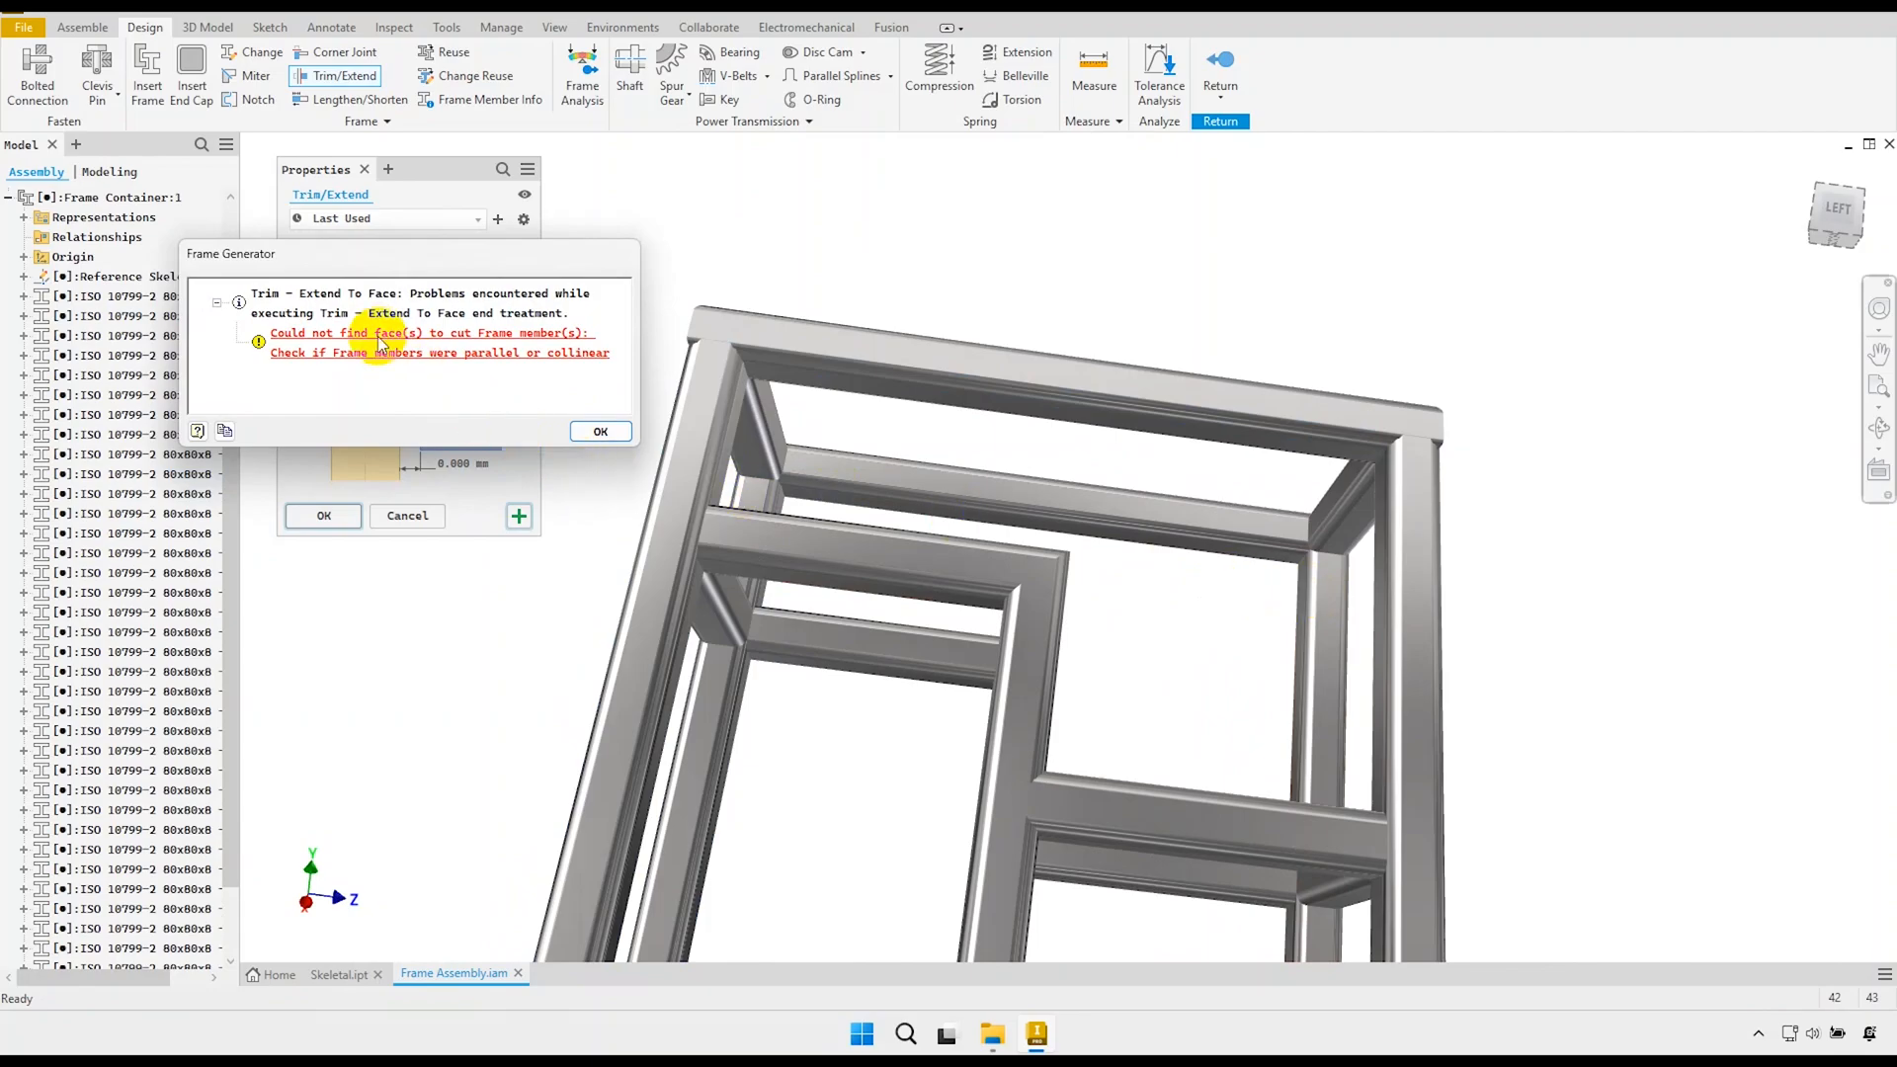
click(602, 435)
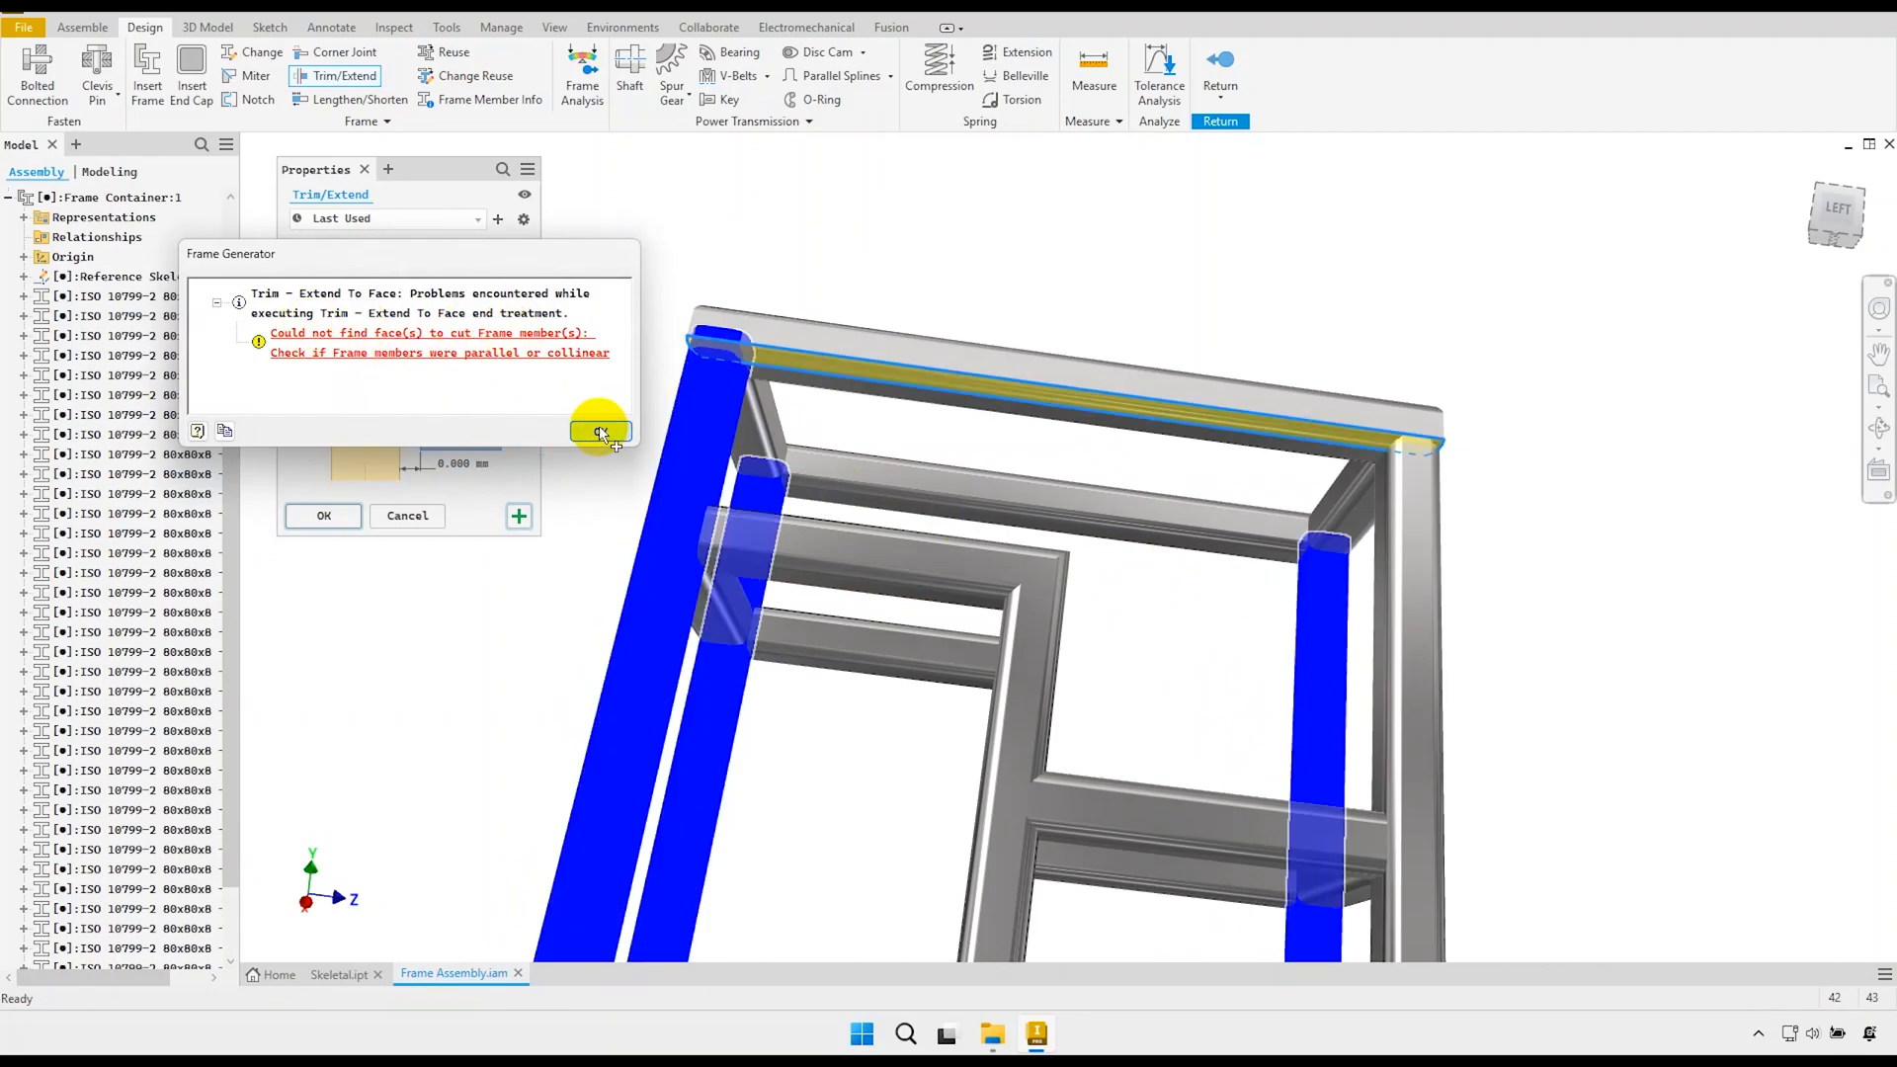
click(1407, 549)
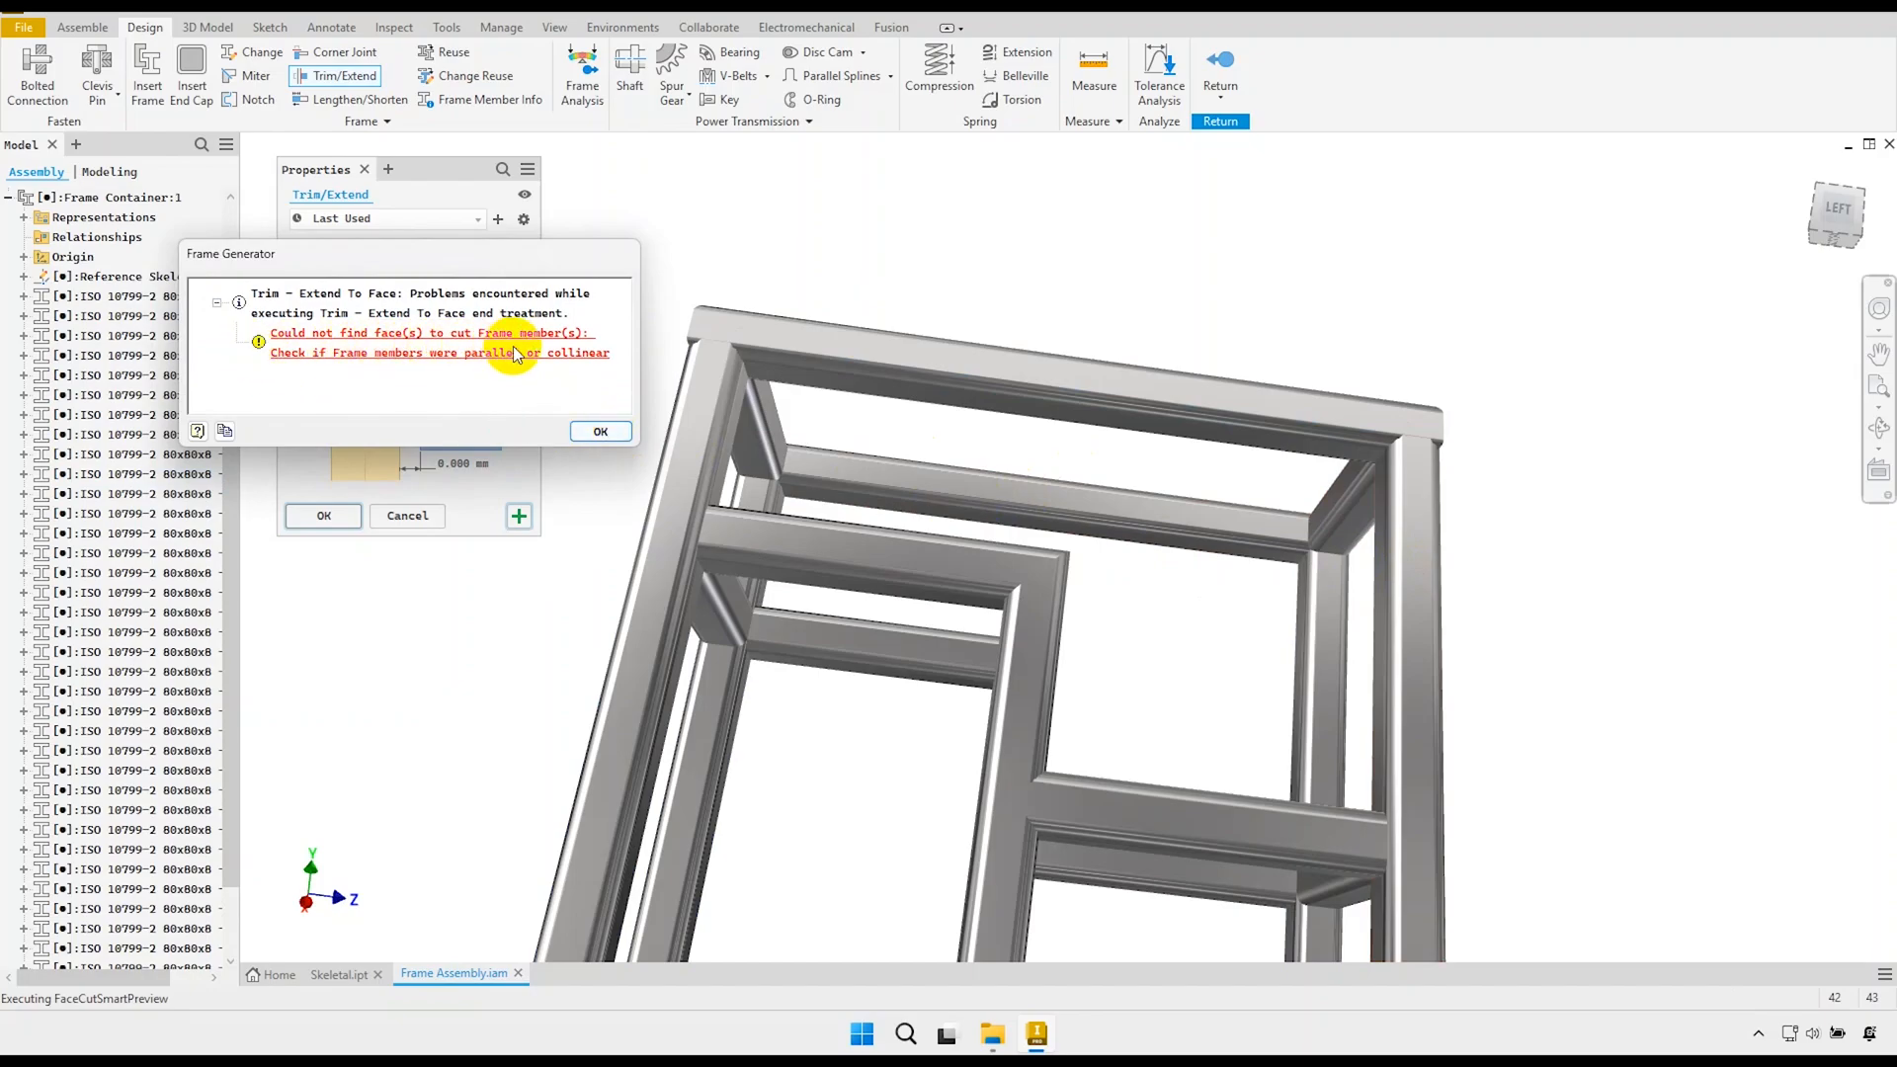
click(600, 432)
click(408, 515)
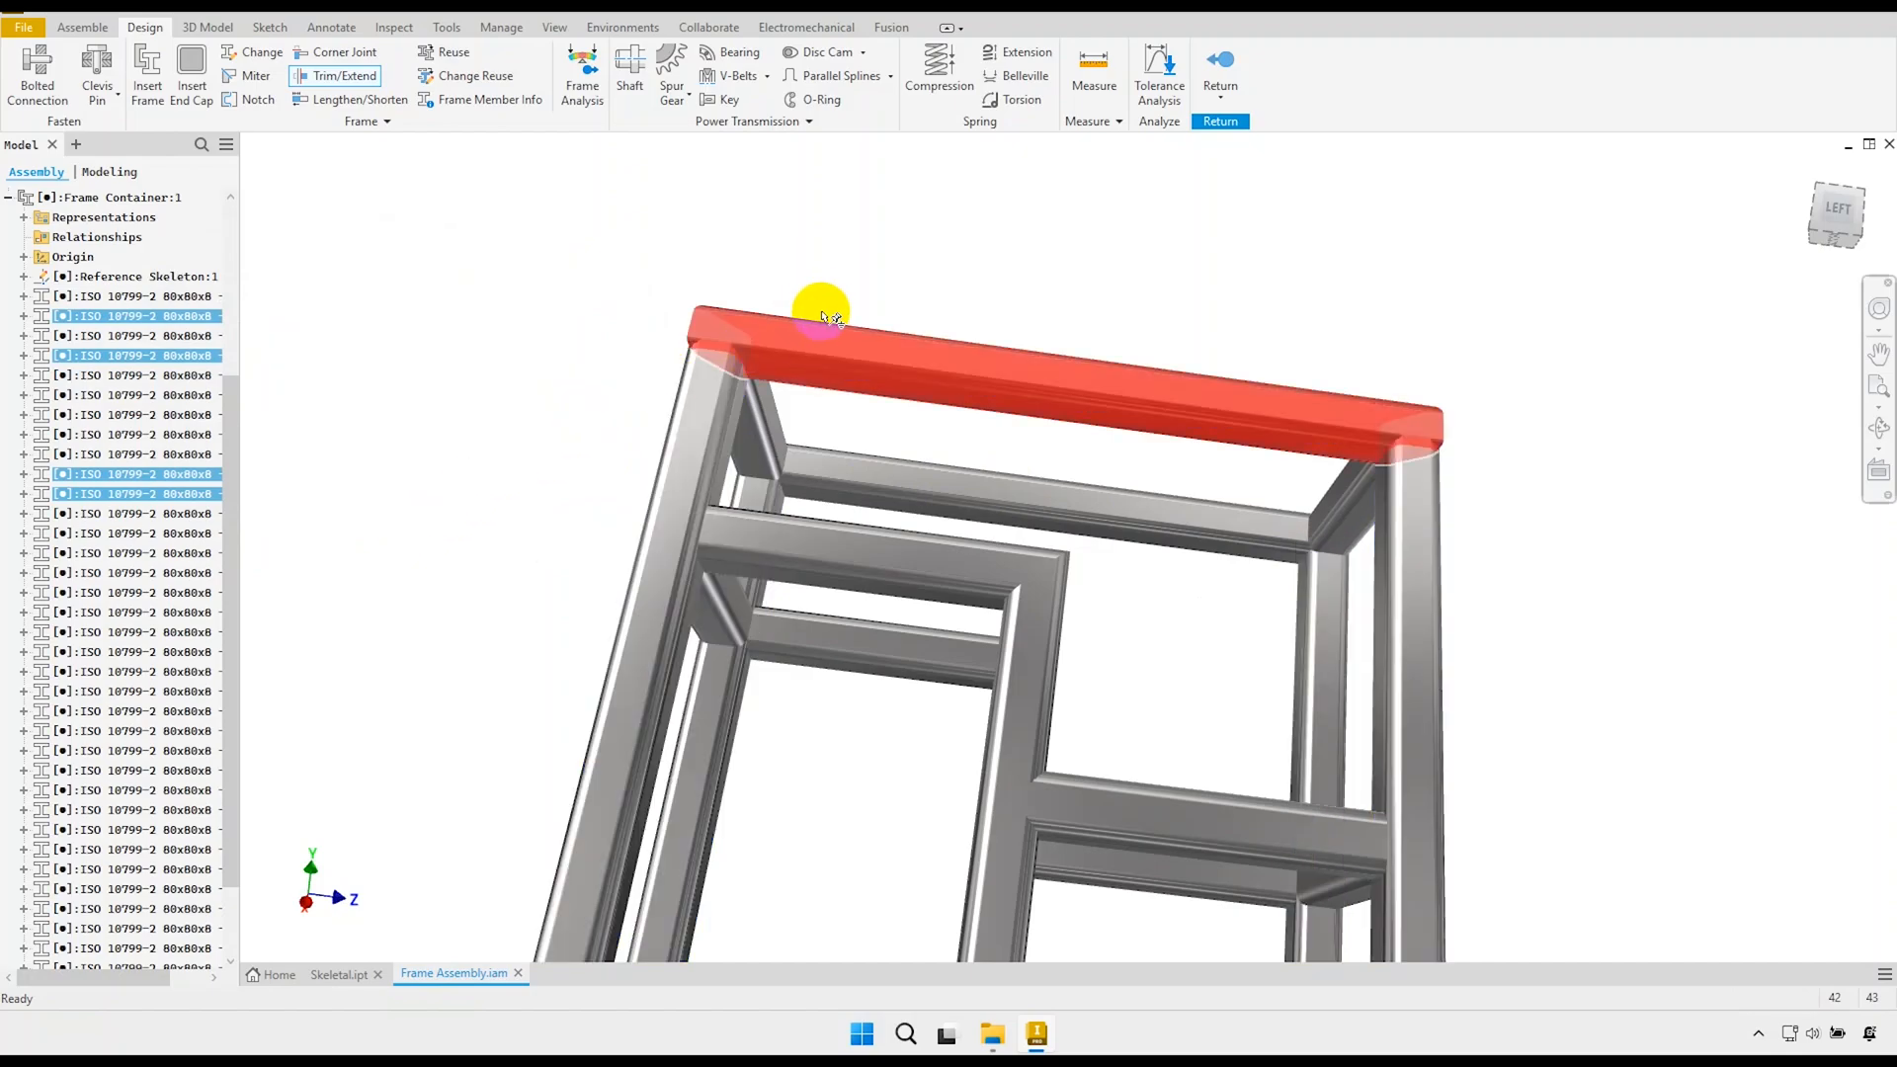
Examine how the upper ends of the corner posts meet the top frame, viewing the joint from several sides.
scroll(790, 336, up, 3)
shift+middle_drag(769, 370, 971, 465)
scroll(963, 463, up, 8)
click(739, 367)
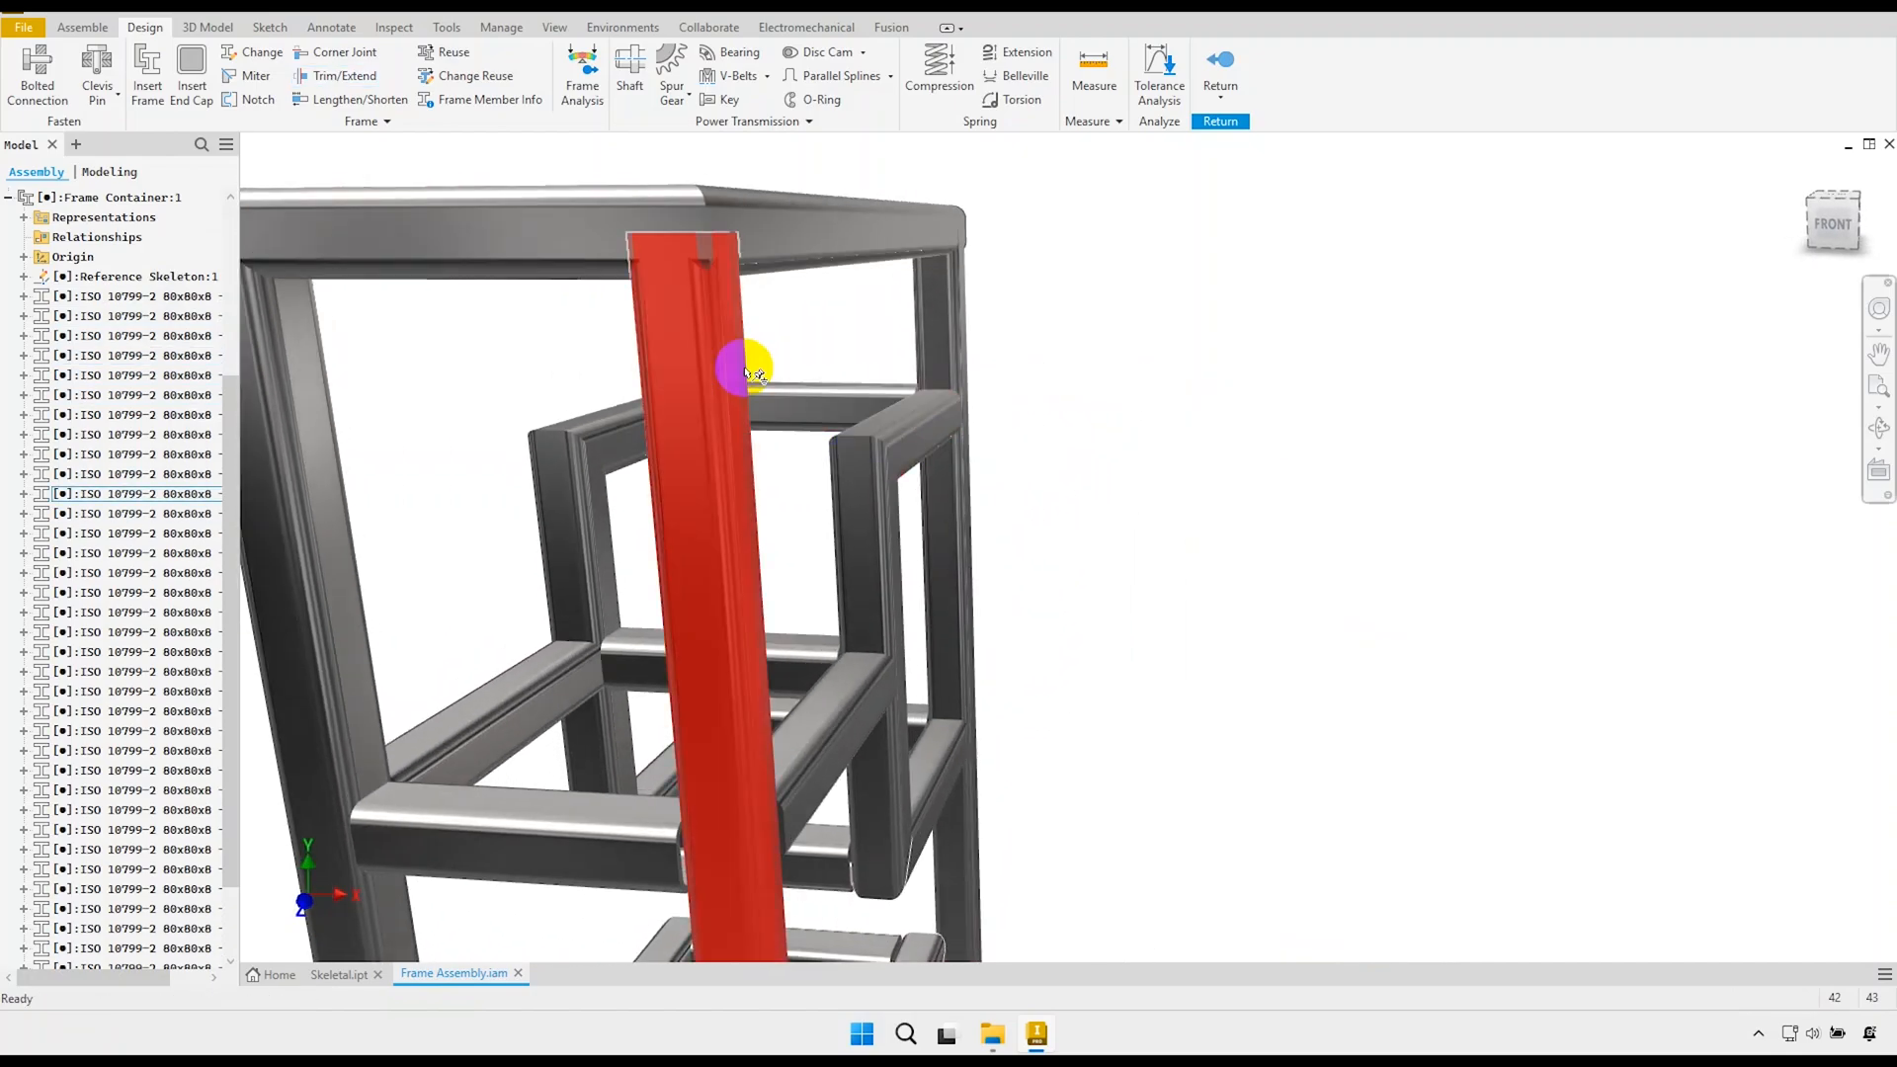
scroll(876, 356, down, 5)
shift+middle_drag(817, 348, 869, 314)
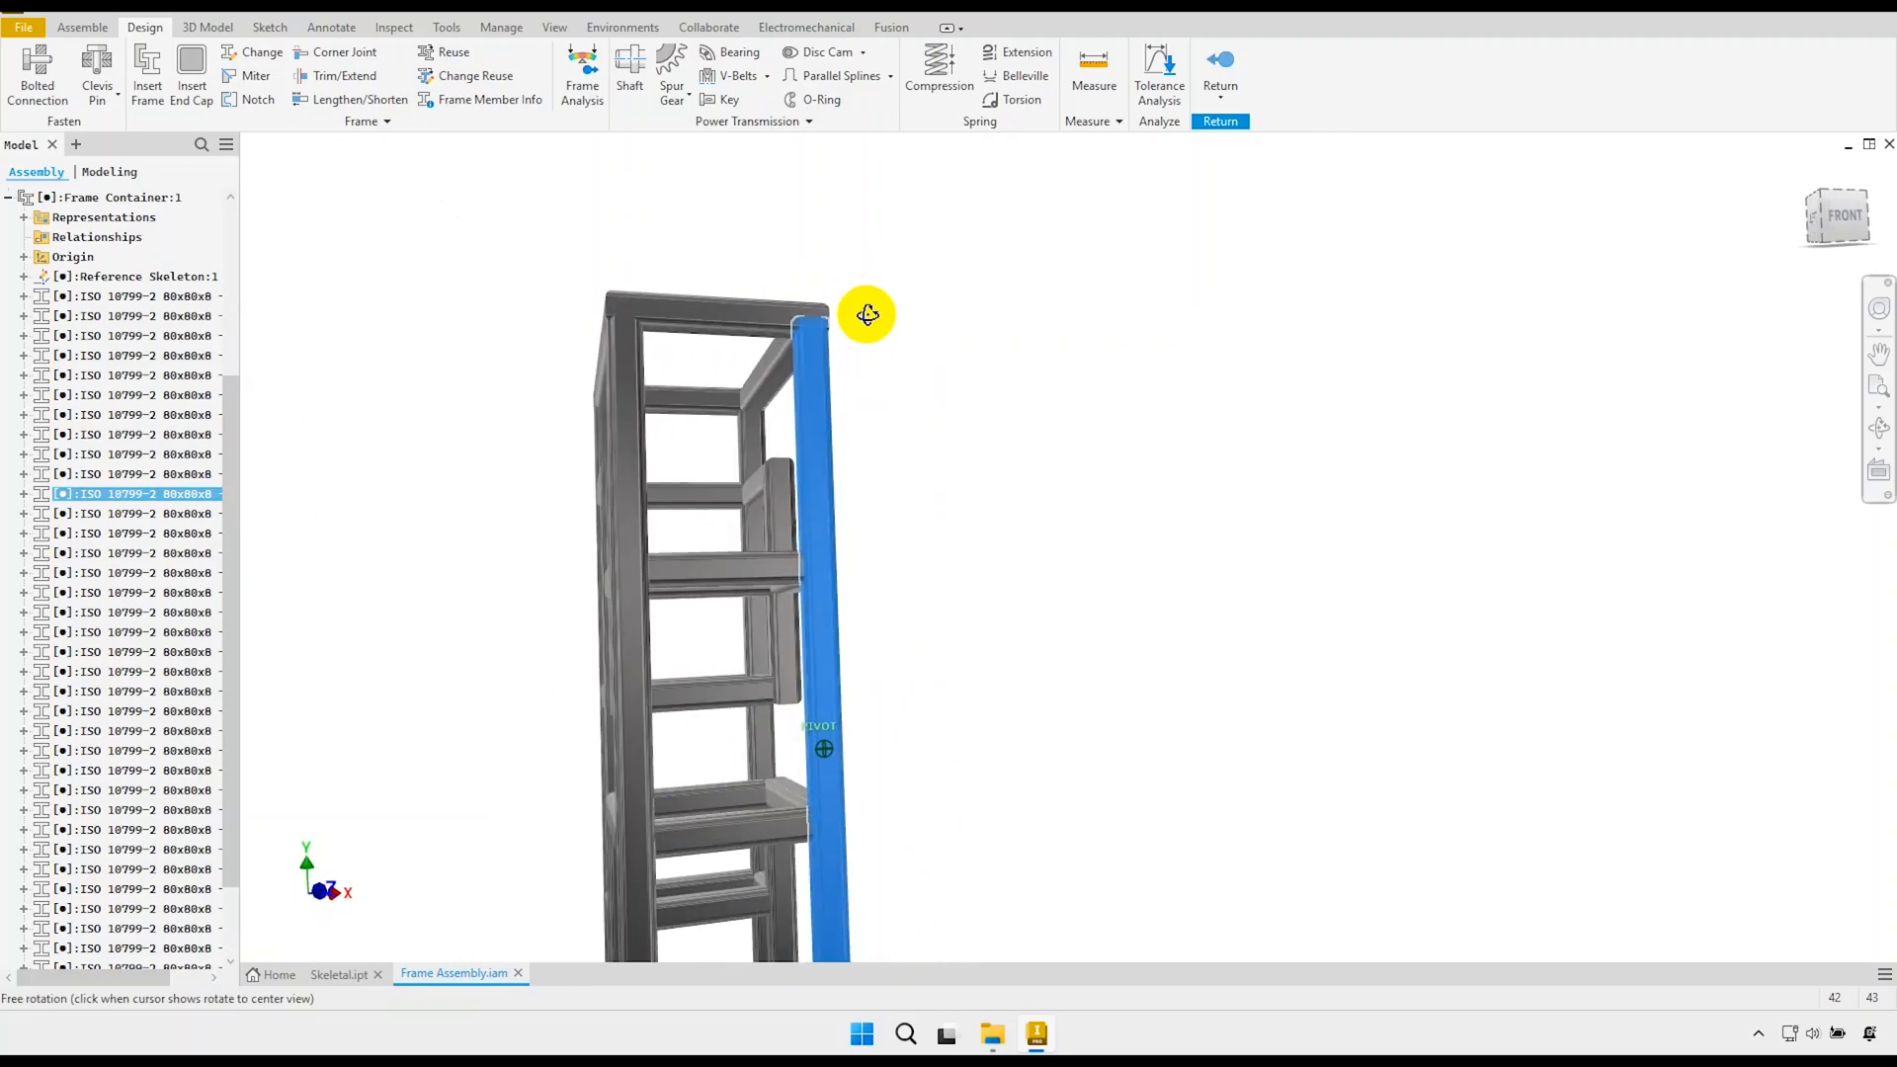
scroll(826, 318, up, 6)
scroll(799, 398, down, 5)
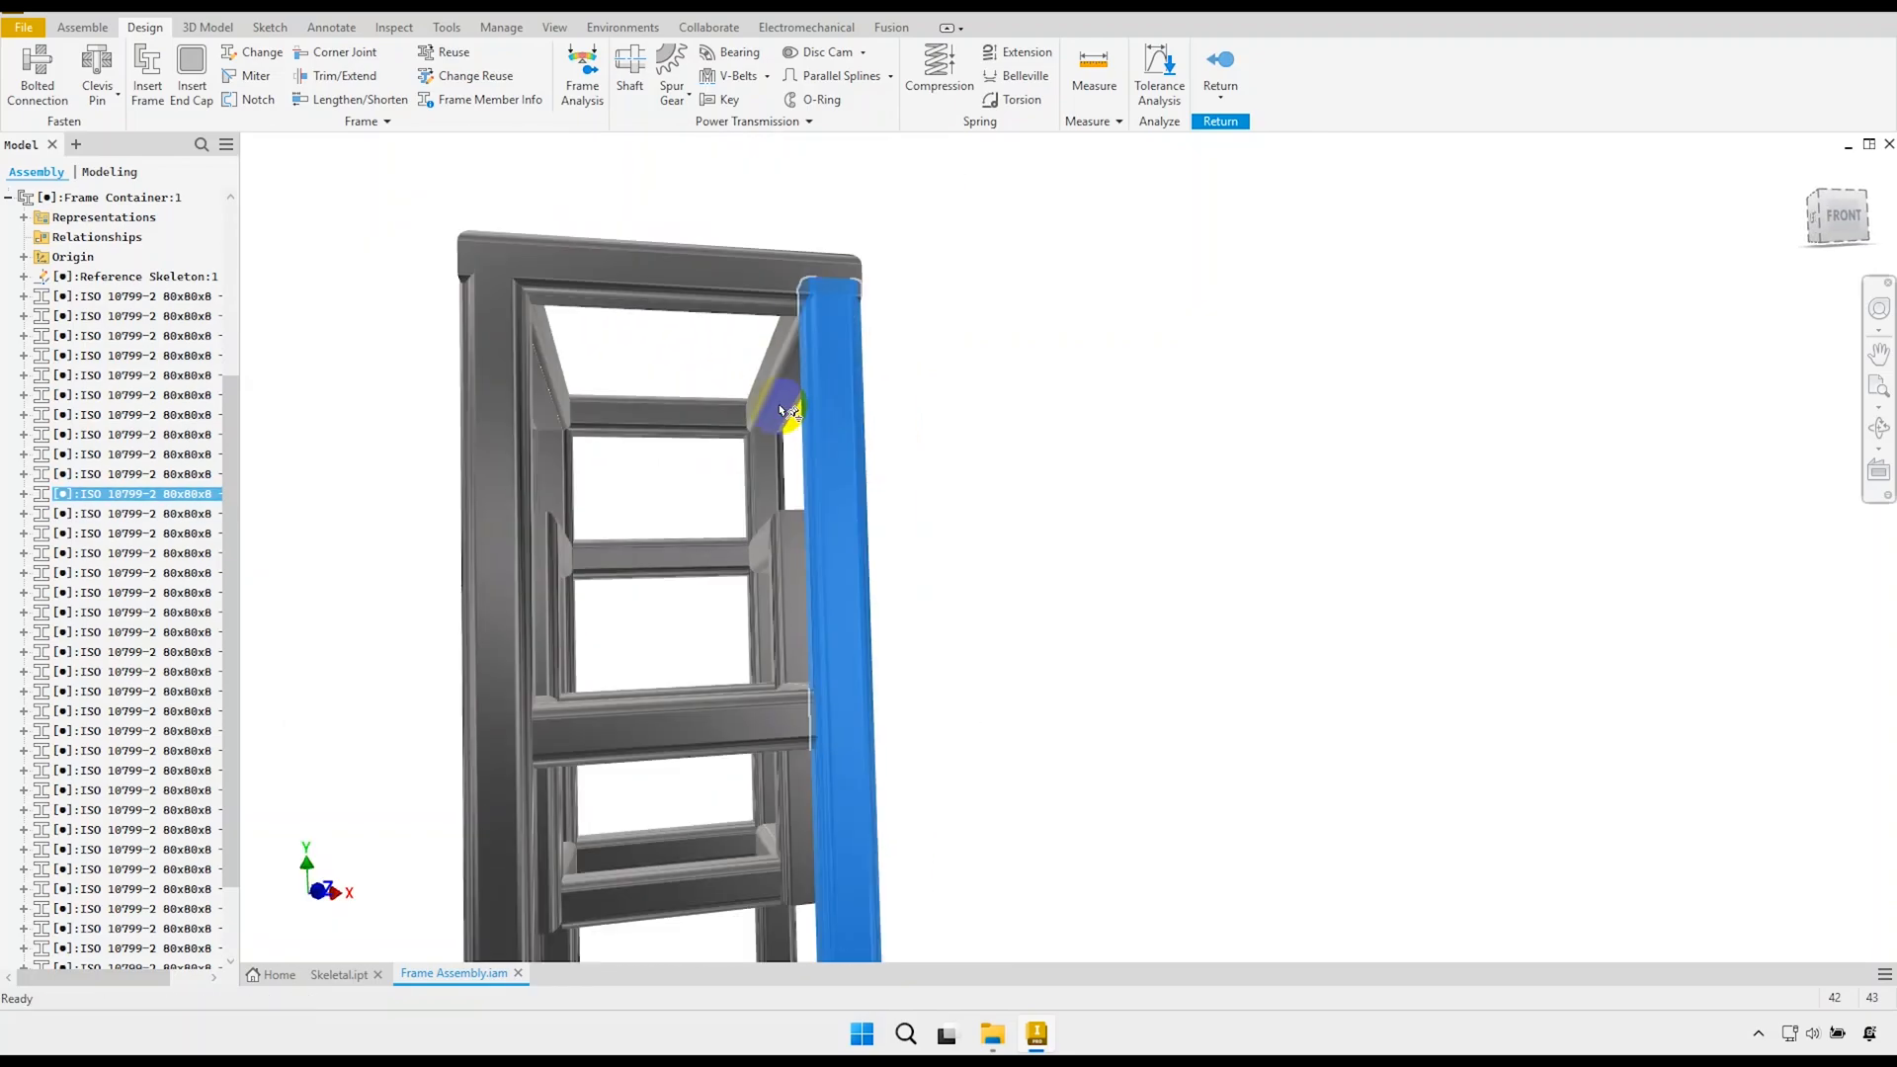
shift+middle_drag(797, 406, 842, 418)
scroll(842, 418, down, 4)
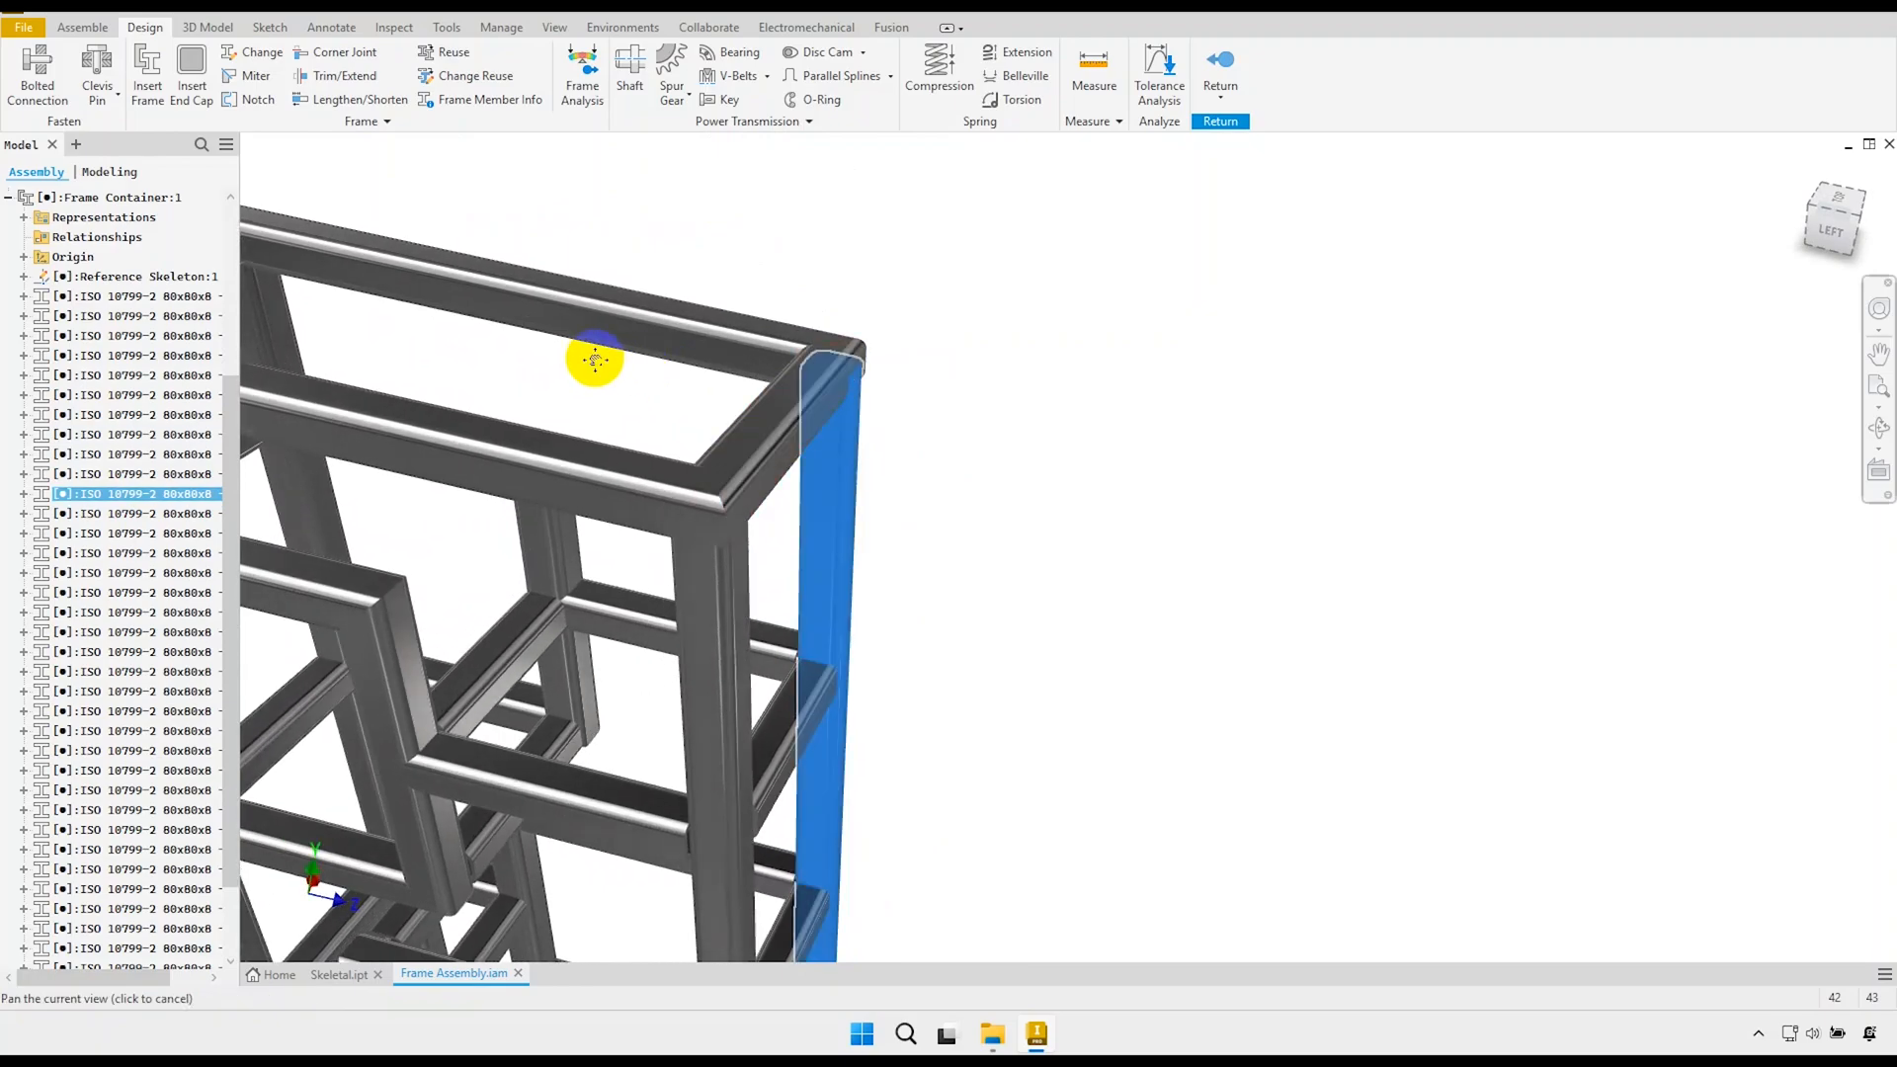
scroll(669, 309, up, 6)
scroll(702, 310, down, 6)
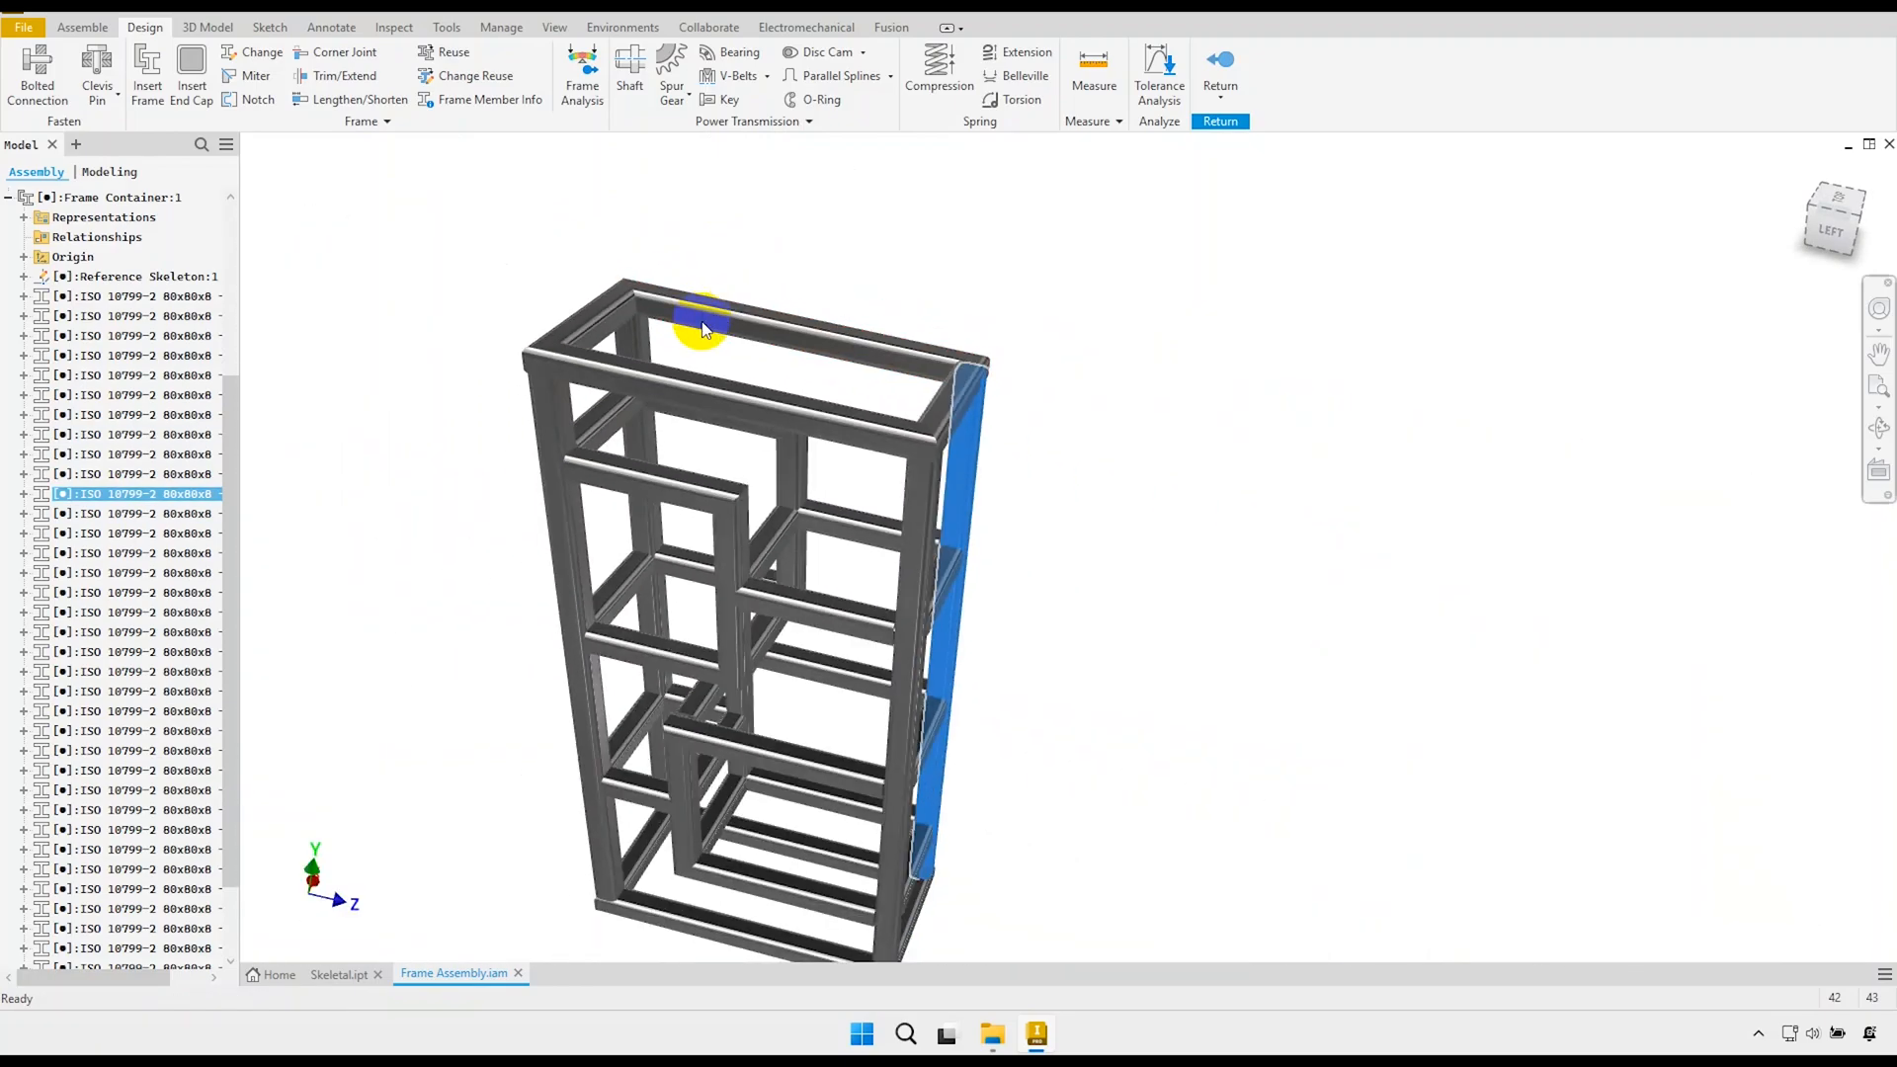
Trim the upper ends of the four vertical corner posts to the underside of the top frame, with 0.000 mm offset.
shift+middle_drag(700, 330, 682, 293)
scroll(717, 294, up, 5)
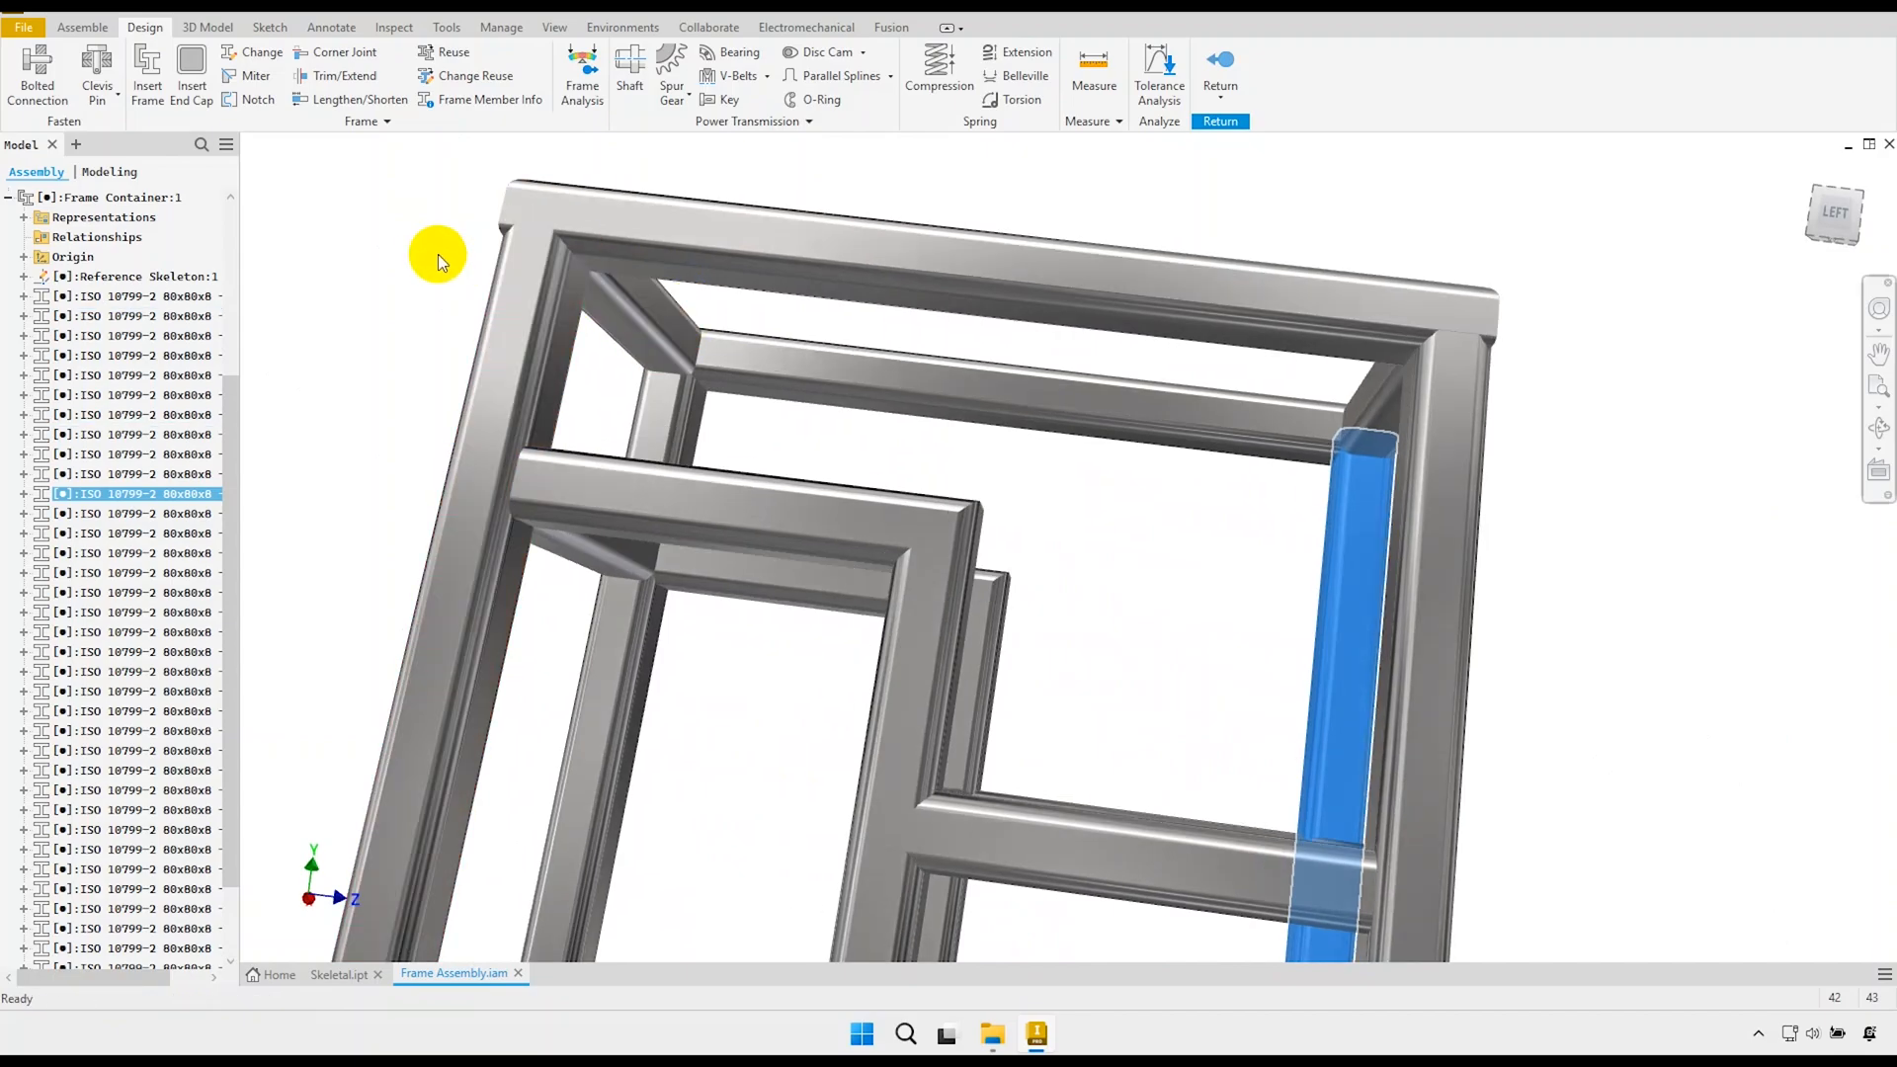
click(352, 78)
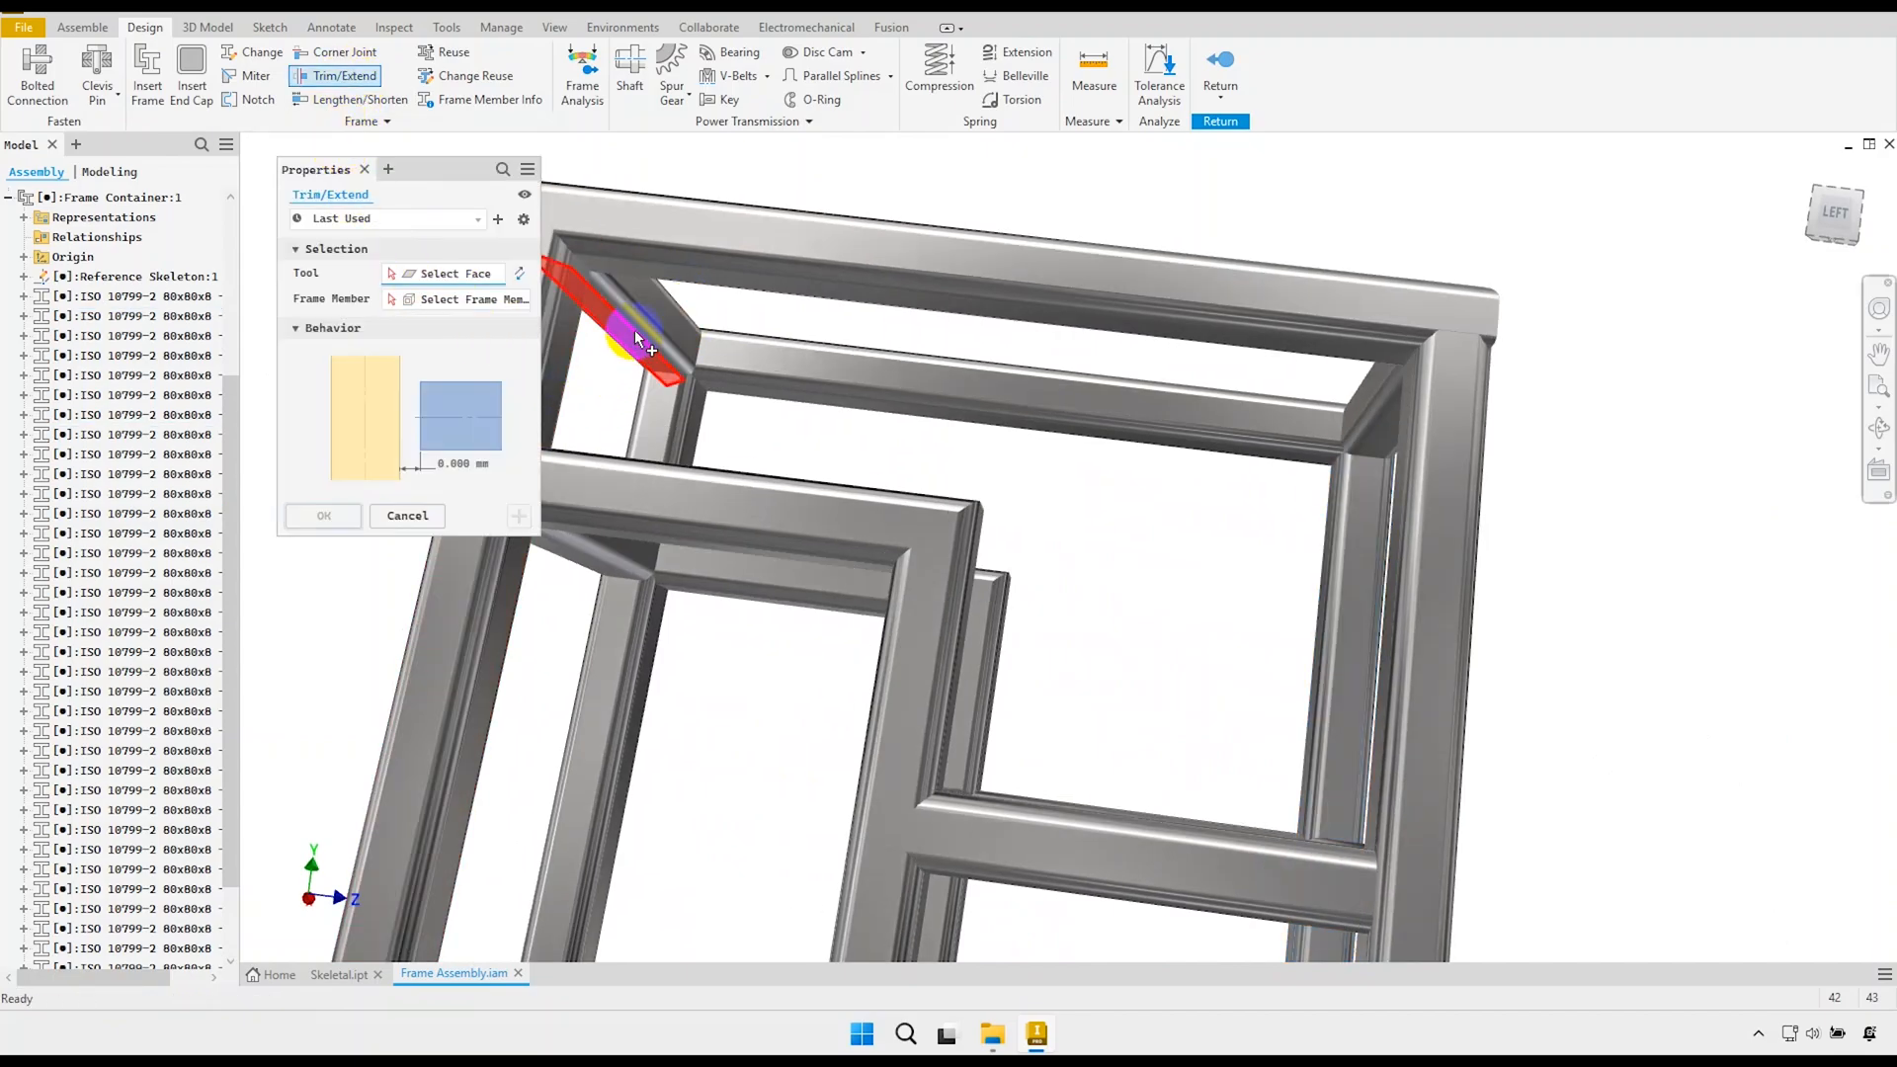
middle_drag(823, 432, 896, 425)
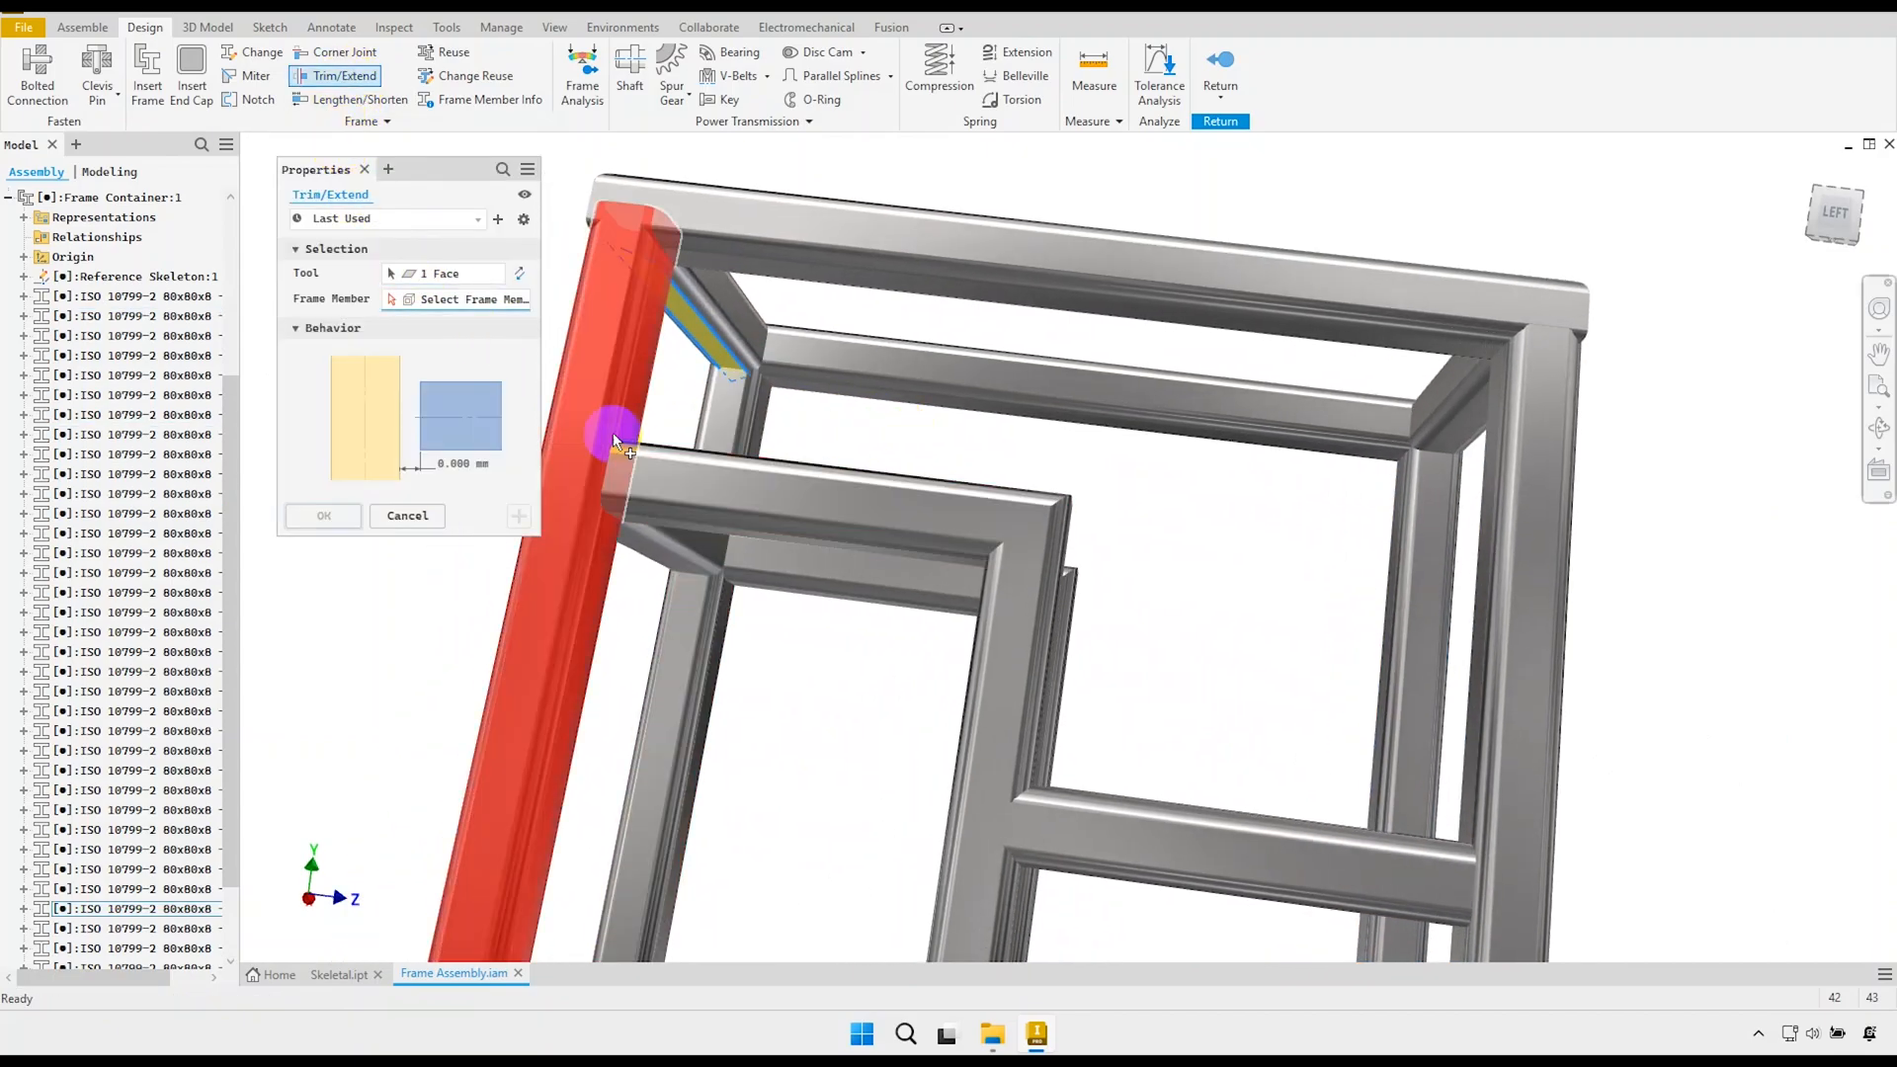
click(620, 332)
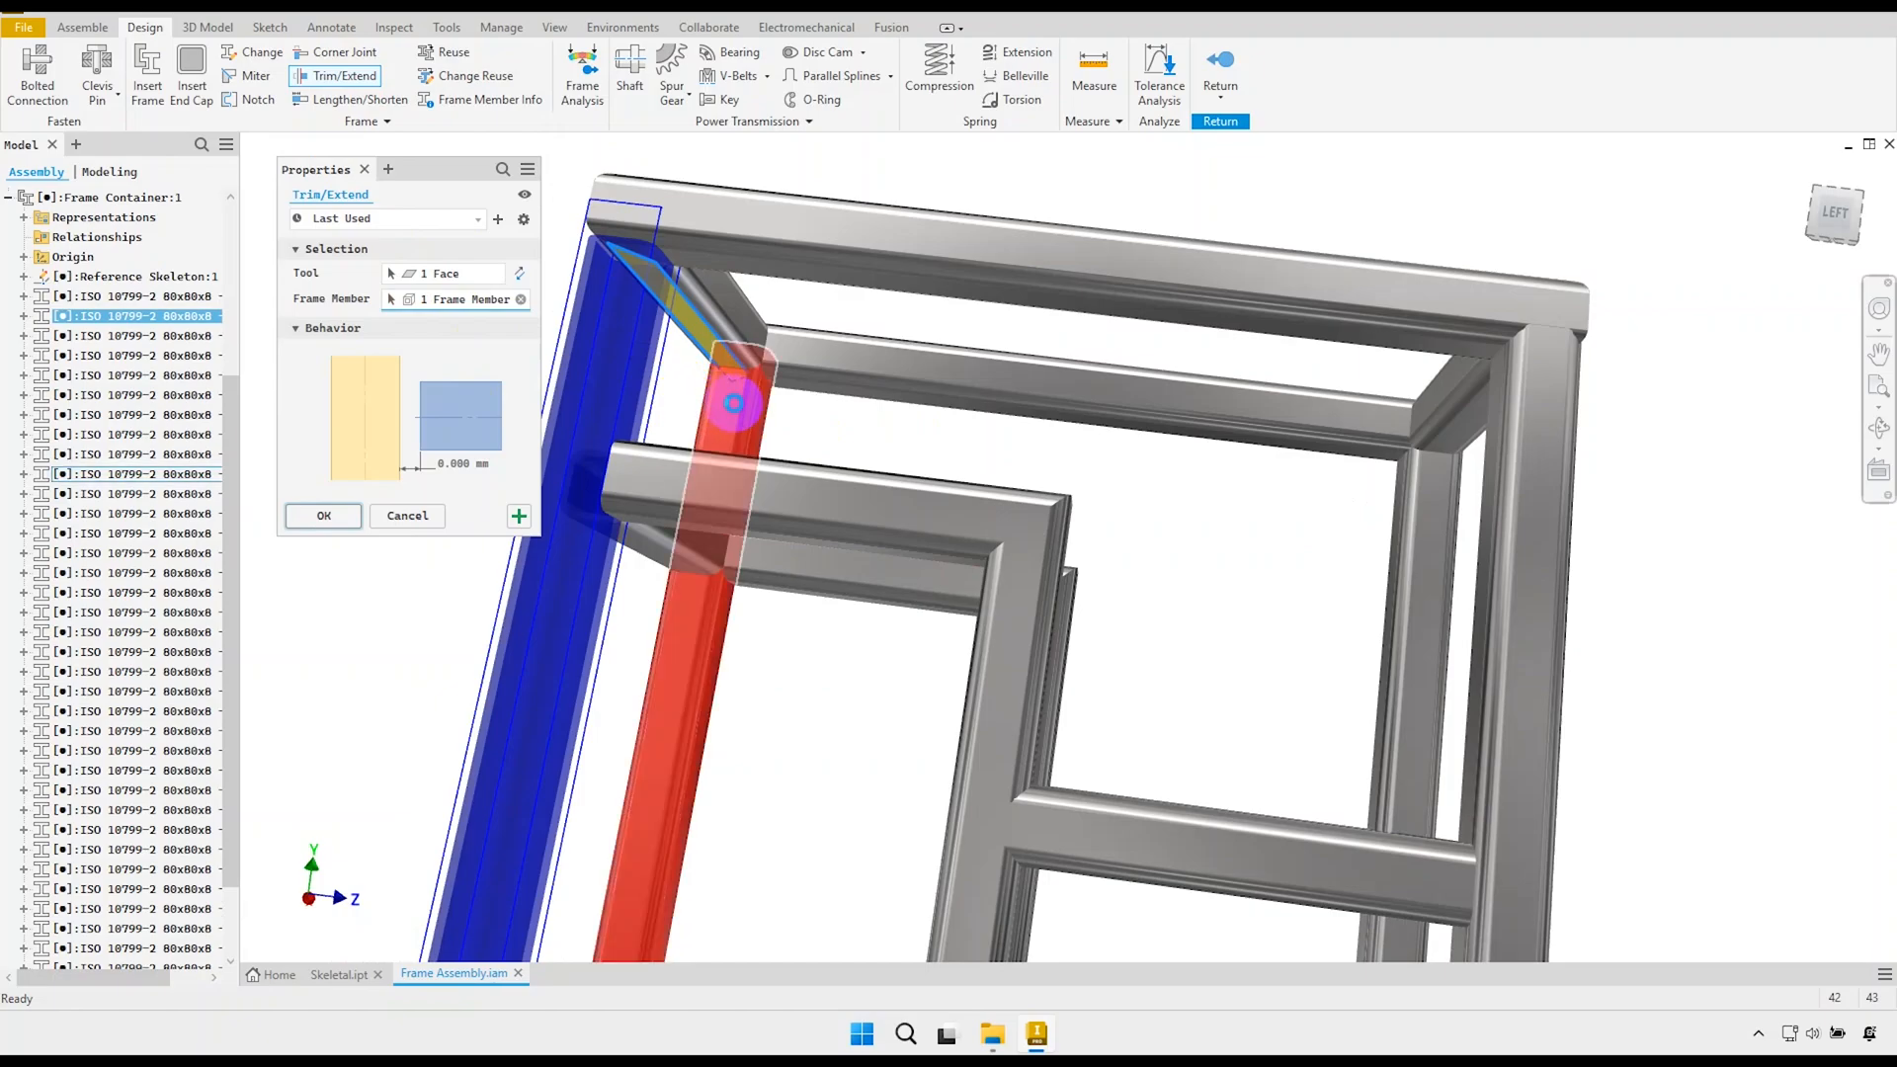
click(728, 403)
click(1427, 508)
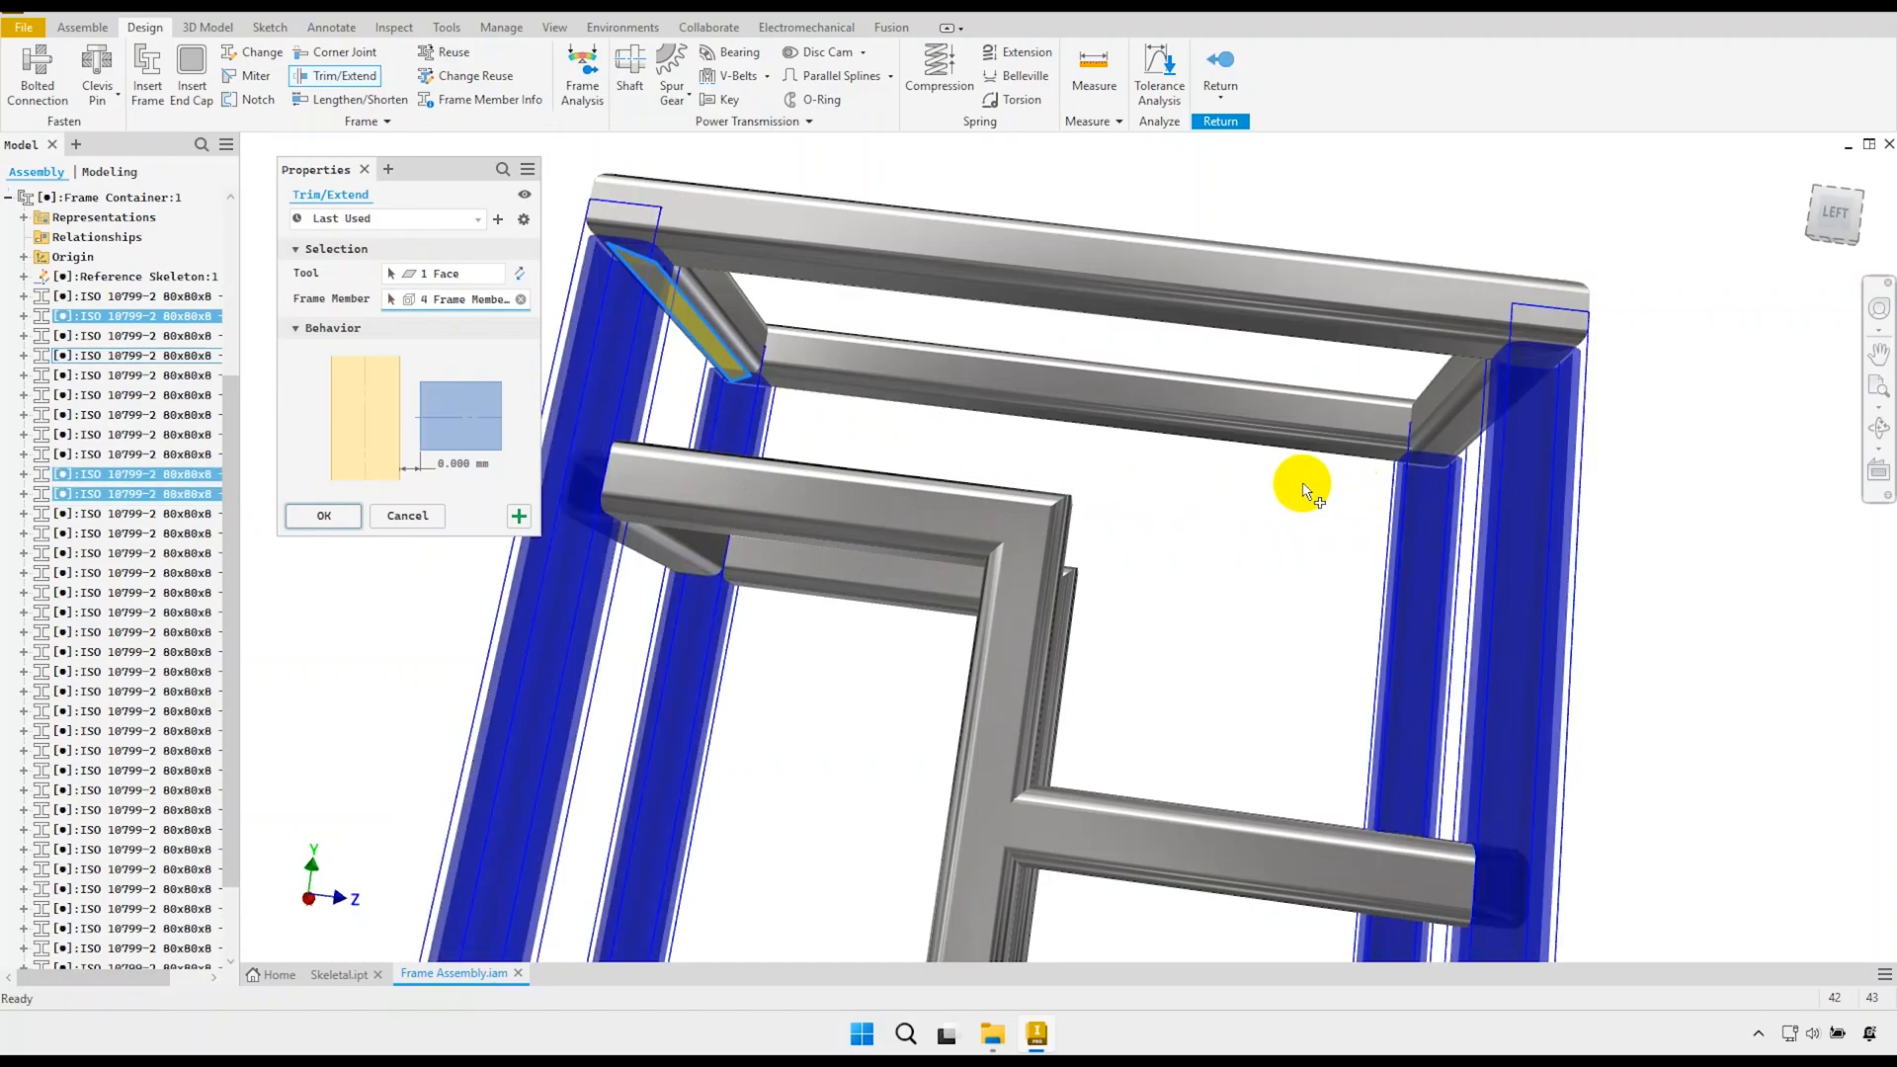
click(324, 516)
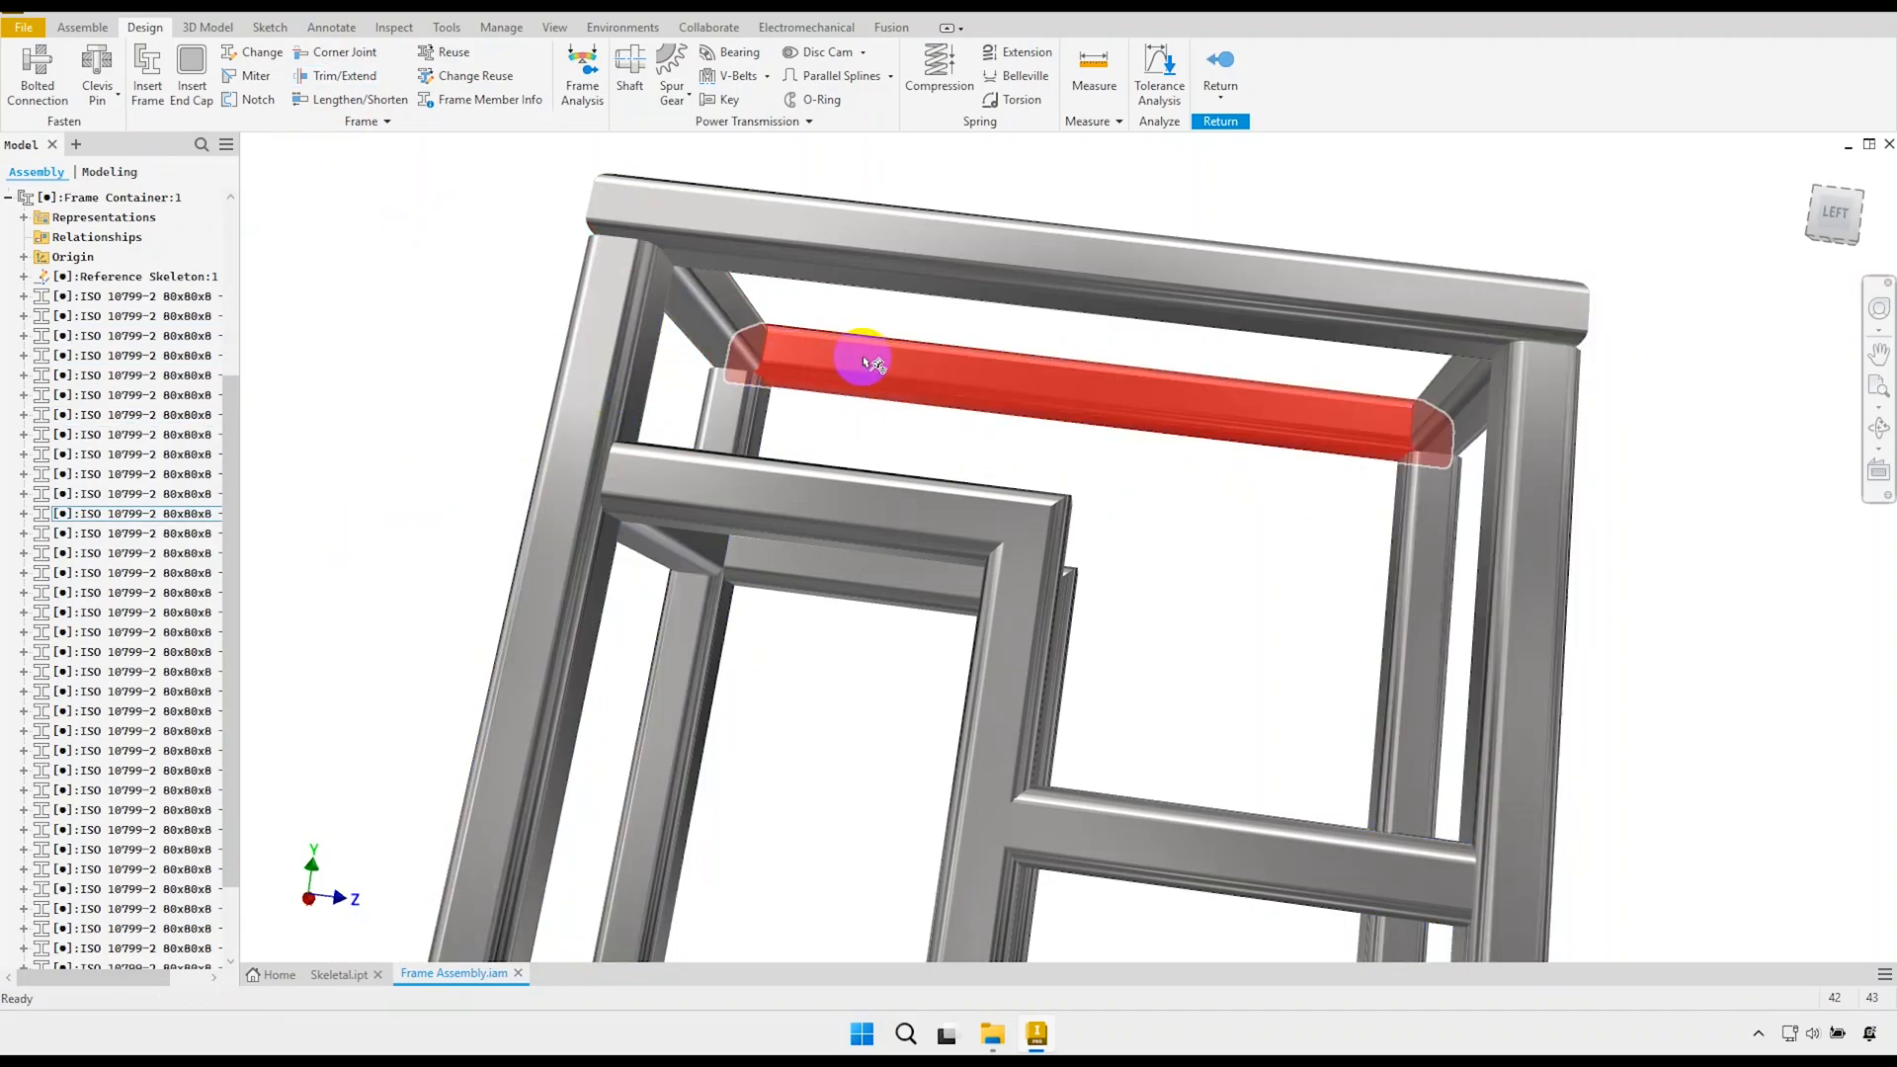
Examine the trimmed corner-post joints at the top frame and the shelf member joints from several sides.
scroll(897, 356, down, 3)
shift+middle_drag(899, 369, 692, 328)
scroll(682, 323, up, 3)
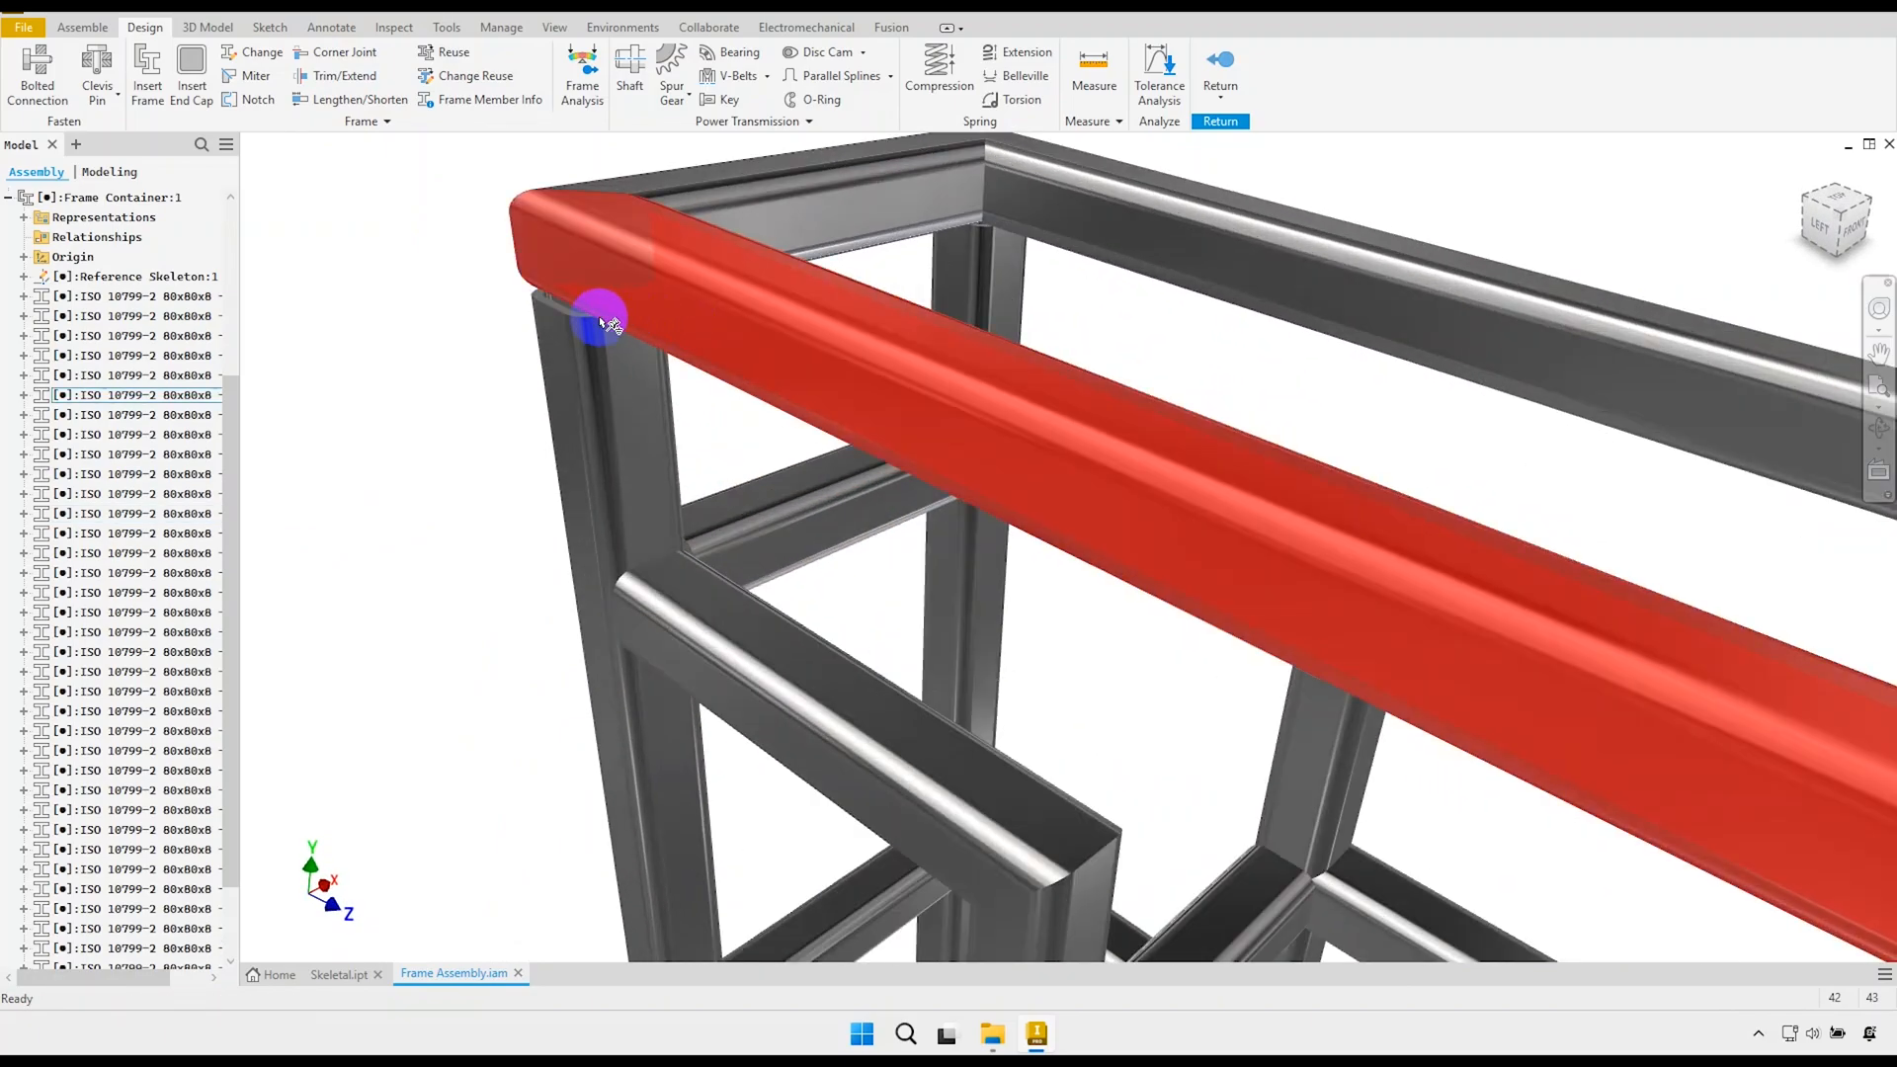
scroll(934, 300, down, 6)
shift+middle_drag(1005, 456, 1111, 425)
scroll(1019, 409, down, 3)
shift+middle_drag(978, 455, 965, 500)
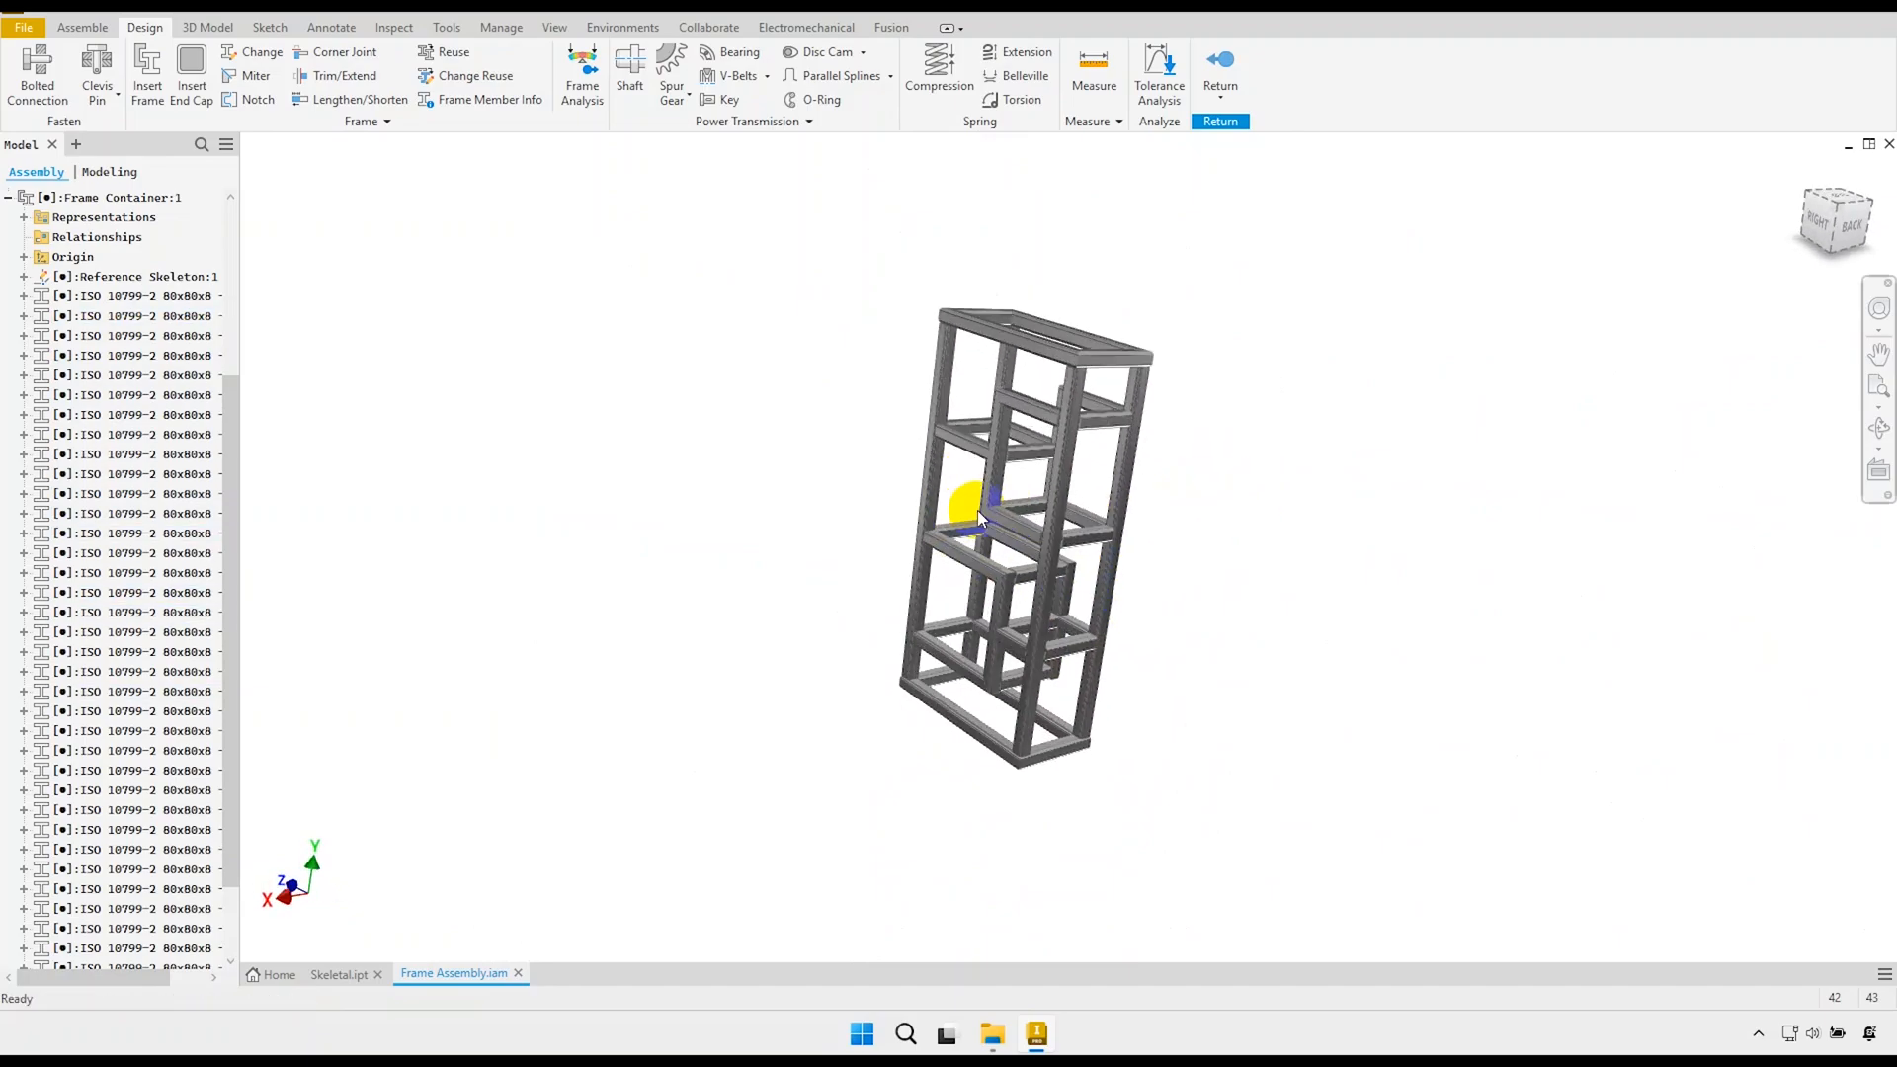
scroll(940, 517, up, 5)
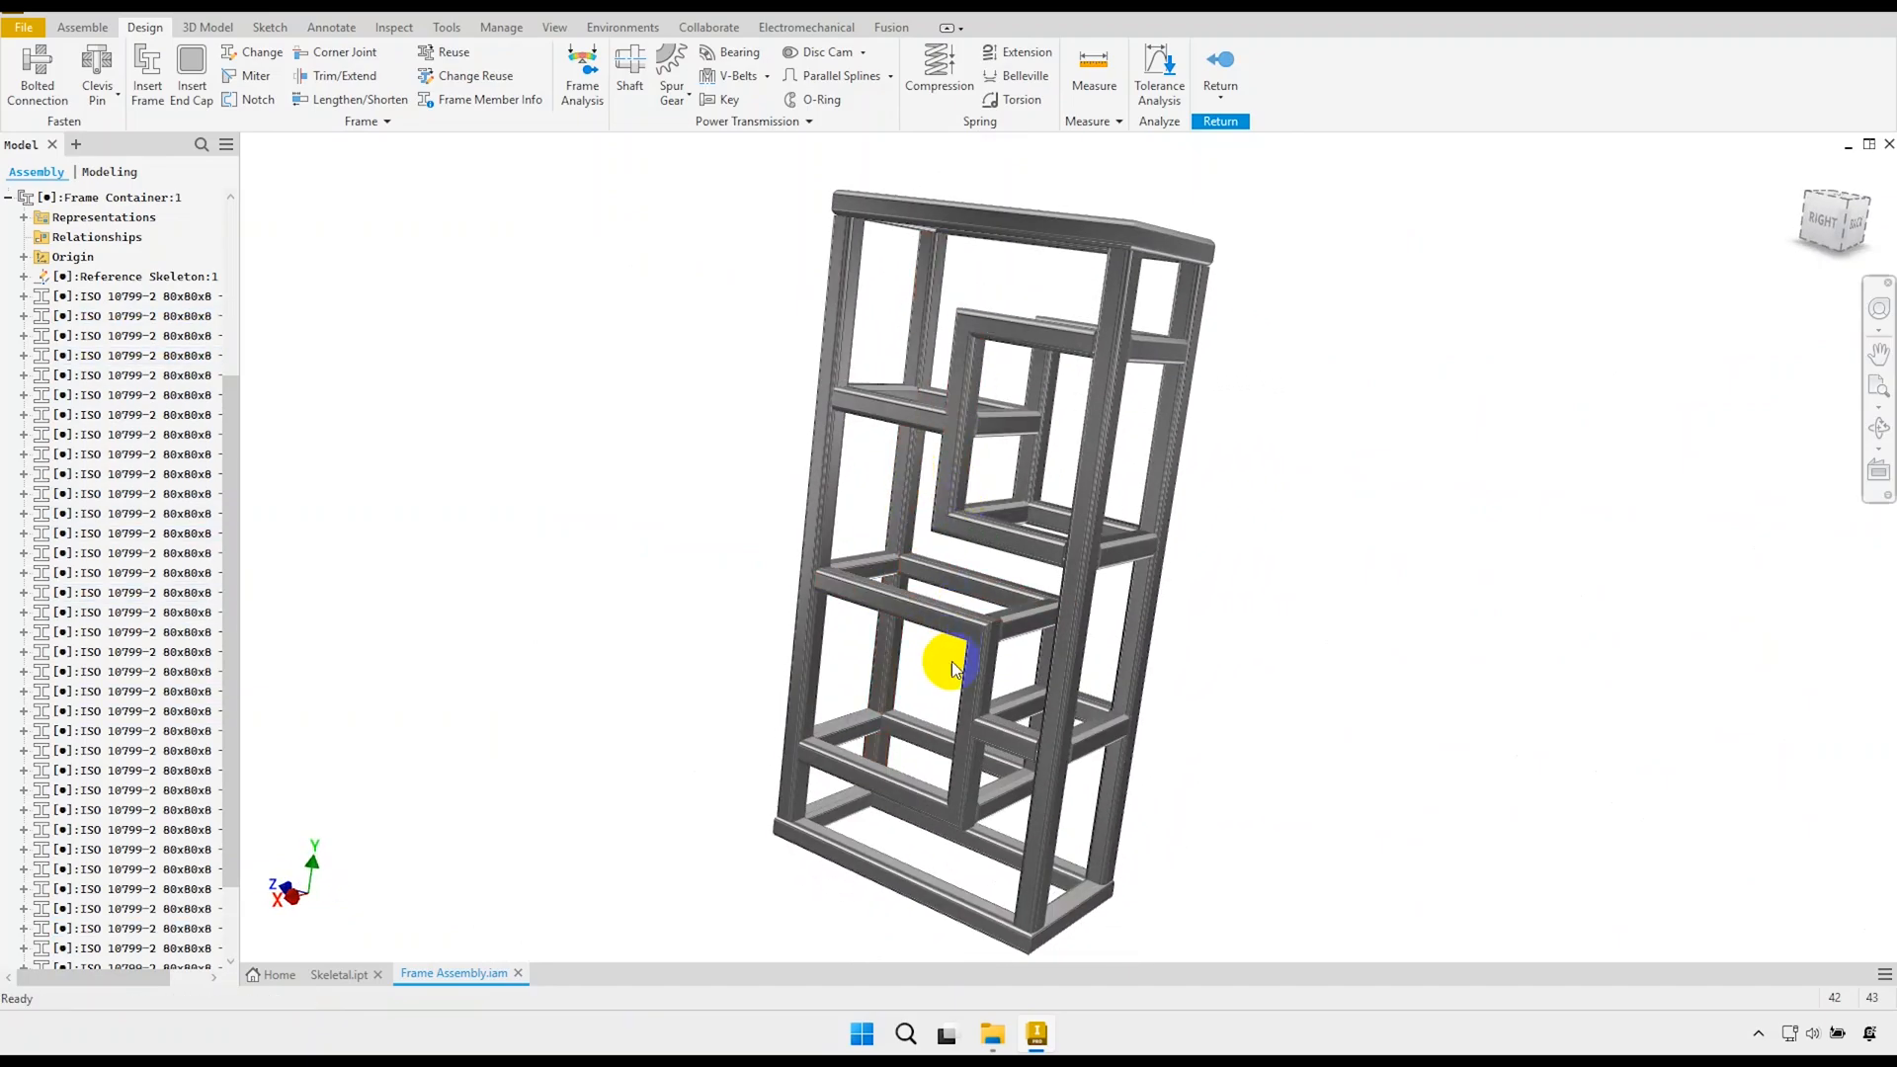
scroll(965, 804, up, 10)
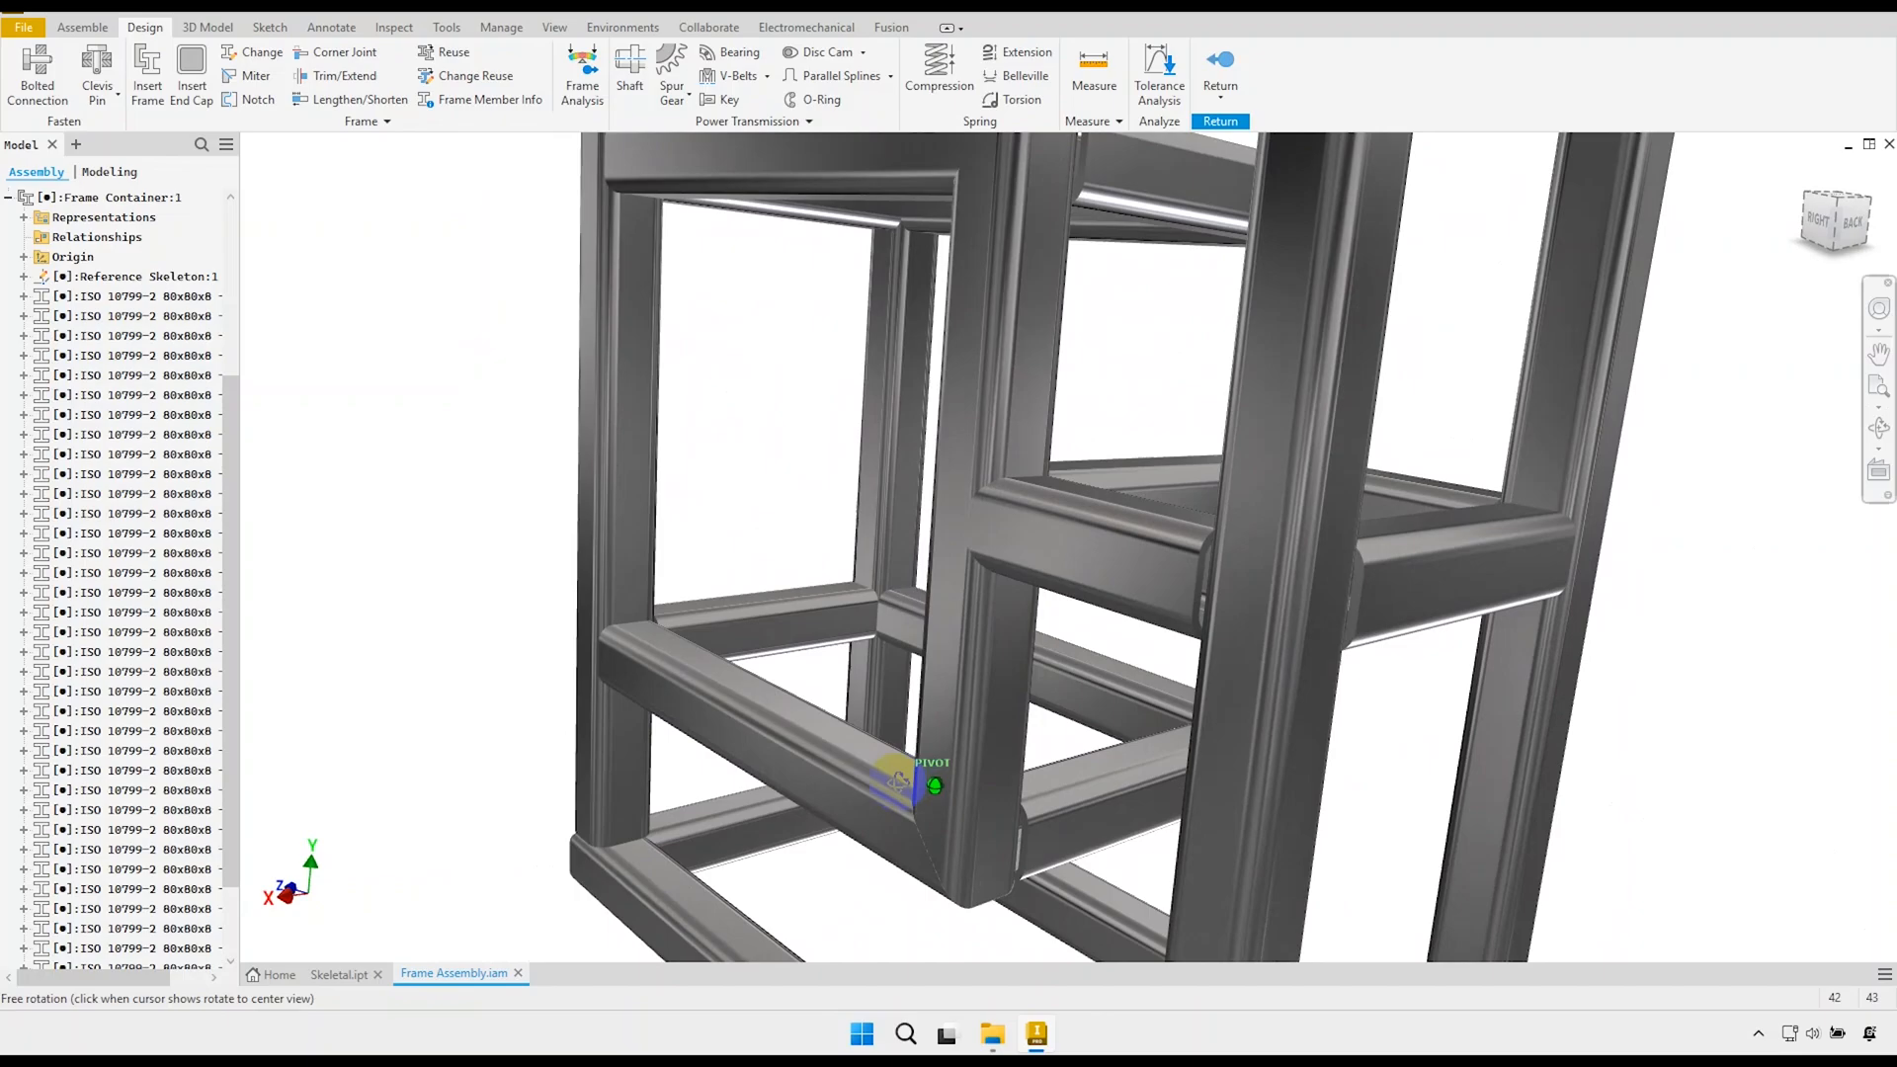
shift+middle_drag(889, 775, 904, 771)
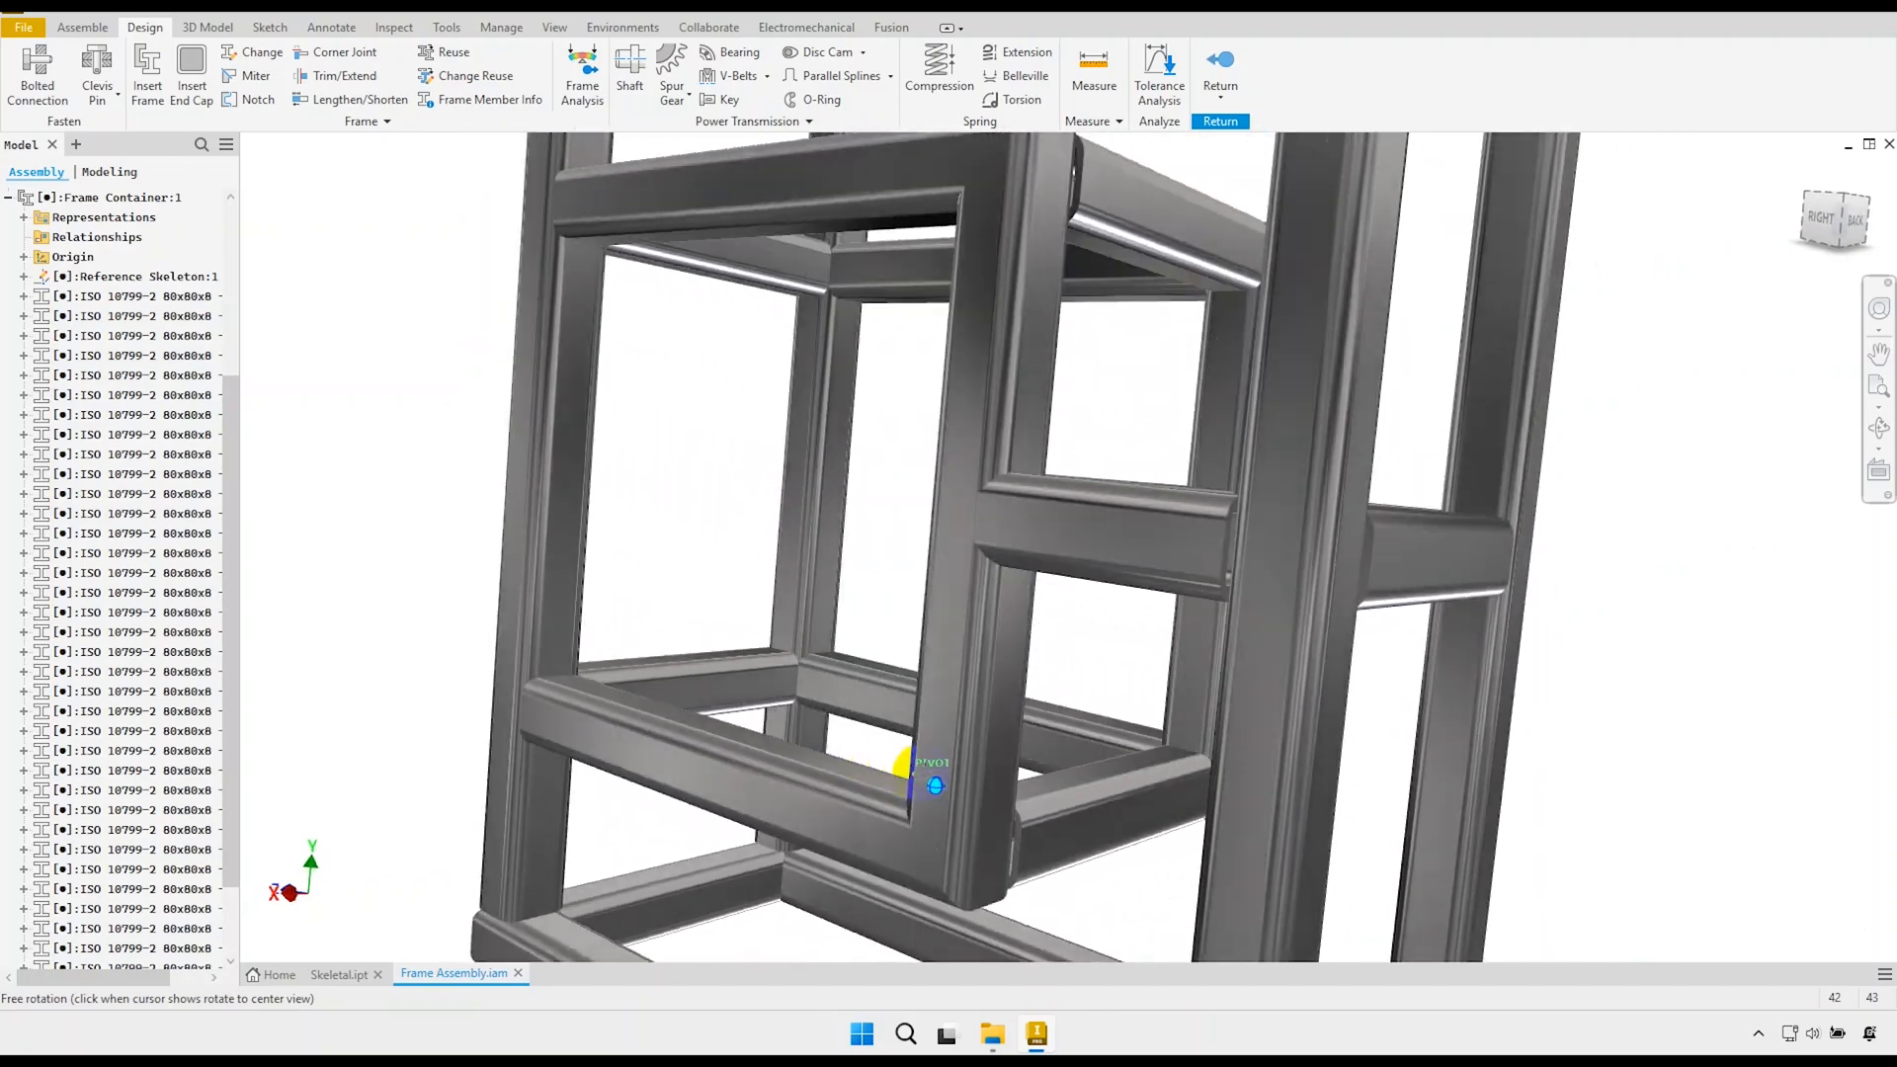
scroll(904, 769, down, 10)
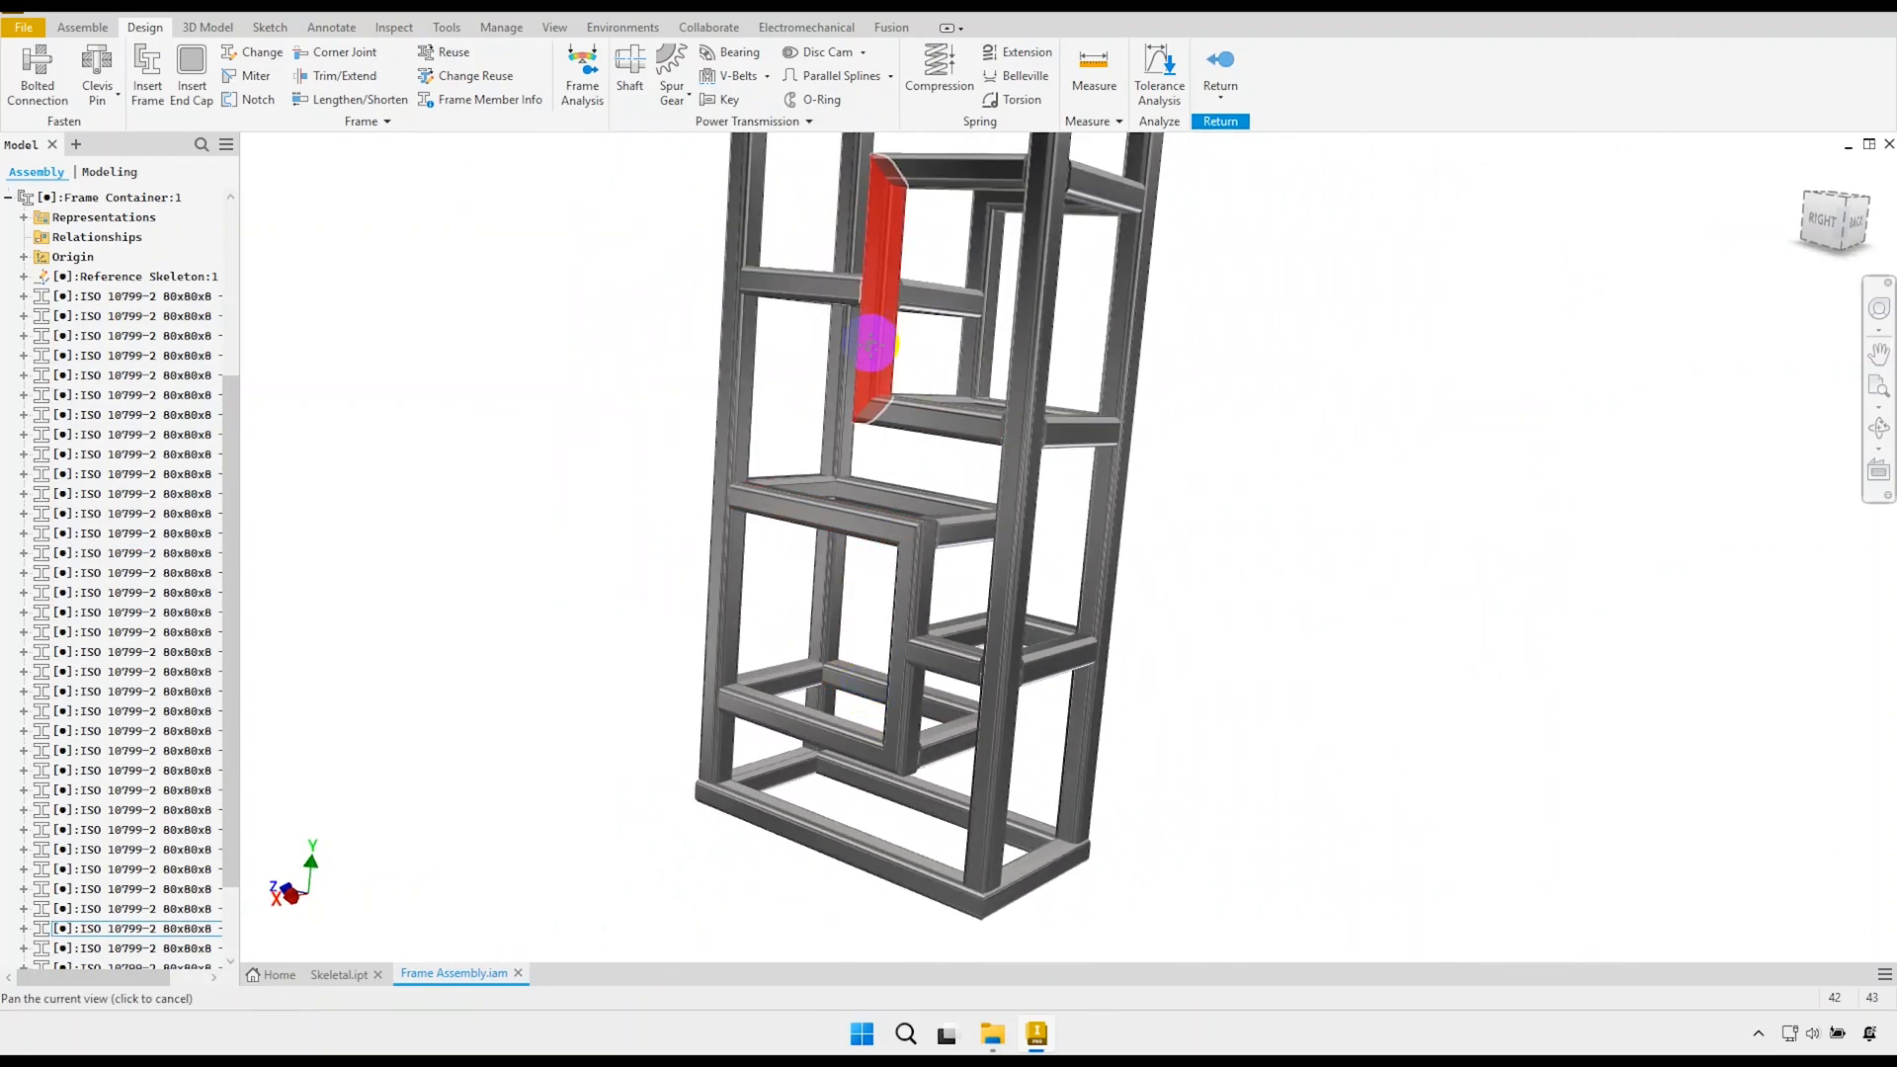
middle_drag(871, 346, 898, 508)
mouse_move(864, 368)
shift+middle_down()
mouse_move(840, 363)
mouse_move(902, 397)
mouse_move(880, 376)
shift+middle_up()
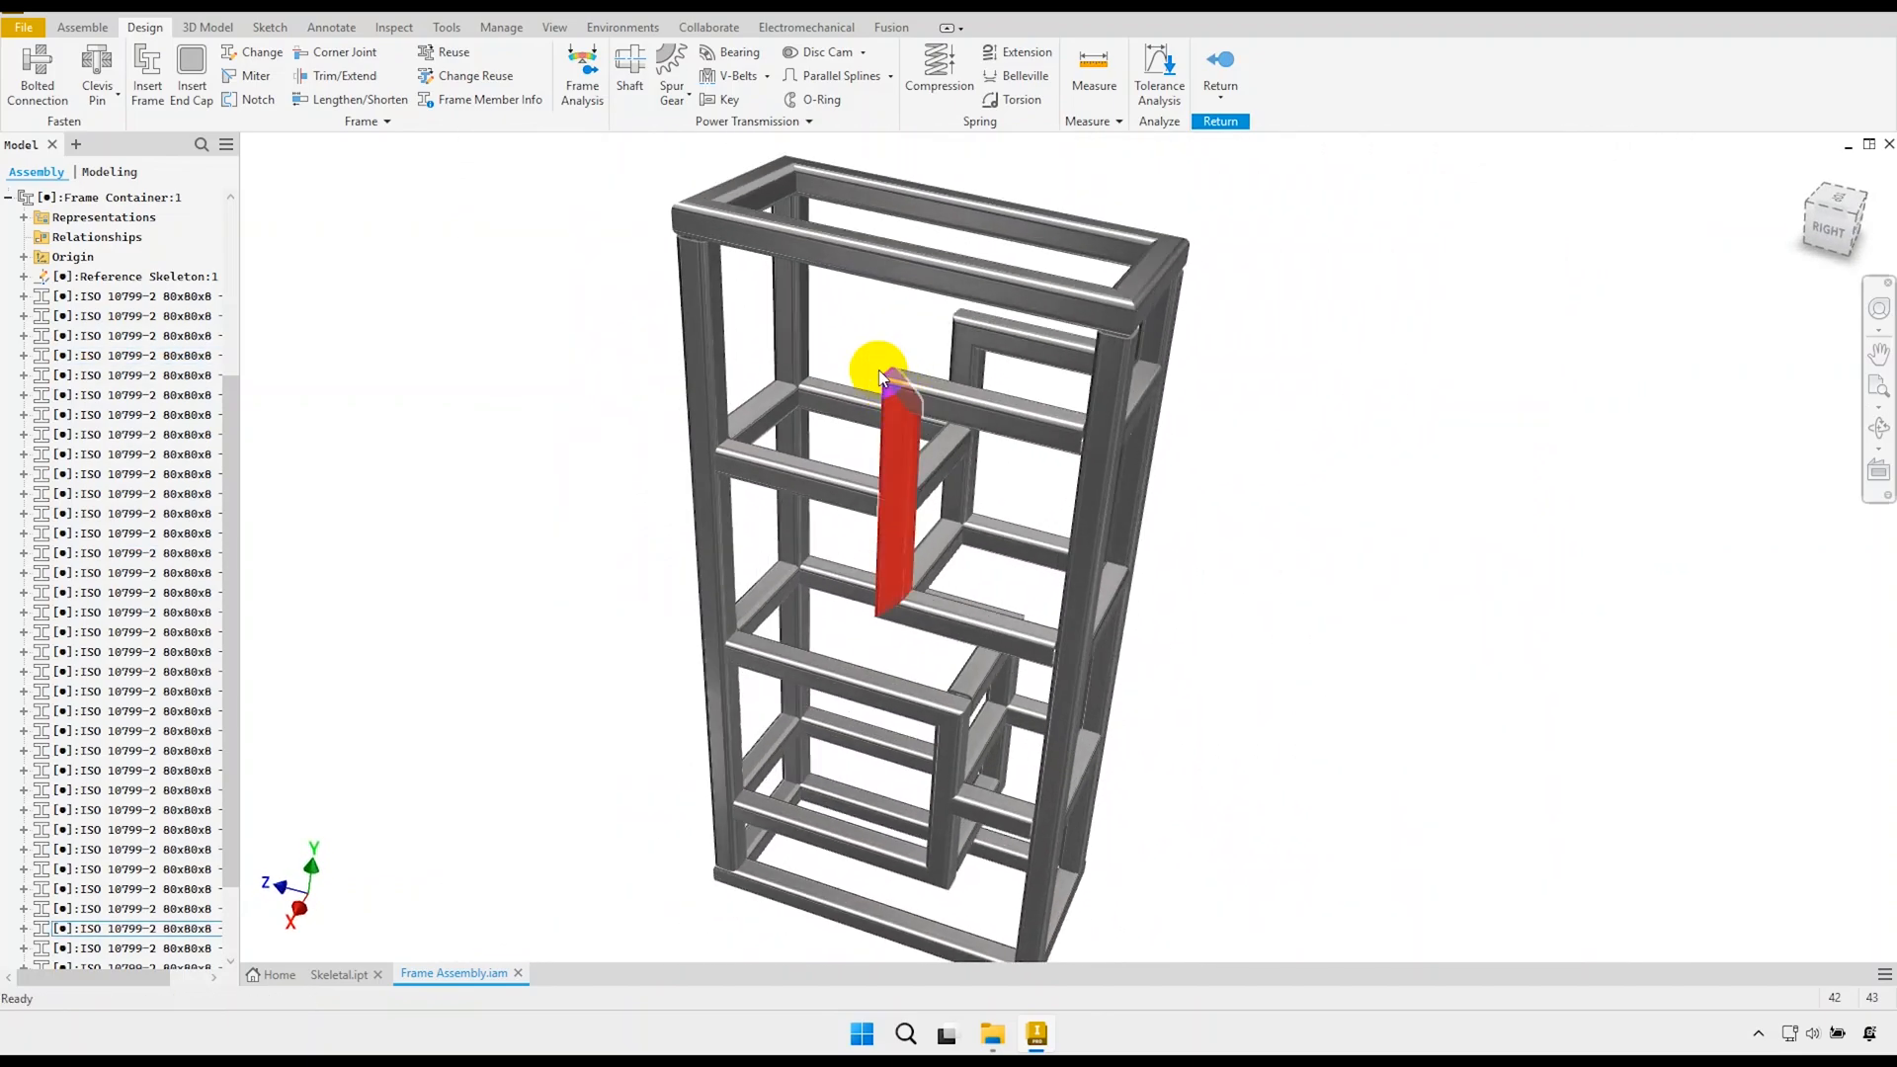
scroll(879, 376, up, 8)
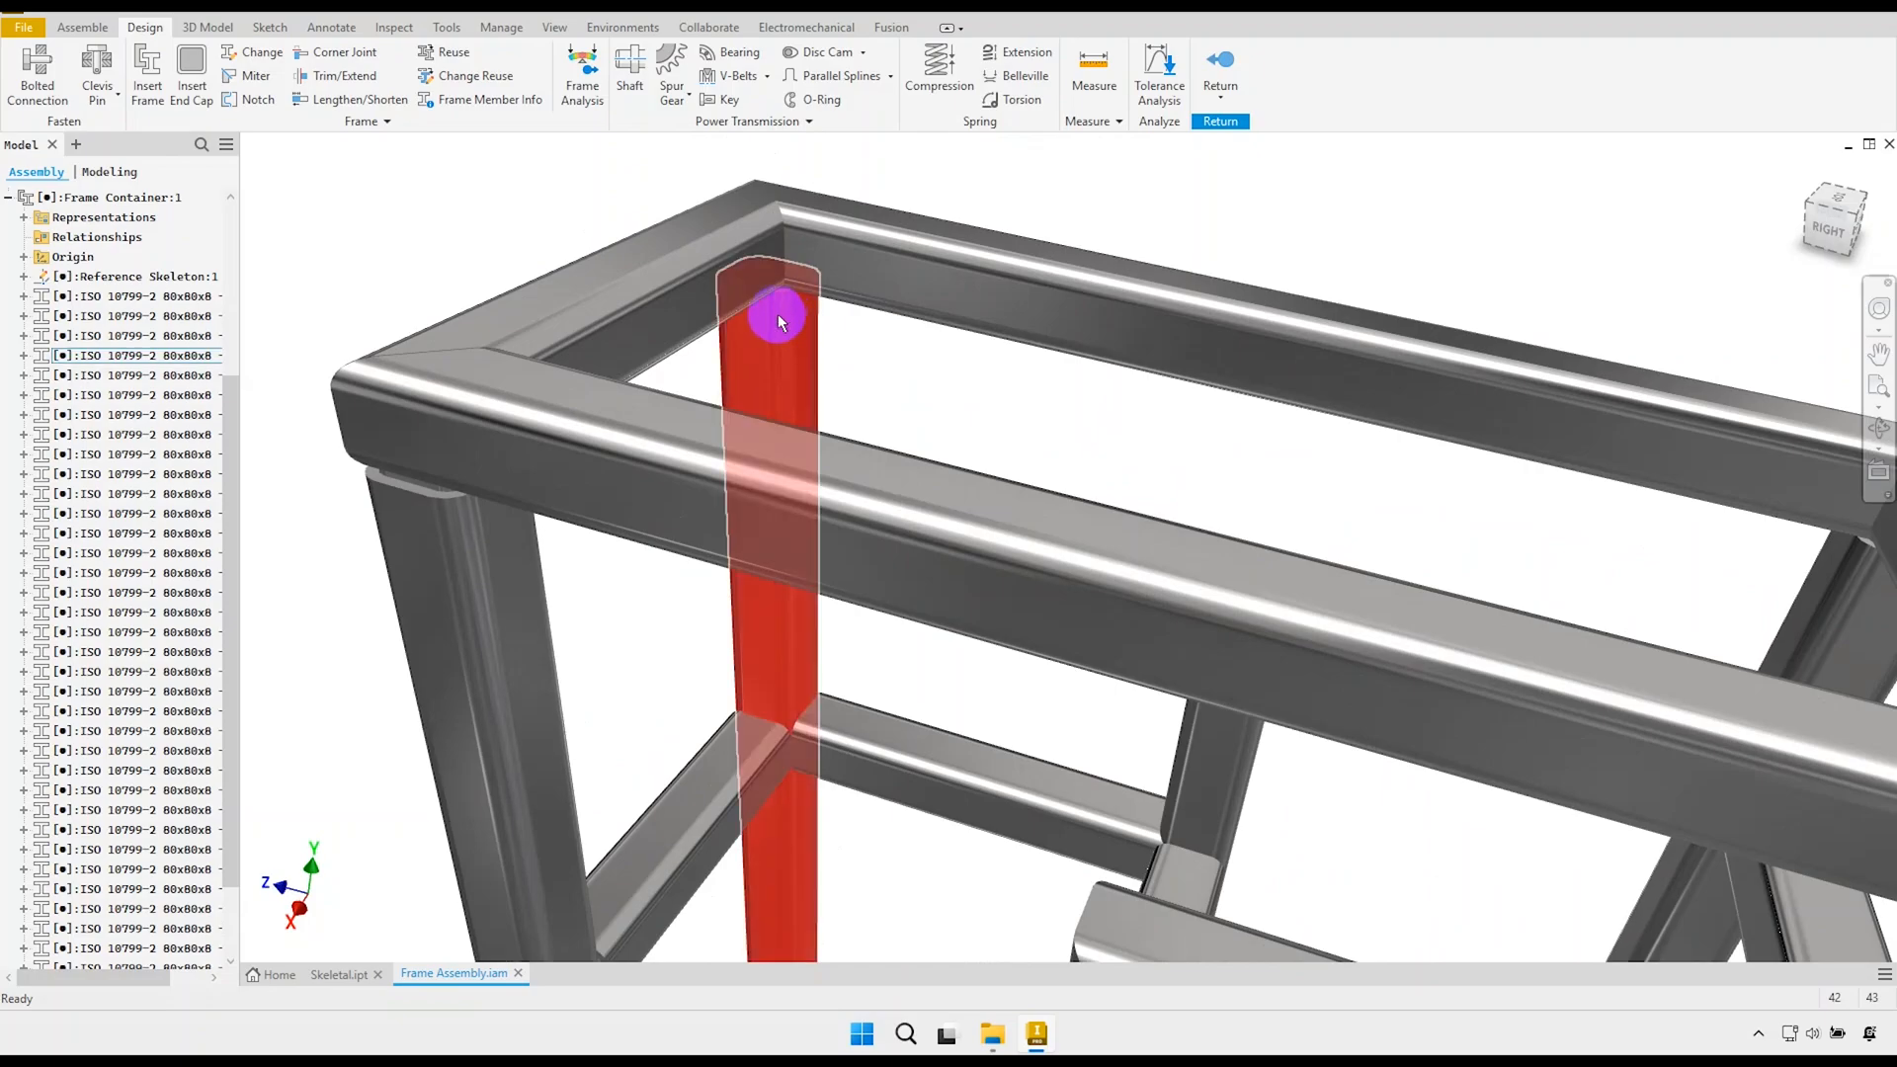
scroll(779, 314, down, 5)
click(1868, 200)
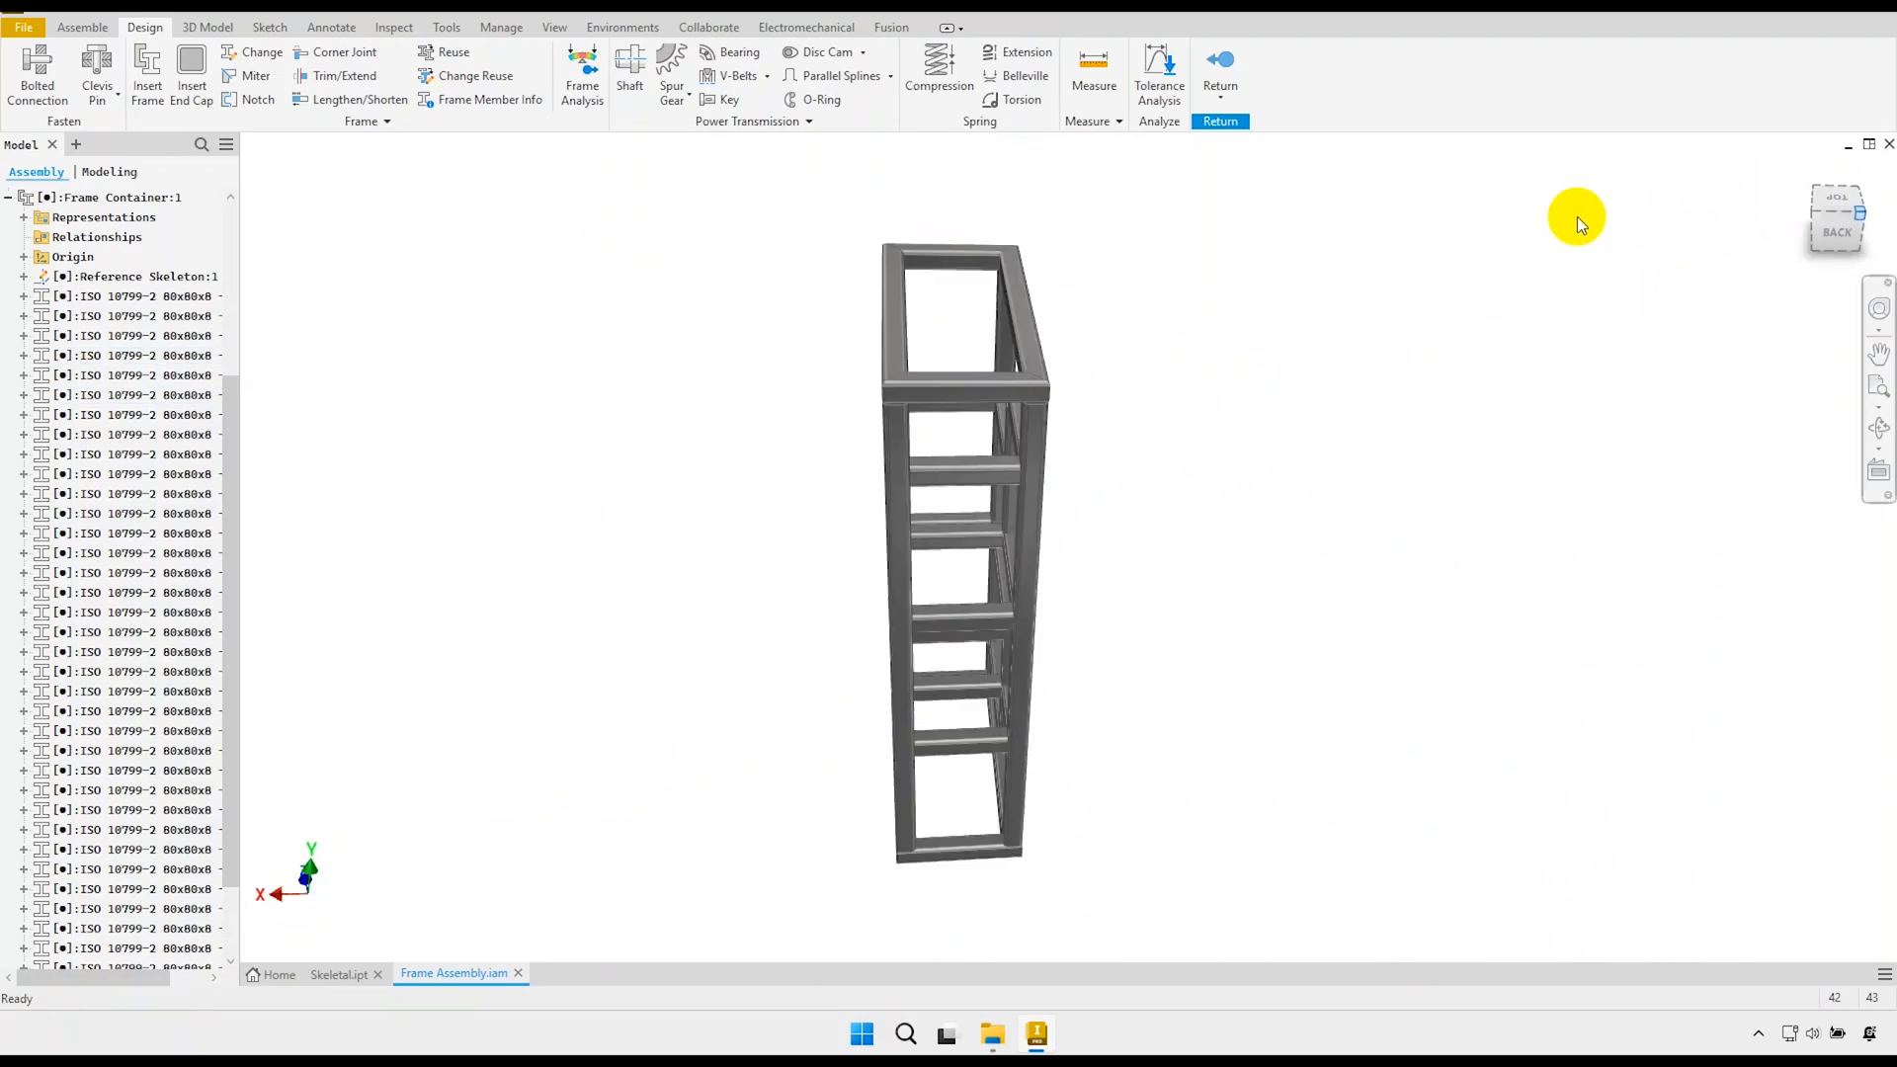
middle_drag(1089, 389, 941, 393)
scroll(968, 405, up, 8)
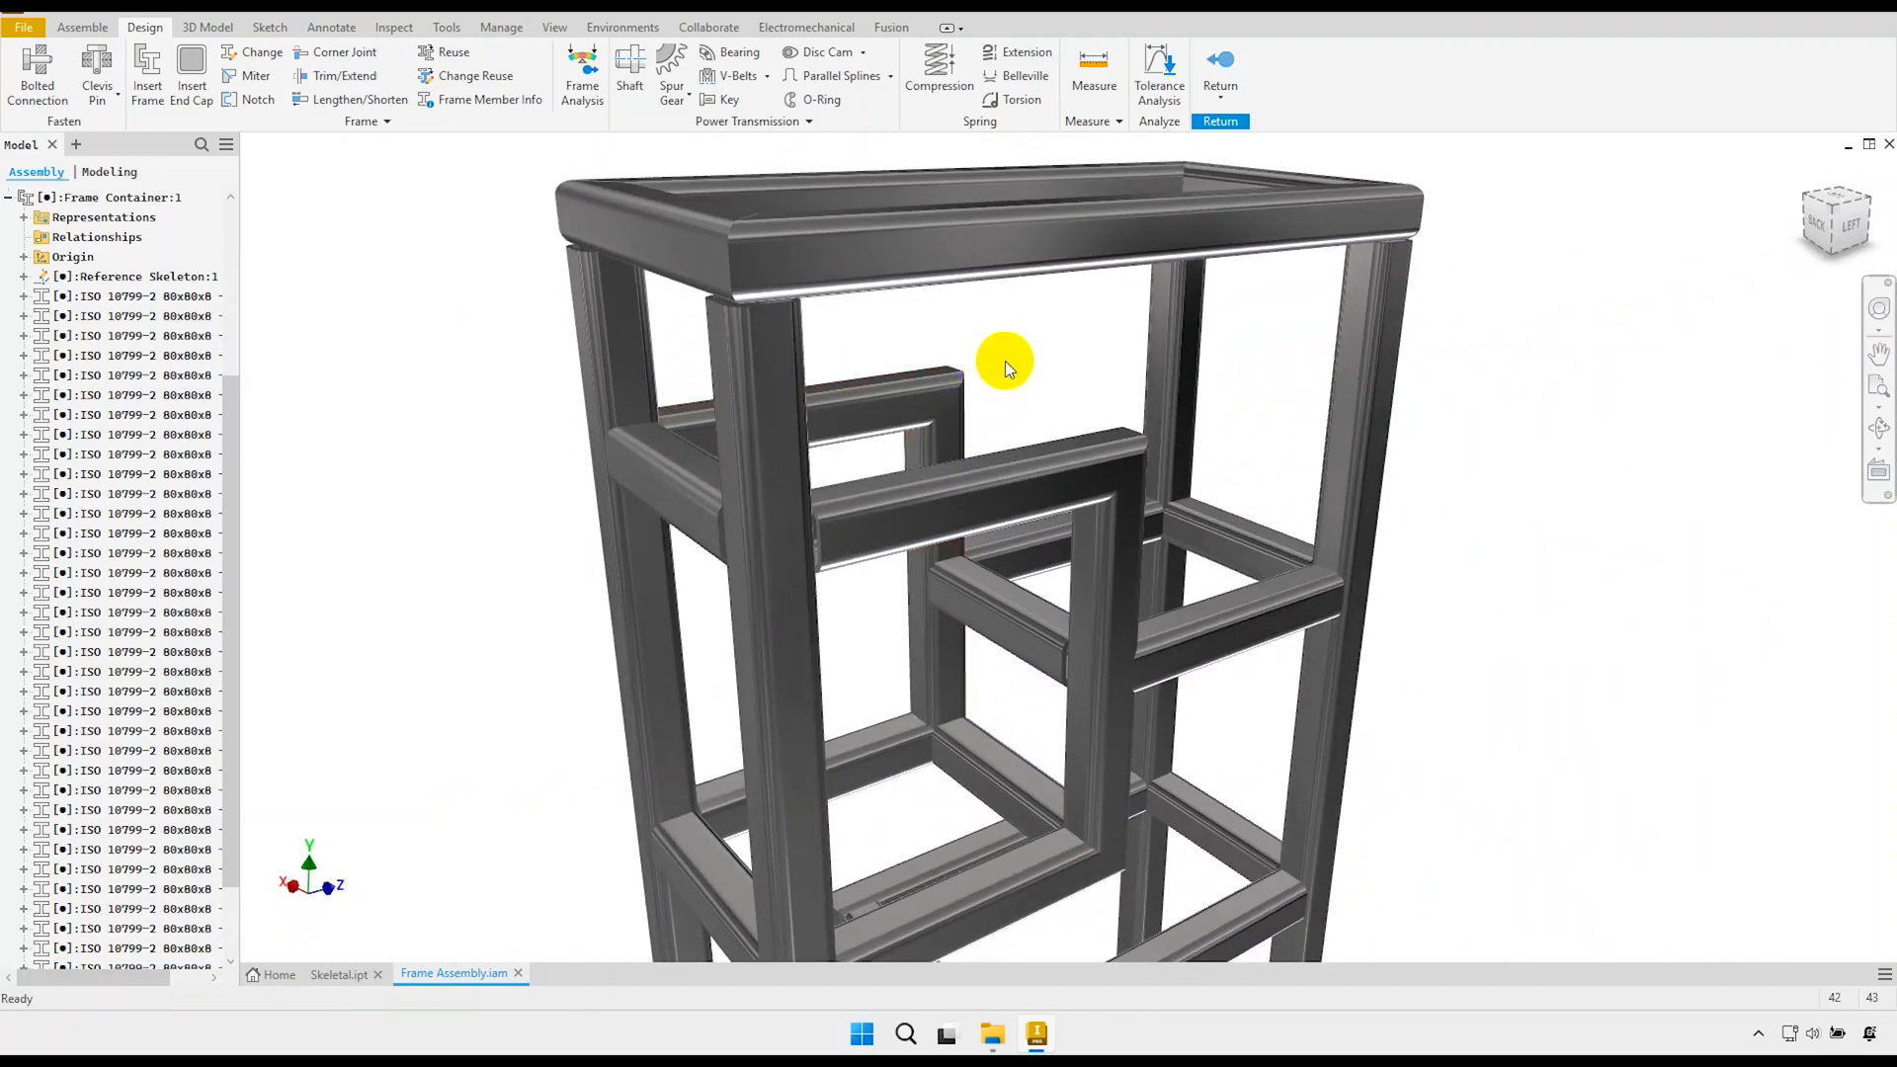
Save Frame Container.iam with all its updated dependents and return from the frame container to the top-level frame assembly.
key(ctrl+s)
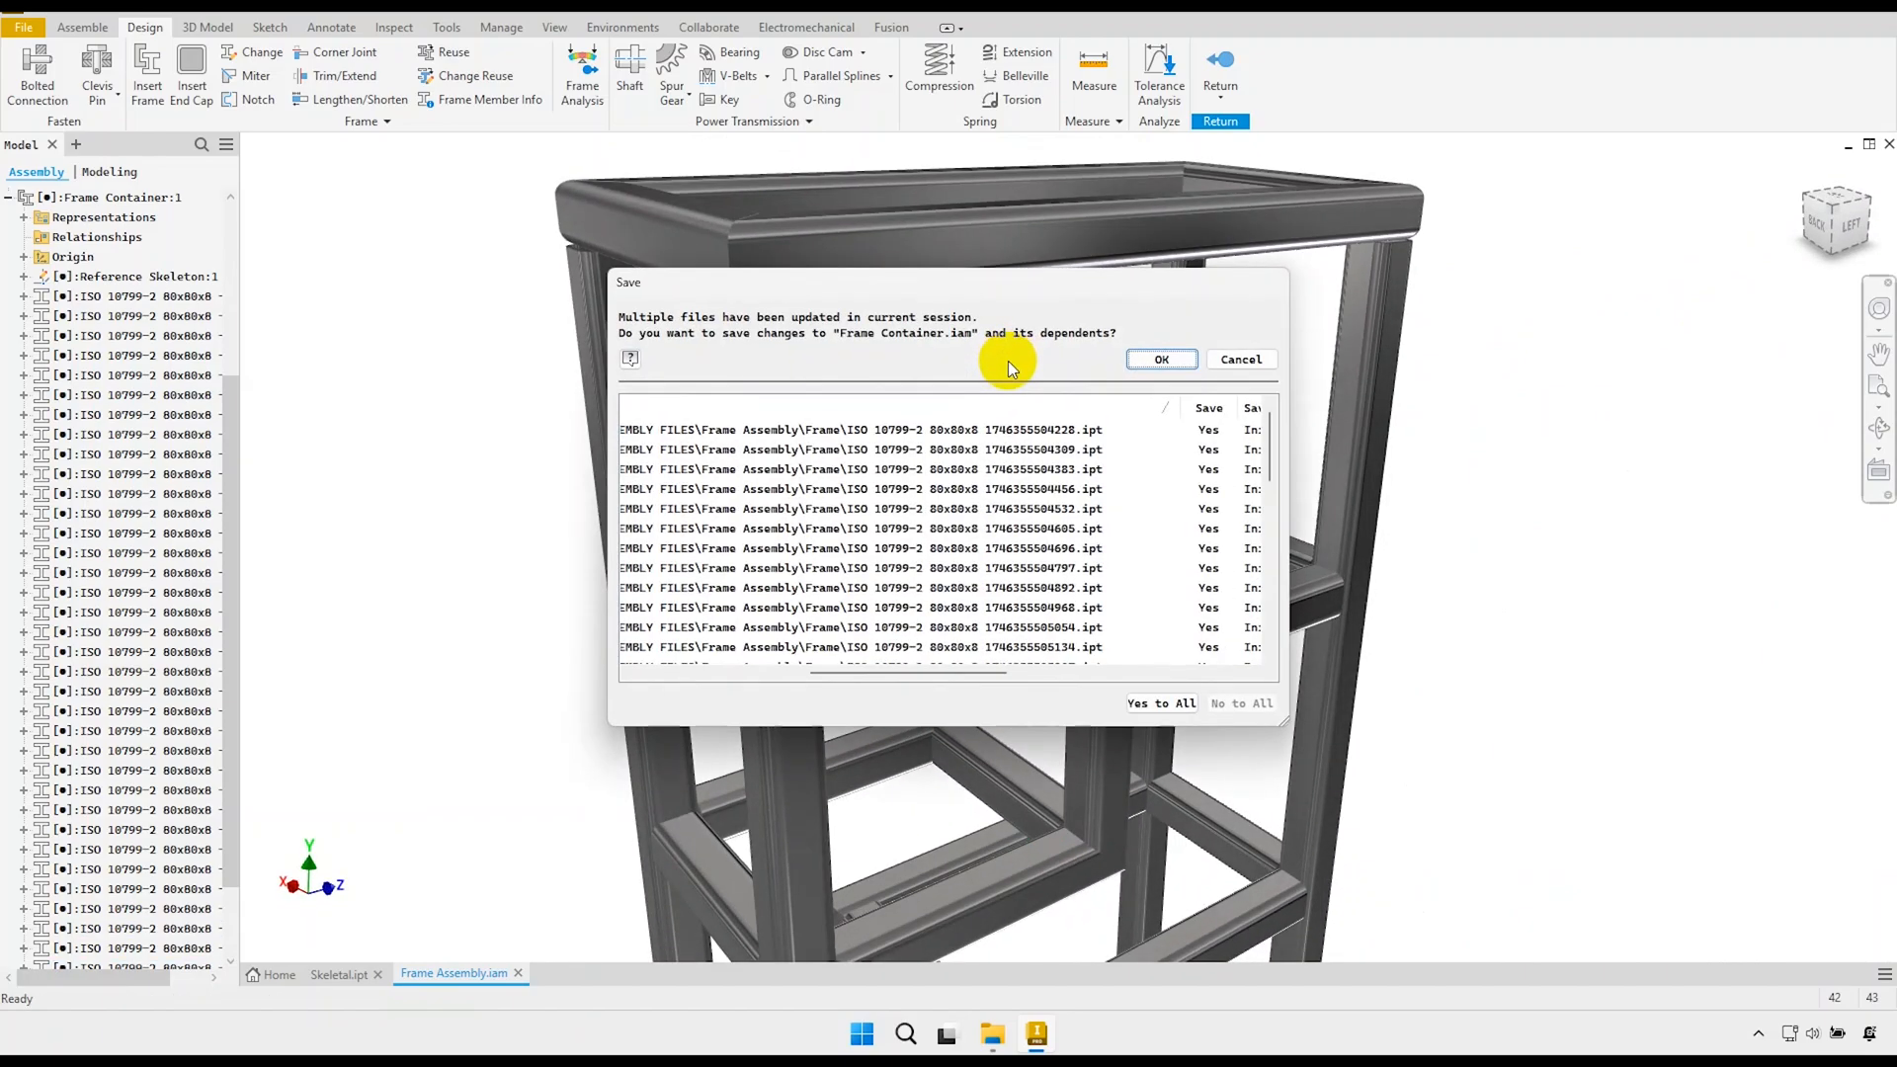
click(1162, 361)
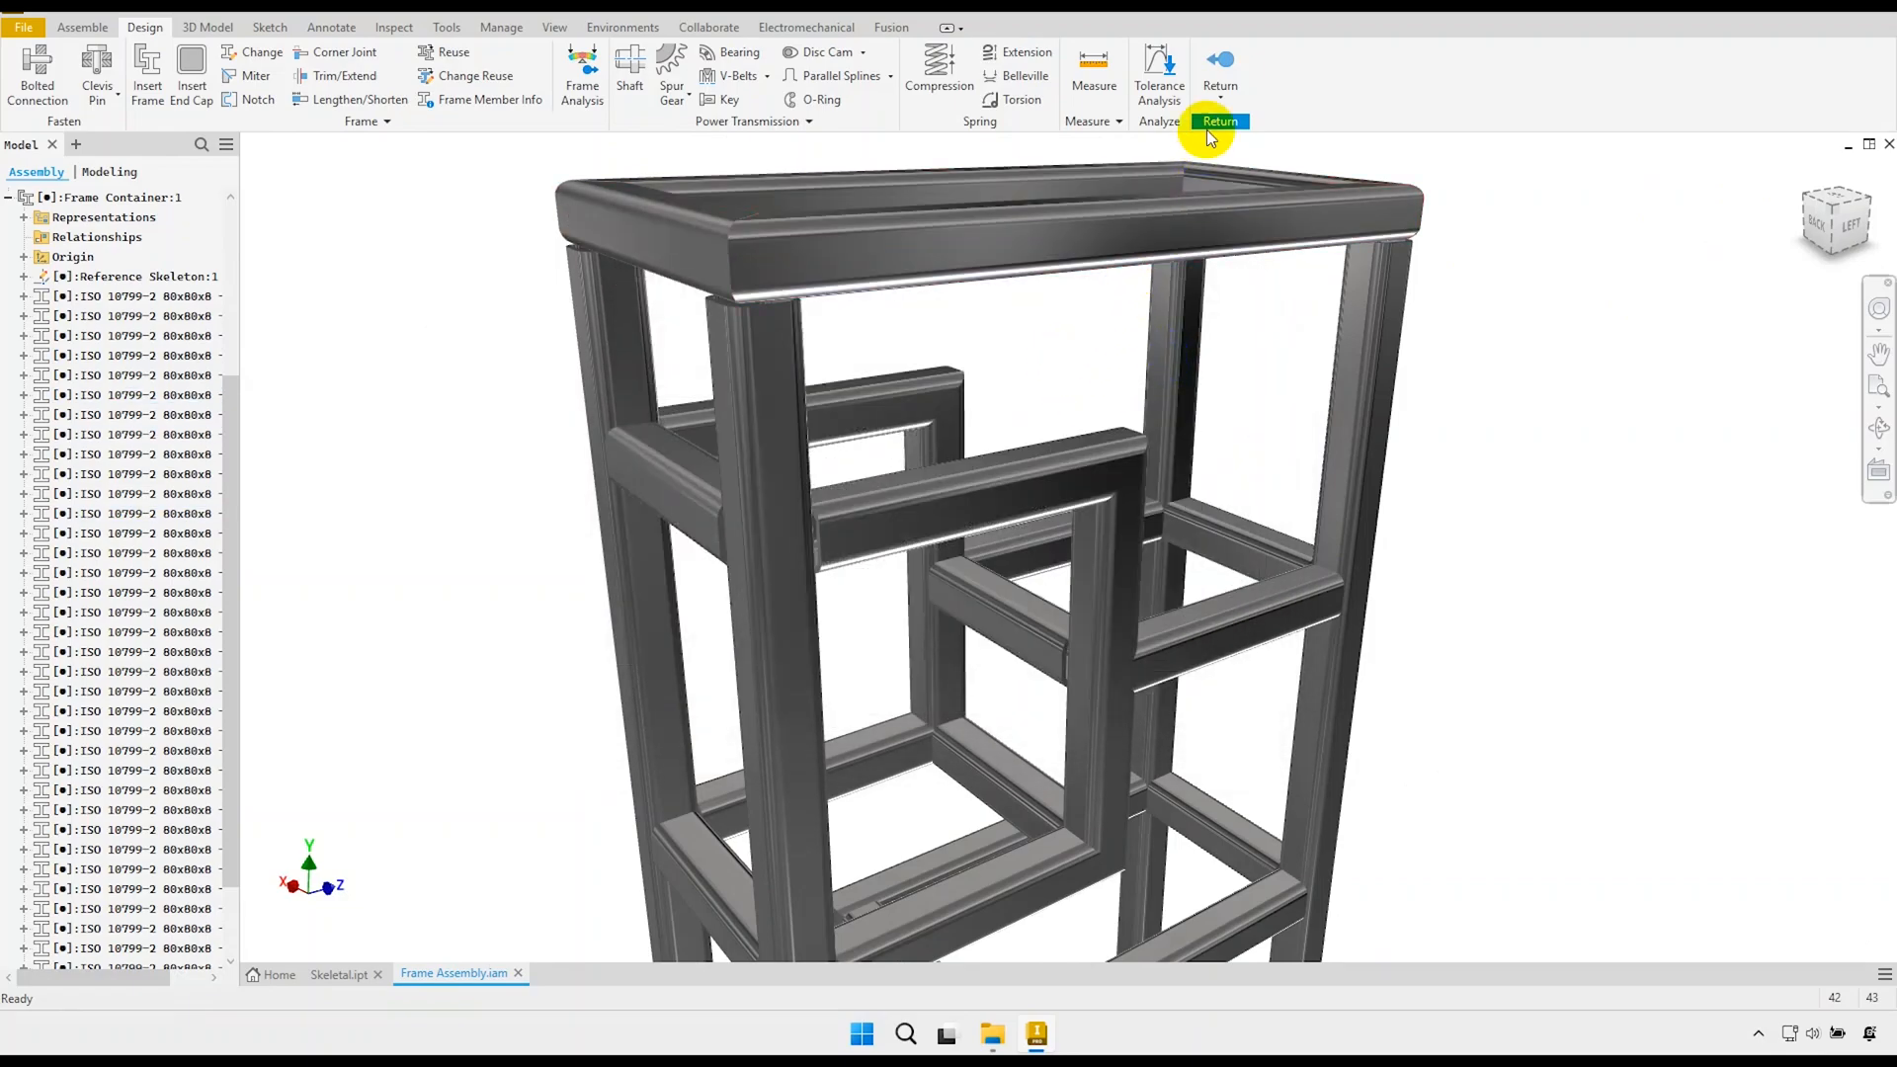
scroll(827, 318, down, 5)
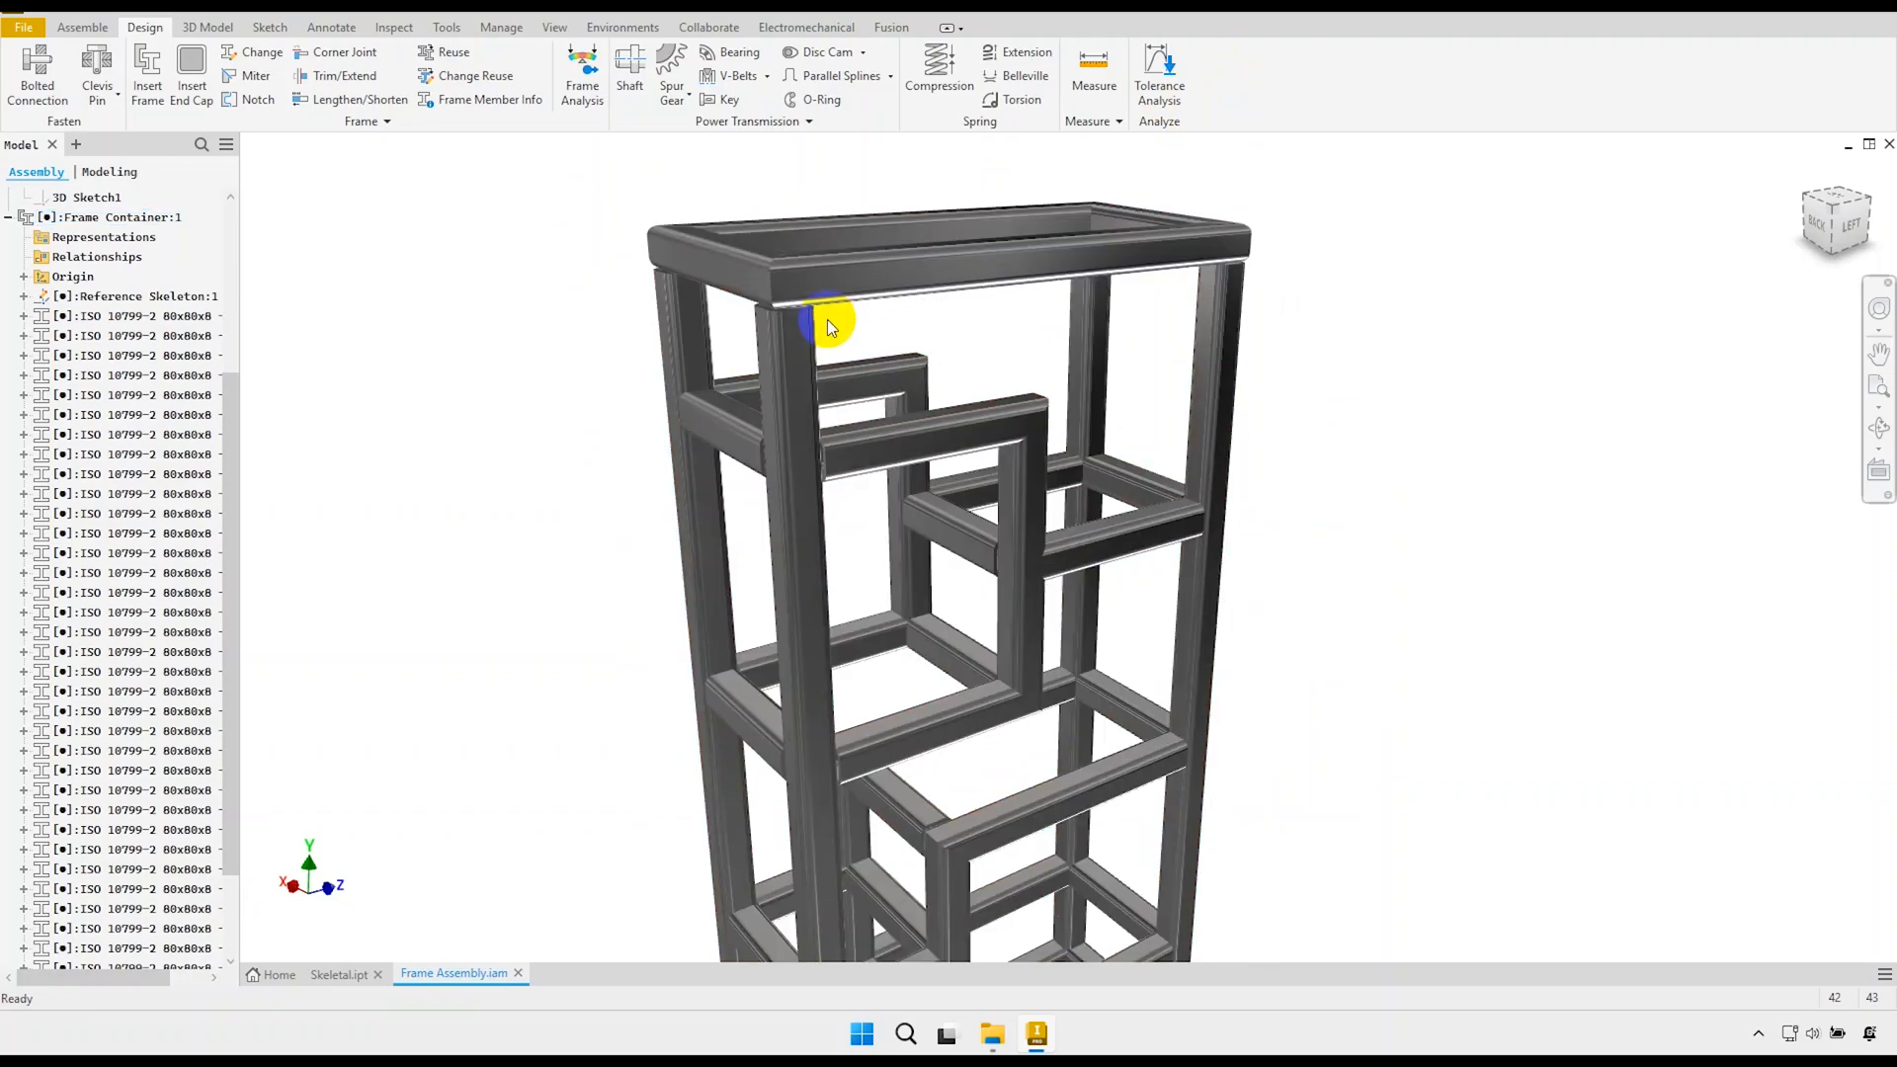
shift+middle_drag(907, 429, 732, 445)
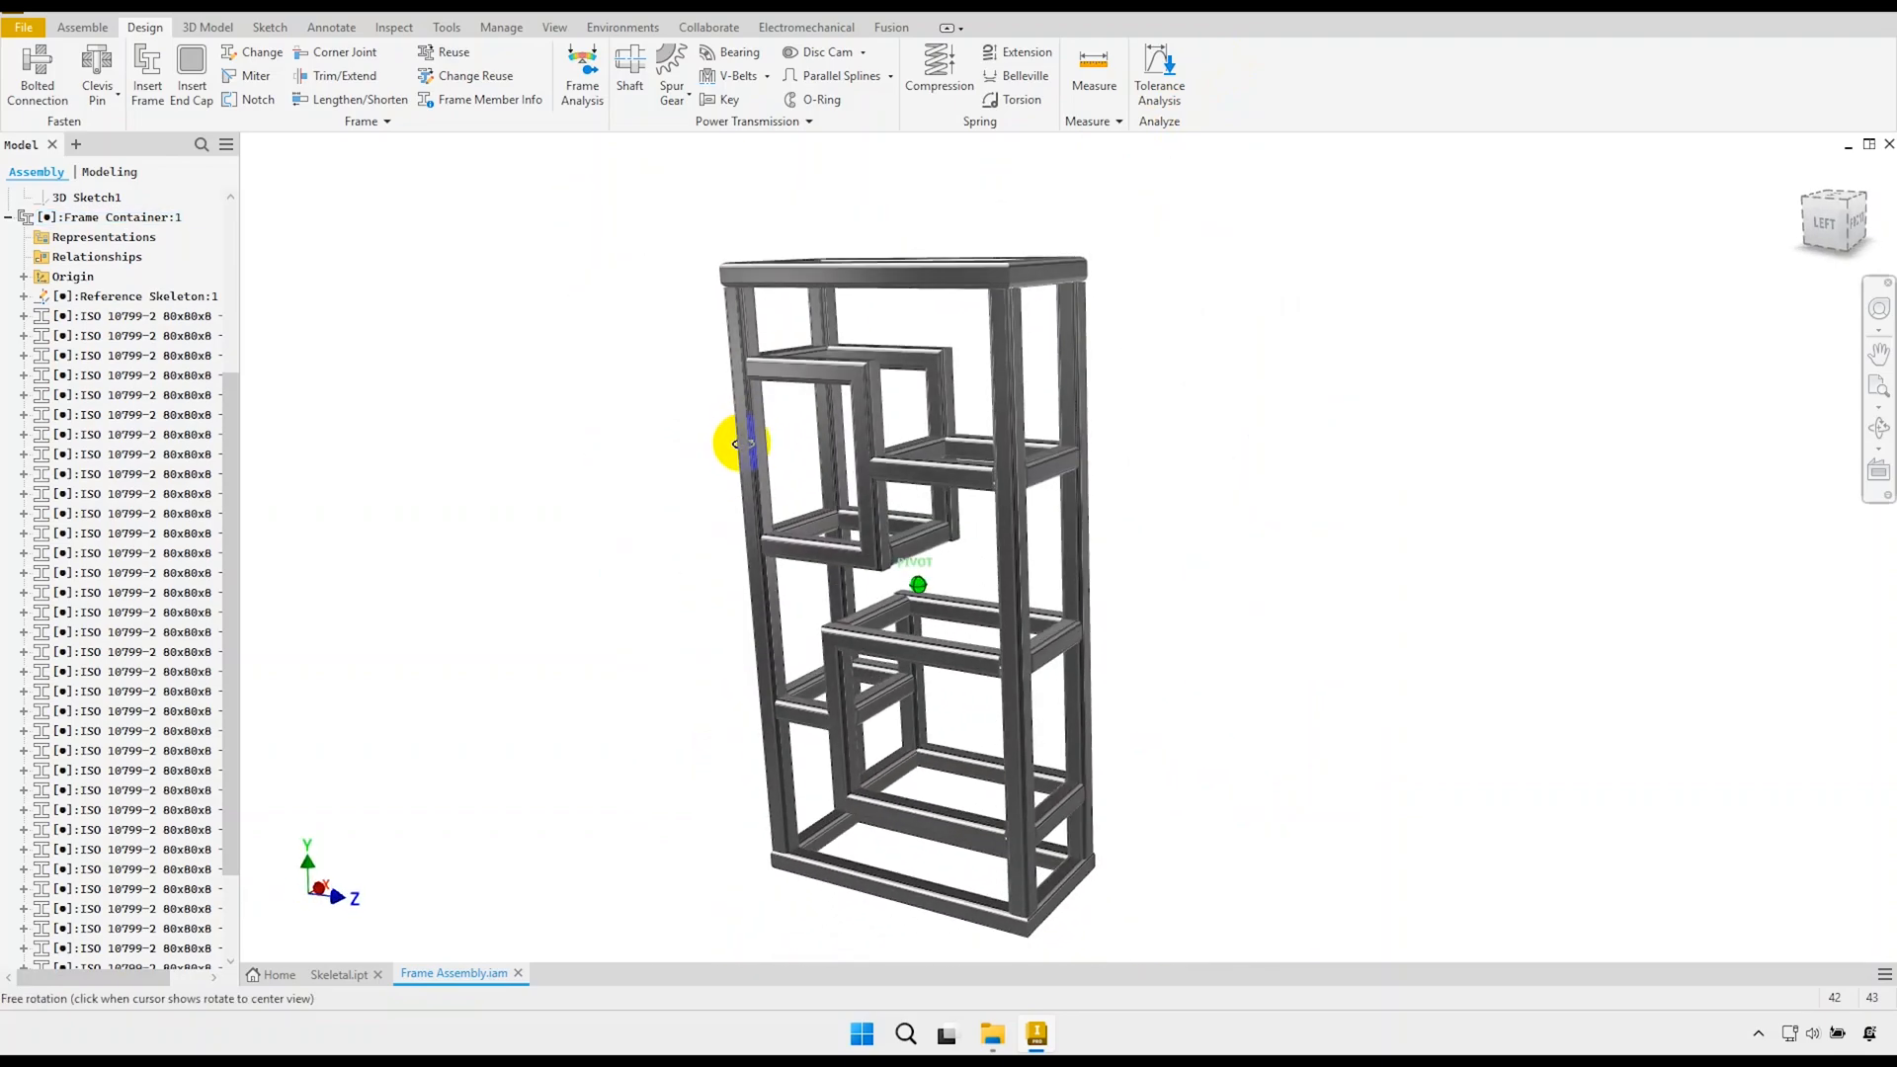
scroll(961, 403, up, 3)
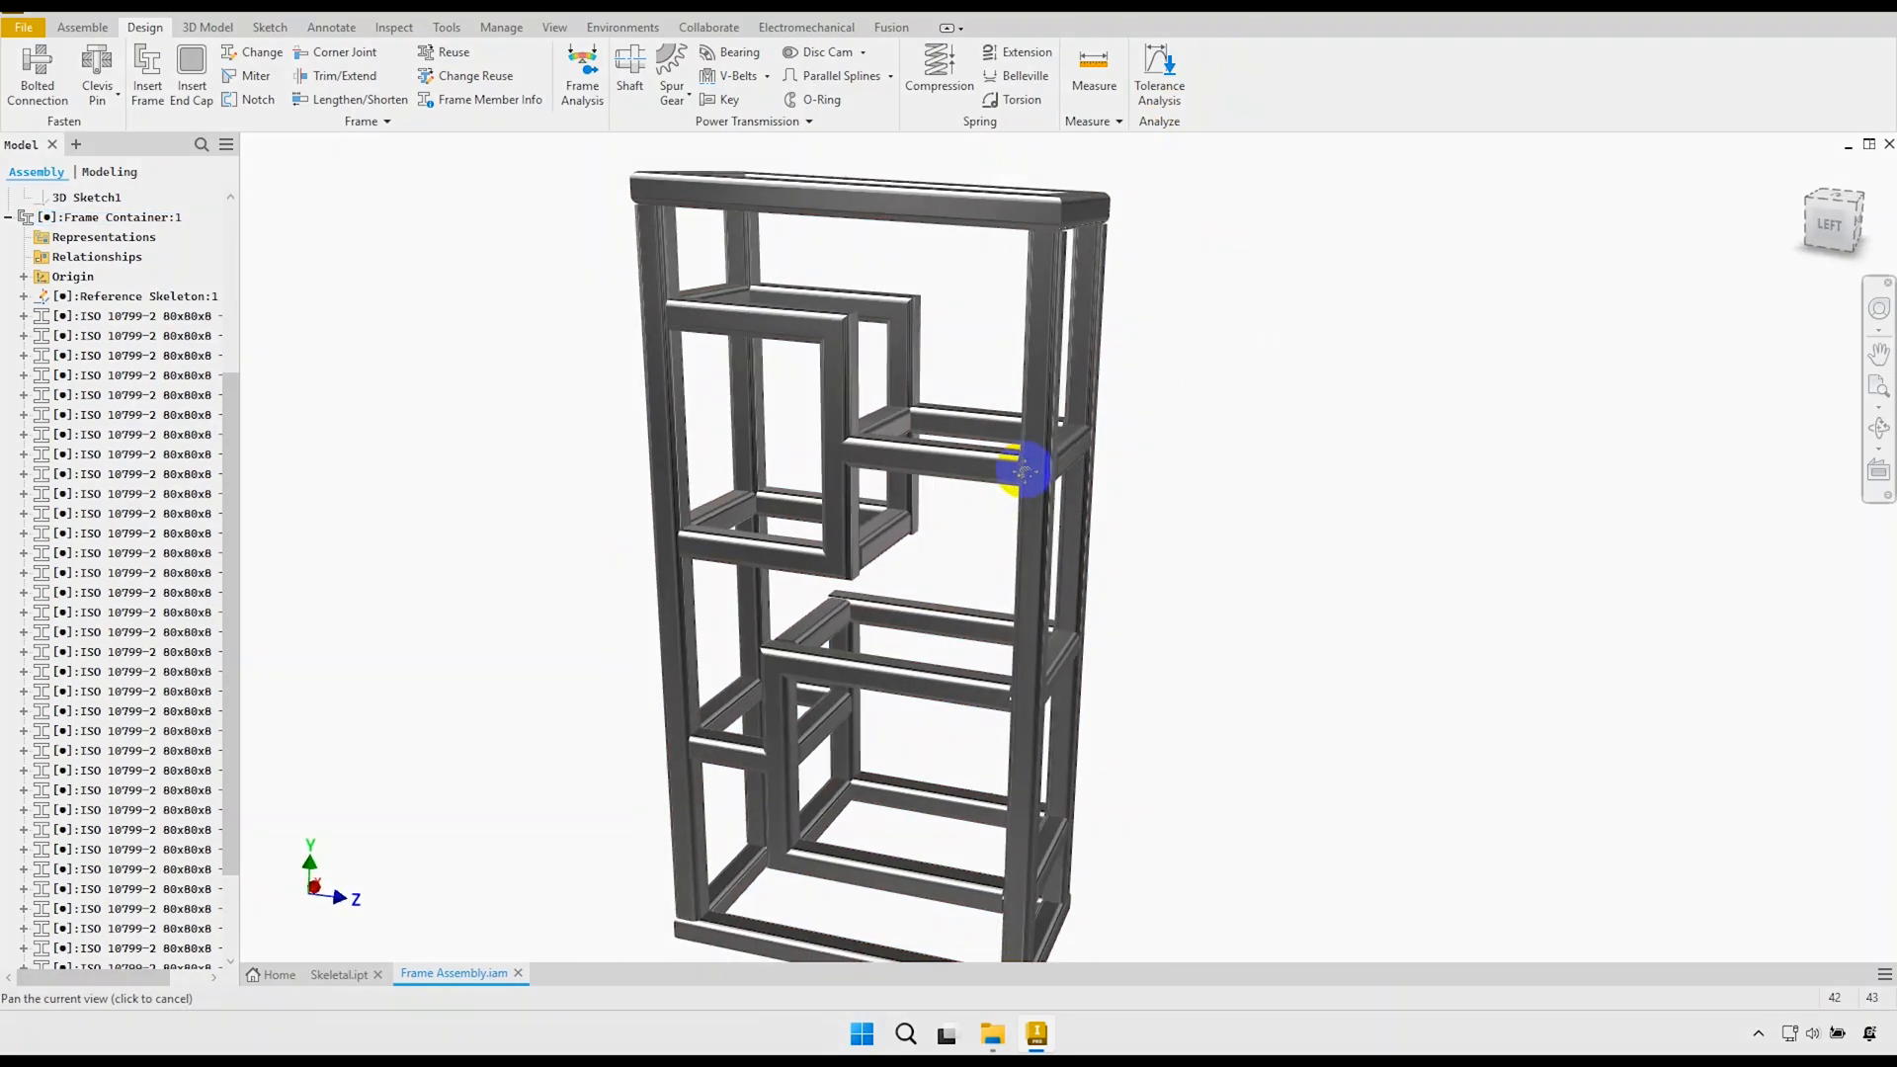